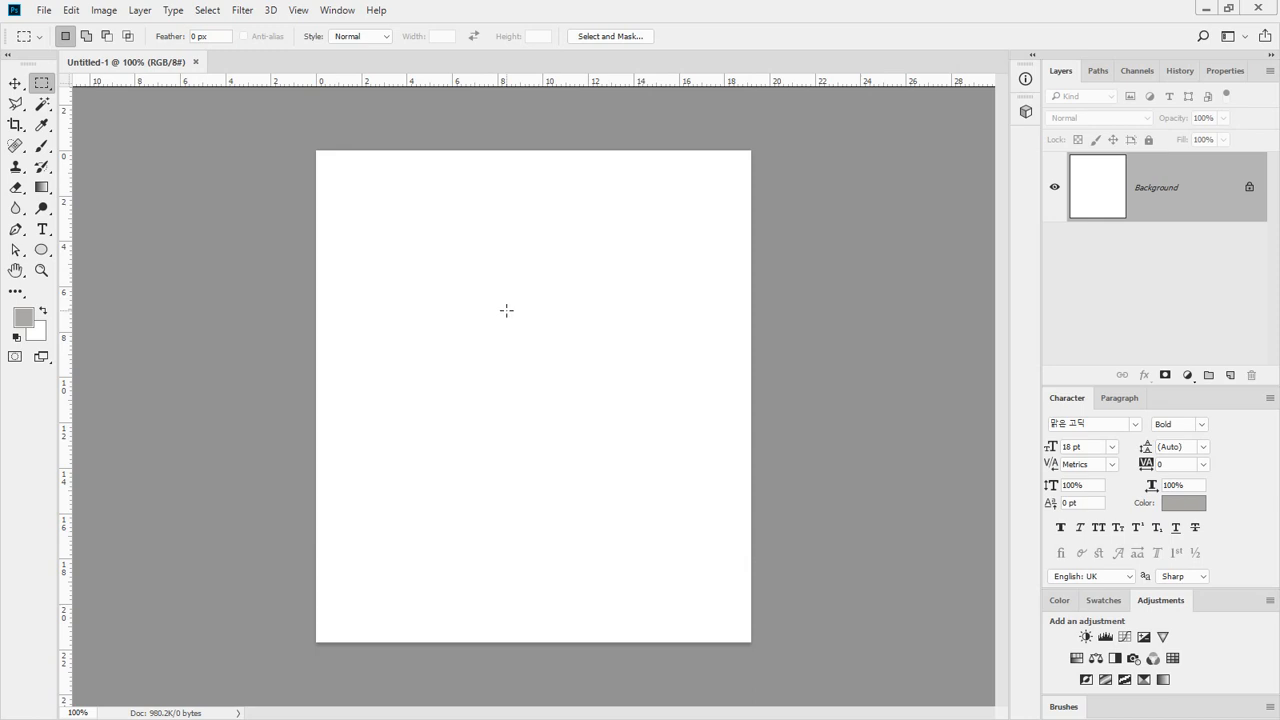
pyautogui.click(104, 11)
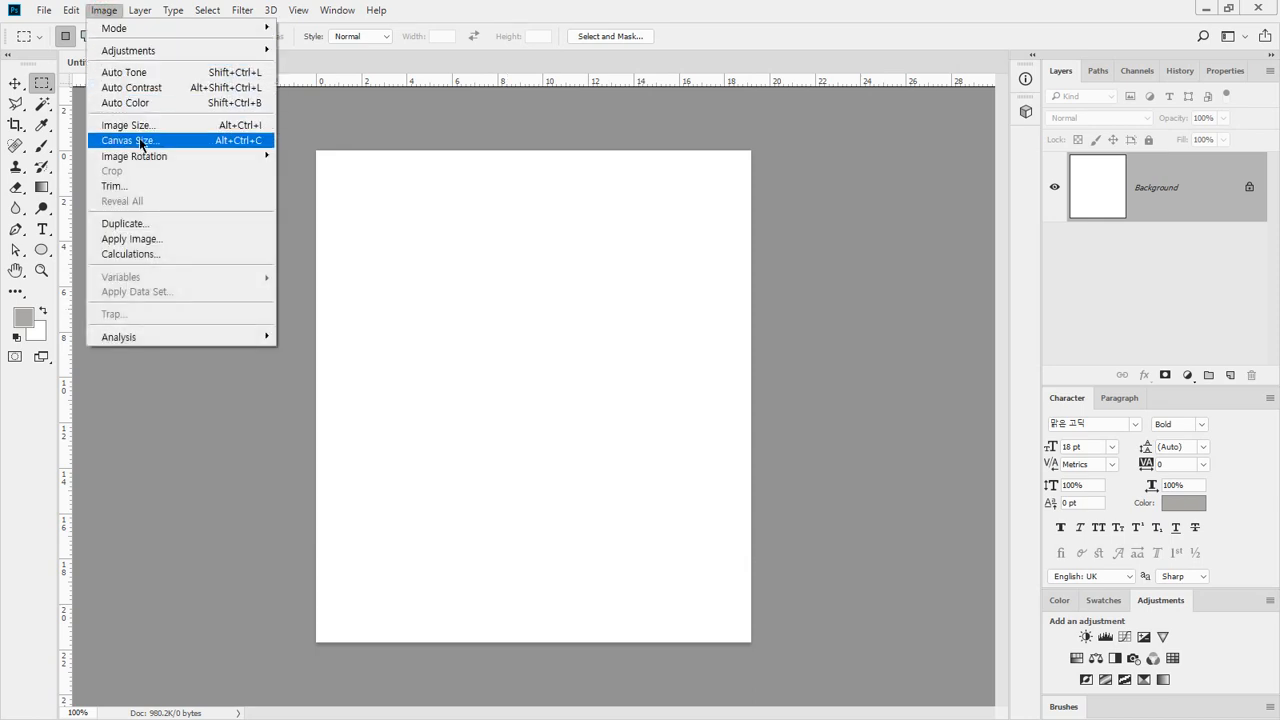
pyautogui.moveTo(175, 49)
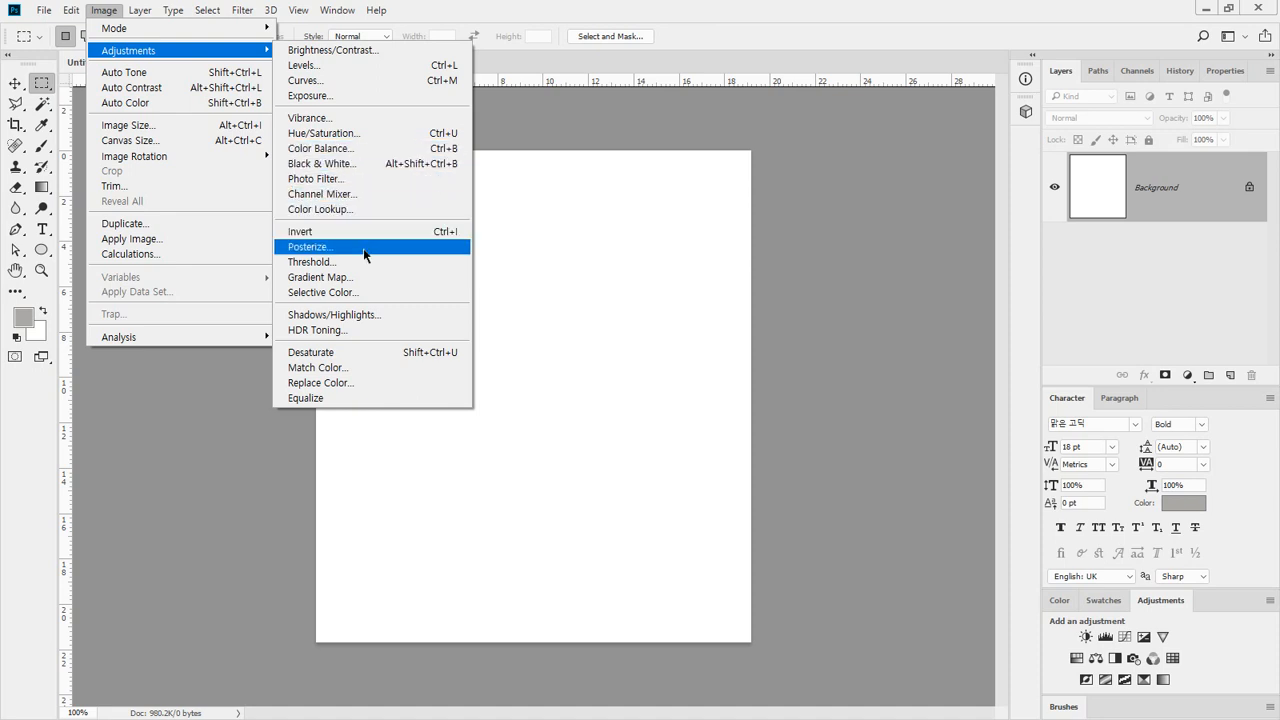
pyautogui.press('Escape')
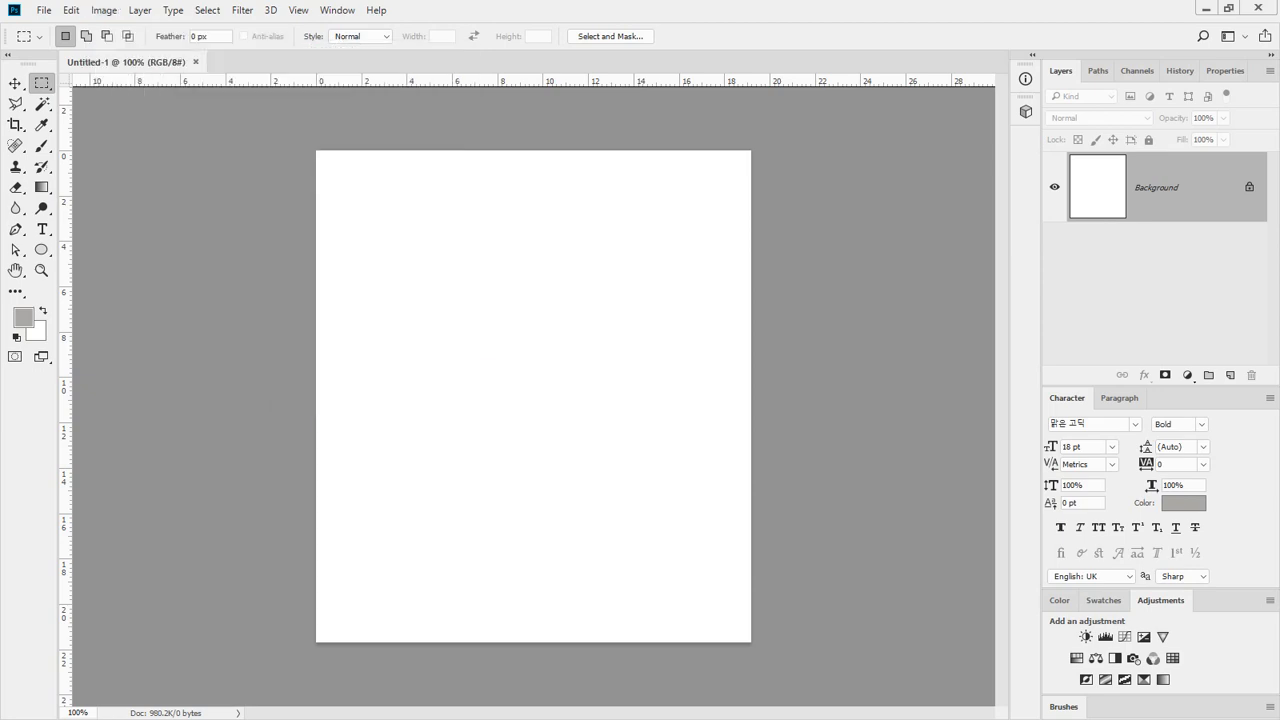
# Step: Open the portrait photo 01_인물색칠하기_3.jpg from disk and make it the active document
pyautogui.press('super+e')
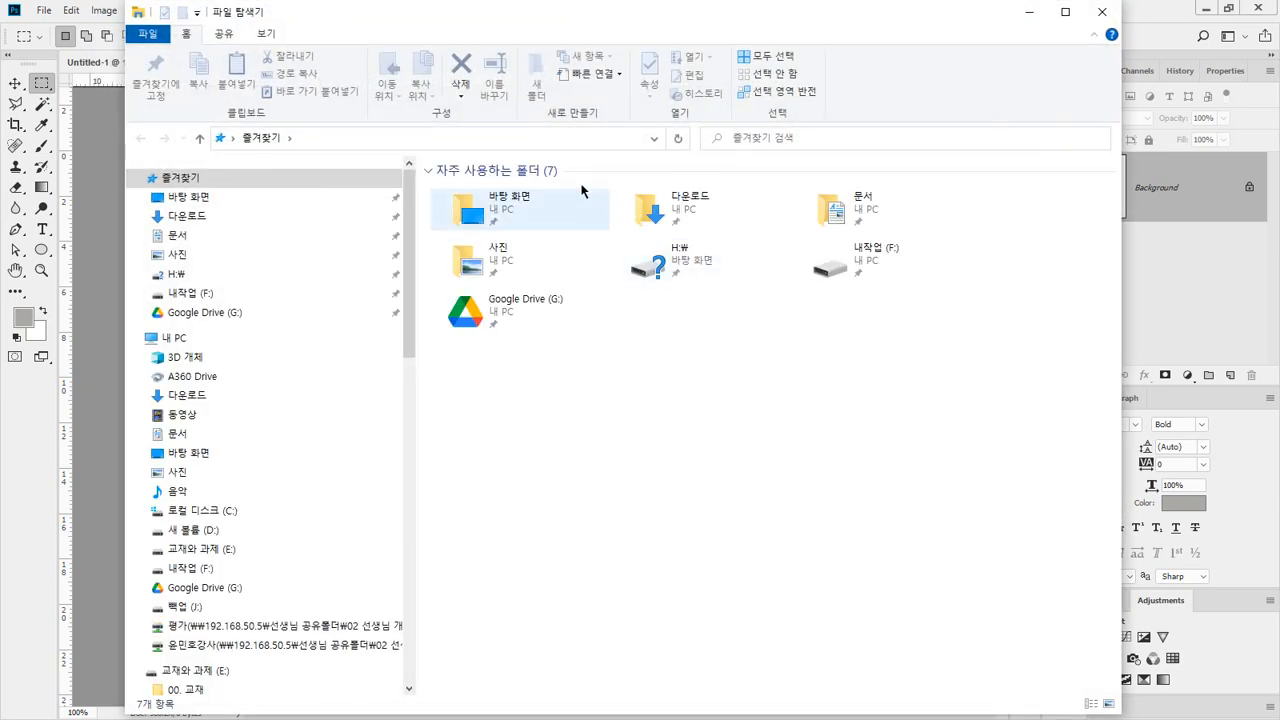
pyautogui.hotkey('alt', 'F4')
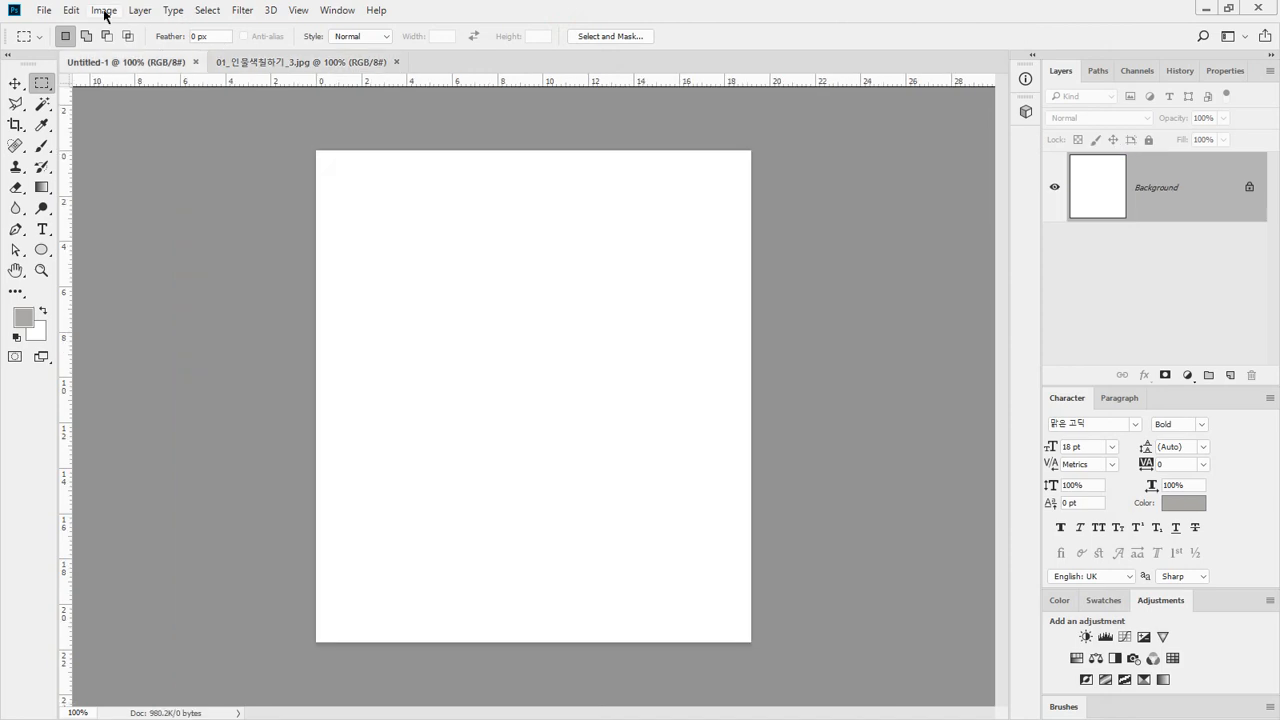
pyautogui.click(303, 62)
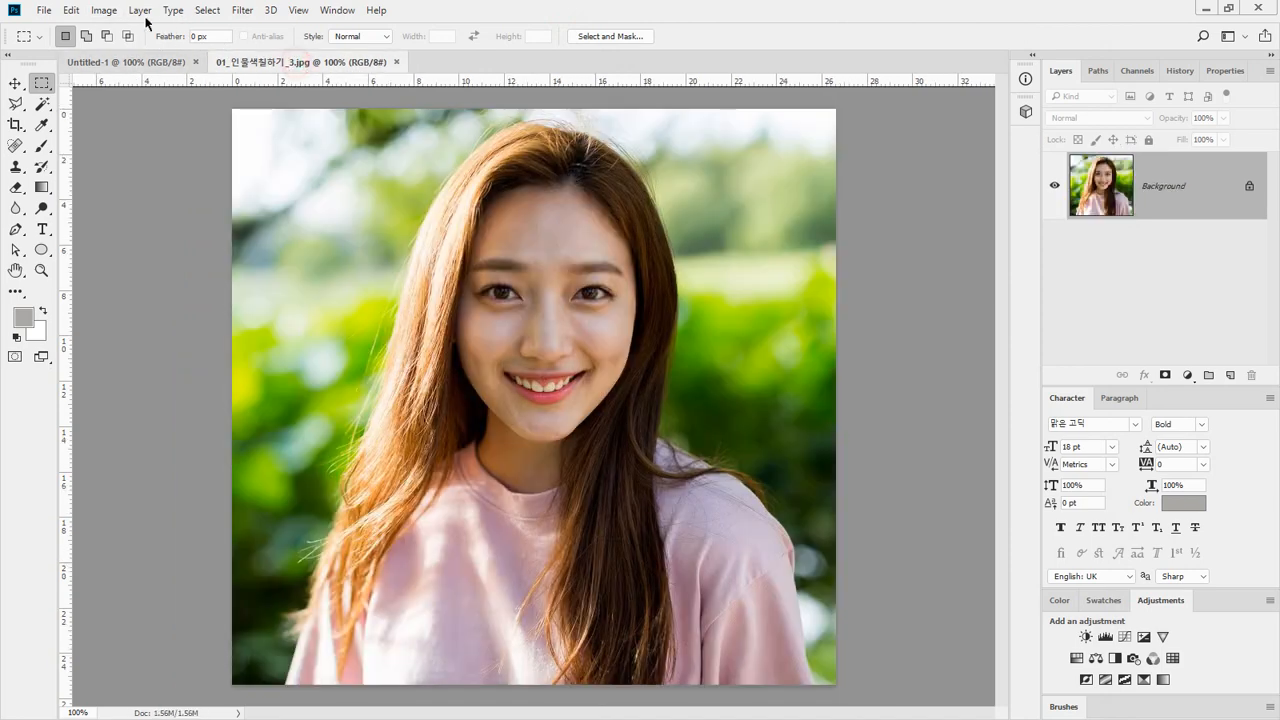
# Step: Try a Posterize adjustment with 11 levels on the portrait photo and undo it
pyautogui.click(104, 10)
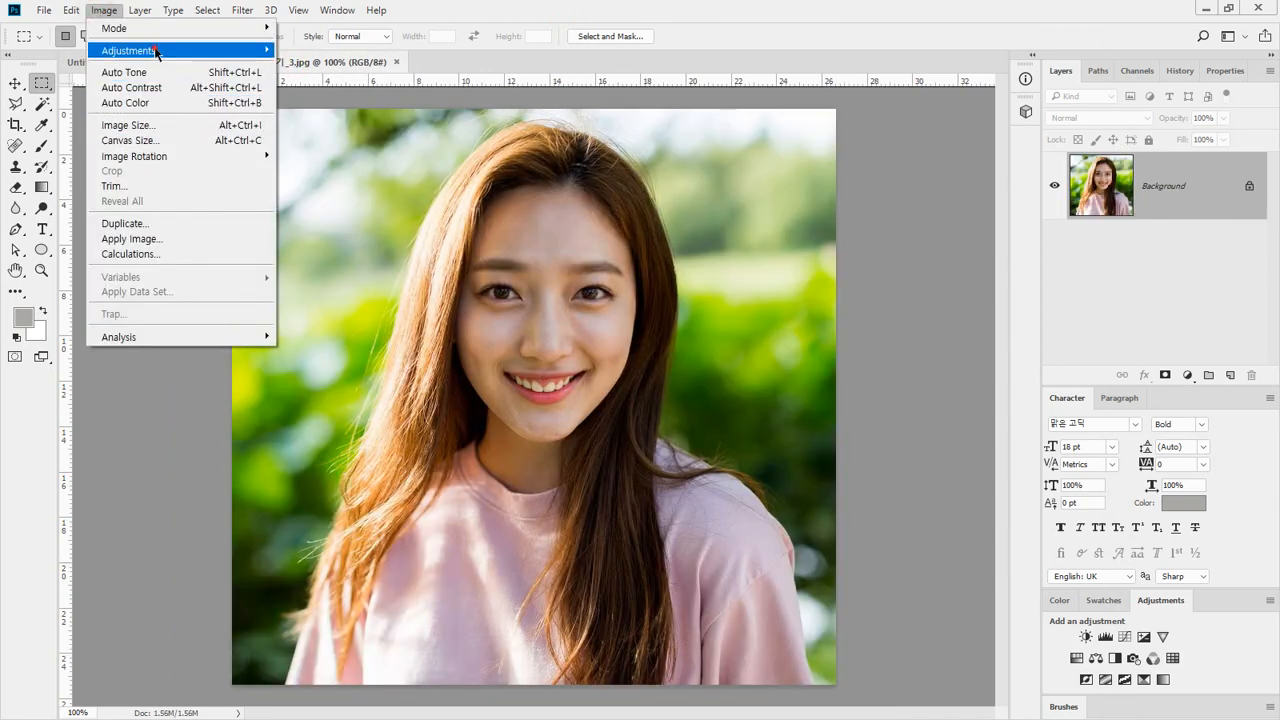
pyautogui.click(349, 246)
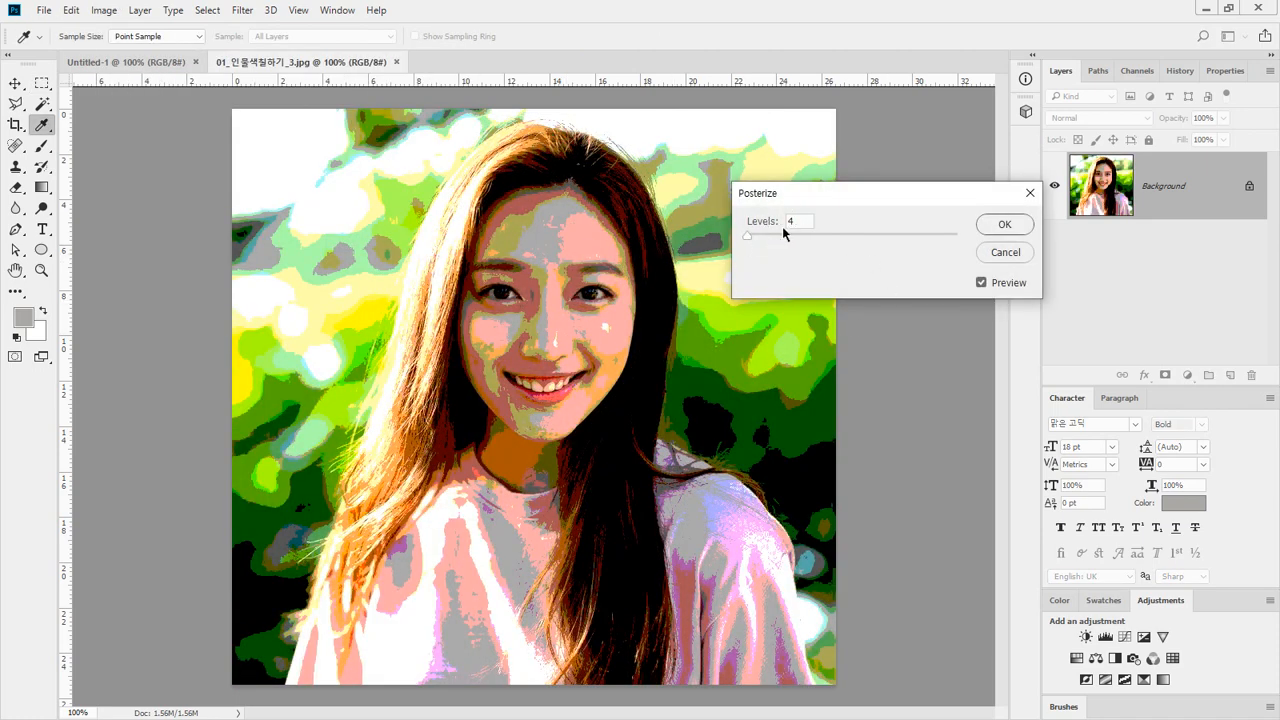
pyautogui.moveTo(774, 237)
pyautogui.mouseDown()
pyautogui.moveTo(963, 232)
pyautogui.moveTo(738, 245)
pyautogui.moveTo(751, 240)
pyautogui.mouseUp()
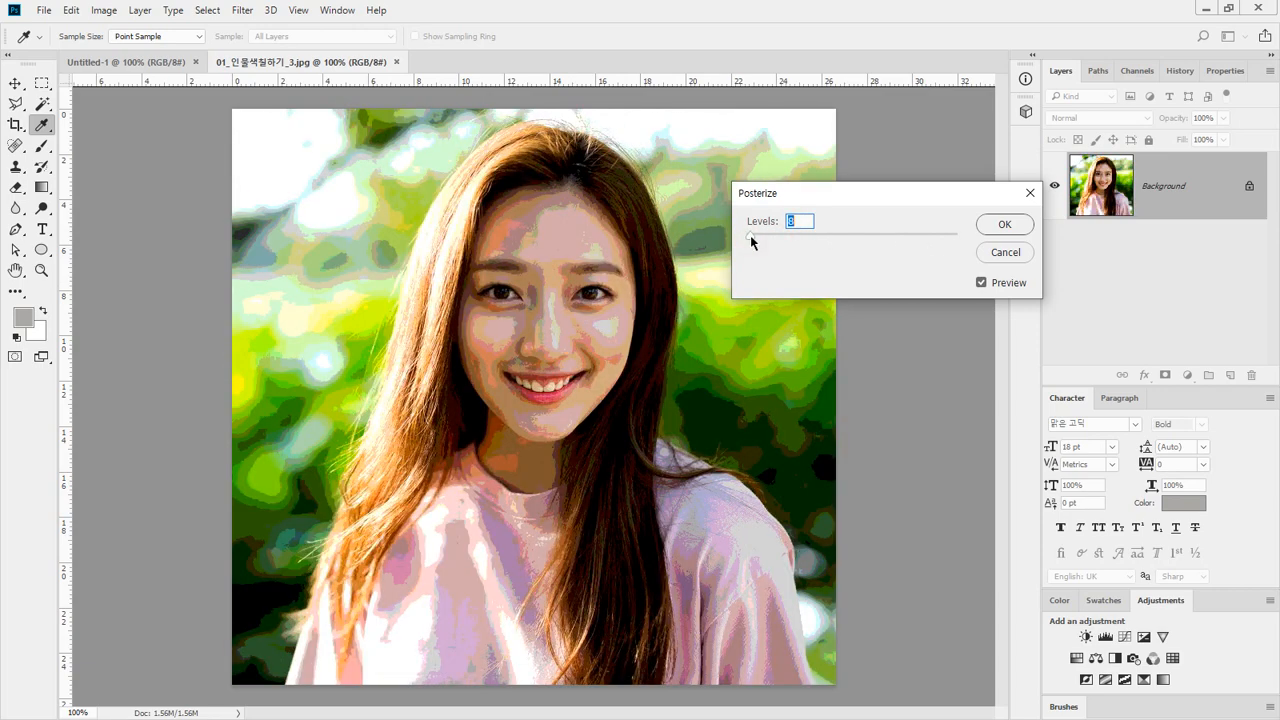
pyautogui.click(753, 238)
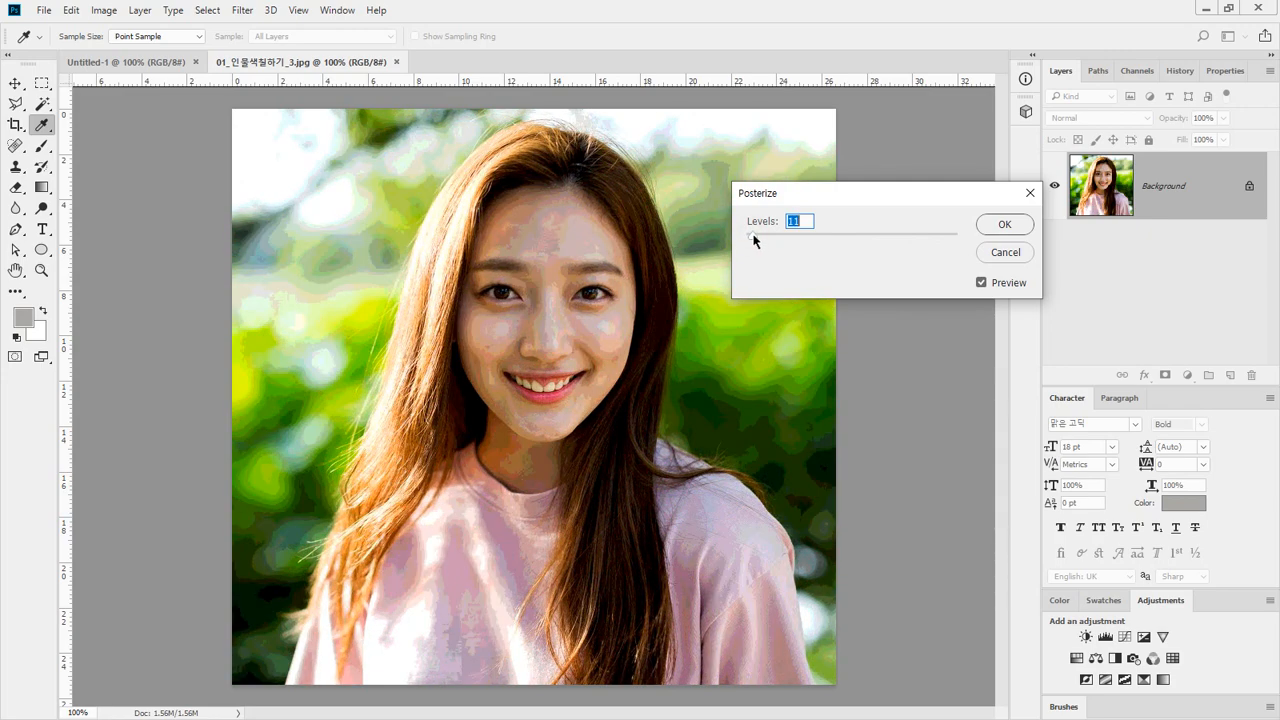
pyautogui.click(1004, 224)
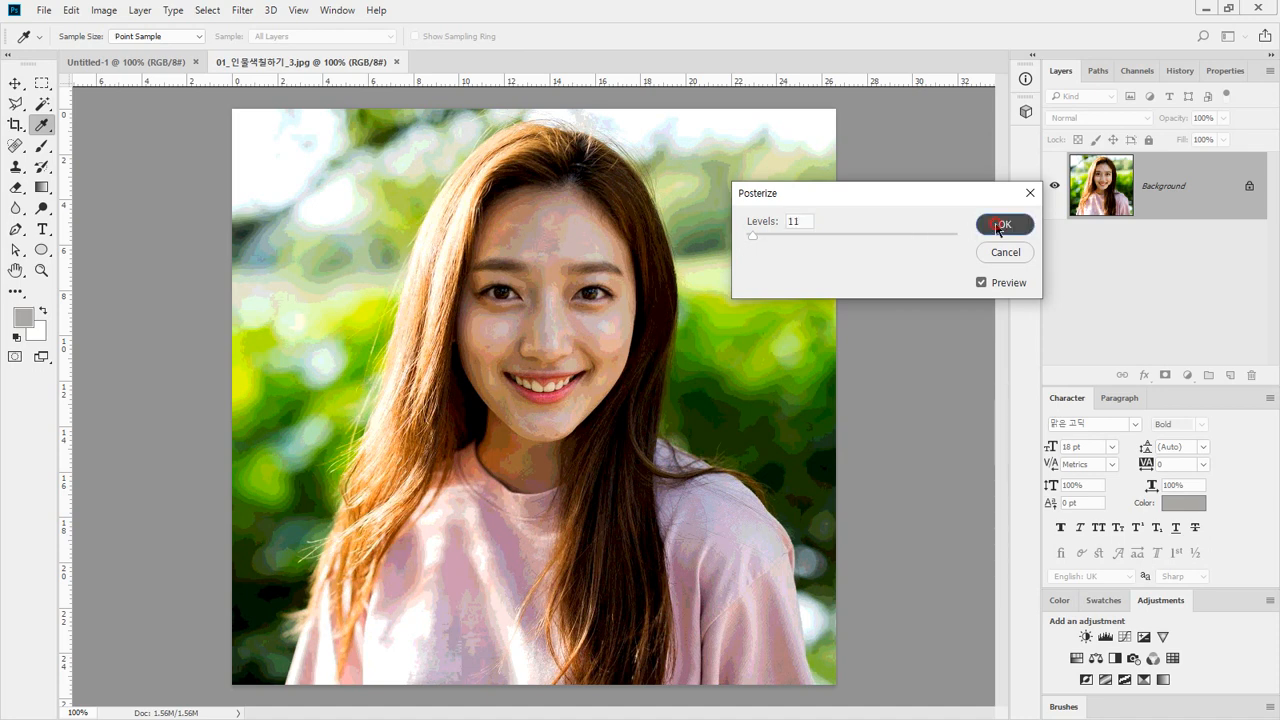
pyautogui.press('m')
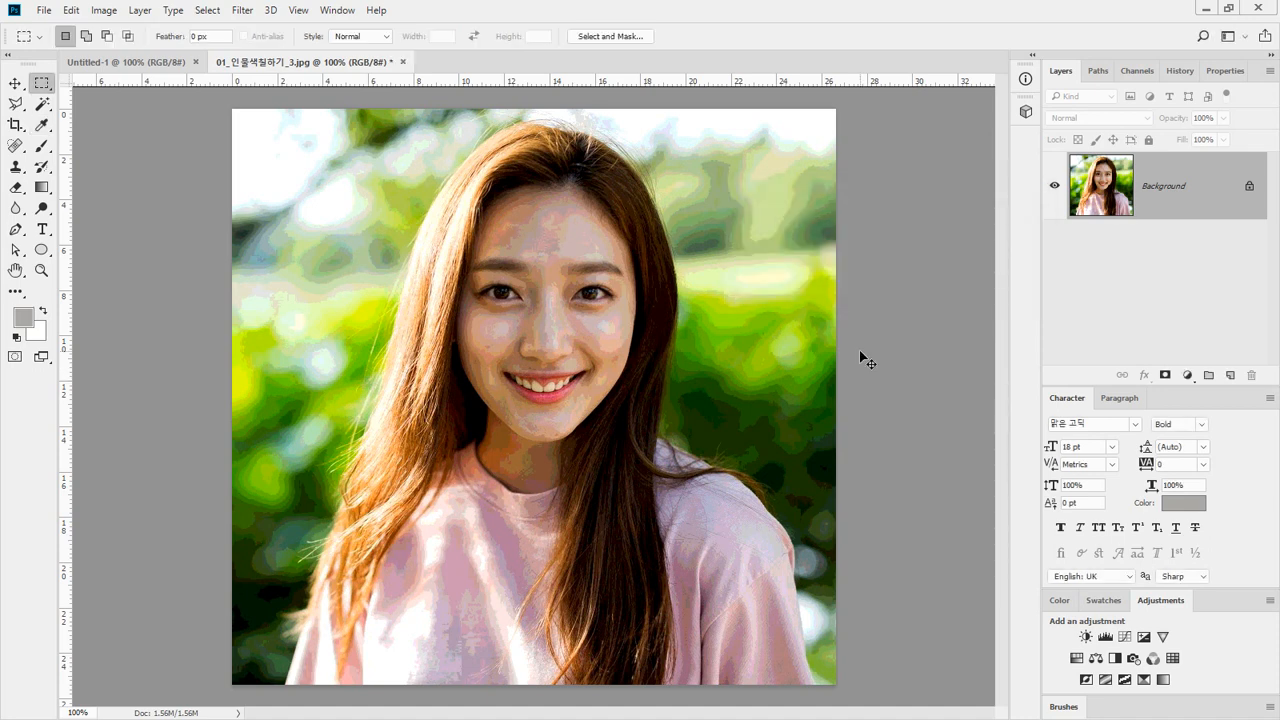
pyautogui.hotkey('ctrl', 'z')
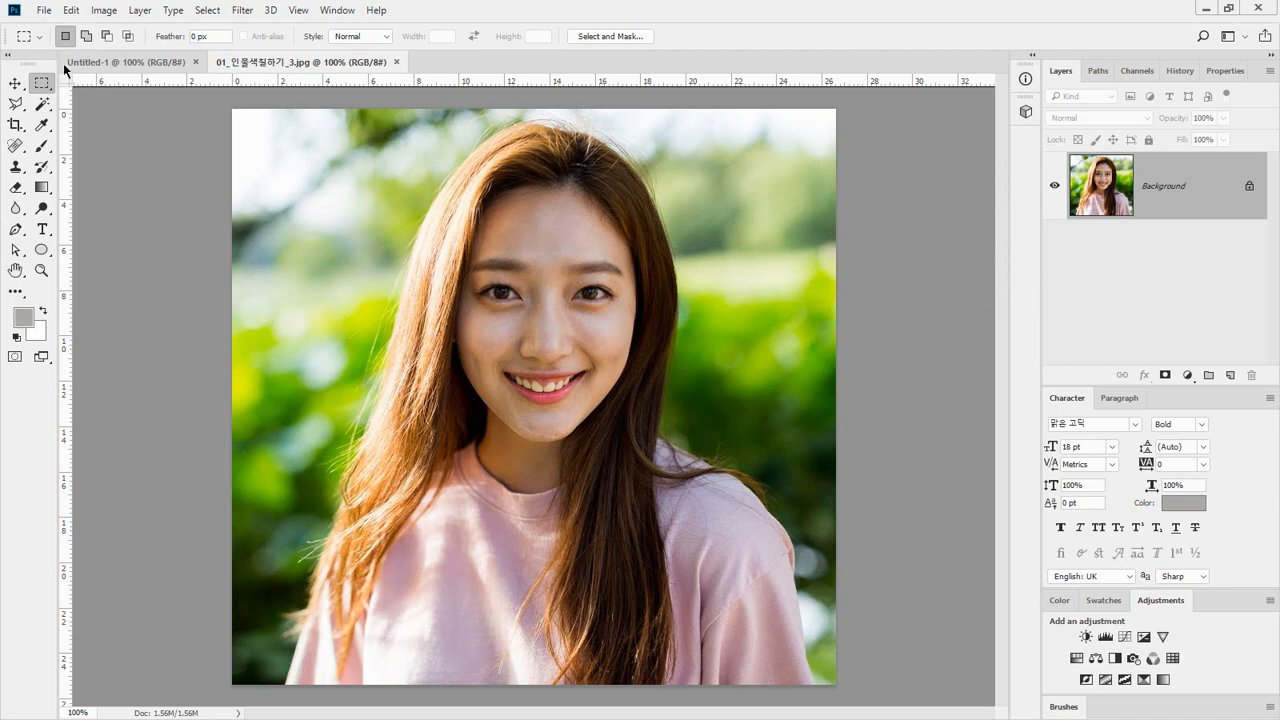
# Step: Apply a Threshold adjustment at level 125 to the portrait photo
pyautogui.click(100, 12)
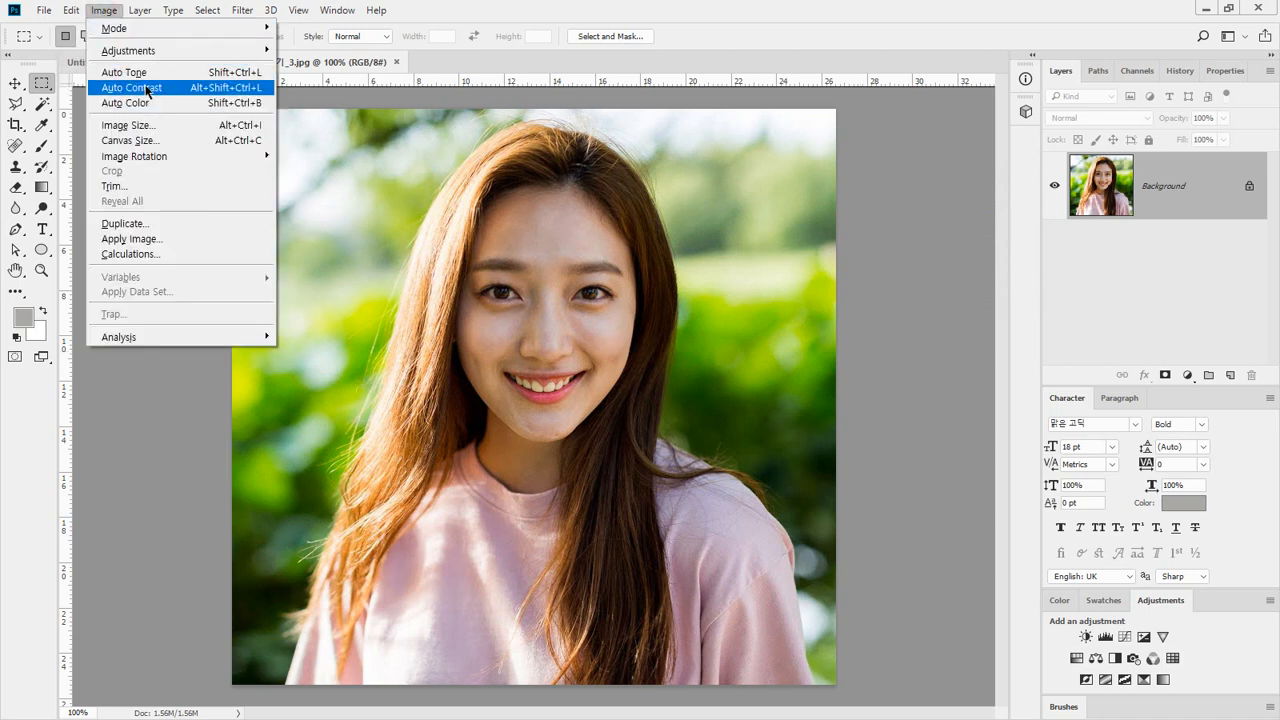
pyautogui.moveTo(160, 50)
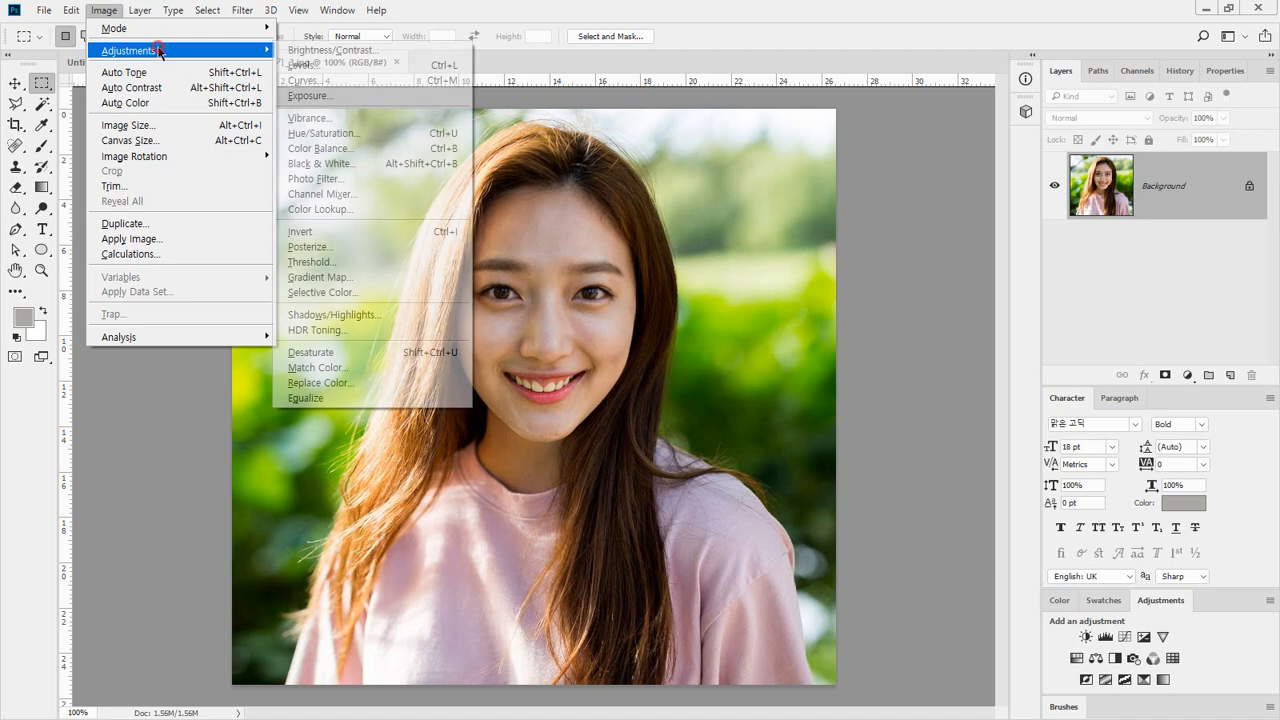
pyautogui.click(345, 263)
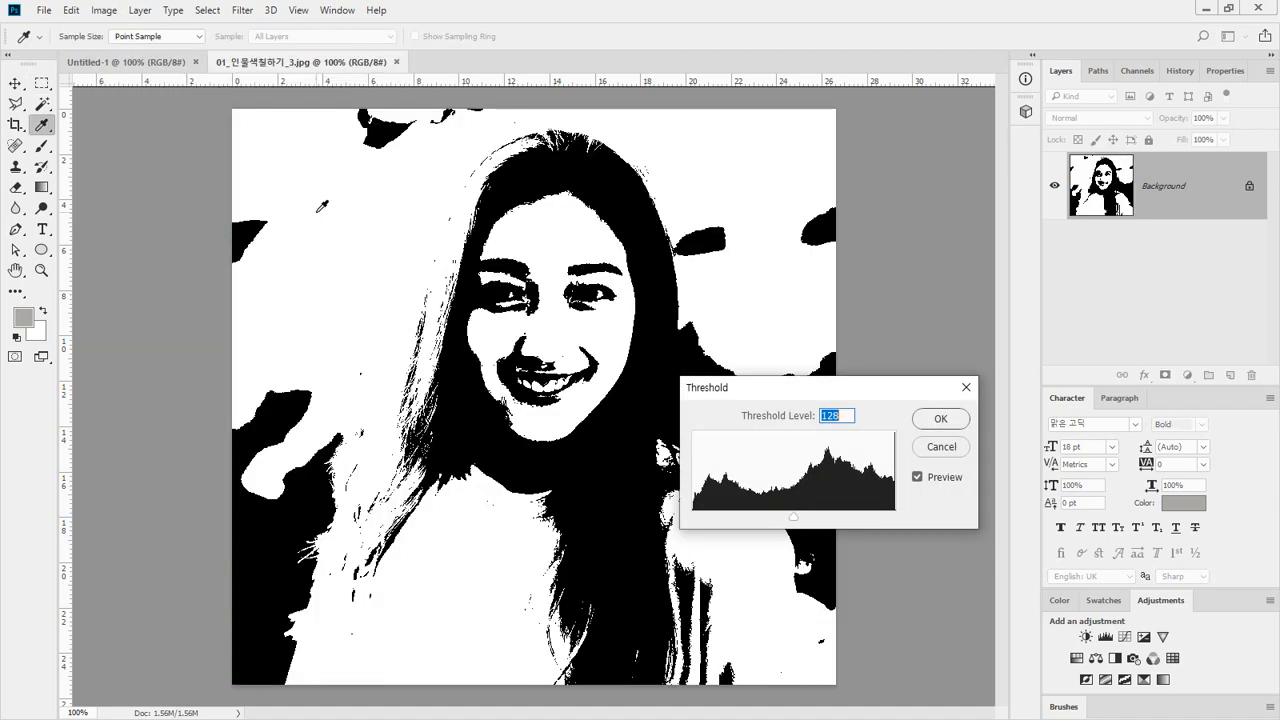
pyautogui.moveTo(790, 520)
pyautogui.mouseDown()
pyautogui.moveTo(725, 527)
pyautogui.moveTo(886, 528)
pyautogui.moveTo(718, 518)
pyautogui.moveTo(855, 522)
pyautogui.moveTo(749, 518)
pyautogui.moveTo(792, 518)
pyautogui.mouseUp()
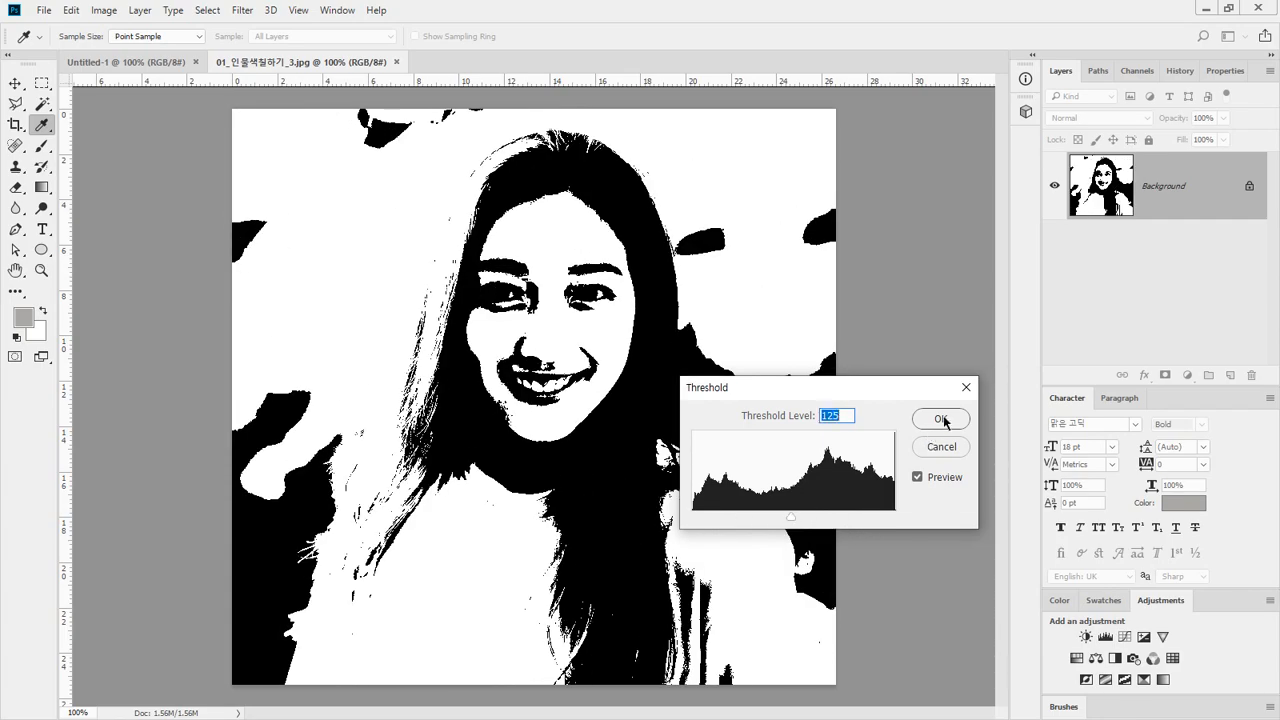
pyautogui.click(943, 420)
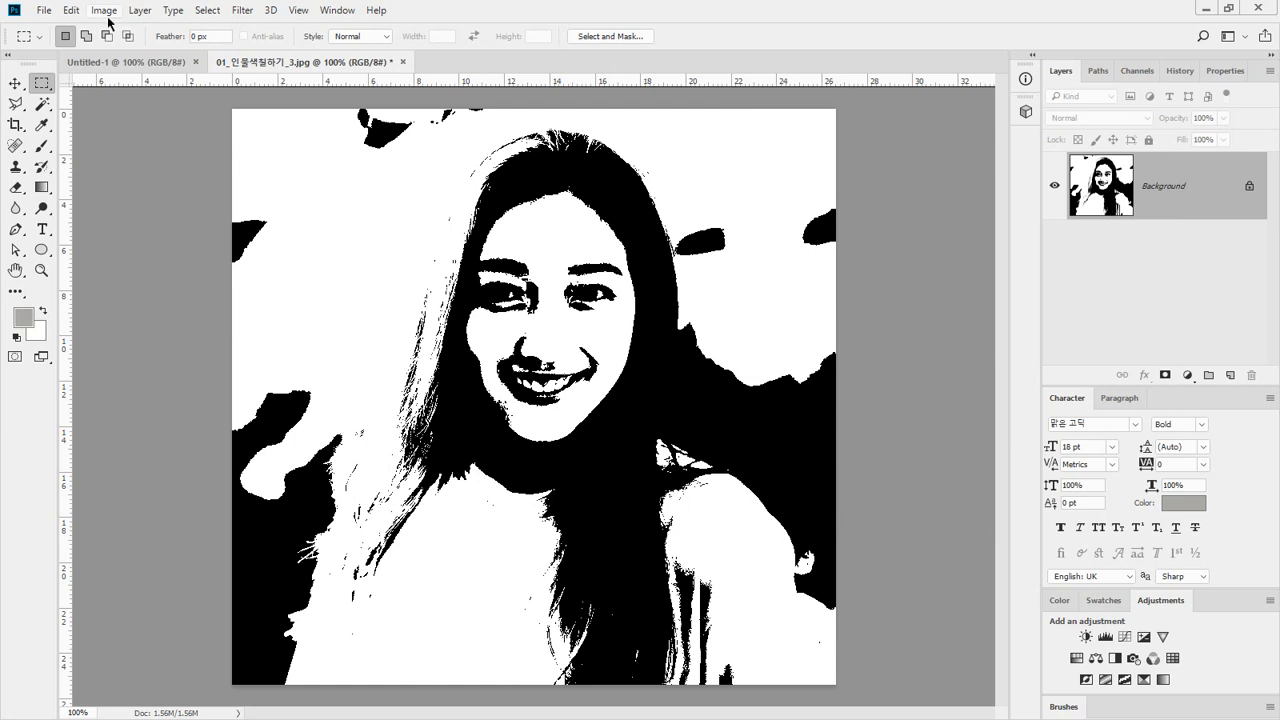
pyautogui.hotkey('ctrl', 'Tab')
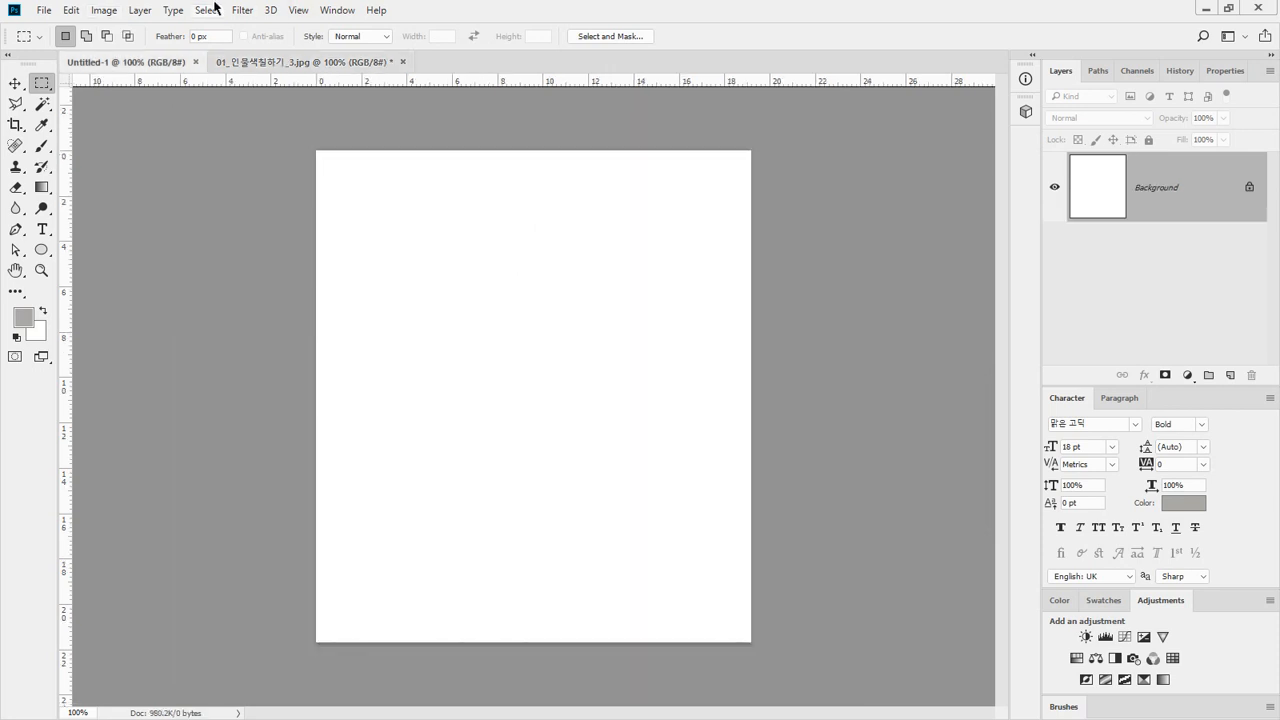
pyautogui.click(300, 62)
pyautogui.click(93, 11)
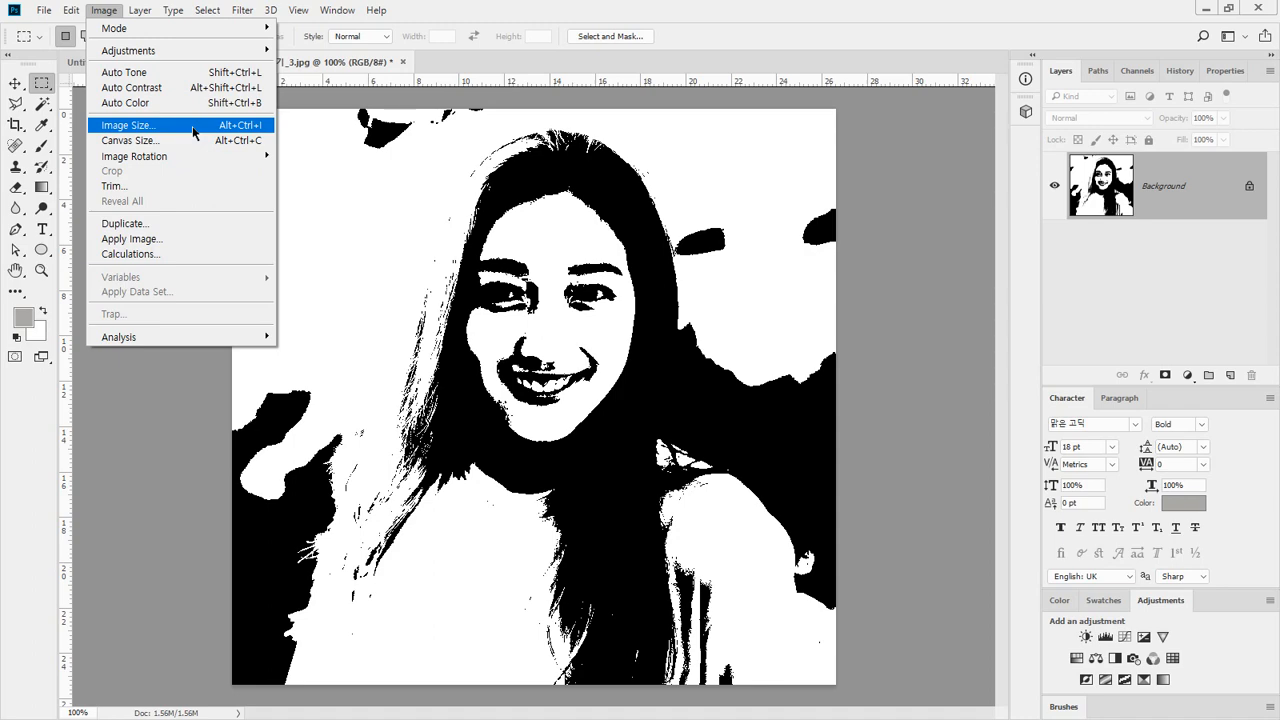
pyautogui.click(193, 127)
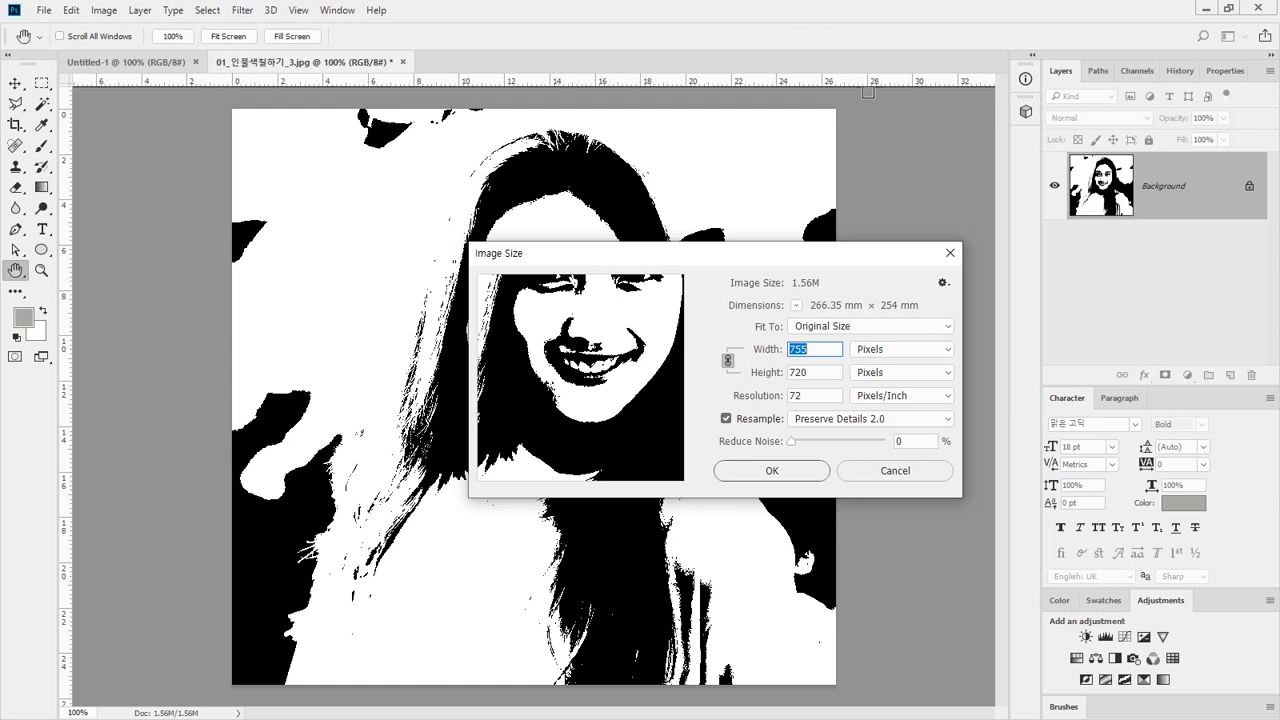
pyautogui.click(860, 327)
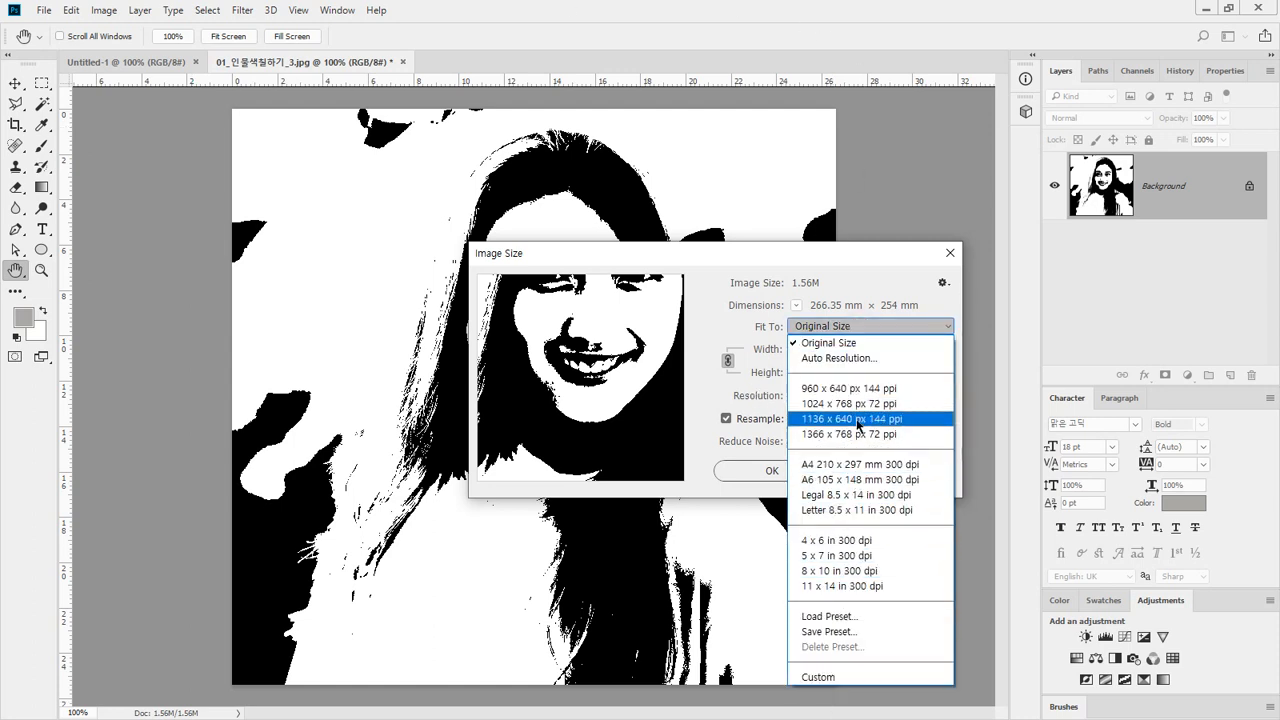
pyautogui.click(835, 258)
pyautogui.moveTo(839, 258); pyautogui.dragTo(811, 253)
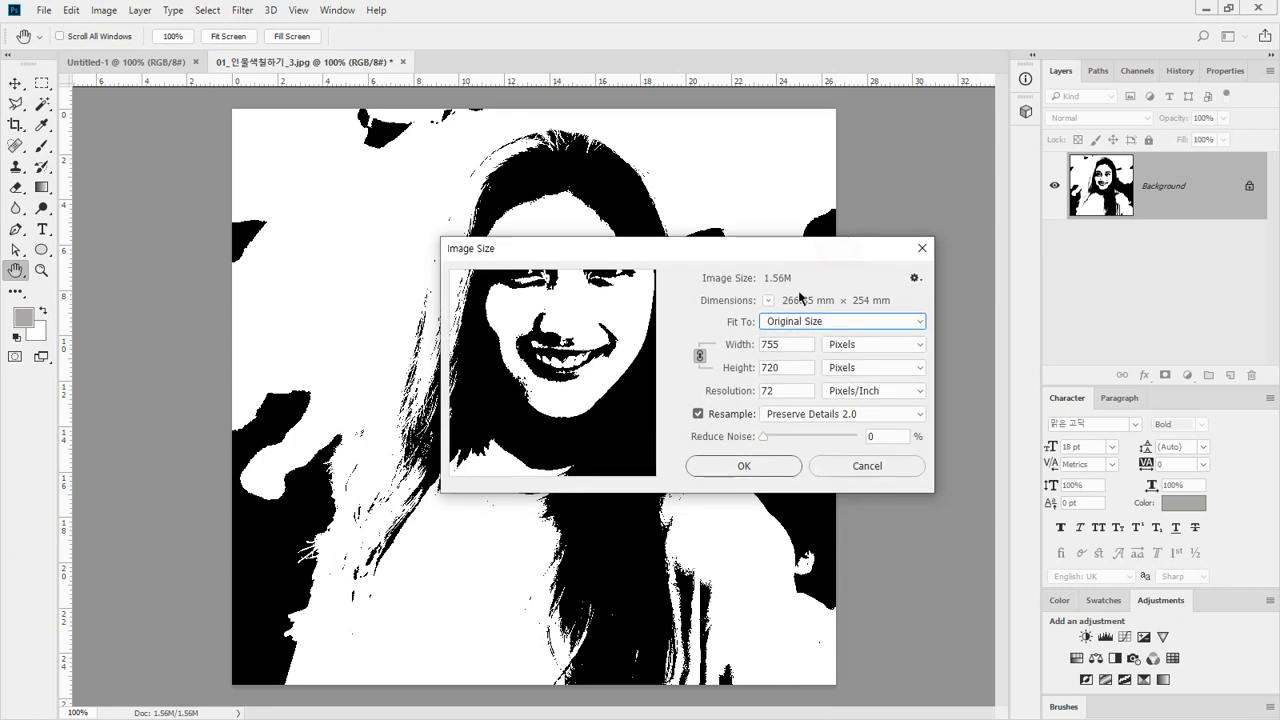
pyautogui.doubleClick(788, 345)
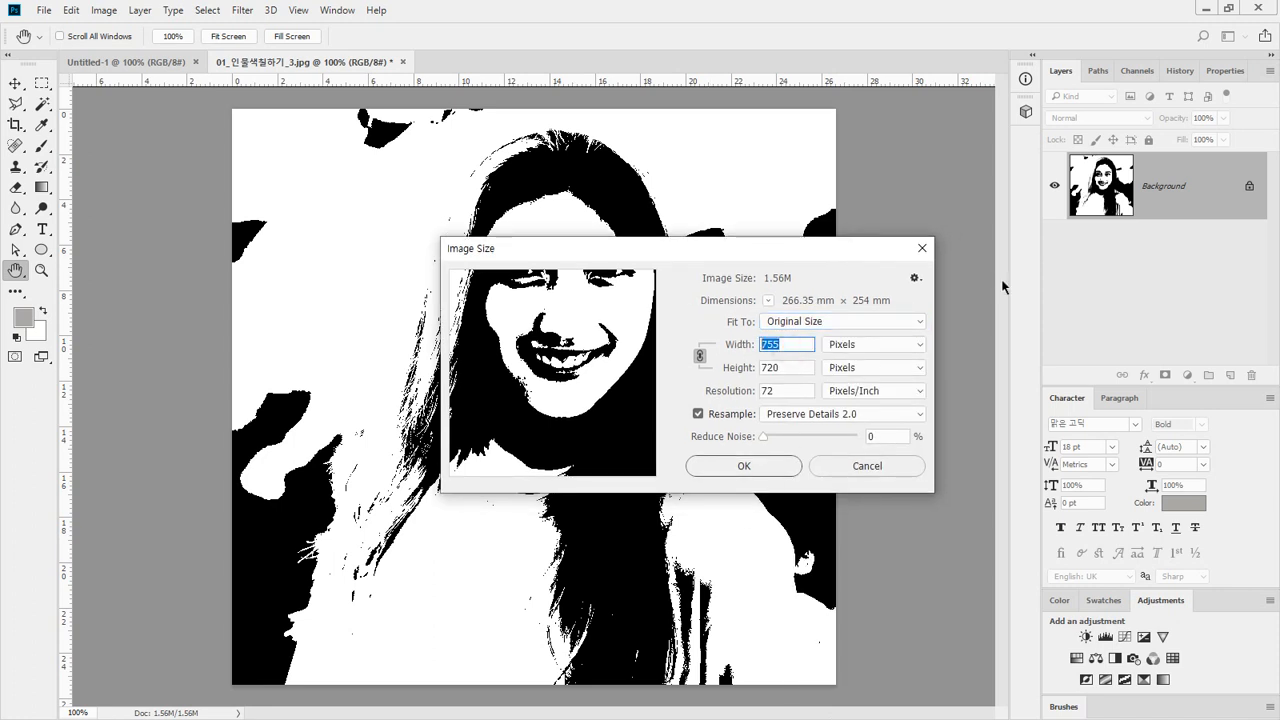
pyautogui.press('Escape')
pyautogui.press('m')
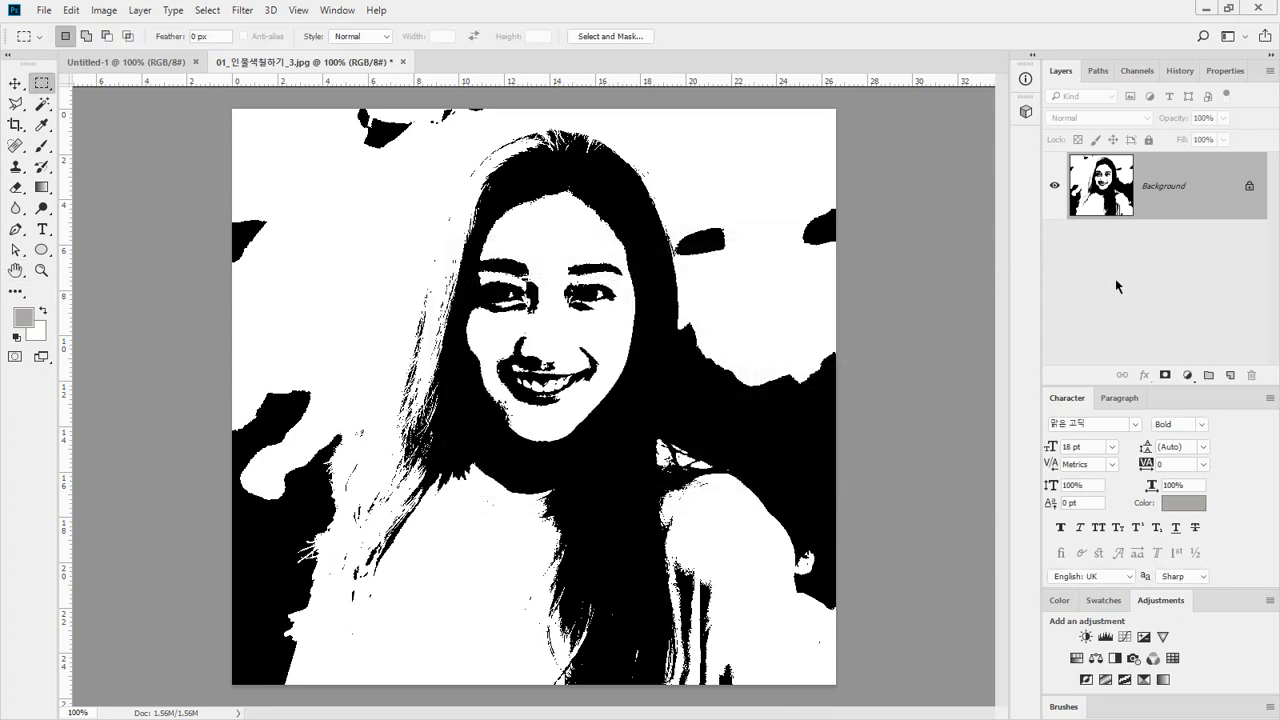
# Step: Revert the photo to its Open history state, before the Threshold adjustment, and return to the layer list
pyautogui.click(1179, 71)
pyautogui.click(1148, 128)
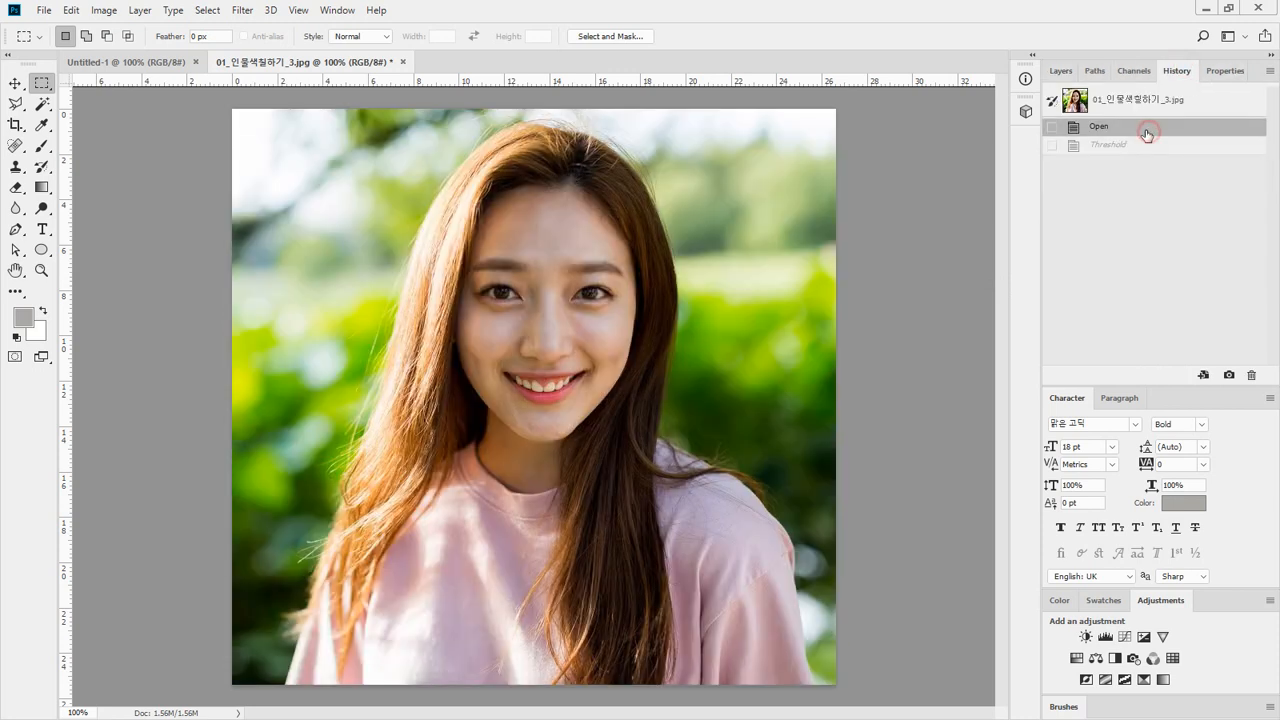
pyautogui.click(1059, 71)
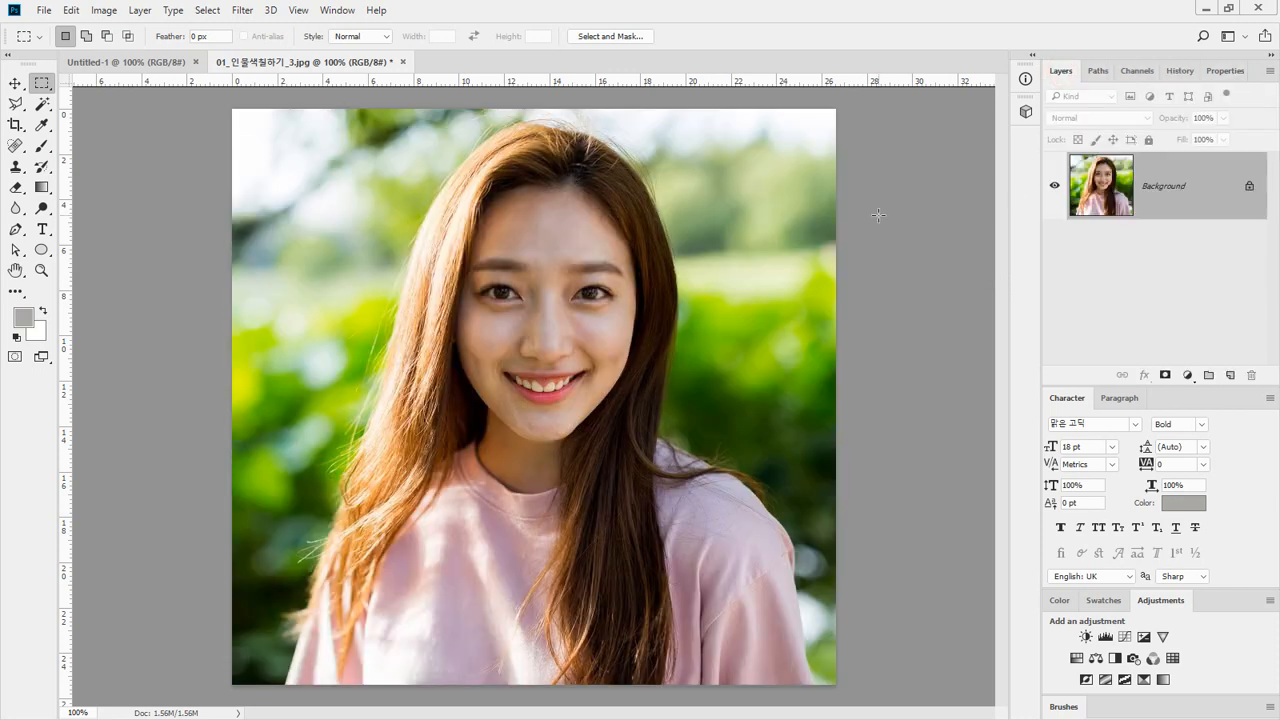
# Step: Resize the portrait photo to a width of 1200 pixels with its proportions linked, and fit the whole image in view
pyautogui.click(104, 10)
pyautogui.click(112, 125)
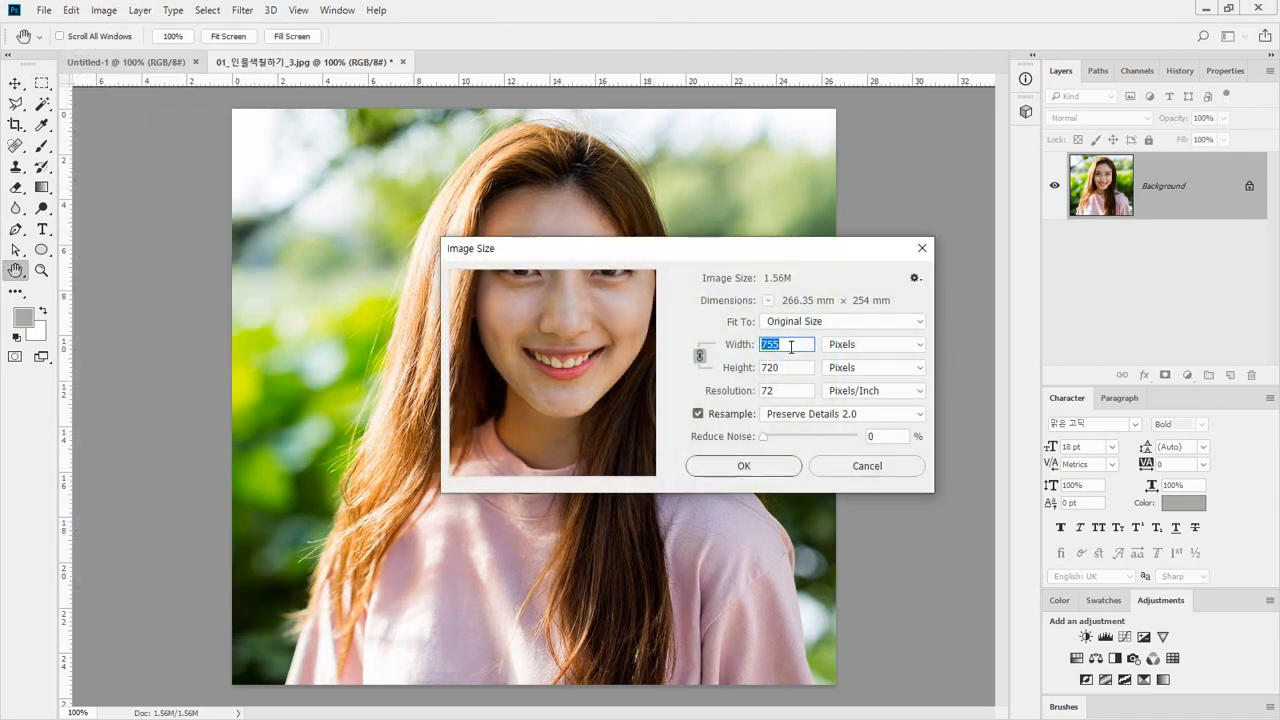
pyautogui.write('1200')
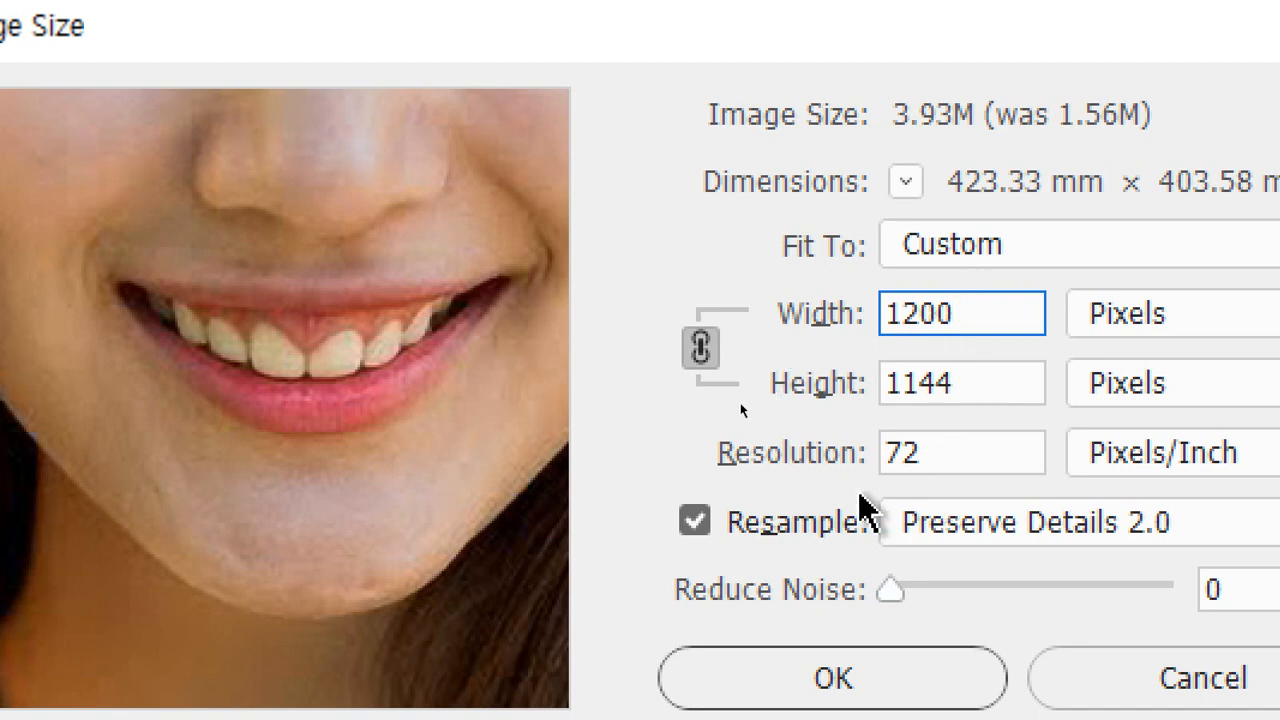
pyautogui.press('alt')
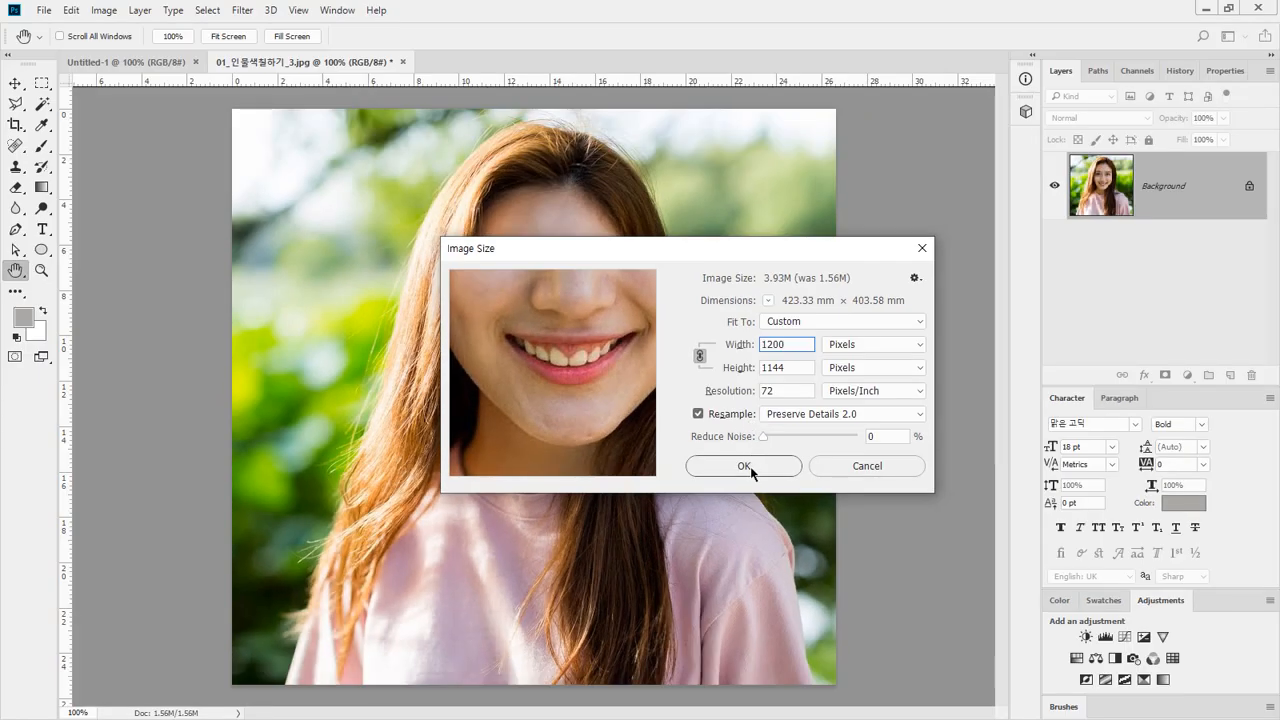
pyautogui.click(745, 466)
pyautogui.press('m')
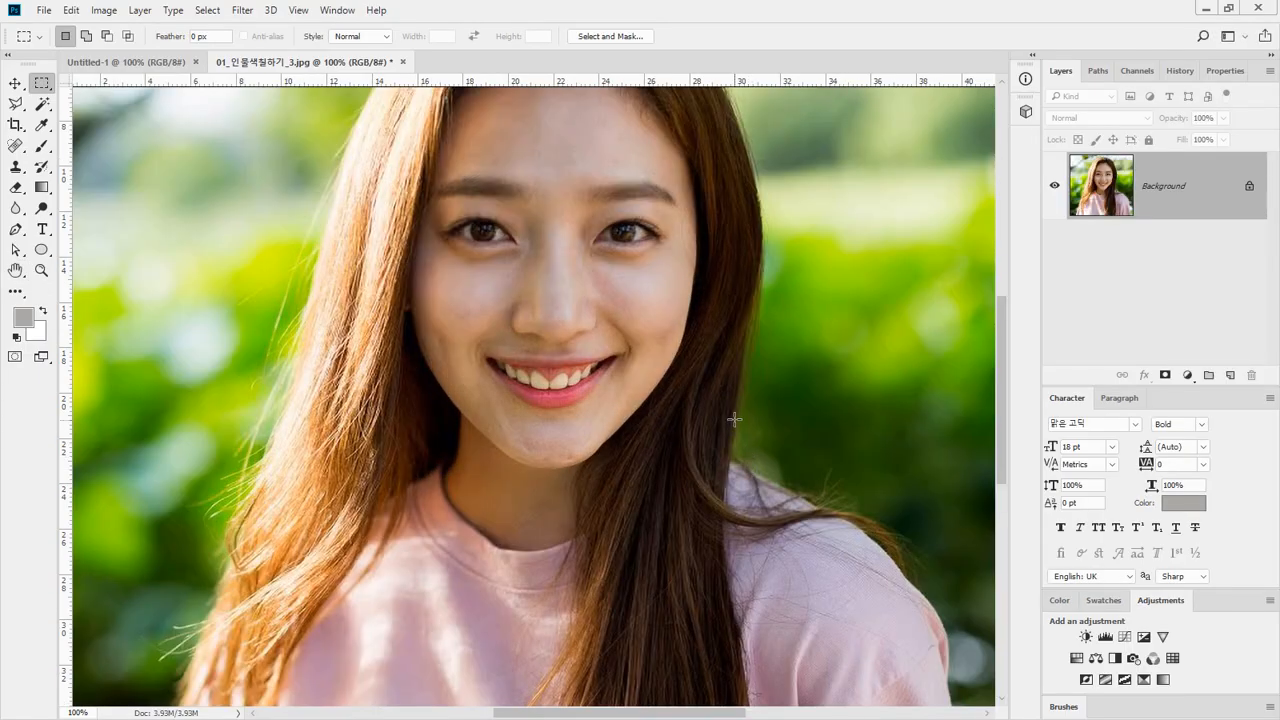
pyautogui.doubleClick(13, 272)
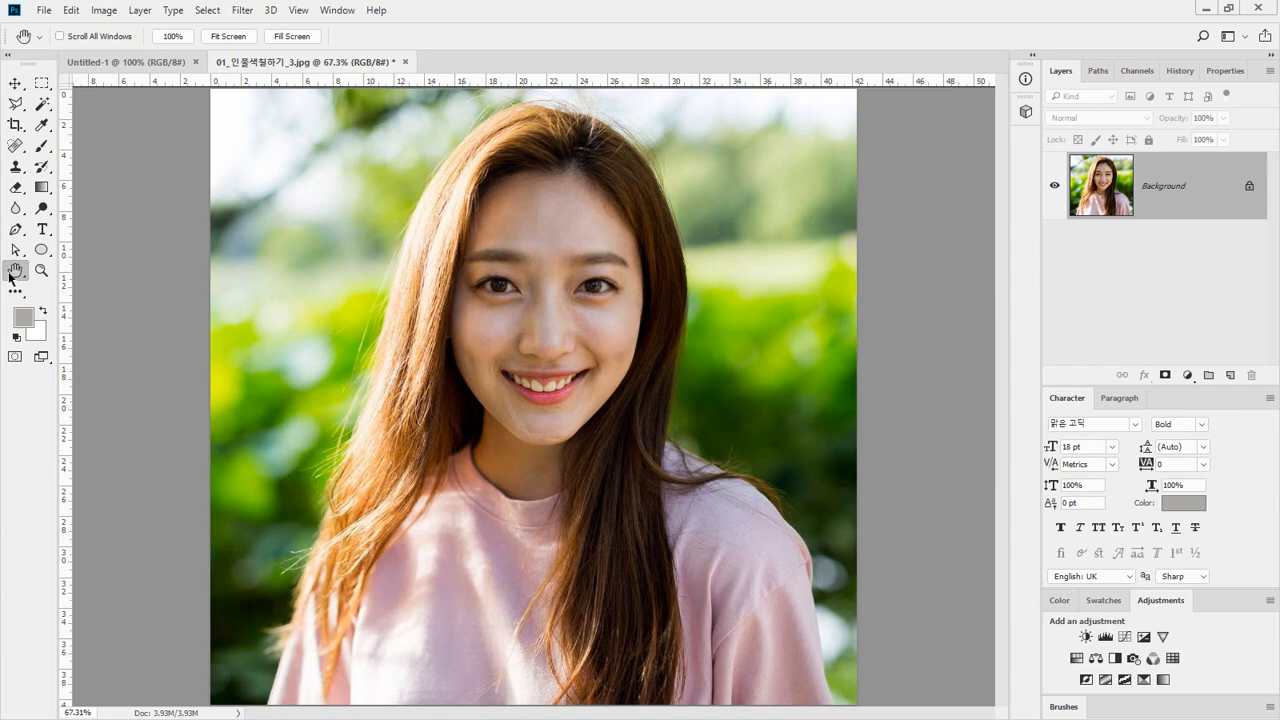
pyautogui.moveTo(240, 128)
pyautogui.mouseDown()
pyautogui.moveTo(331, 137)
pyautogui.moveTo(393, 157)
pyautogui.moveTo(399, 348)
pyautogui.moveTo(277, 350)
pyautogui.moveTo(251, 241)
pyautogui.moveTo(250, 128)
pyautogui.mouseUp()
pyautogui.moveTo(400, 188)
pyautogui.mouseDown()
pyautogui.moveTo(533, 232)
pyautogui.moveTo(512, 265)
pyautogui.mouseUp()
pyautogui.moveTo(573, 225)
pyautogui.mouseDown()
pyautogui.moveTo(592, 329)
pyautogui.moveTo(685, 327)
pyautogui.moveTo(686, 217)
pyautogui.moveTo(588, 214)
pyautogui.mouseUp()
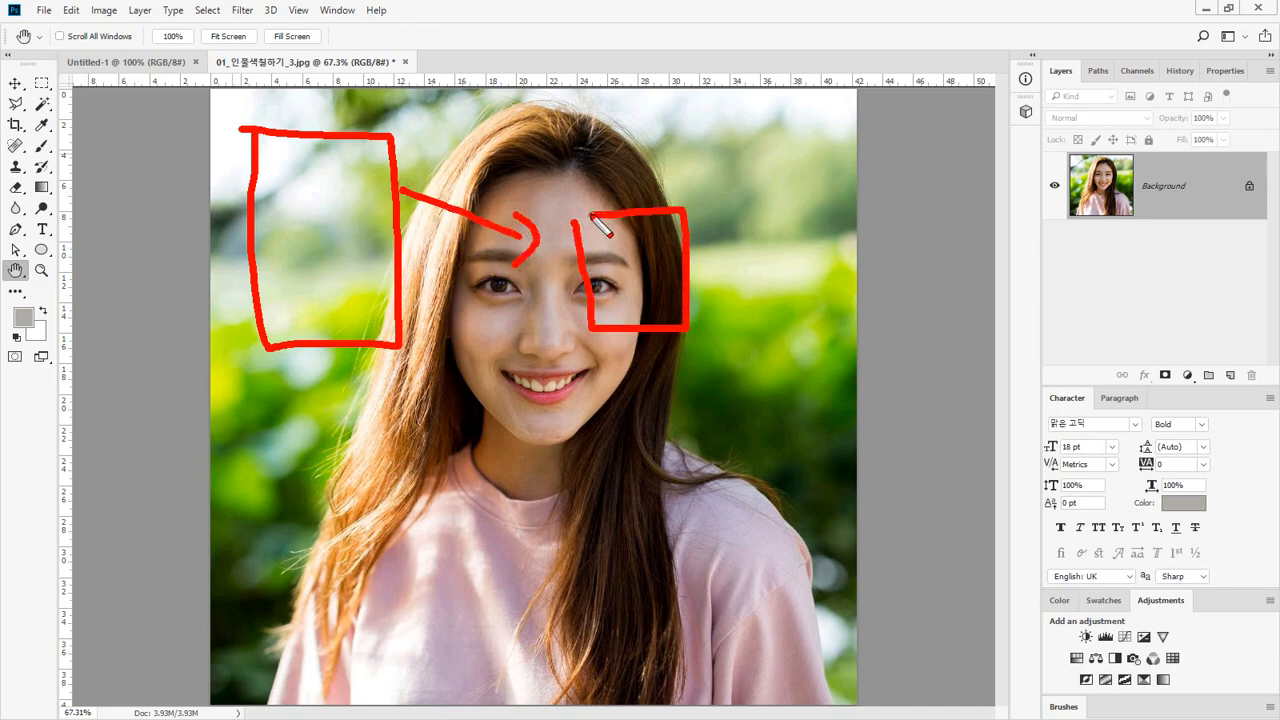
pyautogui.moveTo(572, 337)
pyautogui.mouseDown()
pyautogui.moveTo(442, 282)
pyautogui.moveTo(456, 322)
pyautogui.mouseUp()
pyautogui.moveTo(520, 362)
pyautogui.mouseDown()
pyautogui.moveTo(474, 384)
pyautogui.moveTo(503, 377)
pyautogui.mouseUp()
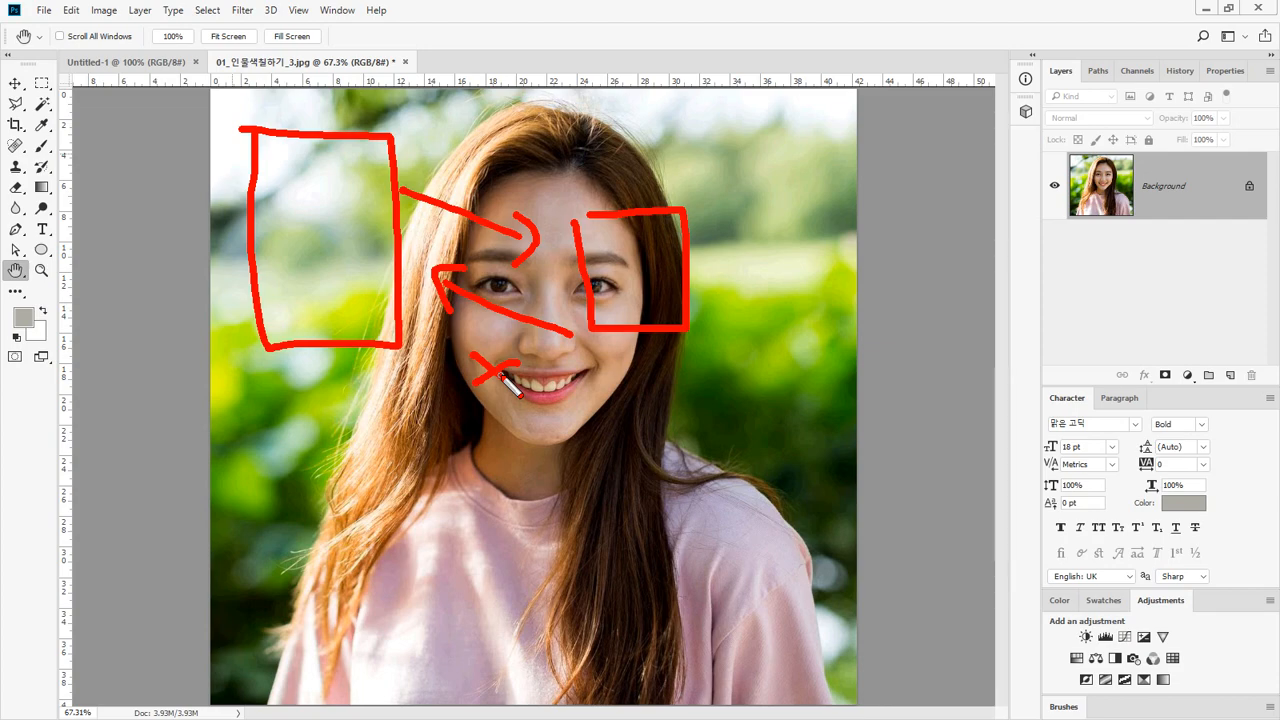
pyautogui.press('Escape')
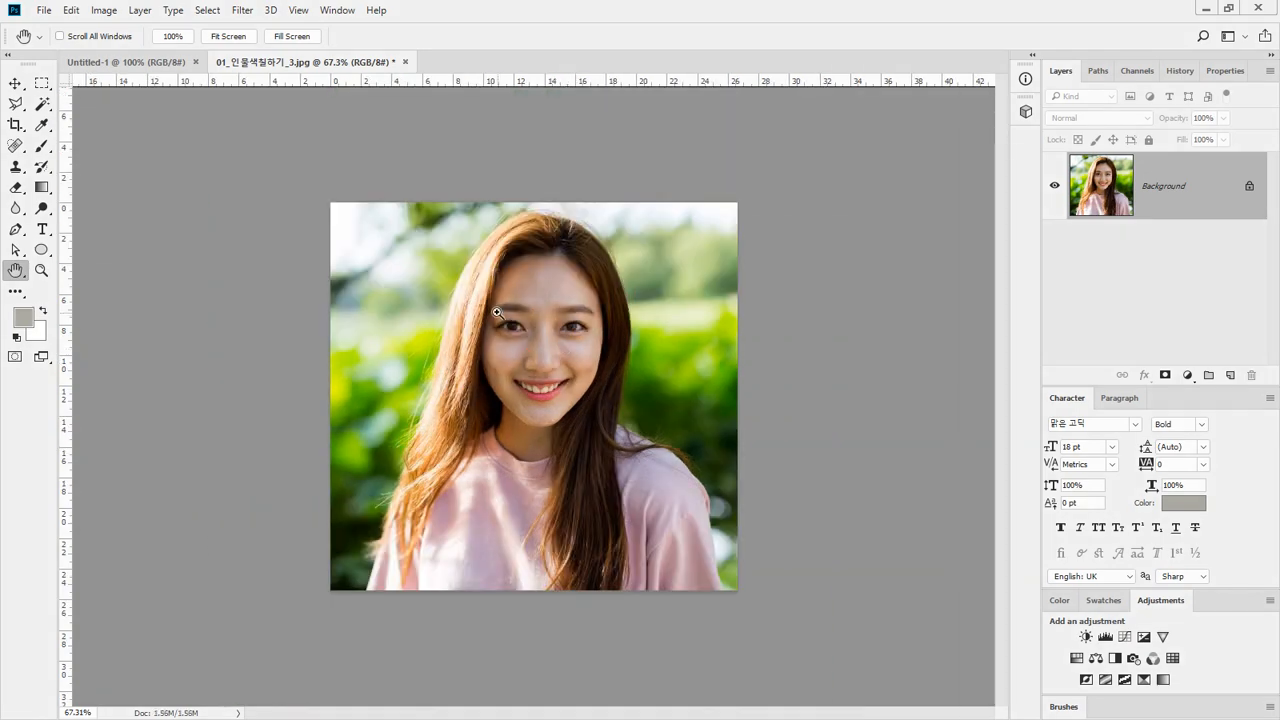
# Step: Examine the pixels of the portrait photo up close around the eye, the mouth and the teeth
pyautogui.moveTo(497, 313); pyautogui.dragTo(609, 531)
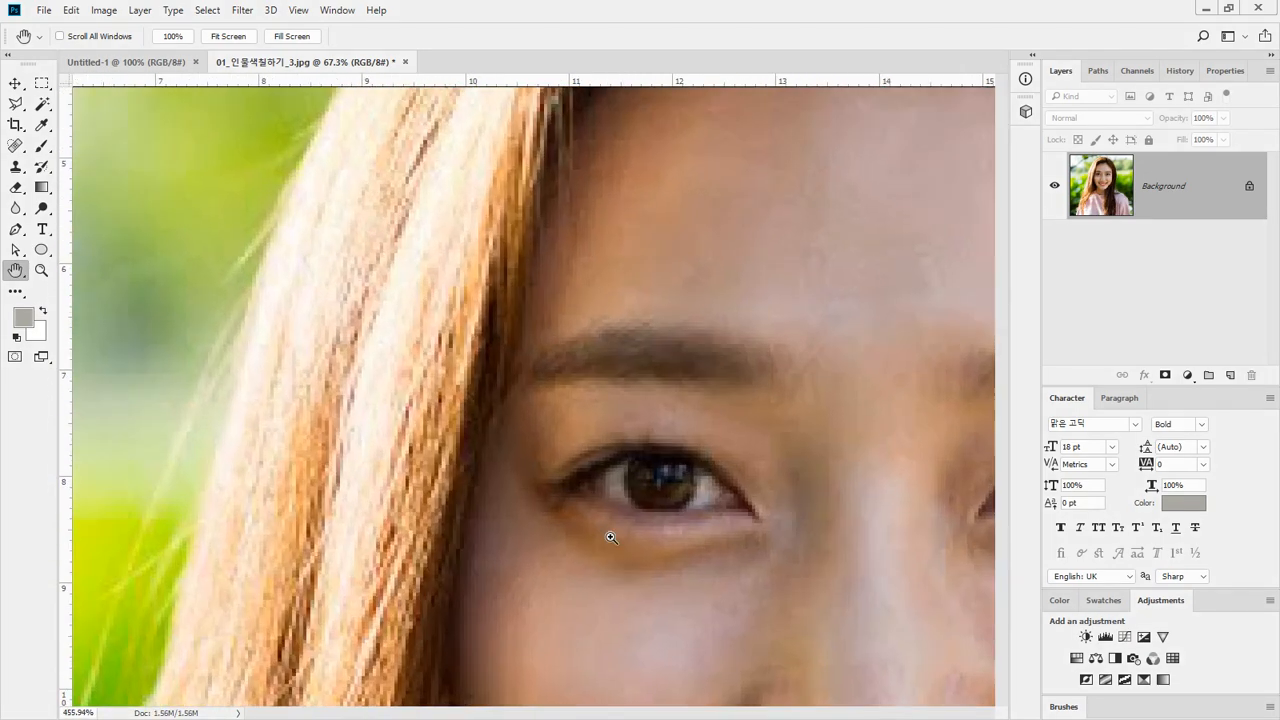
pyautogui.moveTo(623, 446); pyautogui.dragTo(549, 309)
pyautogui.scroll(1, 549, 309)
pyautogui.scroll(3, 557, 394)
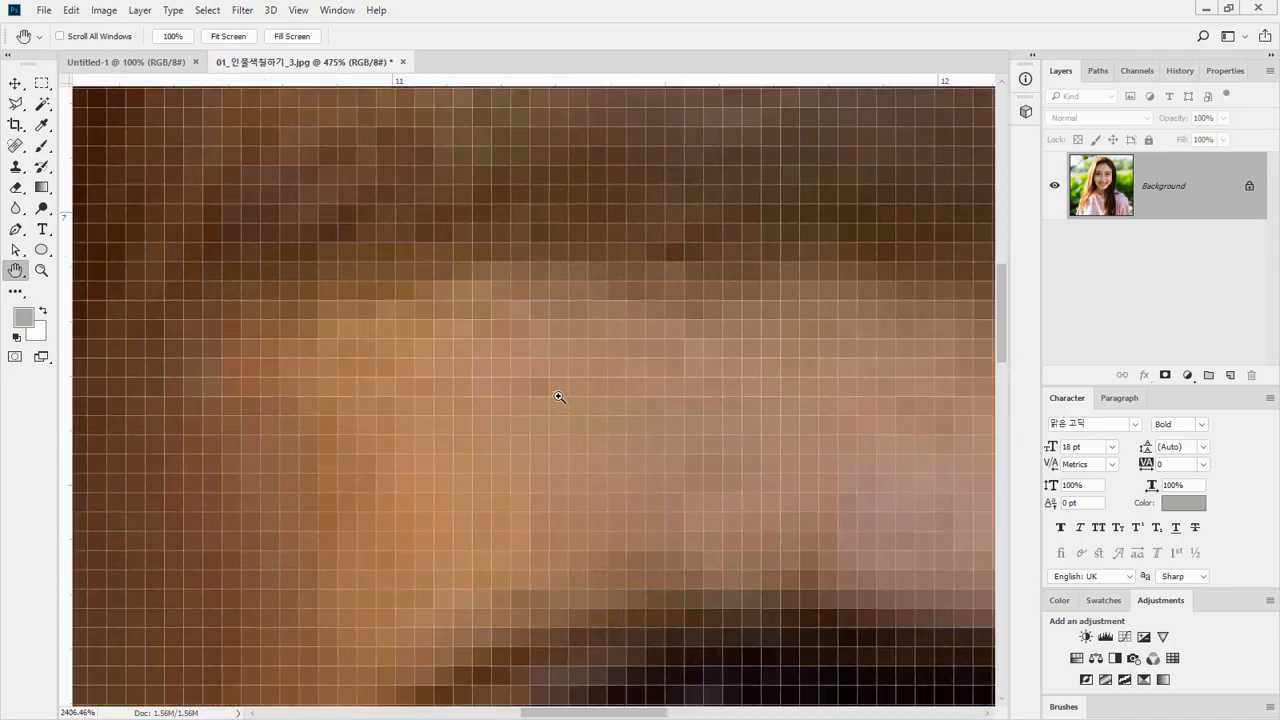
pyautogui.scroll(-3, 494, 294)
pyautogui.scroll(2, 441, 296)
pyautogui.moveTo(441, 296); pyautogui.dragTo(285, 45)
pyautogui.moveTo(683, 549); pyautogui.dragTo(662, 135)
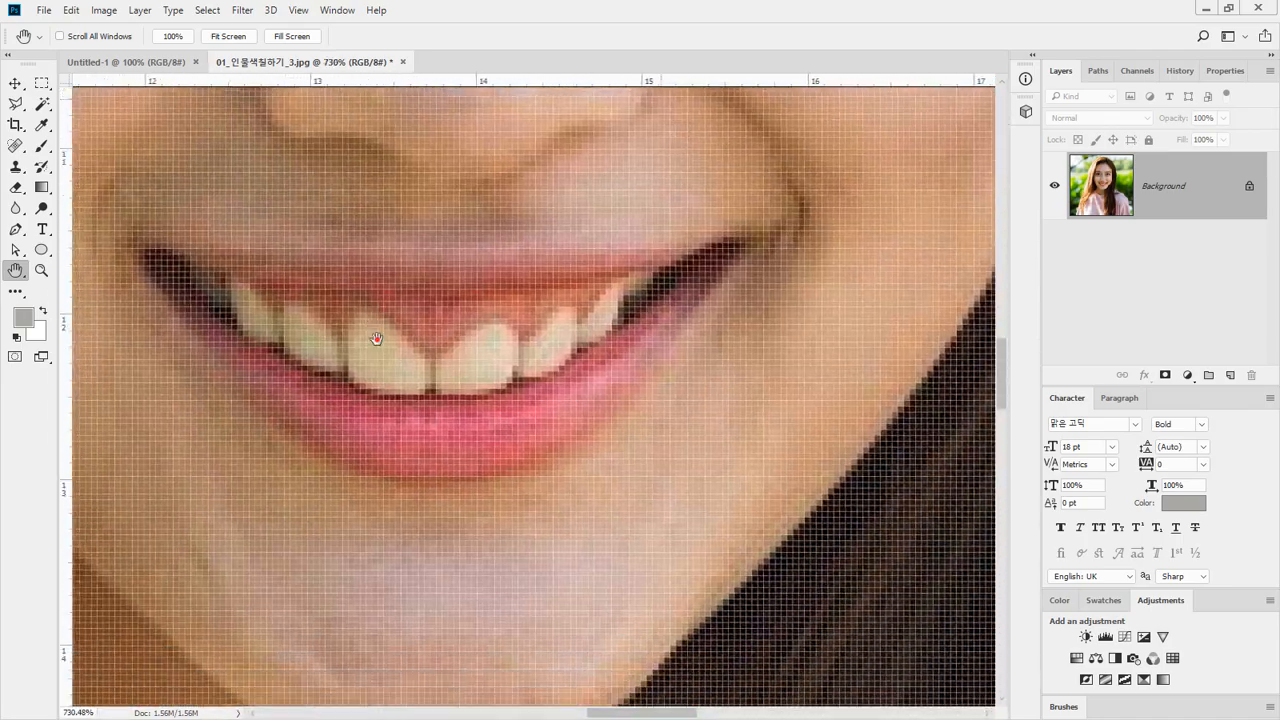
pyautogui.moveTo(377, 337); pyautogui.dragTo(498, 360)
pyautogui.moveTo(504, 283); pyautogui.dragTo(526, 309)
pyautogui.scroll(3, 551, 420)
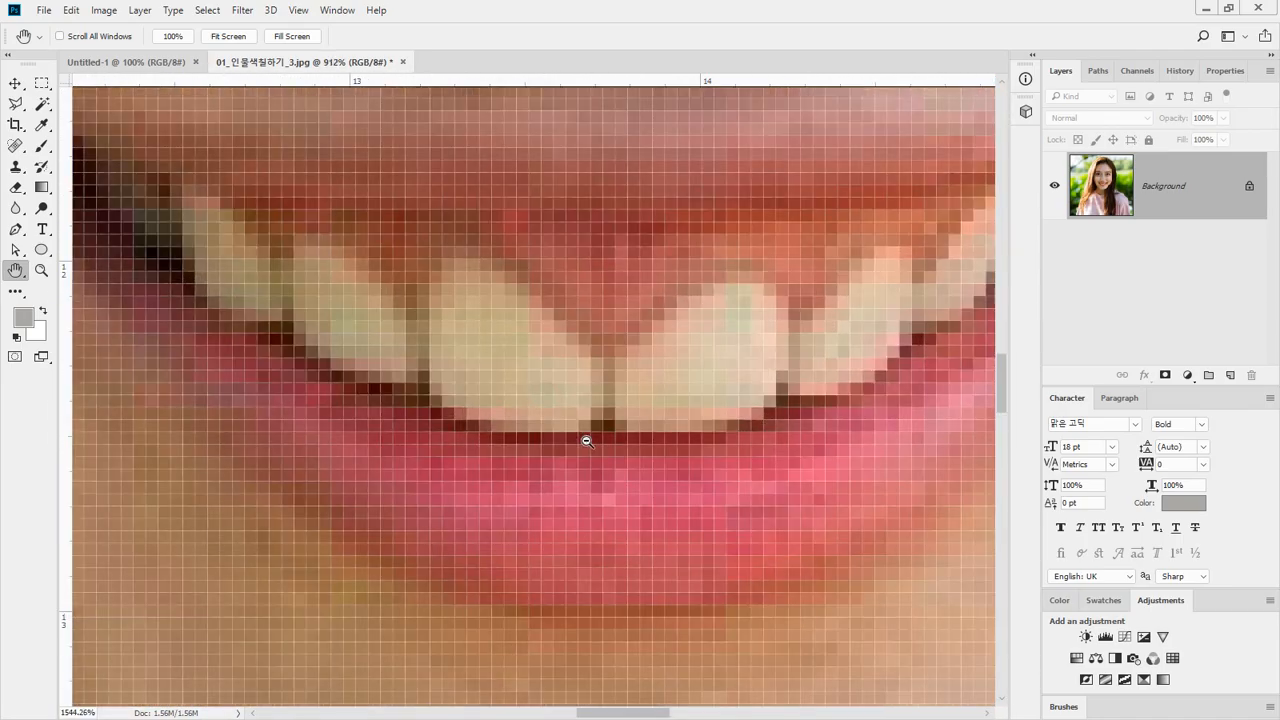
pyautogui.moveTo(595, 420)
pyautogui.mouseDown()
pyautogui.moveTo(574, 327)
pyautogui.moveTo(464, 234)
pyautogui.moveTo(432, 246)
pyautogui.moveTo(452, 452)
pyautogui.mouseUp()
# Step: Try an image width of 1400 pixels in Image Size, turn resampling off and close the dialog
pyautogui.click(104, 10)
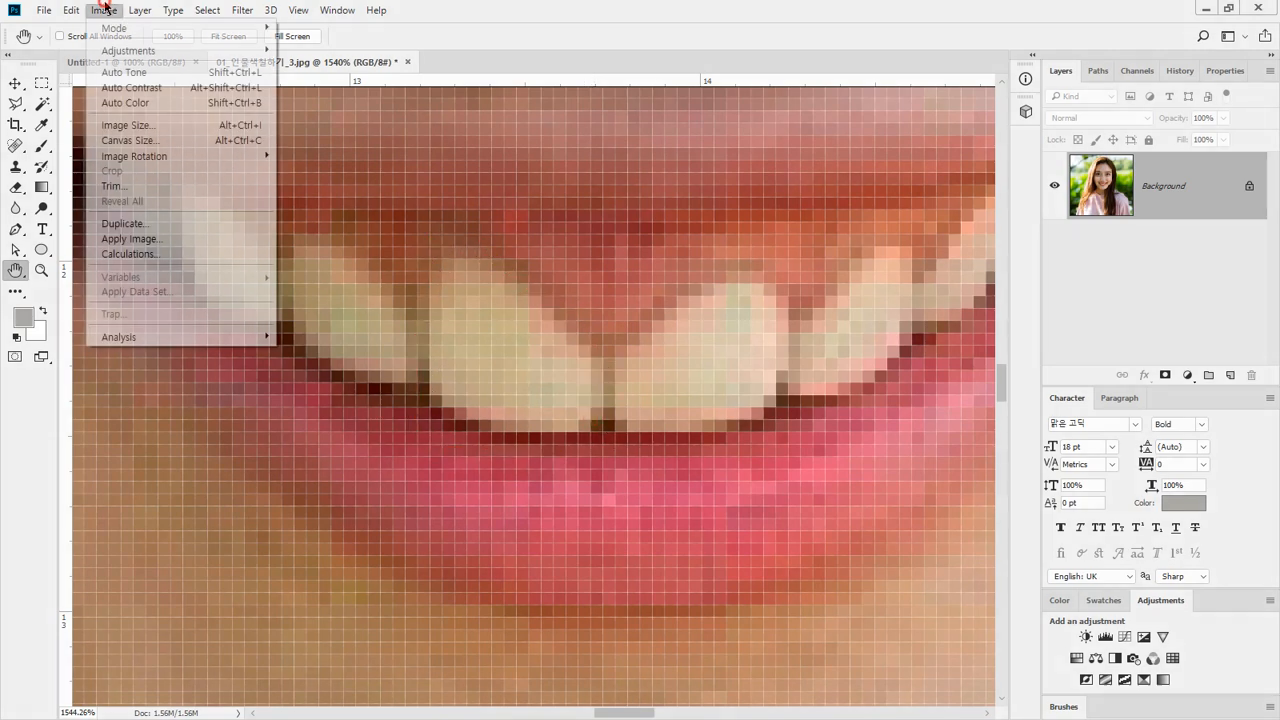
pyautogui.click(165, 125)
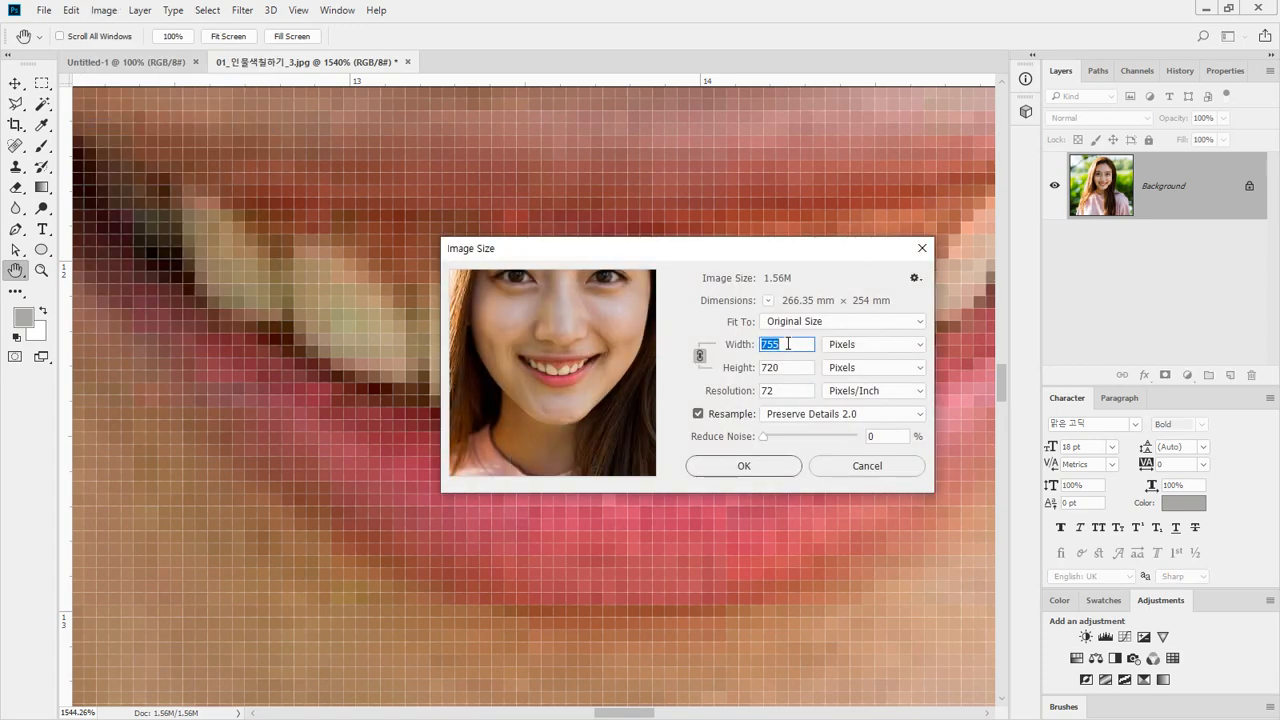
pyautogui.write('1400')
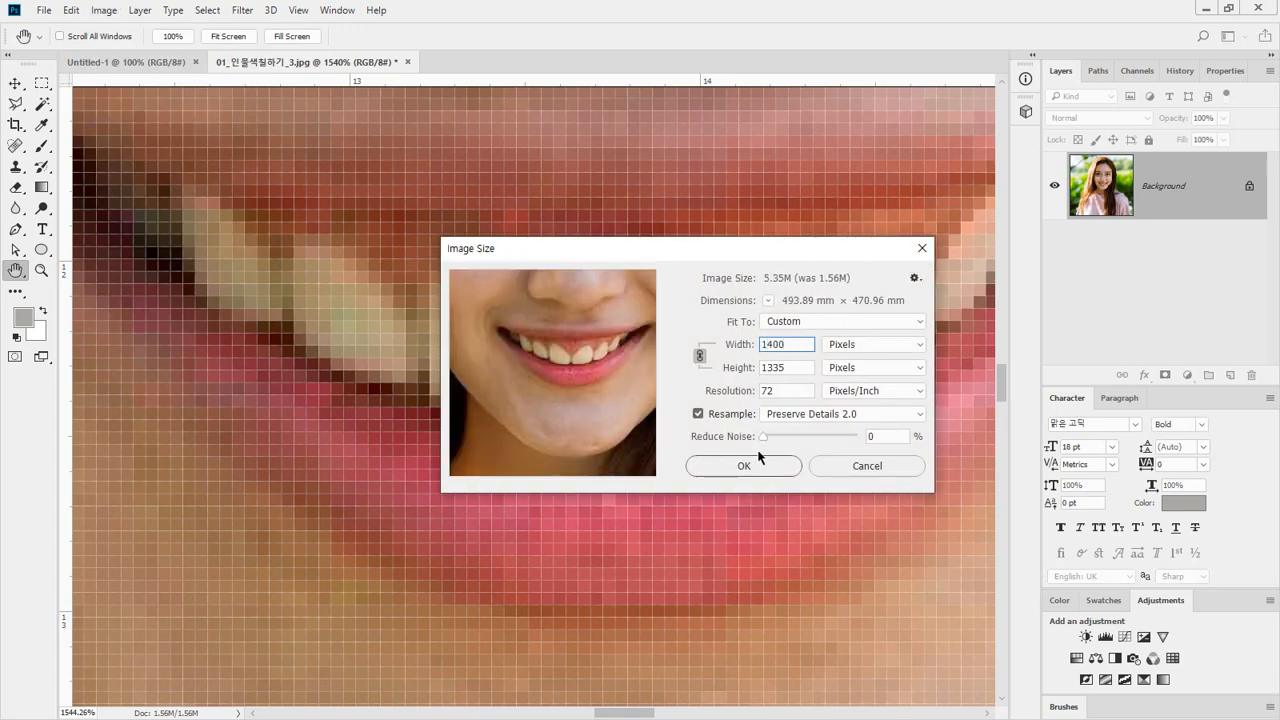
pyautogui.click(714, 418)
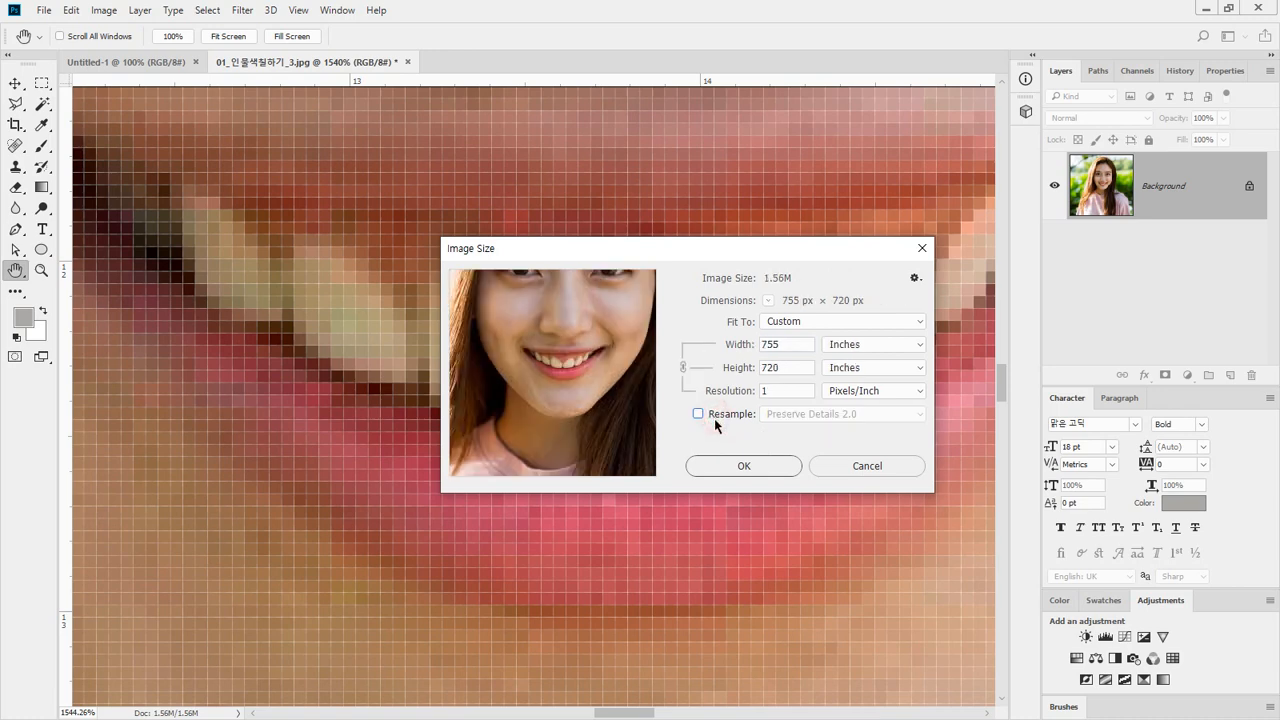
pyautogui.click(758, 470)
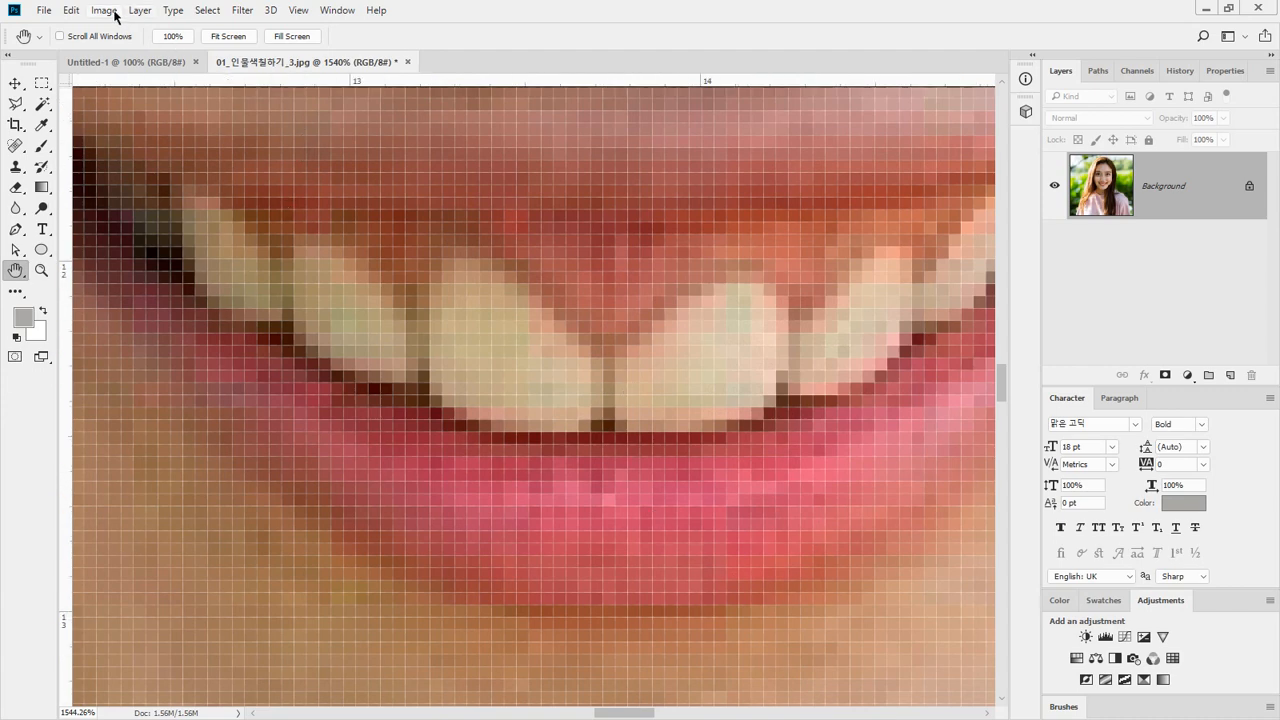
# Step: Reopen Image Size and set the width and height units to millimeters
pyautogui.click(104, 10)
pyautogui.moveTo(148, 157)
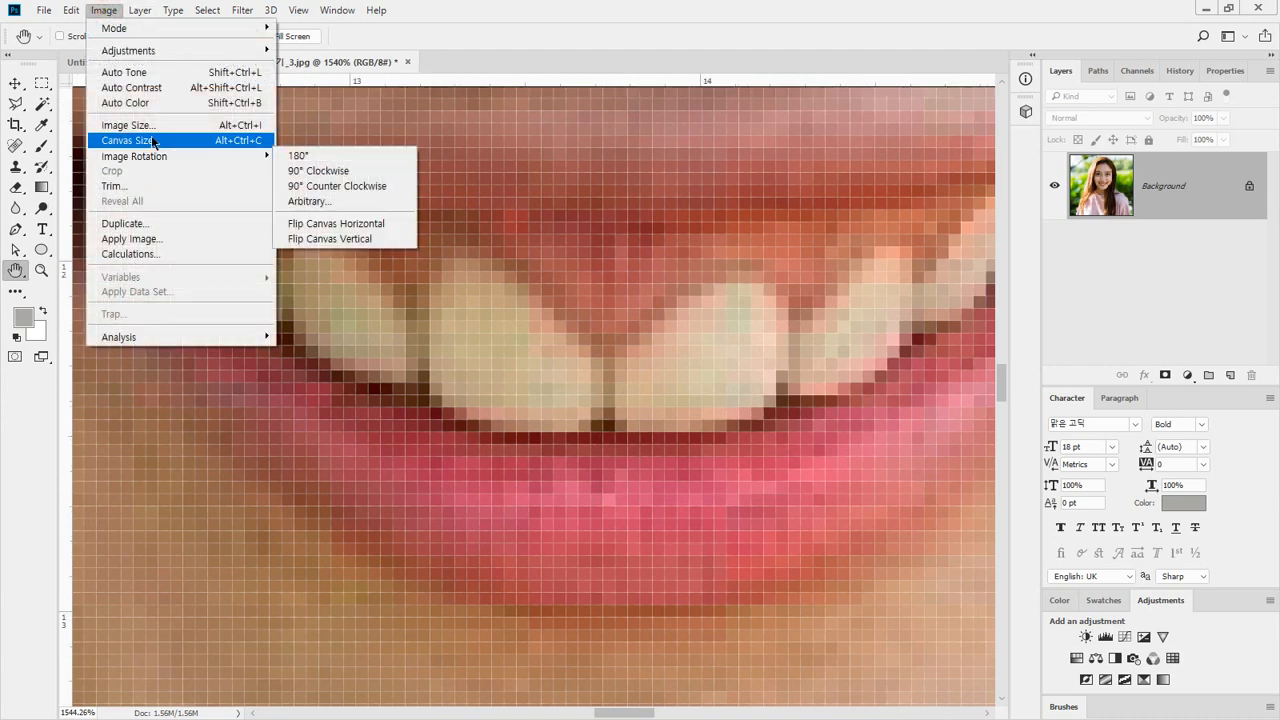
pyautogui.click(127, 125)
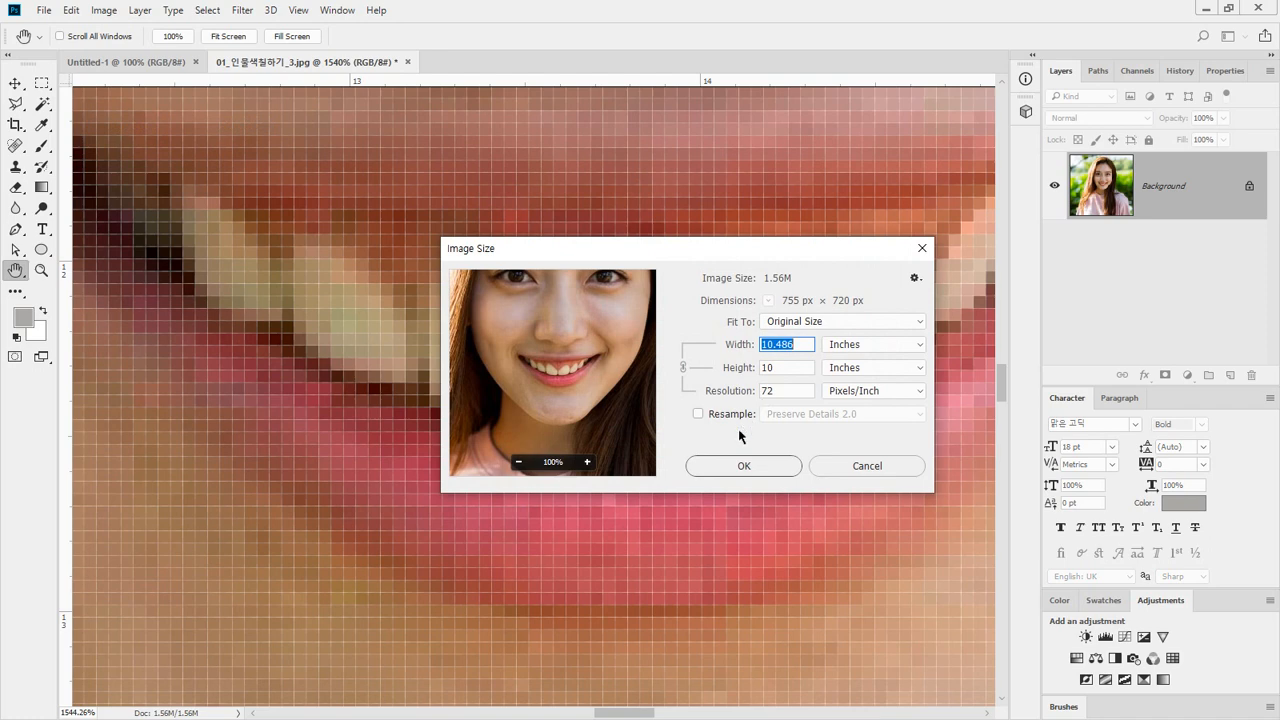
pyautogui.click(895, 345)
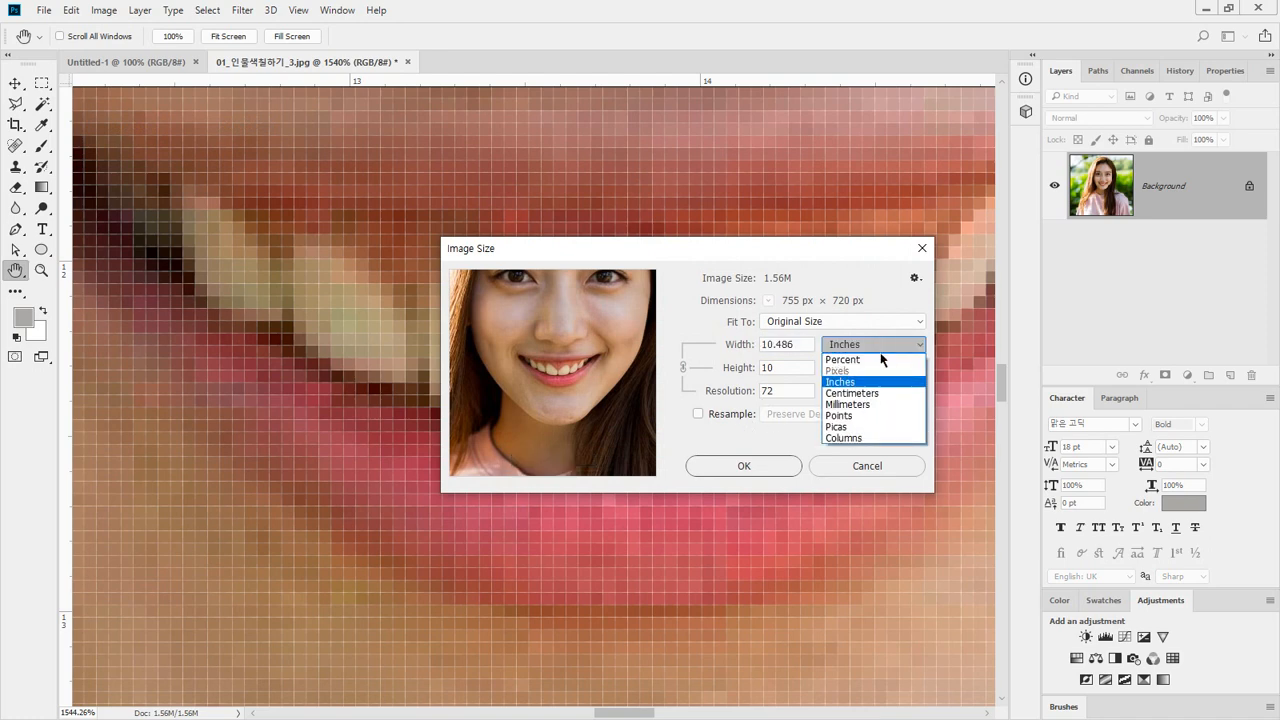
pyautogui.click(886, 405)
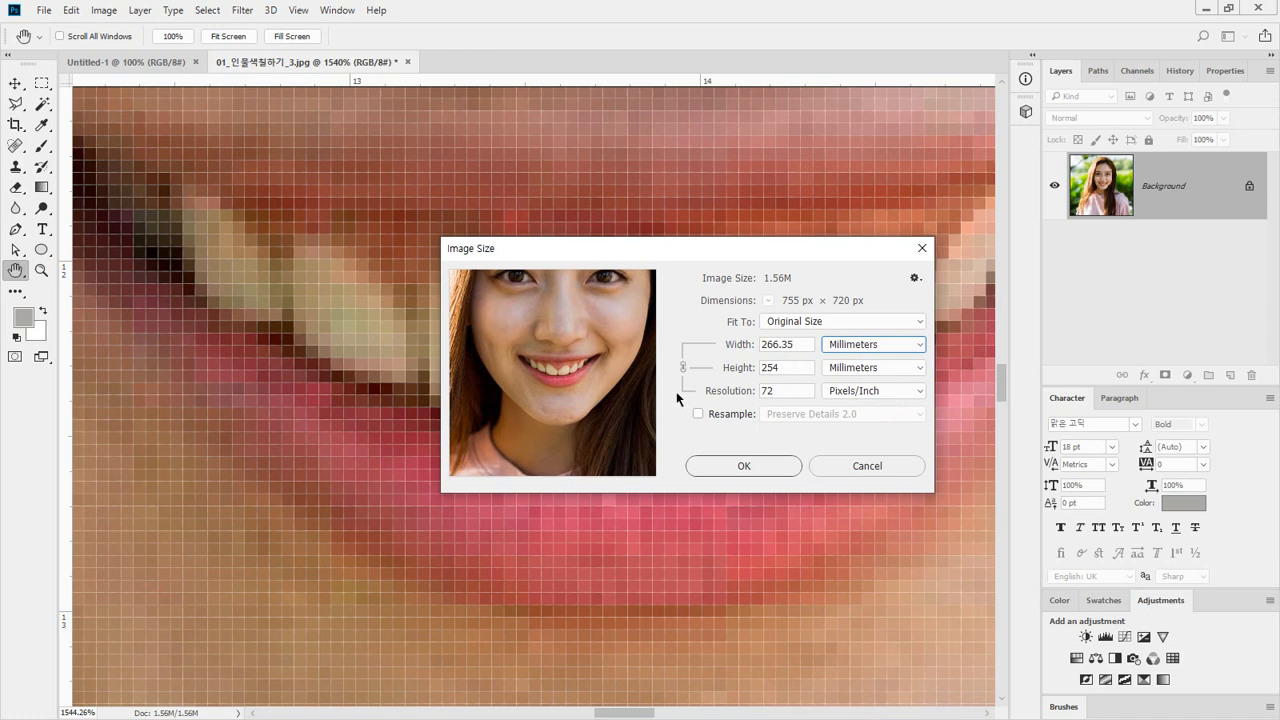
# Step: Turn resampling back on in Image Size and set the width and height units to pixels
pyautogui.click(698, 414)
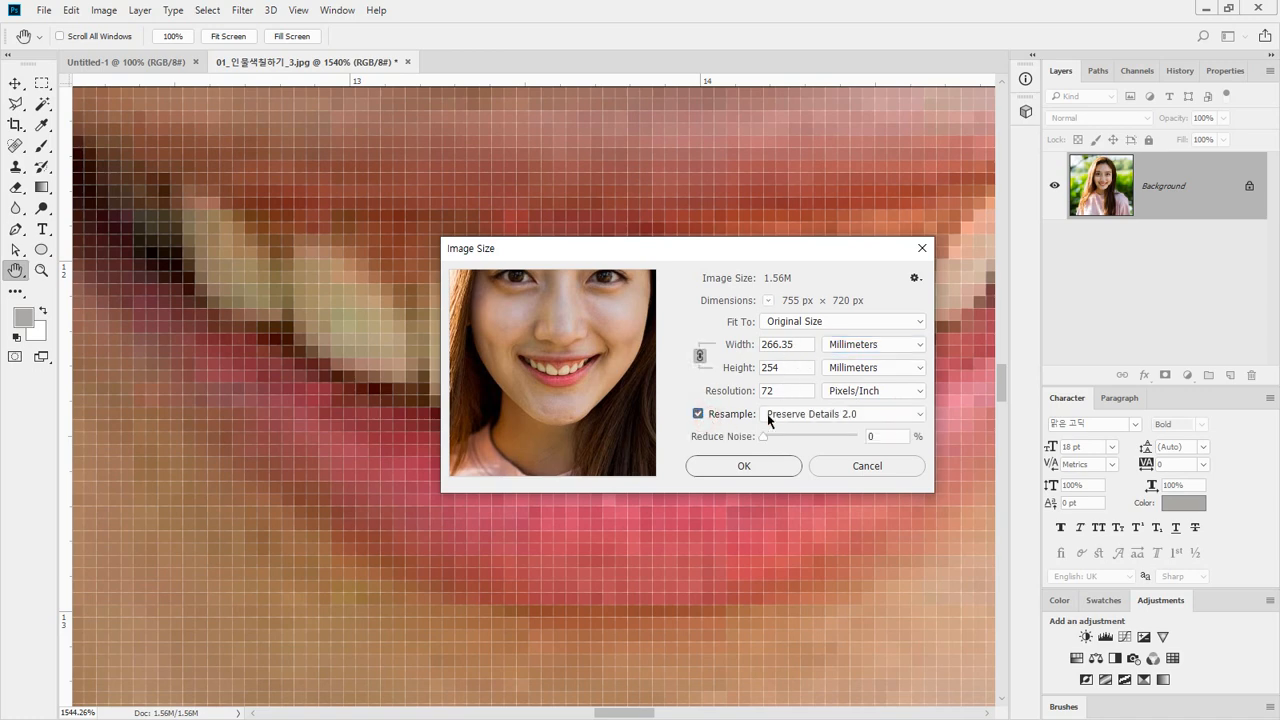
pyautogui.doubleClick(800, 343)
pyautogui.click(880, 344)
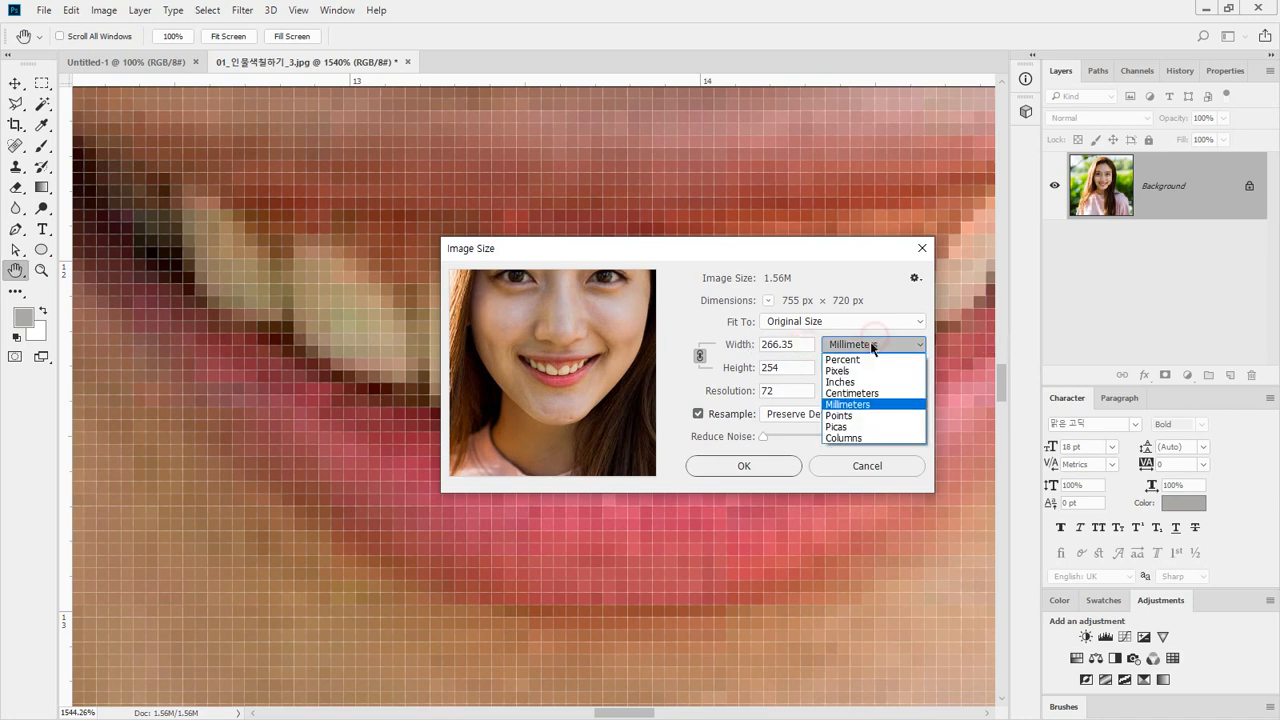
pyautogui.click(860, 372)
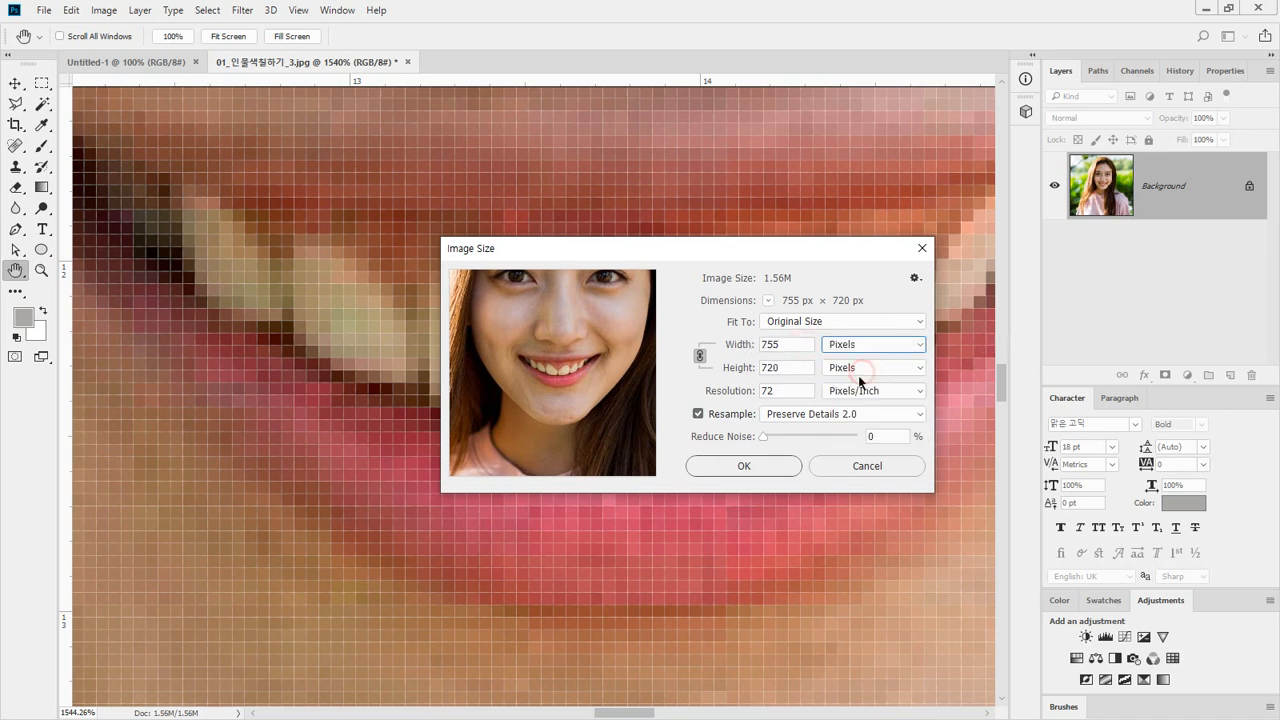
# Step: Resize the photo to a width of 1400 pixels with Preserve Details 2.0 resampling and inspect the teeth up close
pyautogui.doubleClick(794, 345)
pyautogui.write('1400')
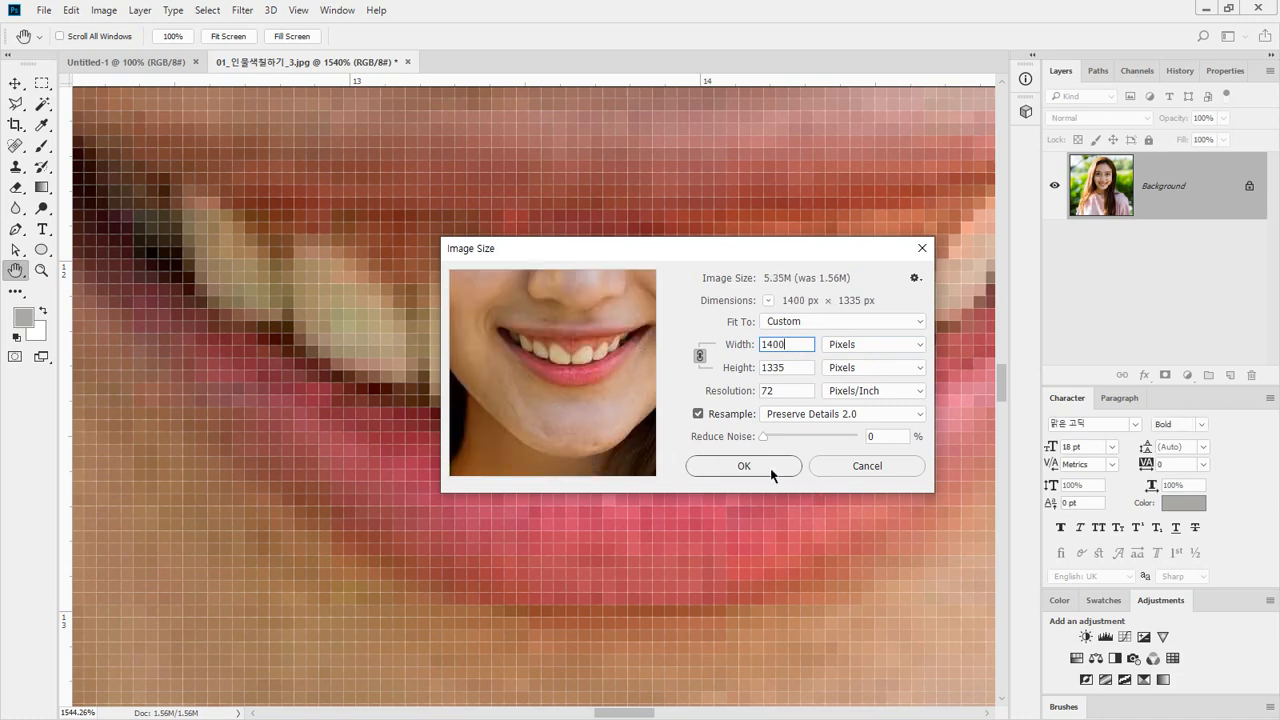
pyautogui.click(875, 410)
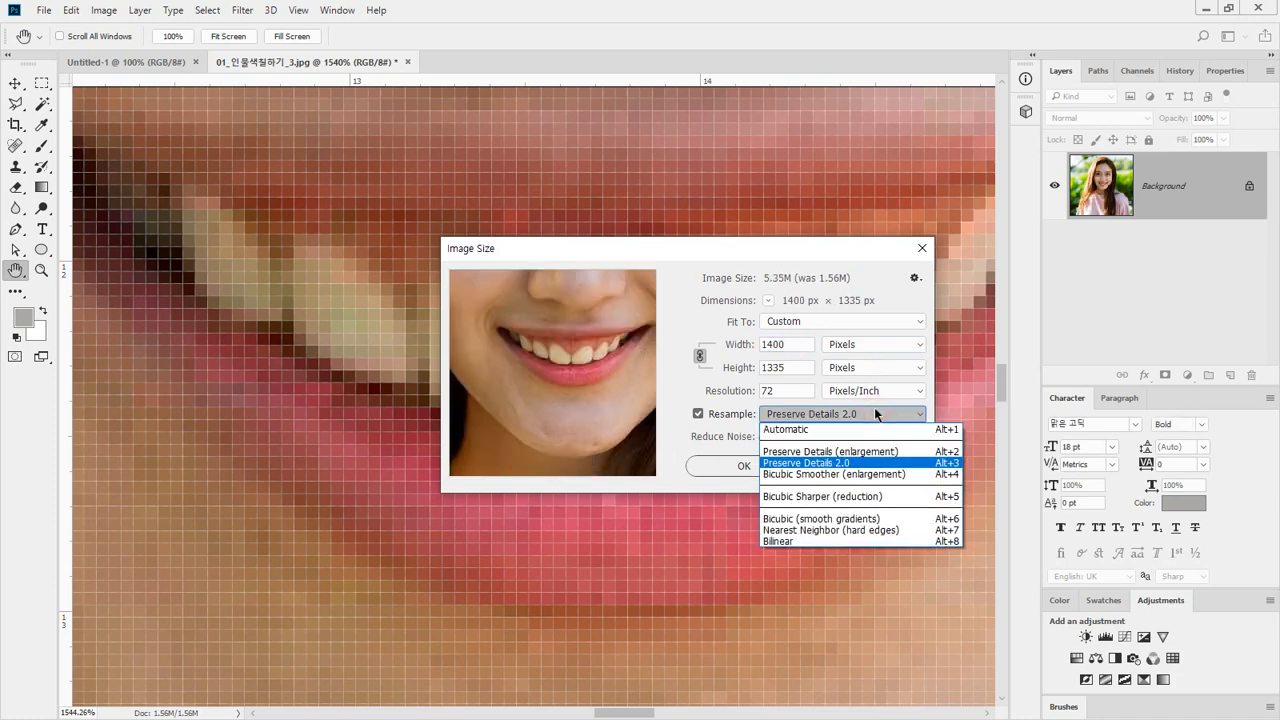
pyautogui.click(874, 410)
pyautogui.click(738, 466)
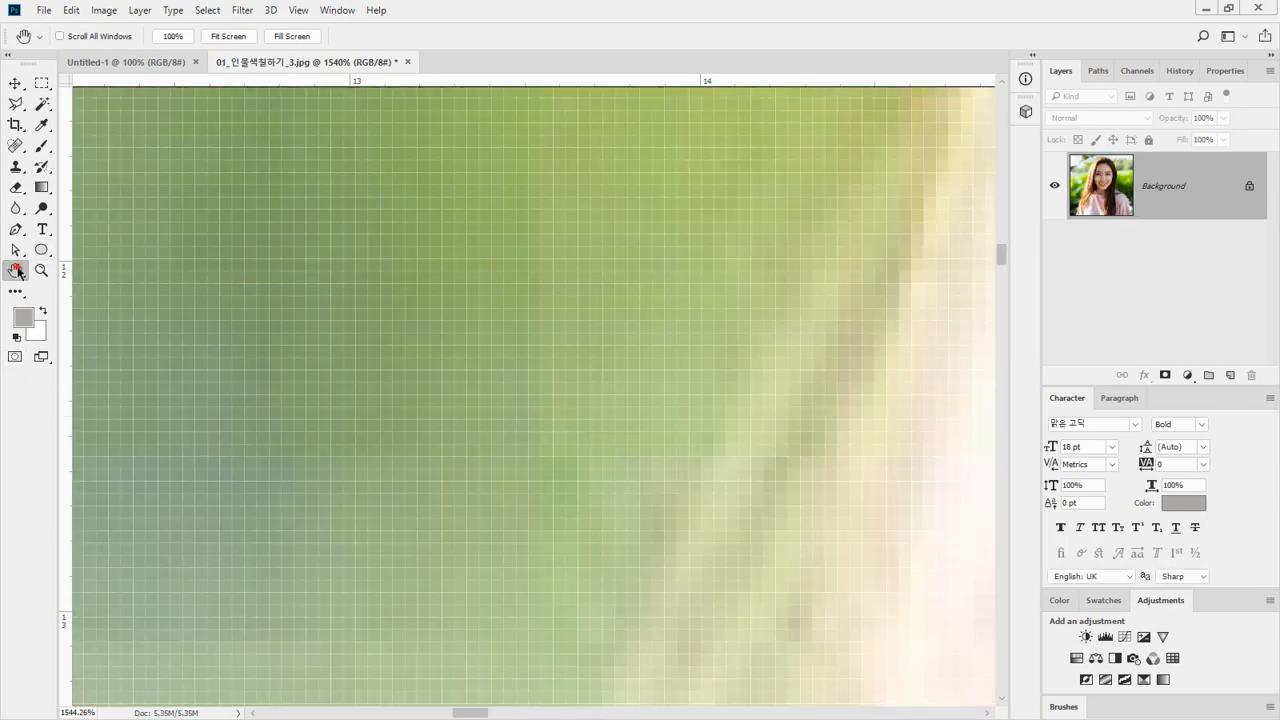
pyautogui.doubleClick(16, 270)
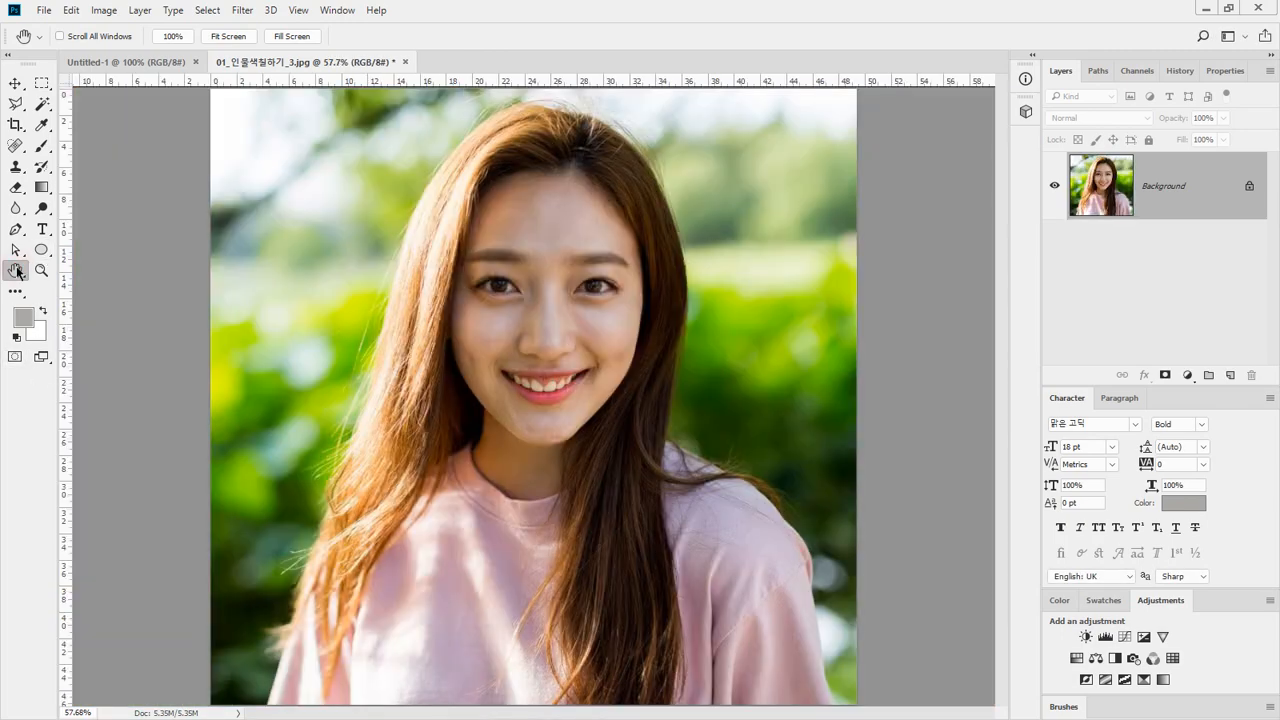
pyautogui.moveTo(545, 388); pyautogui.dragTo(611, 526)
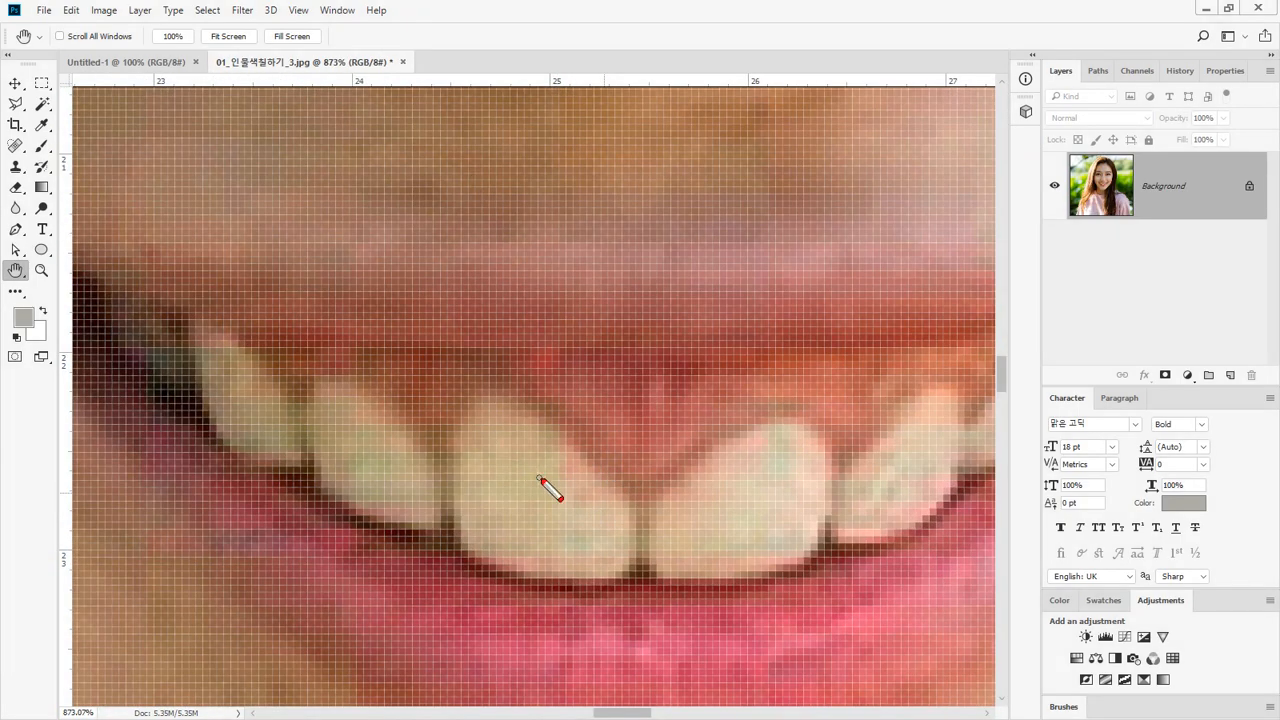
pyautogui.moveTo(526, 206)
pyautogui.mouseDown()
pyautogui.moveTo(526, 289)
pyautogui.moveTo(620, 291)
pyautogui.moveTo(631, 279)
pyautogui.moveTo(629, 194)
pyautogui.moveTo(523, 193)
pyautogui.mouseUp()
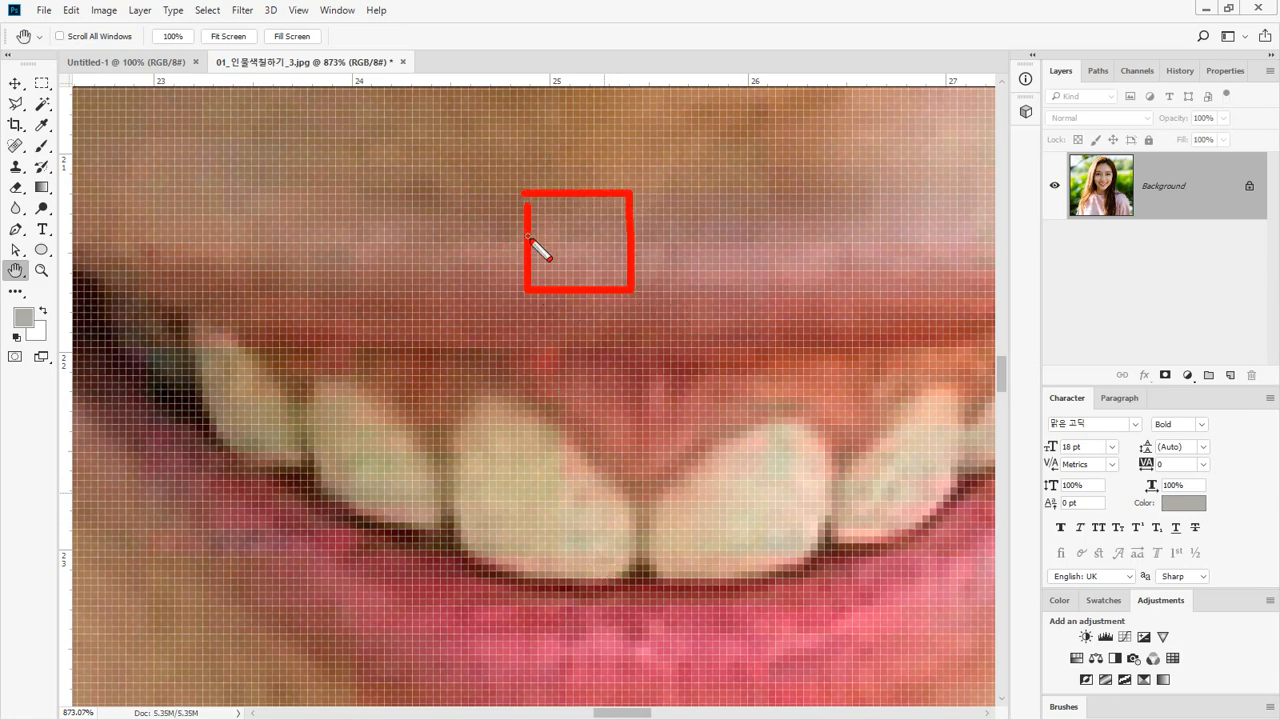
pyautogui.moveTo(528, 236); pyautogui.dragTo(630, 236)
pyautogui.moveTo(572, 193); pyautogui.dragTo(573, 290)
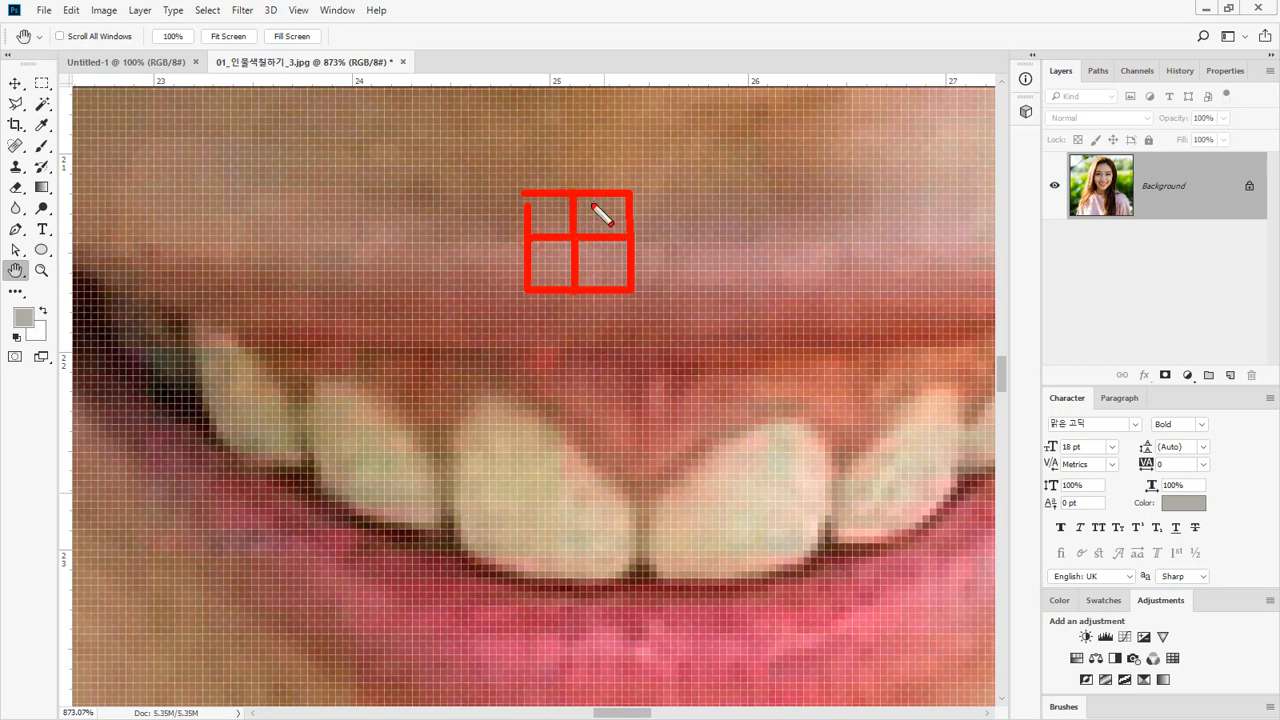
pyautogui.moveTo(603, 208); pyautogui.dragTo(655, 181)
pyautogui.moveTo(507, 170); pyautogui.dragTo(541, 201)
pyautogui.moveTo(538, 267)
pyautogui.mouseDown()
pyautogui.moveTo(612, 283)
pyautogui.moveTo(640, 306)
pyautogui.mouseUp()
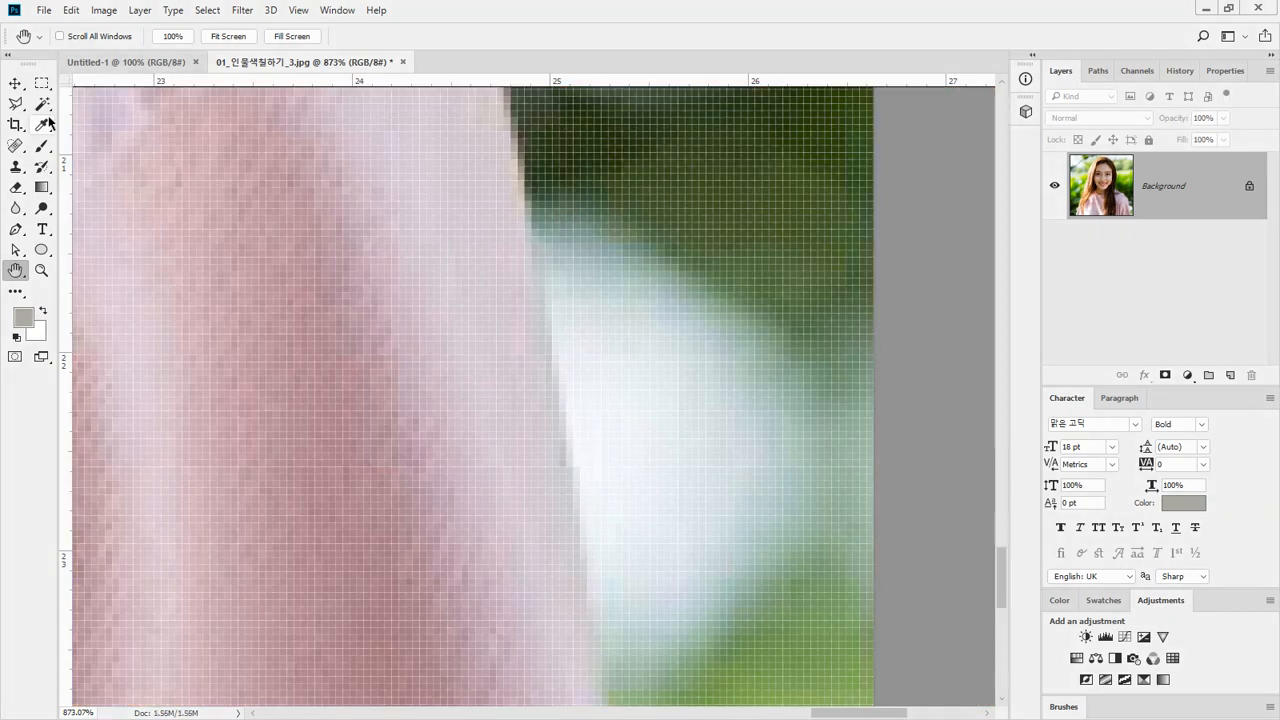
# Step: Fit the whole photo in view, reopen Image Size and review the available resampling methods
pyautogui.doubleClick(15, 270)
pyautogui.click(105, 10)
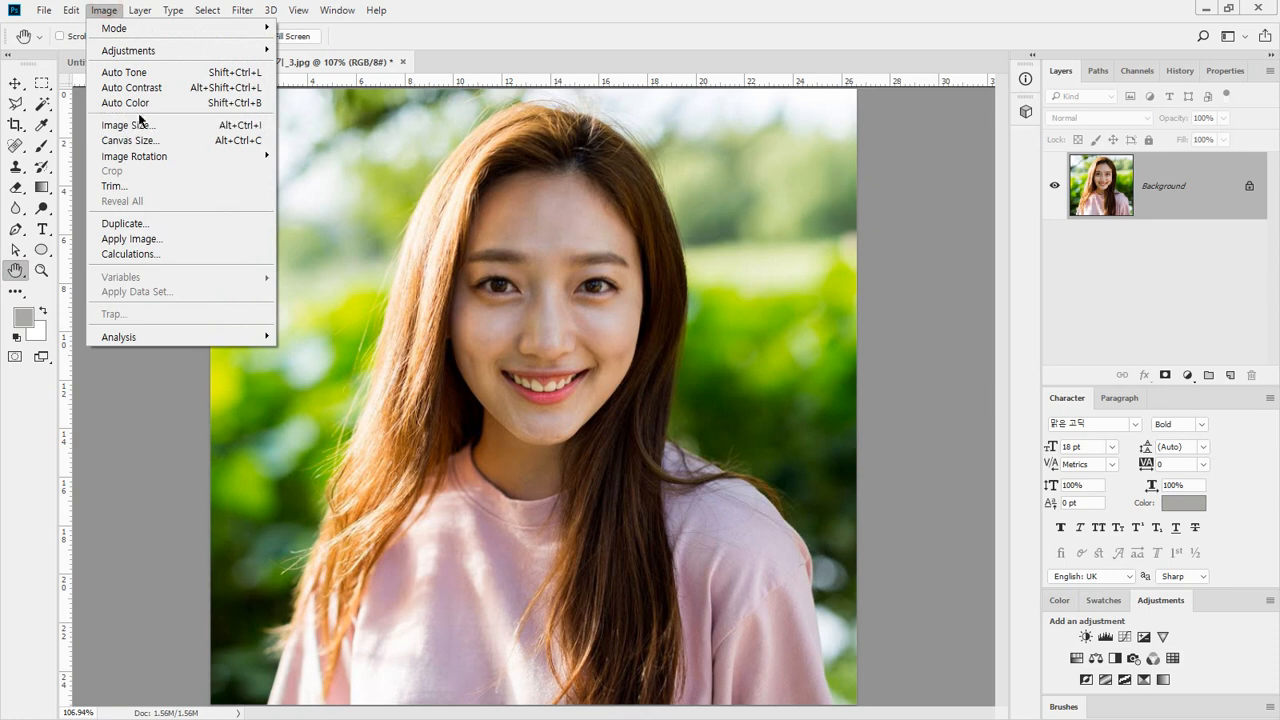
pyautogui.click(137, 123)
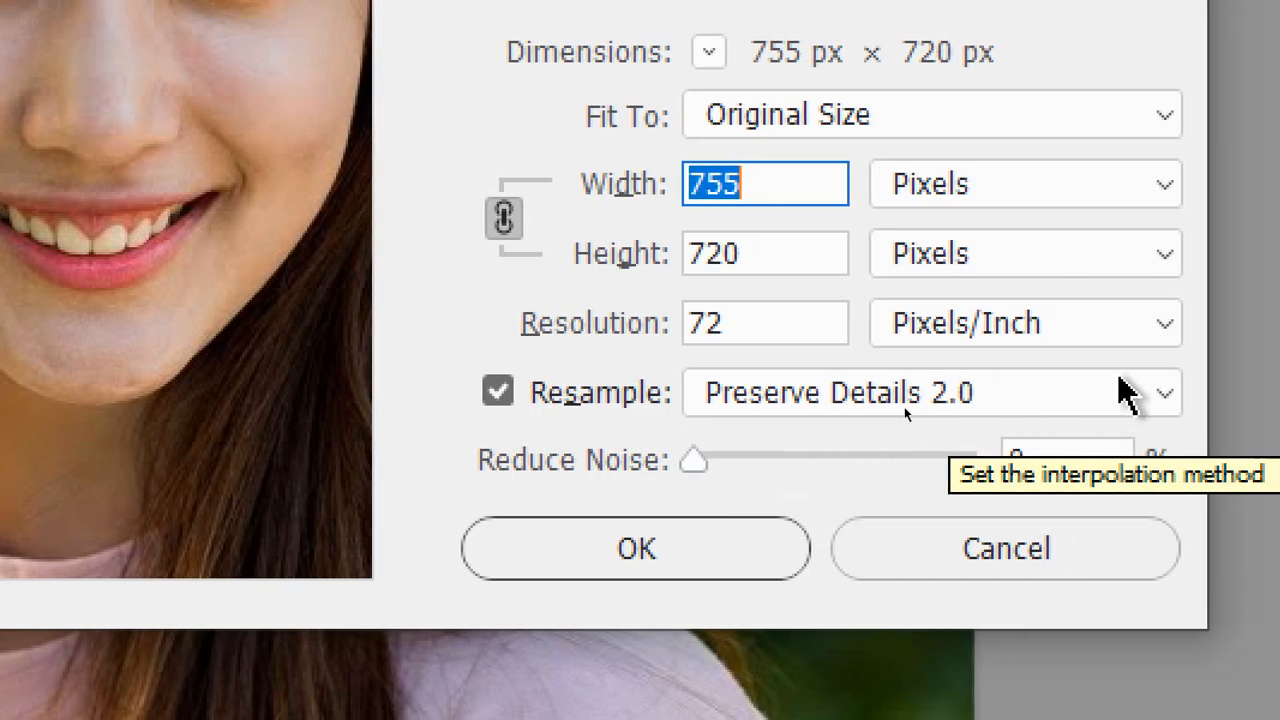
pyautogui.click(1275, 392)
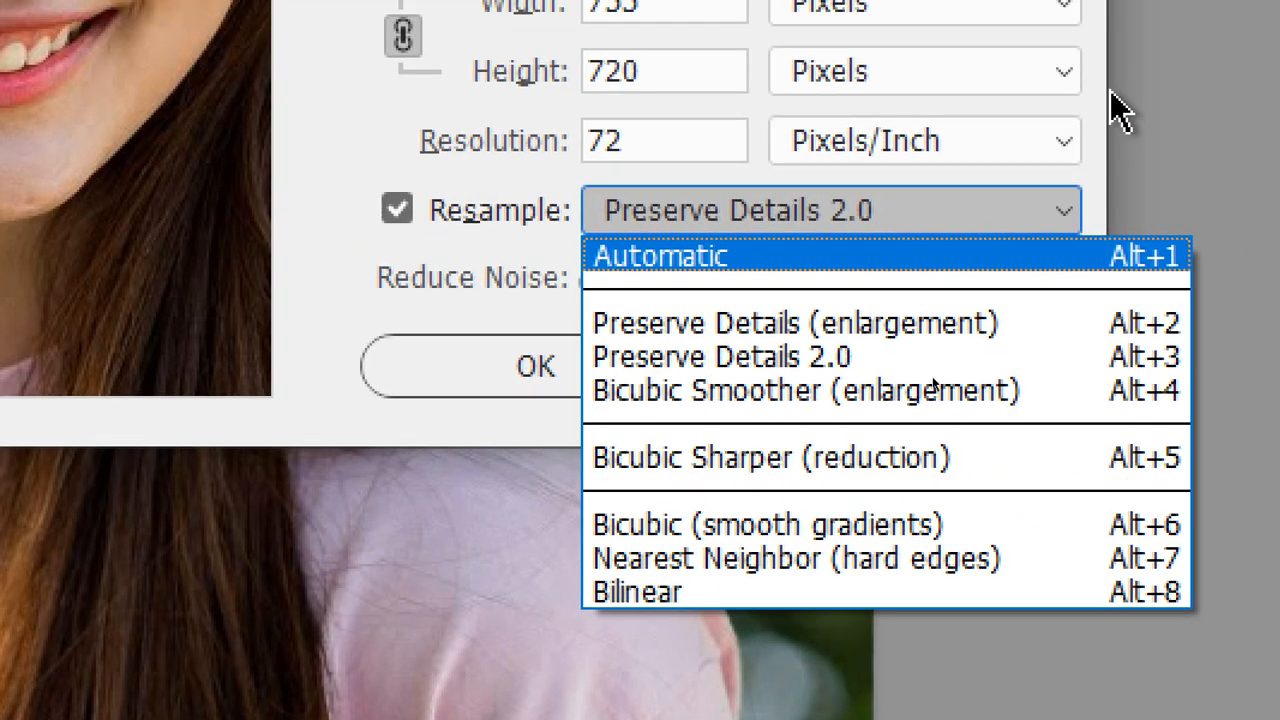
pyautogui.click(1180, 11)
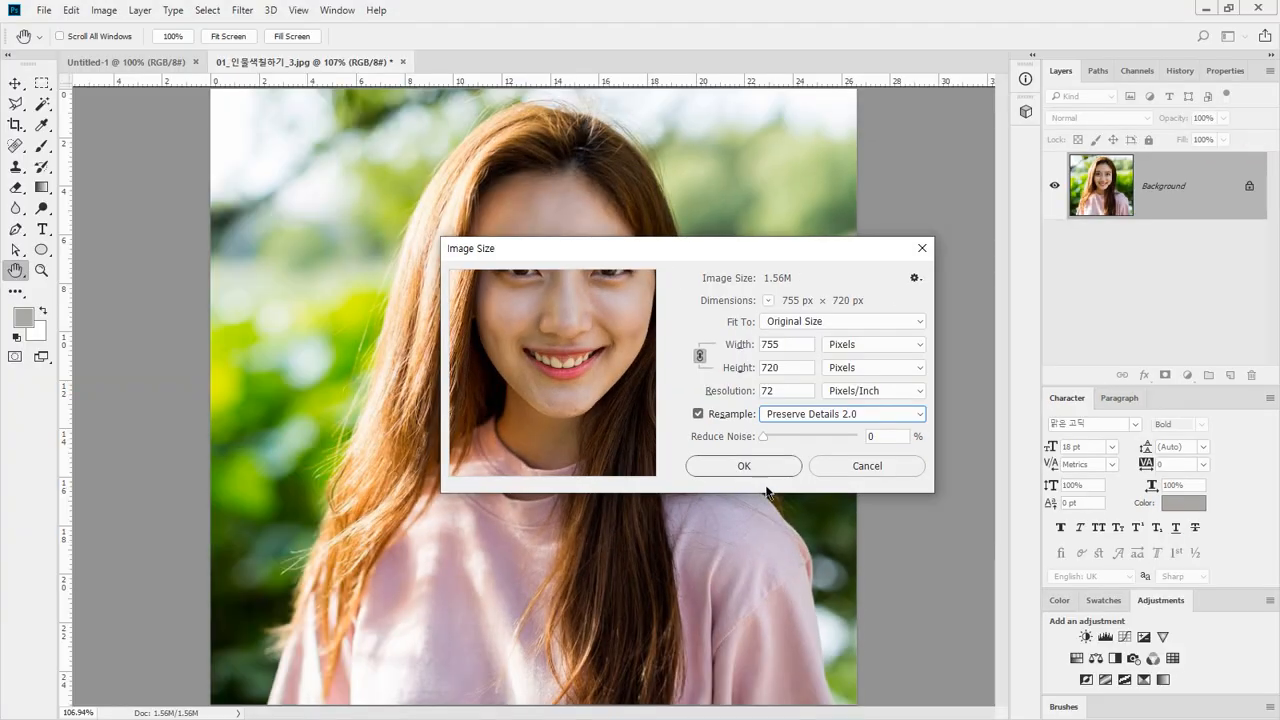
# Step: Enlarge the photo to 1400 pixels wide, keeping Preserve Details 2.0, and inspect the eye area up close
pyautogui.click(663, 316)
pyautogui.write('1400')
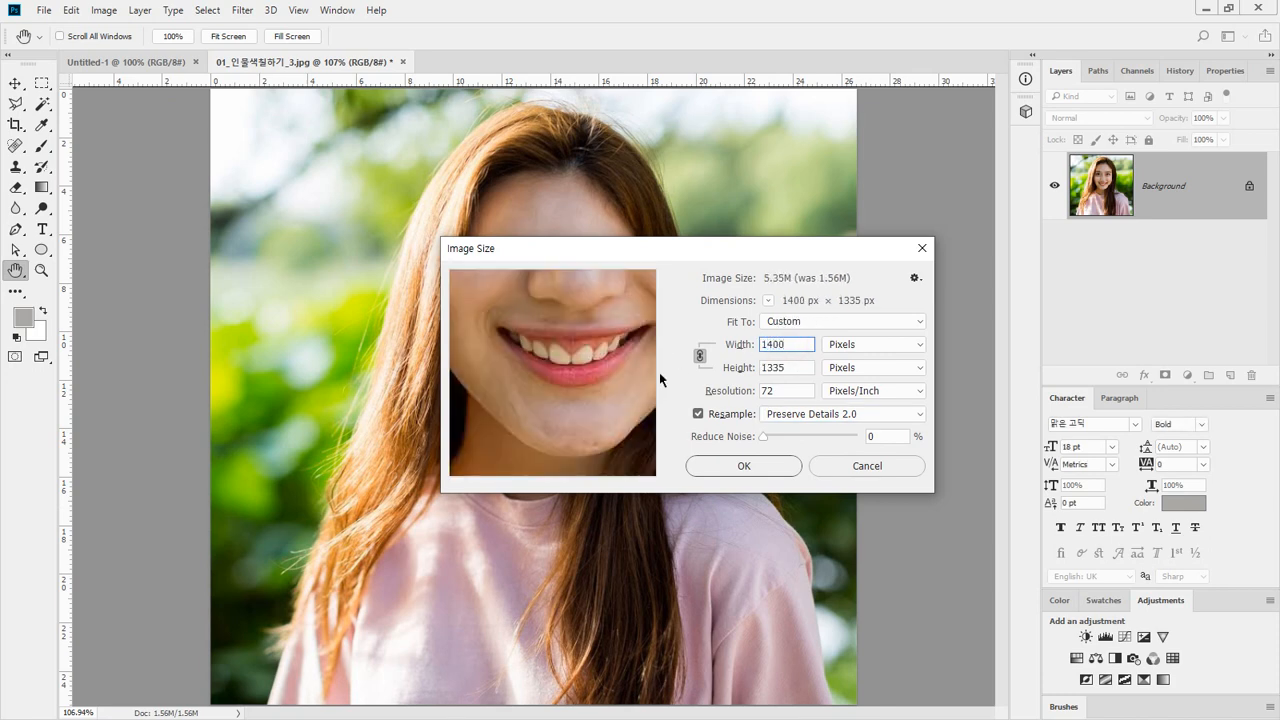
pyautogui.press('Return')
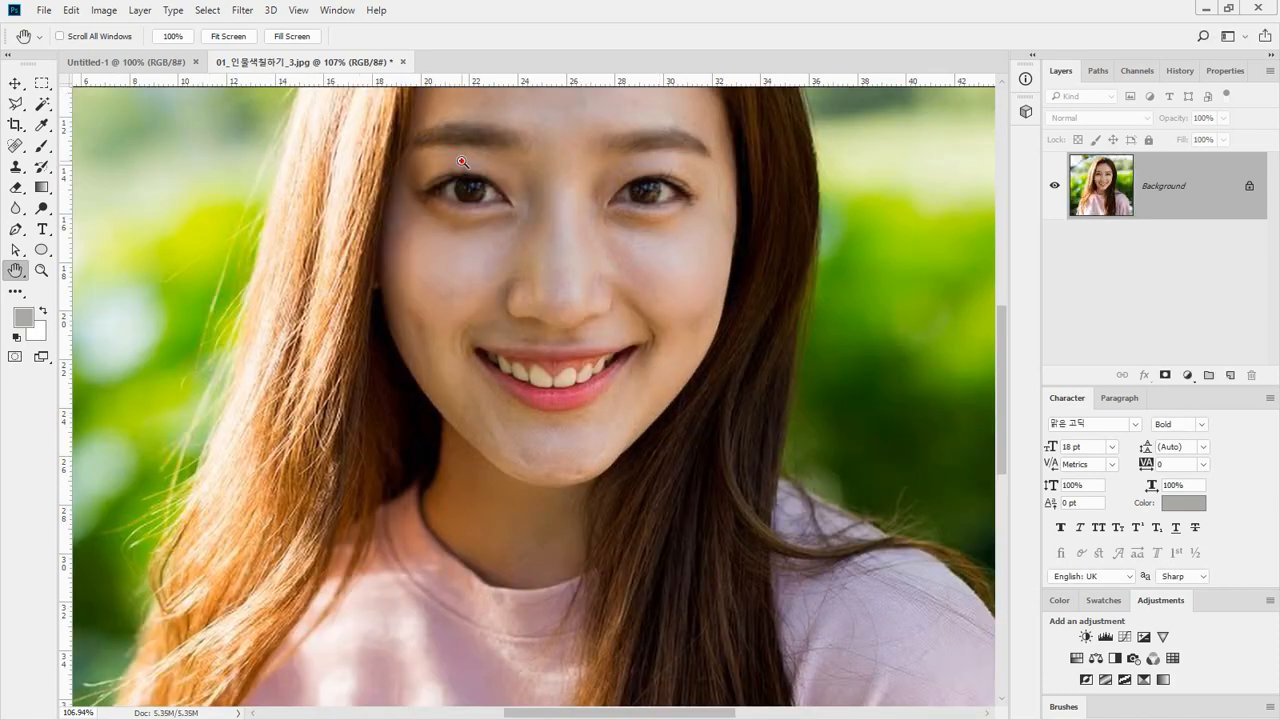
pyautogui.scroll(6, 470, 170)
pyautogui.scroll(2, 541, 270)
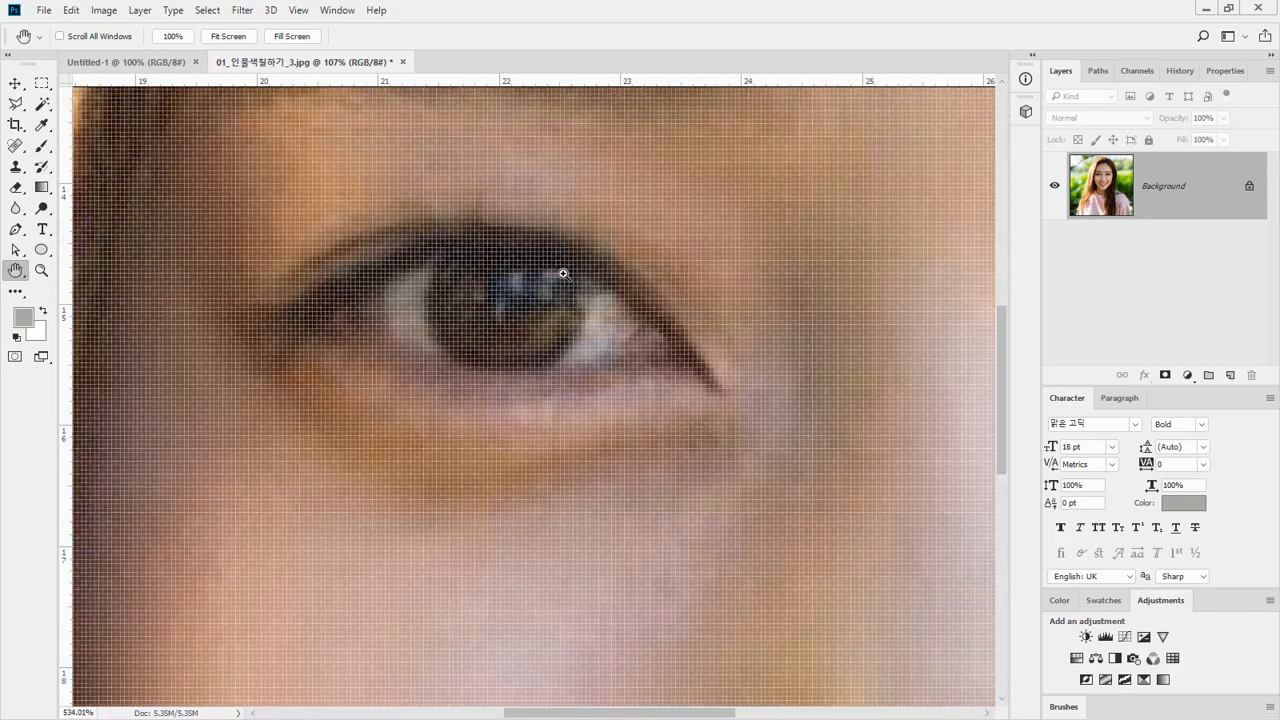
pyautogui.scroll(-4, 546, 250)
pyautogui.scroll(-1, 546, 250)
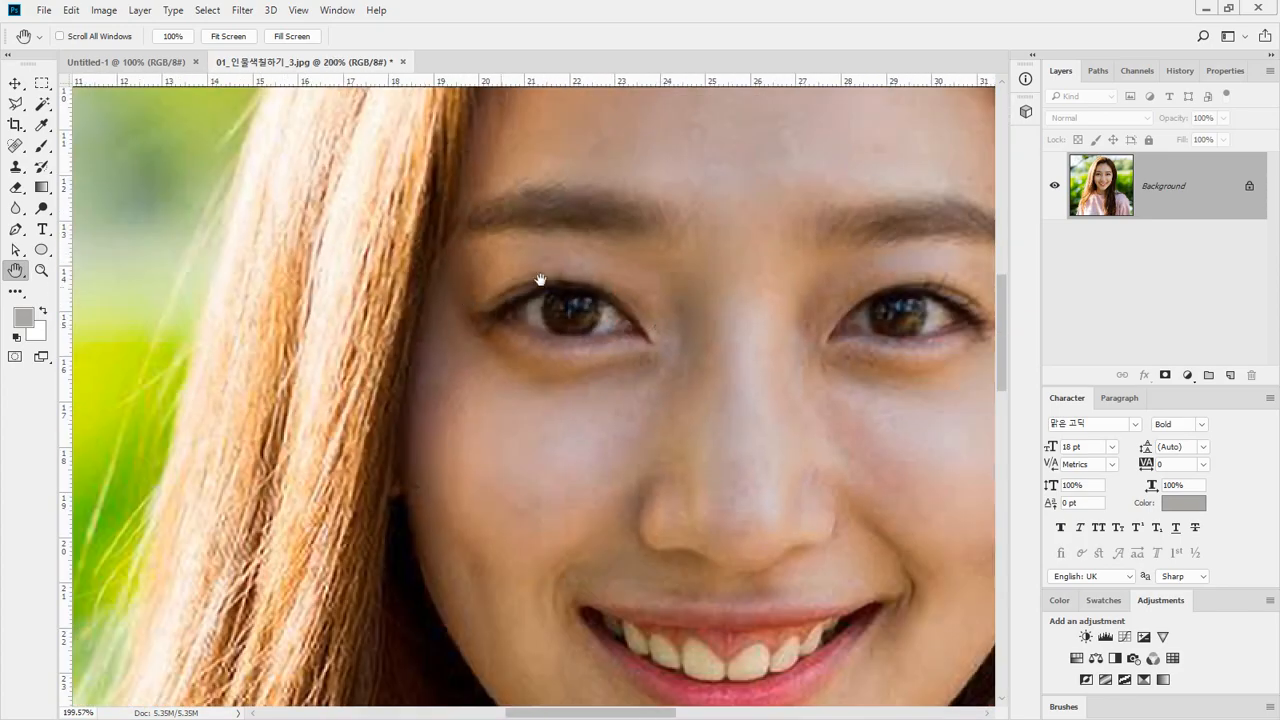
# Step: Undo the enlargement to 1400 pixels wide and examine the face at the original size for comparison
pyautogui.hotkey('ctrl', 'z')
pyautogui.moveTo(305, 145); pyautogui.dragTo(429, 286)
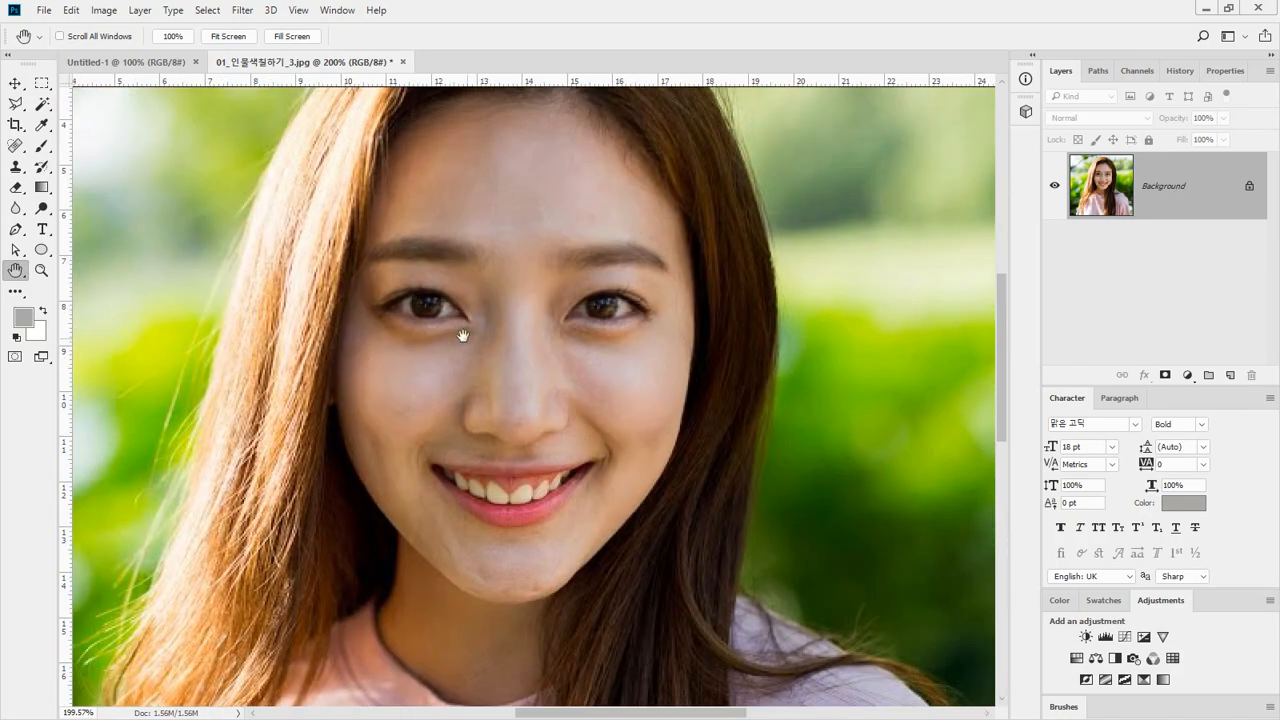
pyautogui.scroll(3, 660, 330)
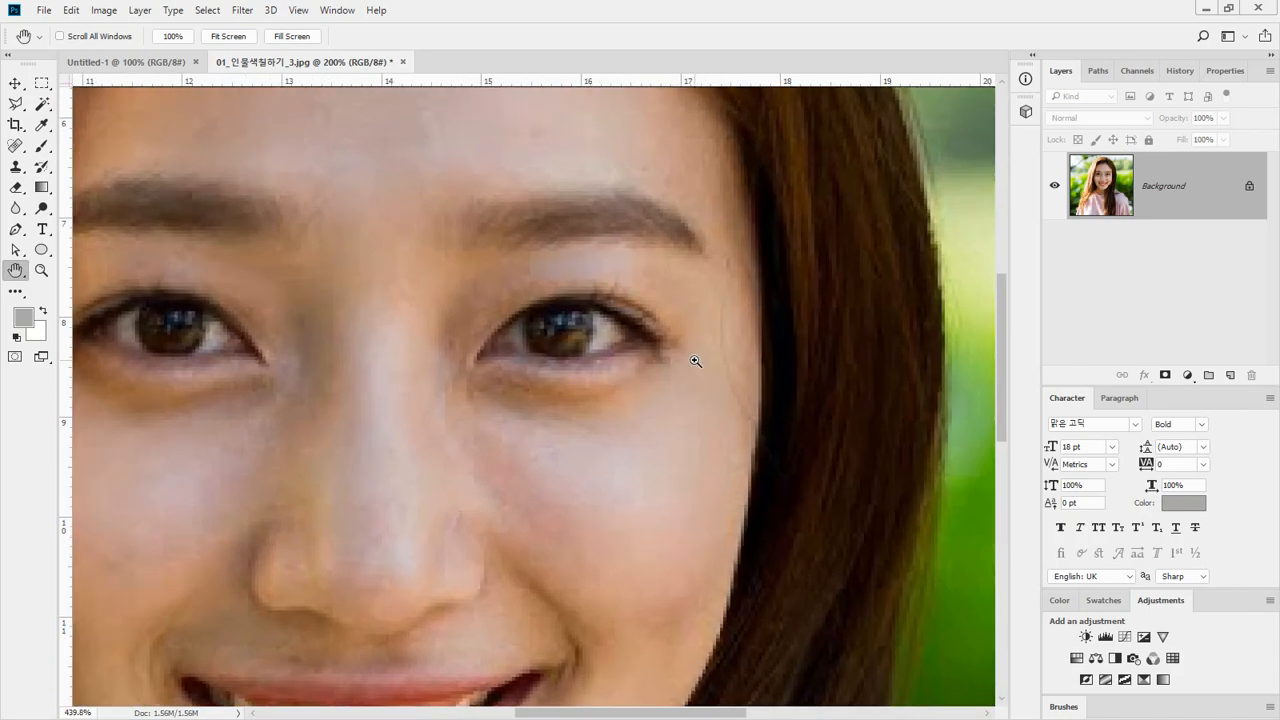
pyautogui.scroll(-3, 691, 357)
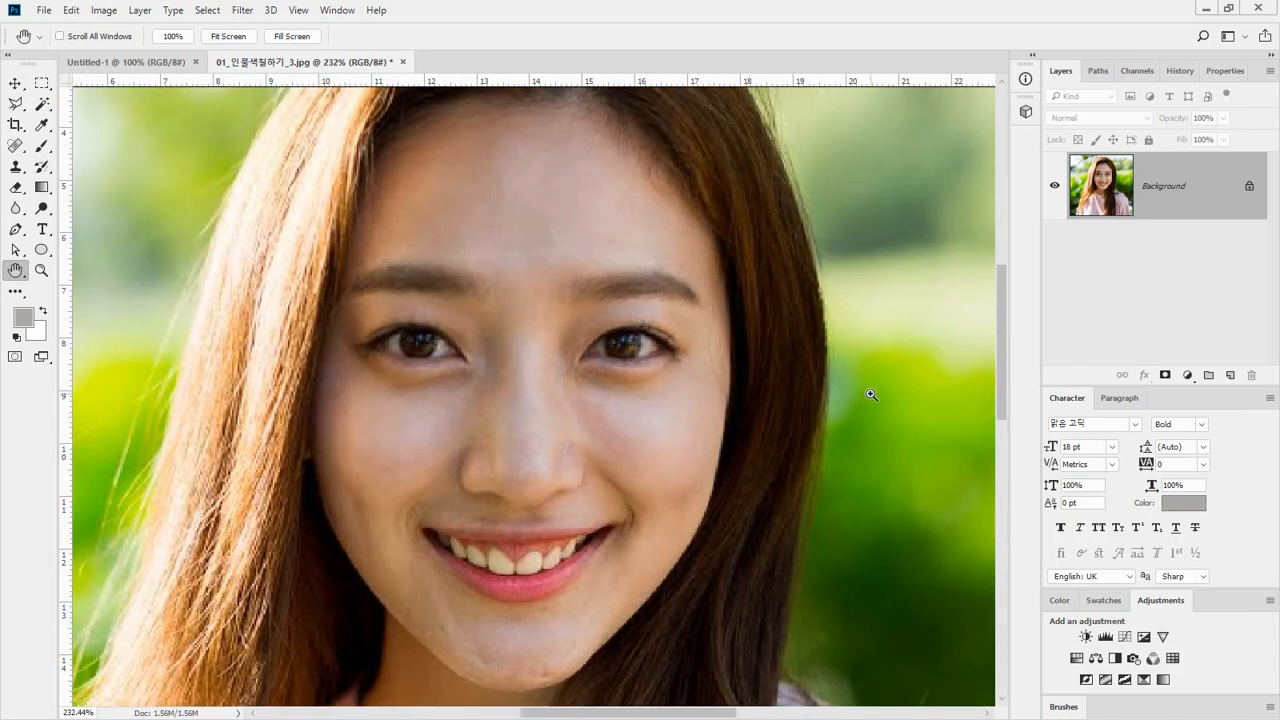
# Step: Return to the portrait photo and examine its dimensions, resolution and resampling settings in Image Size
pyautogui.hotkey('ctrl', 'Tab')
pyautogui.click(316, 62)
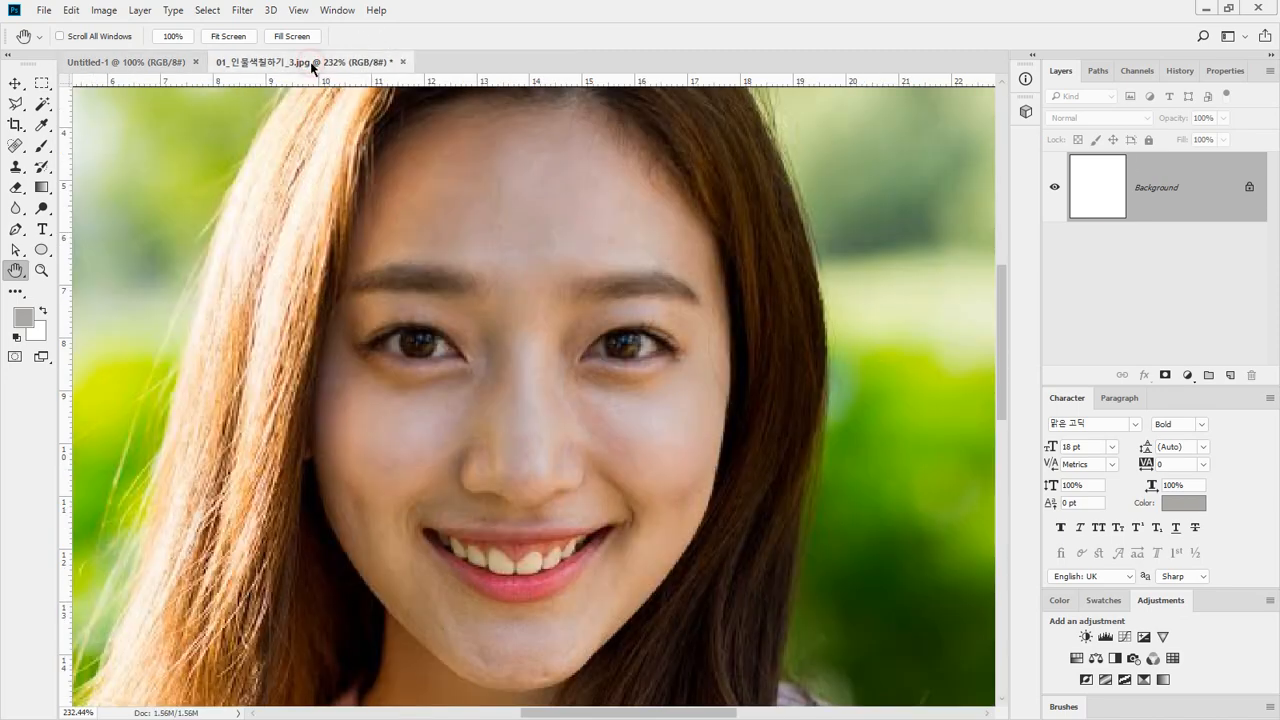
pyautogui.click(104, 10)
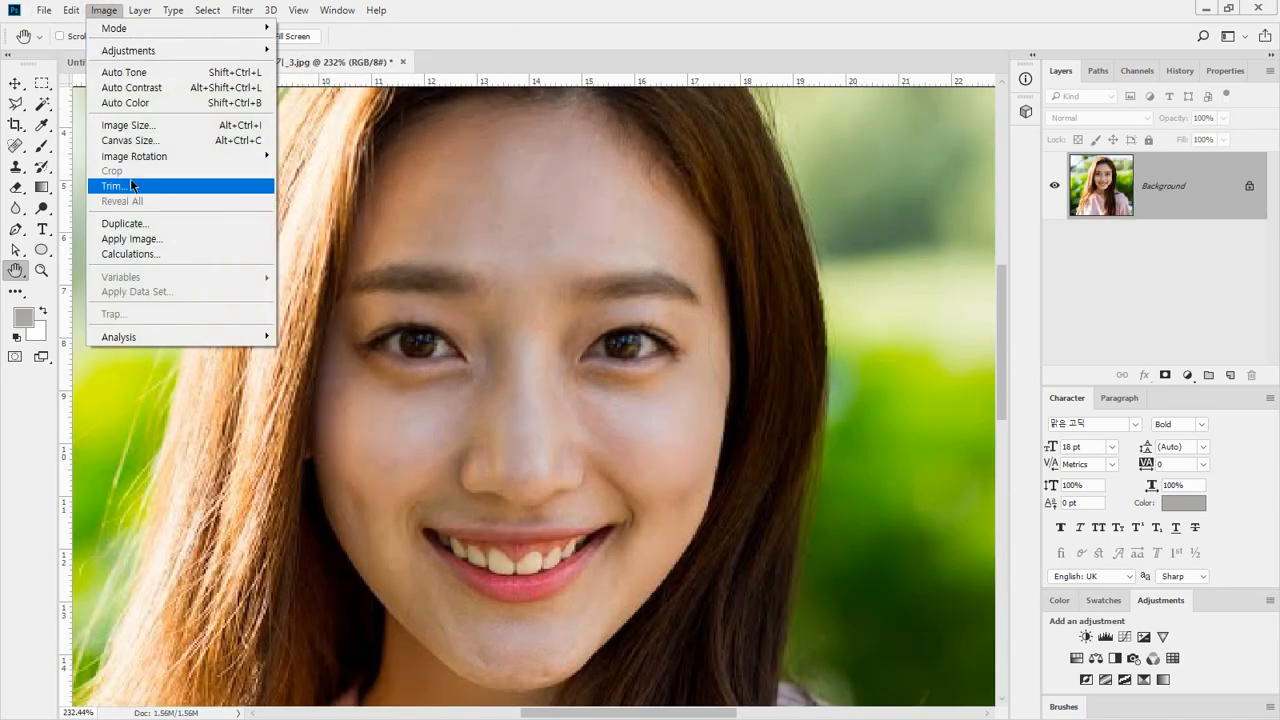
pyautogui.click(183, 126)
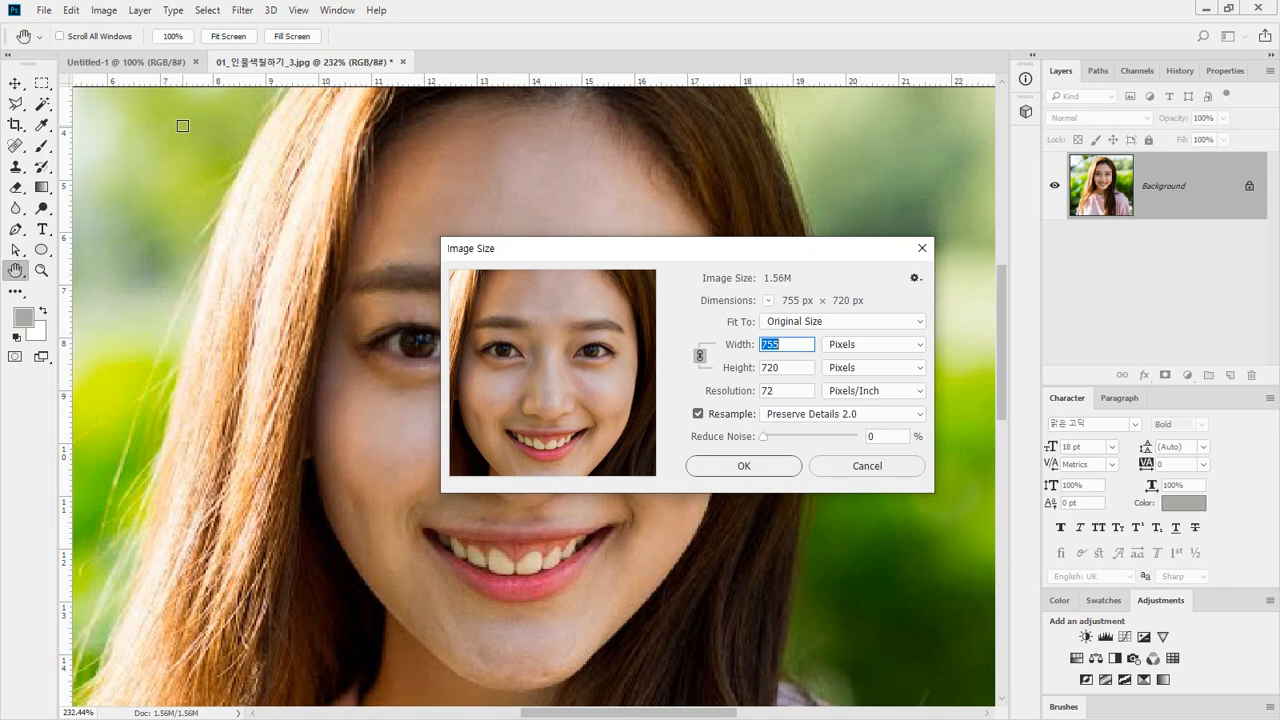
pyautogui.moveTo(248, 276)
pyautogui.mouseDown()
pyautogui.moveTo(250, 338)
pyautogui.moveTo(309, 343)
pyautogui.moveTo(335, 334)
pyautogui.moveTo(324, 268)
pyautogui.moveTo(259, 270)
pyautogui.moveTo(310, 291)
pyautogui.moveTo(286, 316)
pyautogui.moveTo(329, 312)
pyautogui.mouseUp()
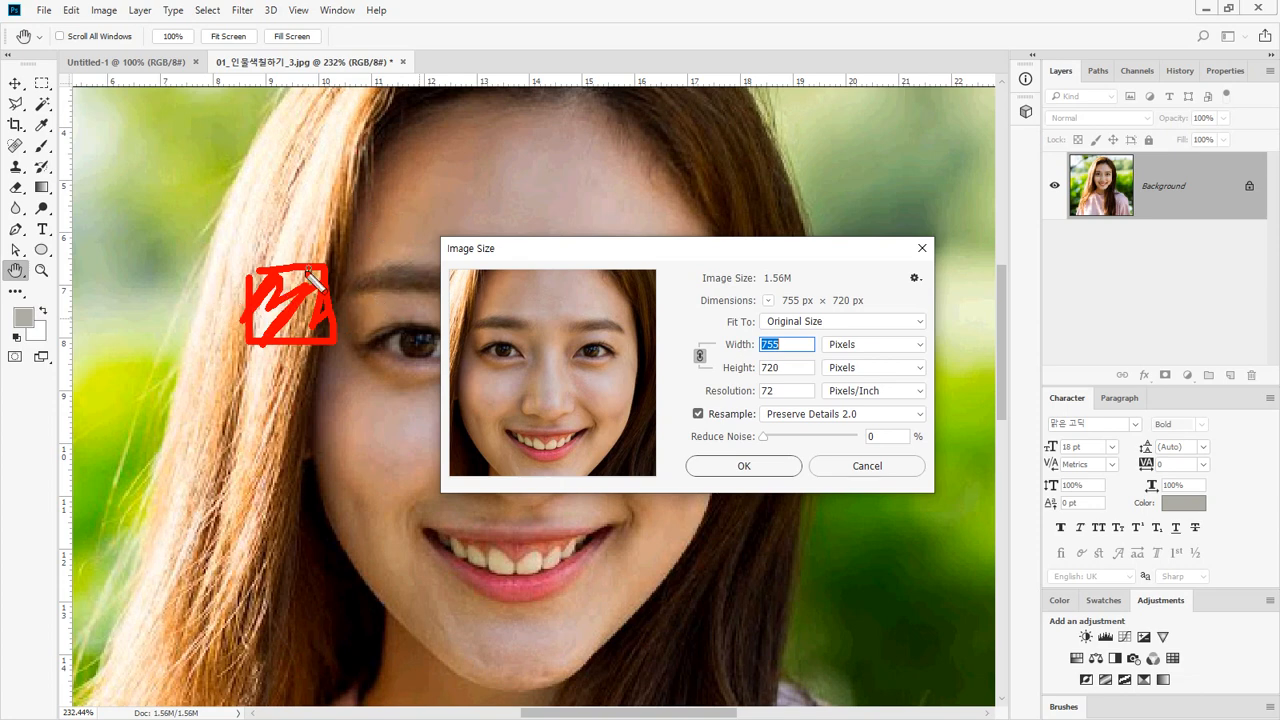
pyautogui.press('e')
pyautogui.moveTo(292, 180)
pyautogui.mouseDown()
pyautogui.moveTo(290, 254)
pyautogui.moveTo(396, 258)
pyautogui.moveTo(398, 183)
pyautogui.moveTo(311, 175)
pyautogui.moveTo(297, 203)
pyautogui.moveTo(390, 209)
pyautogui.moveTo(404, 227)
pyautogui.moveTo(272, 220)
pyautogui.mouseUp()
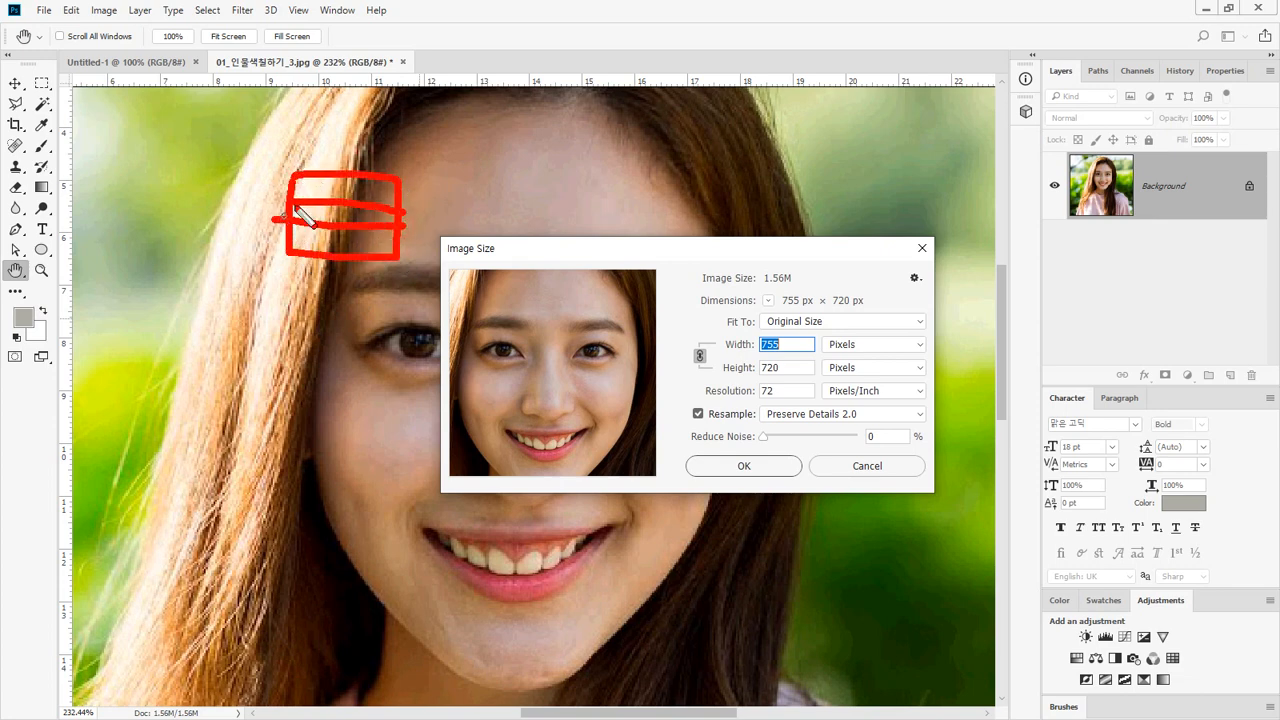
pyautogui.moveTo(330, 172); pyautogui.dragTo(335, 239)
pyautogui.moveTo(371, 173); pyautogui.dragTo(370, 252)
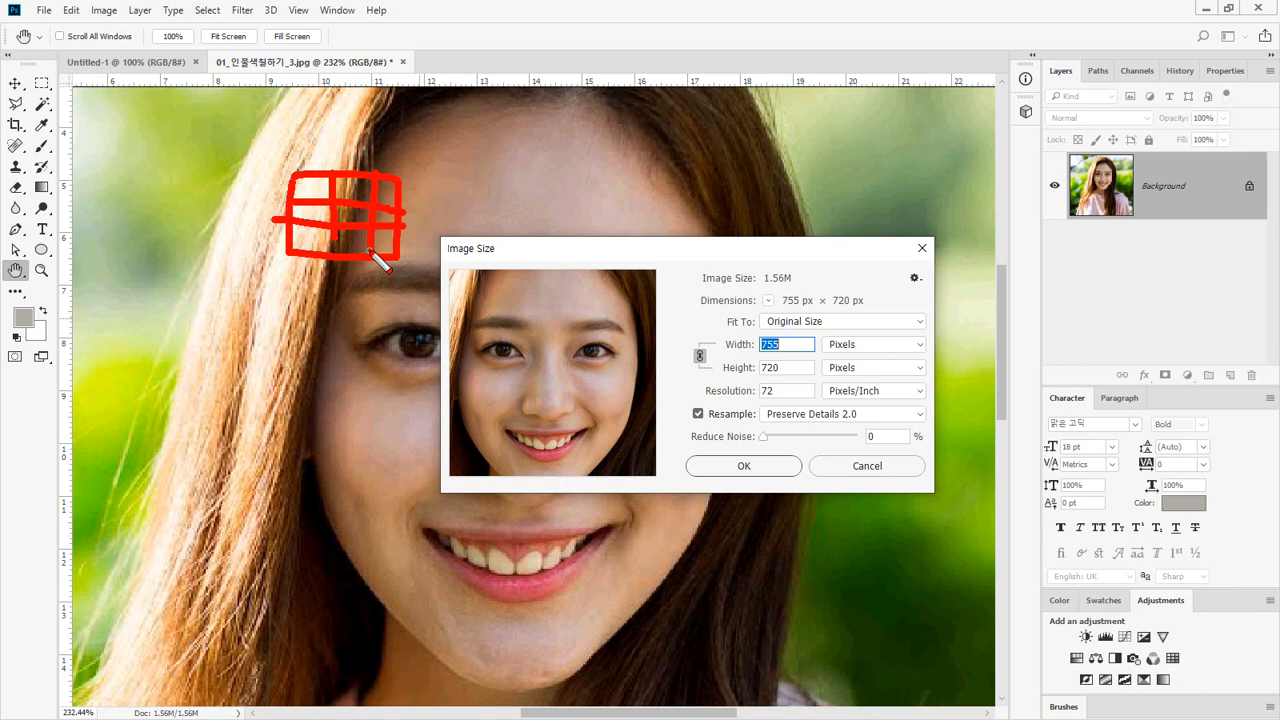
pyautogui.moveTo(382, 323)
pyautogui.mouseDown()
pyautogui.moveTo(235, 103)
pyautogui.moveTo(509, 227)
pyautogui.moveTo(407, 366)
pyautogui.mouseUp()
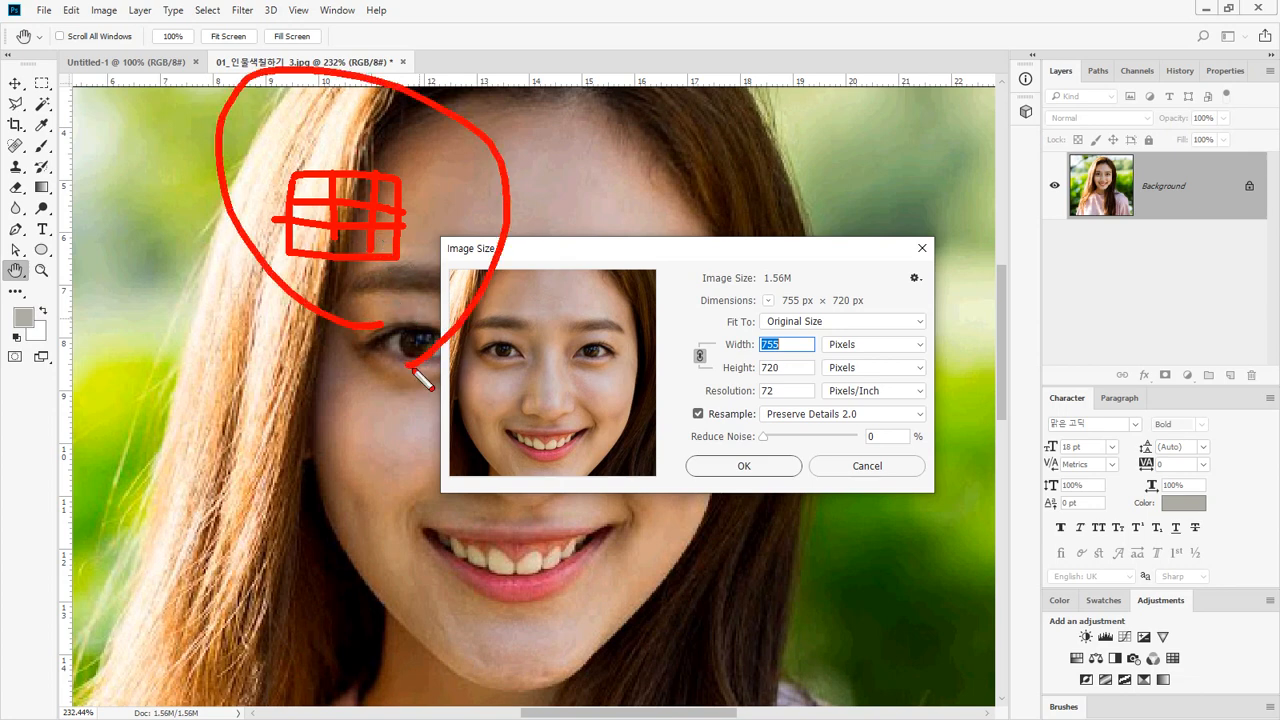
pyautogui.press('e')
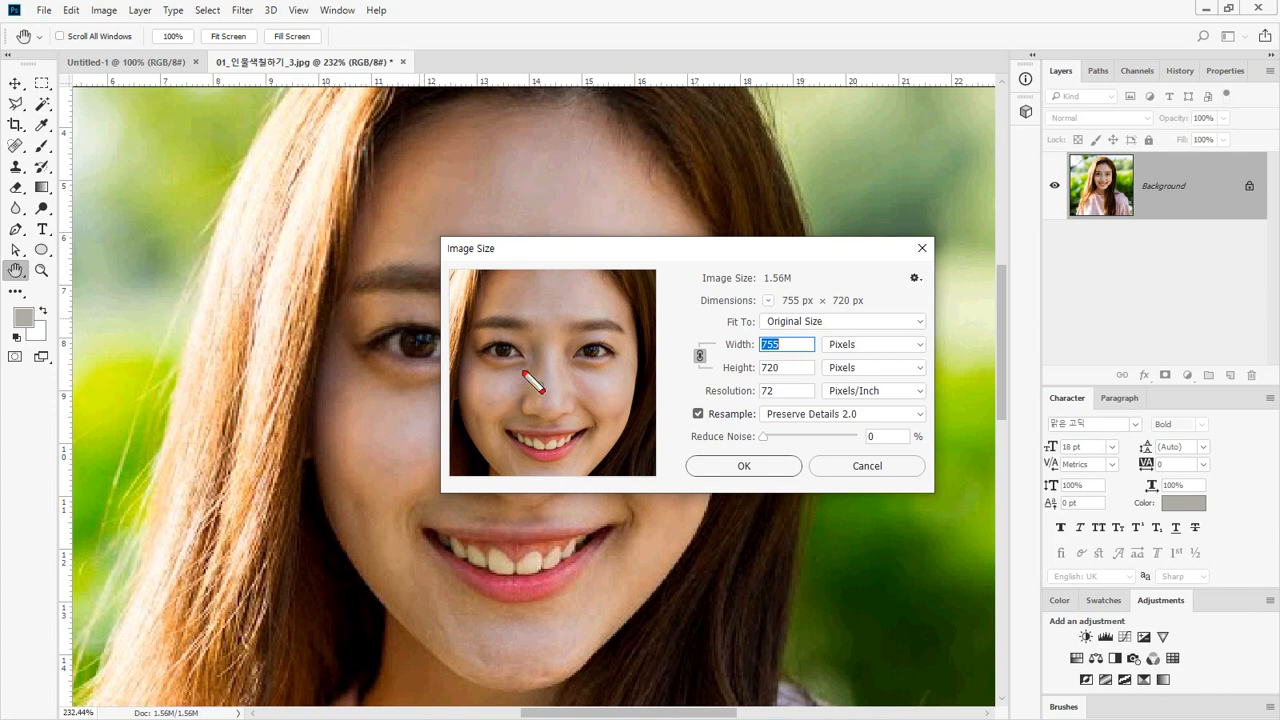
# Step: Cancel Image Size and flip the portrait photo's canvas horizontally
pyautogui.click(534, 383)
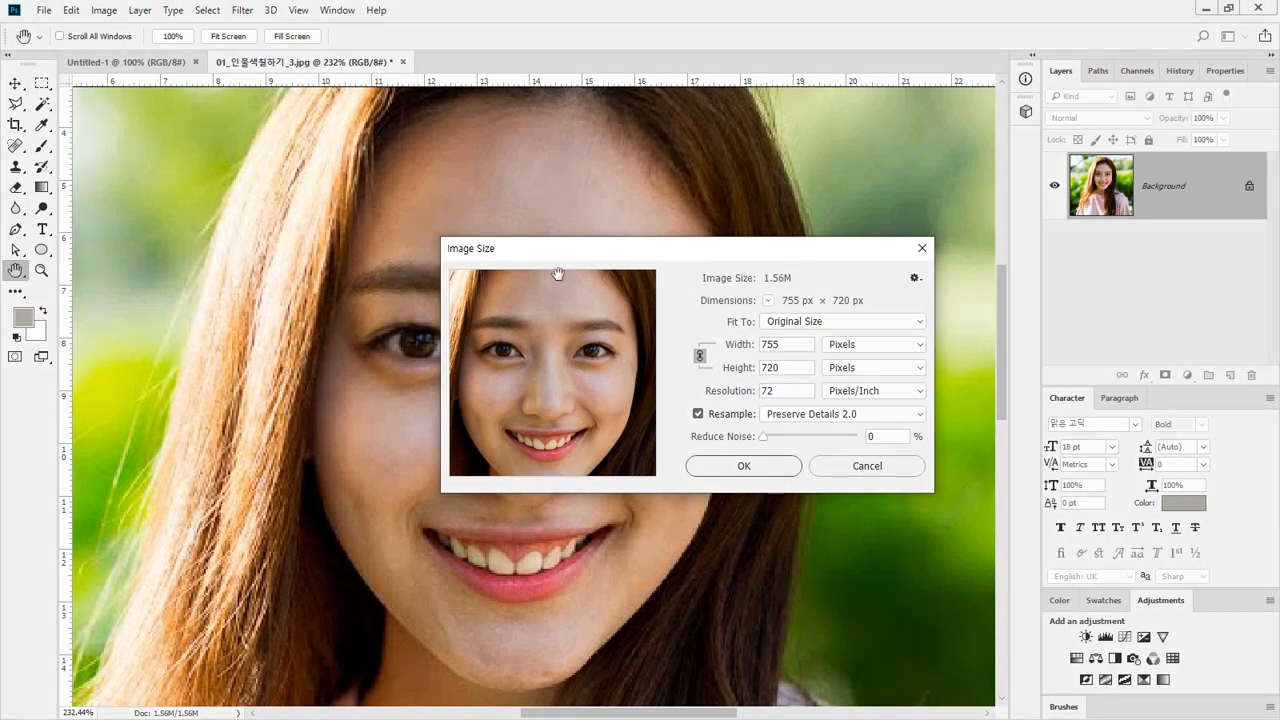
pyautogui.click(851, 466)
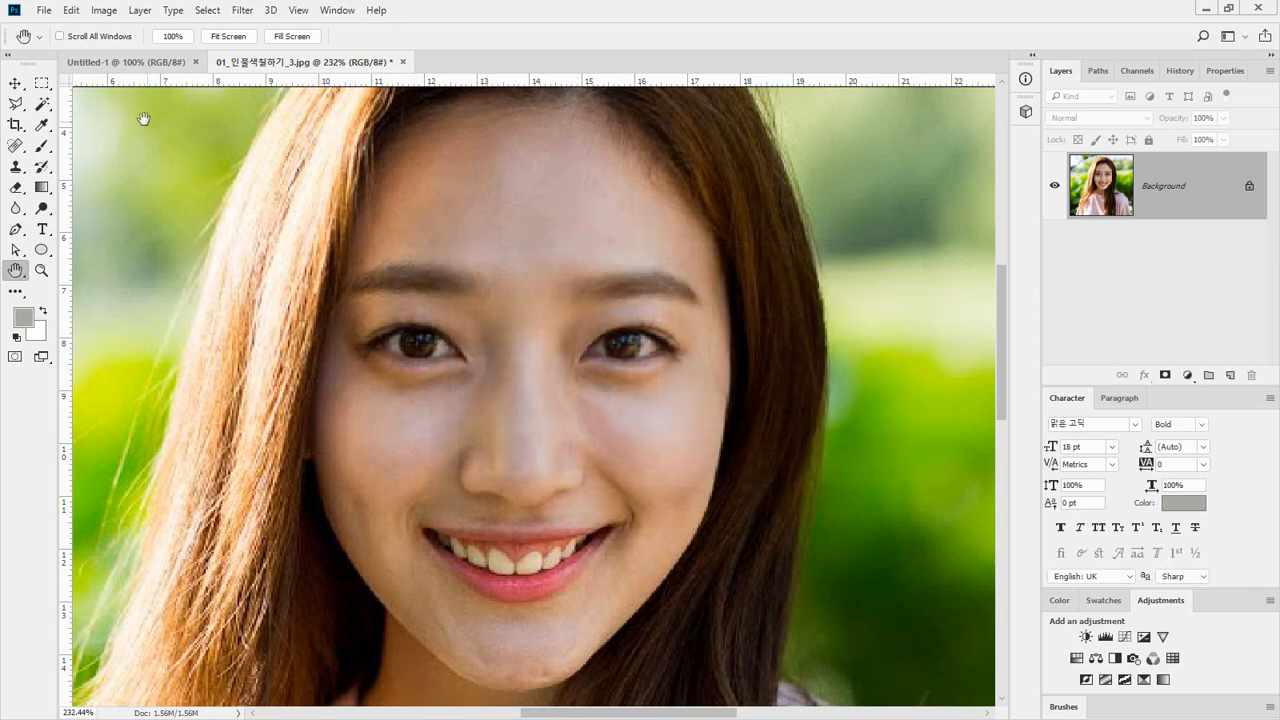
pyautogui.click(104, 12)
pyautogui.moveTo(162, 158)
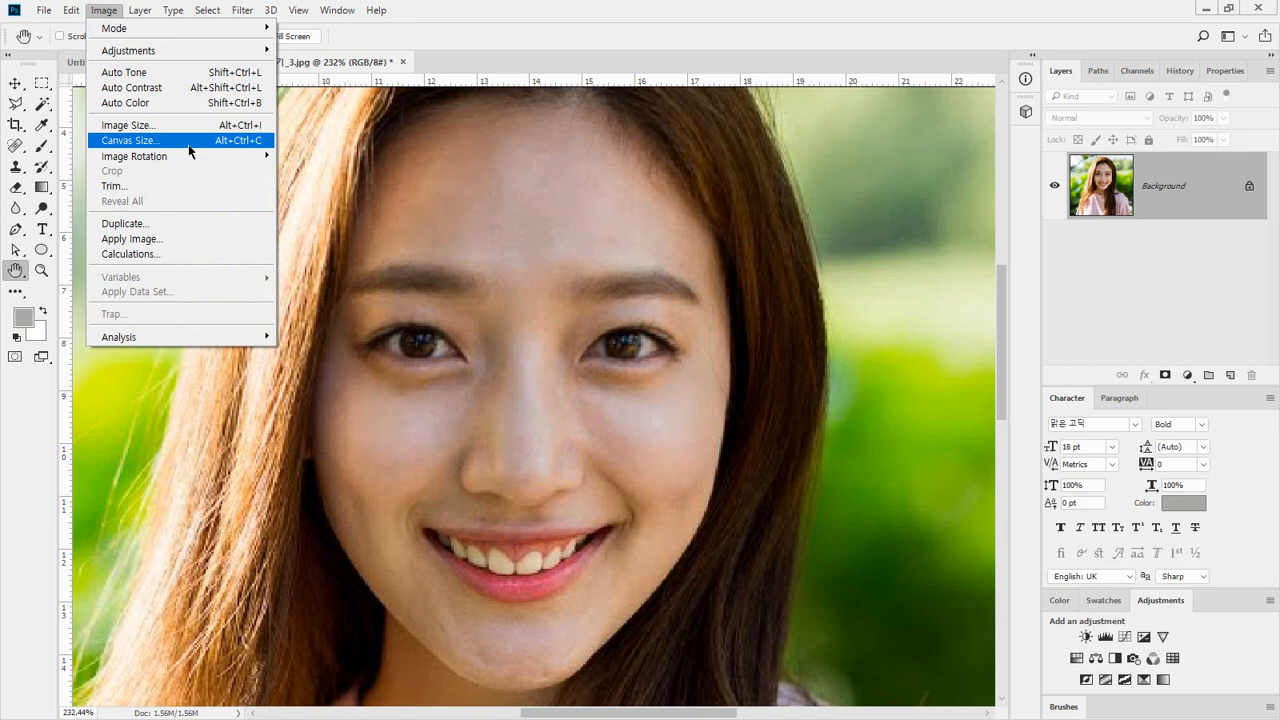
pyautogui.moveTo(184, 166)
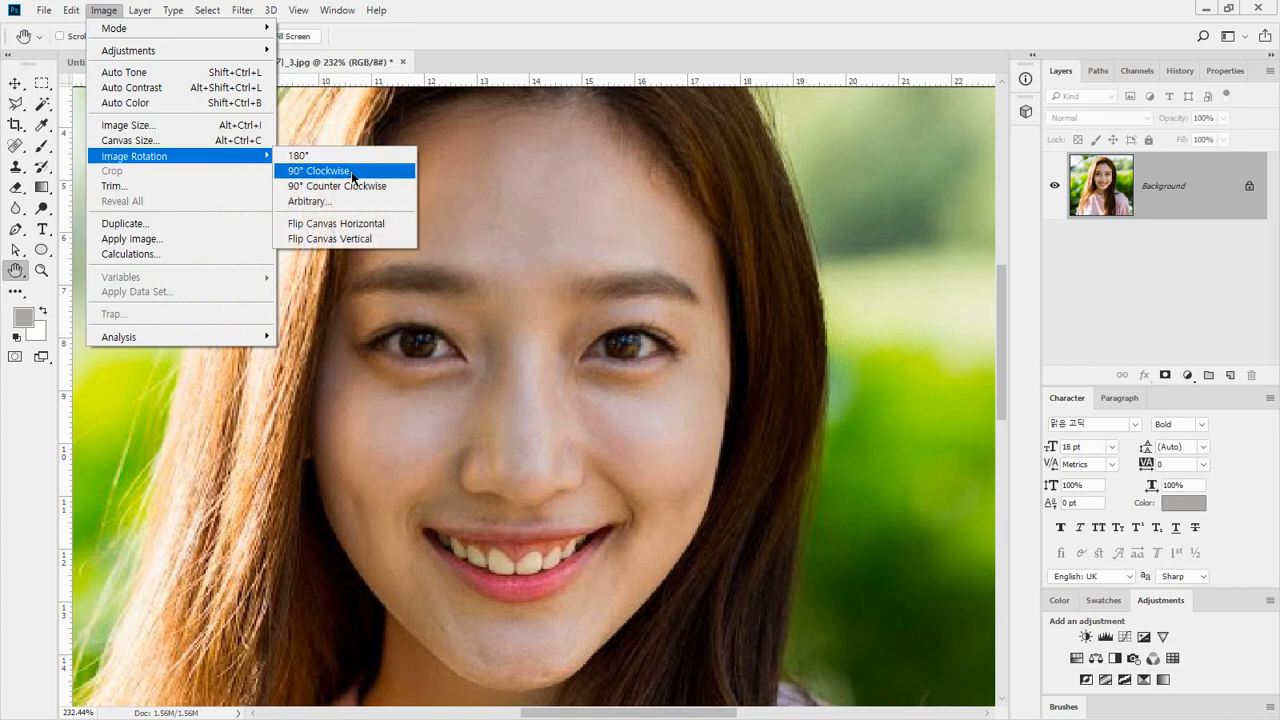
pyautogui.click(368, 223)
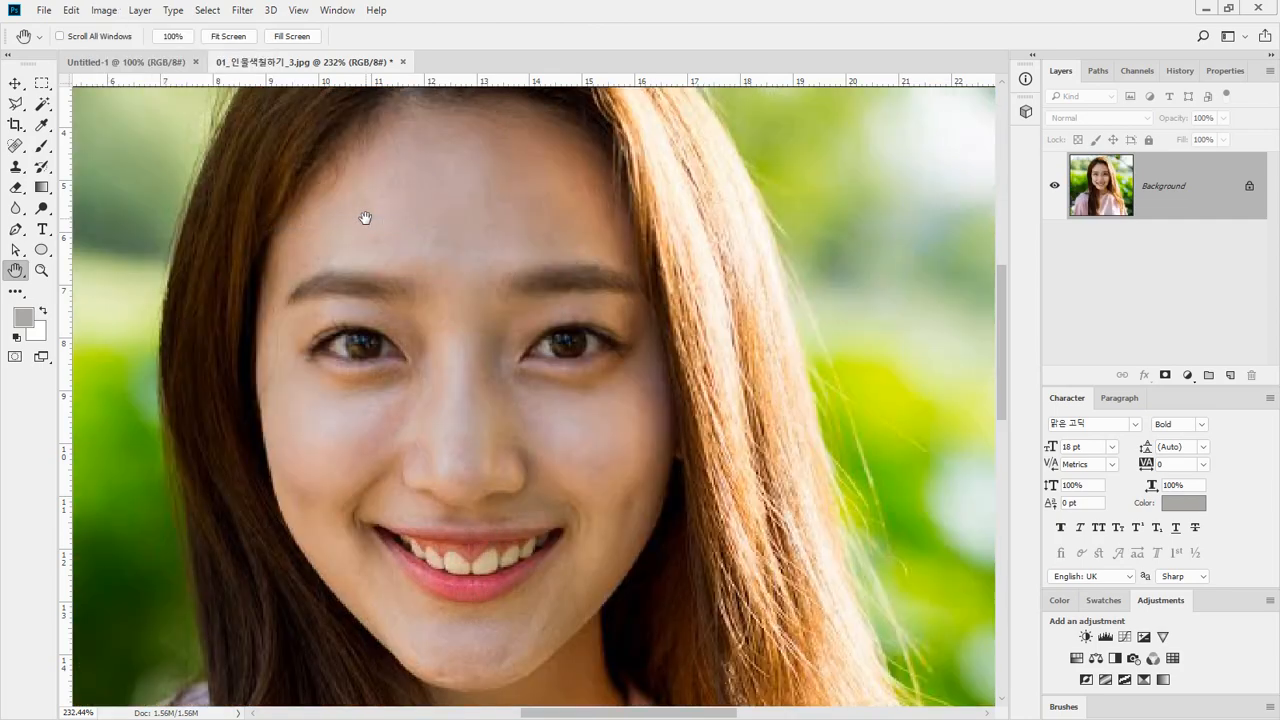
# Step: Undo and redo the horizontal flip to compare both orientations, finishing with the flip undone
pyautogui.hotkey('ctrl', 'z')
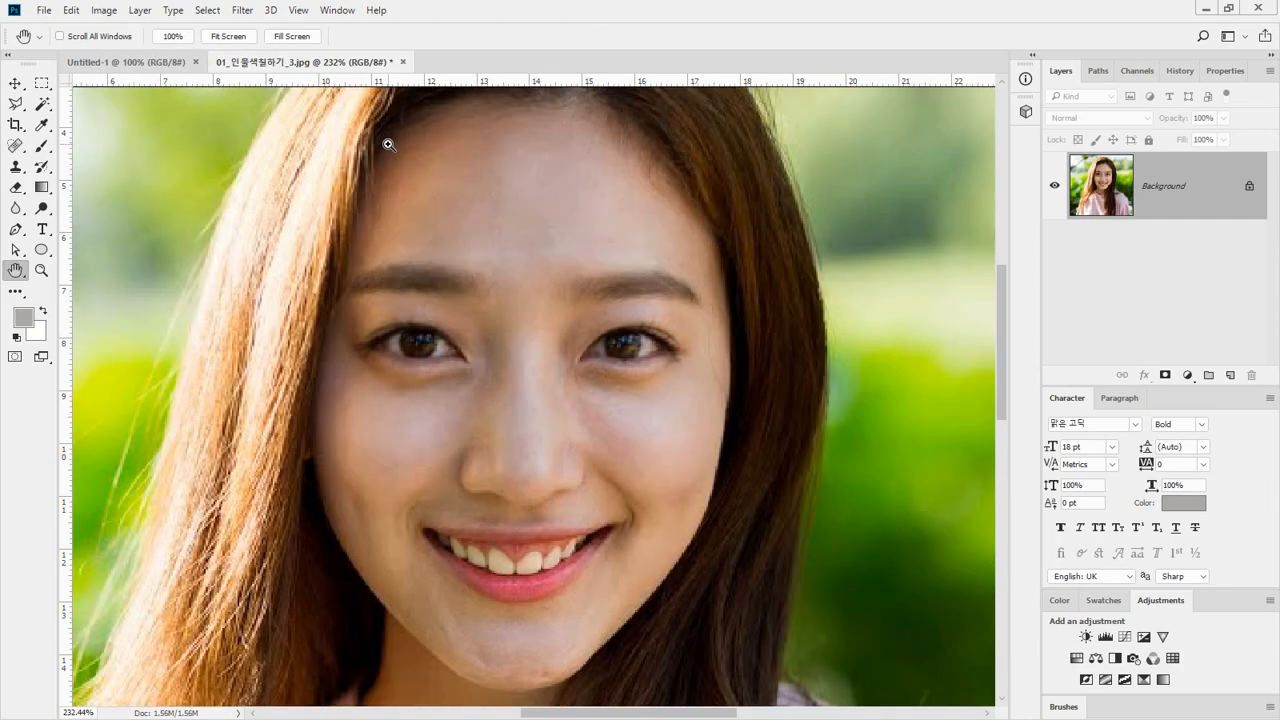
pyautogui.hotkey('ctrl', 'shift', 'z')
pyautogui.hotkey('ctrl', 'z')
pyautogui.hotkey('ctrl', 'shift', 'z')
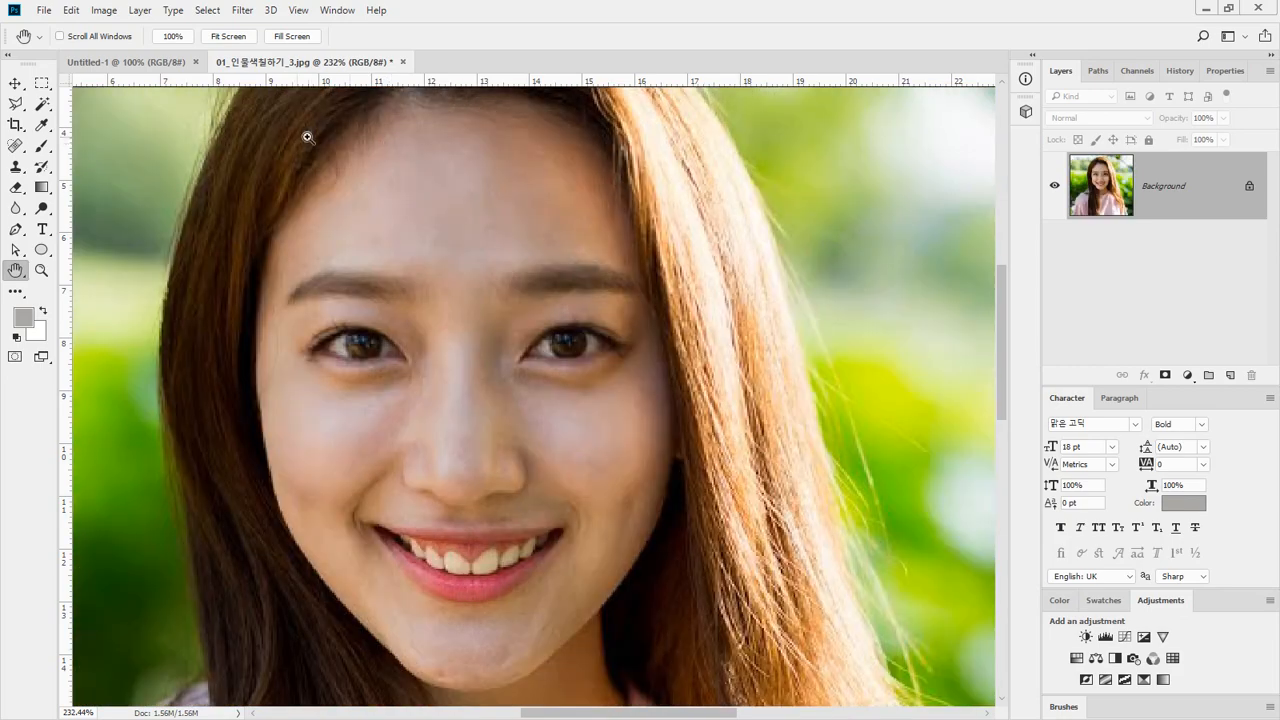
pyautogui.hotkey('ctrl', 'z')
# Step: Try flipping the portrait photo's canvas vertically, and undo the flip
pyautogui.click(104, 10)
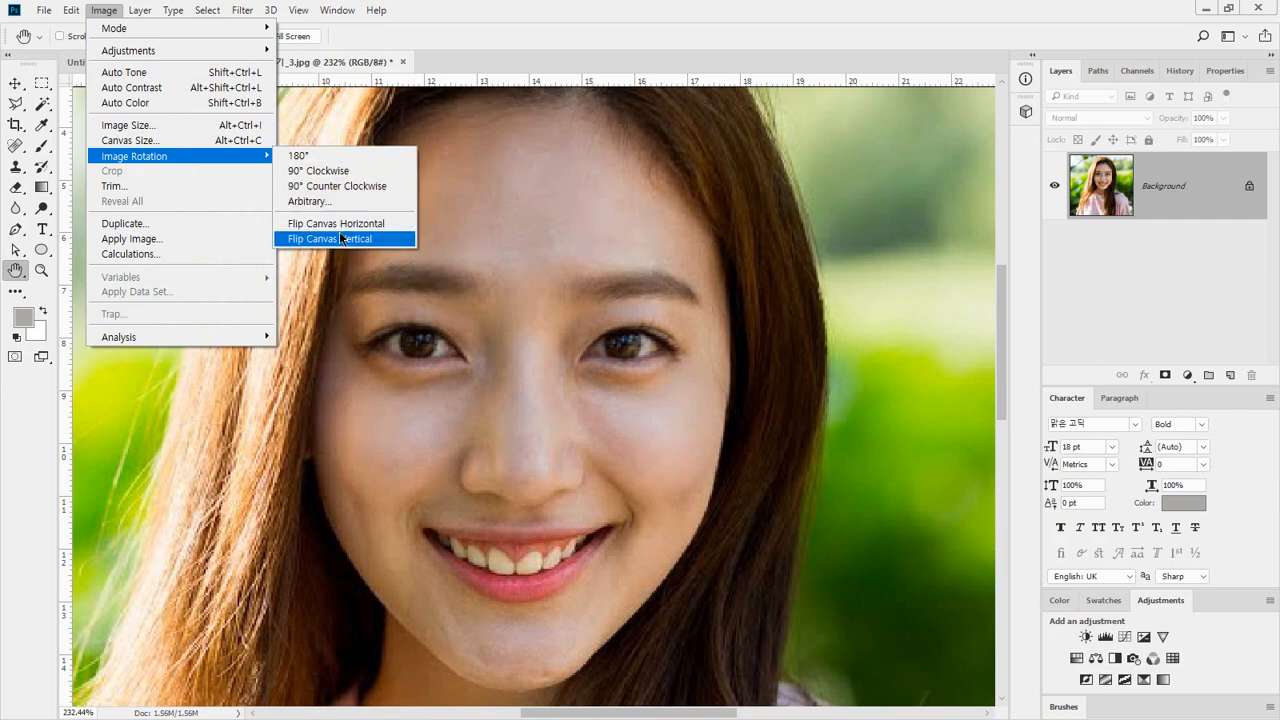
pyautogui.click(320, 242)
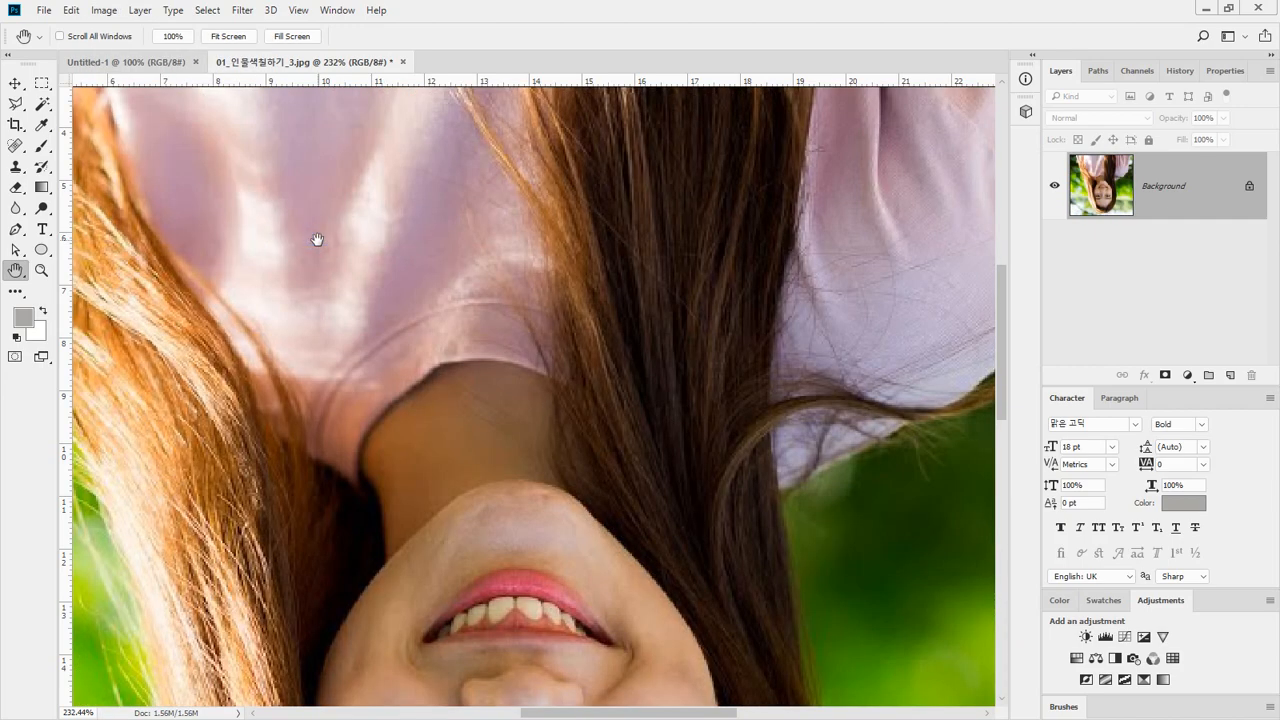
pyautogui.hotkey('ctrl', 'z')
pyautogui.hotkey('ctrl', 'z')
pyautogui.hotkey('ctrl', 'z')
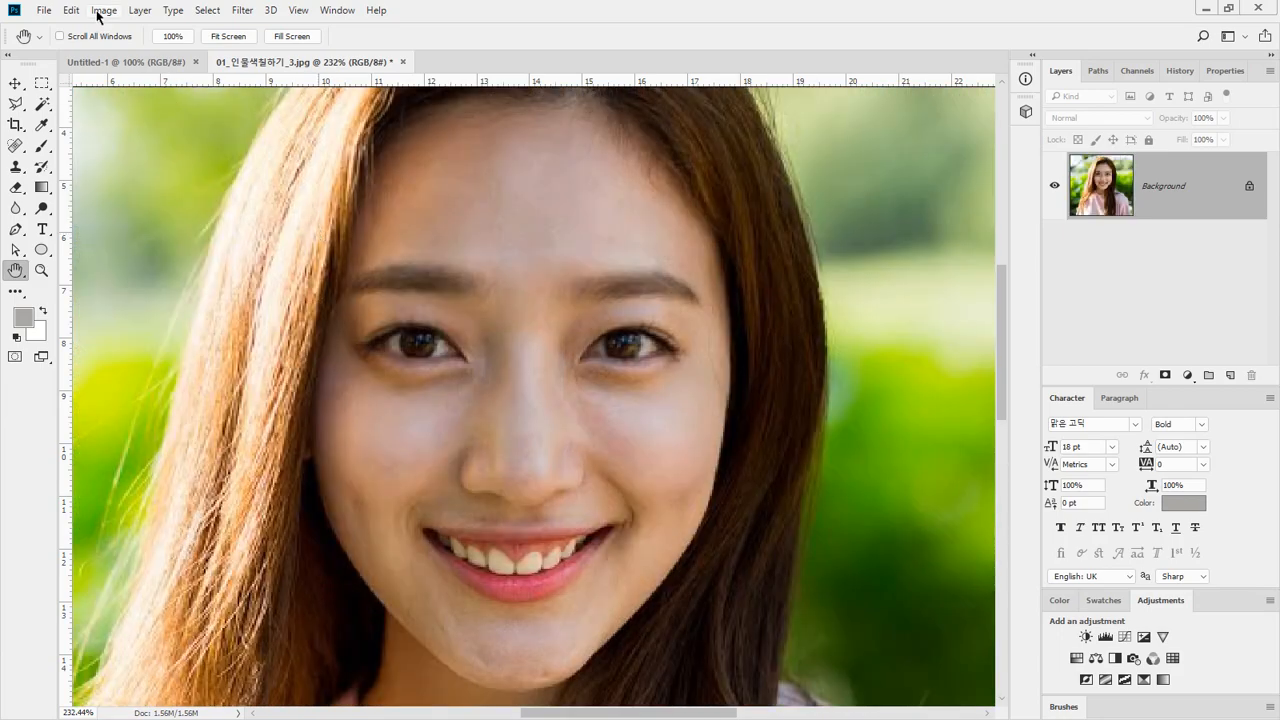
pyautogui.click(99, 16)
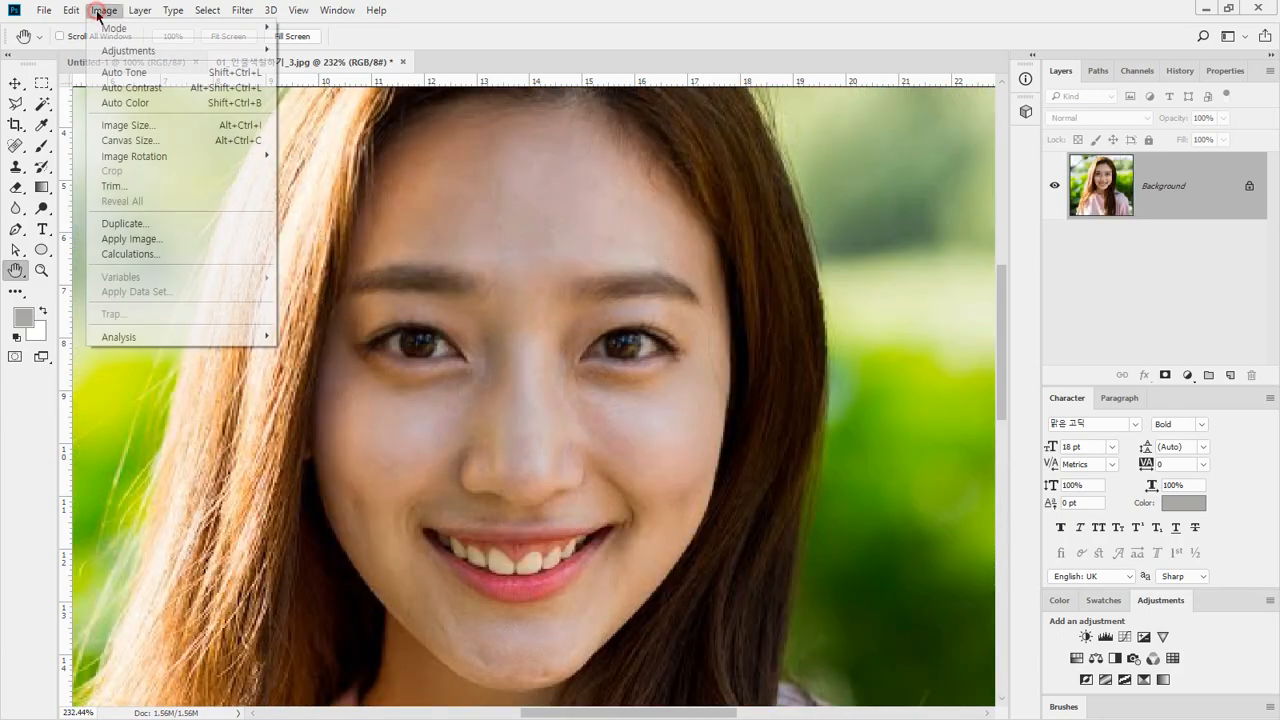
pyautogui.moveTo(168, 160)
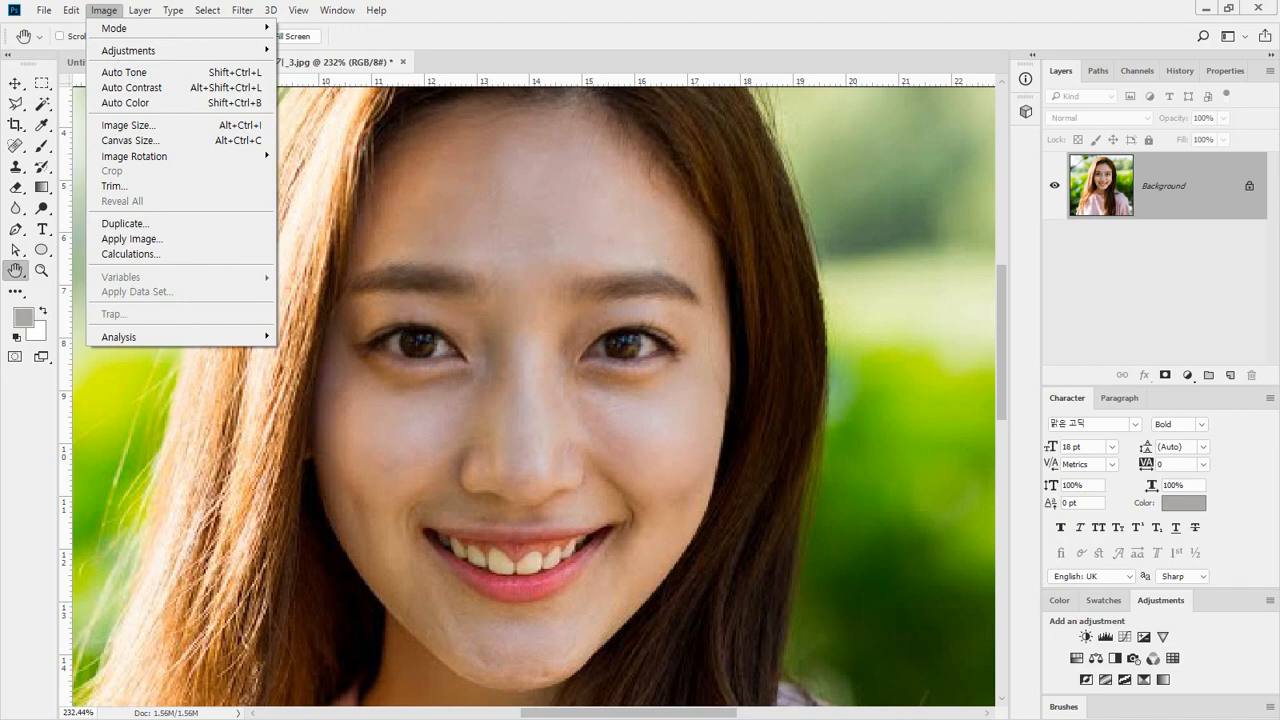
pyautogui.press('Escape')
pyautogui.hotkey('ctrl', 'Tab')
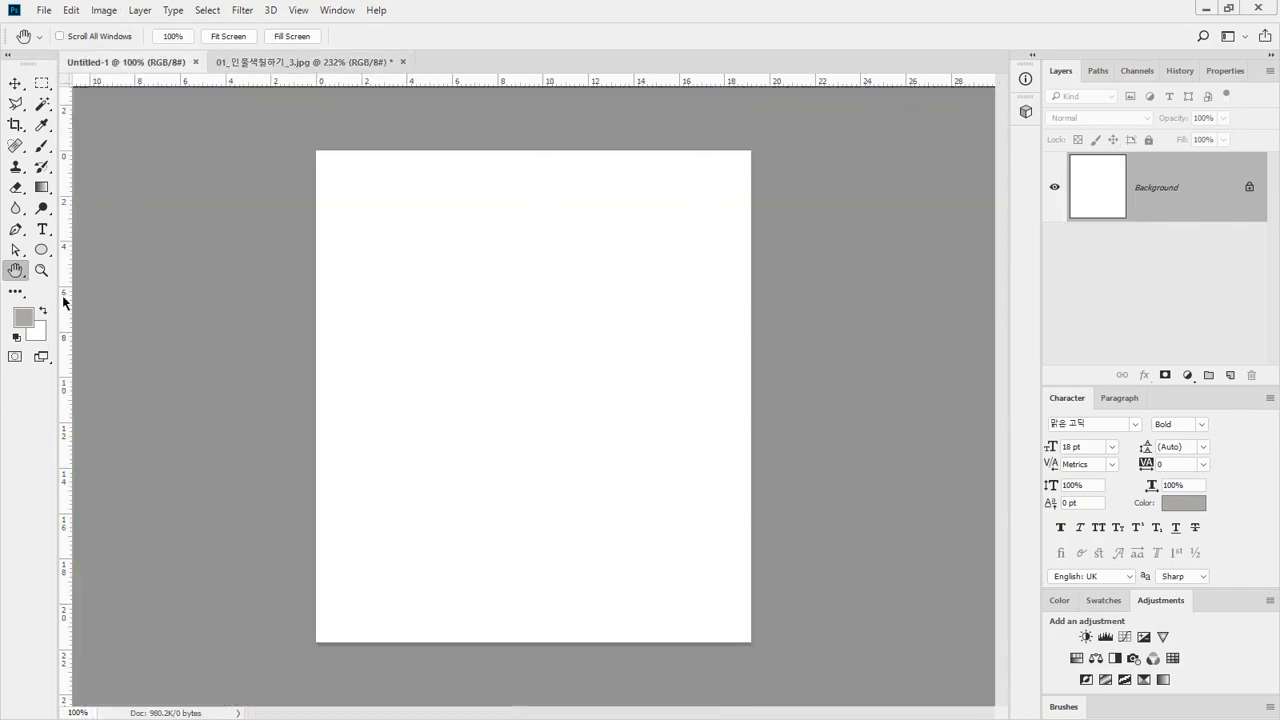
pyautogui.click(282, 62)
# Step: Crop the photo to a rectangular marquee around the woman, about 21.5 × 22 cm, starting at the photo's upper edge
pyautogui.doubleClick(40, 270)
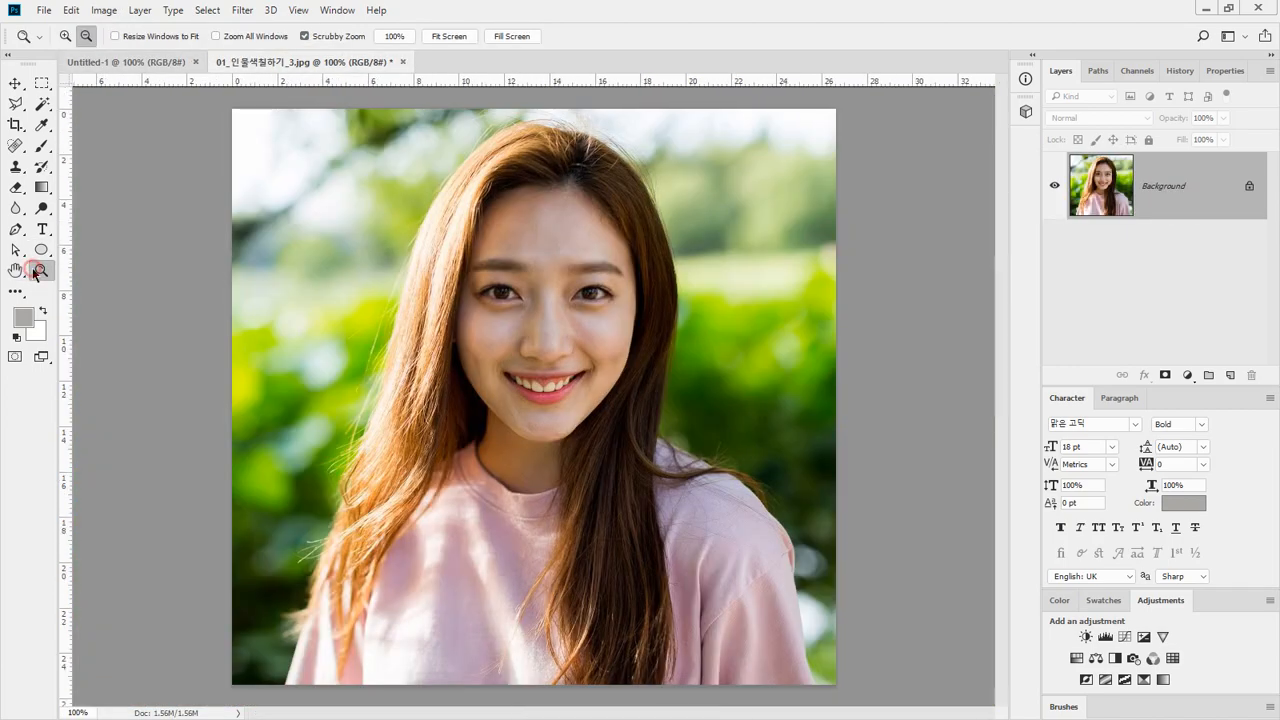
pyautogui.click(41, 83)
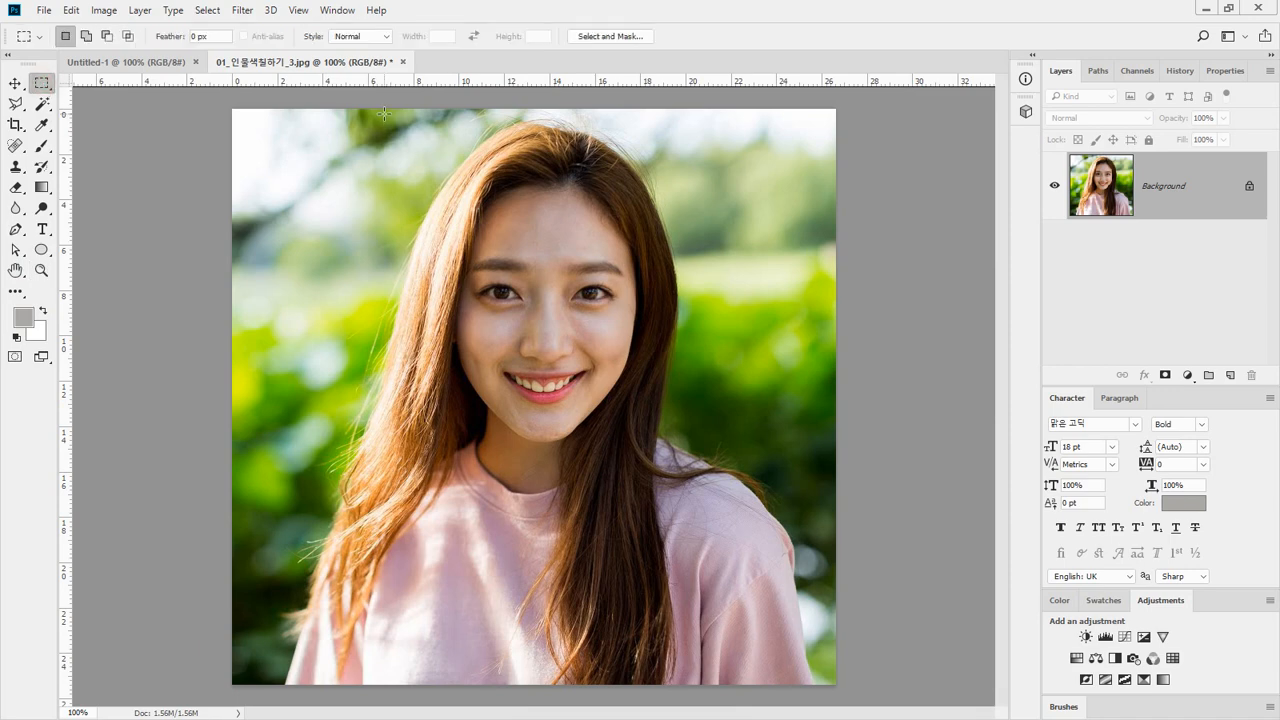
pyautogui.moveTo(384, 113); pyautogui.dragTo(801, 613)
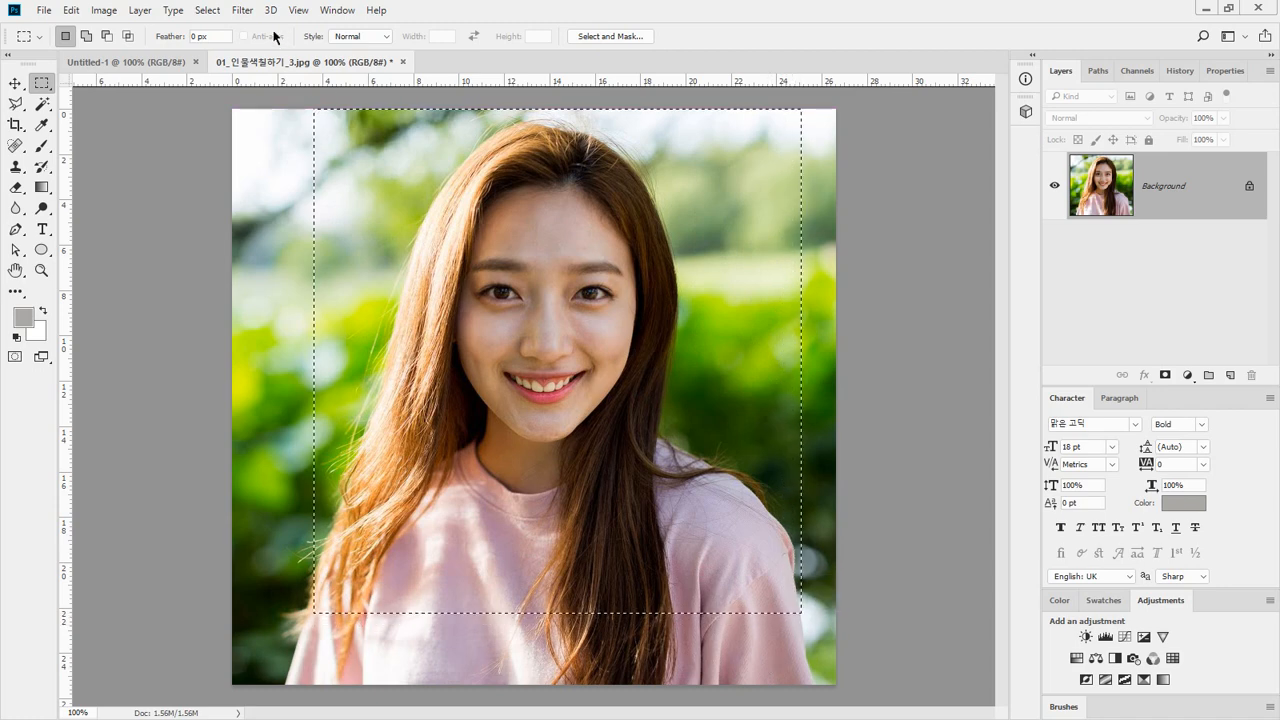
pyautogui.click(107, 10)
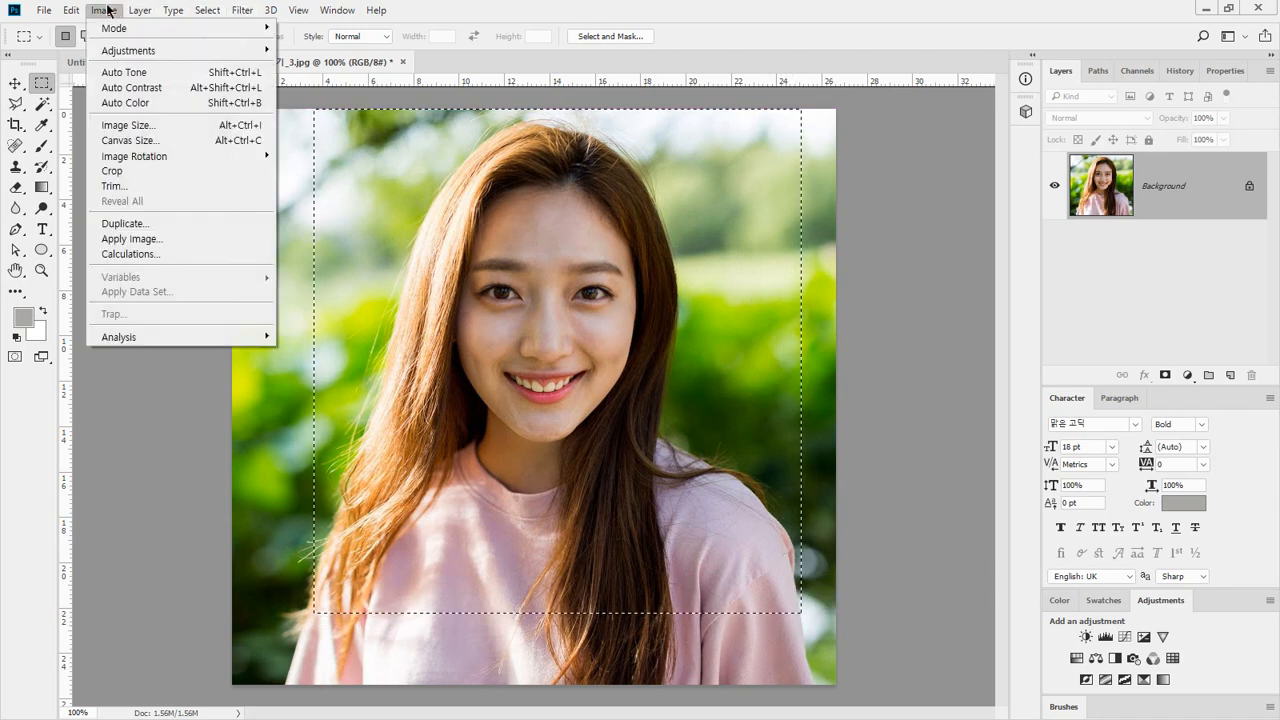
pyautogui.moveTo(140, 10)
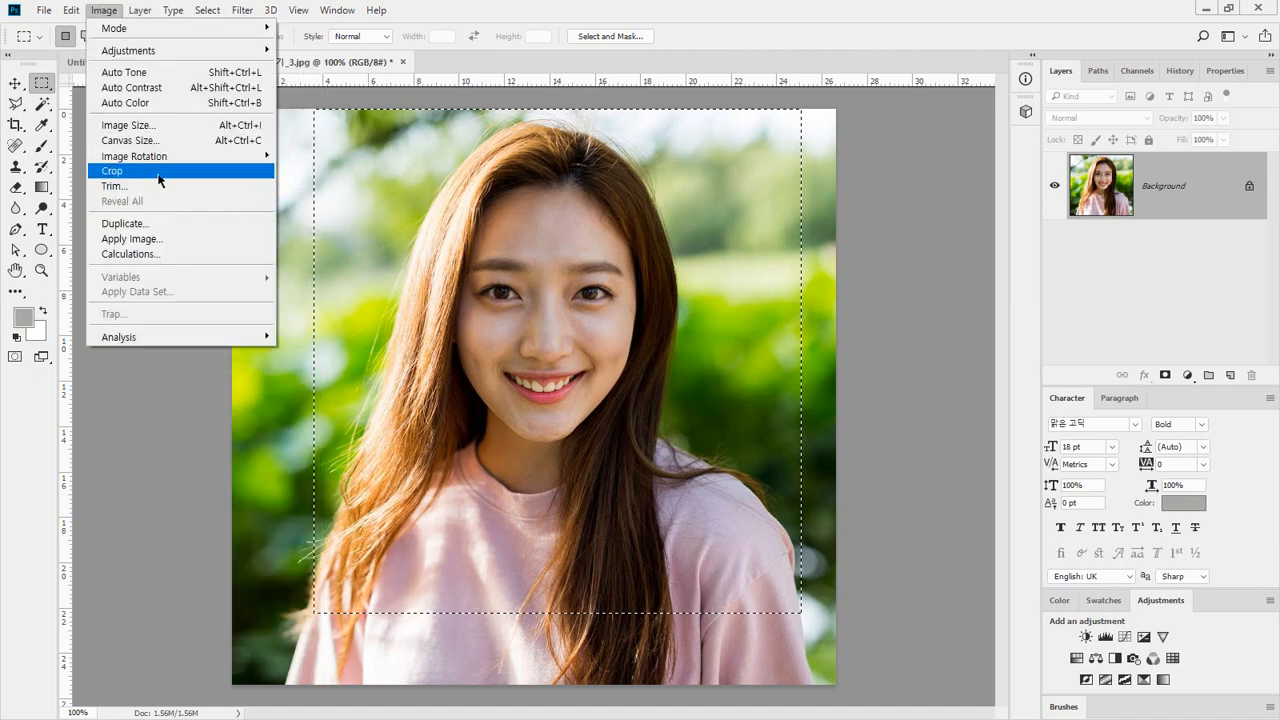
pyautogui.click(158, 177)
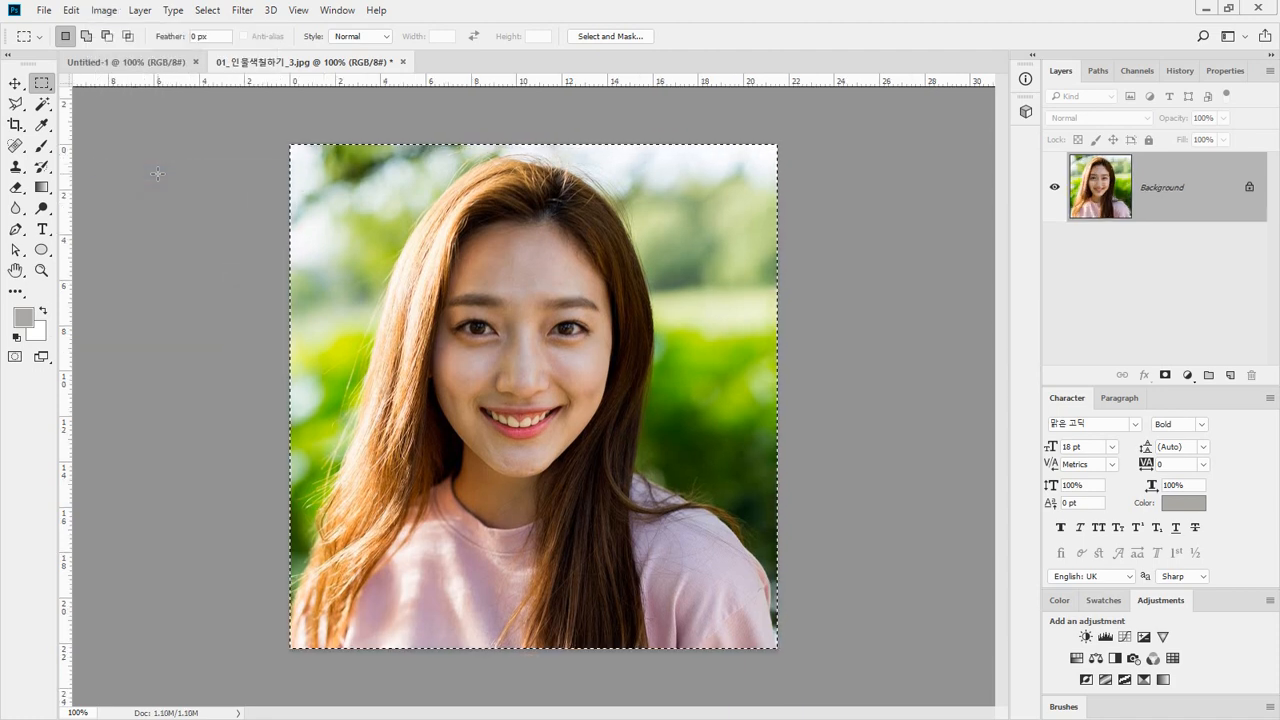
# Step: Undo the crop and clear the rectangular selection
pyautogui.hotkey('ctrl', 'z')
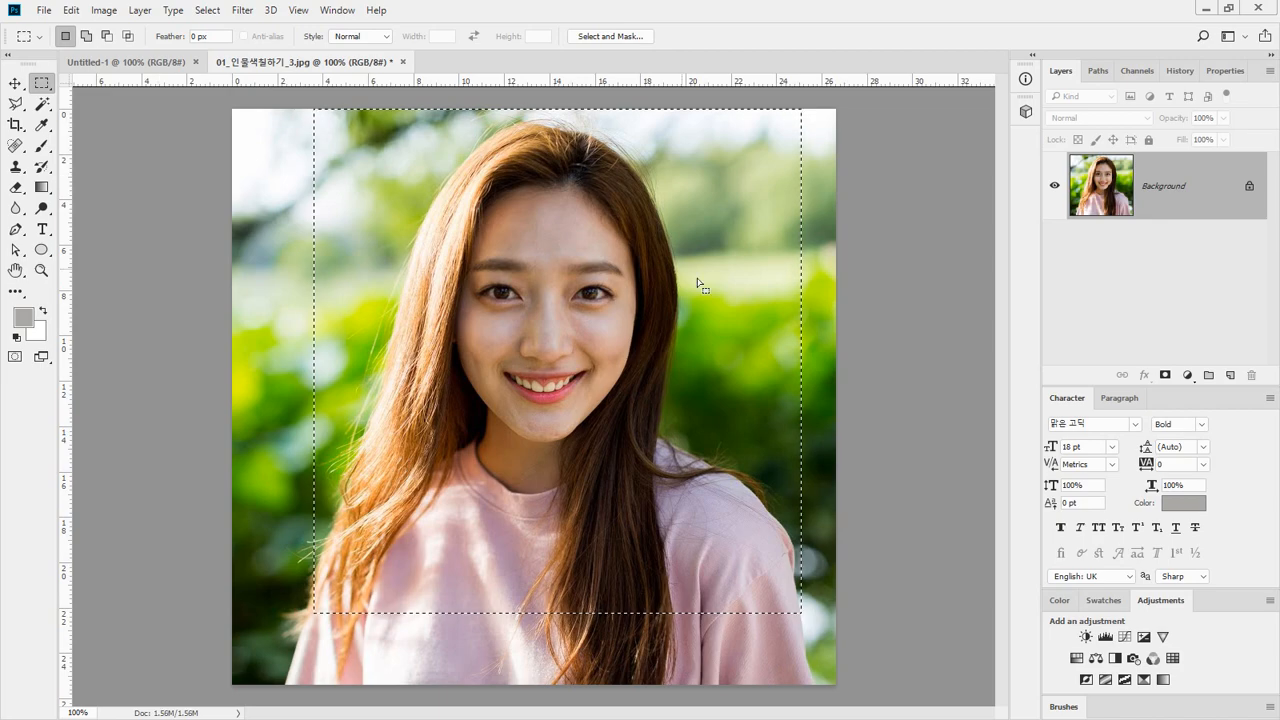
pyautogui.hotkey('ctrl', 'd')
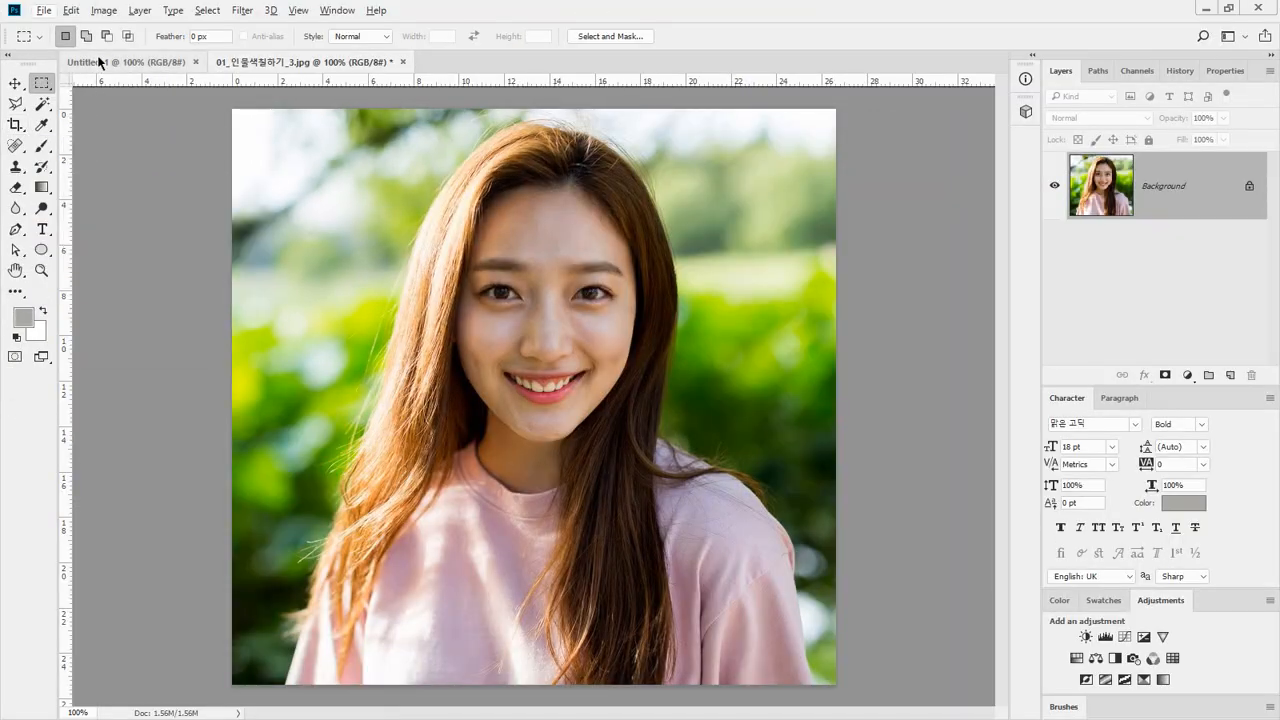
# Step: Try cropping the photo to a new rectangular marquee of about 20.5 × 22.6 cm around the woman, and undo the crop
pyautogui.moveTo(328, 108); pyautogui.dragTo(792, 620)
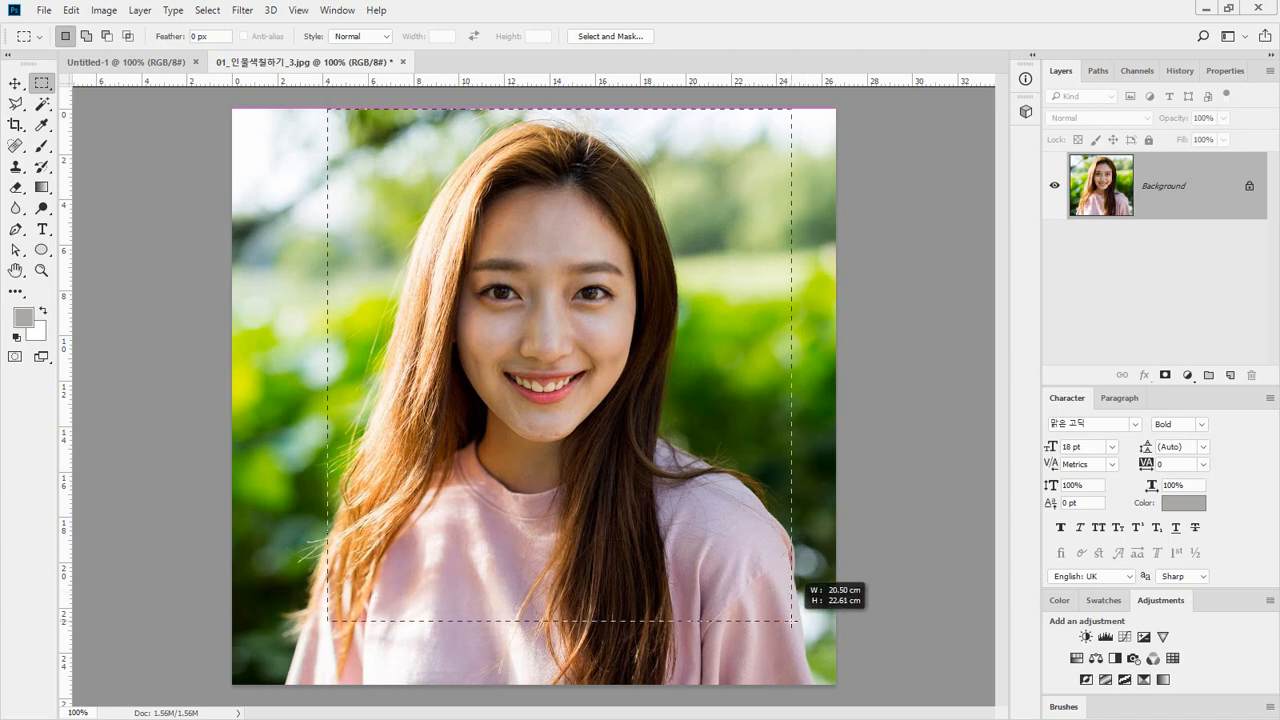
pyautogui.click(104, 10)
pyautogui.click(123, 177)
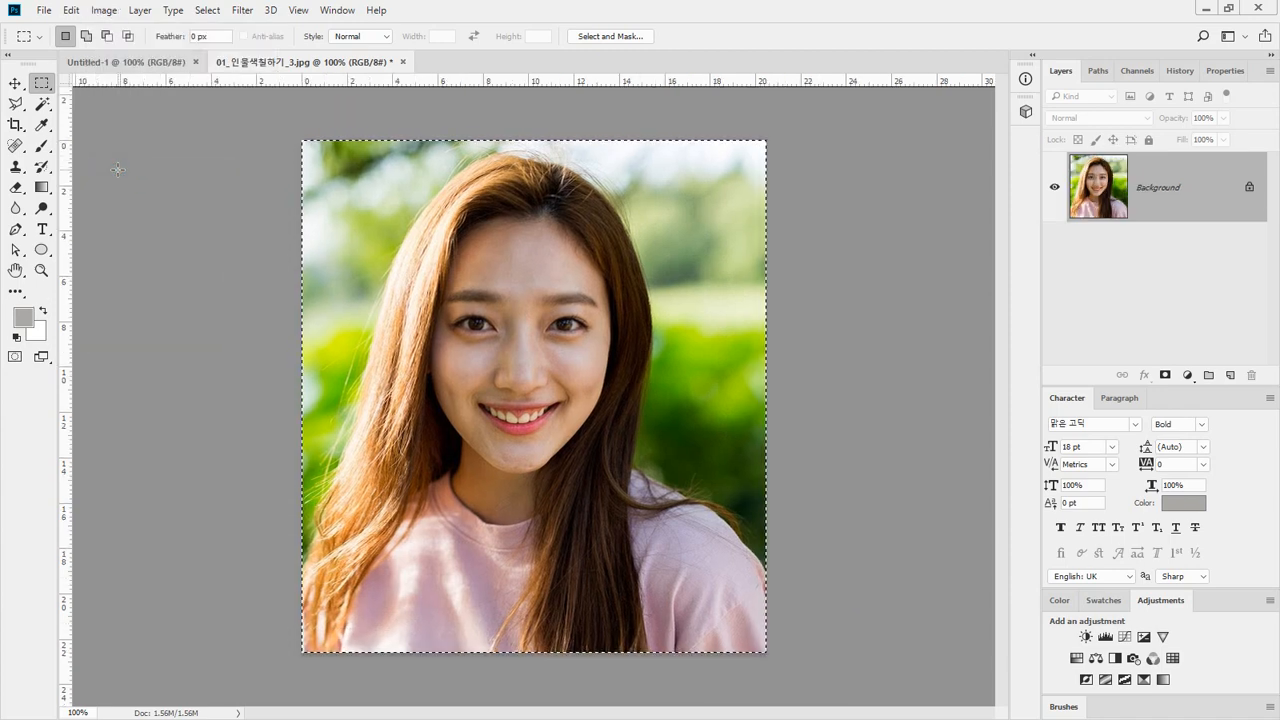
pyautogui.hotkey('ctrl', 'z')
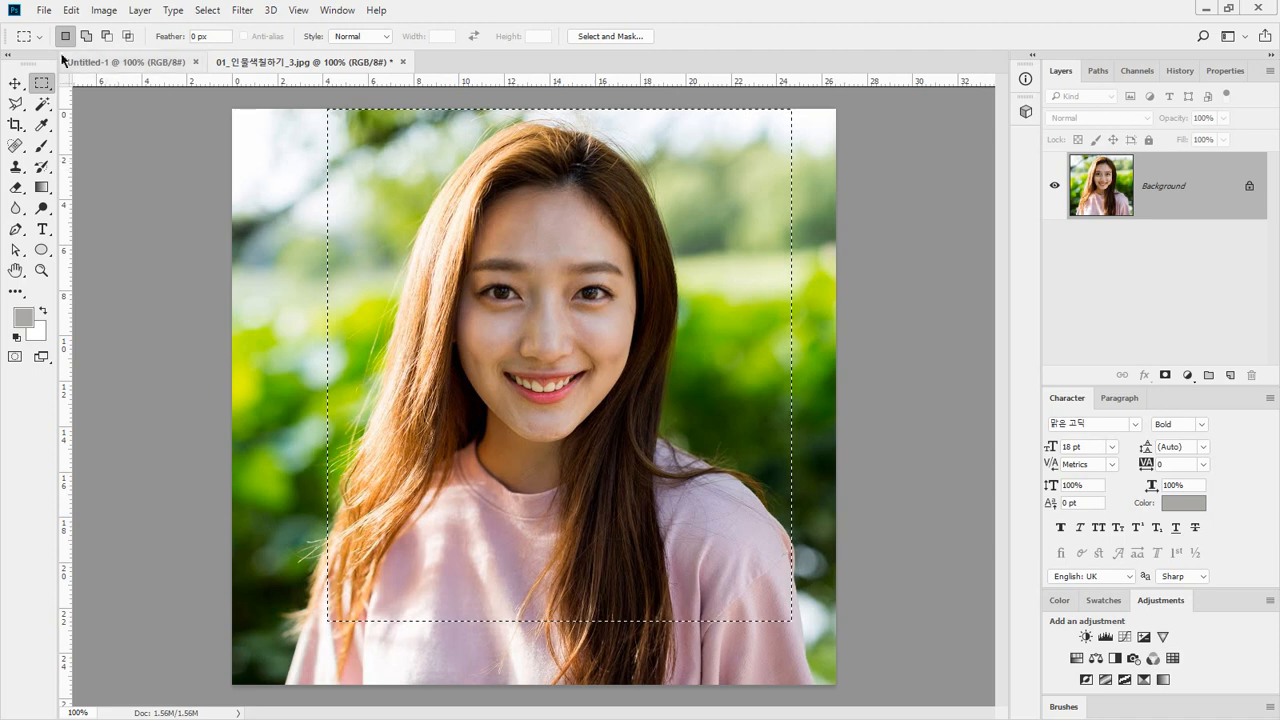
# Step: Try duplicating the portrait photo under the default copy name into a floating window, and close the copy without saving
pyautogui.hotkey('ctrl', 'Tab')
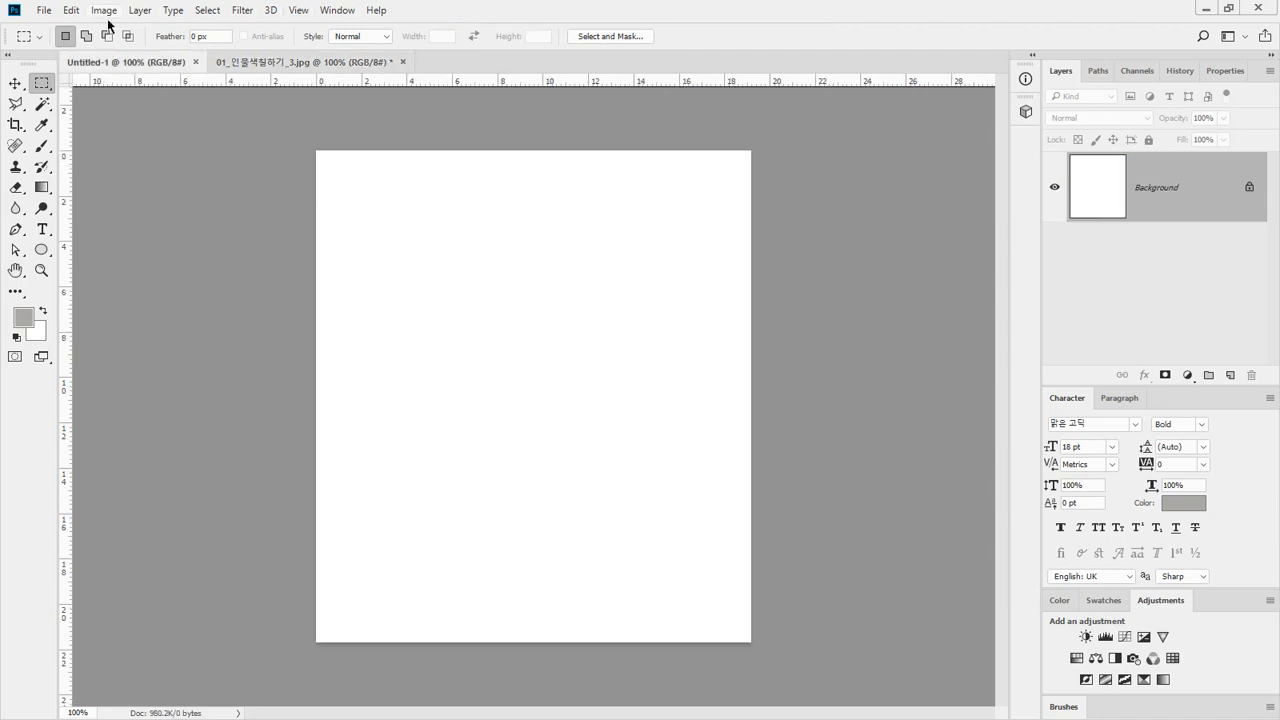
pyautogui.hotkey('ctrl', 'Tab')
pyautogui.click(104, 10)
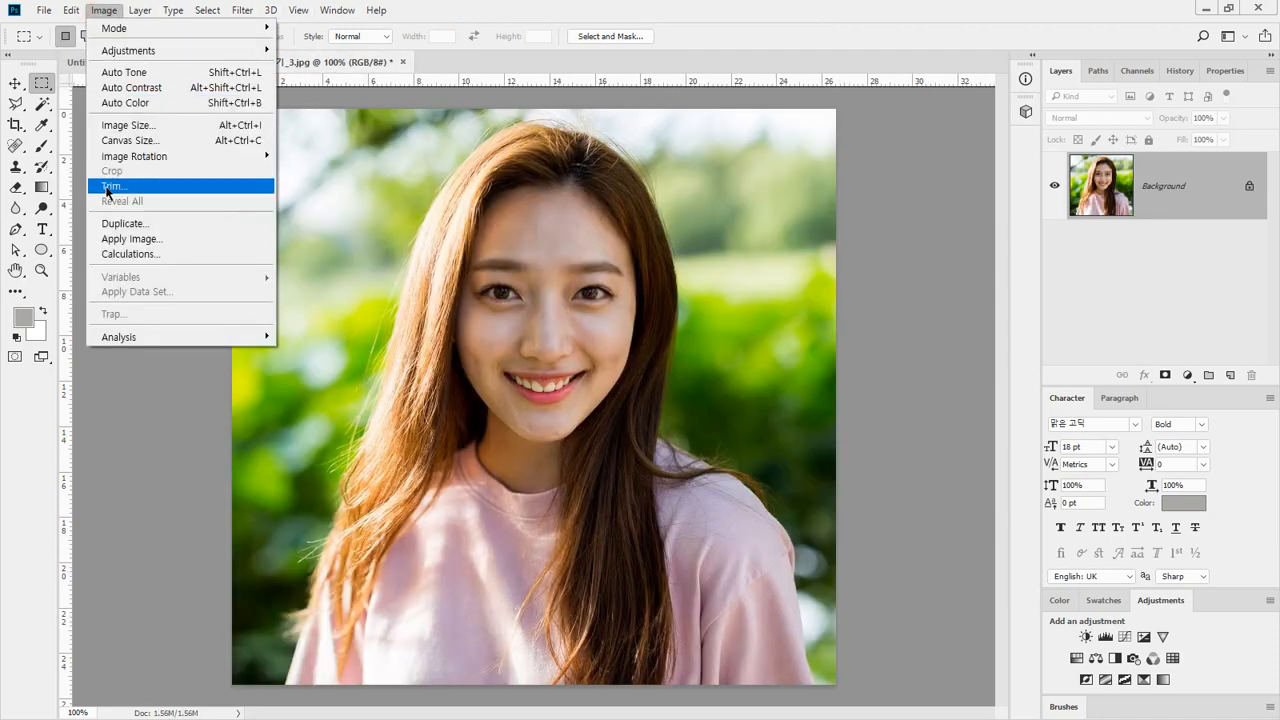
pyautogui.click(164, 224)
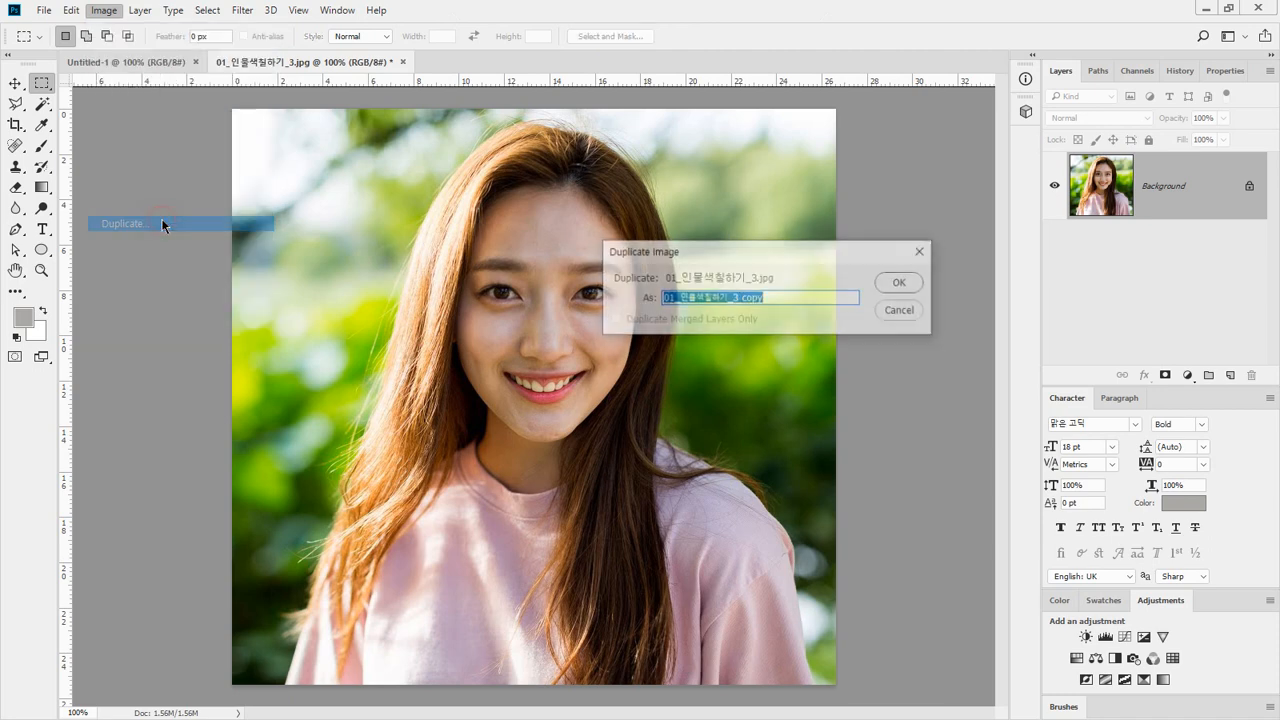
pyautogui.click(908, 284)
pyautogui.moveTo(474, 68); pyautogui.dragTo(575, 124)
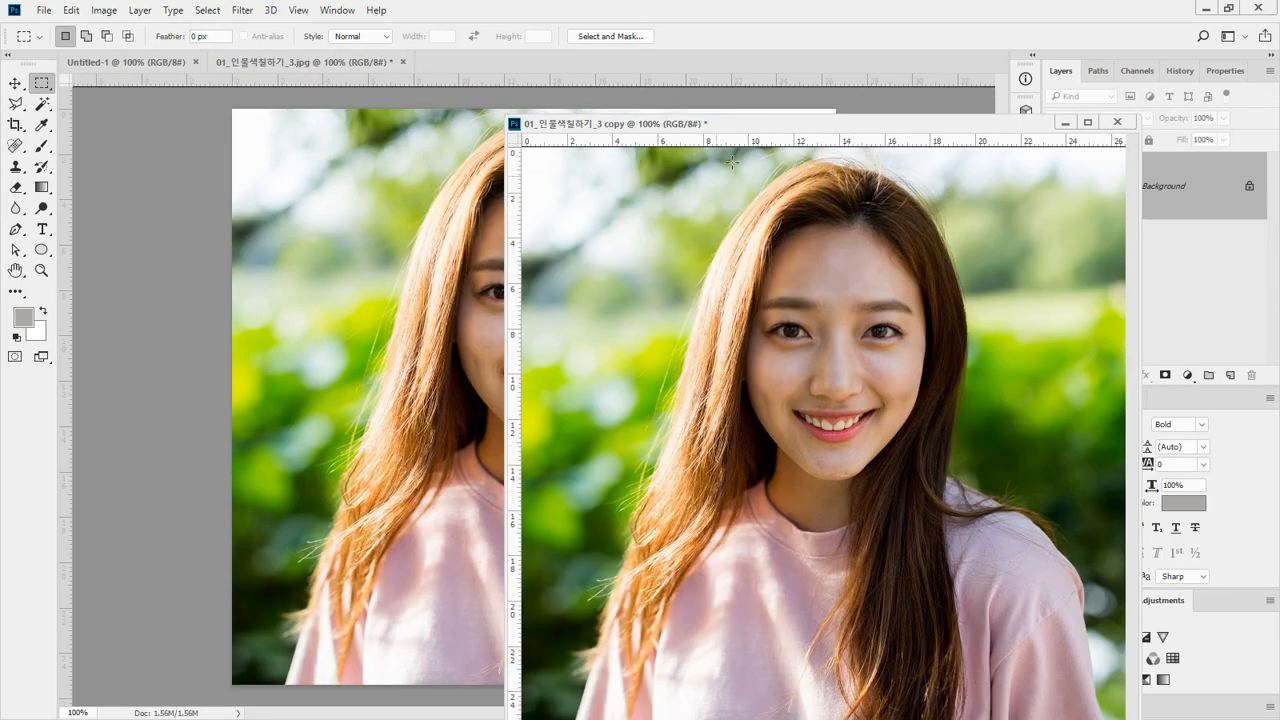
pyautogui.click(1117, 121)
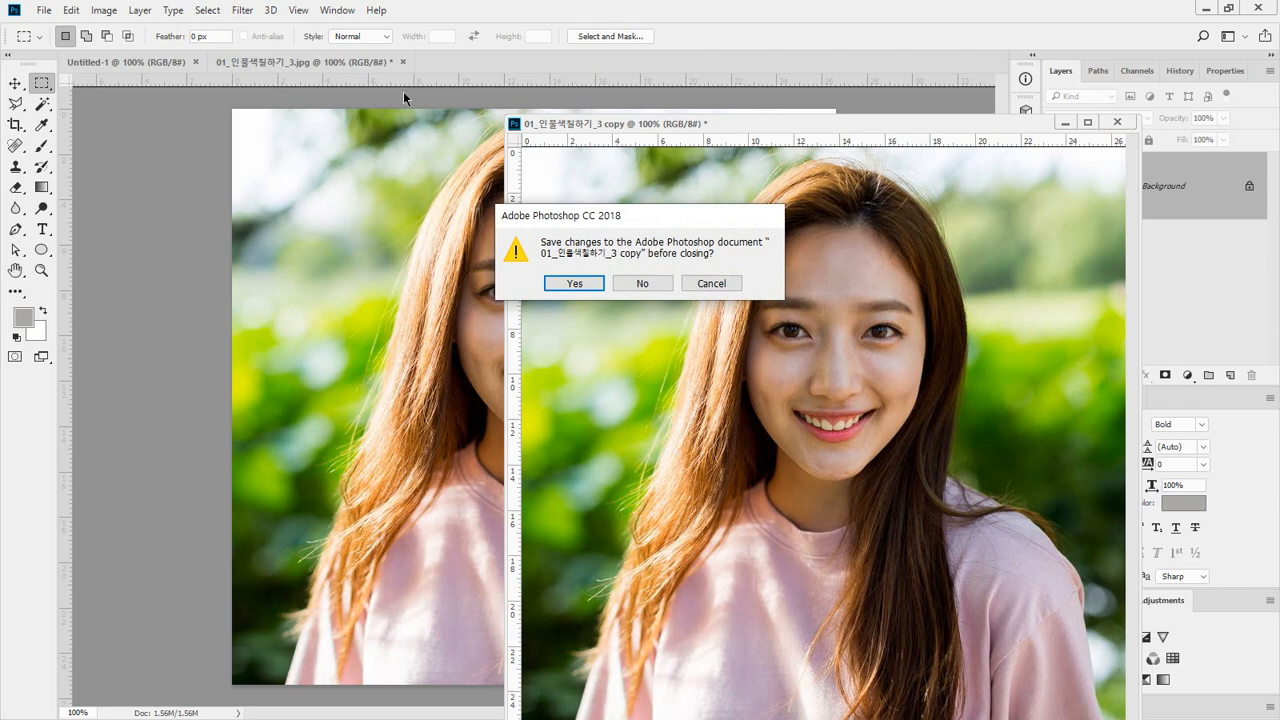
pyautogui.click(645, 287)
# Step: Duplicate the portrait photo again, float the copy over the original, and discard the copy without saving
pyautogui.click(104, 10)
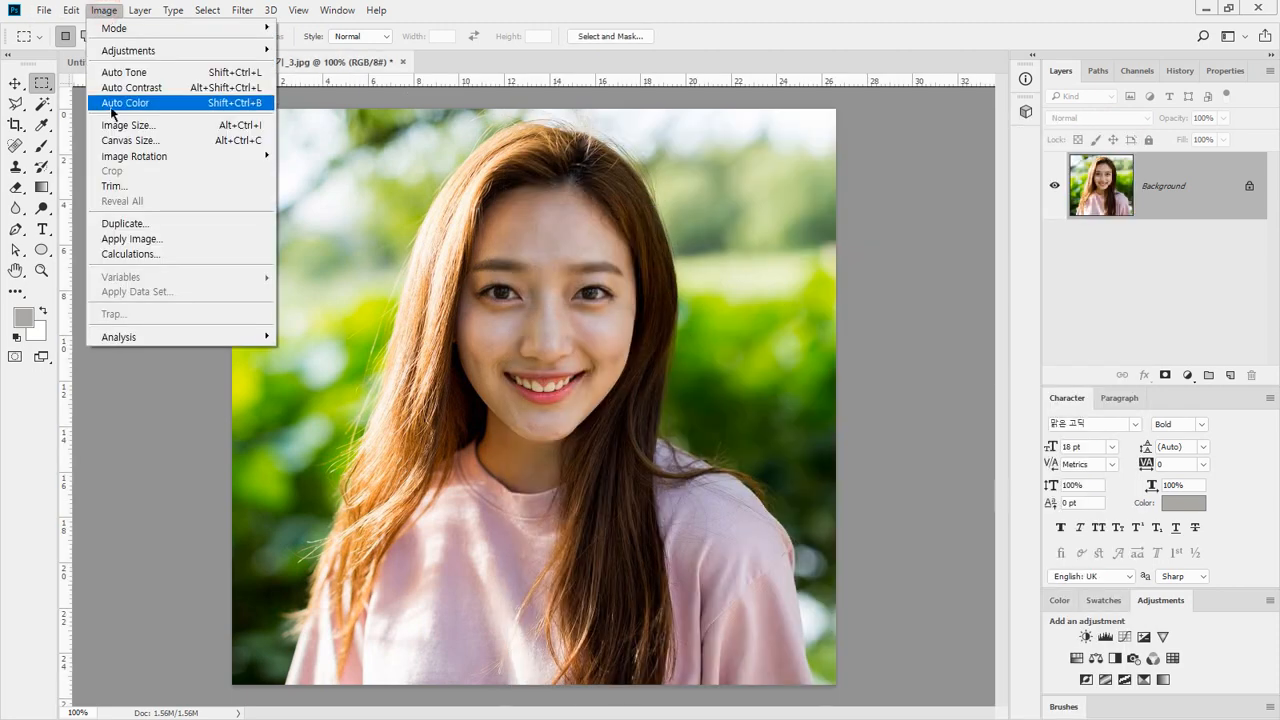
pyautogui.click(163, 224)
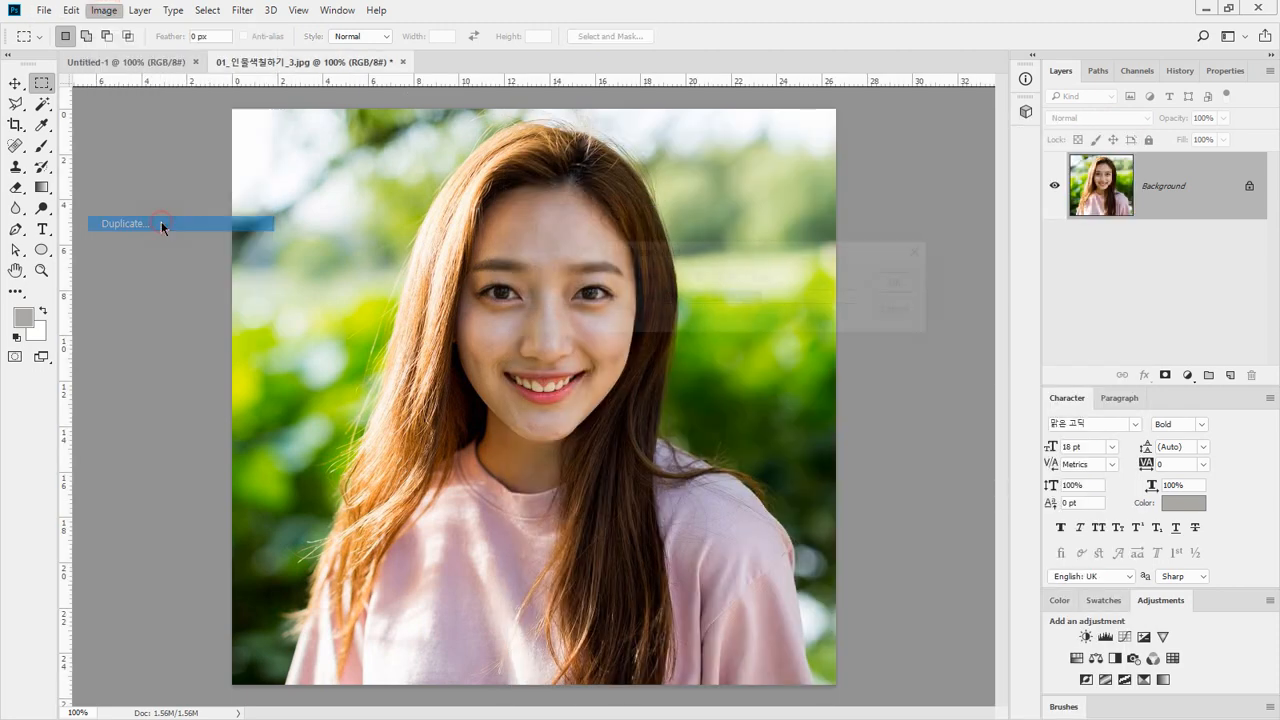
pyautogui.click(903, 285)
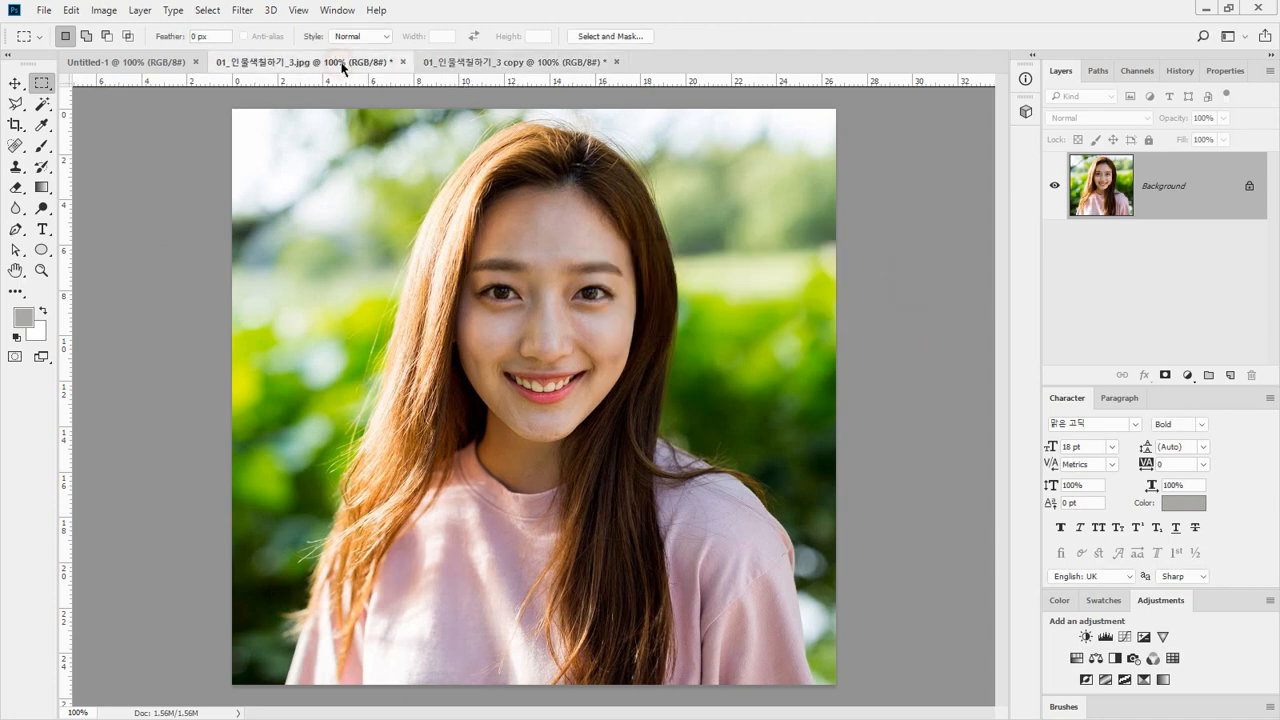
pyautogui.moveTo(471, 58); pyautogui.dragTo(571, 134)
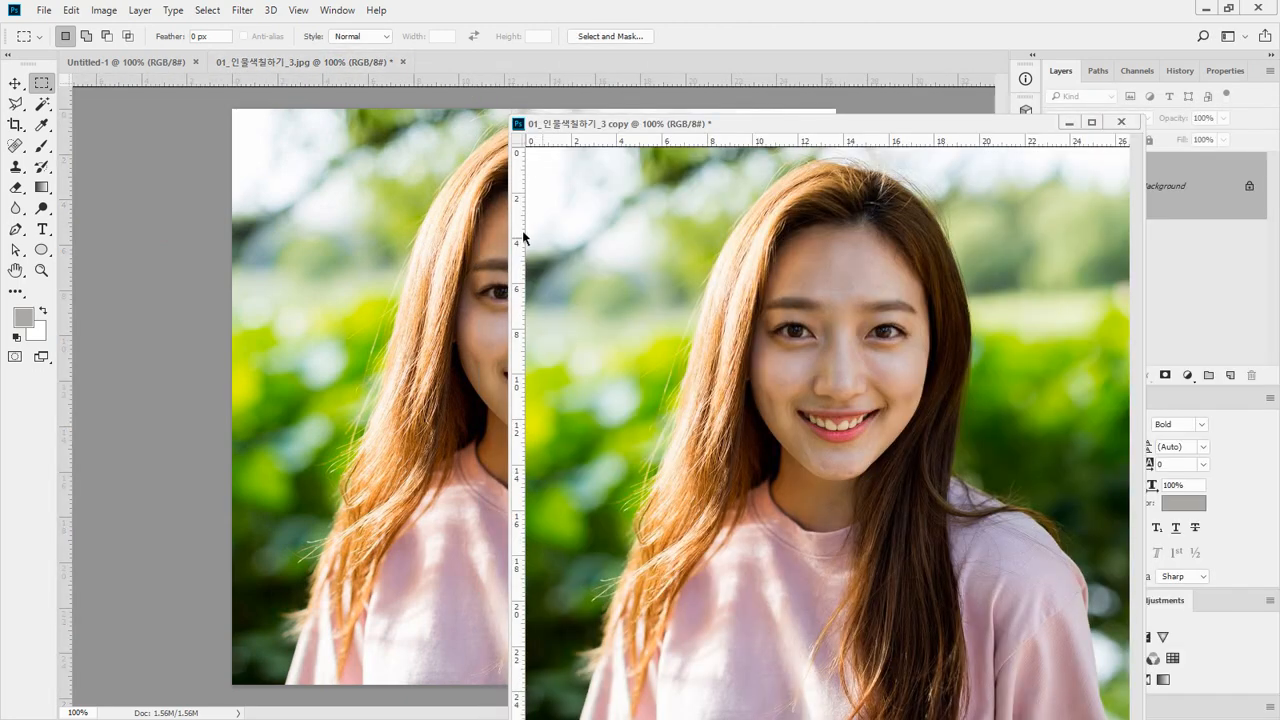
pyautogui.moveTo(1000, 126); pyautogui.dragTo(987, 131)
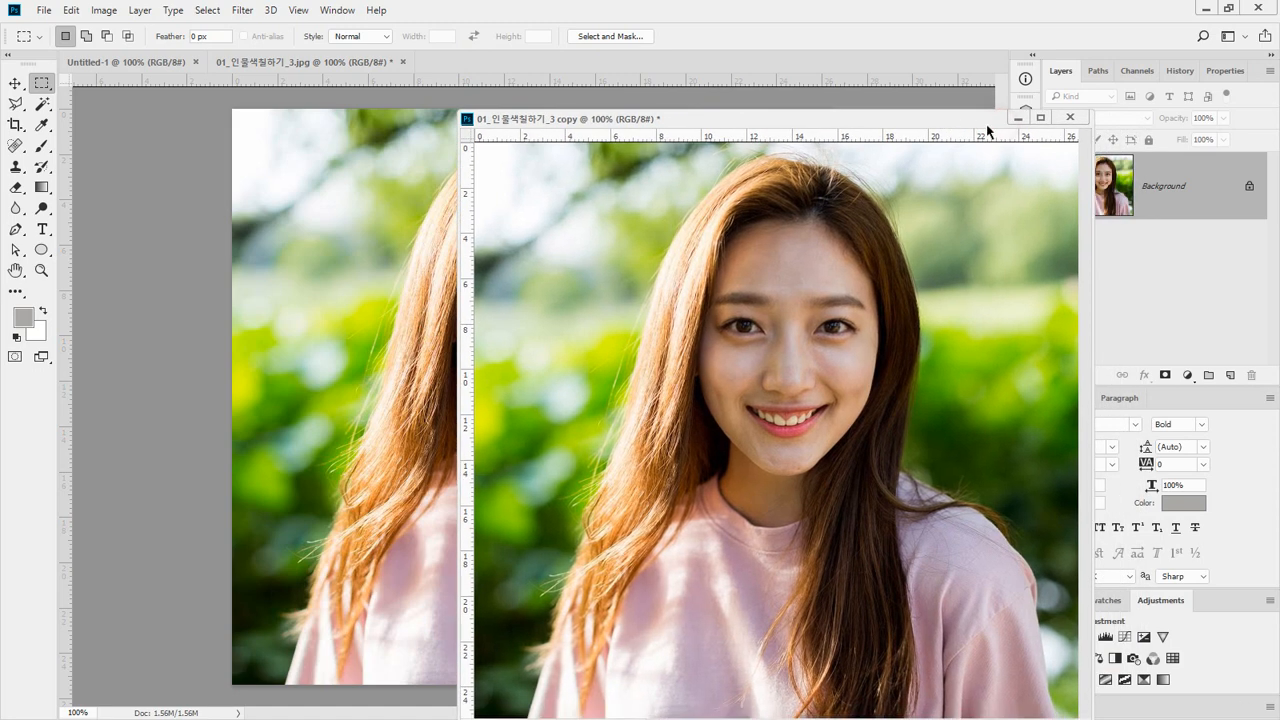
pyautogui.click(1070, 118)
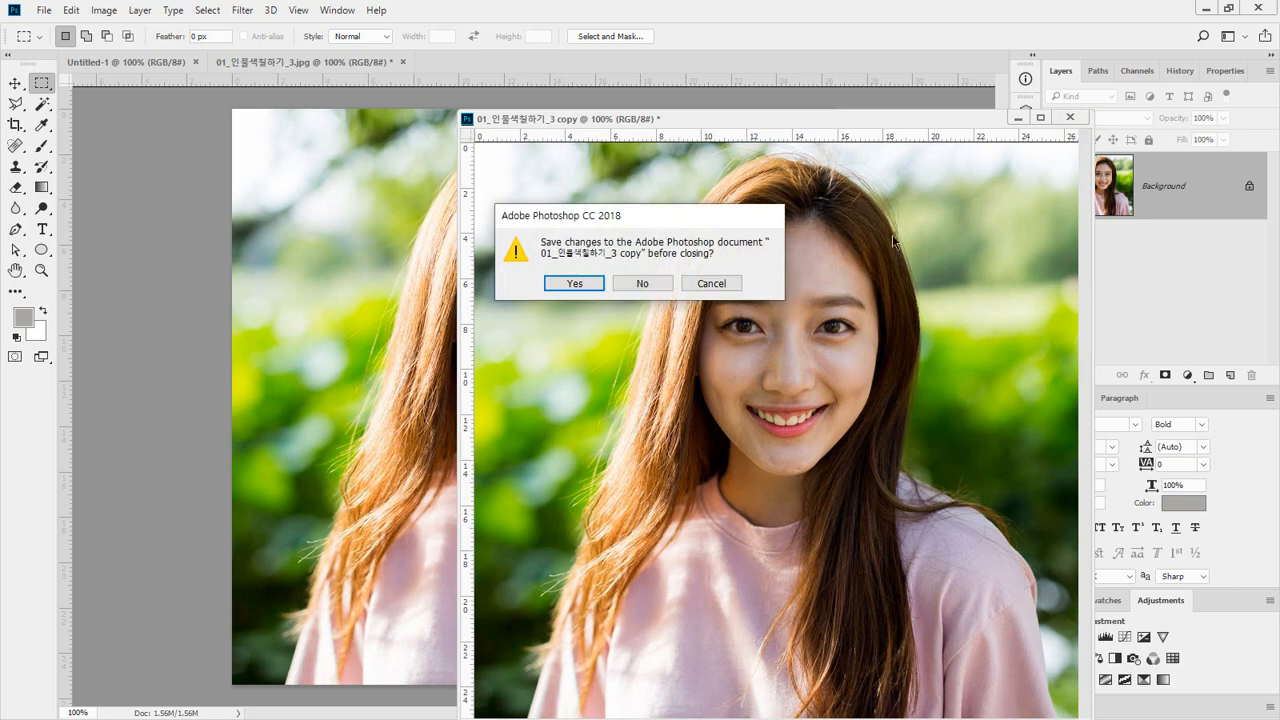
pyautogui.click(650, 282)
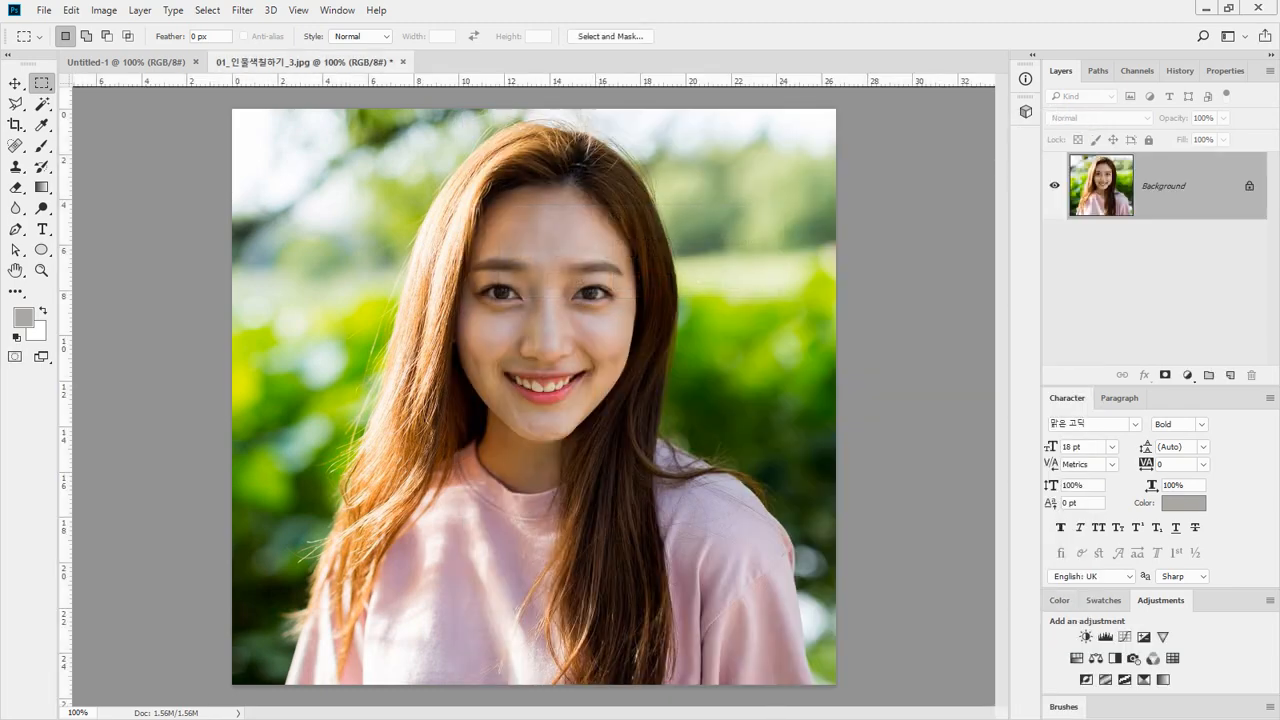
pyautogui.hotkey('alt', 'y')
pyautogui.press('Escape')
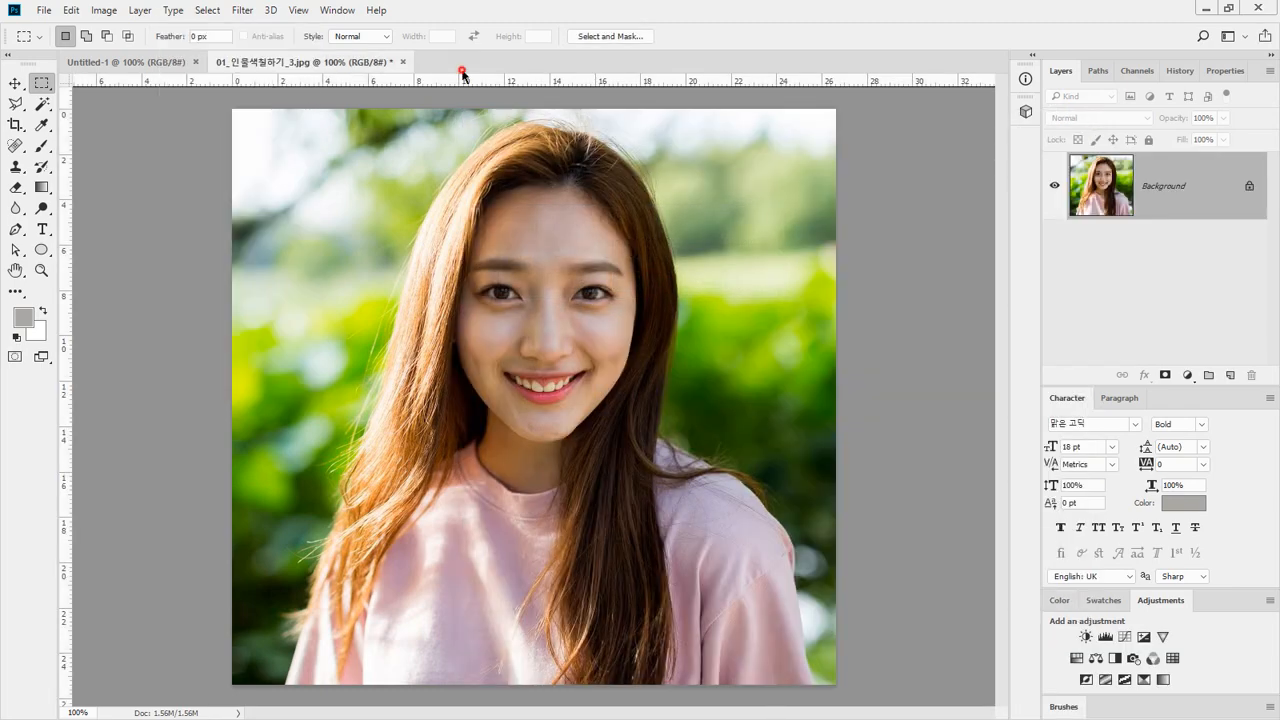
# Step: Place the image file 01_인물색칠하기_3 into the blank Untitled-1 document at its default fitted size
pyautogui.click(143, 64)
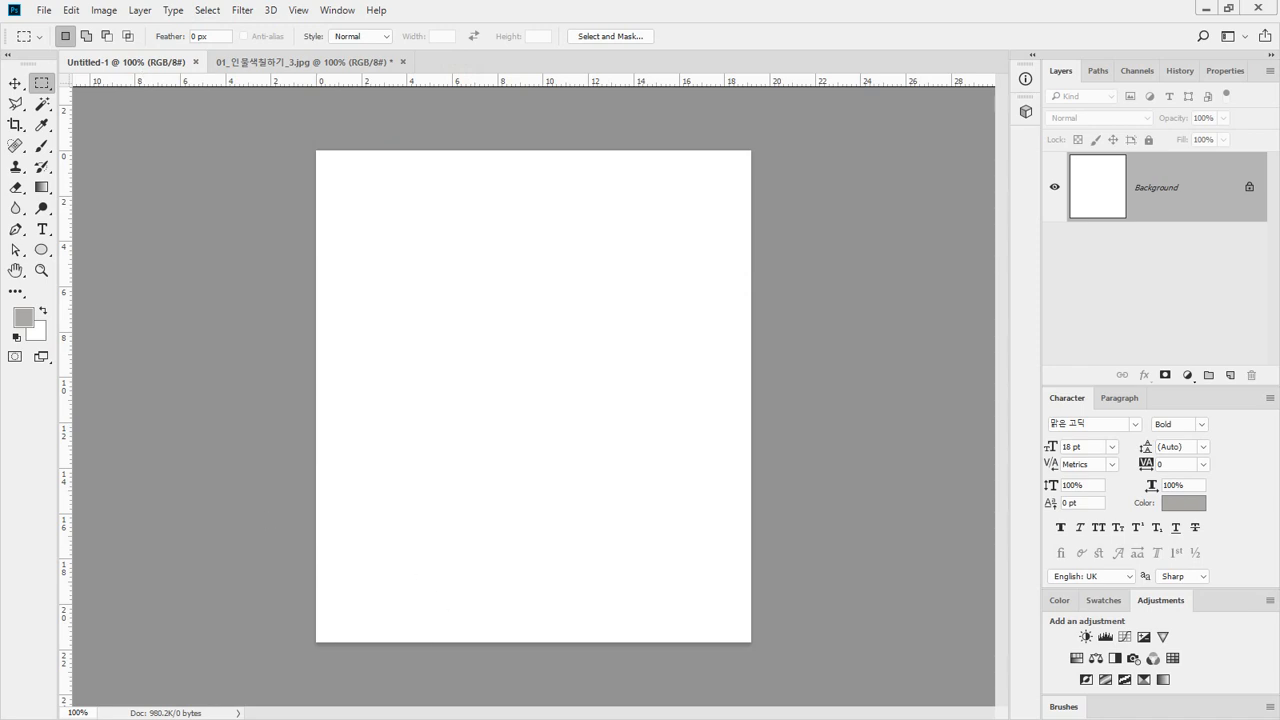
pyautogui.moveTo(2, 403); pyautogui.dragTo(457, 391)
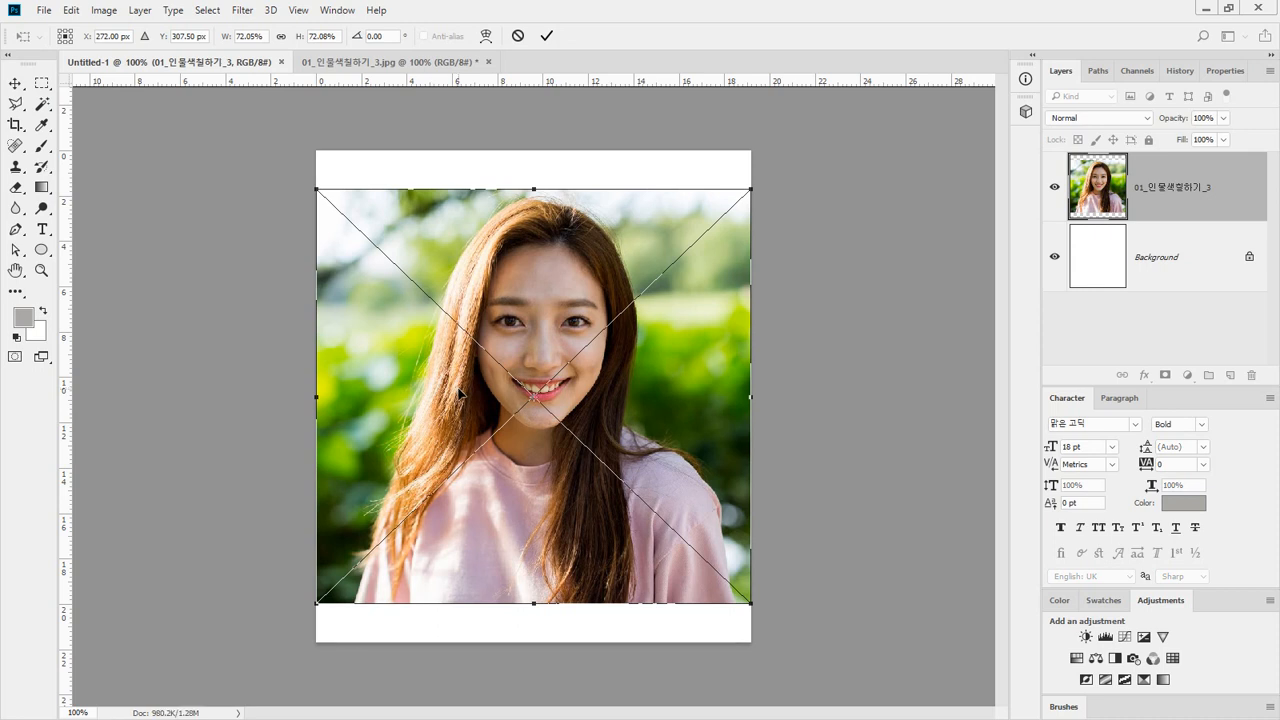
pyautogui.press('Return')
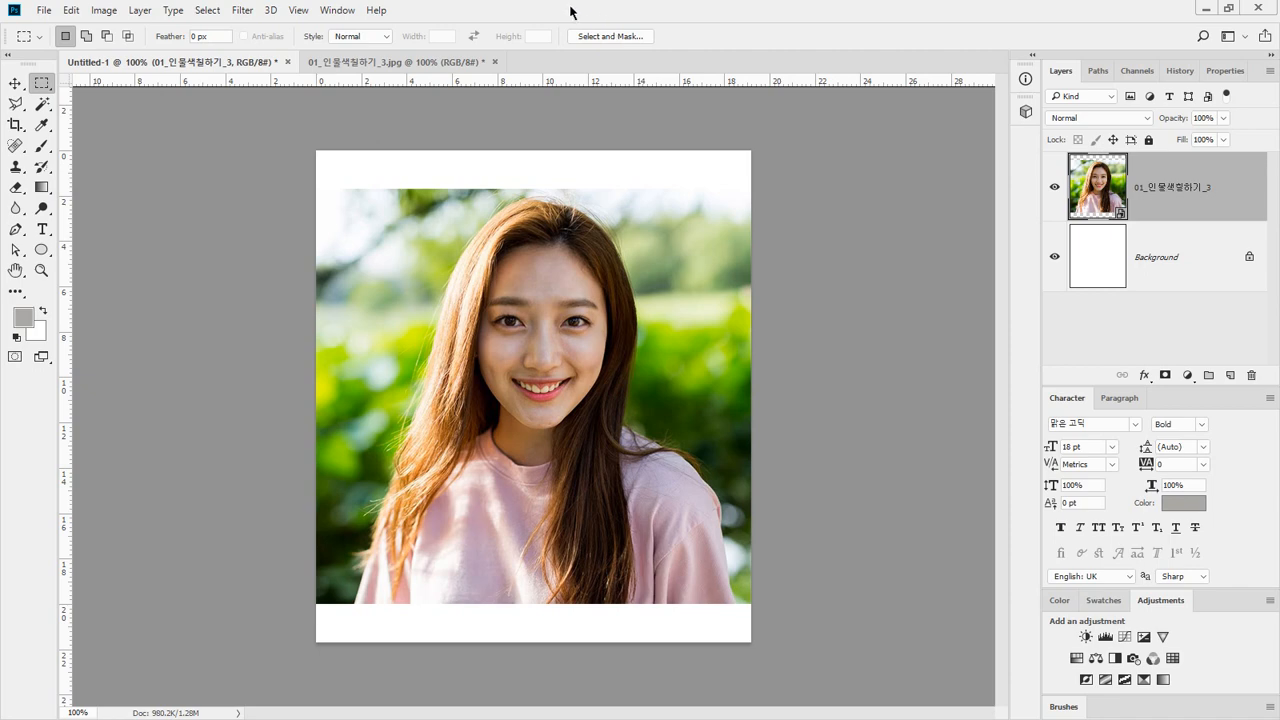
# Step: Float the open portrait photo's window and copy its image with the Move tool into Untitled-1 as a new layer
pyautogui.moveTo(443, 60); pyautogui.dragTo(563, 197)
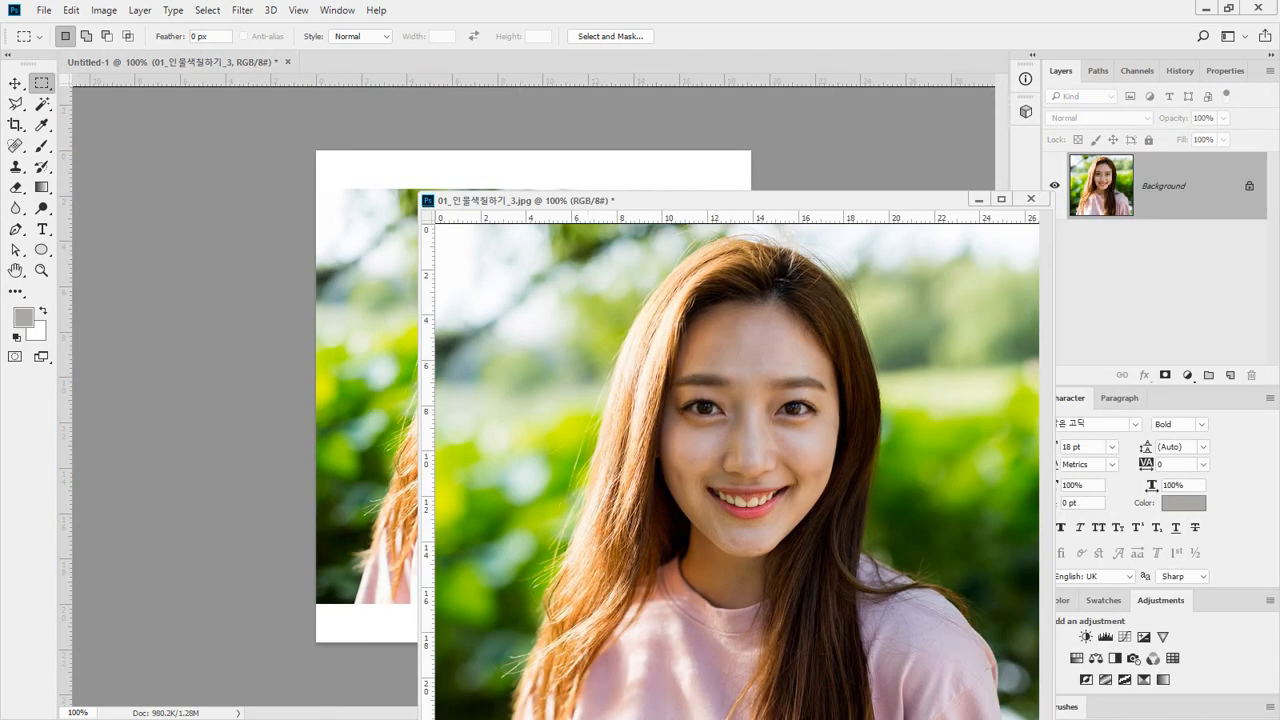
pyautogui.click(15, 82)
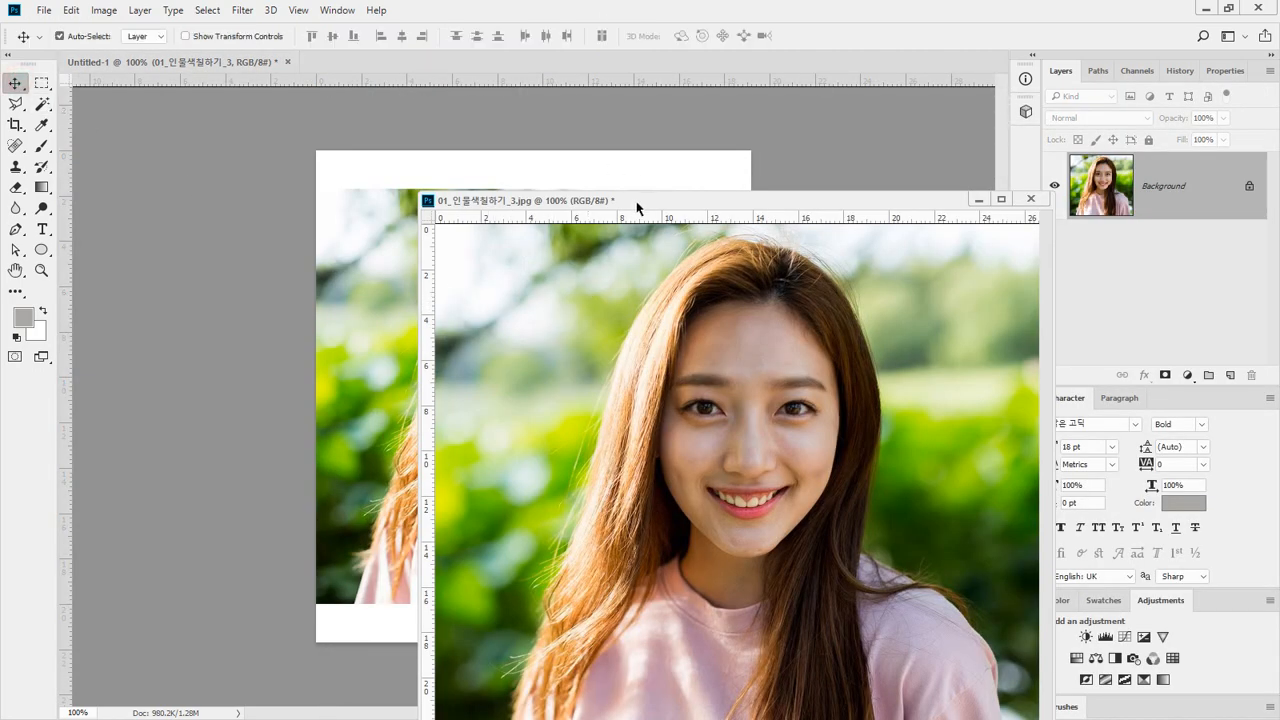
pyautogui.moveTo(683, 345); pyautogui.dragTo(390, 210)
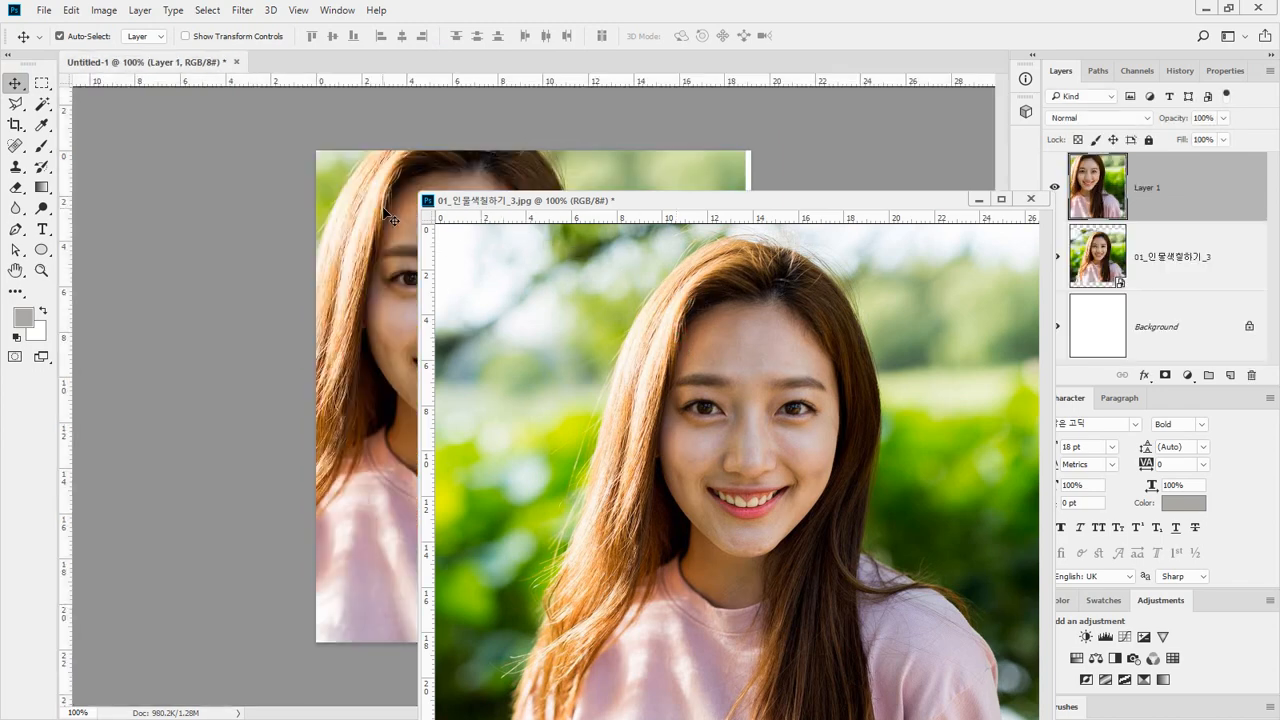
pyautogui.click(560, 130)
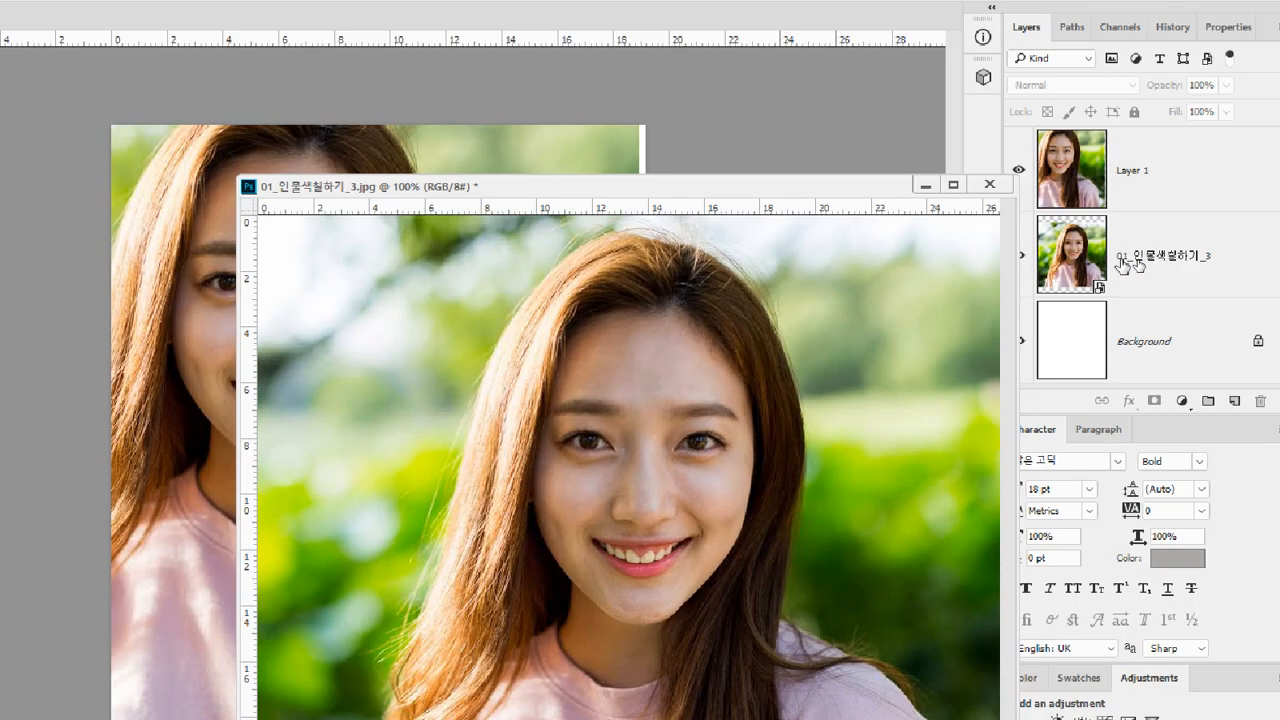
# Step: Compare the placed 01_인물색칠하기_3 layer with Layer 1, and examine the smart object commands offered for the placed layer
pyautogui.click(1131, 264)
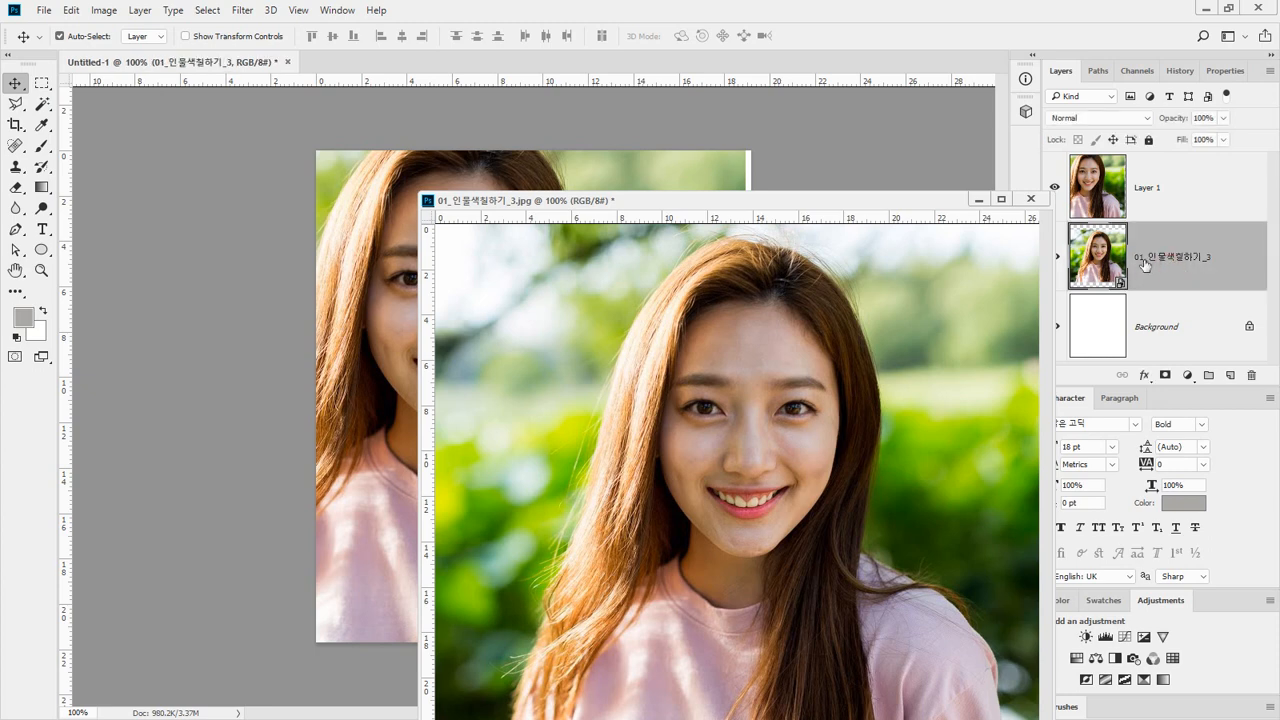
pyautogui.click(1171, 193)
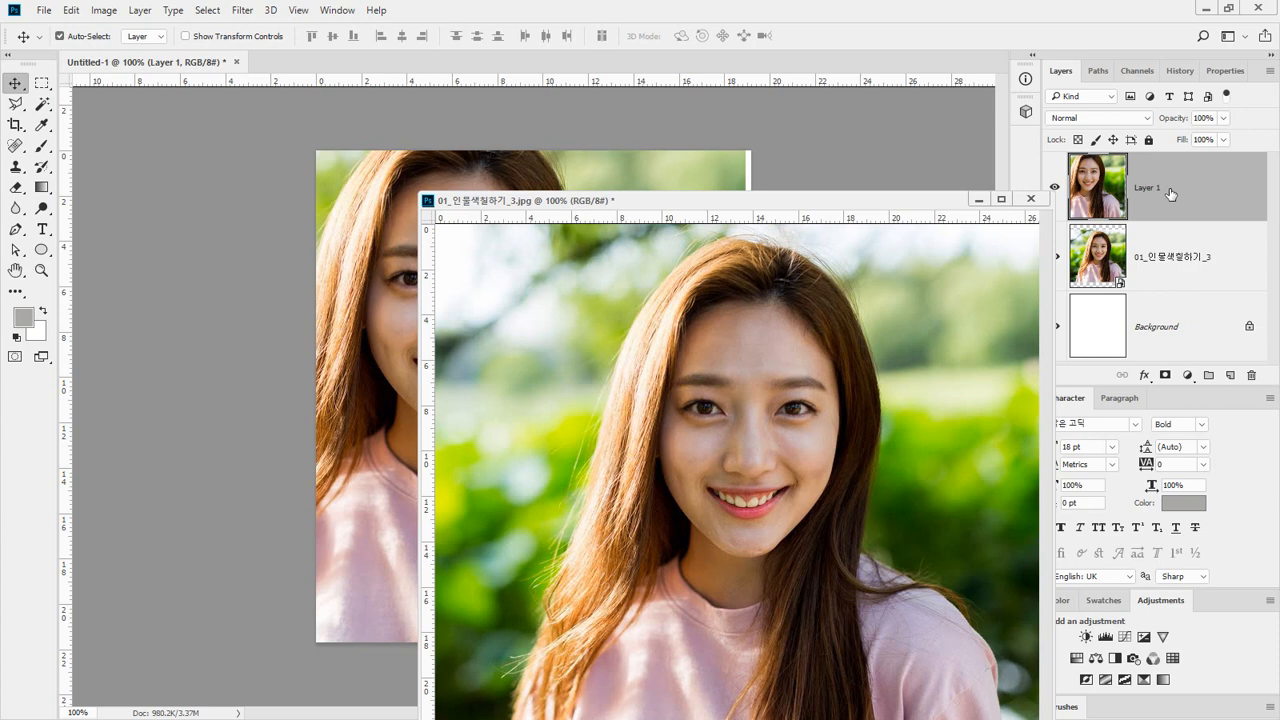
pyautogui.click(1176, 254)
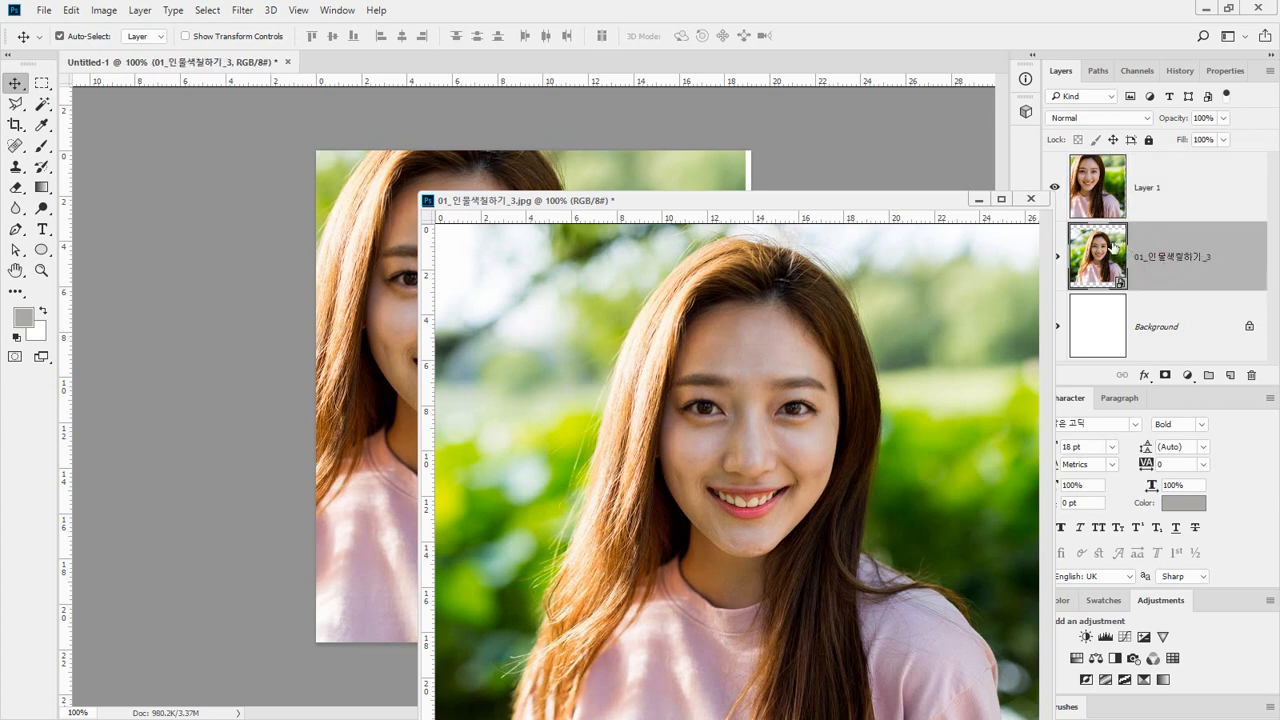
pyautogui.click(1270, 71)
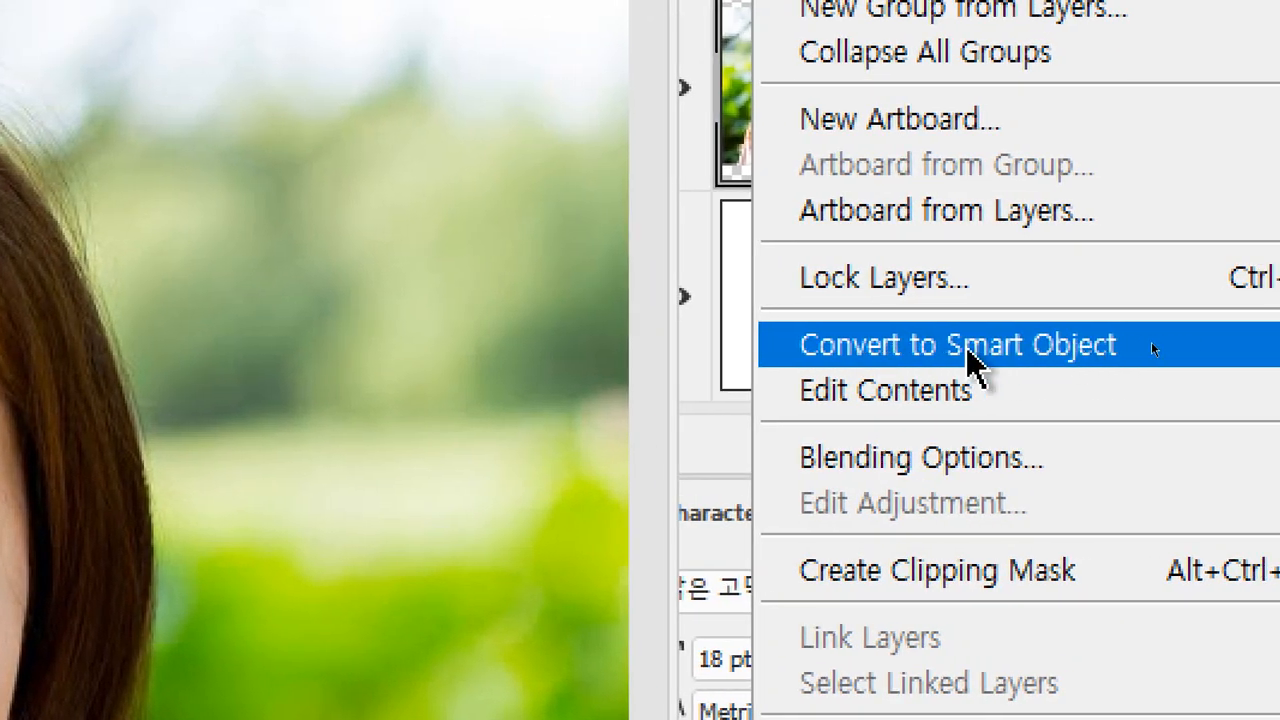
pyautogui.click(914, 343)
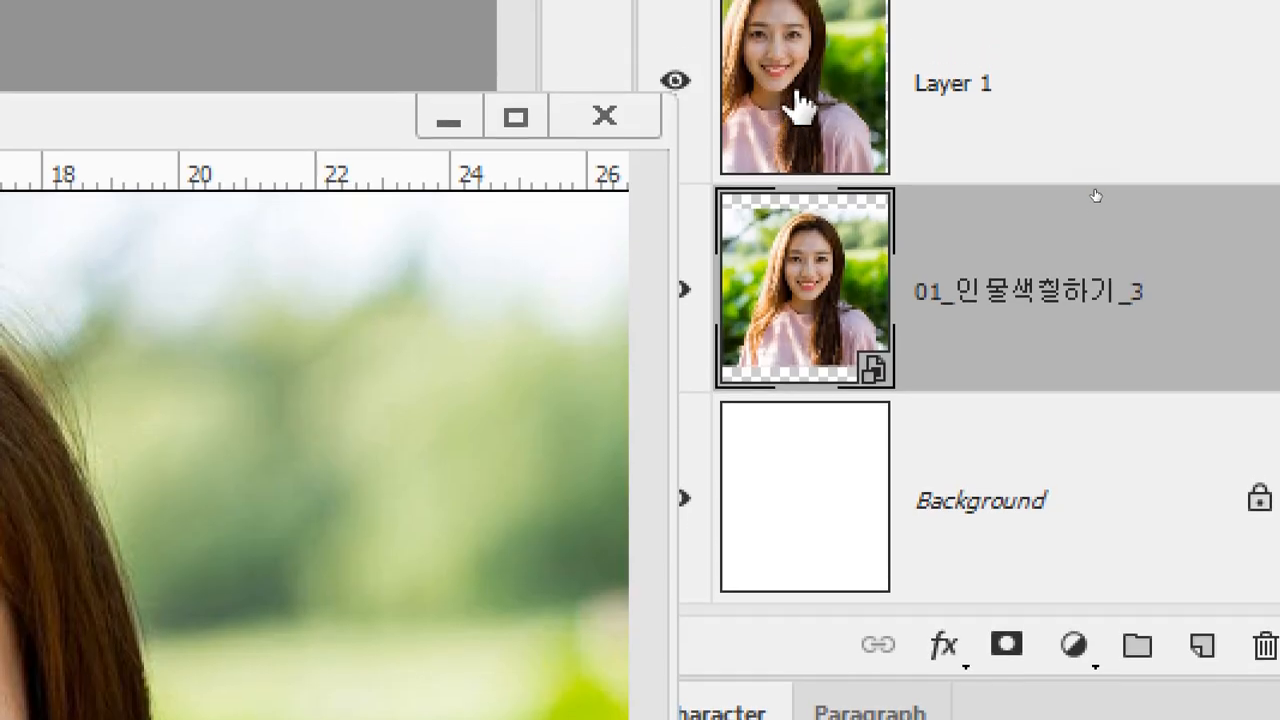
# Step: Examine the layer commands for Layer 1, including Convert to Smart Object, and compare its thumbnail with the placed layer's
pyautogui.click(843, 105)
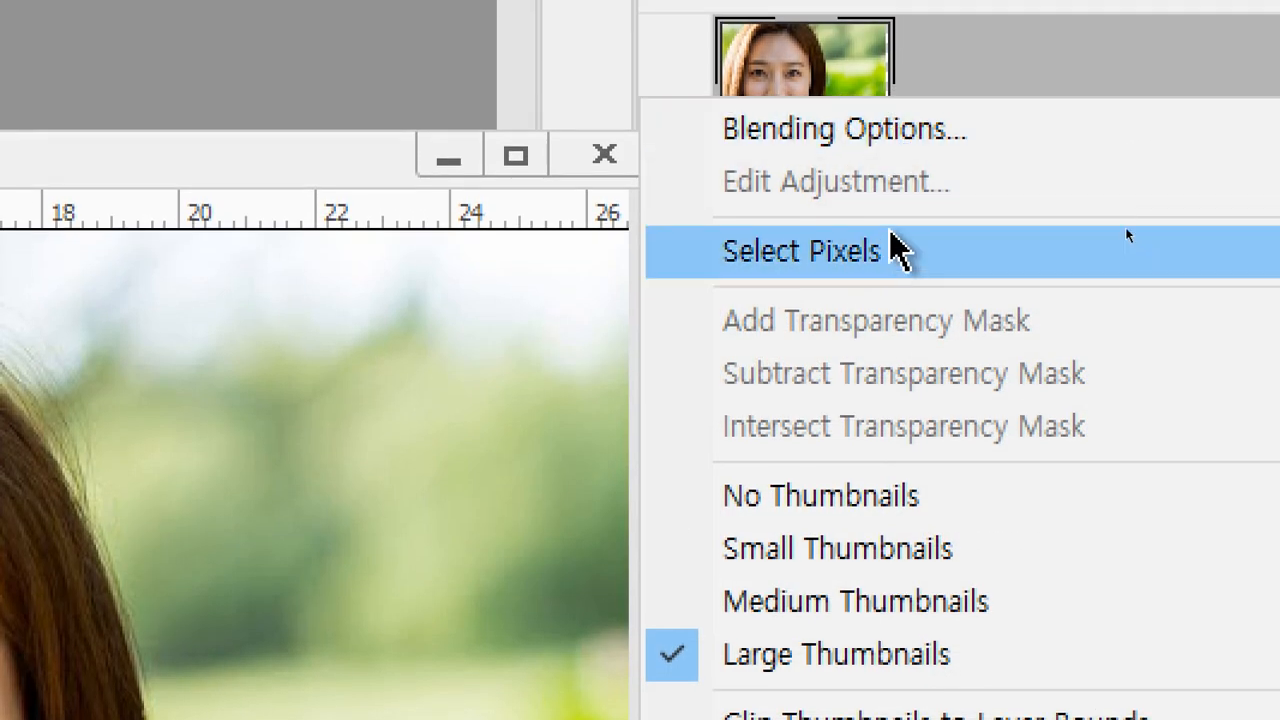
pyautogui.click(958, 262)
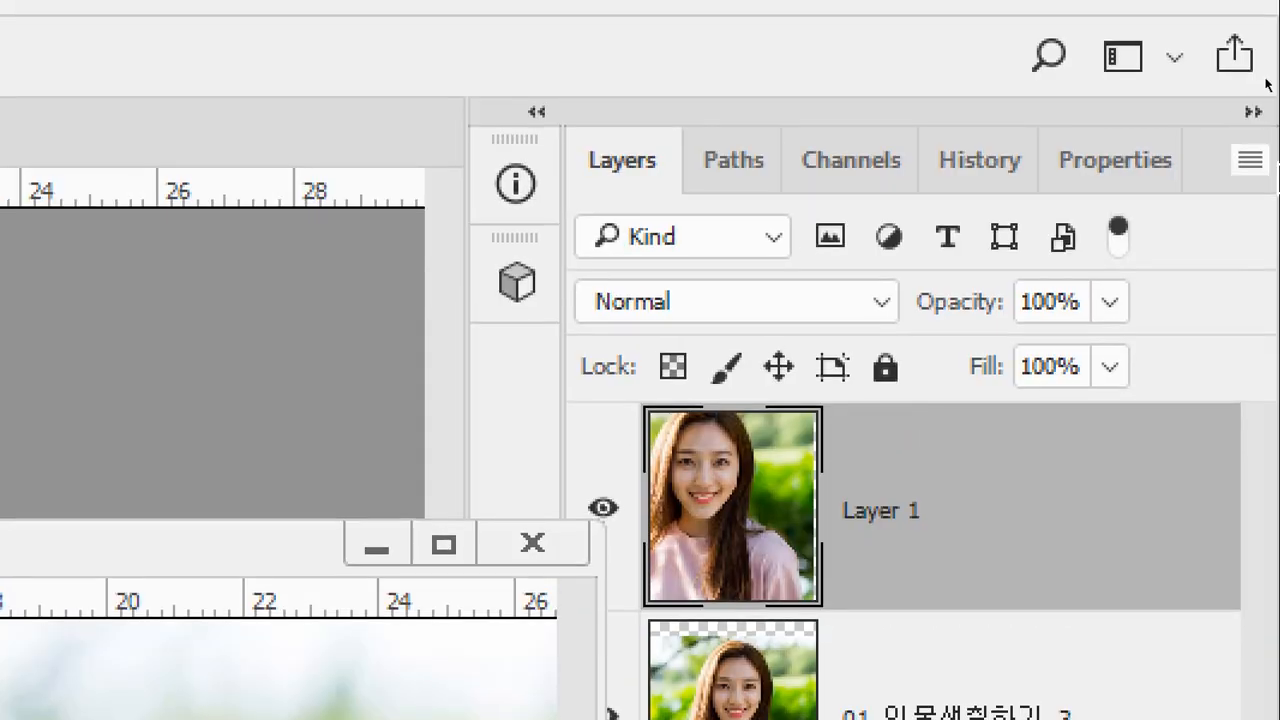
pyautogui.click(1249, 158)
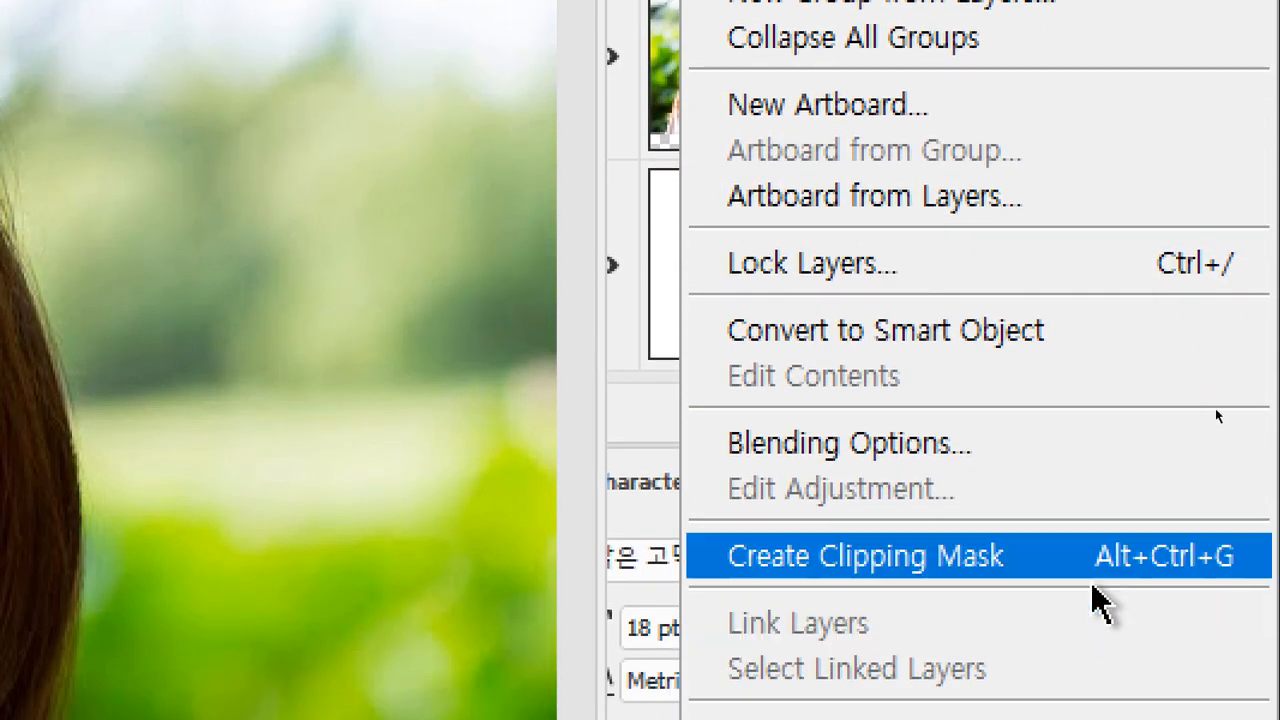
pyautogui.click(1010, 330)
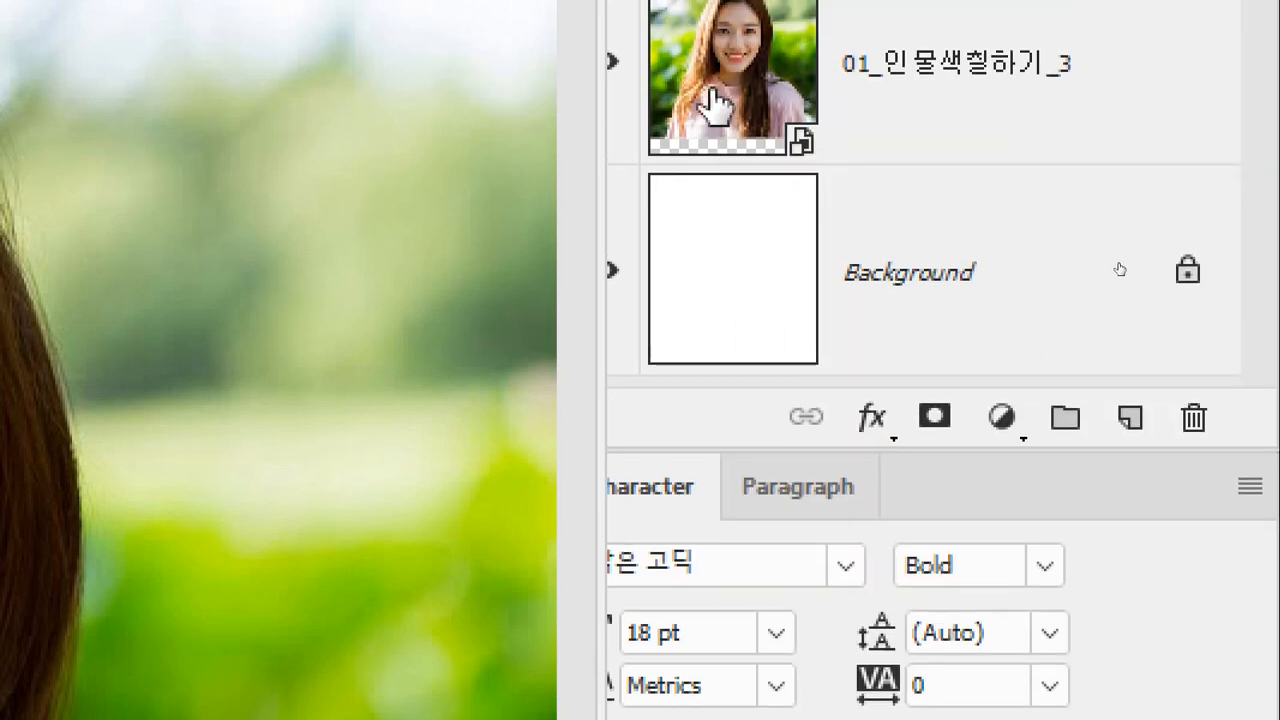
pyautogui.click(741, 90)
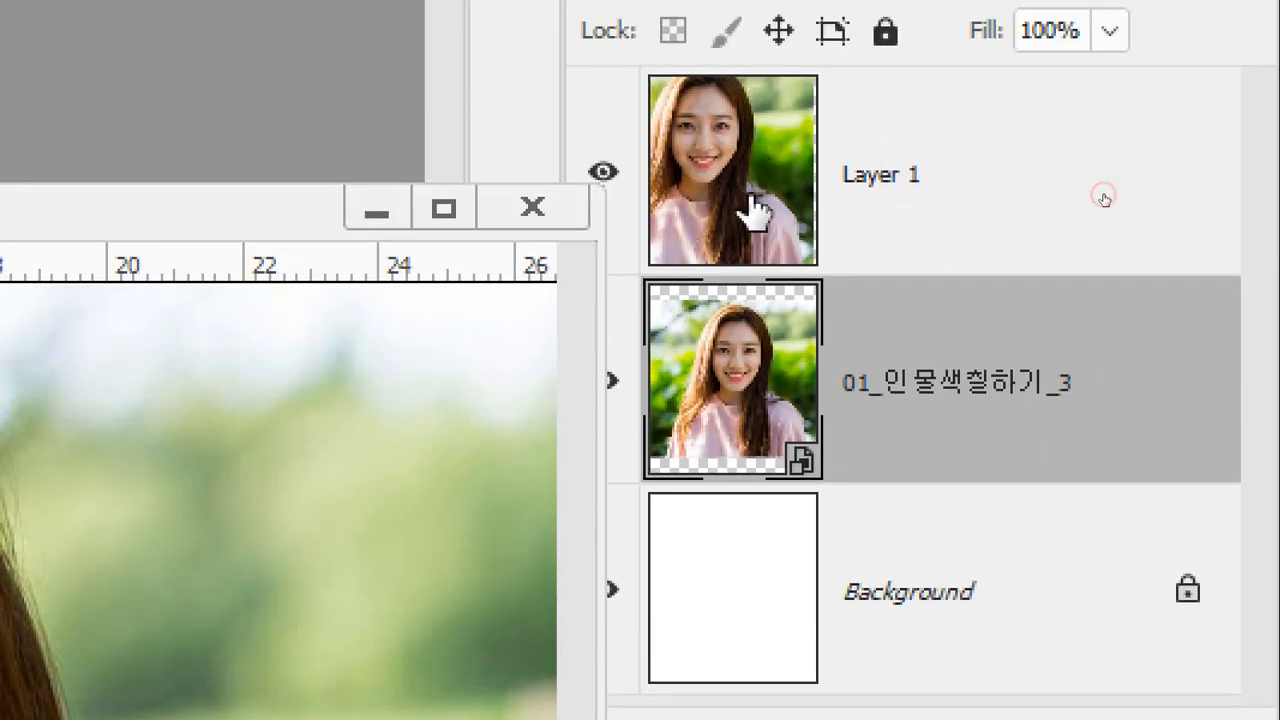
pyautogui.click(752, 202)
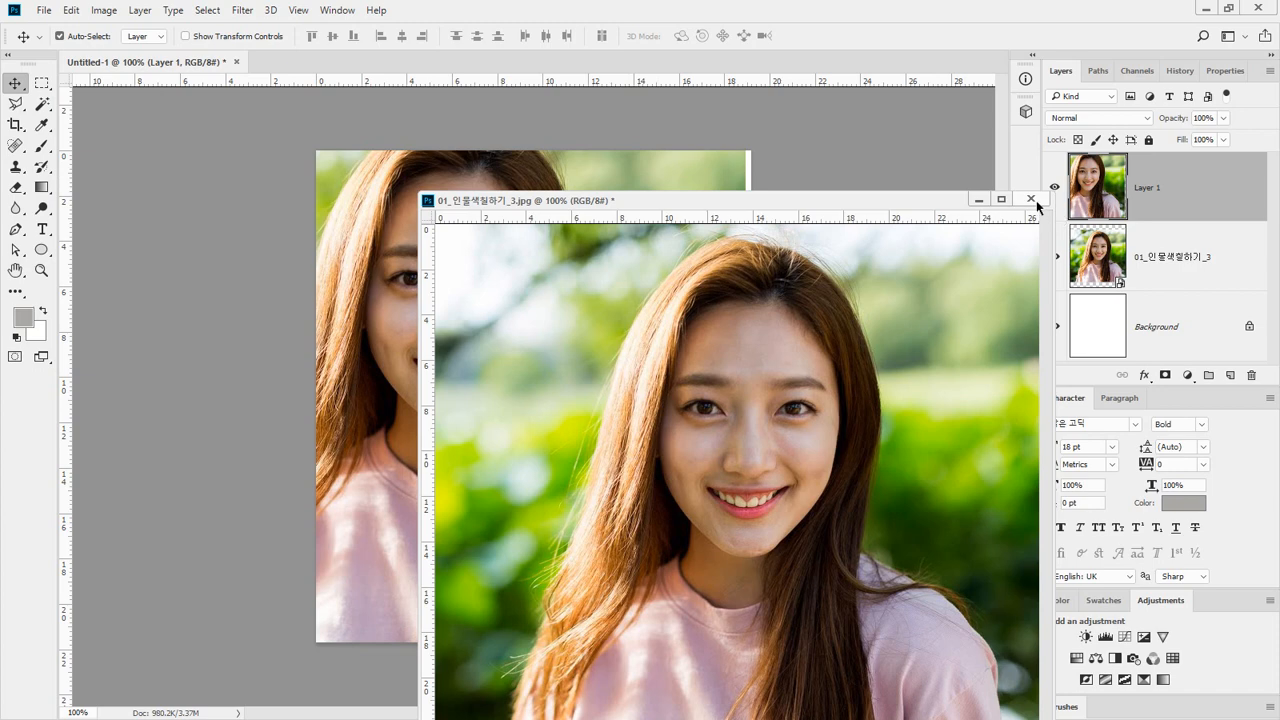
# Step: Close the floating original portrait photo without saving, and hide Layer 1 in Untitled-1
pyautogui.click(1031, 198)
pyautogui.click(660, 283)
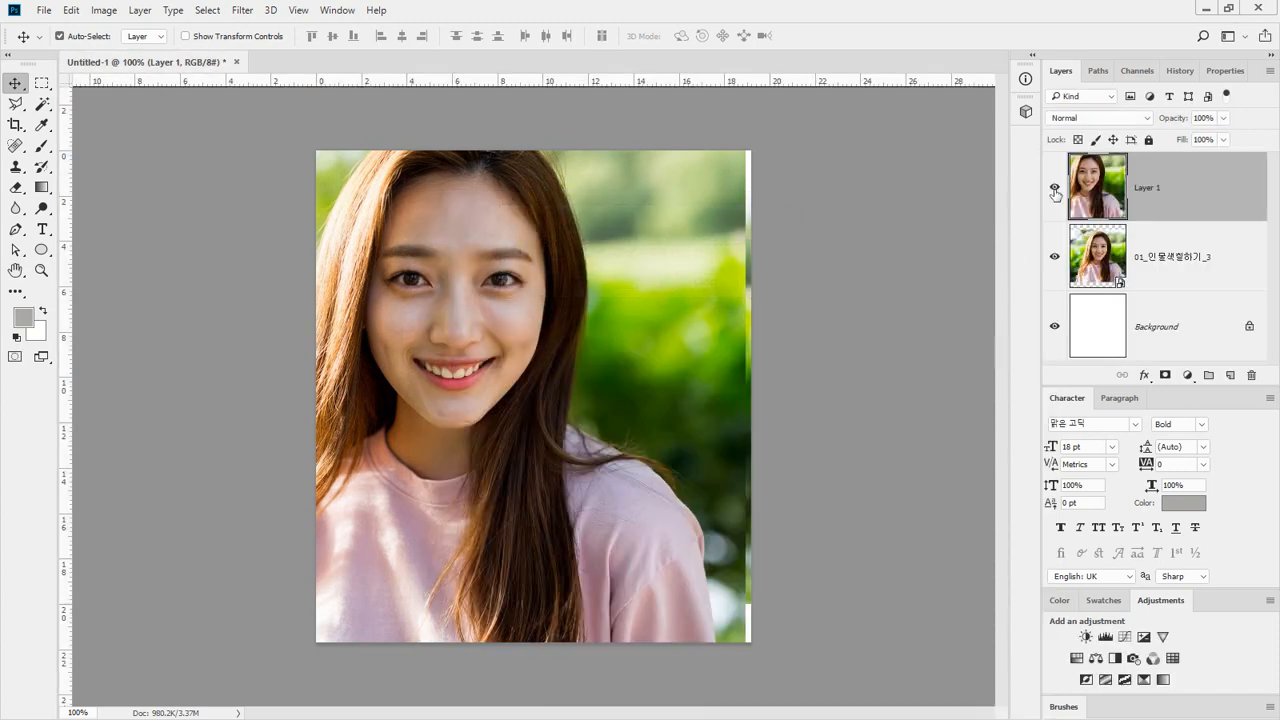
pyautogui.click(1054, 190)
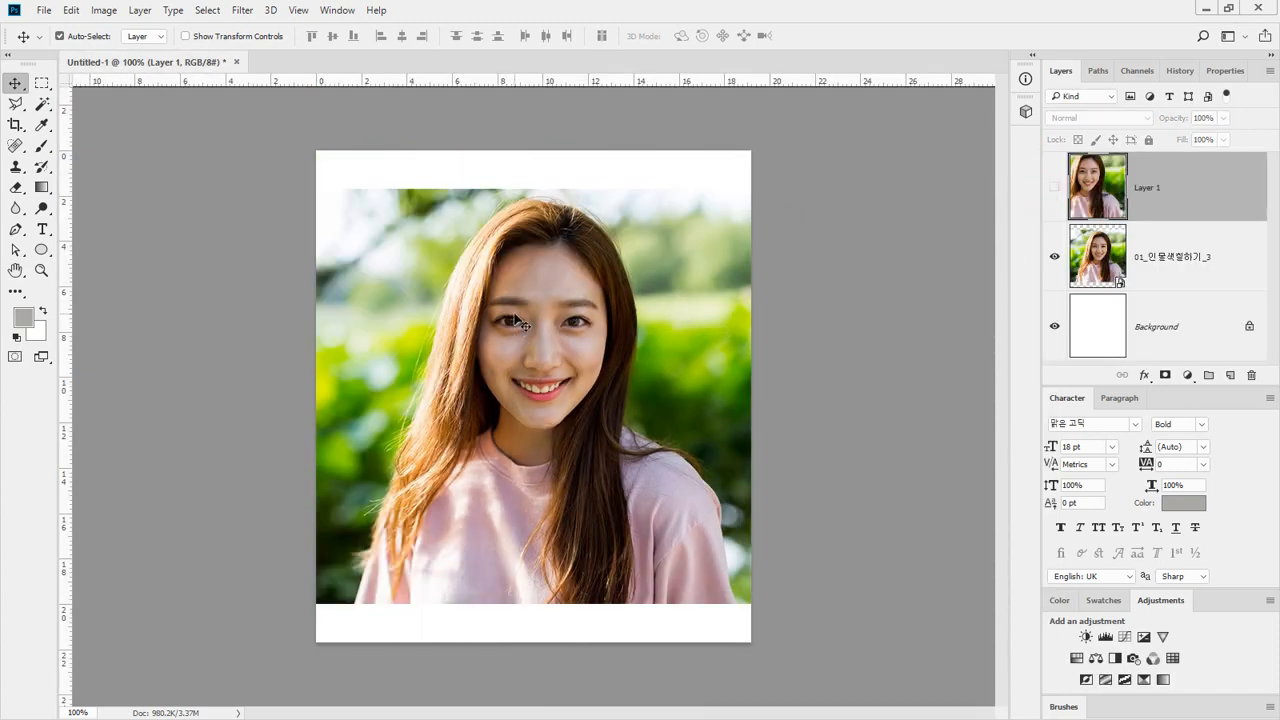
# Step: Enlarge the placed 01_인물색칠하기_3 layer from its corner until it covers the canvas, and undo the transform
pyautogui.click(1106, 262)
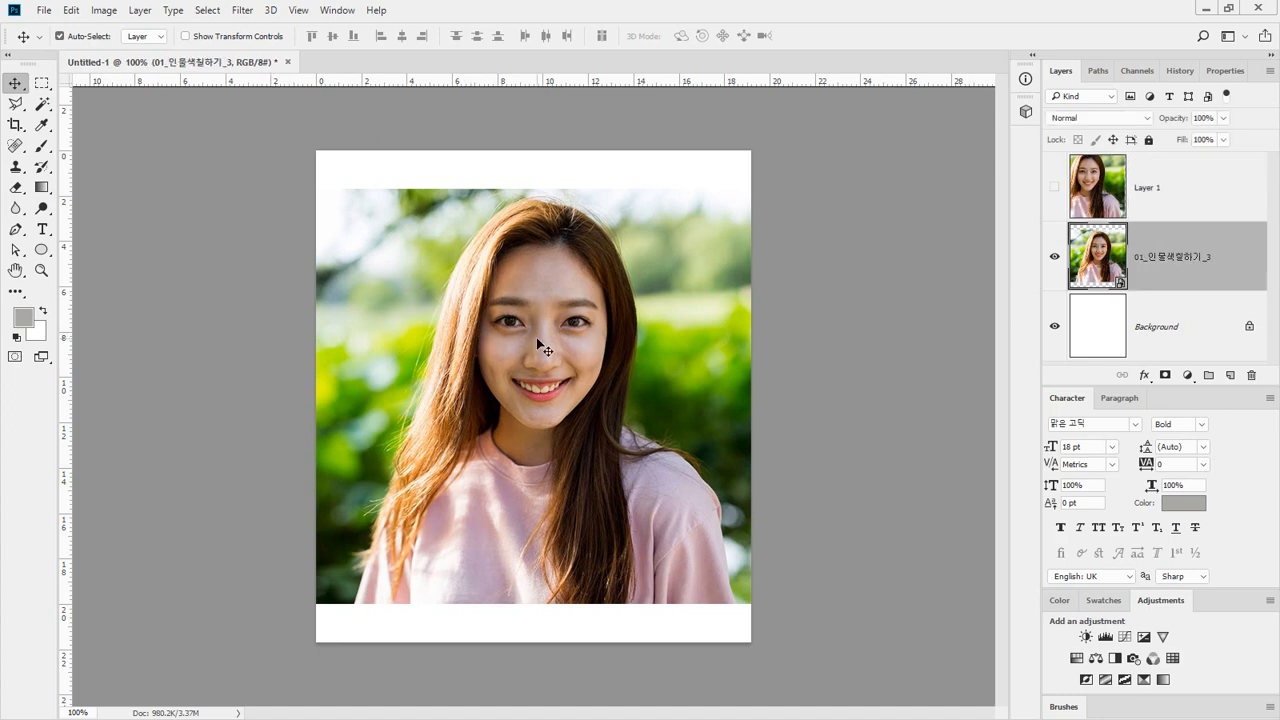
pyautogui.hotkey('ctrl', 't')
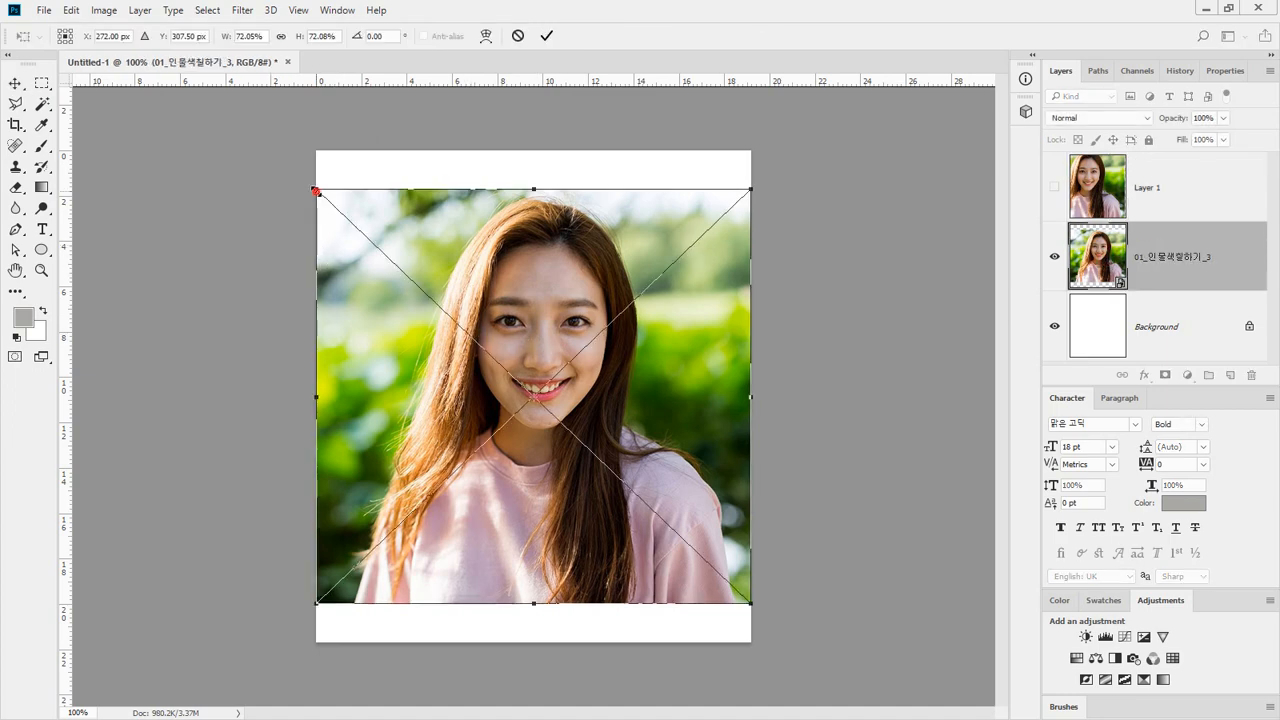
pyautogui.moveTo(316, 190); pyautogui.dragTo(163, 37)
pyautogui.press('Return')
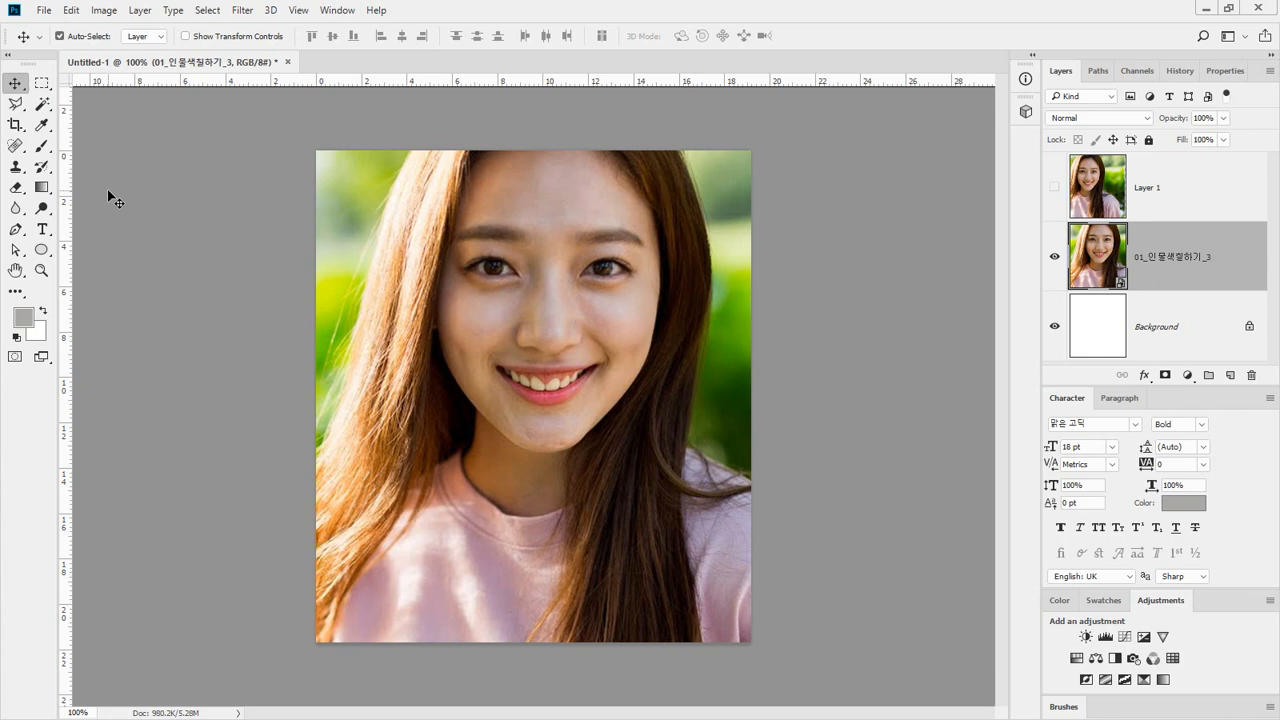
pyautogui.hotkey('ctrl', 'z')
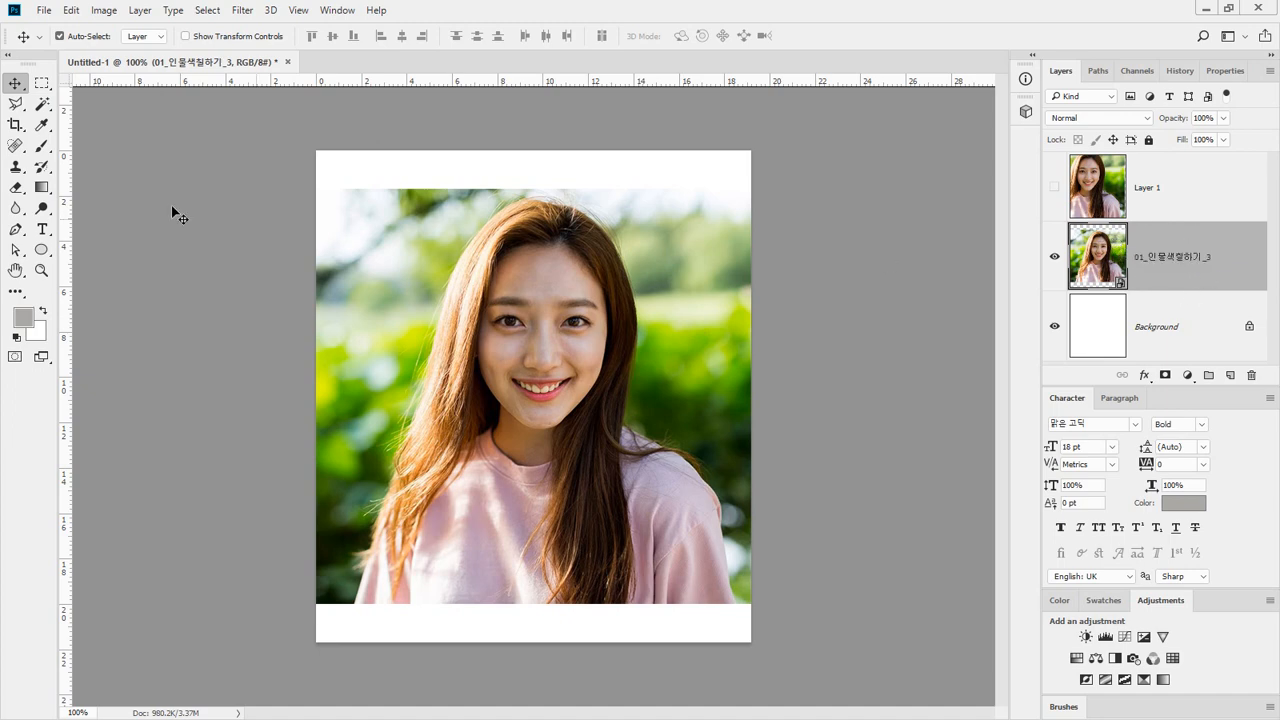
# Step: Try to paint and erase on the placed smart object with the Brush and Eraser tools, declining to rasterize it
pyautogui.click(42, 146)
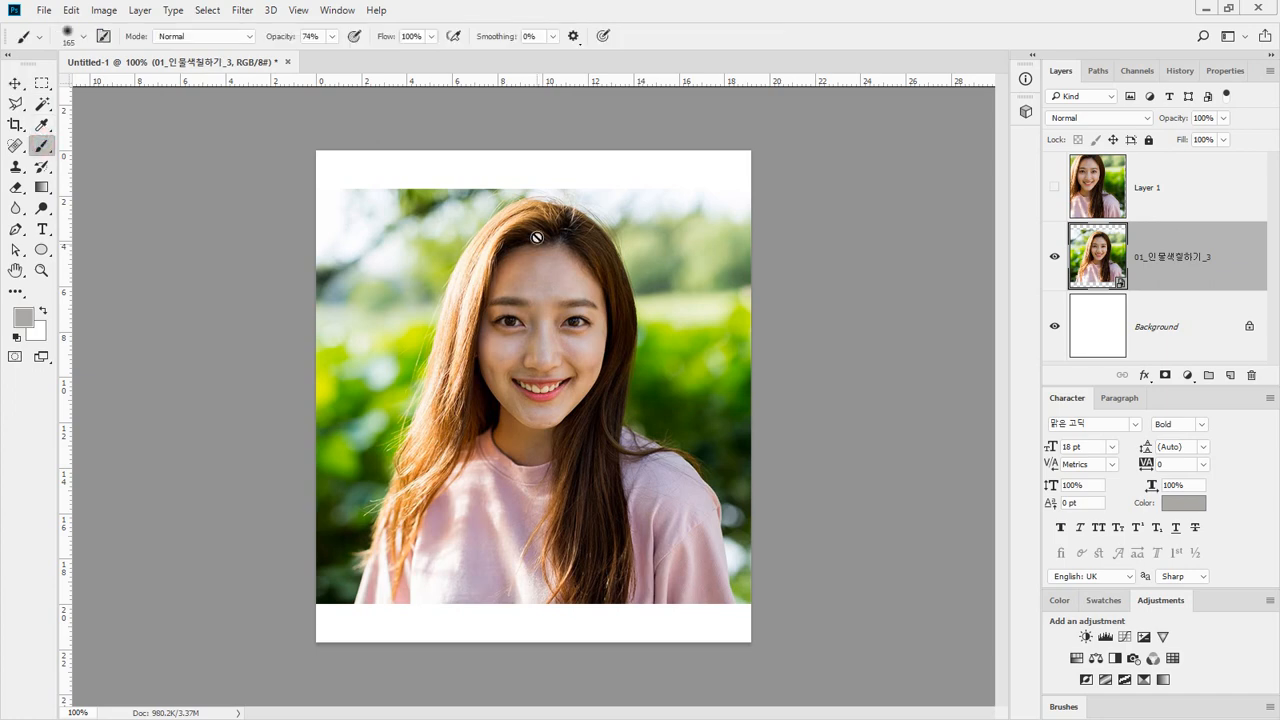
pyautogui.click(426, 240)
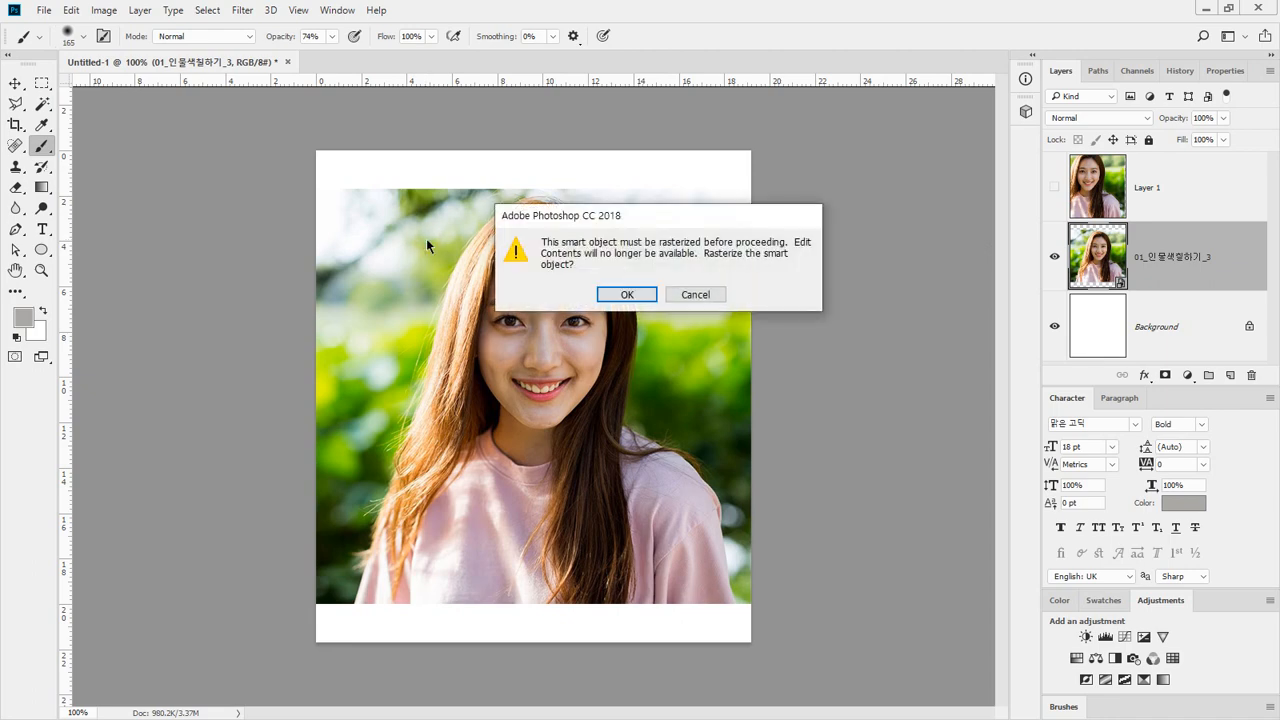
pyautogui.click(696, 294)
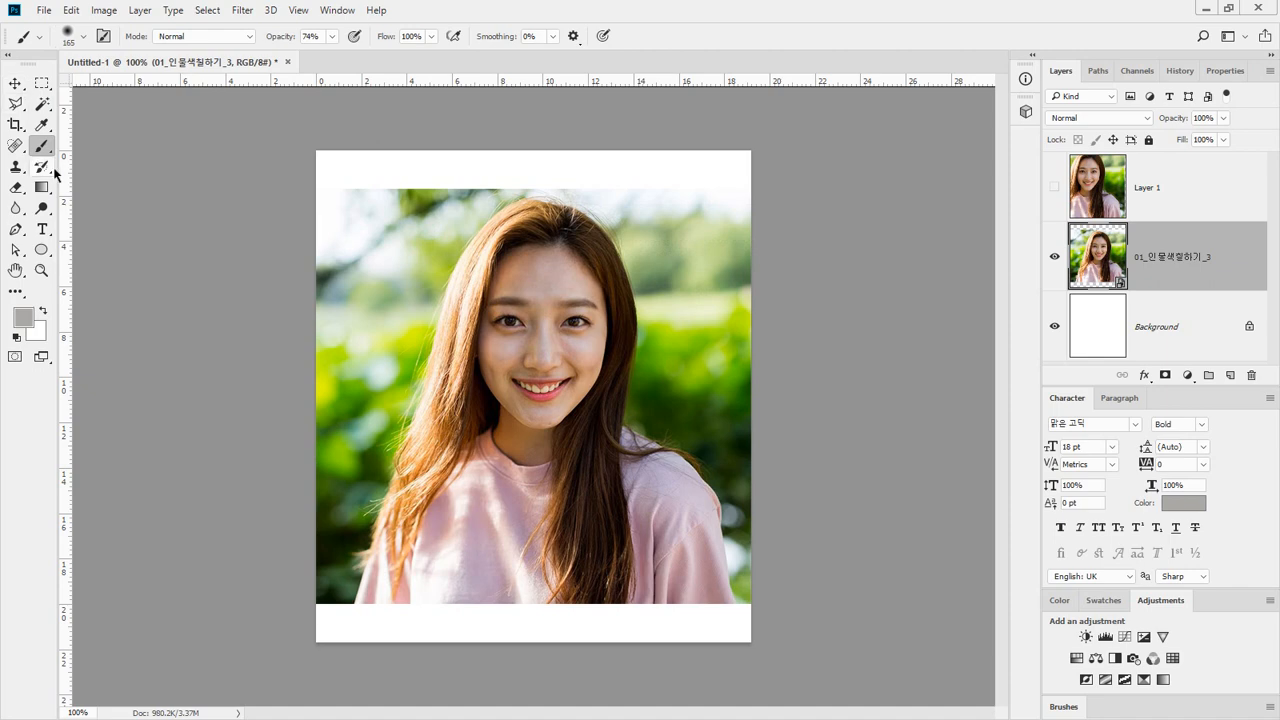
pyautogui.click(15, 187)
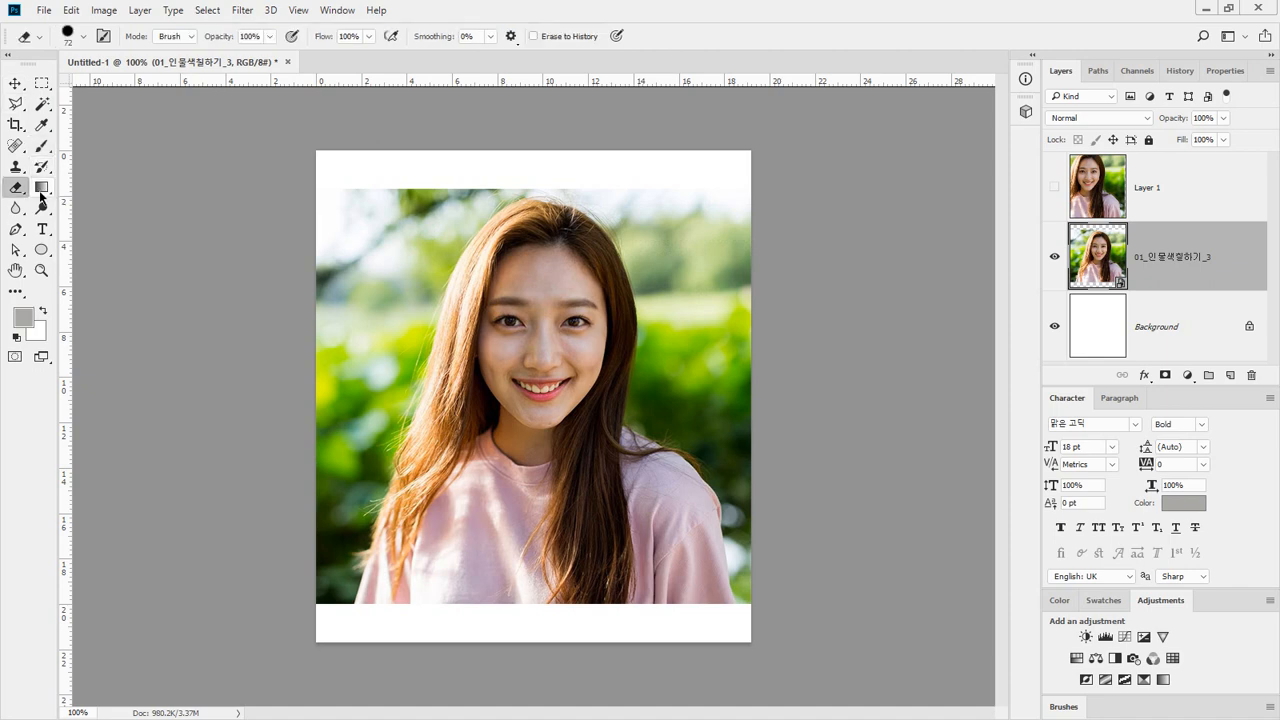
pyautogui.click(388, 267)
pyautogui.press('Escape')
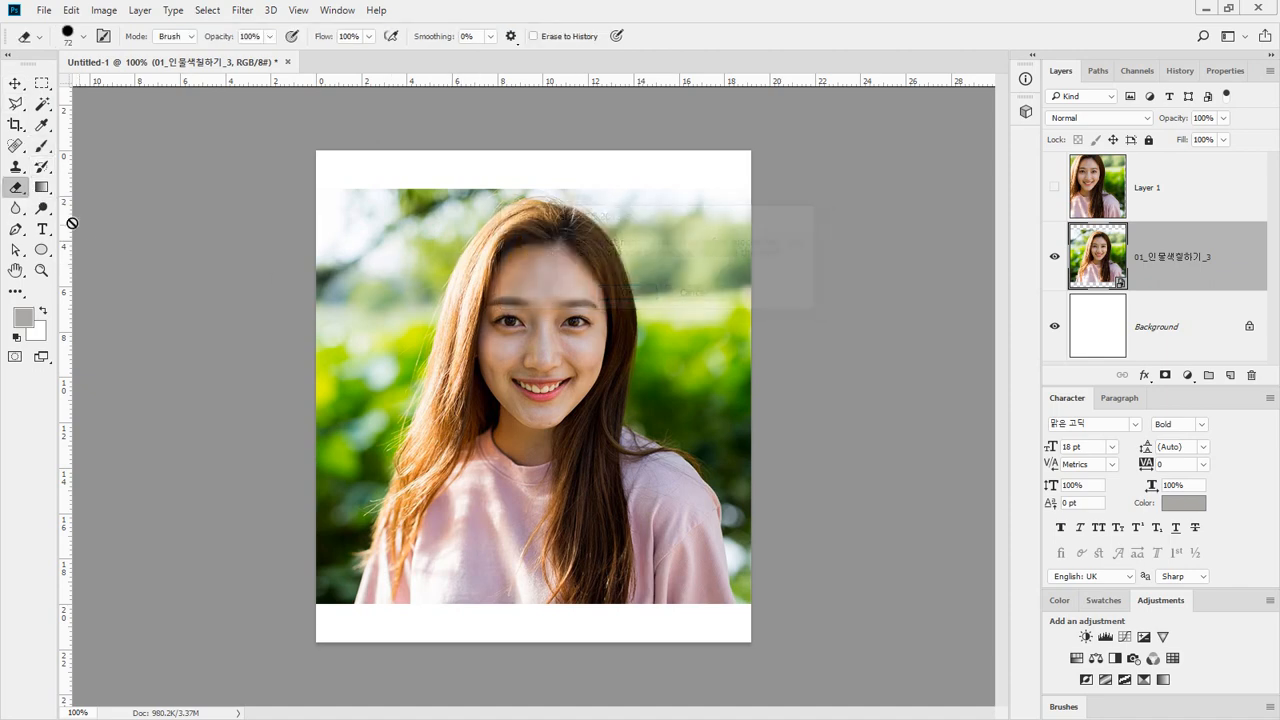
# Step: Check whether the Dodge, Blur and Gradient tools can be used on the placed smart object
pyautogui.click(42, 208)
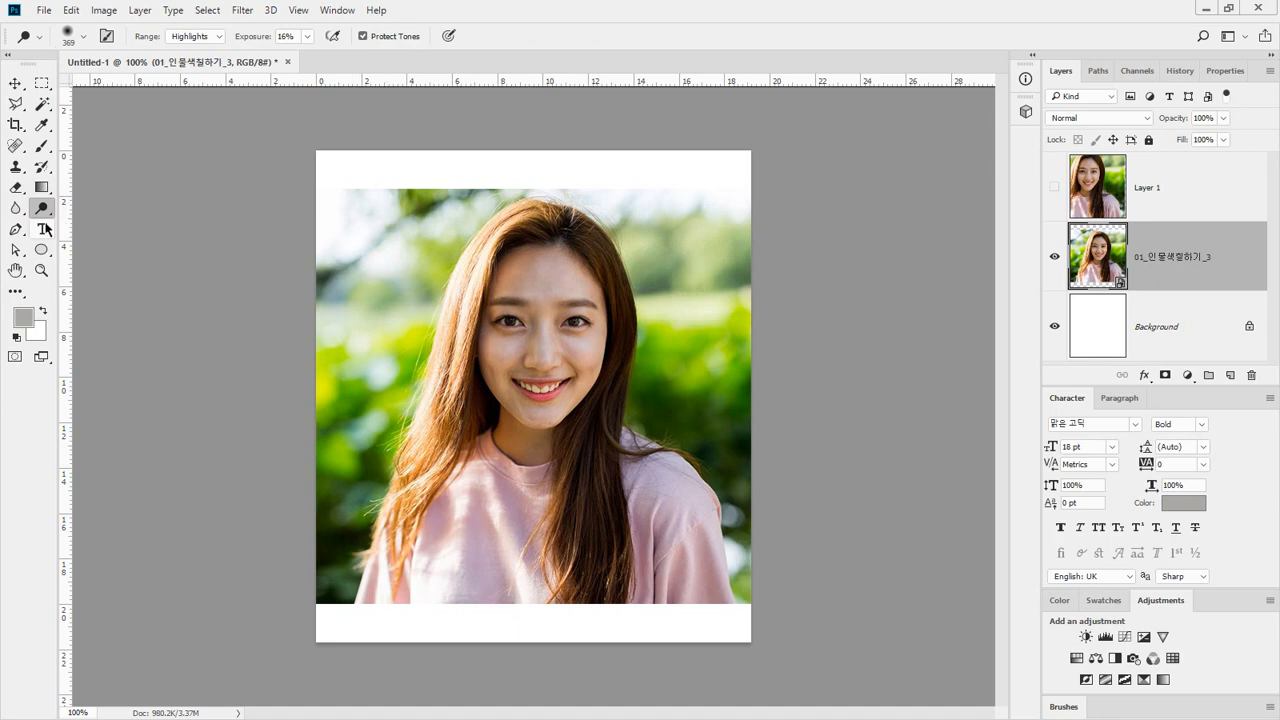
pyautogui.click(15, 207)
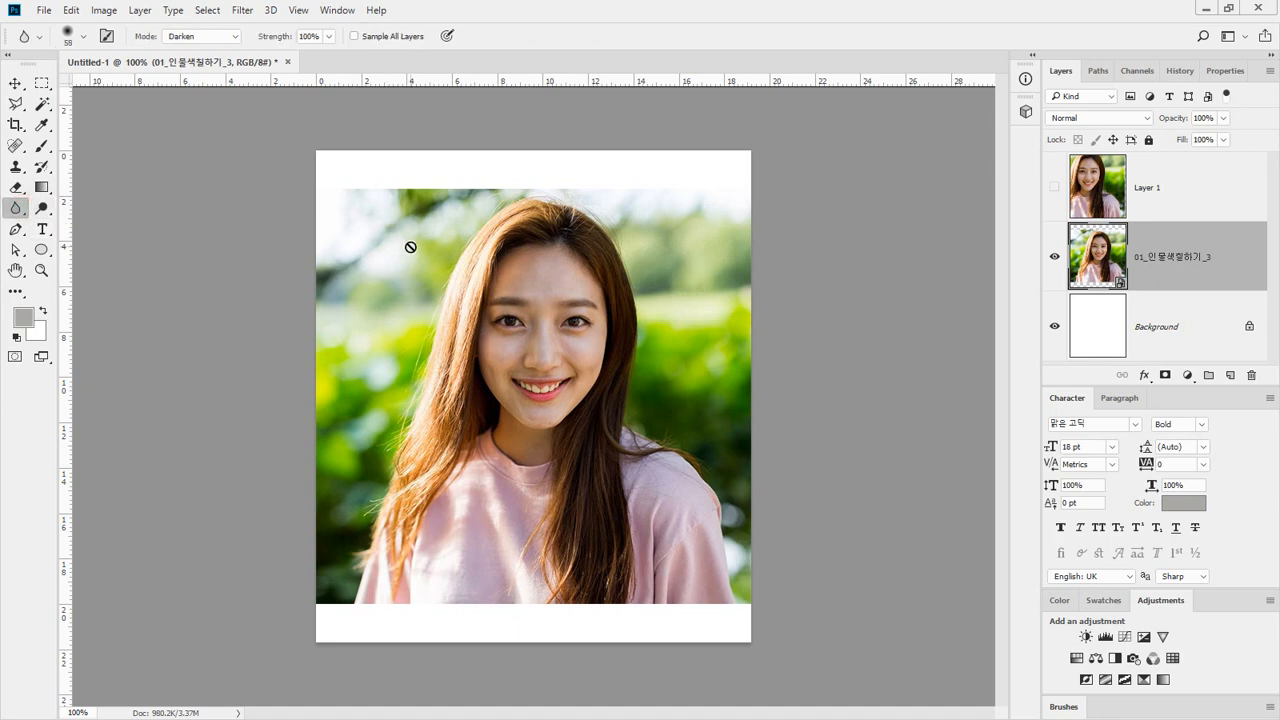
pyautogui.click(42, 187)
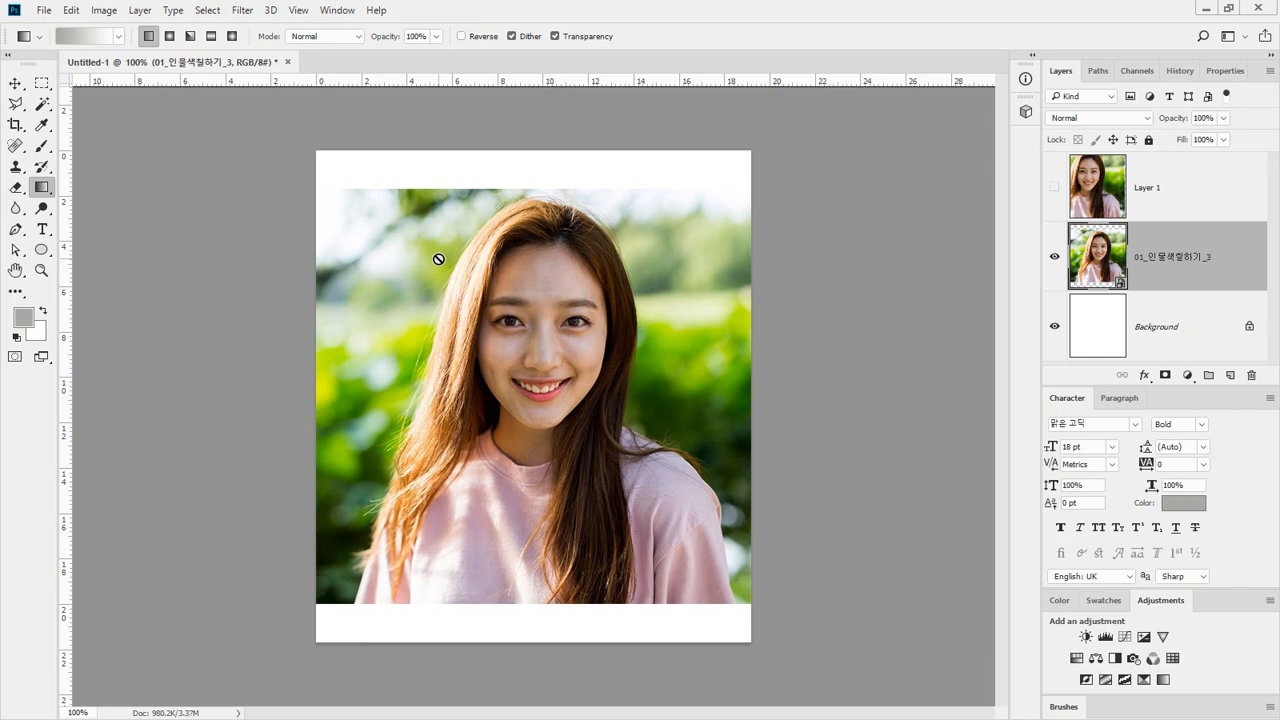
# Step: Show Layer 1 and move its portrait so the face sits near the middle of the canvas
pyautogui.click(1053, 188)
pyautogui.press('v')
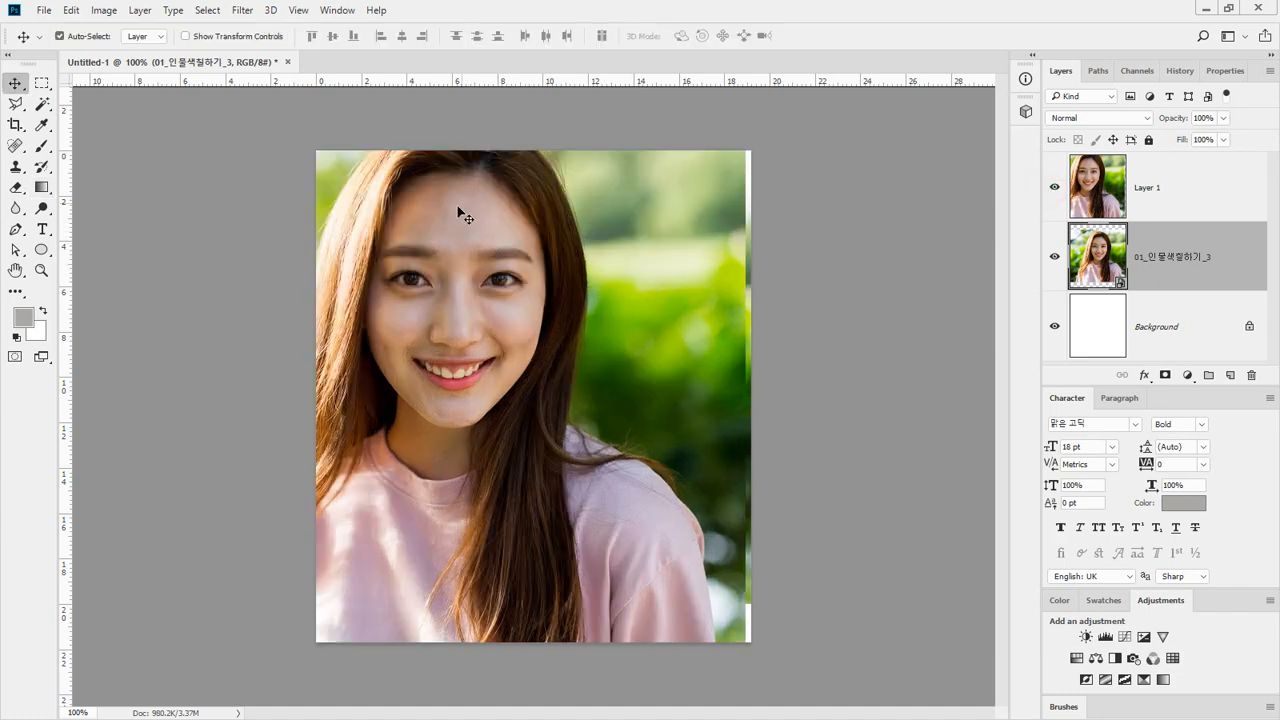
pyautogui.moveTo(436, 229)
pyautogui.mouseDown()
pyautogui.moveTo(491, 284)
pyautogui.moveTo(463, 286)
pyautogui.moveTo(551, 291)
pyautogui.moveTo(551, 278)
pyautogui.moveTo(554, 290)
pyautogui.mouseUp()
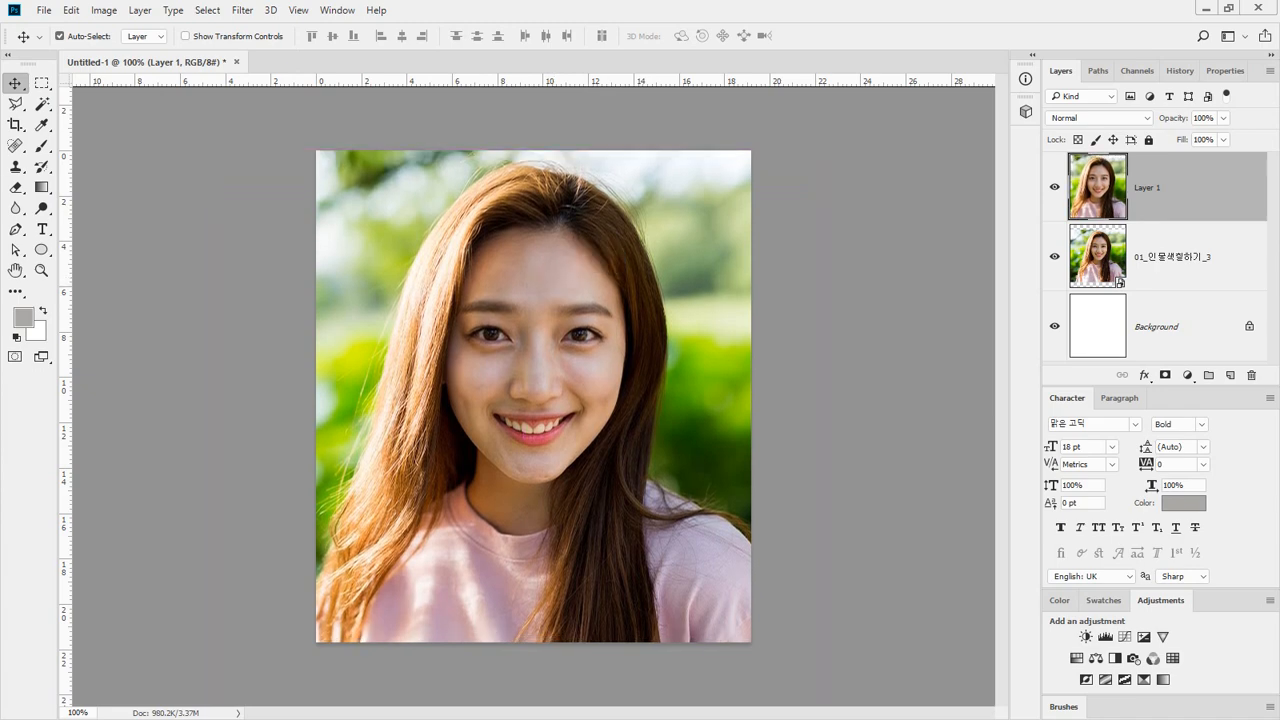
# Step: Paint with the Brush and erase with the Eraser over the face on Layer 1, undoing the strokes
pyautogui.click(42, 145)
pyautogui.moveTo(470, 200)
pyautogui.mouseDown()
pyautogui.moveTo(420, 430)
pyautogui.moveTo(571, 190)
pyautogui.moveTo(560, 236)
pyautogui.mouseUp()
pyautogui.hotkey('ctrl', 'z')
pyautogui.click(16, 187)
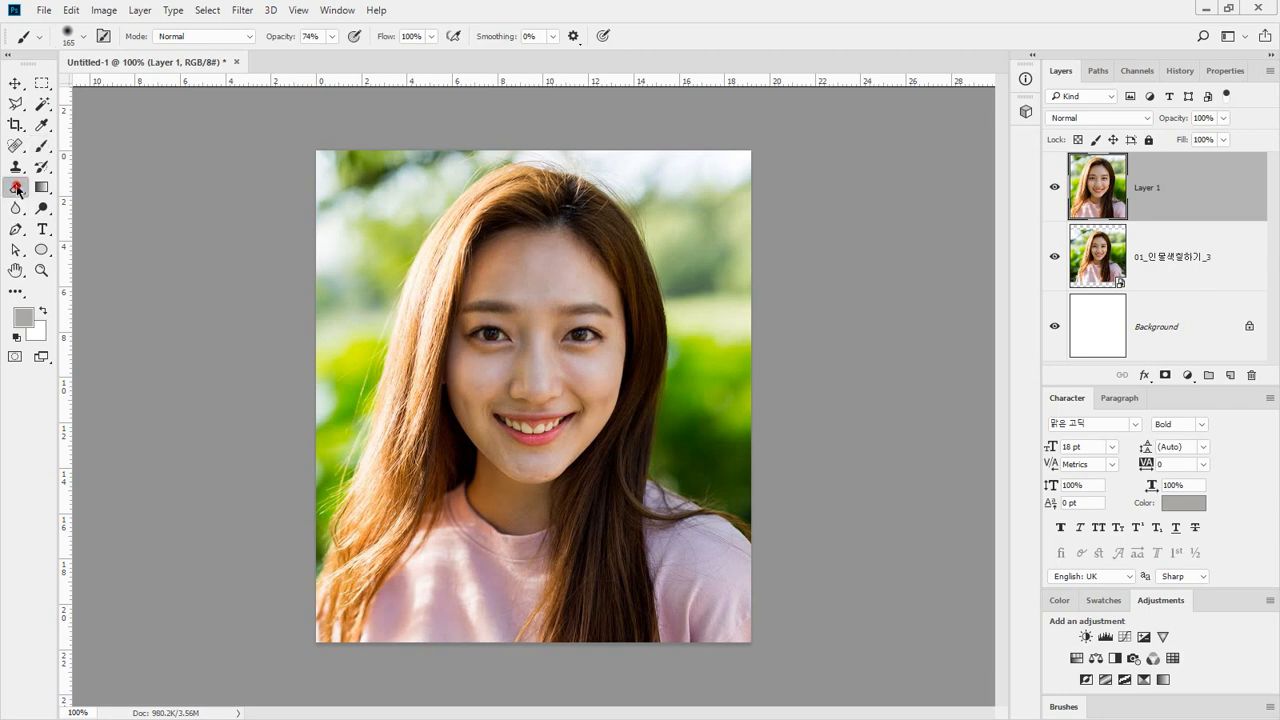
pyautogui.moveTo(470, 212)
pyautogui.mouseDown()
pyautogui.moveTo(457, 381)
pyautogui.moveTo(608, 191)
pyautogui.moveTo(596, 345)
pyautogui.moveTo(670, 191)
pyautogui.moveTo(630, 360)
pyautogui.mouseUp()
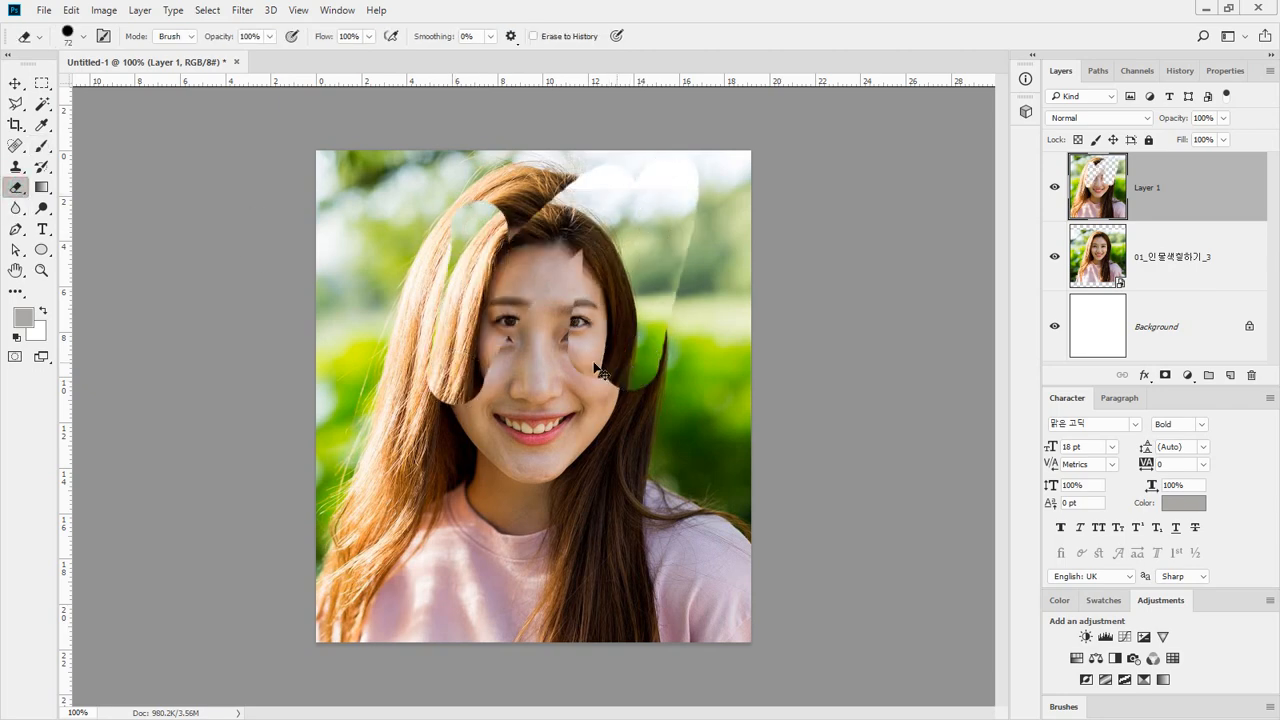
pyautogui.hotkey('ctrl', 'z')
pyautogui.hotkey('ctrl', 'z')
pyautogui.hotkey('ctrl', 'z')
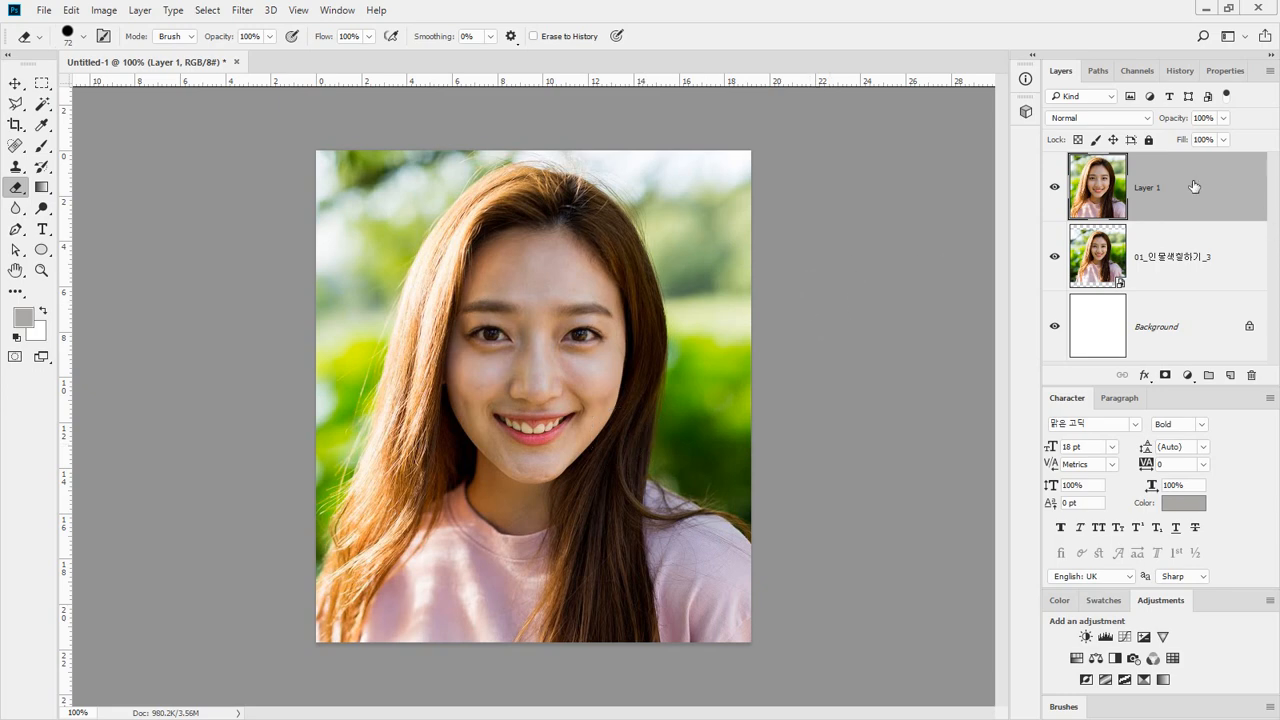
pyautogui.moveTo(925, 177)
pyautogui.mouseDown()
pyautogui.moveTo(1013, 184)
pyautogui.moveTo(997, 172)
pyautogui.moveTo(990, 212)
pyautogui.mouseUp()
pyautogui.moveTo(952, 278)
pyautogui.mouseDown()
pyautogui.moveTo(1013, 258)
pyautogui.moveTo(979, 253)
pyautogui.moveTo(1010, 282)
pyautogui.mouseUp()
pyautogui.press('Escape')
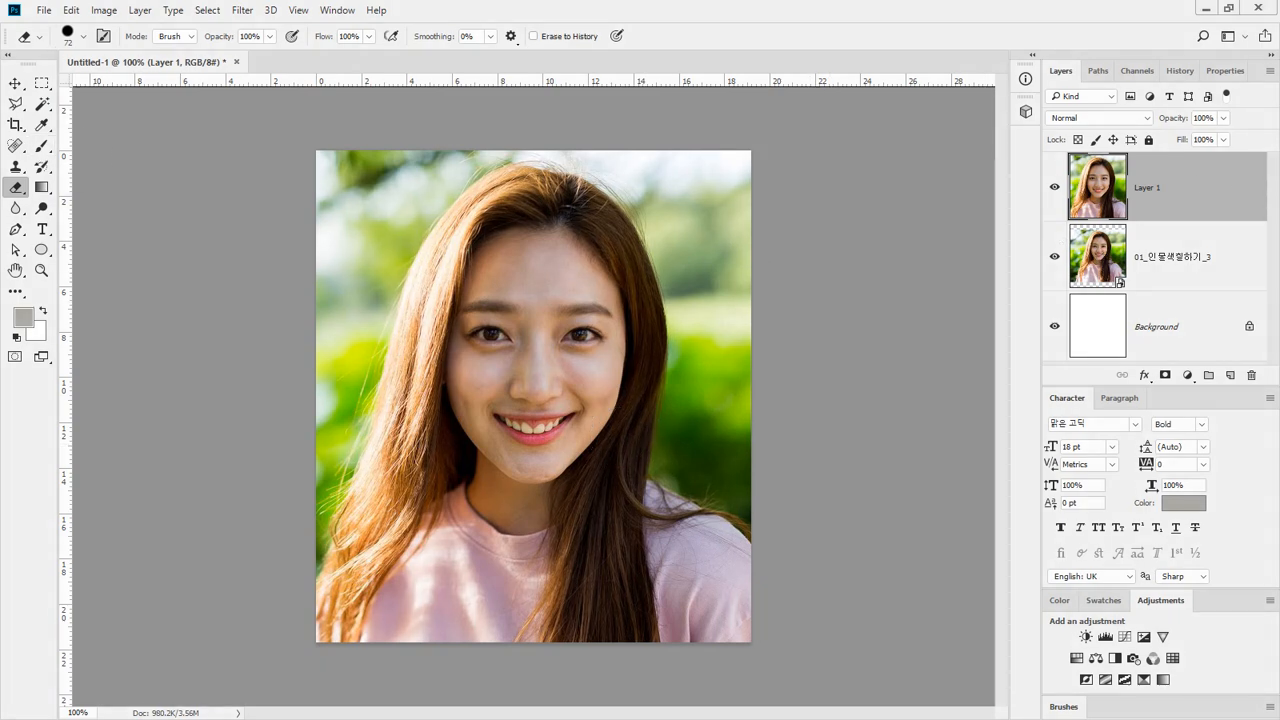
# Step: Delete Layer 1 and the placed portrait layer, and add a new empty layer above the Background
pyautogui.moveTo(1231, 187); pyautogui.dragTo(1250, 375)
pyautogui.moveTo(1212, 222); pyautogui.dragTo(1251, 375)
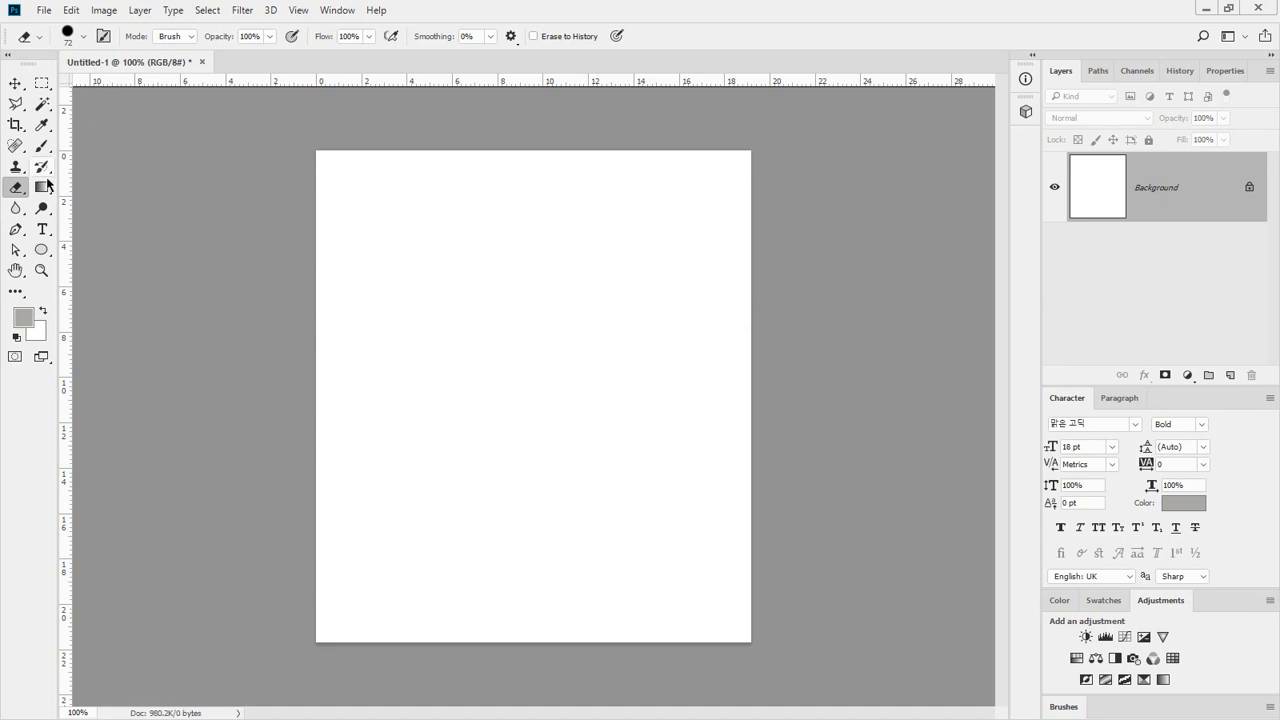
pyautogui.click(1231, 375)
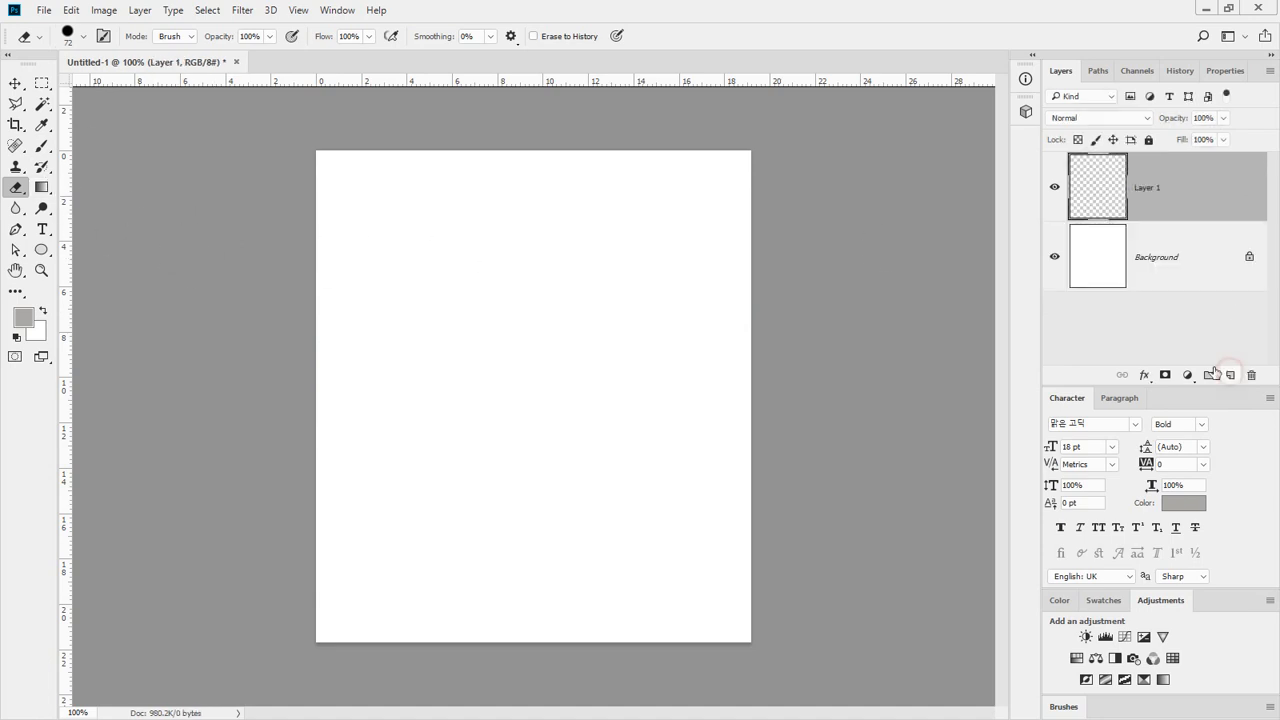
# Step: Draw a circular selection about 2 cm across, left of the canvas centre, with the Elliptical Marquee tool
pyautogui.click(42, 83)
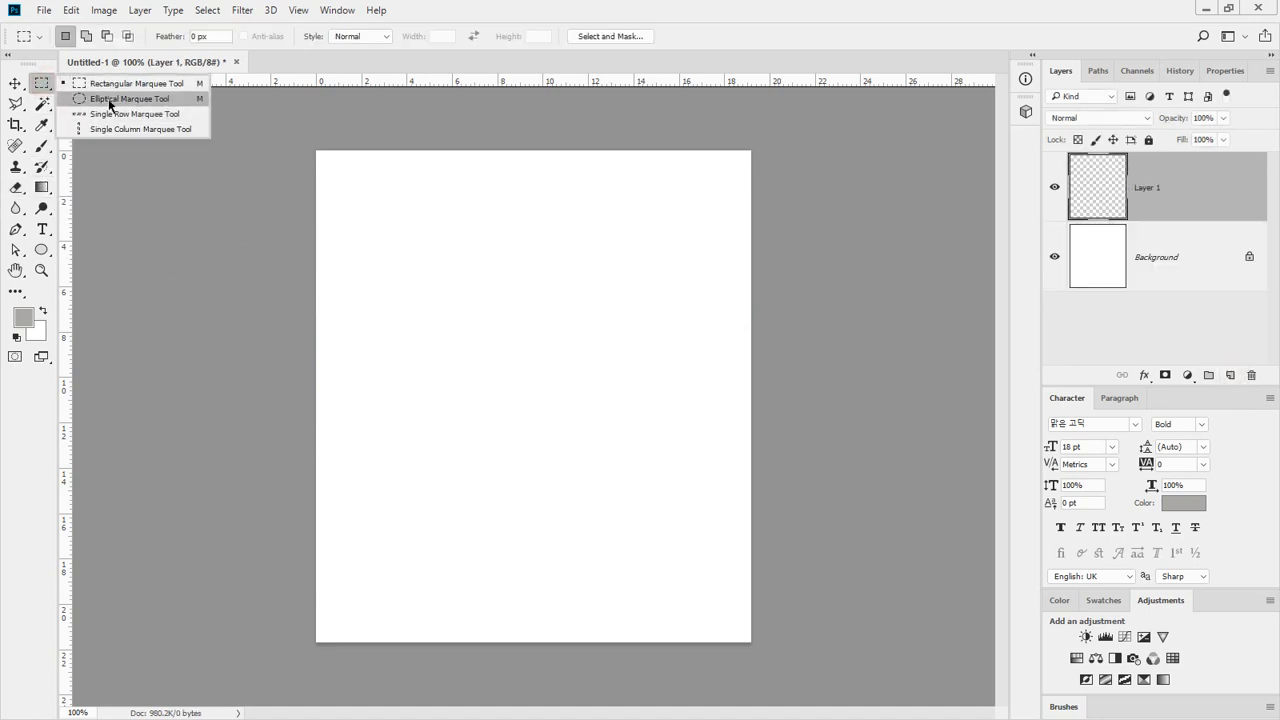
pyautogui.click(80, 99)
pyautogui.moveTo(439, 364); pyautogui.dragTo(530, 416)
pyautogui.click(538, 417)
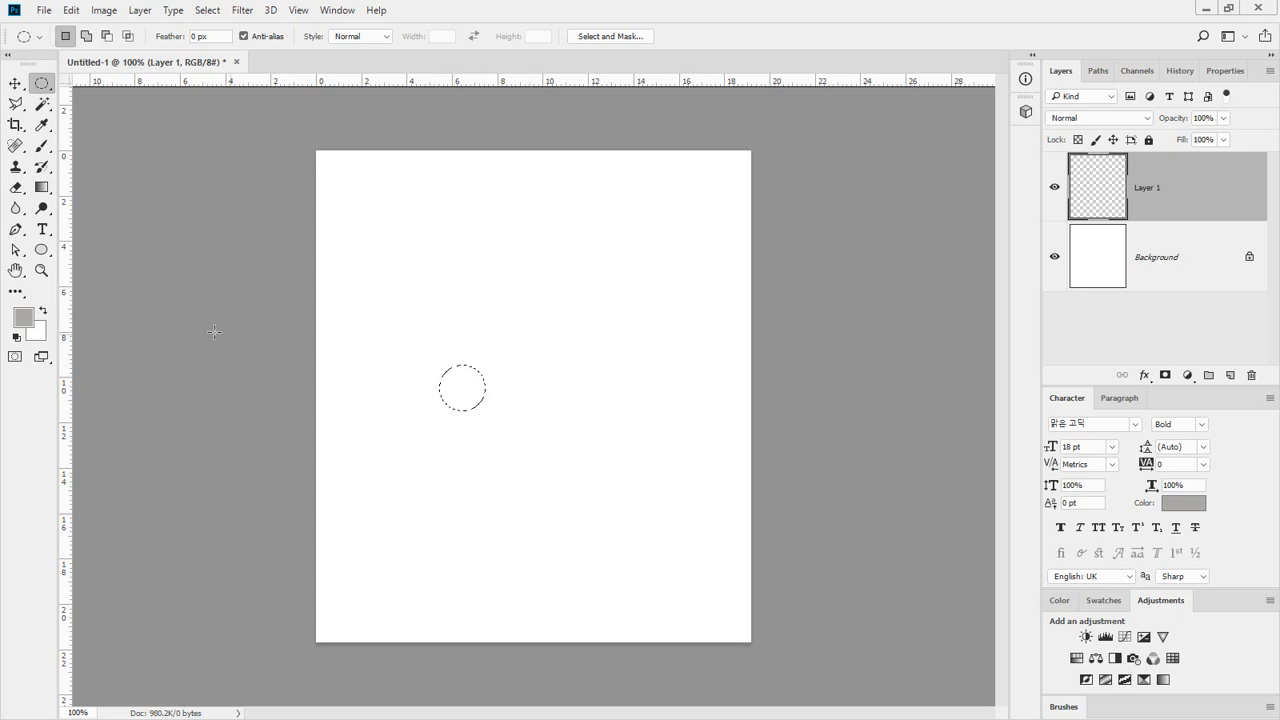
# Step: Set the foreground colour to red (ff0000) and fill the circular selection with it on Layer 1
pyautogui.press('d')
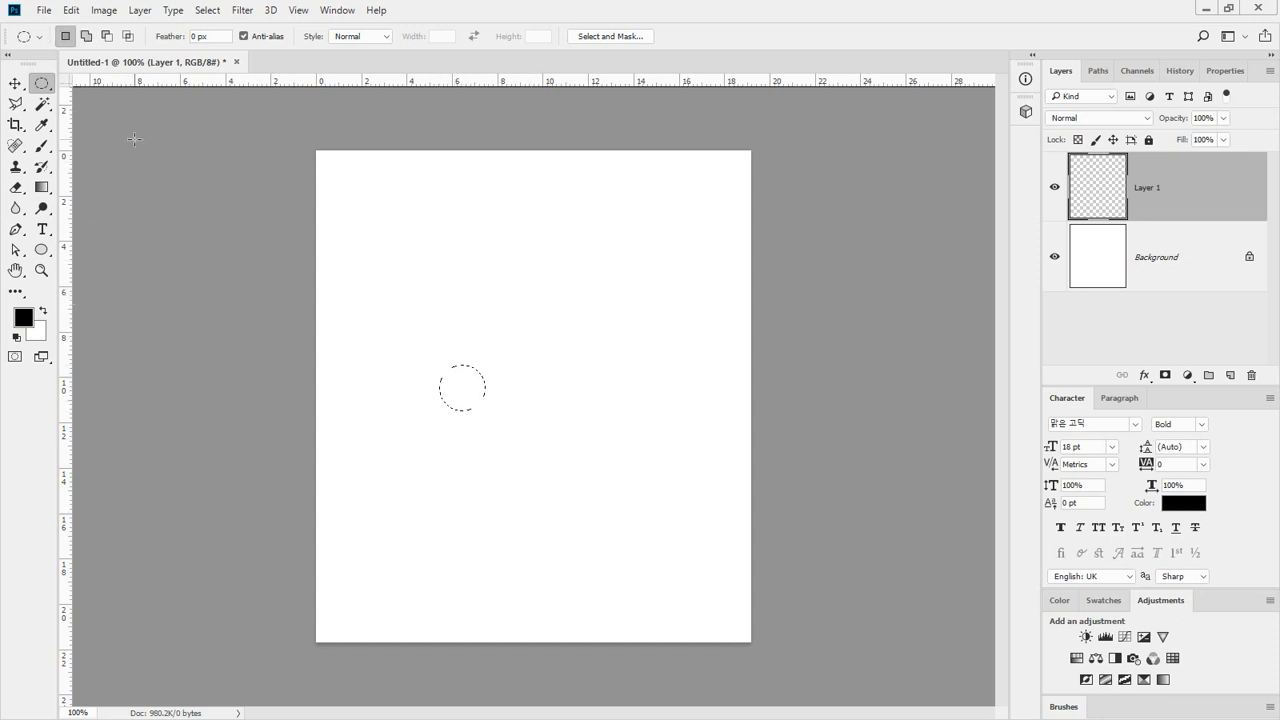
pyautogui.click(22, 317)
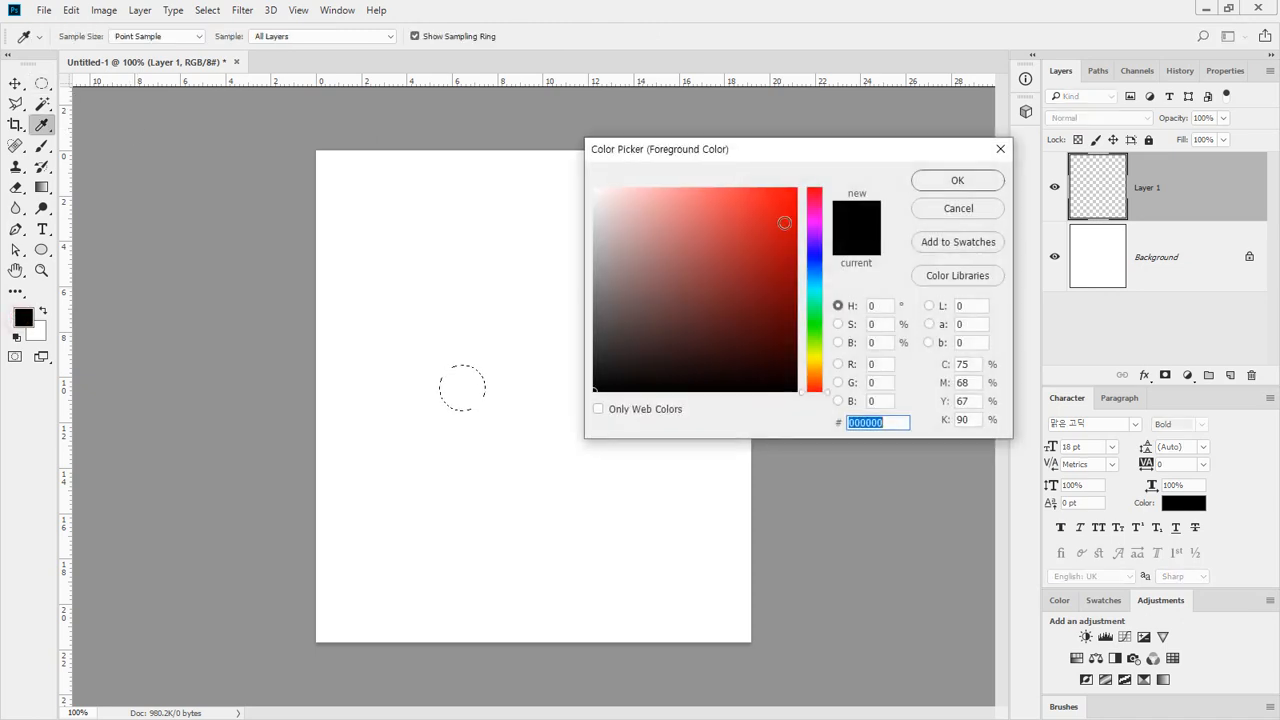
pyautogui.write('ff0000')
pyautogui.click(955, 179)
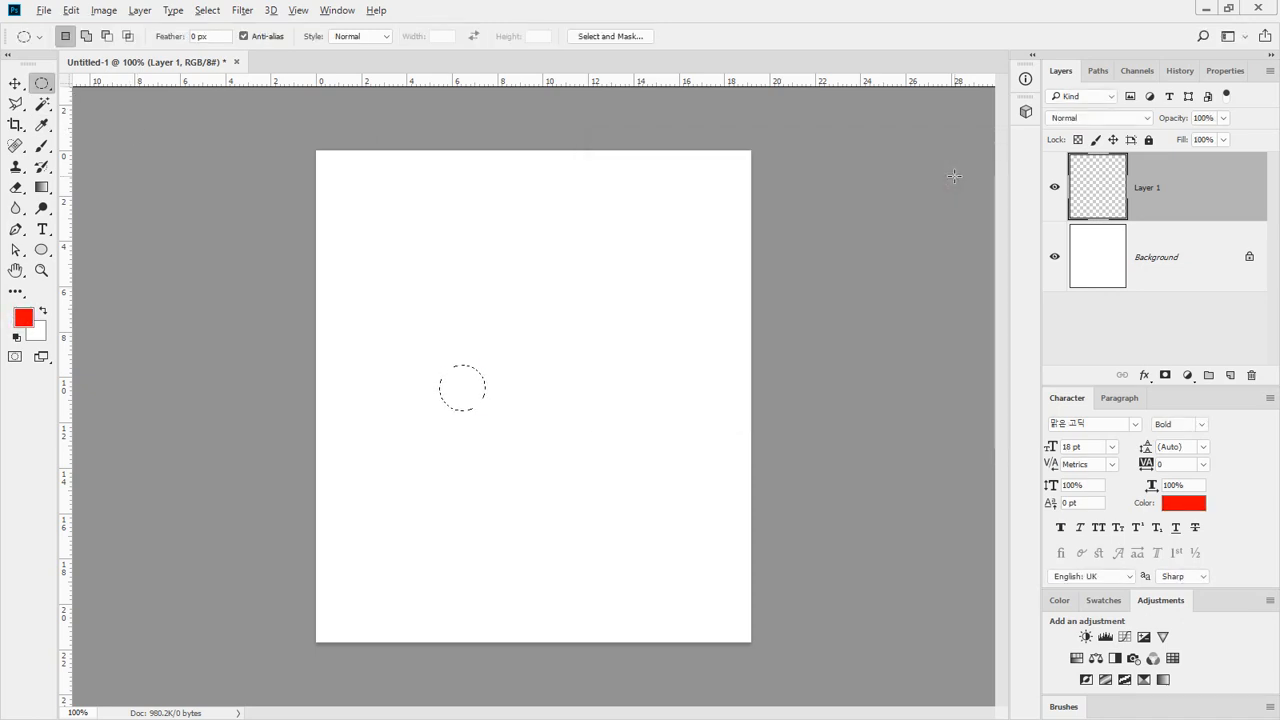
pyautogui.hotkey('alt', 'BackSpace')
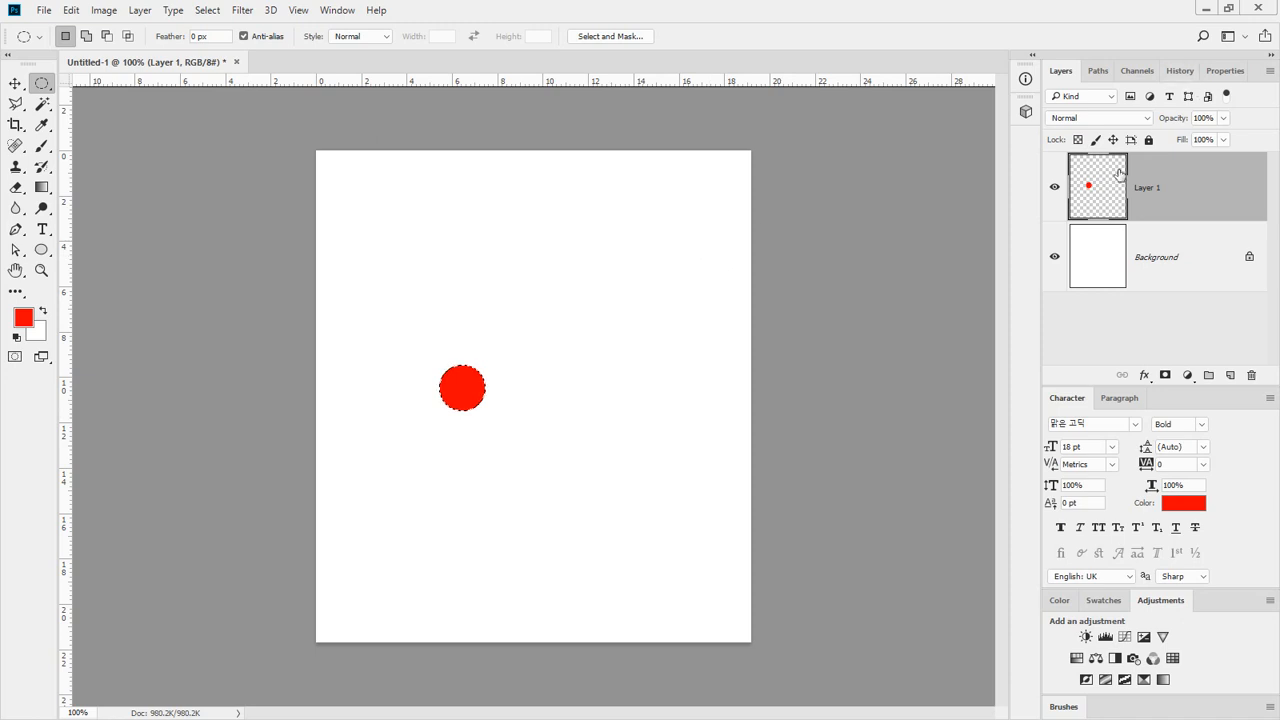
# Step: Duplicate the red circle's layer, move the copy about 5.4 cm to the right, and clear the selection
pyautogui.moveTo(1120, 172); pyautogui.dragTo(1230, 375)
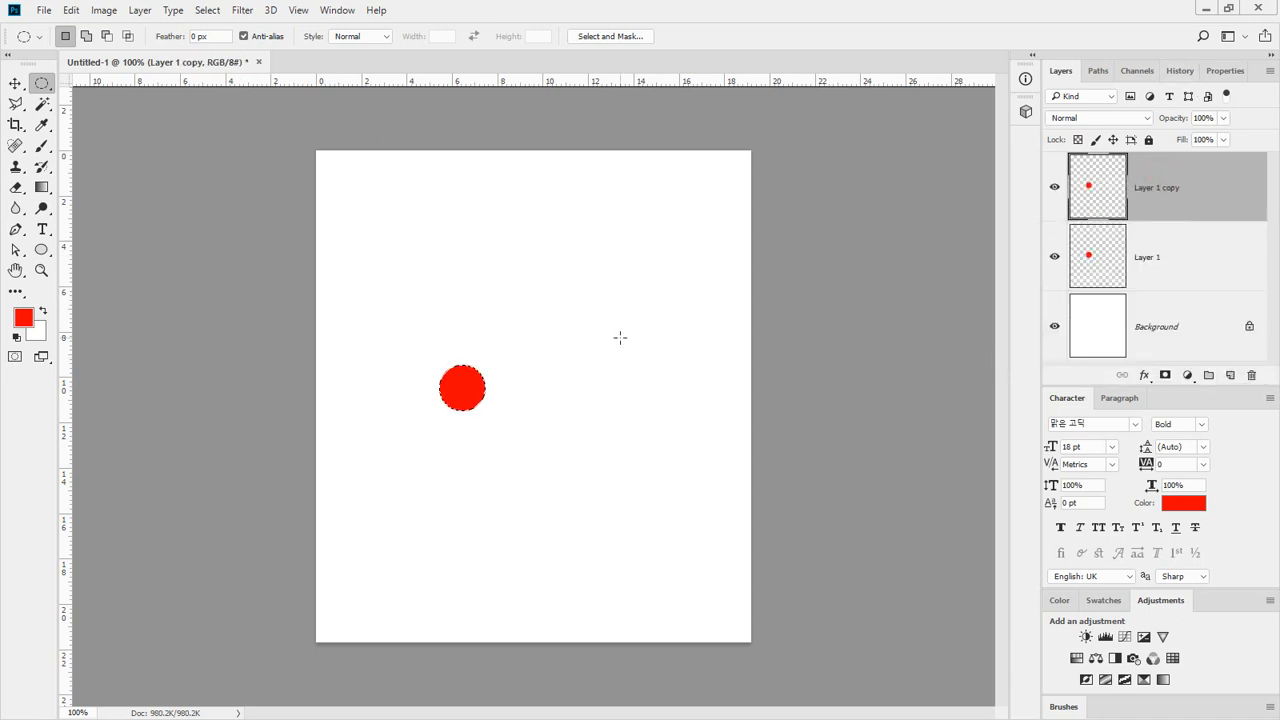
pyautogui.press('v')
pyautogui.moveTo(470, 394); pyautogui.dragTo(593, 394)
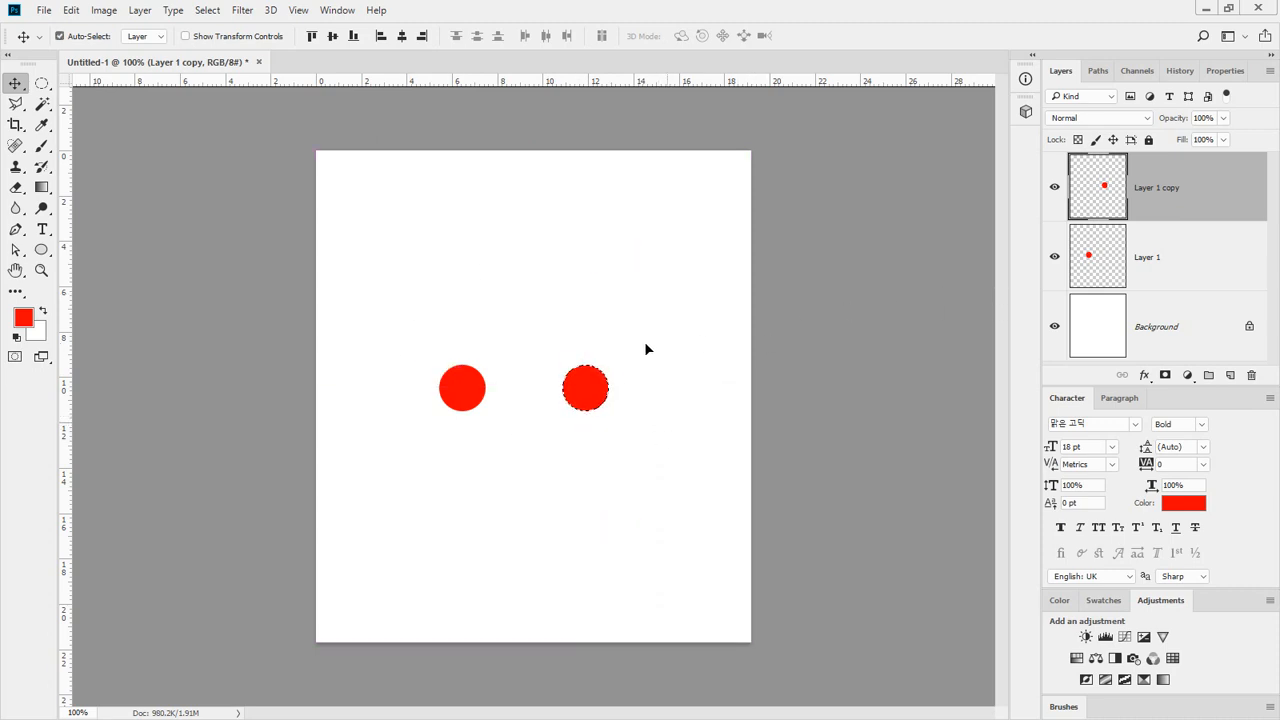
pyautogui.hotkey('ctrl', 'd')
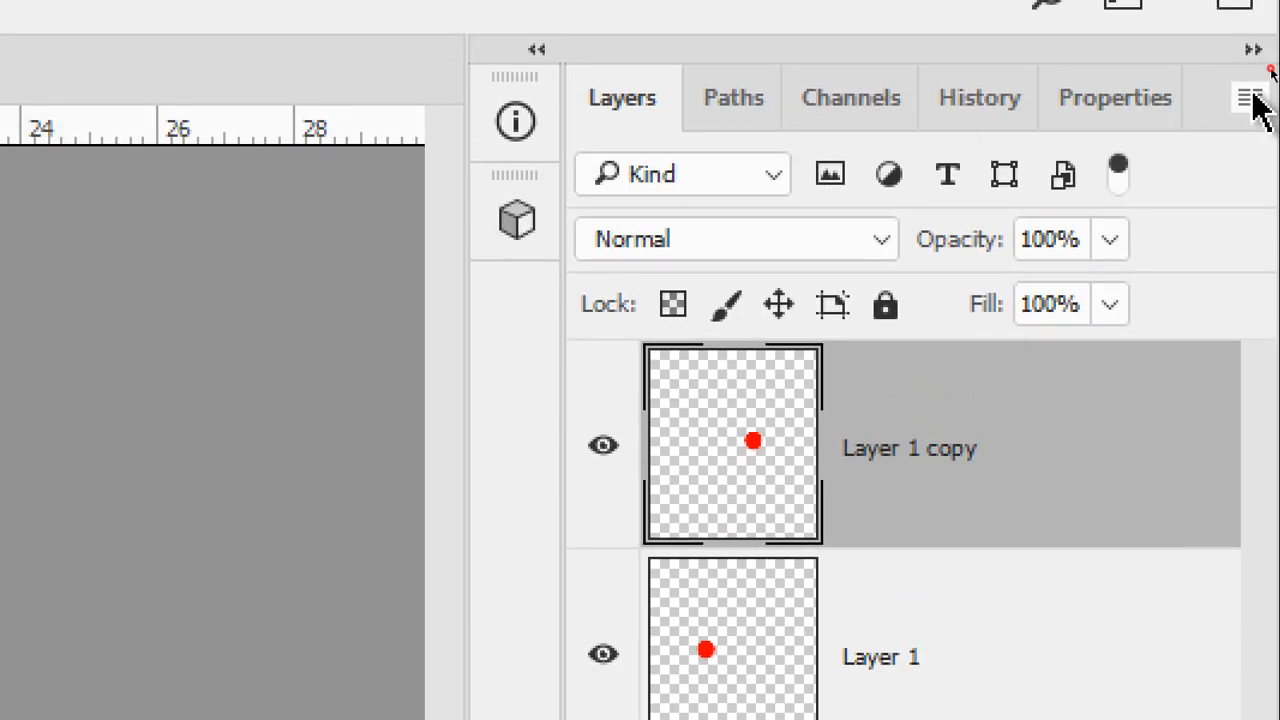
# Step: Convert Layer 1 copy to a smart object
pyautogui.click(1252, 99)
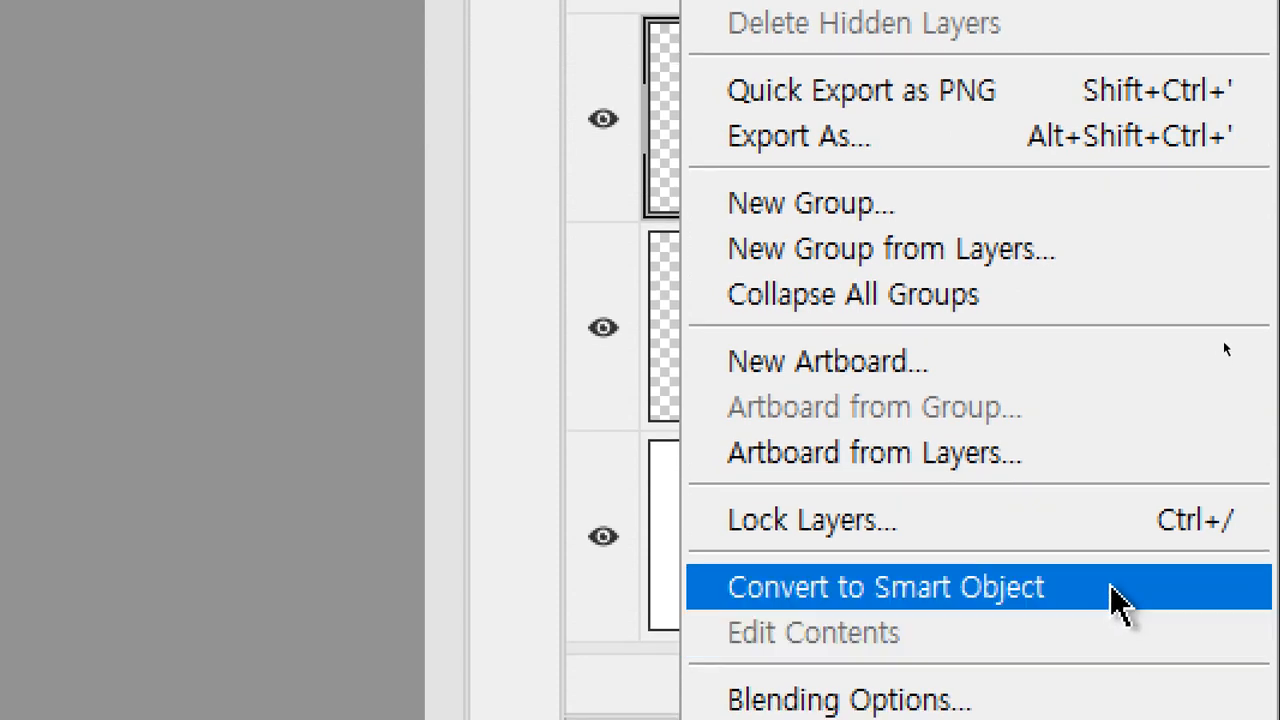
pyautogui.click(1115, 596)
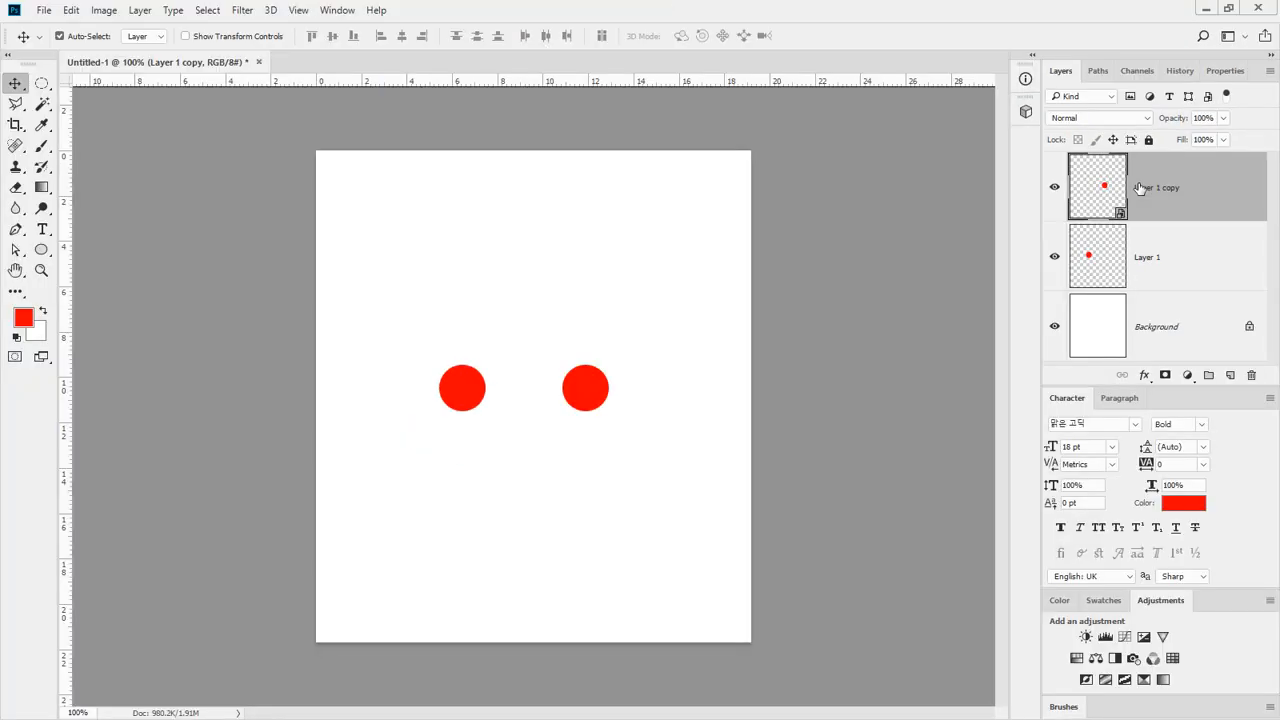
pyautogui.hotkey('ctrl', '2')
pyautogui.moveTo(385, 349); pyautogui.dragTo(430, 366)
pyautogui.moveTo(650, 366)
pyautogui.mouseDown()
pyautogui.moveTo(640, 342)
pyautogui.moveTo(617, 366)
pyautogui.moveTo(634, 374)
pyautogui.mouseUp()
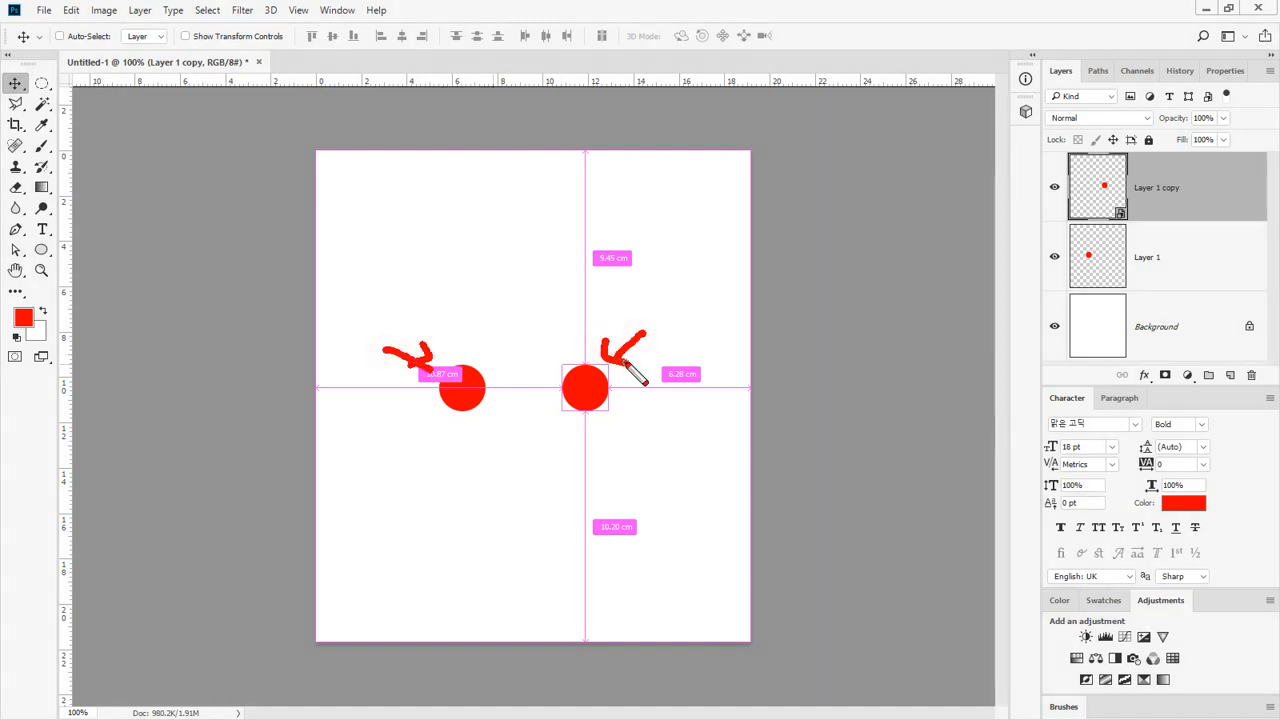
pyautogui.press('Escape')
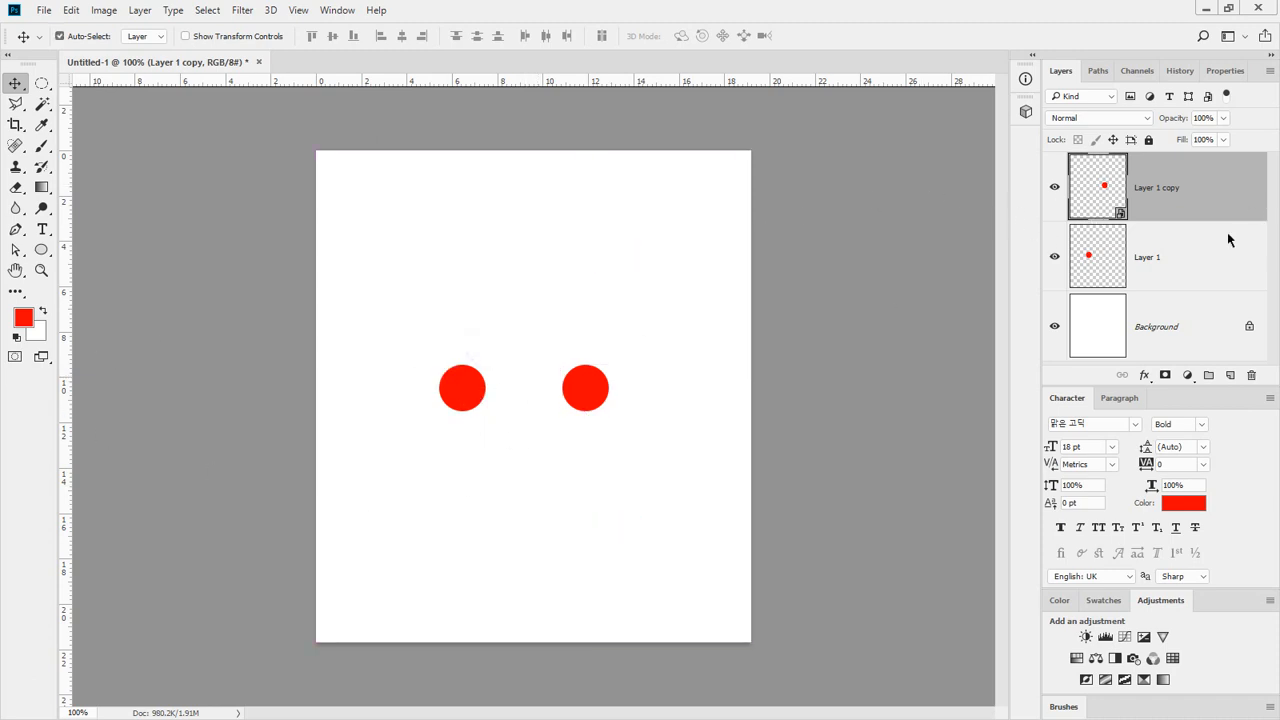
# Step: Enlarge the Layer 1 circle around its centre to about 8 cm across with Free Transform
pyautogui.click(1125, 253)
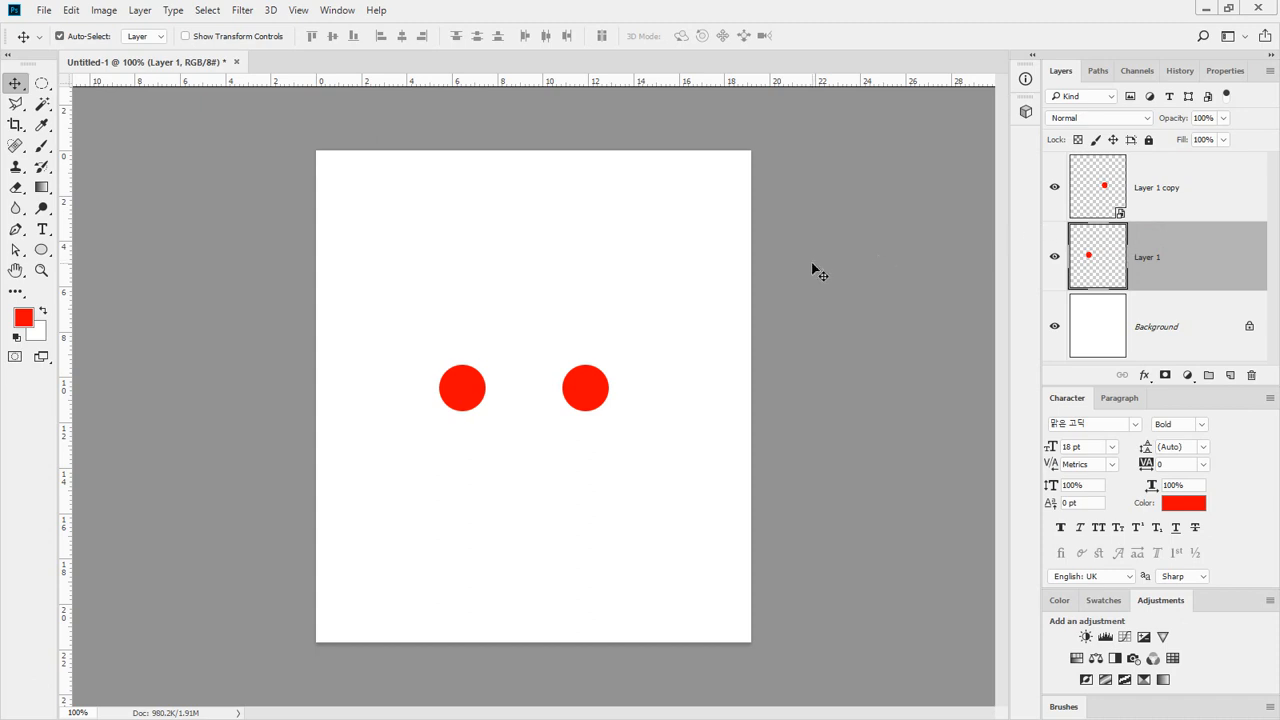
pyautogui.hotkey('ctrl', 't')
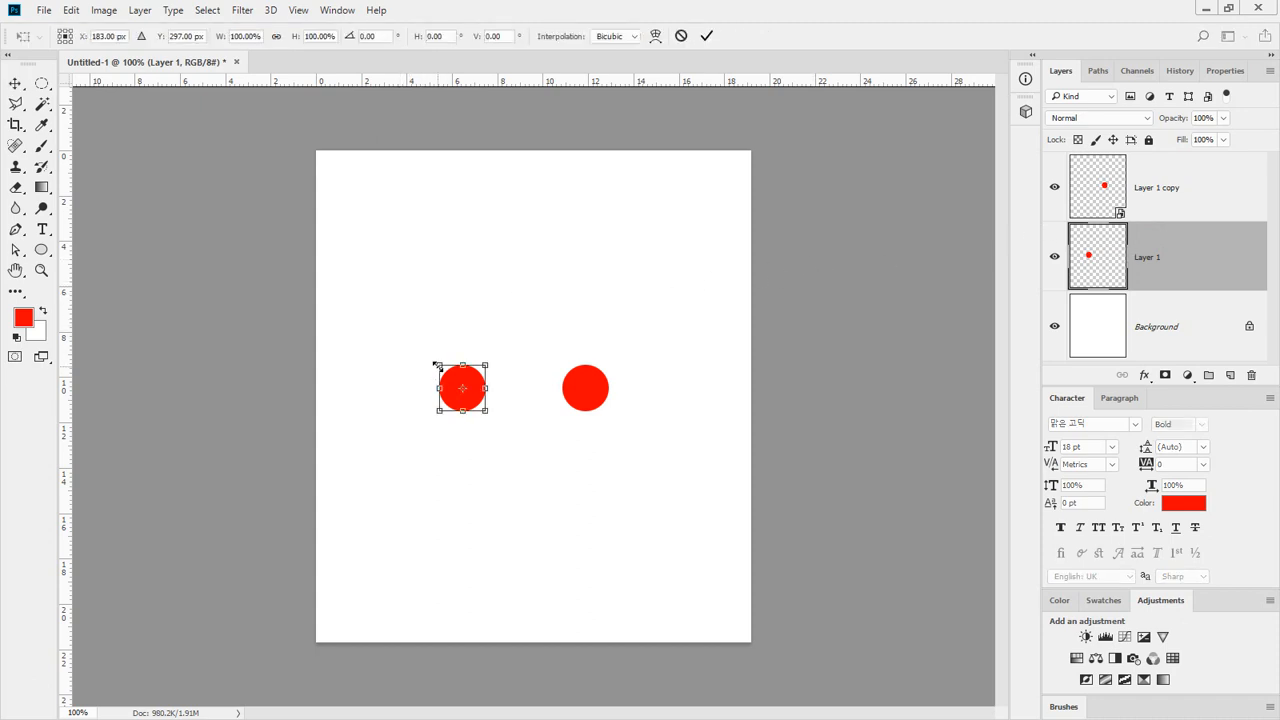
pyautogui.moveTo(436, 364); pyautogui.dragTo(374, 290)
pyautogui.press('Return')
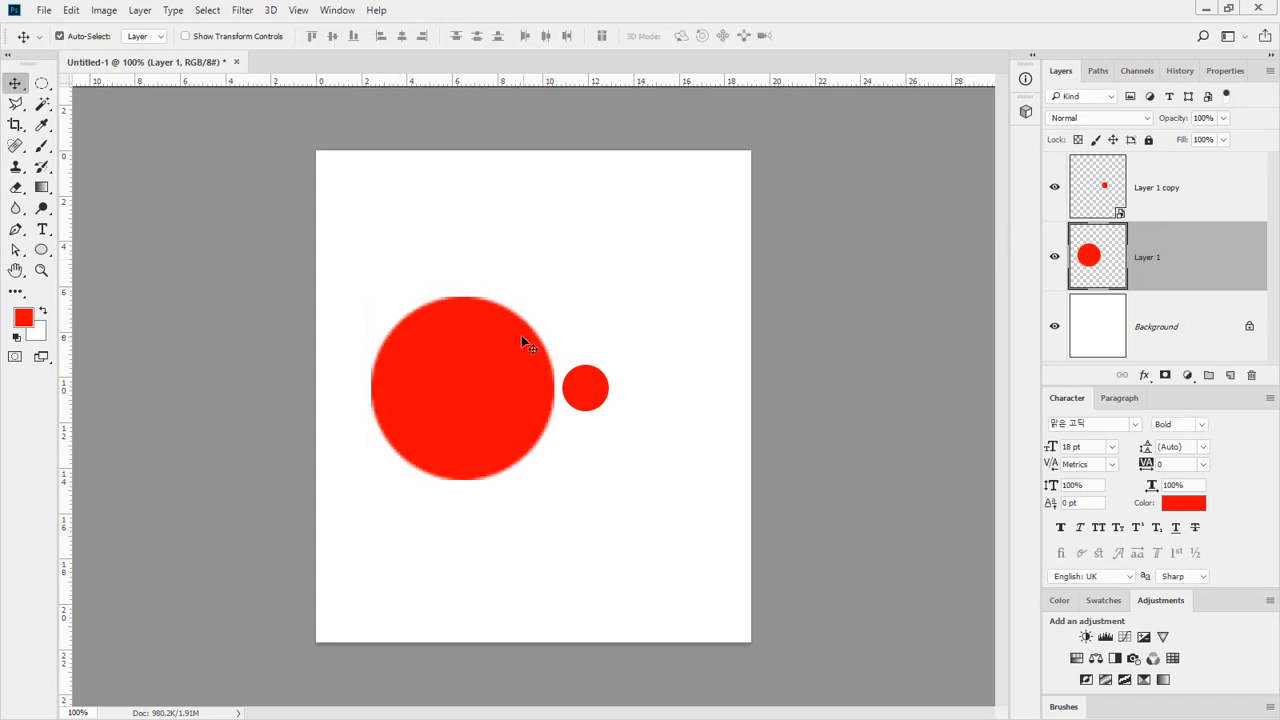
# Step: Enlarge the Layer 1 copy smart object around its centre to about 8 cm across and compare the edges of both circles
pyautogui.scroll(5, 521, 335)
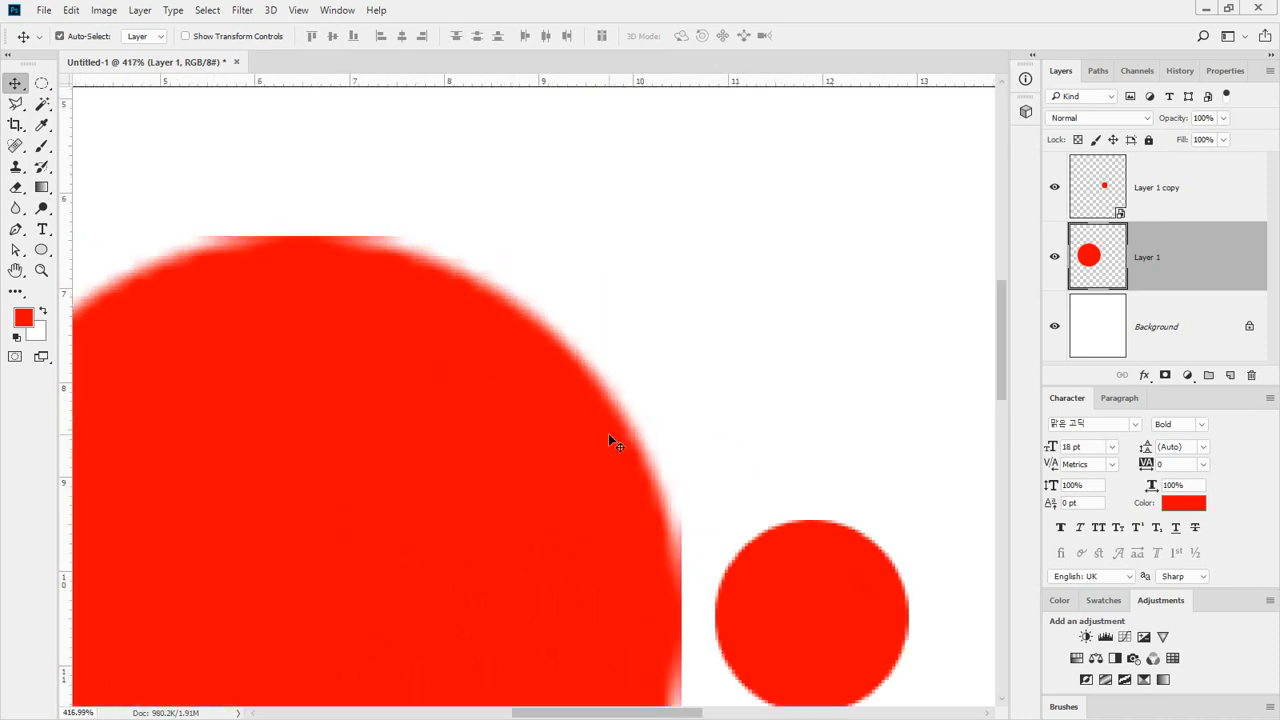
pyautogui.click(1186, 190)
pyautogui.moveTo(769, 487); pyautogui.dragTo(423, 337)
pyautogui.hotkey('ctrl', 't')
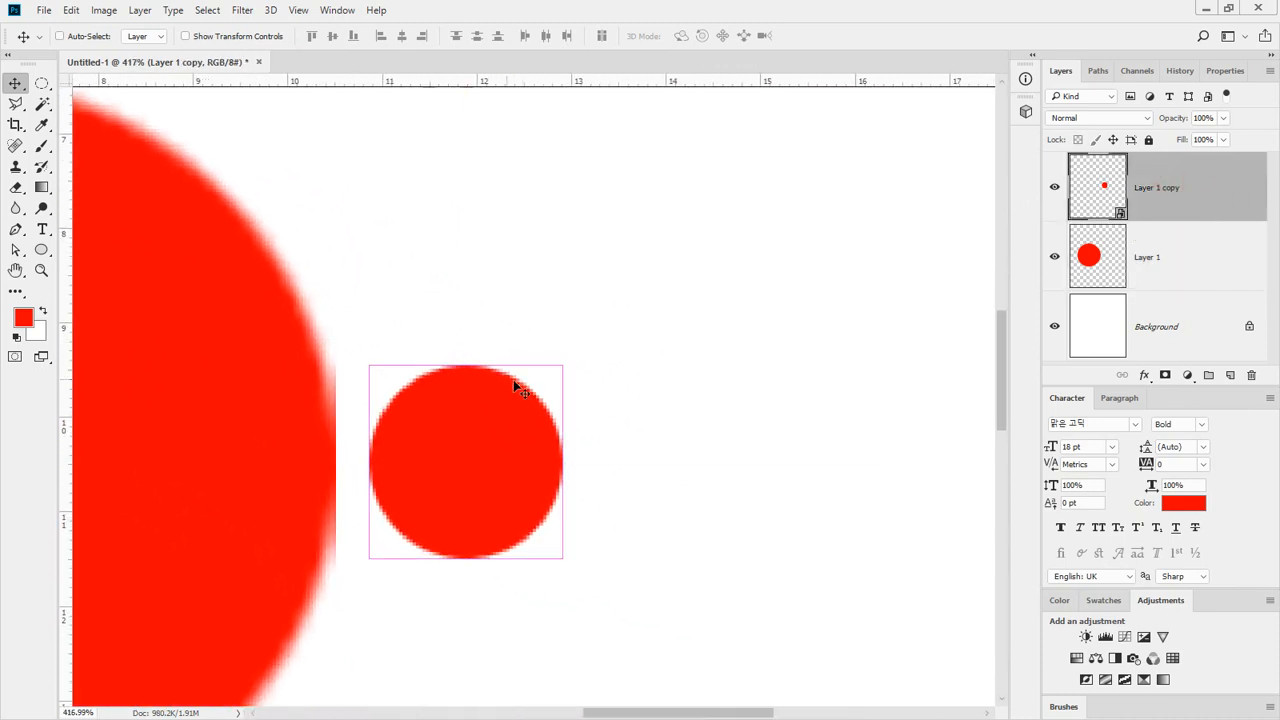
pyautogui.moveTo(563, 368); pyautogui.dragTo(918, 180)
pyautogui.press('Return')
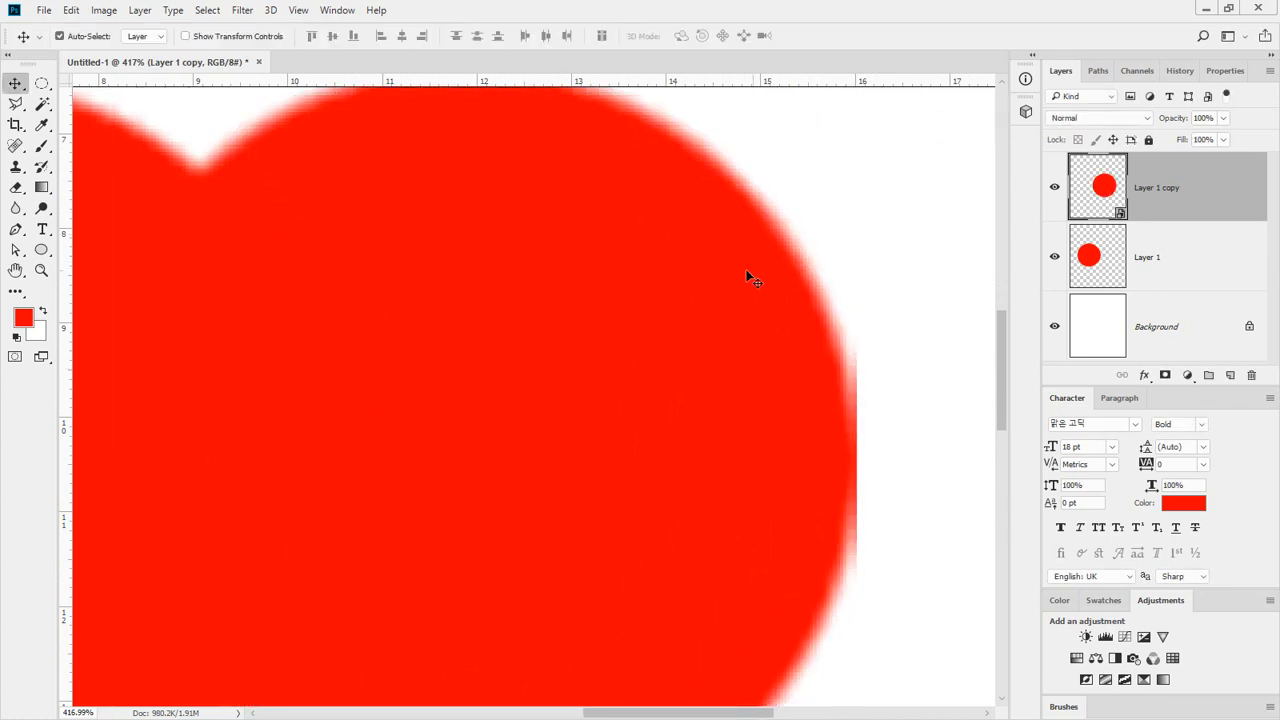
pyautogui.moveTo(470, 220); pyautogui.dragTo(657, 410)
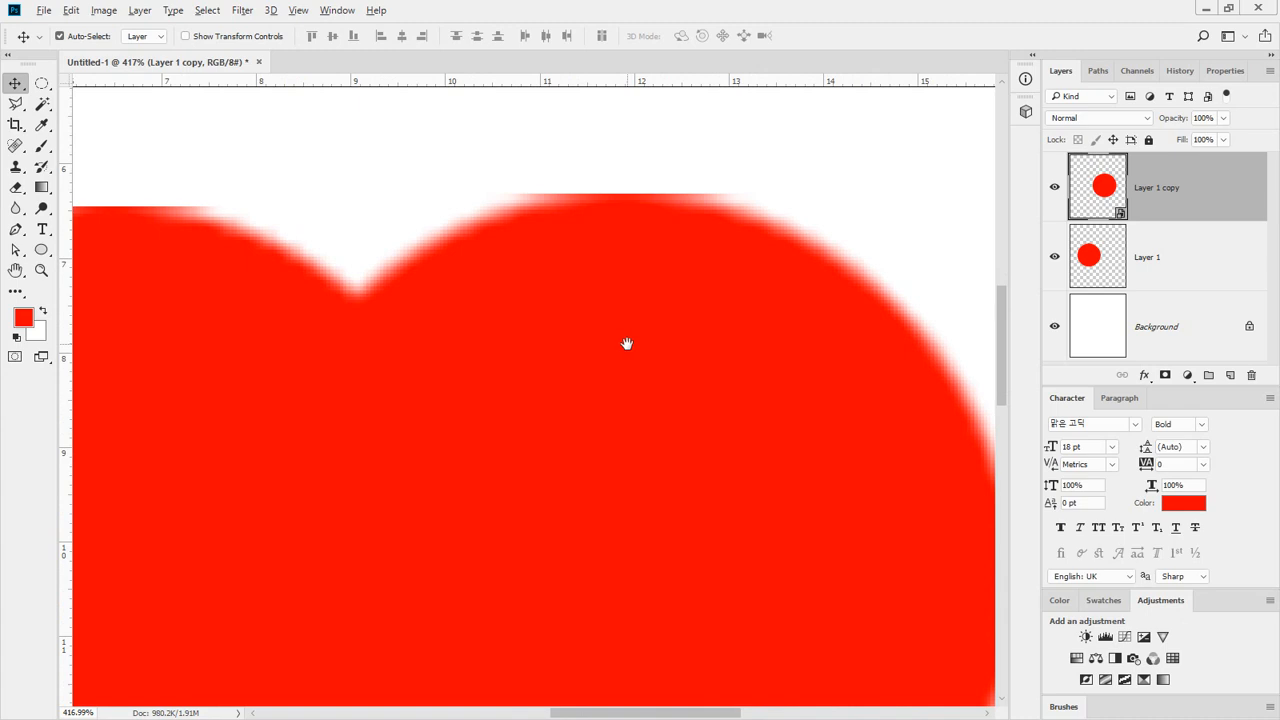
pyautogui.scroll(-5, 627, 344)
pyautogui.scroll(5, 571, 354)
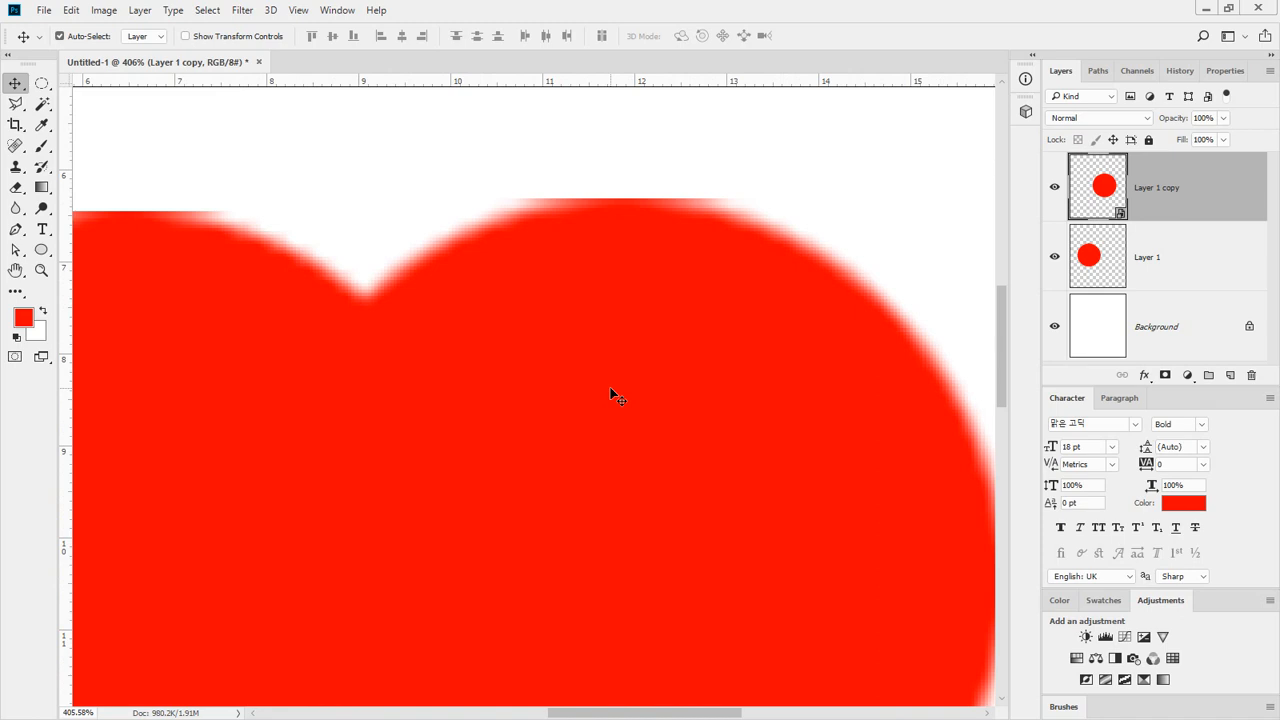
pyautogui.scroll(-3, 694, 371)
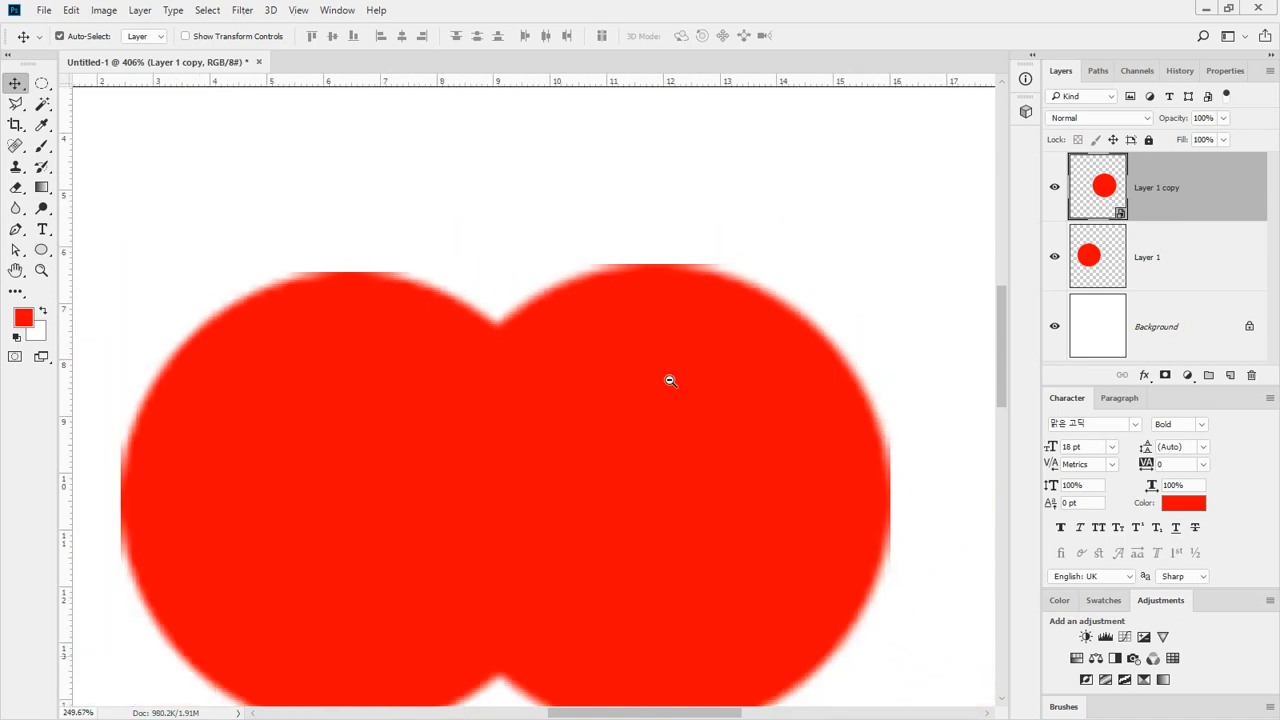
pyautogui.moveTo(669, 377); pyautogui.dragTo(554, 333)
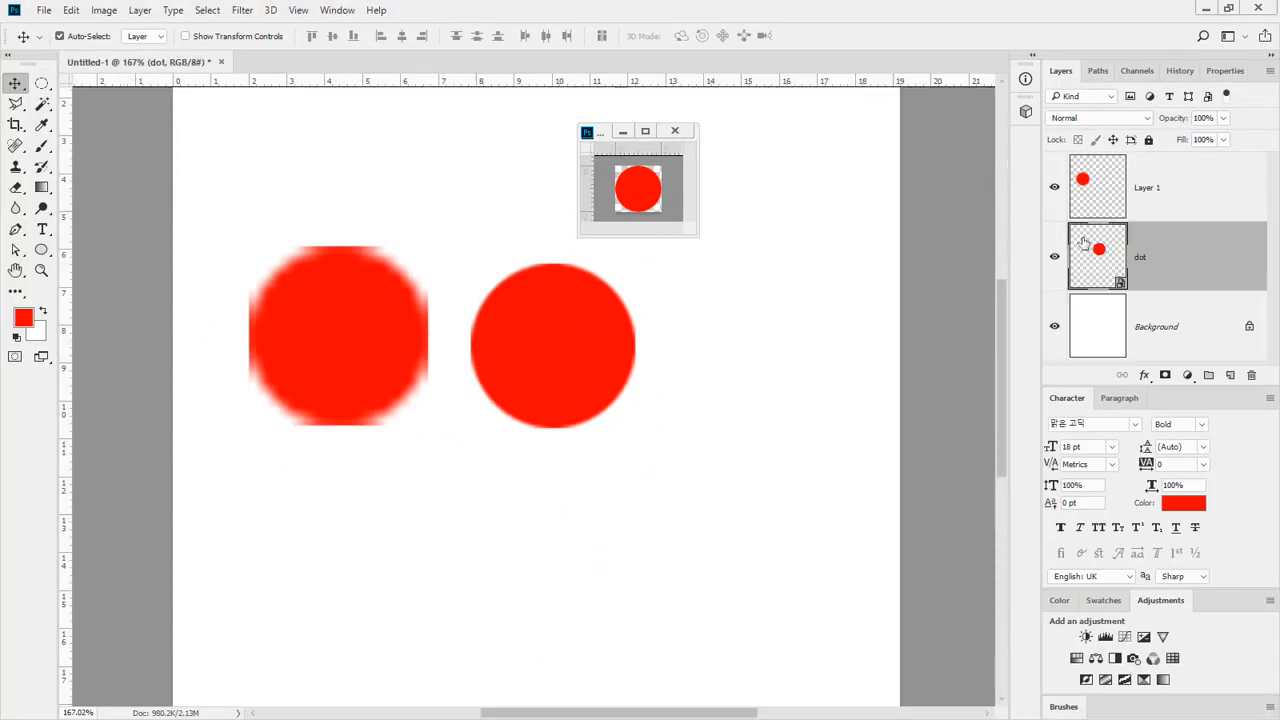
# Step: Delete the dot smart object and Layer 1, keeping only the Background layer, and shift the floating circle document aside
pyautogui.moveTo(1208, 263); pyautogui.dragTo(1250, 374)
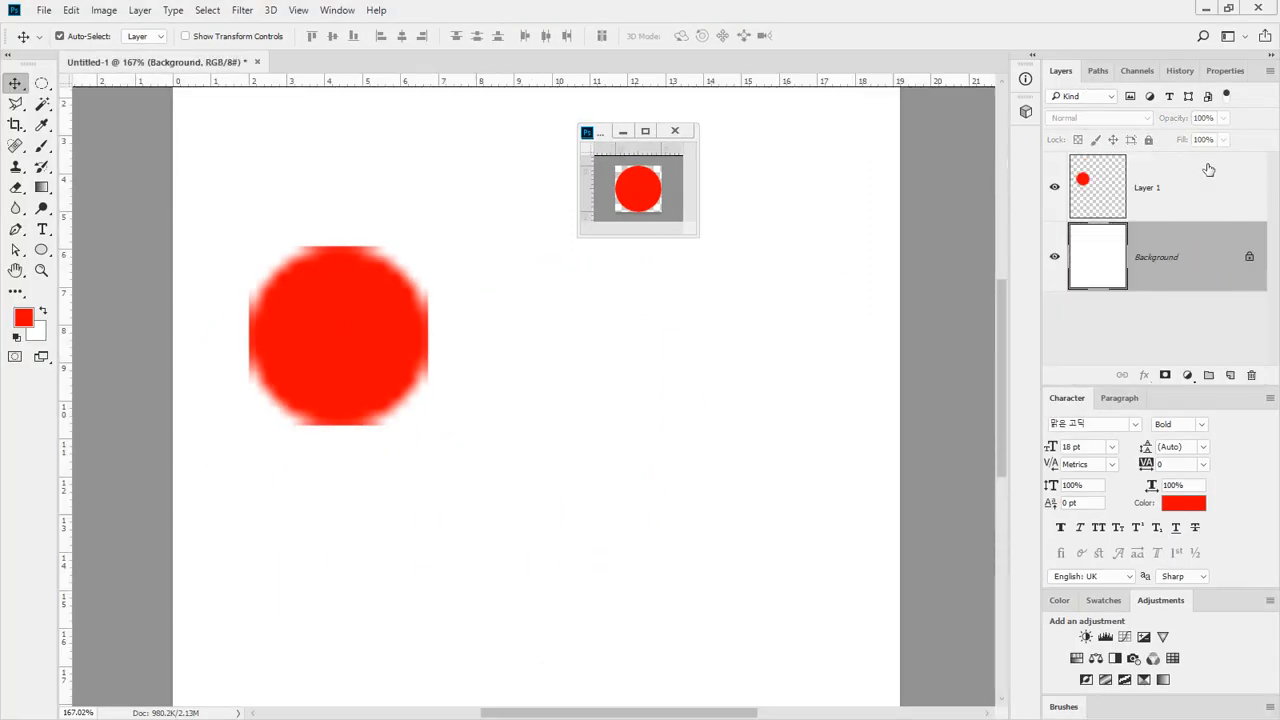
pyautogui.moveTo(1210, 177); pyautogui.dragTo(1250, 374)
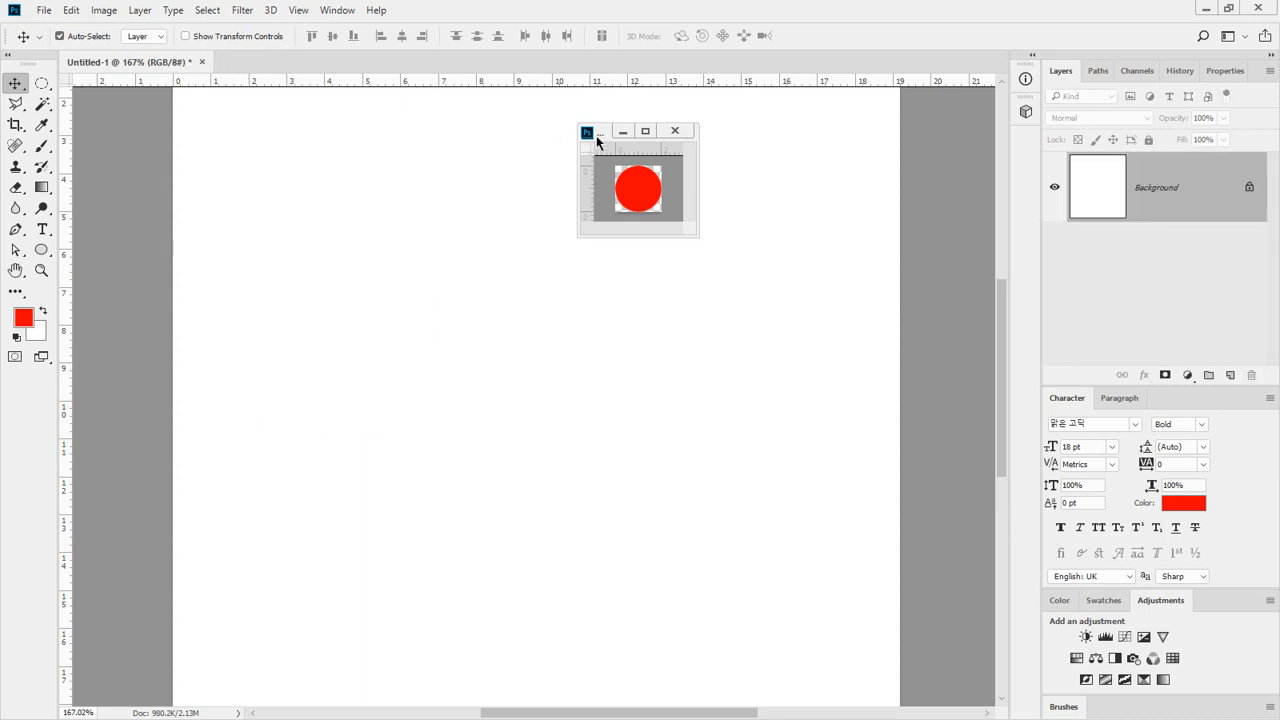
pyautogui.moveTo(597, 140); pyautogui.dragTo(715, 140)
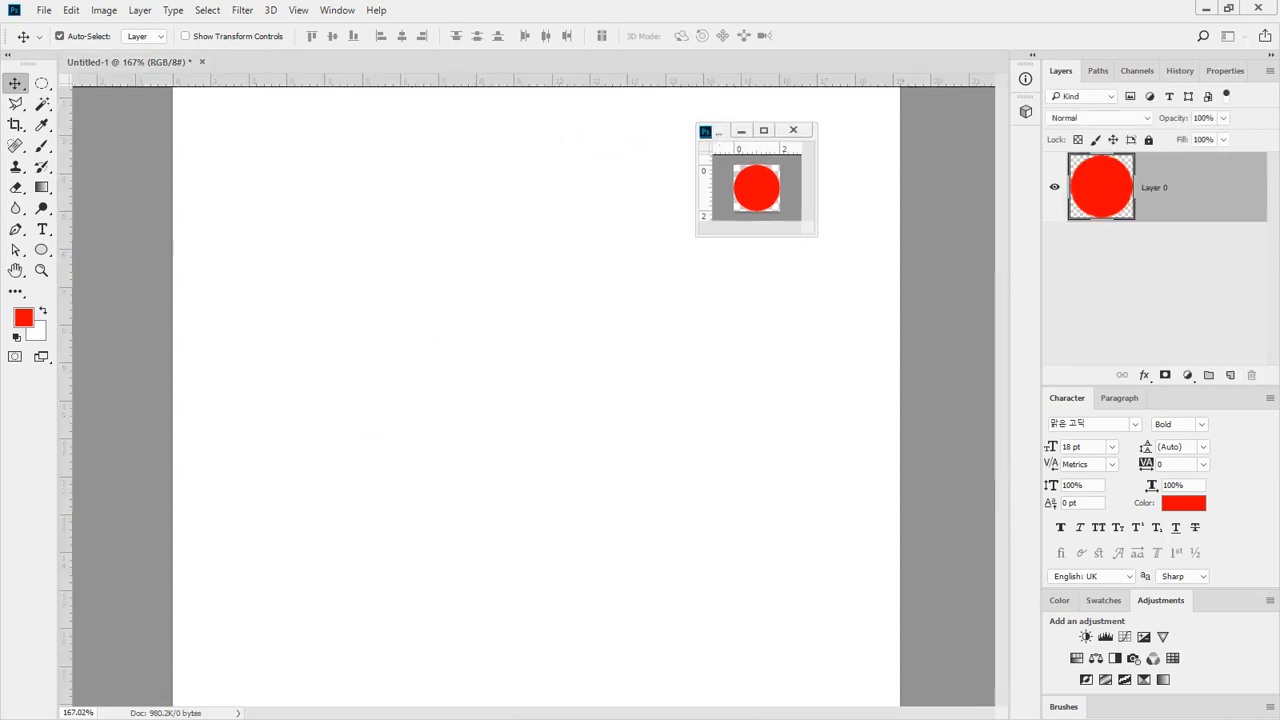
# Step: Place the dot file as a smart object on the canvas's right side and copy the floating document's circle level with it on the left
pyautogui.moveTo(211, 405); pyautogui.dragTo(346, 380)
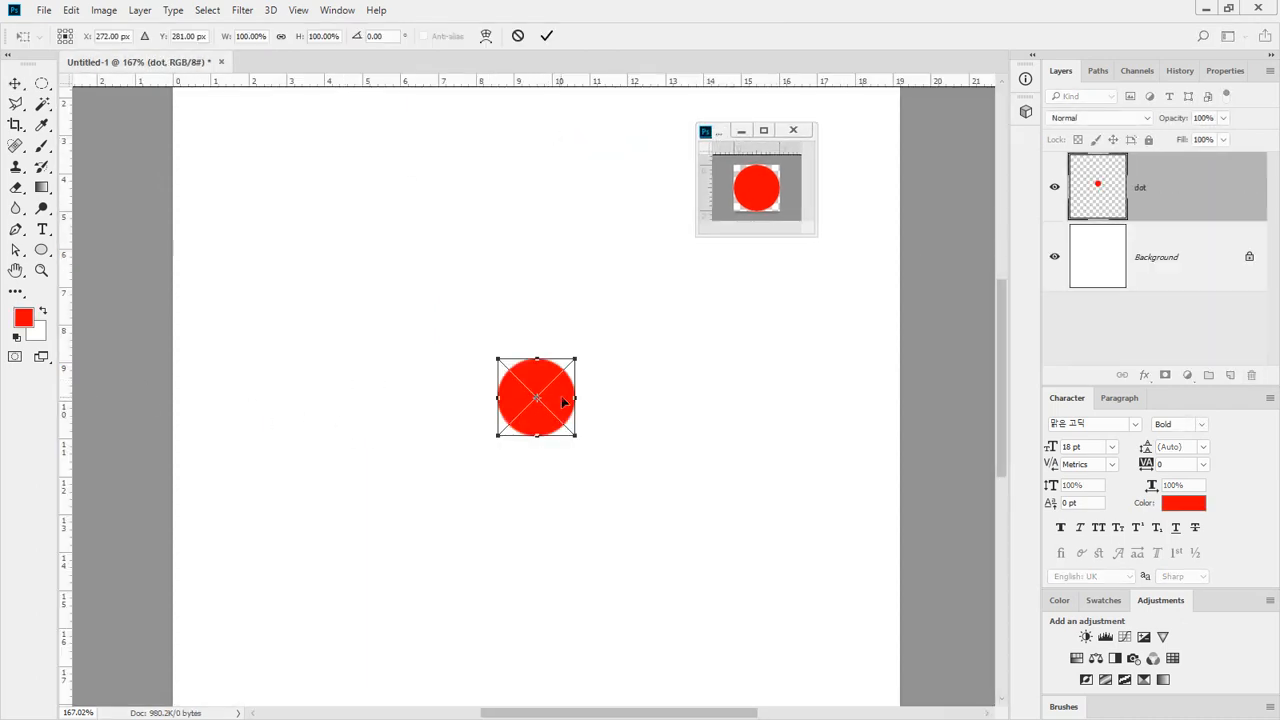
pyautogui.moveTo(563, 401); pyautogui.dragTo(767, 430)
pyautogui.press('Return')
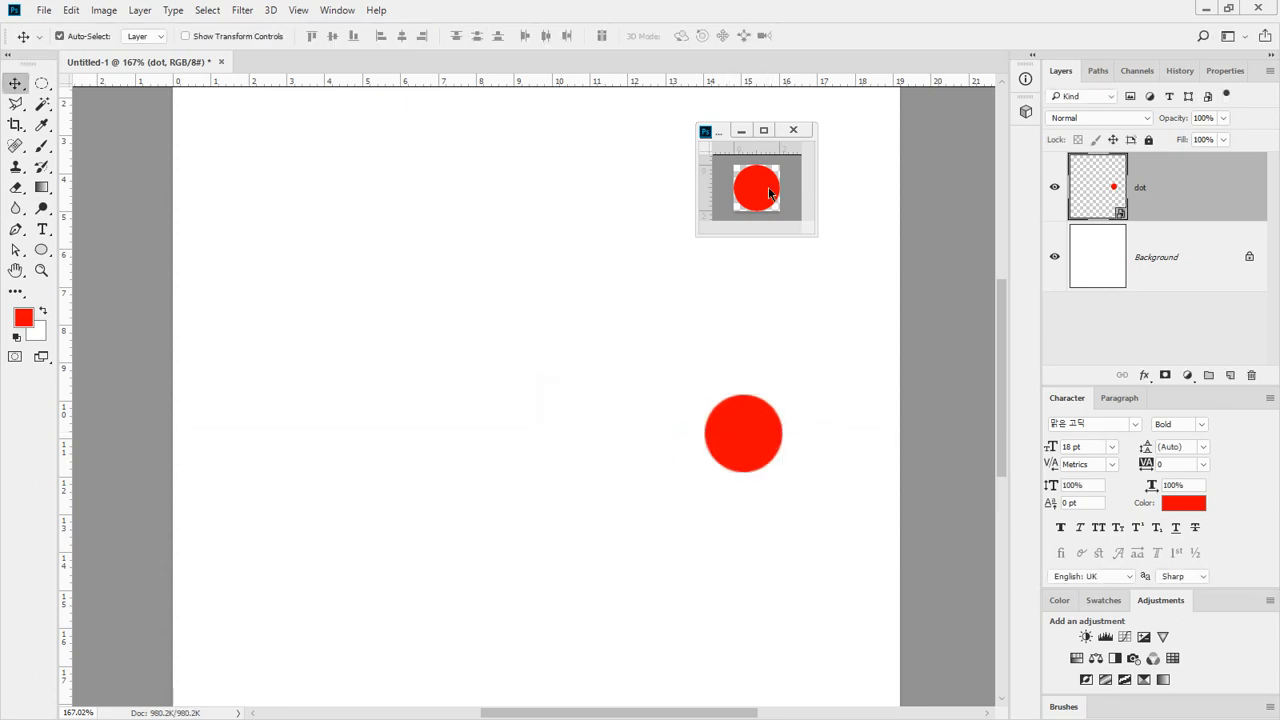
pyautogui.moveTo(770, 193); pyautogui.dragTo(343, 497)
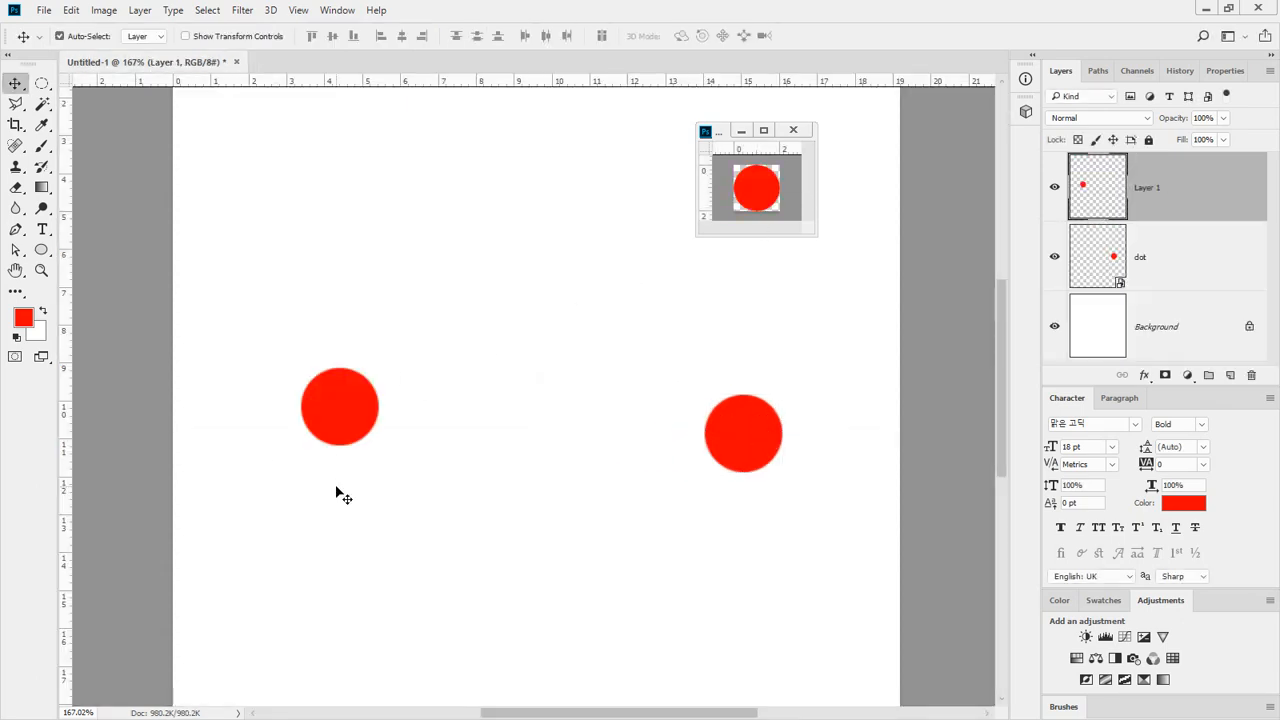
pyautogui.moveTo(340, 406); pyautogui.dragTo(350, 432)
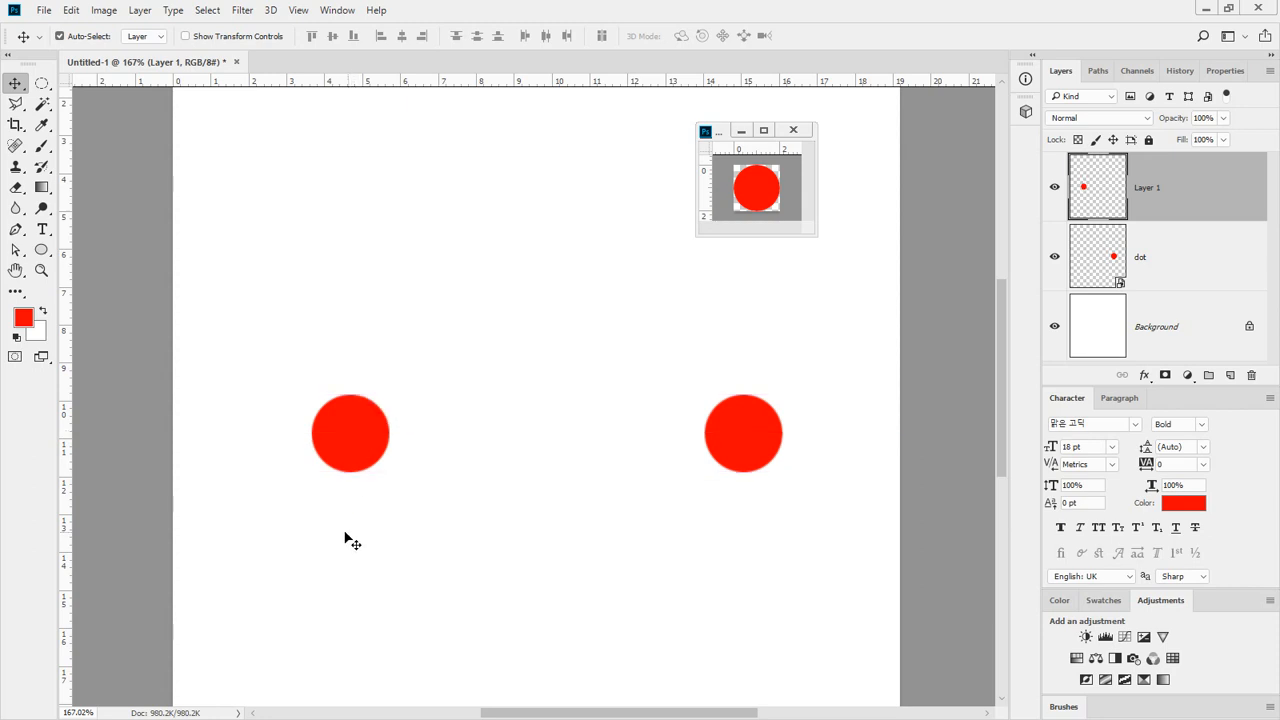
pyautogui.hotkey('ctrl', '2')
pyautogui.moveTo(262, 348); pyautogui.dragTo(313, 398)
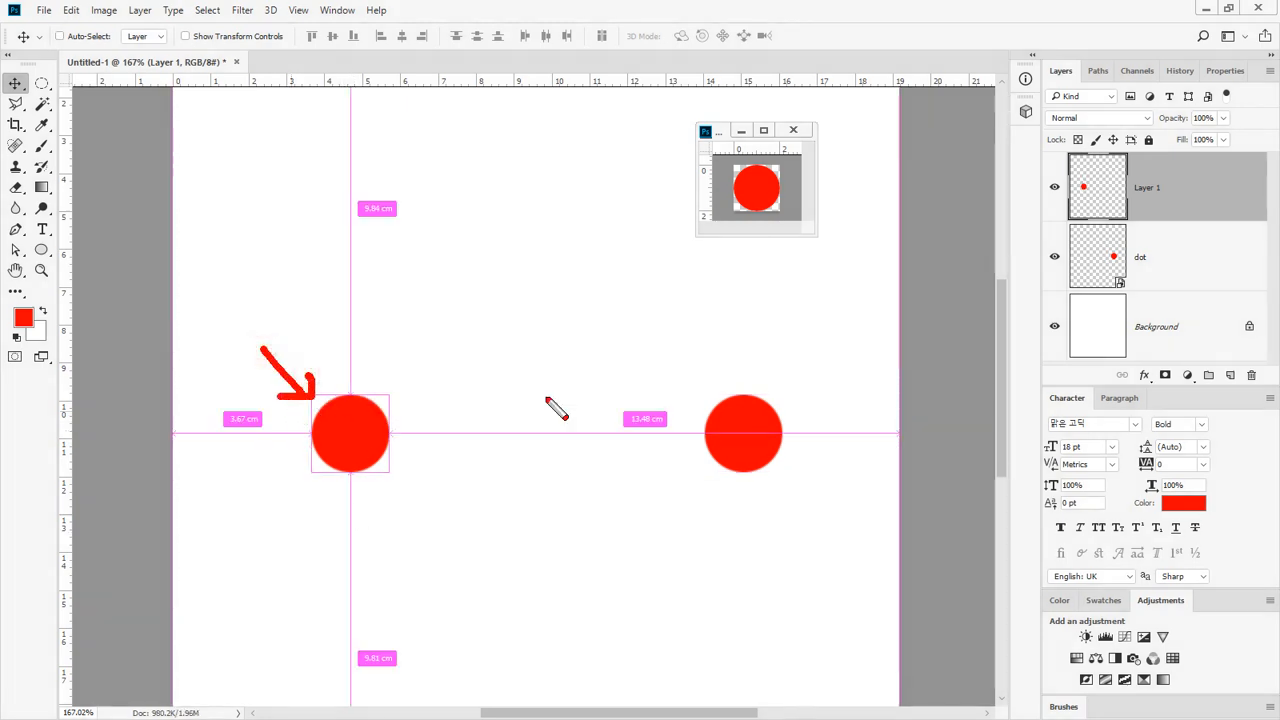
pyautogui.moveTo(820, 342)
pyautogui.mouseDown()
pyautogui.moveTo(766, 376)
pyautogui.moveTo(784, 412)
pyautogui.moveTo(728, 350)
pyautogui.mouseUp()
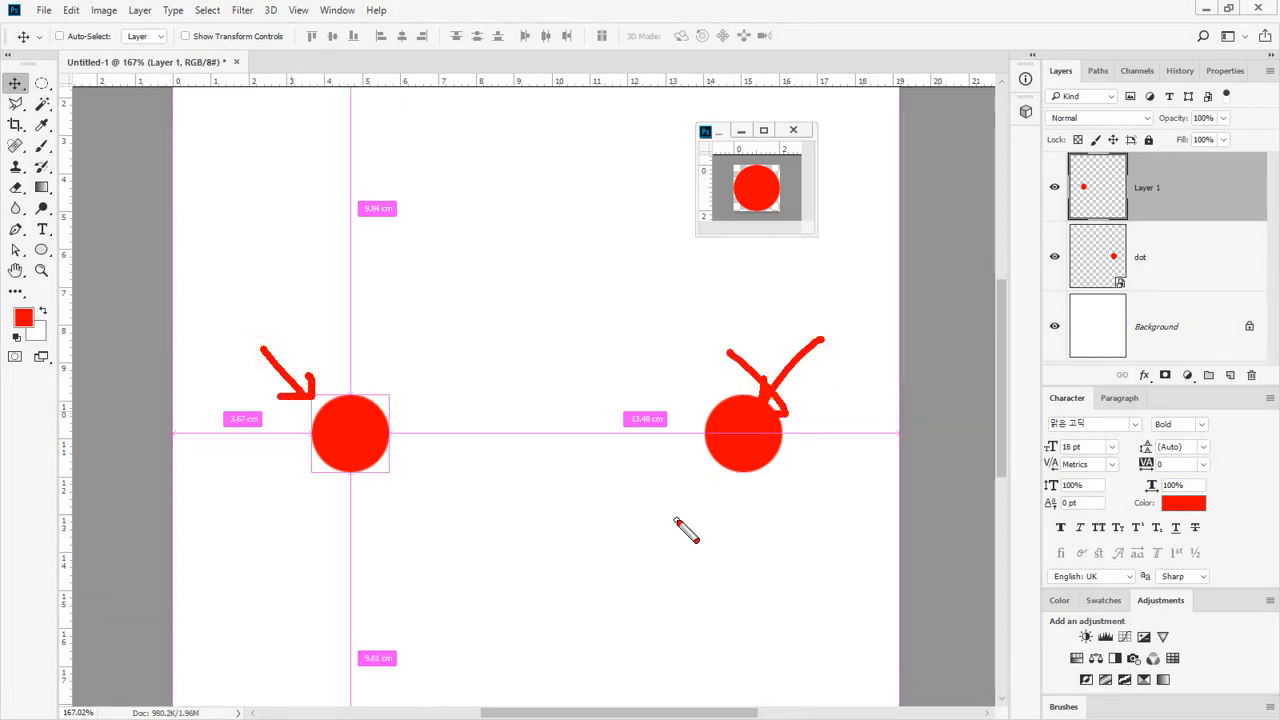
pyautogui.press('Escape')
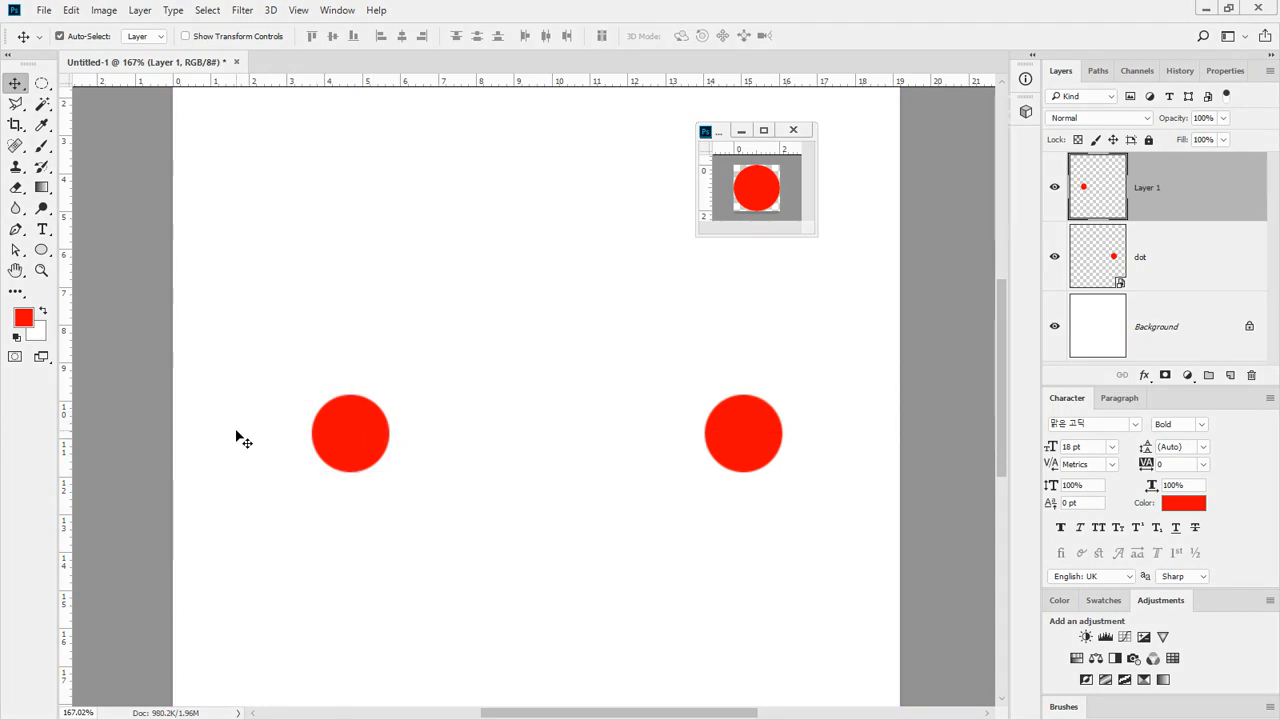
# Step: Shrink the Layer 1 circle around its centre to about 0.32 cm across with Free Transform
pyautogui.hotkey('ctrl', 't')
pyautogui.moveTo(389, 394); pyautogui.dragTo(362, 424)
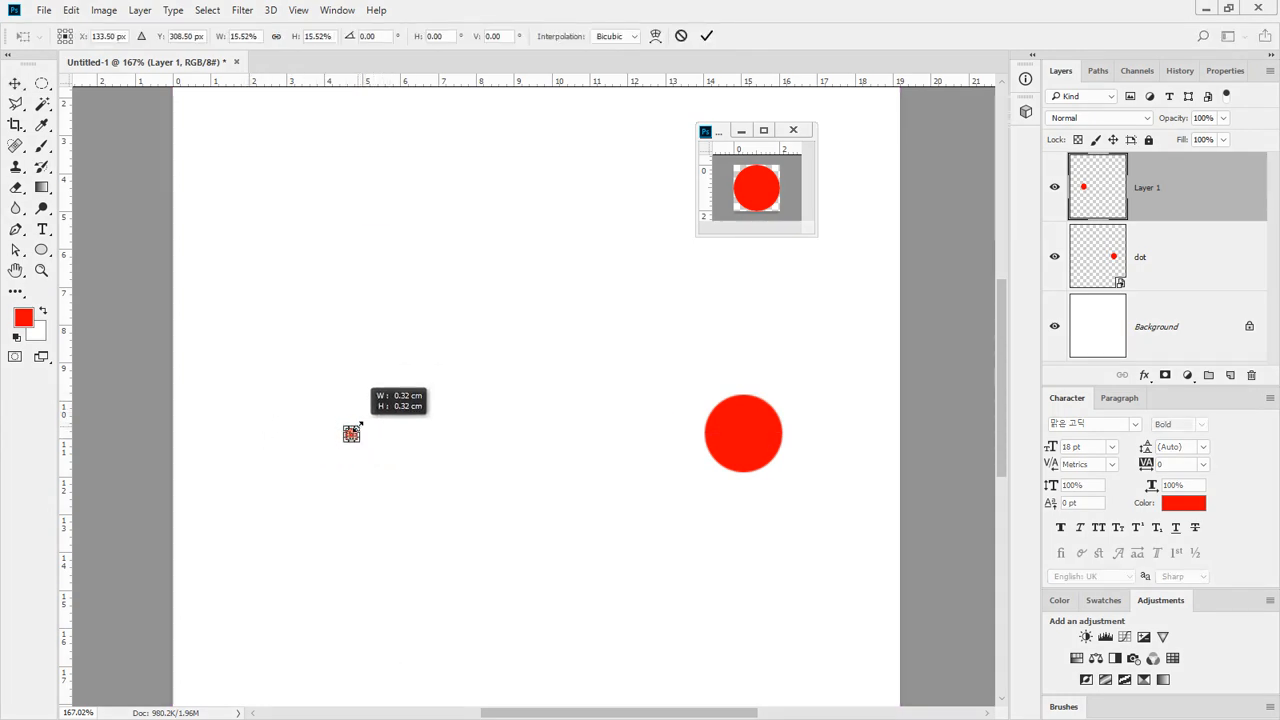
pyautogui.press('Return')
# Step: Scale the dot smart object down around its centre to about 20.7% with Free Transform
pyautogui.click(747, 427)
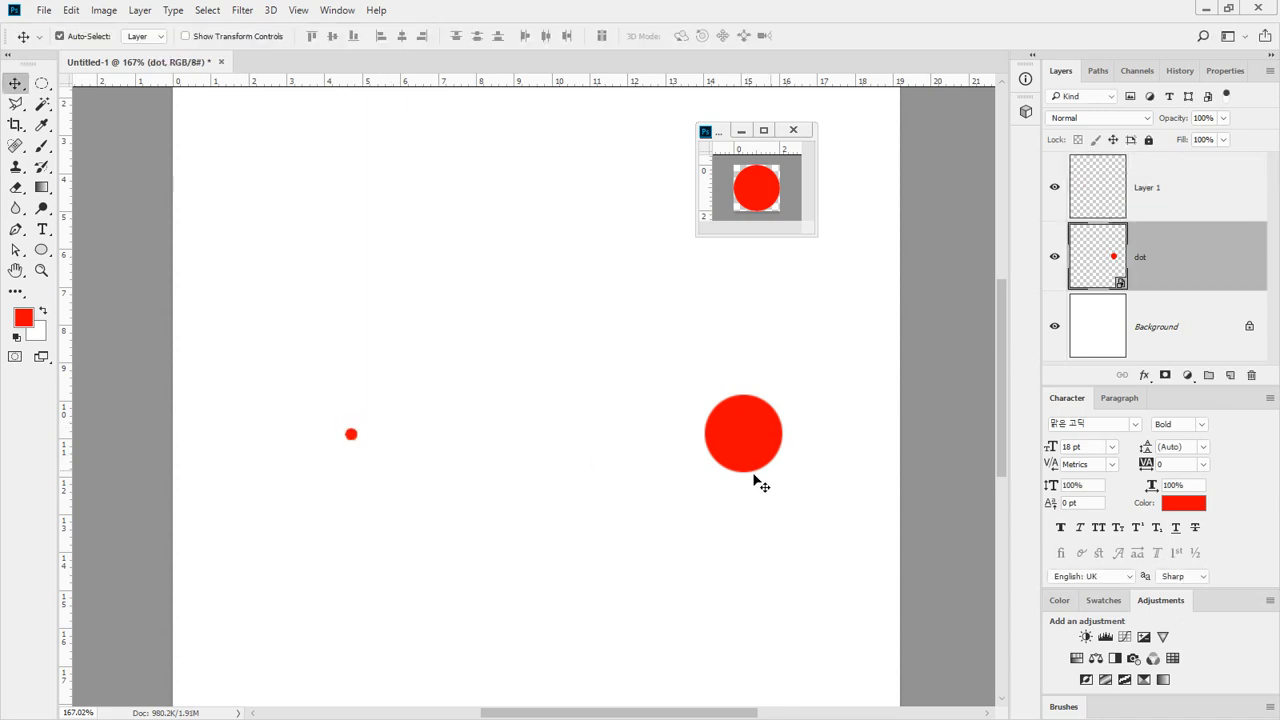
pyautogui.hotkey('ctrl', 't')
pyautogui.moveTo(790, 395); pyautogui.dragTo(765, 431)
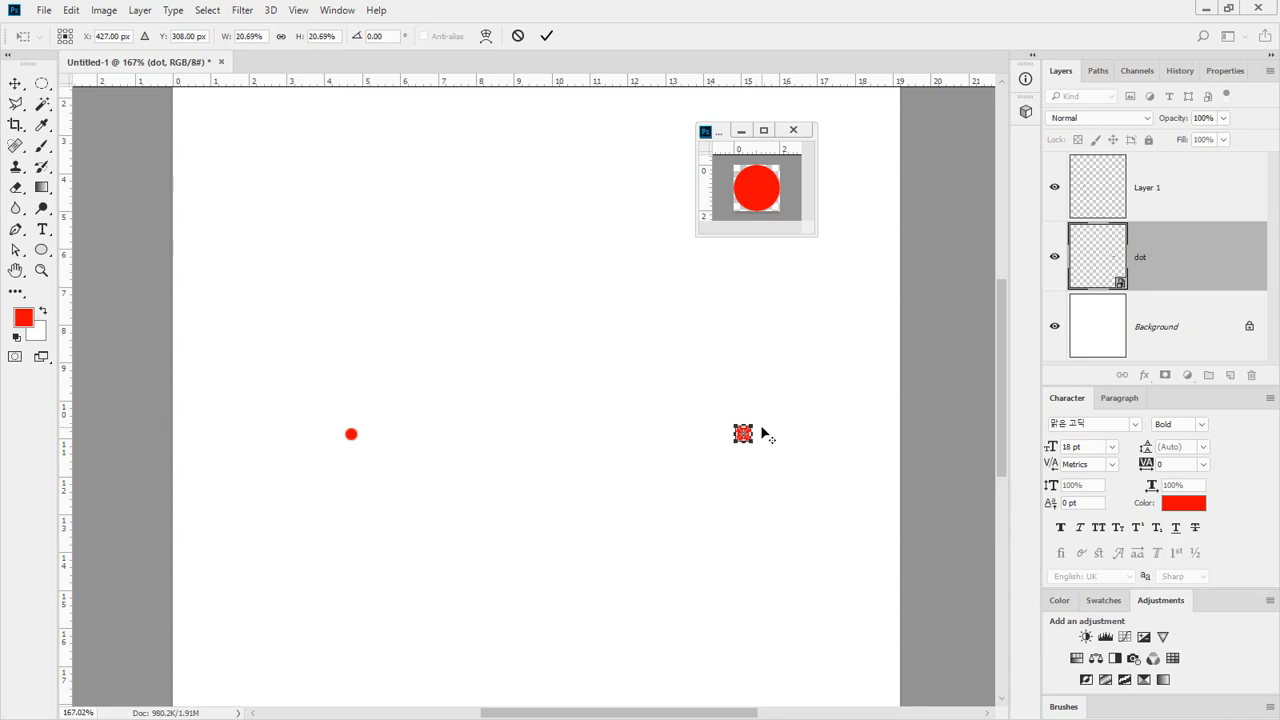
pyautogui.press('Return')
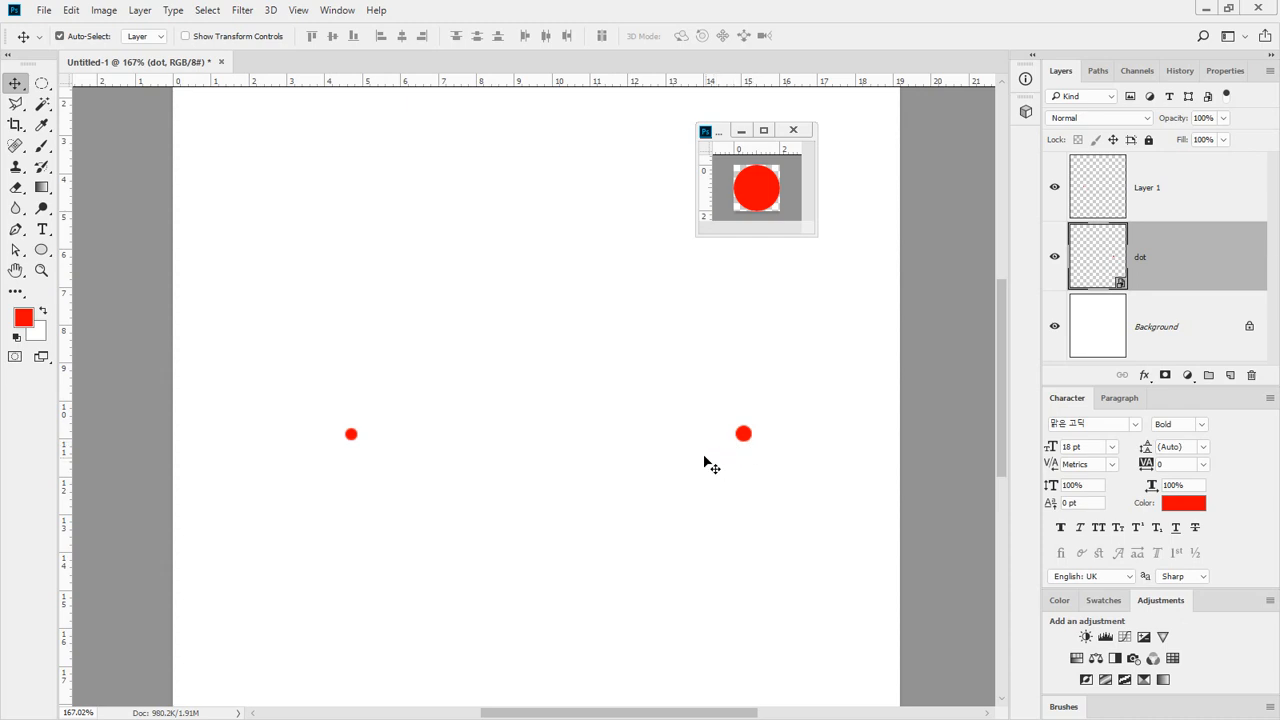
# Step: Enlarge the dot smart object around its centre to about 3.6 cm across
pyautogui.hotkey('ctrl', 't')
pyautogui.moveTo(731, 421); pyautogui.dragTo(670, 368)
pyautogui.press('Return')
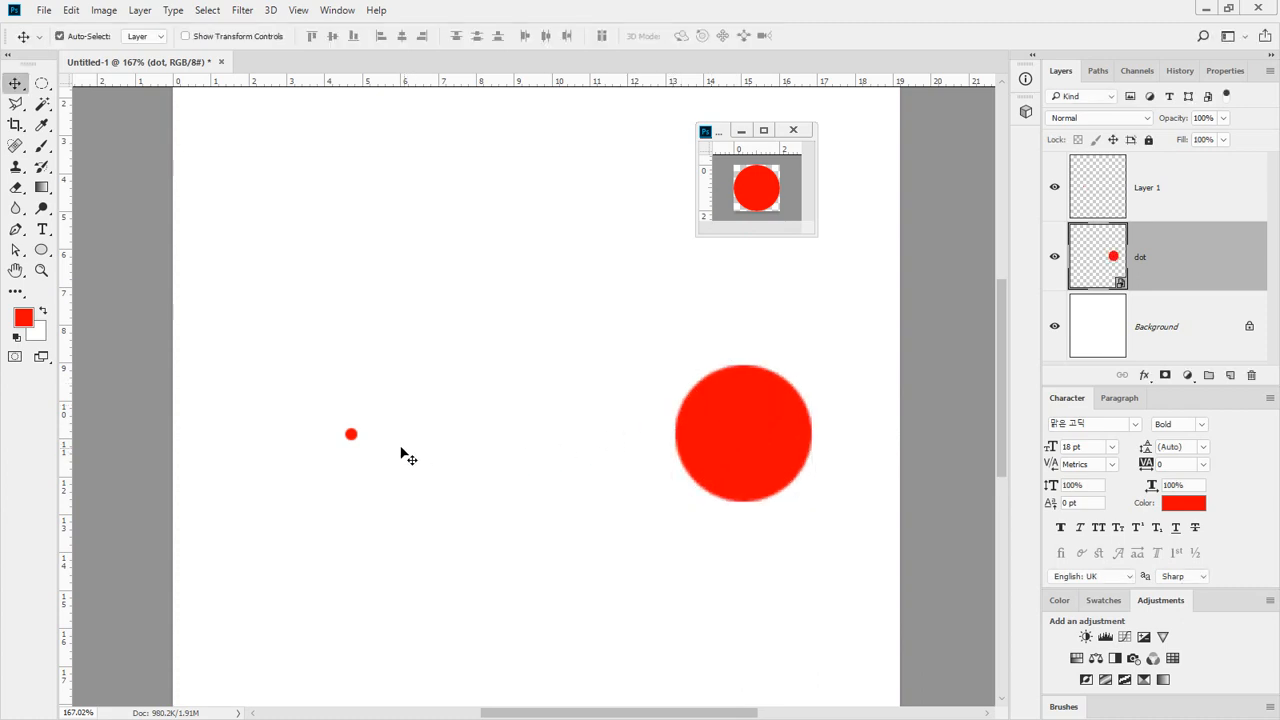
# Step: Enlarge the tiny Layer 1 circle around its centre to about 3.9 cm across
pyautogui.click(353, 437)
pyautogui.hotkey('ctrl', 't')
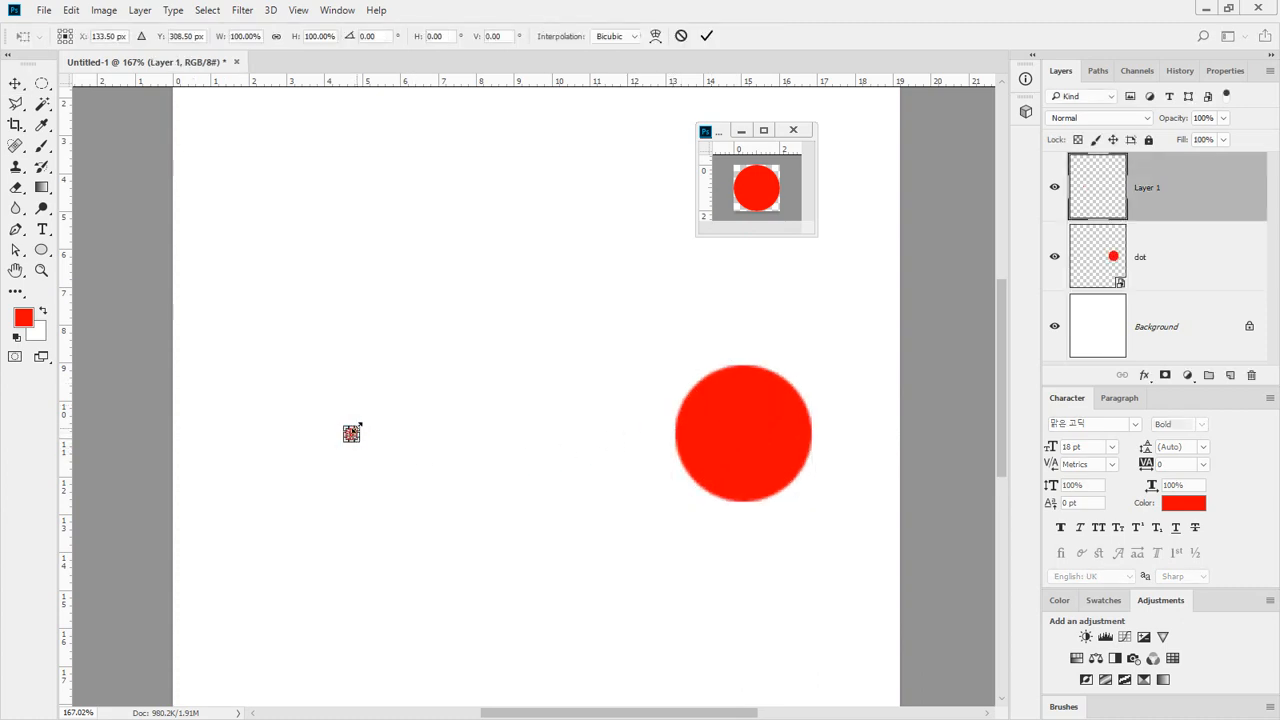
pyautogui.moveTo(357, 423); pyautogui.dragTo(442, 364)
pyautogui.press('Return')
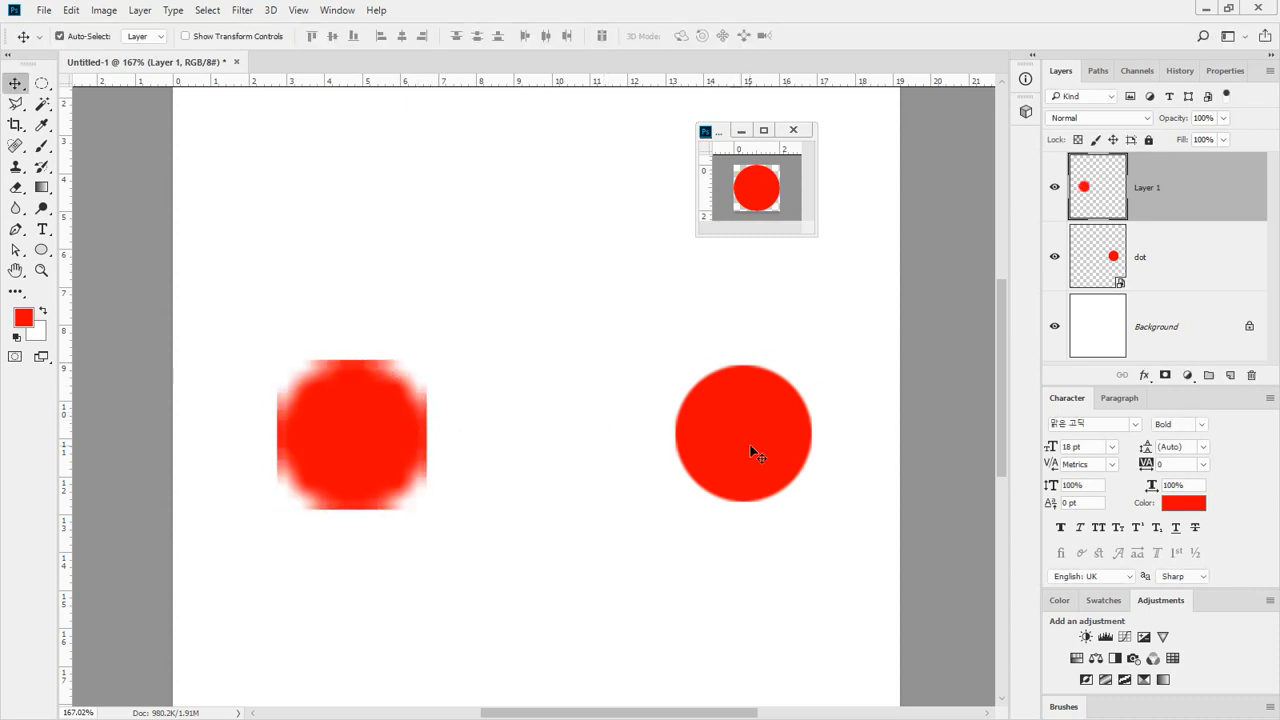
# Step: Move the dot smart object to the canvas's horizontal centre beside the Layer 1 circle and compare the edges of both circles
pyautogui.moveTo(751, 447); pyautogui.dragTo(520, 450)
pyautogui.scroll(3, 449, 409)
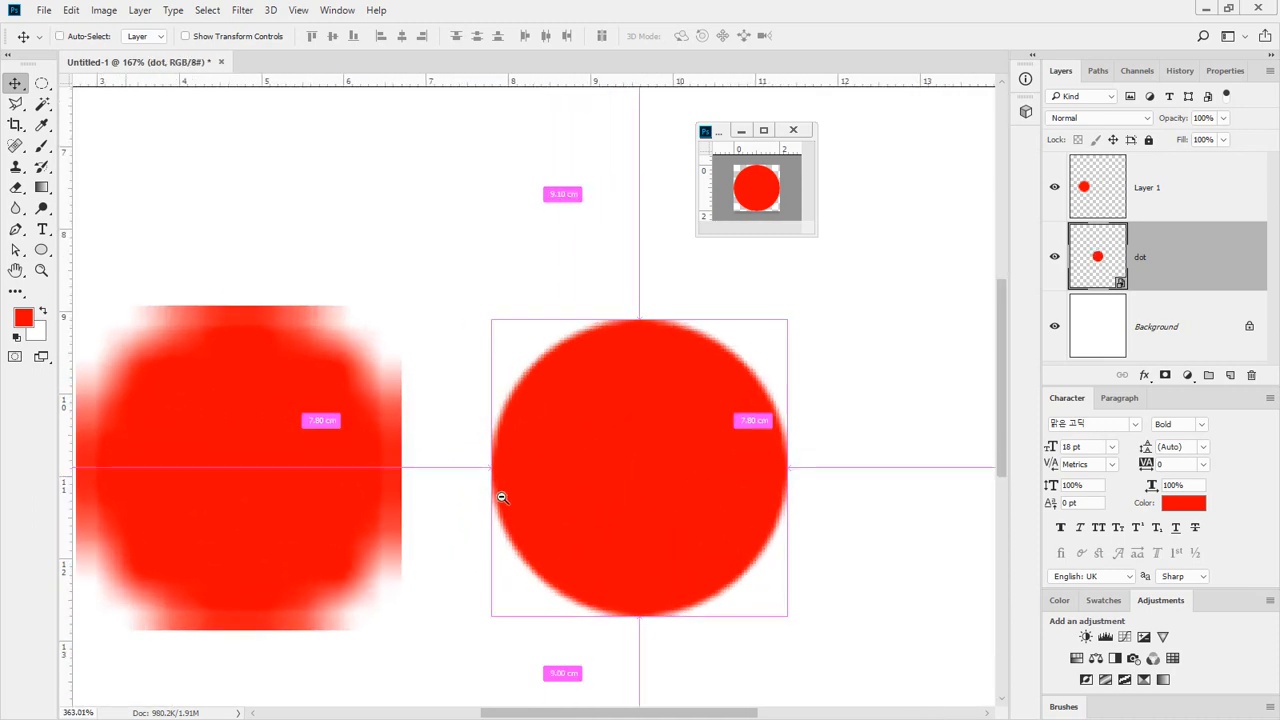
pyautogui.moveTo(270, 328)
pyautogui.mouseDown()
pyautogui.moveTo(374, 285)
pyautogui.moveTo(412, 440)
pyautogui.mouseUp()
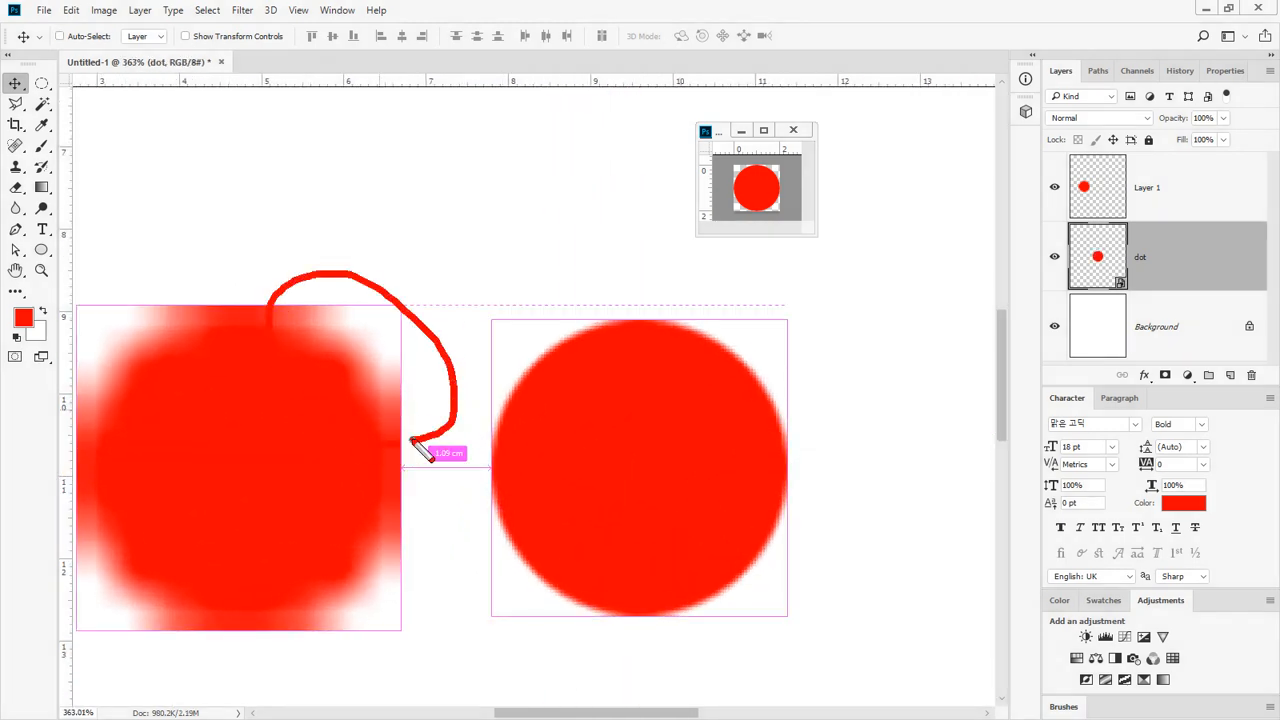
pyautogui.press('Escape')
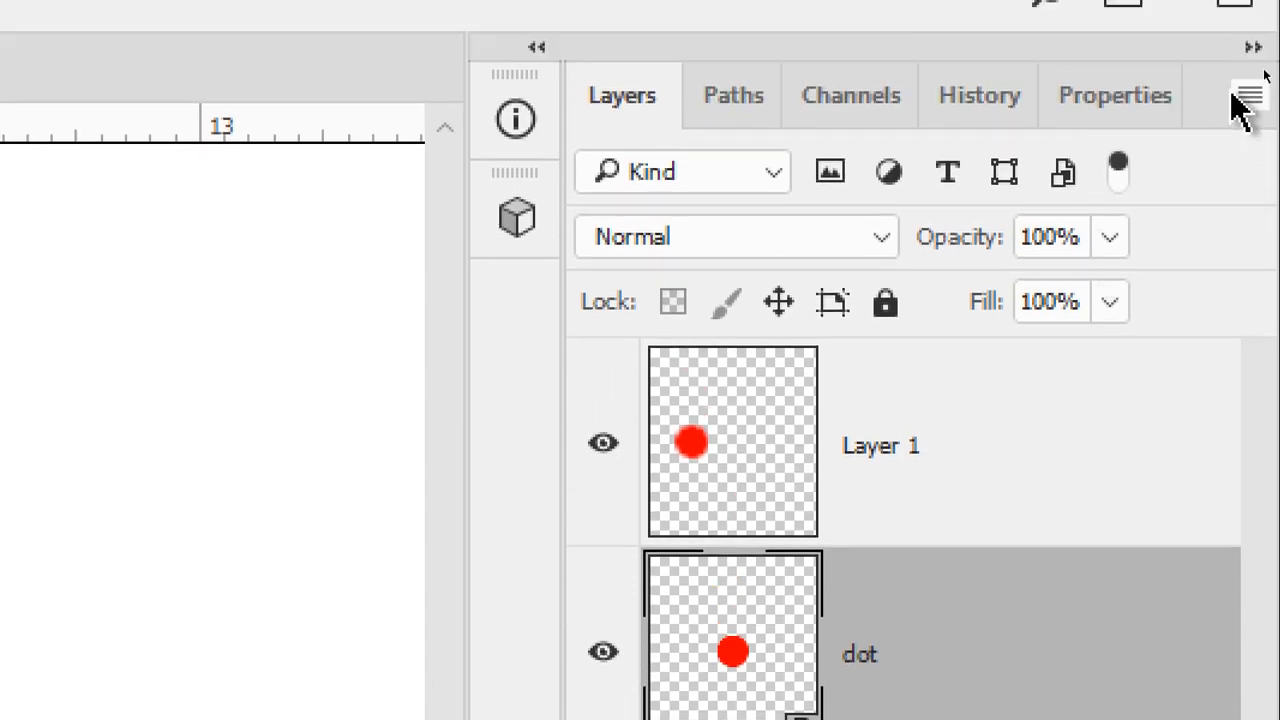
# Step: Examine the layer commands offered for the dot smart object, including Convert to Smart Object, Edit Contents, Replace Contents and Rasterize Layer
pyautogui.click(1246, 97)
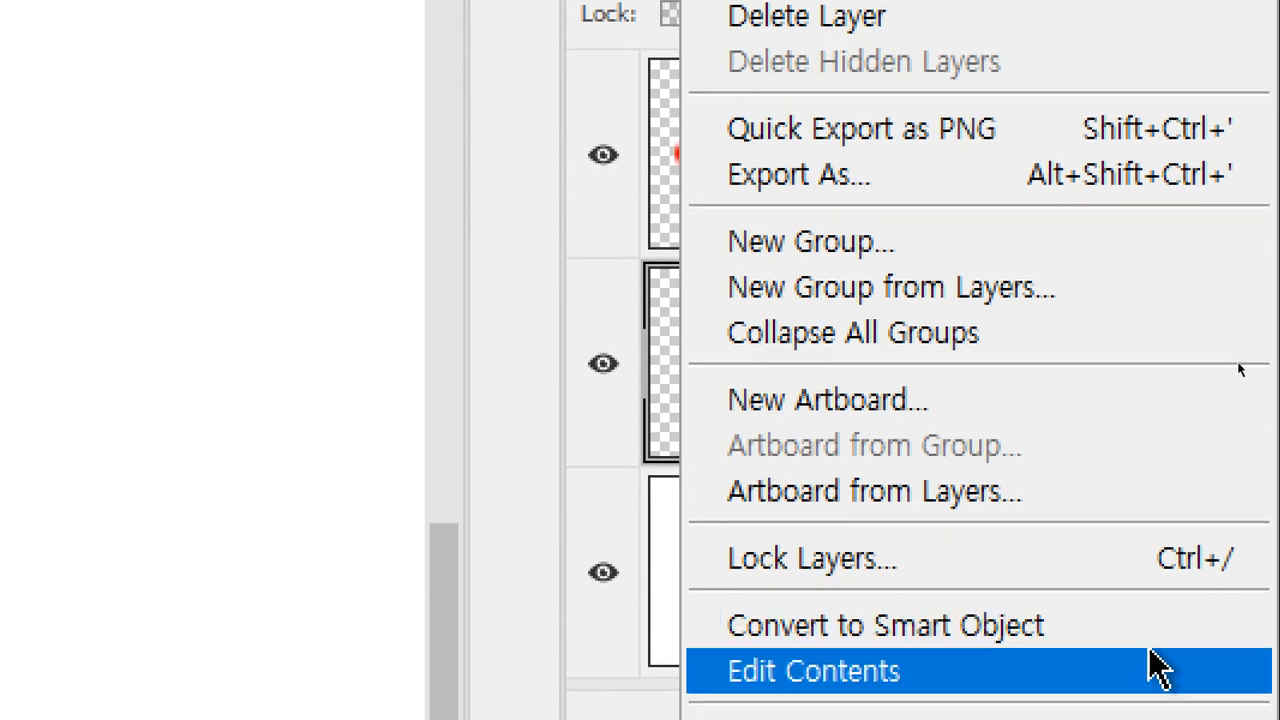
pyautogui.press('Escape')
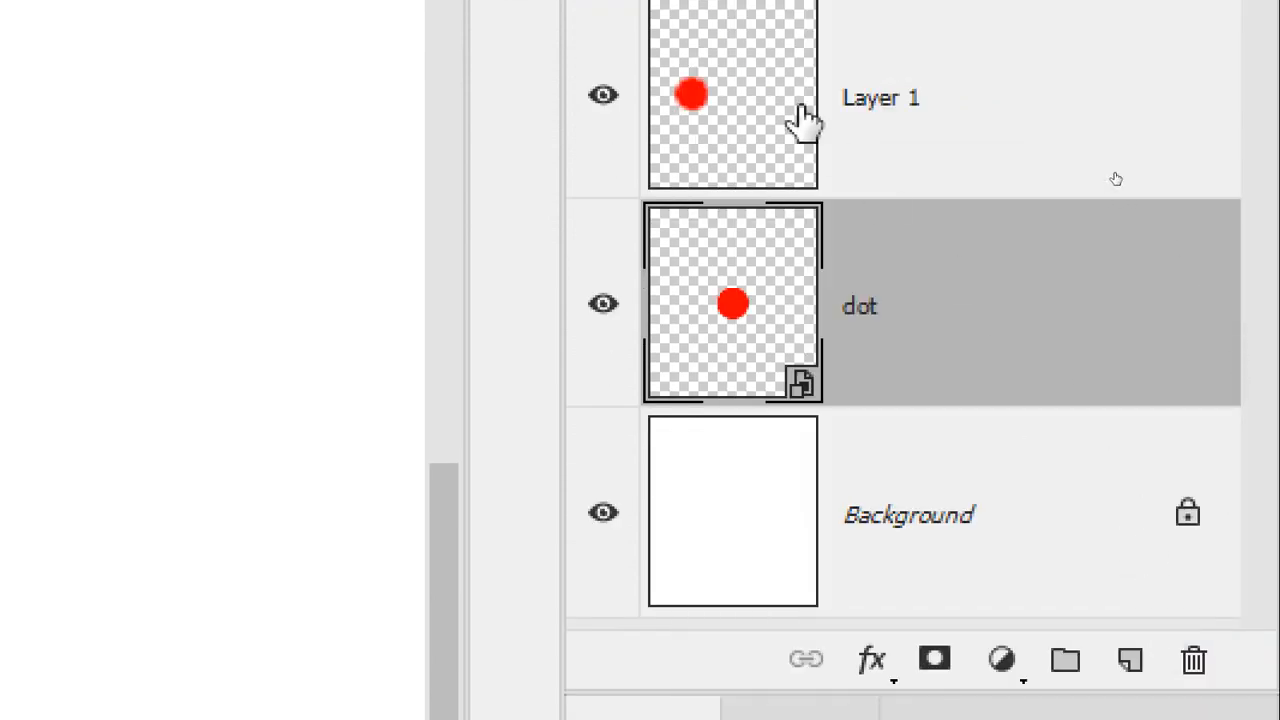
pyautogui.rightClick(786, 68)
pyautogui.press('Escape')
pyautogui.rightClick(929, 360)
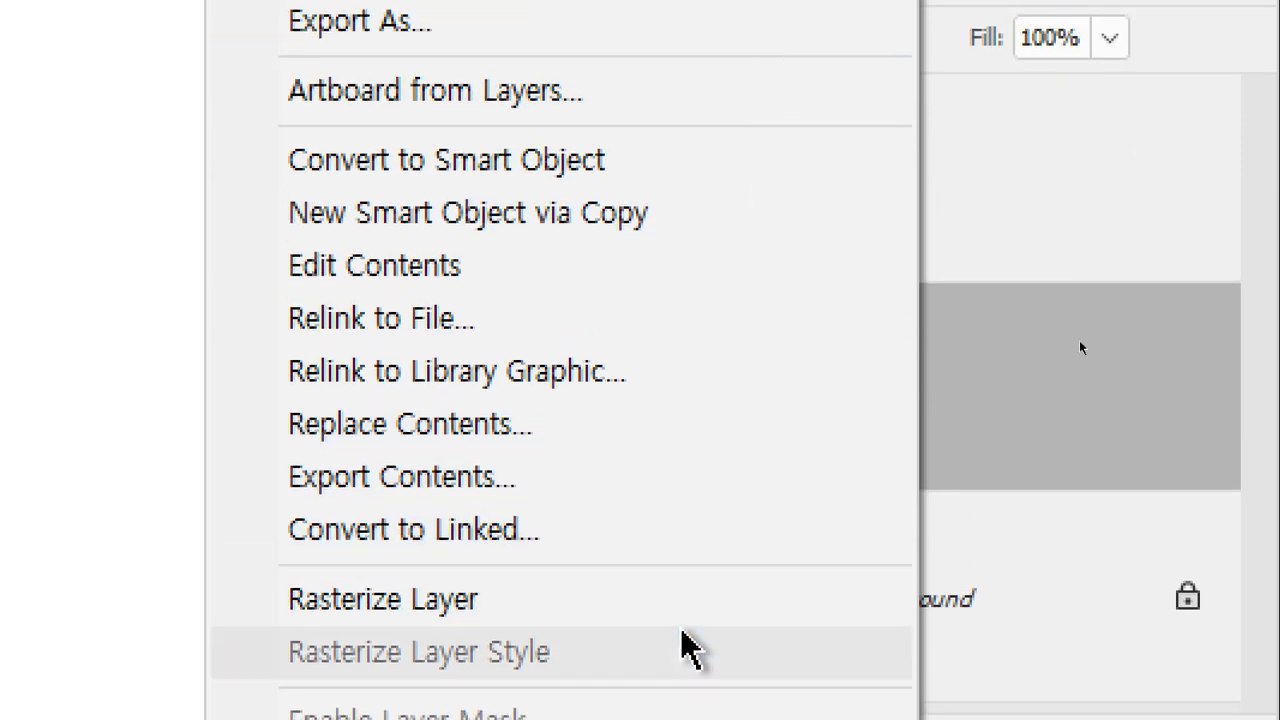
pyautogui.click(965, 578)
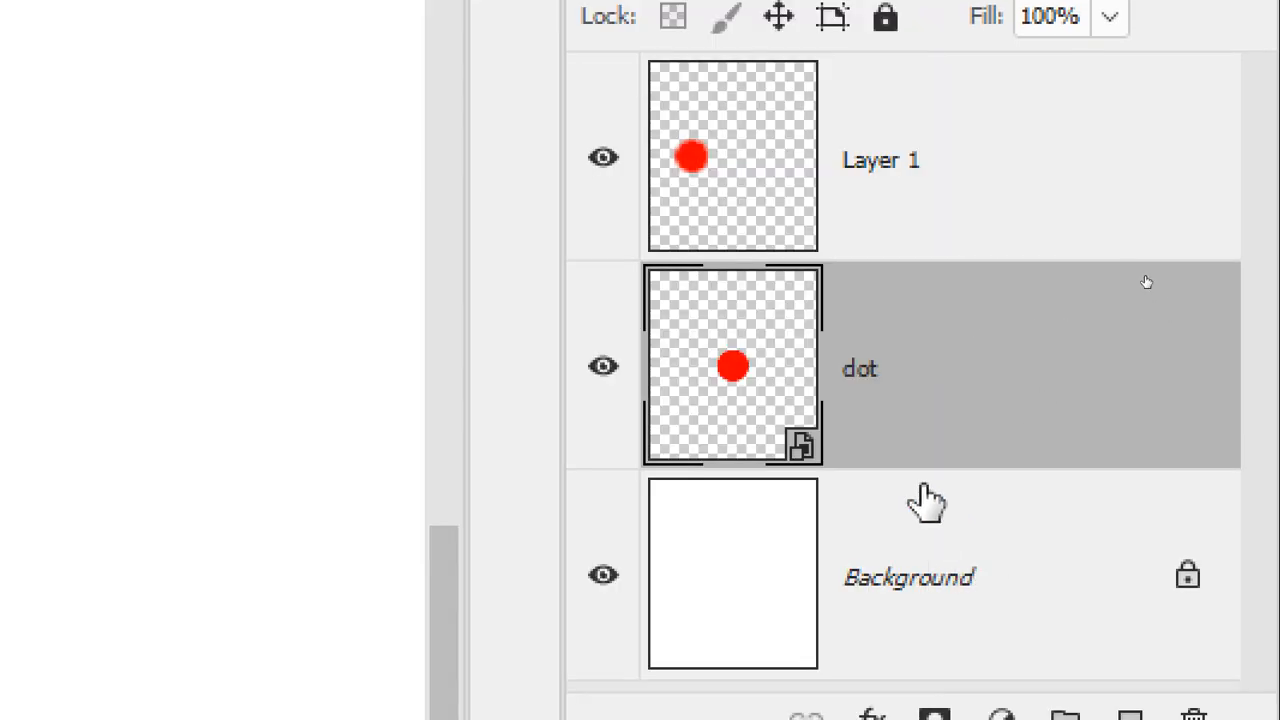
pyautogui.rightClick(737, 372)
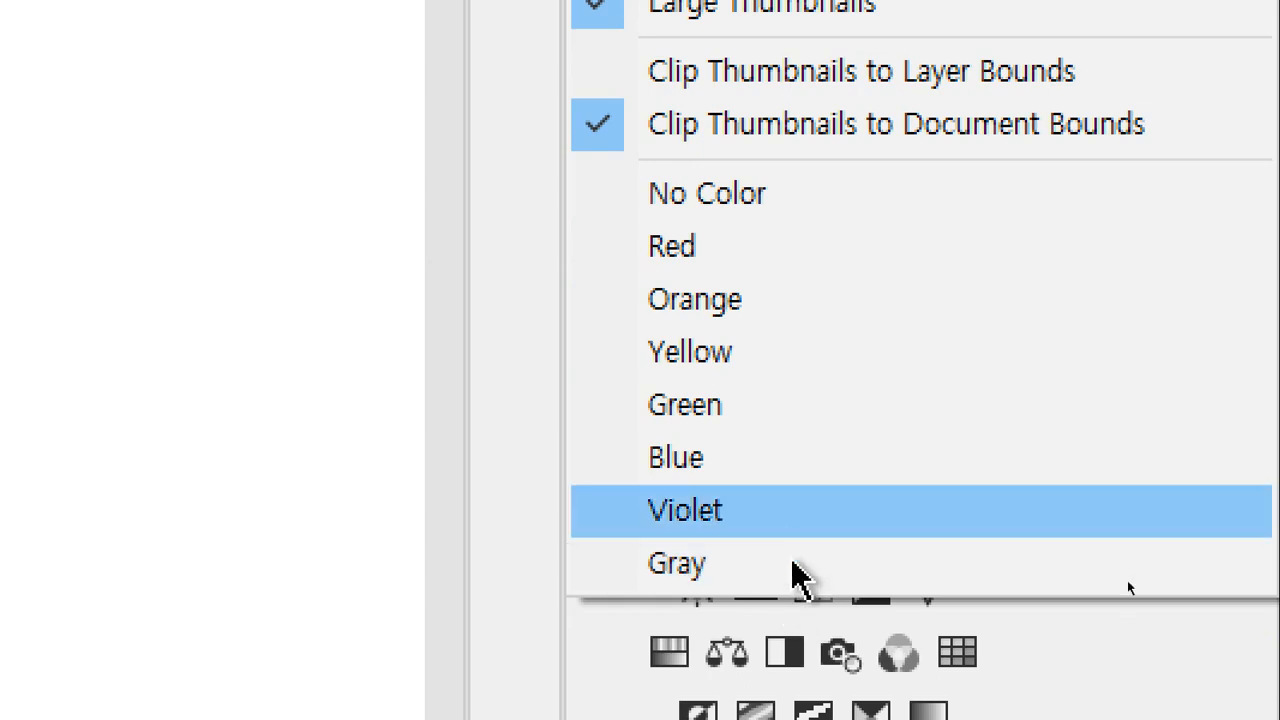
pyautogui.click(891, 229)
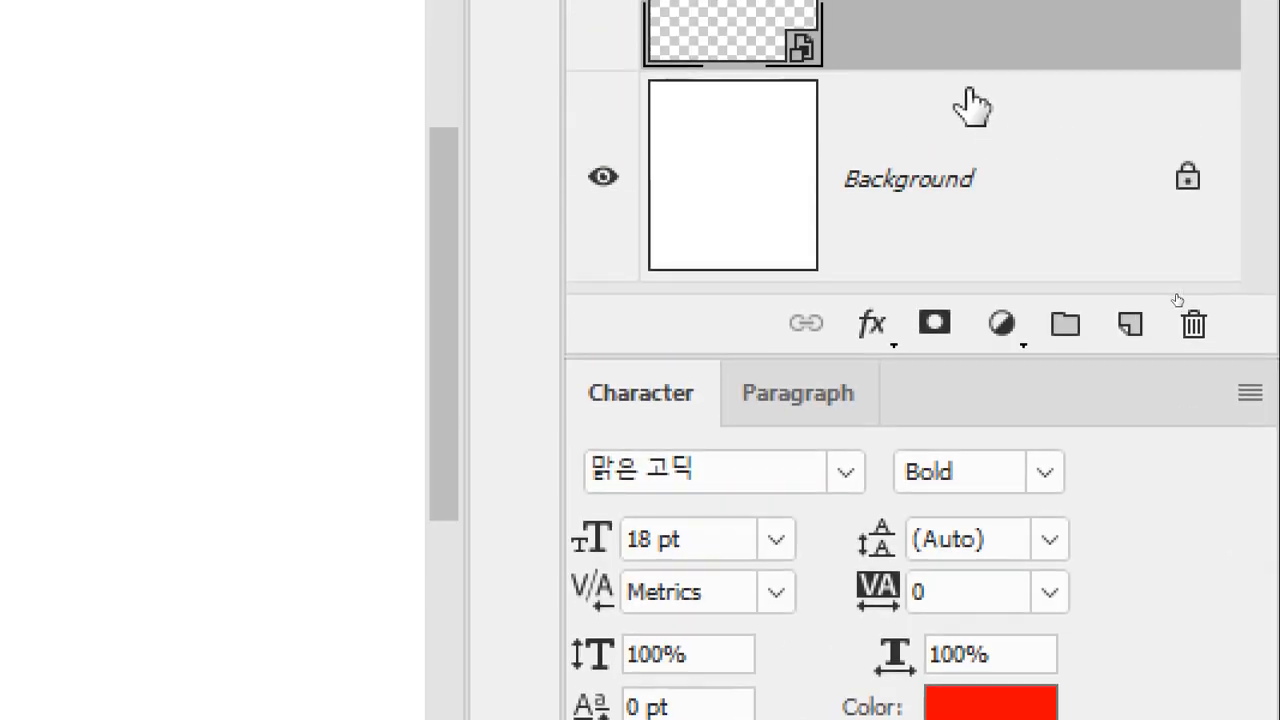
pyautogui.rightClick(931, 92)
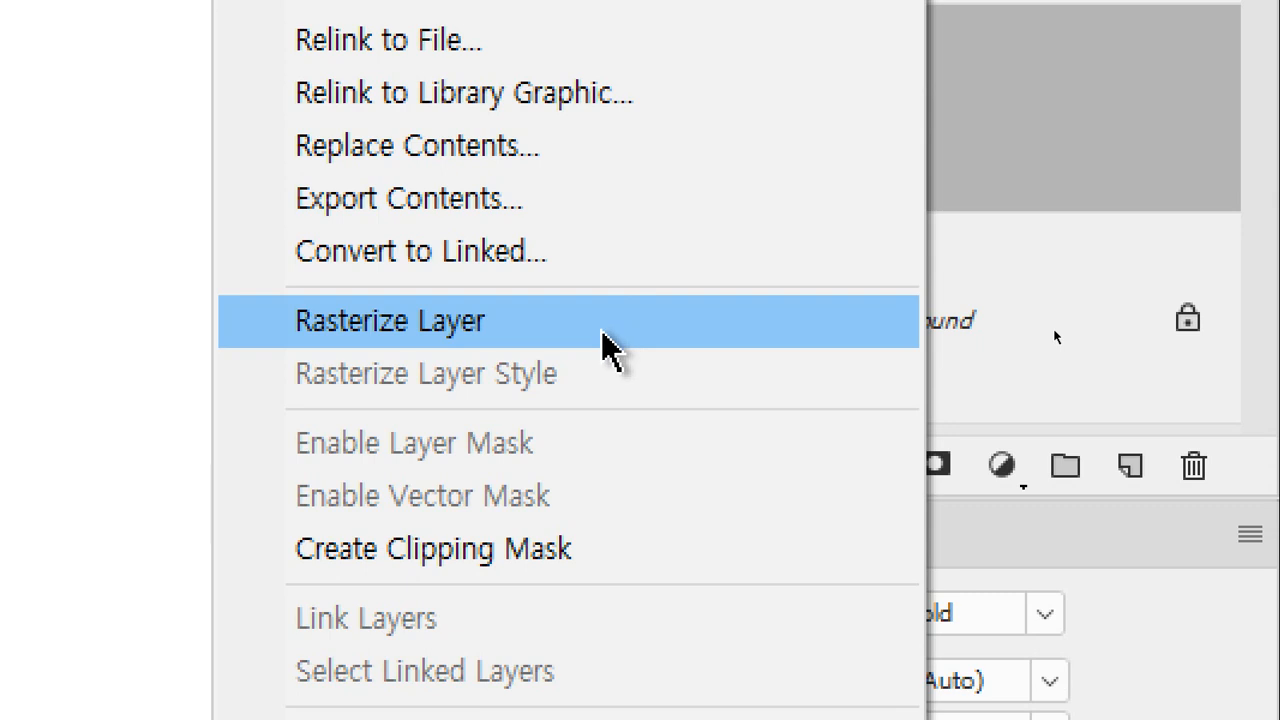
pyautogui.press('Escape')
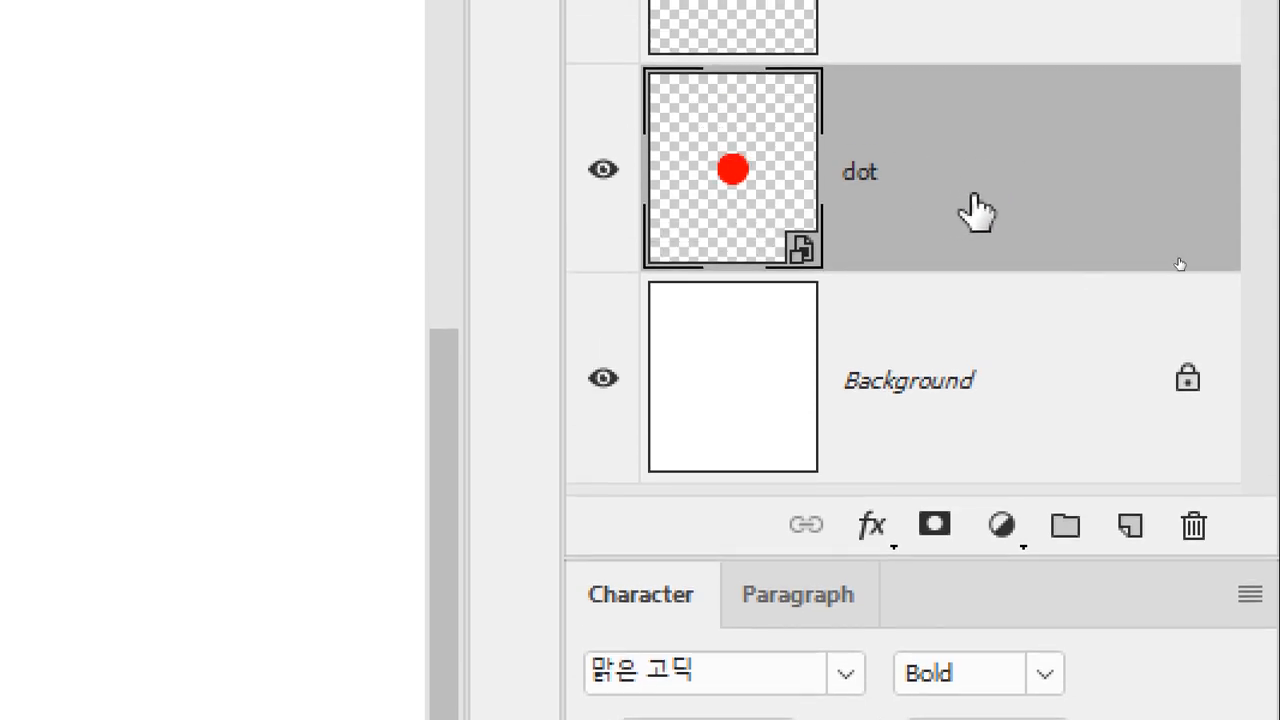
# Step: Rasterize the dot smart object into an ordinary pixel layer
pyautogui.rightClick(985, 117)
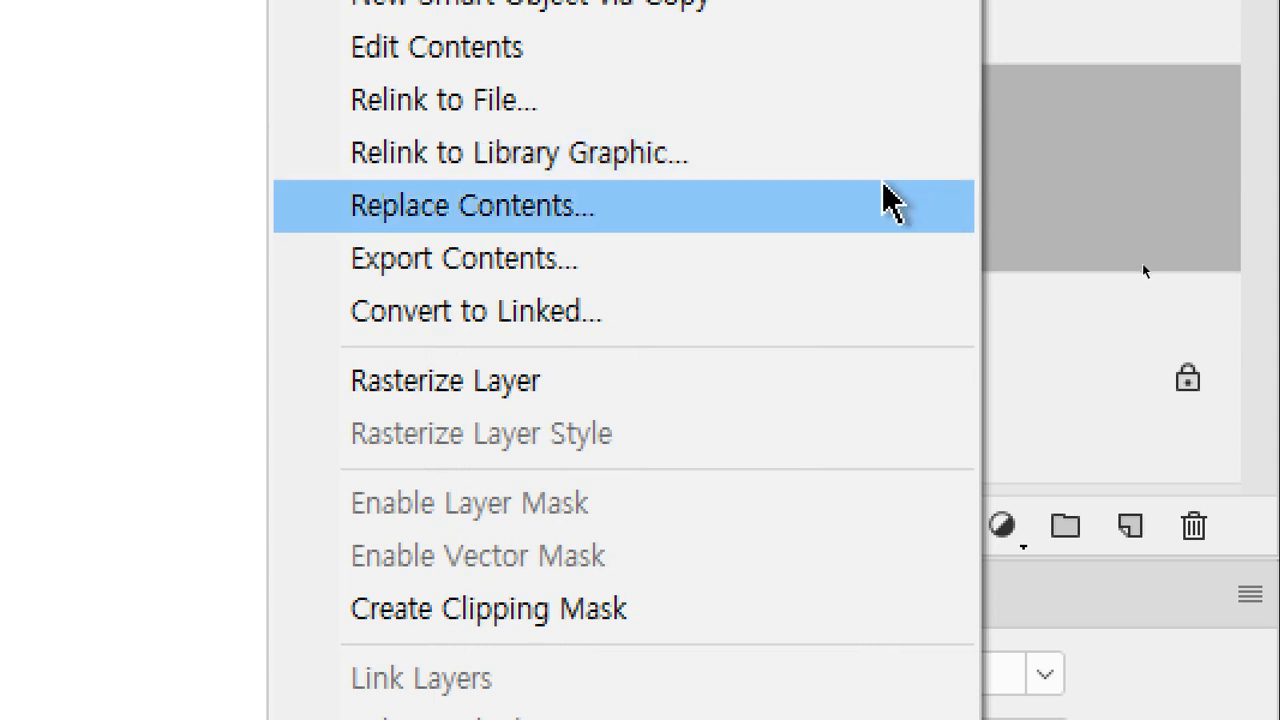
pyautogui.click(747, 406)
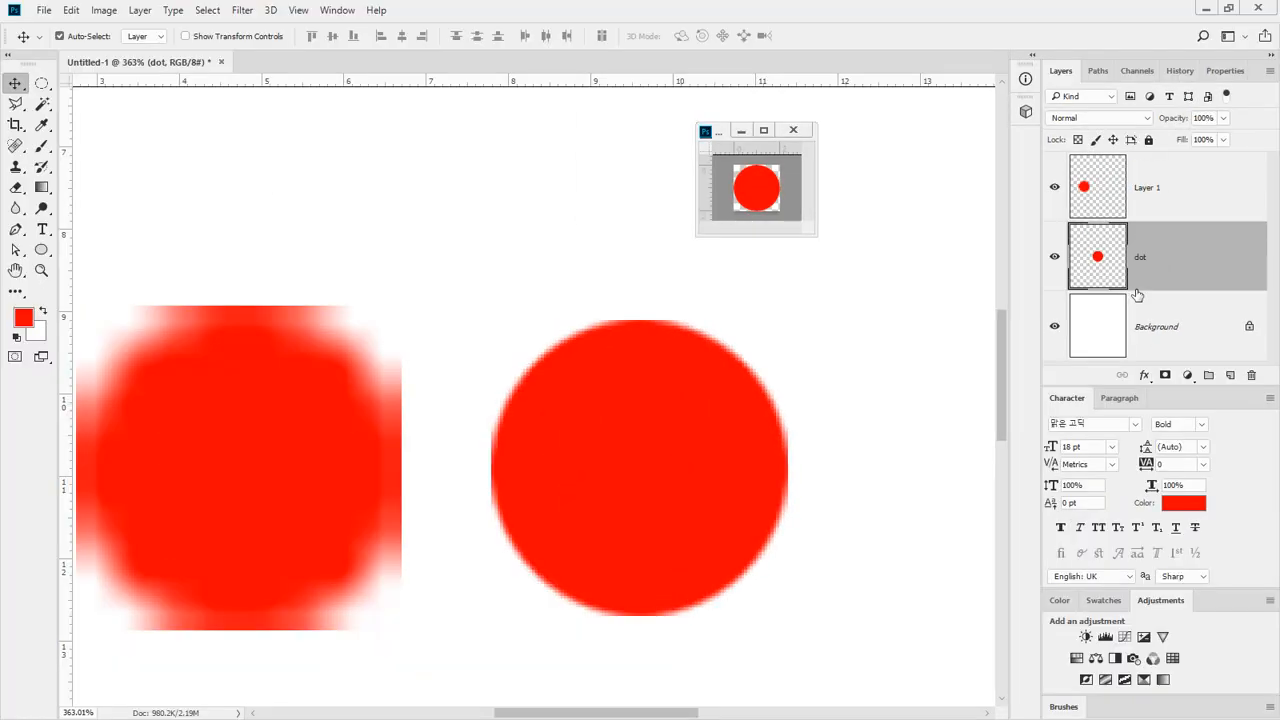
pyautogui.hotkey('ctrl', 'shift', 'e')
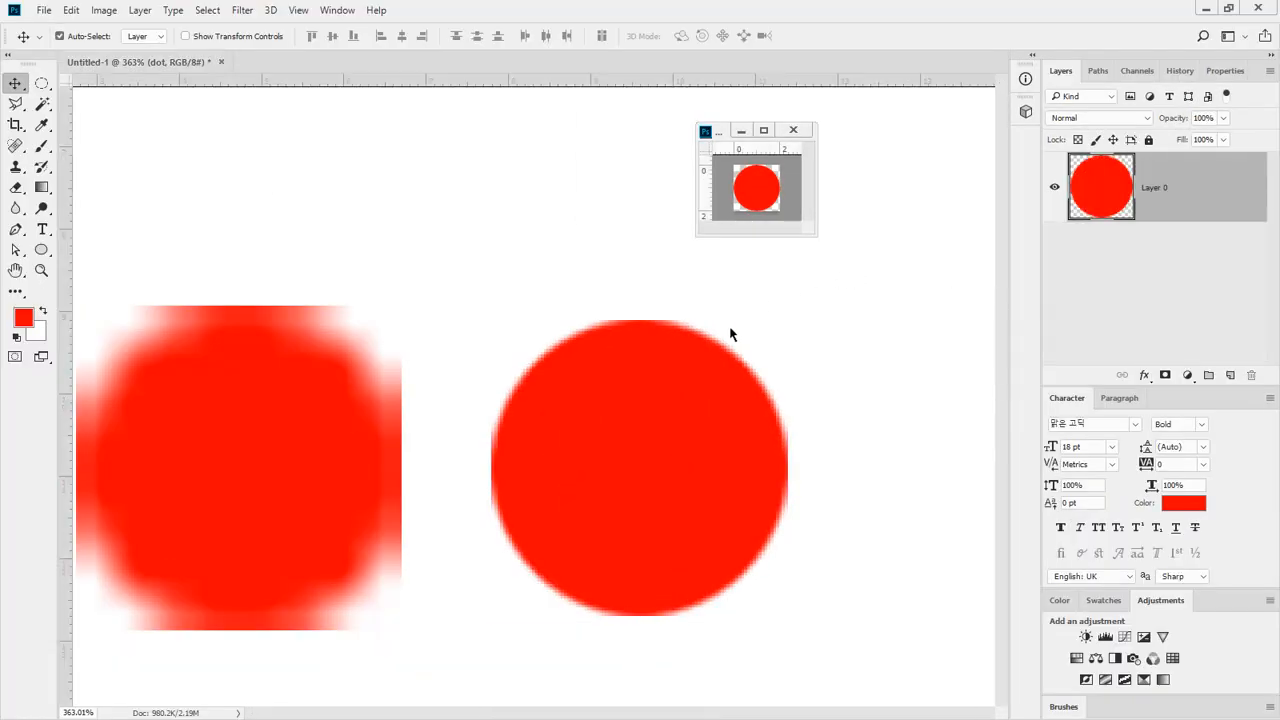
pyautogui.hotkey('ctrl', 'z')
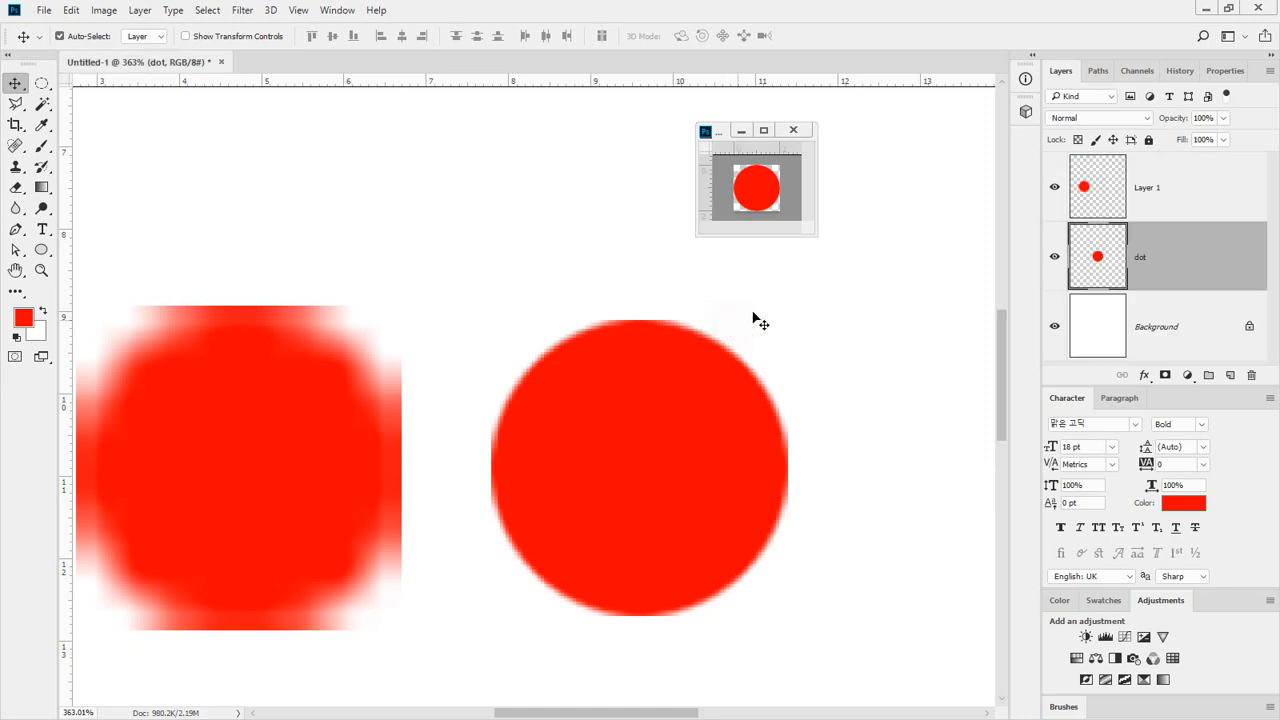
# Step: Convert the rasterized dot layer back to a smart object
pyautogui.rightClick(1086, 246)
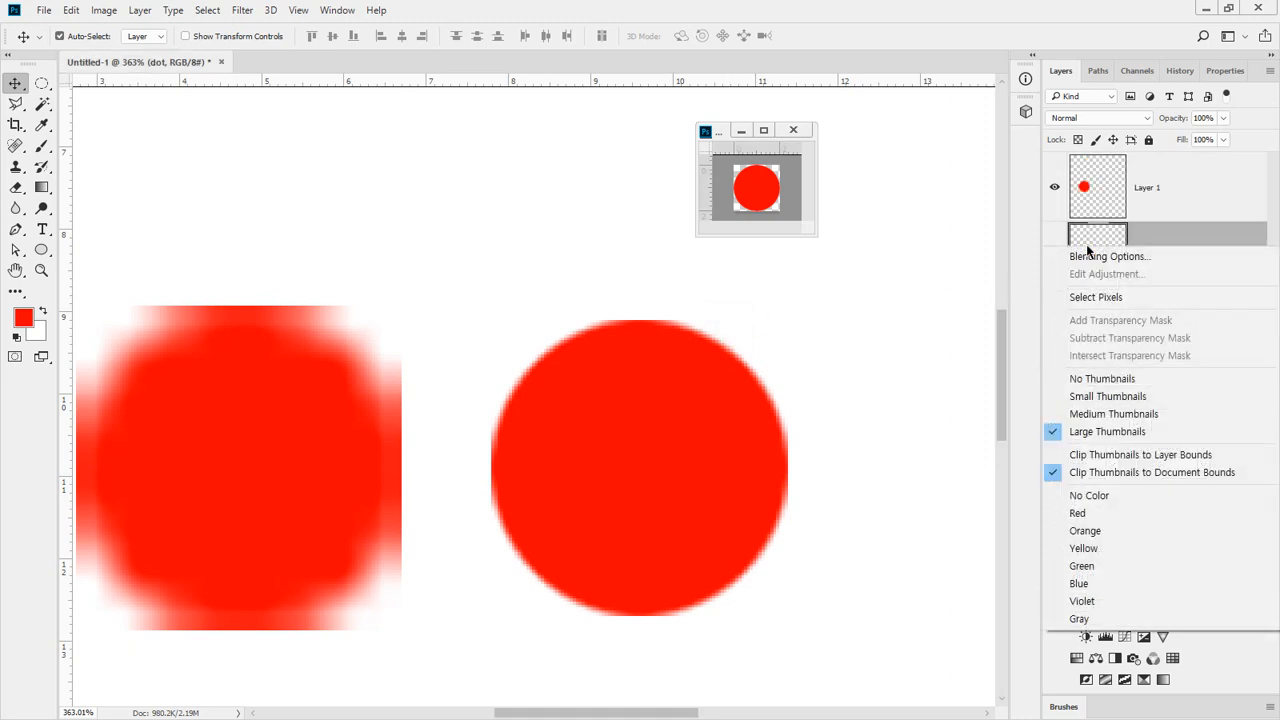
pyautogui.click(1196, 237)
pyautogui.rightClick(1168, 236)
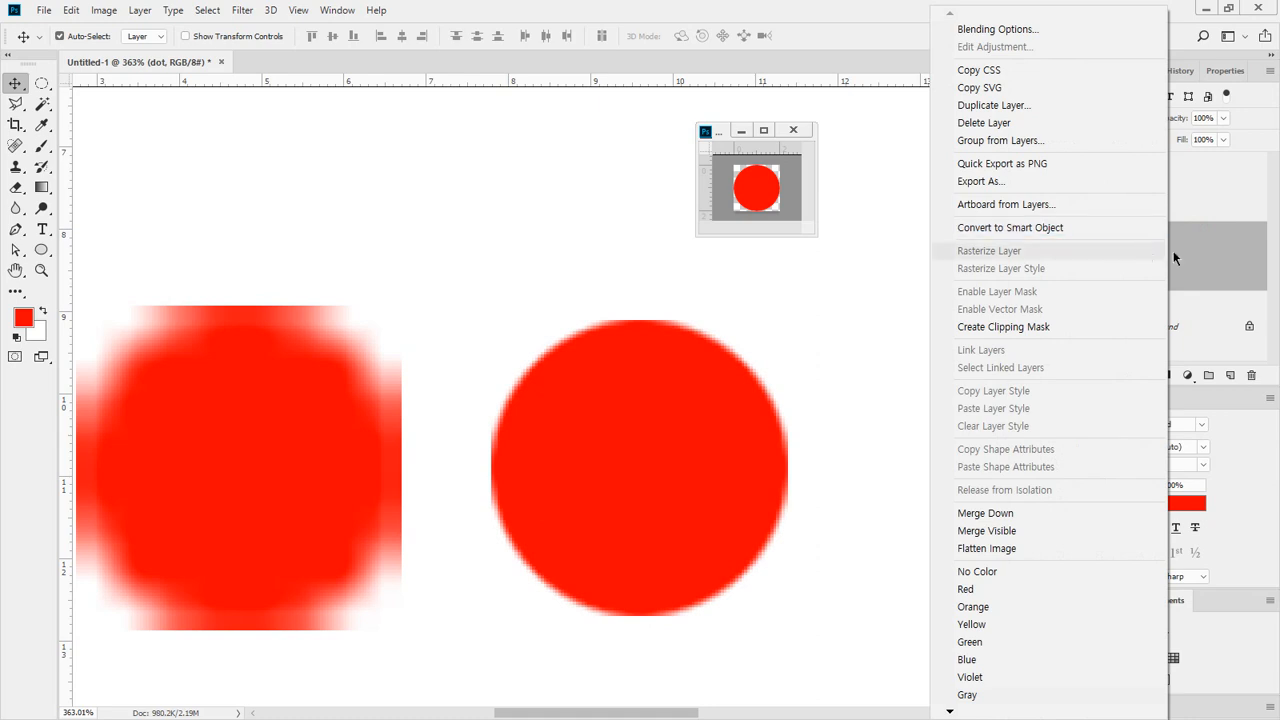
pyautogui.click(1174, 259)
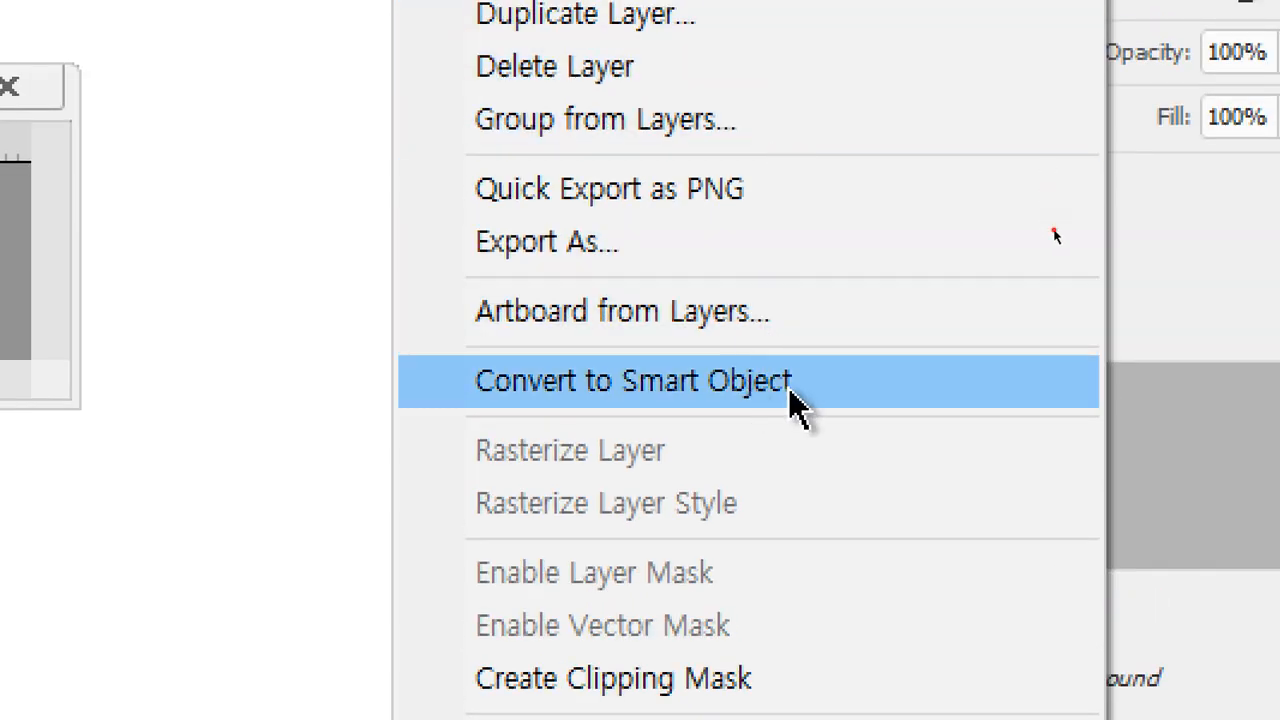
pyautogui.click(794, 403)
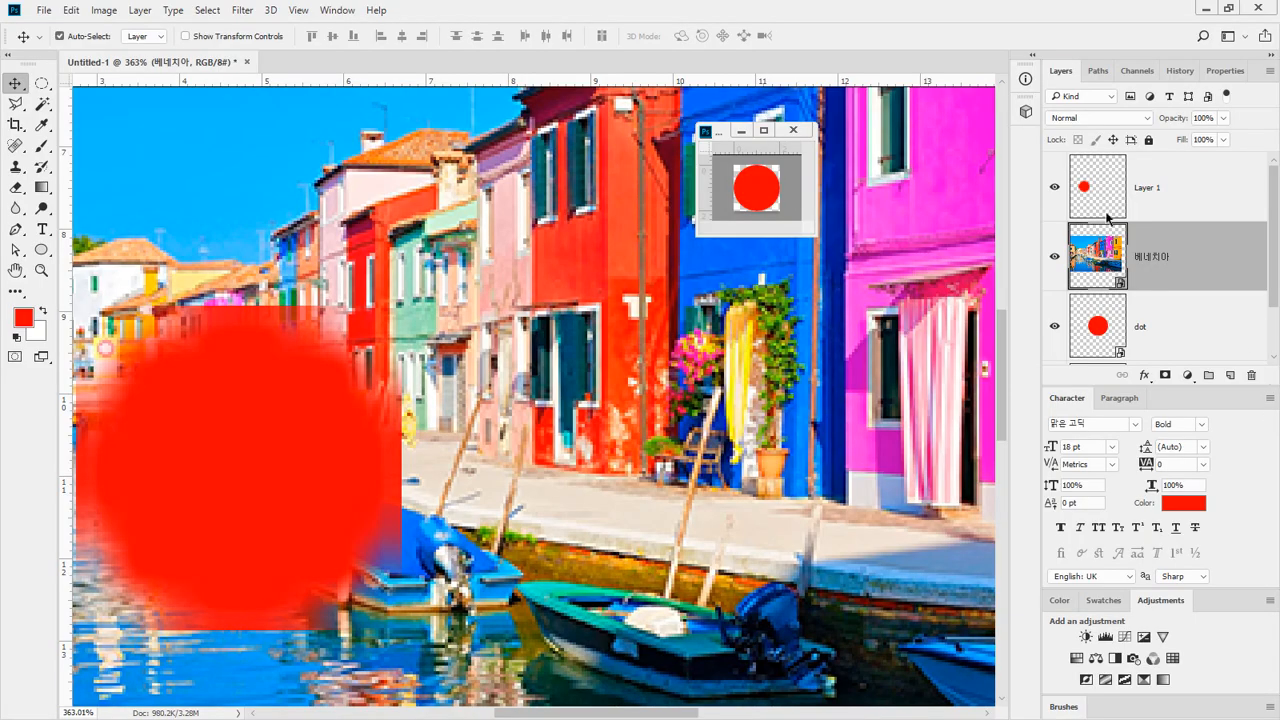
# Step: Clip the 베네치아 photo layer to the dot layer beneath it with a clipping mask
pyautogui.click(1270, 72)
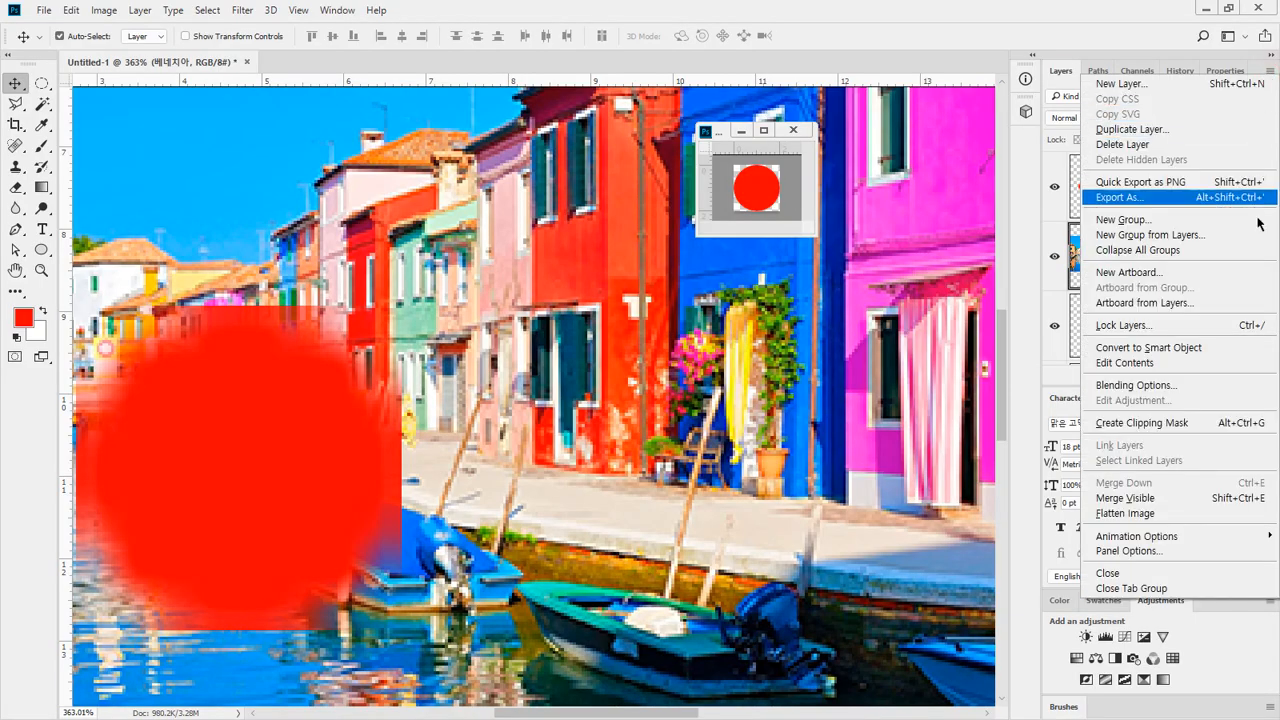
pyautogui.click(1205, 426)
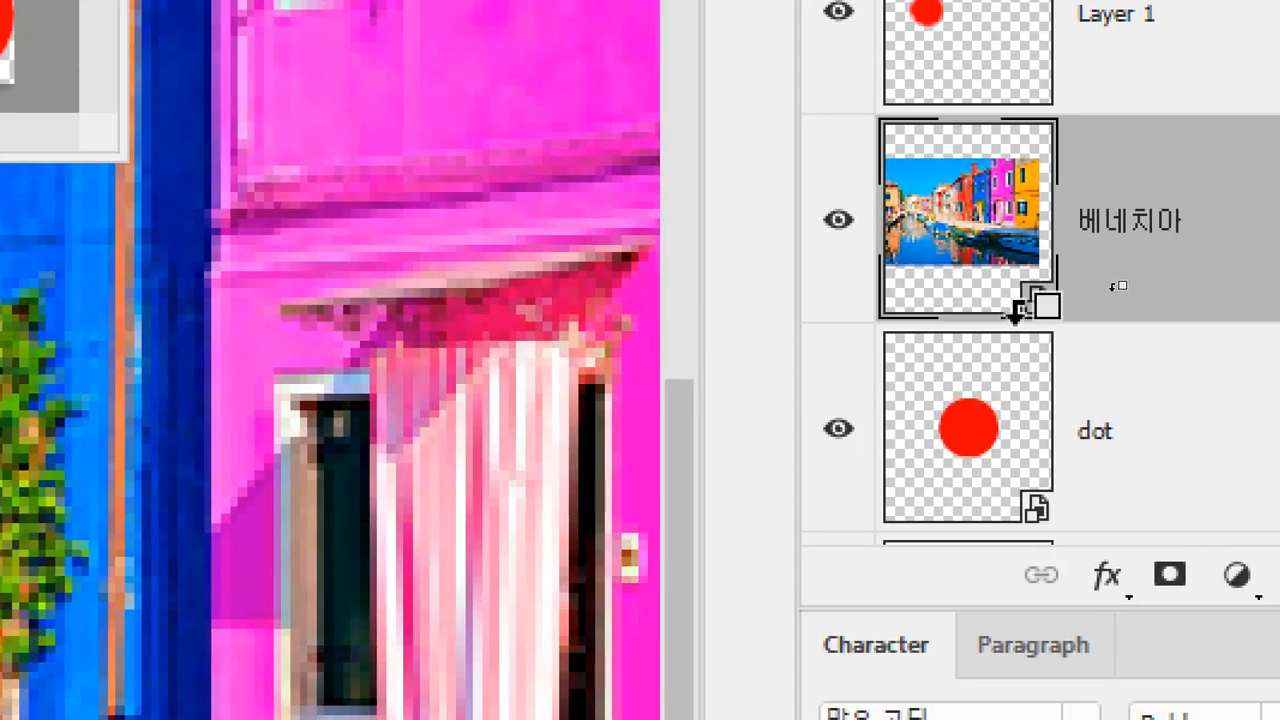
pyautogui.keyDown('alt'); pyautogui.click(975, 318); pyautogui.keyUp('alt')
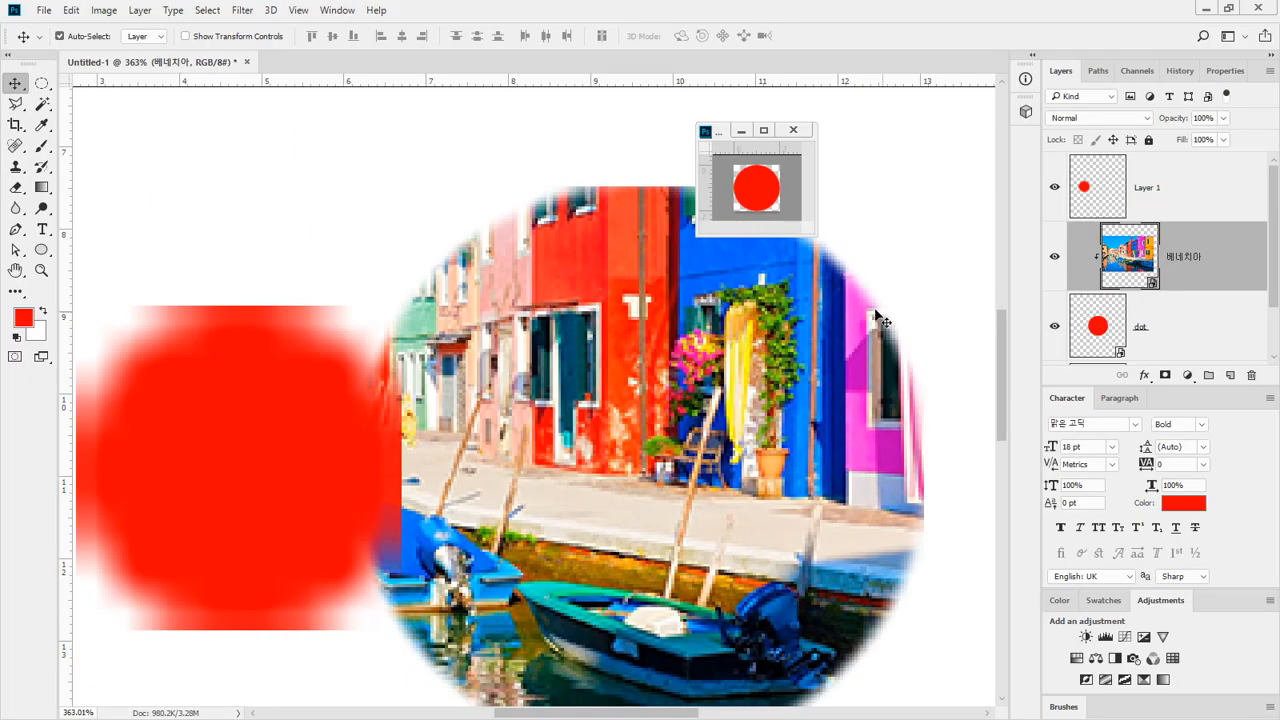
pyautogui.moveTo(1140, 362)
pyautogui.mouseDown()
pyautogui.moveTo(1062, 323)
pyautogui.moveTo(1121, 308)
pyautogui.moveTo(1168, 372)
pyautogui.mouseUp()
pyautogui.moveTo(1236, 232); pyautogui.dragTo(1212, 275)
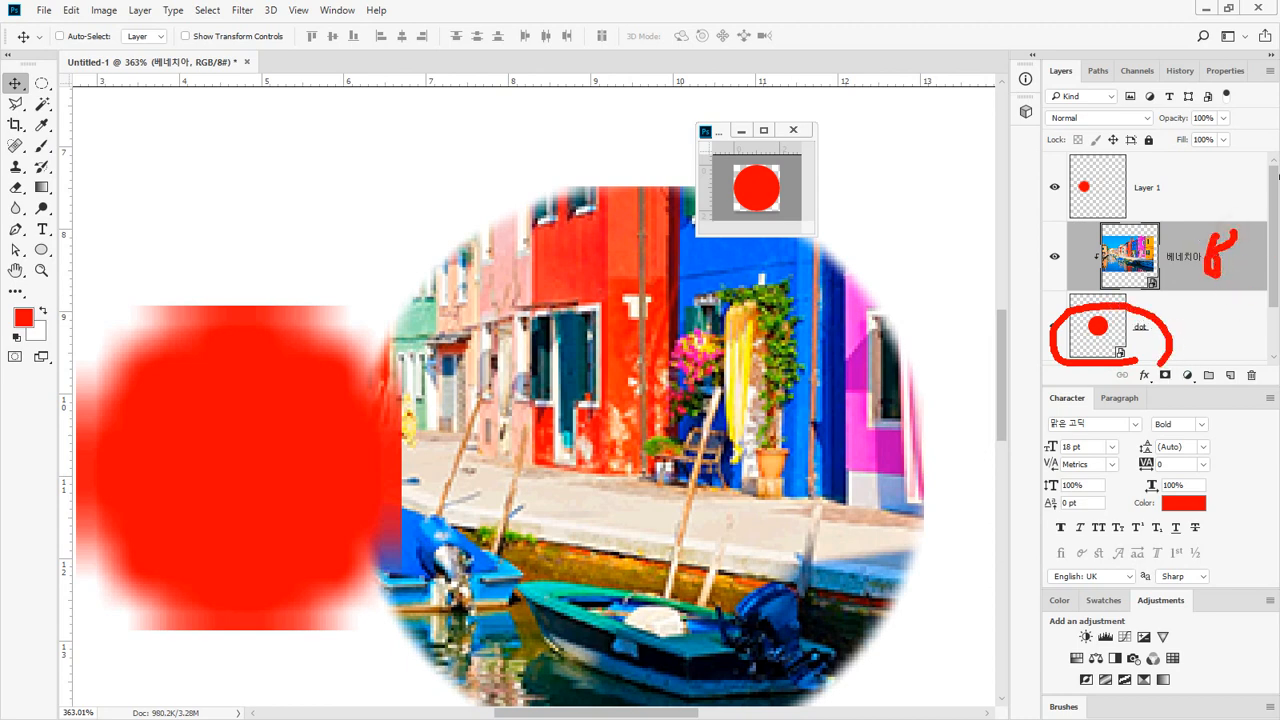
# Step: Release the clipping mask on the 베네치아 photo layer
pyautogui.press('Escape')
pyautogui.click(1270, 71)
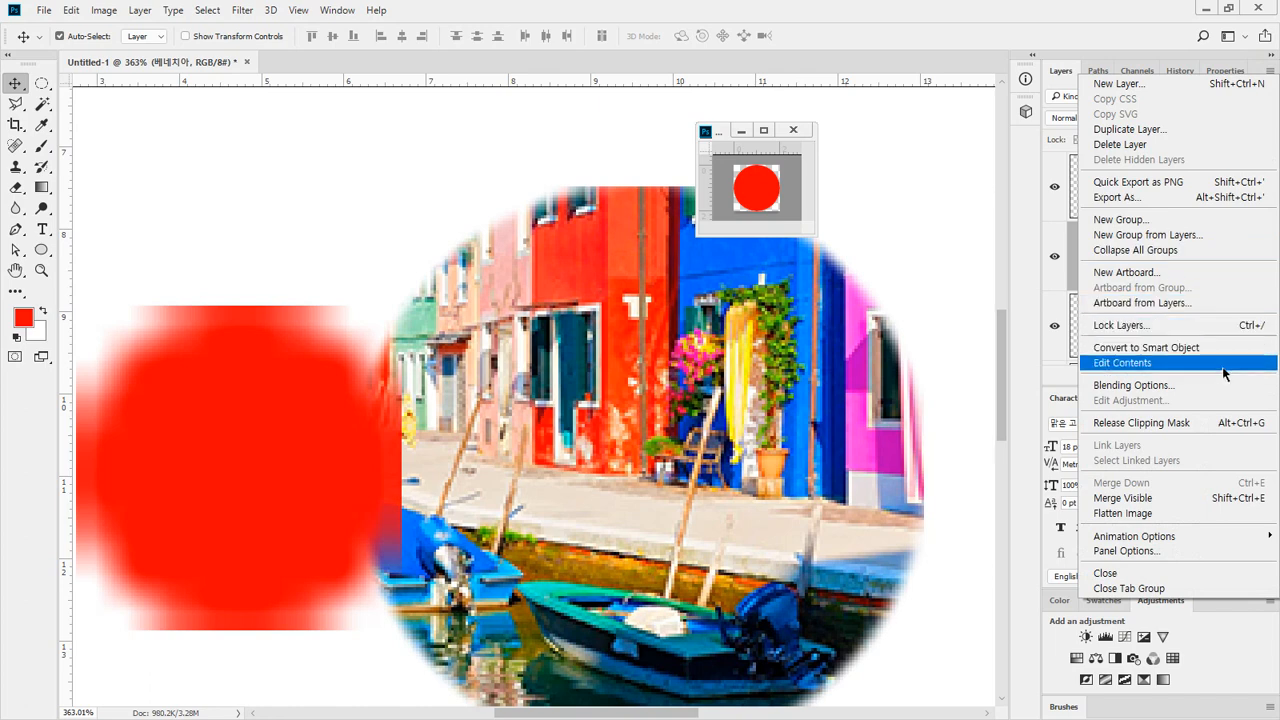
pyautogui.click(1205, 424)
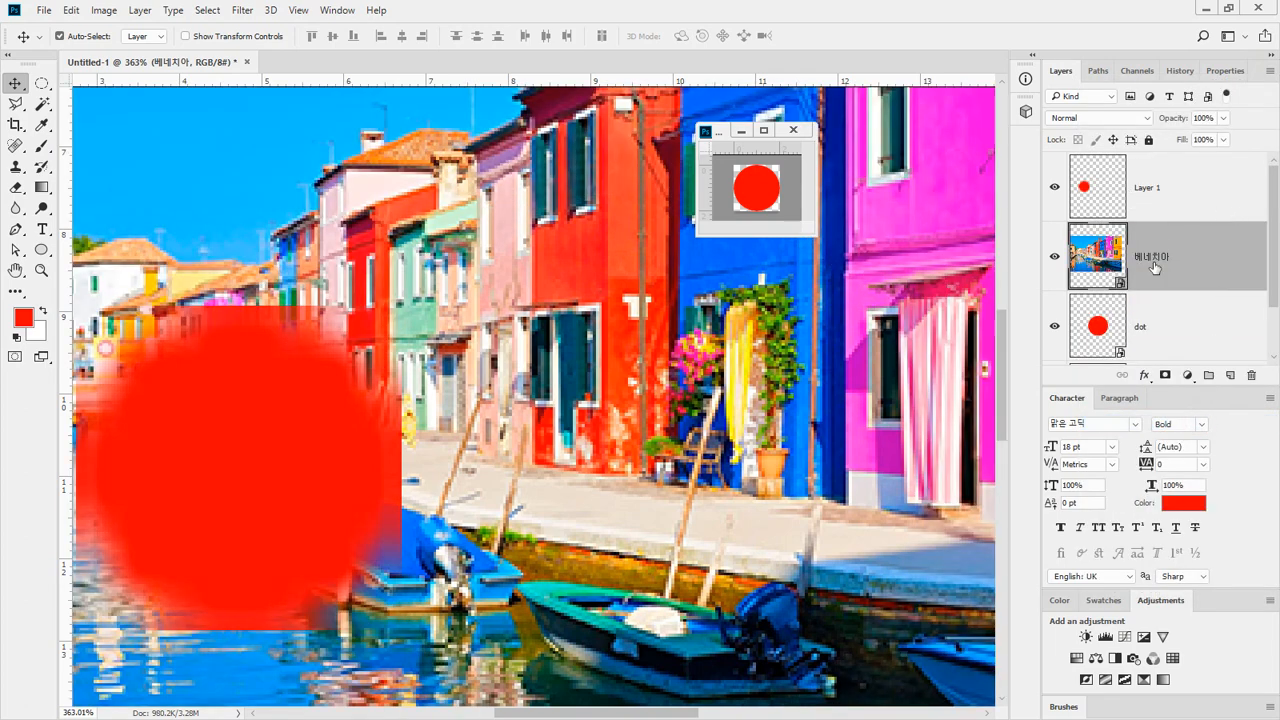
# Step: Create a clipping mask that clips the 베네치아 photo layer to the dot layer
pyautogui.moveTo(1155, 265); pyautogui.dragTo(1146, 289)
pyautogui.click(1270, 71)
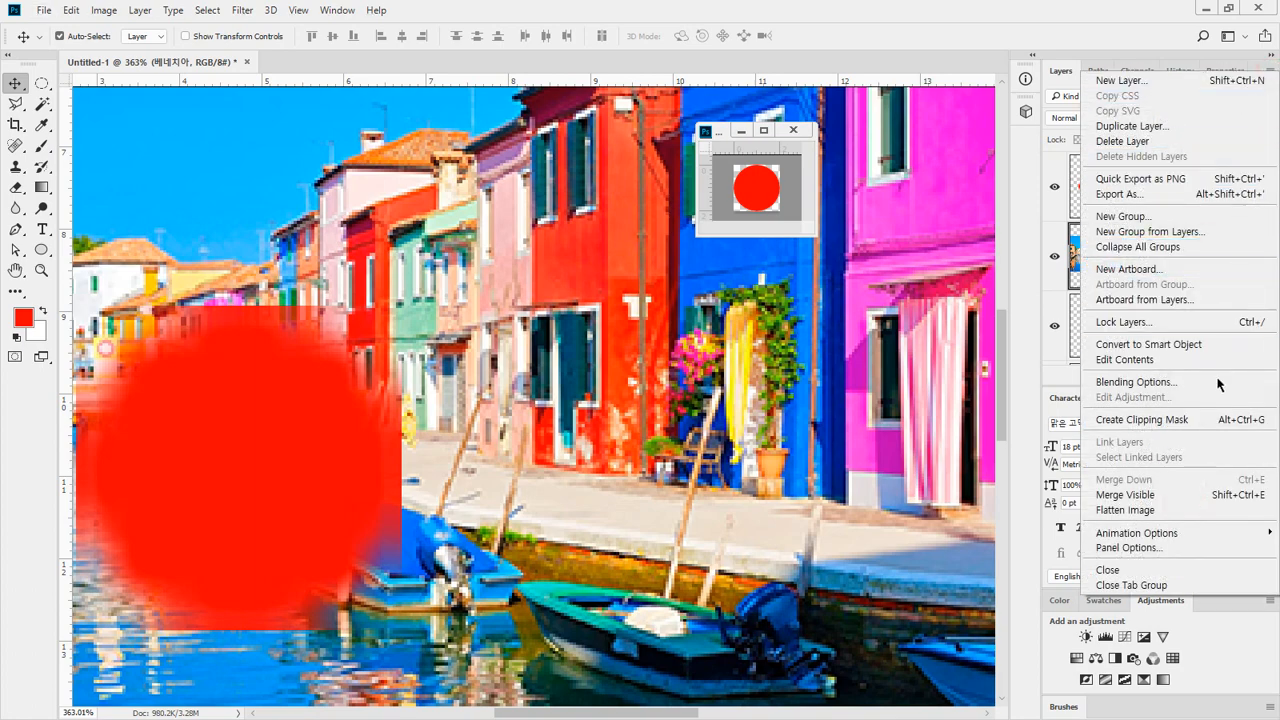
pyautogui.click(1214, 420)
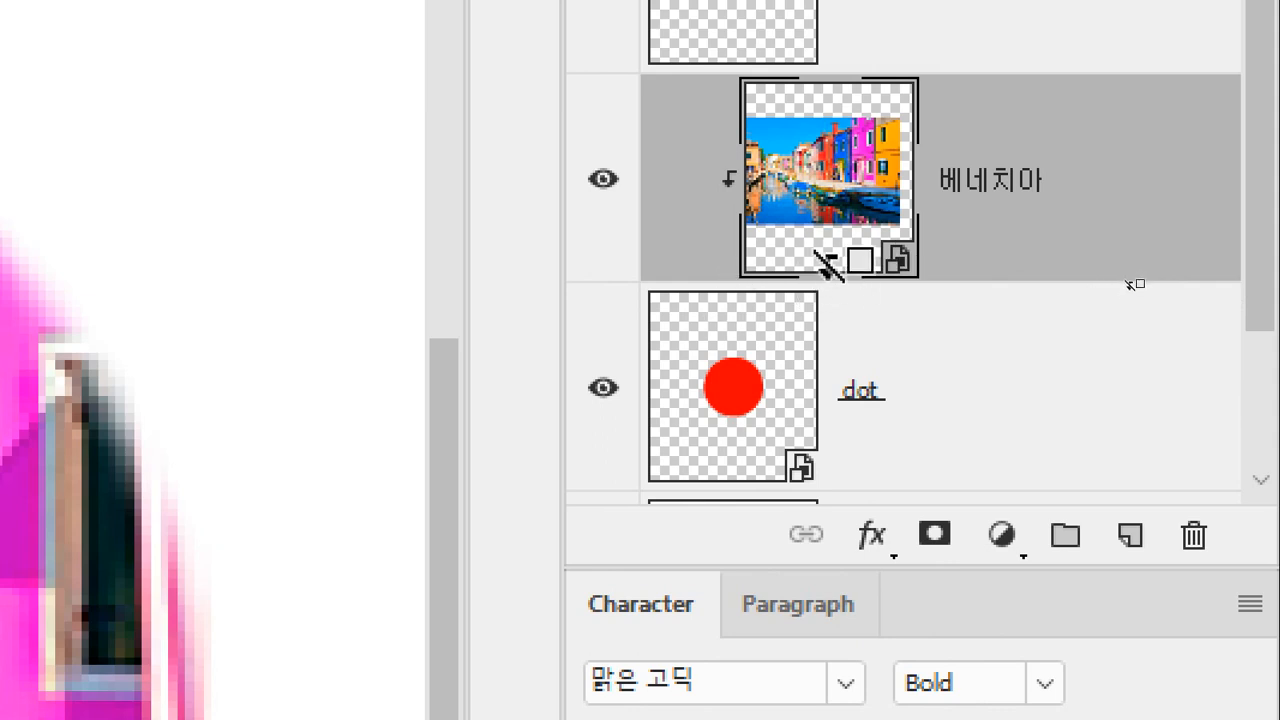
# Step: Toggle the clipping mask between the 베네치아 and dot layers off and on at their shared border
pyautogui.keyDown('alt'); pyautogui.click(826, 264); pyautogui.keyUp('alt')
pyautogui.keyDown('alt'); pyautogui.click(826, 264); pyautogui.keyUp('alt')
pyautogui.keyDown('alt'); pyautogui.click(1130, 284); pyautogui.keyUp('alt')
pyautogui.keyDown('alt'); pyautogui.click(1130, 284); pyautogui.keyUp('alt')
pyautogui.keyDown('alt'); pyautogui.click(1130, 284); pyautogui.keyUp('alt')
pyautogui.keyDown('alt'); pyautogui.click(1130, 284); pyautogui.keyUp('alt')
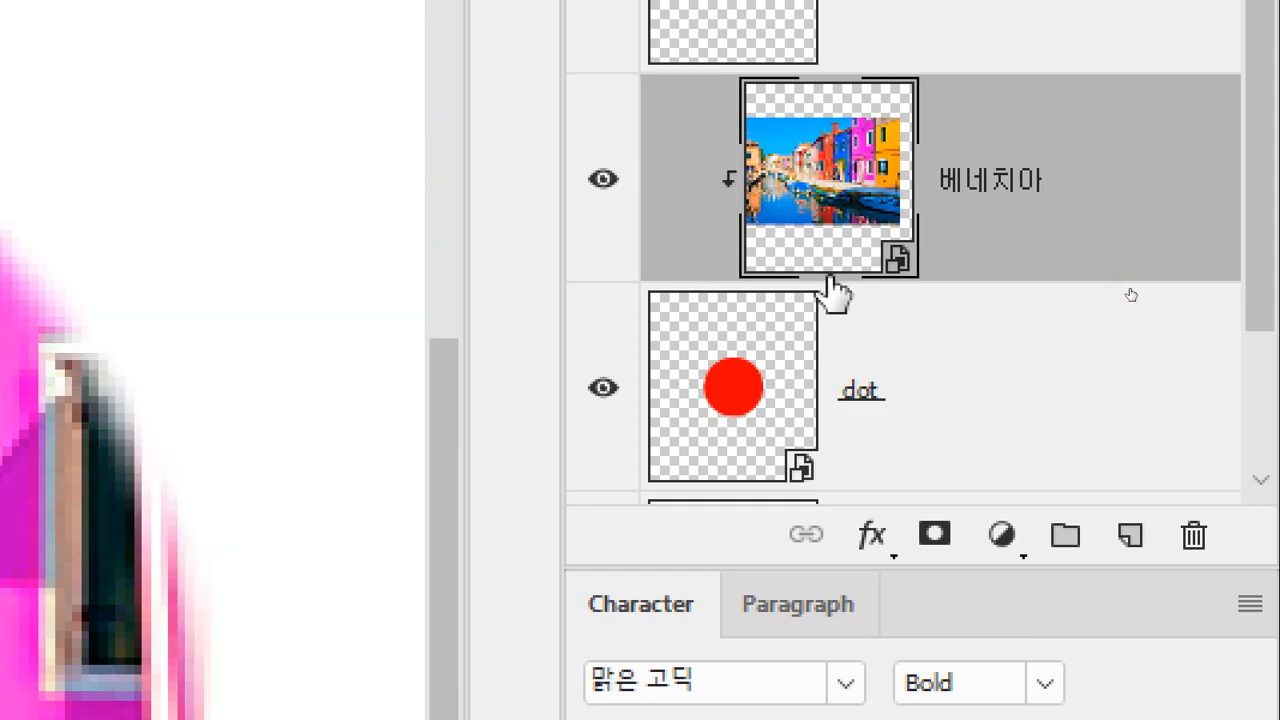
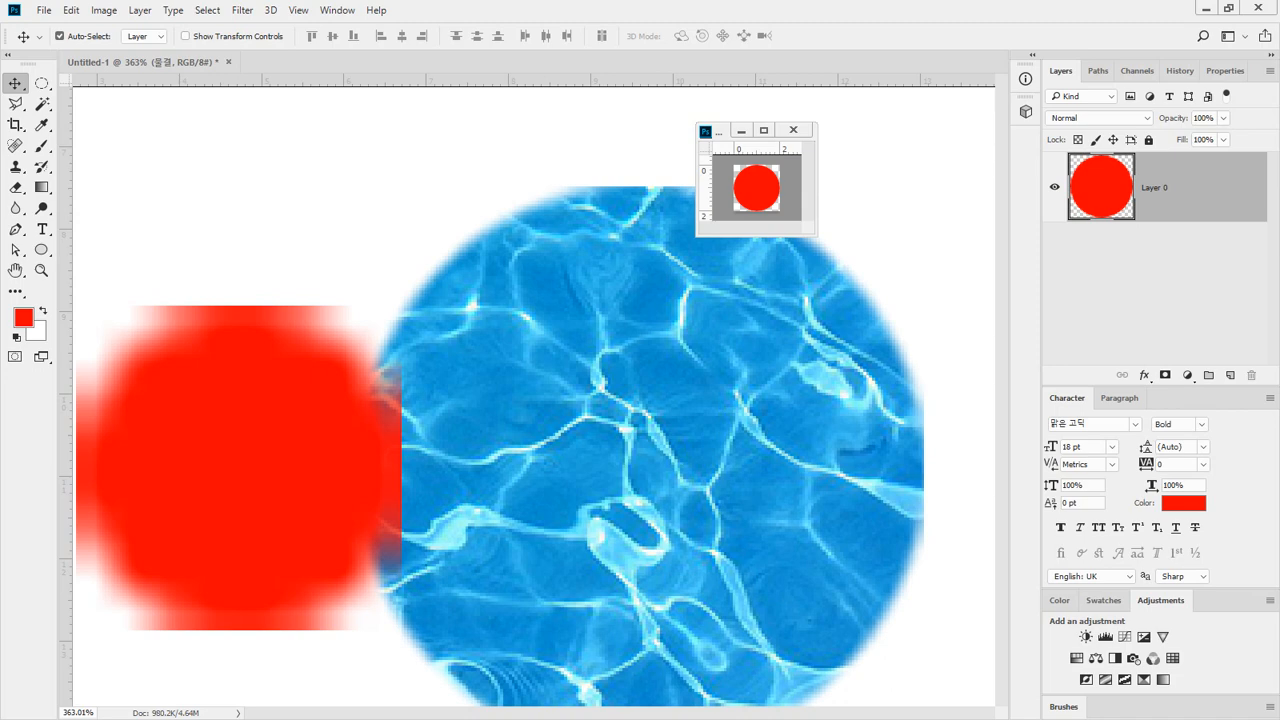
pyautogui.click(139, 12)
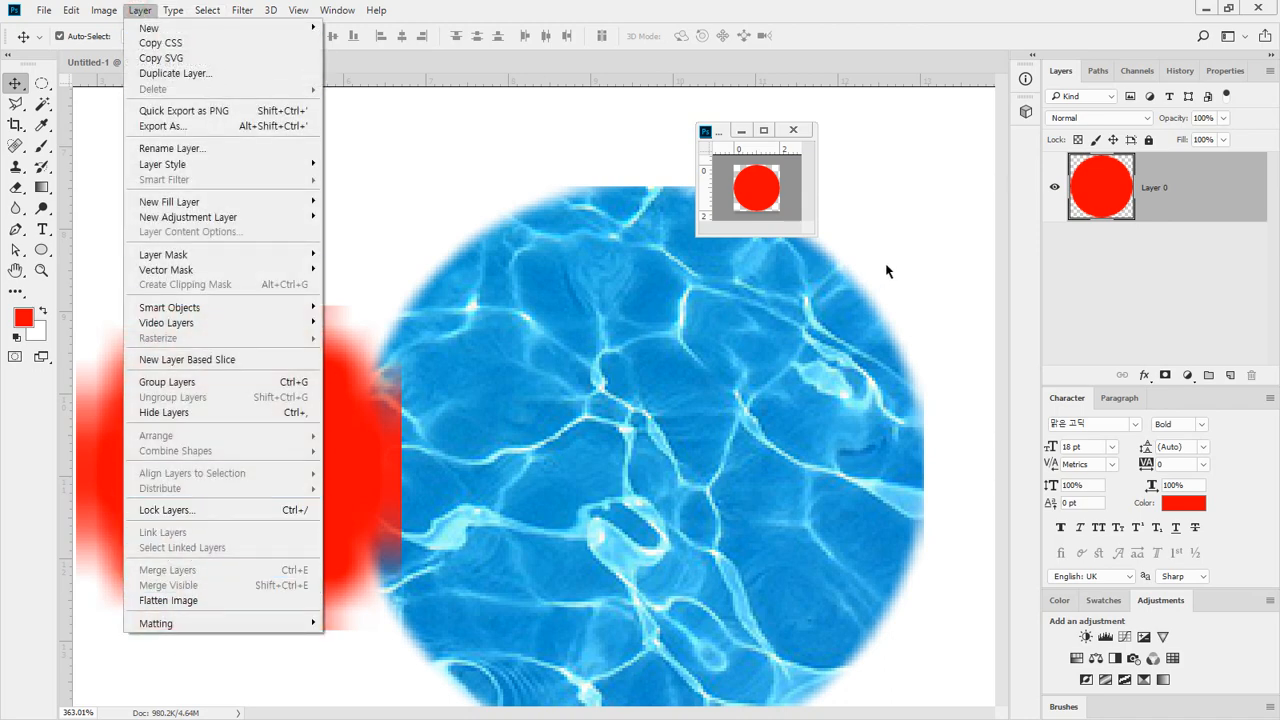
pyautogui.click(217, 512)
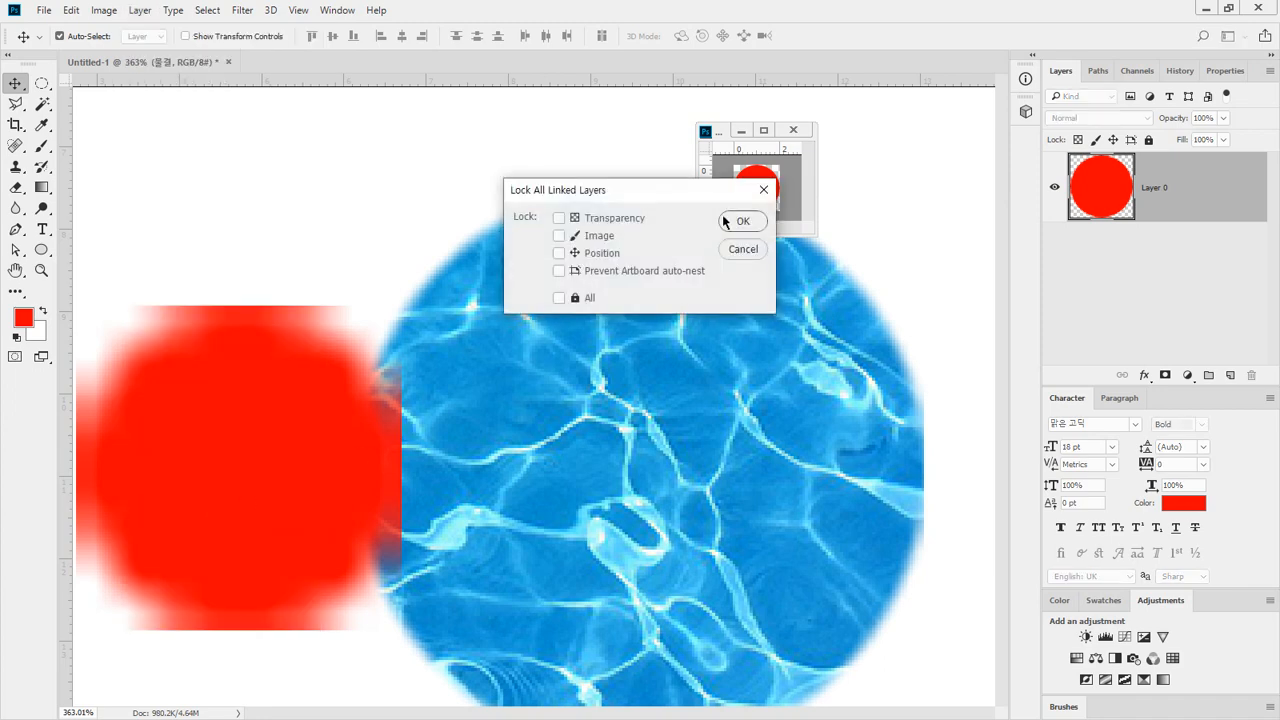
pyautogui.click(743, 248)
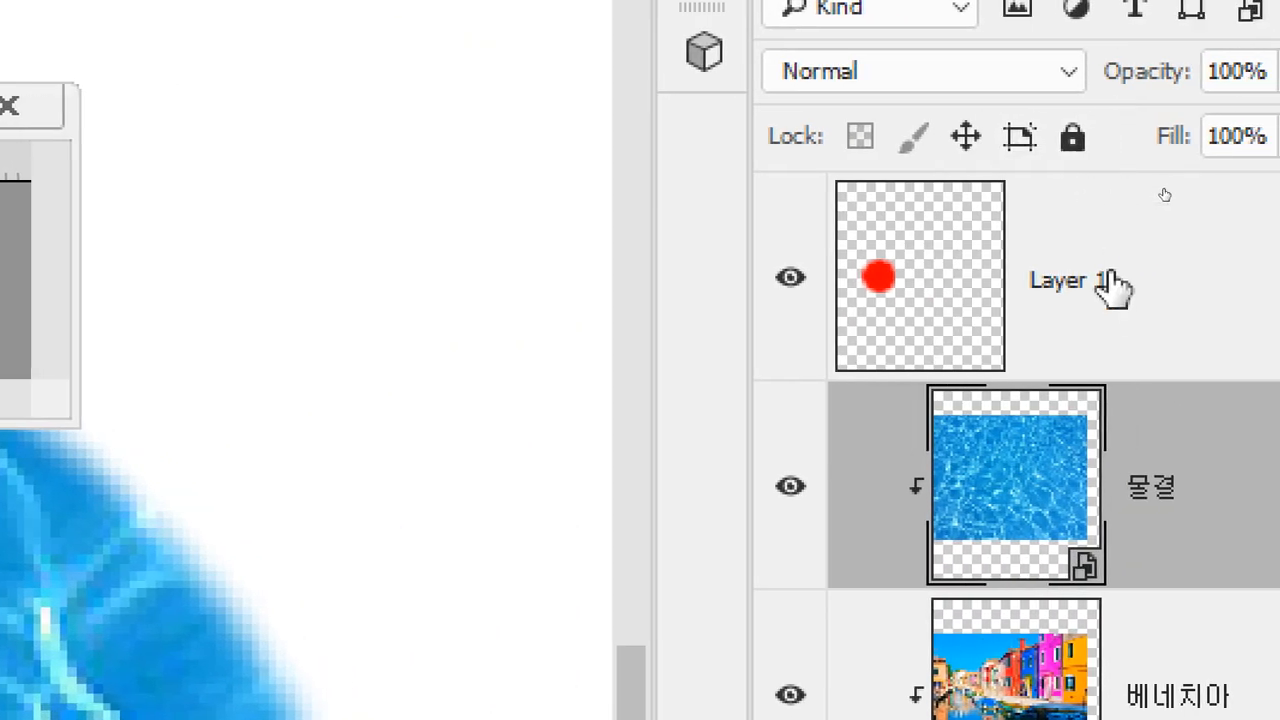
# Step: Apply the full lock to Layer 1 and try to move its red dot on the canvas
pyautogui.click(1143, 275)
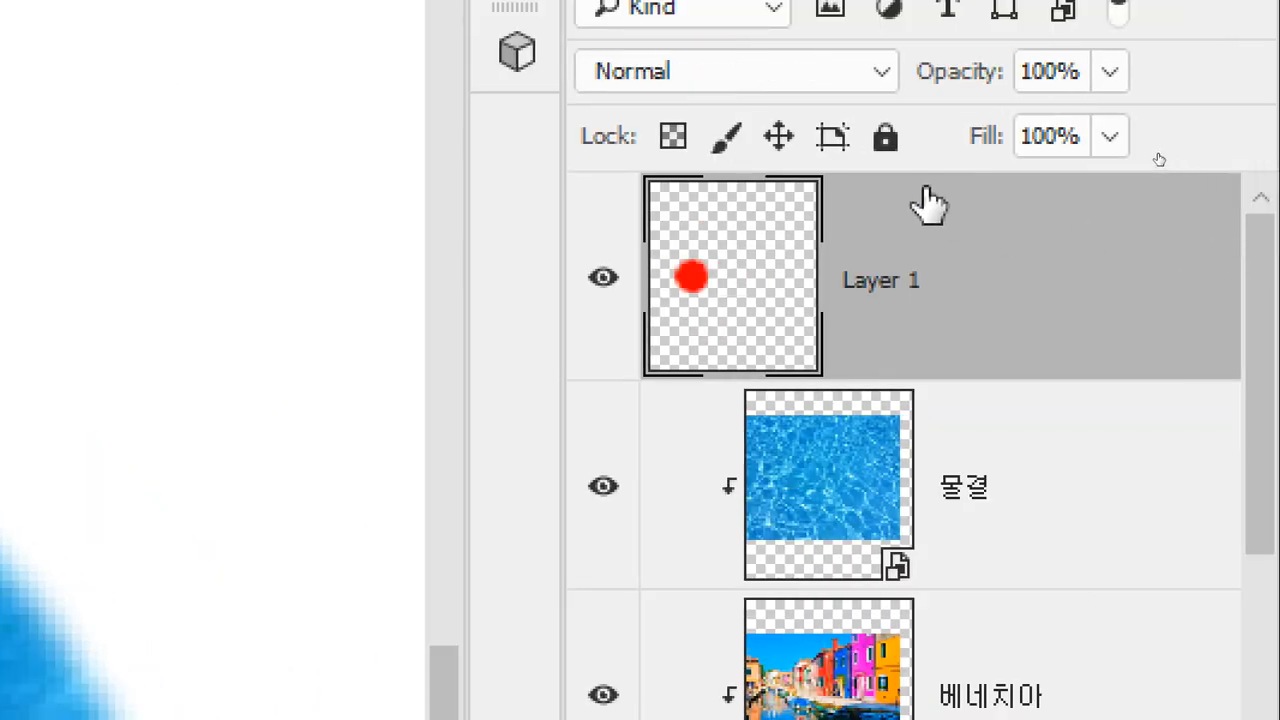
pyautogui.click(1063, 139)
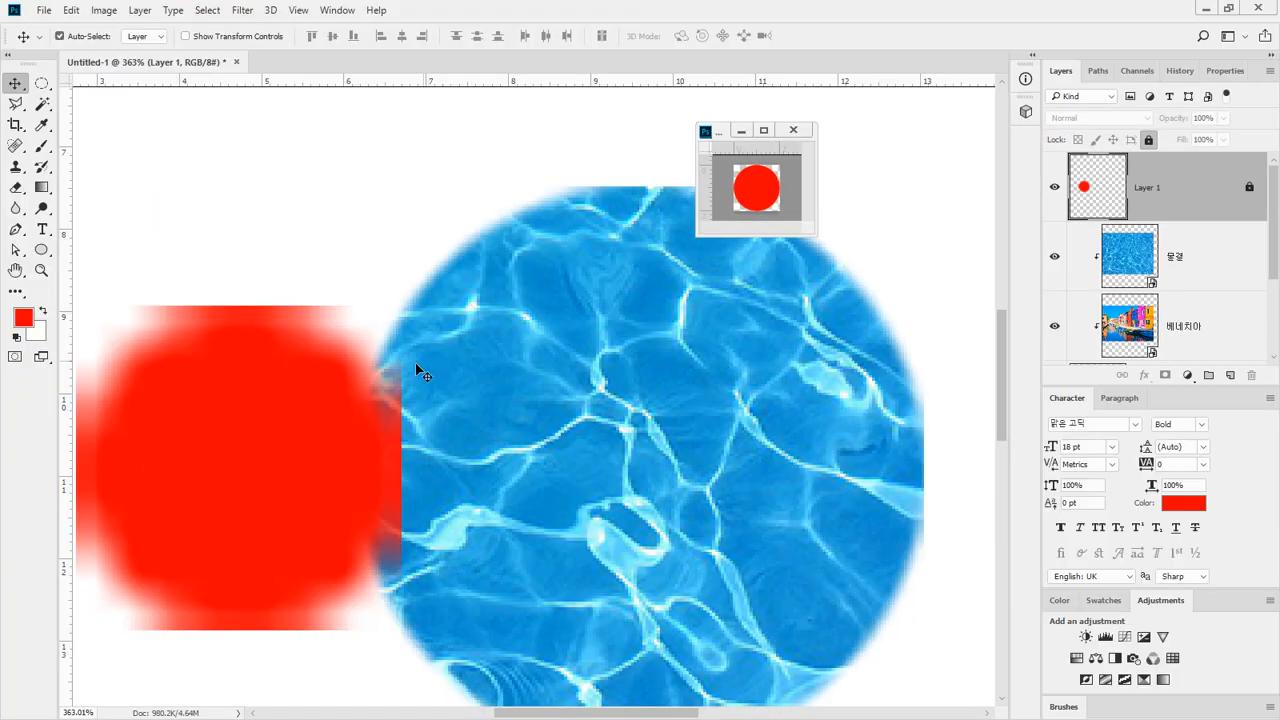
pyautogui.moveTo(188, 450); pyautogui.dragTo(258, 337)
pyautogui.moveTo(237, 465)
pyautogui.mouseDown()
pyautogui.moveTo(286, 386)
pyautogui.moveTo(226, 449)
pyautogui.mouseUp()
pyautogui.click(1216, 192)
pyautogui.moveTo(173, 386); pyautogui.dragTo(182, 250)
pyautogui.moveTo(180, 457); pyautogui.dragTo(238, 303)
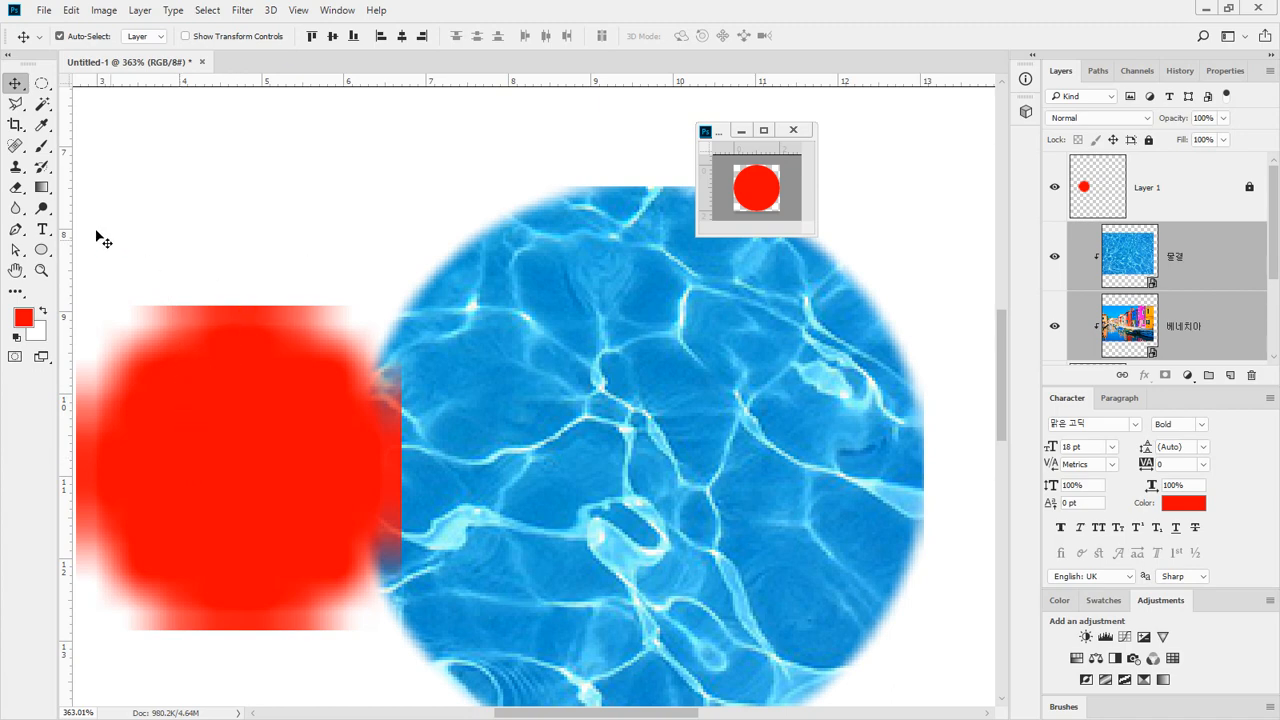
# Step: Try to paint over the red dot with the Brush tool, dismissing the resulting alerts
pyautogui.click(42, 148)
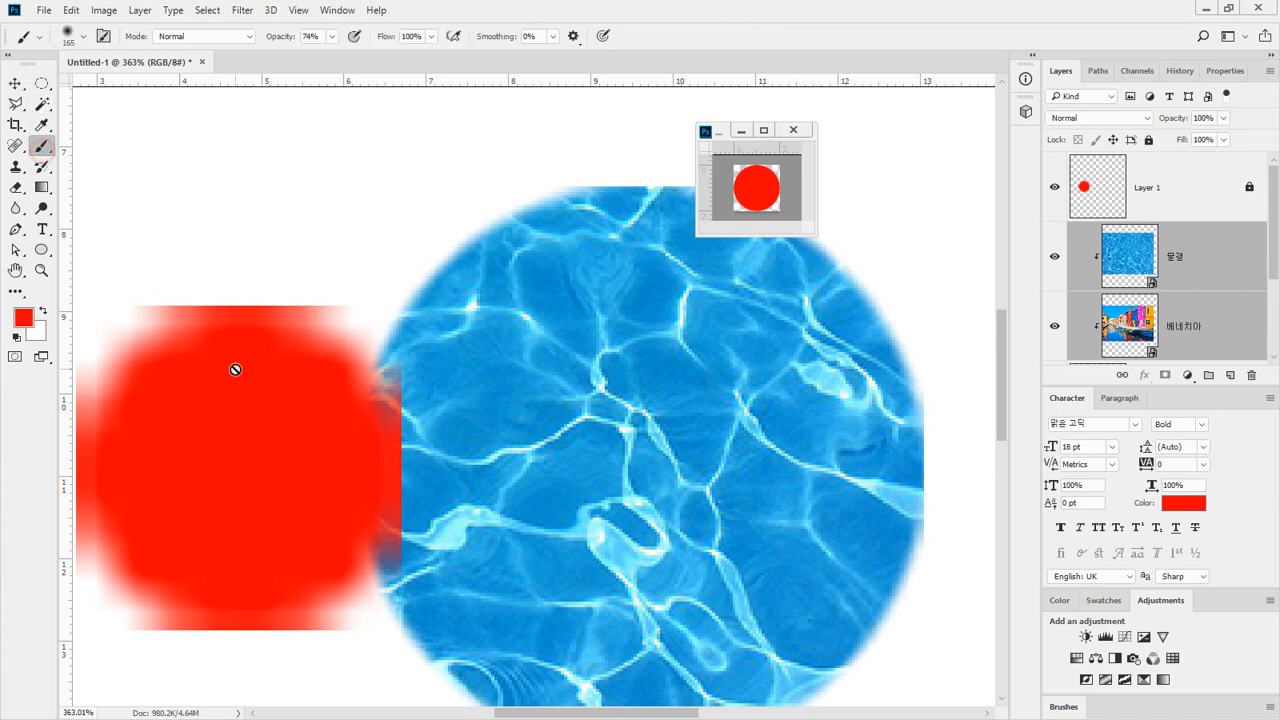
pyautogui.click(240, 380)
pyautogui.click(625, 282)
pyautogui.click(212, 323)
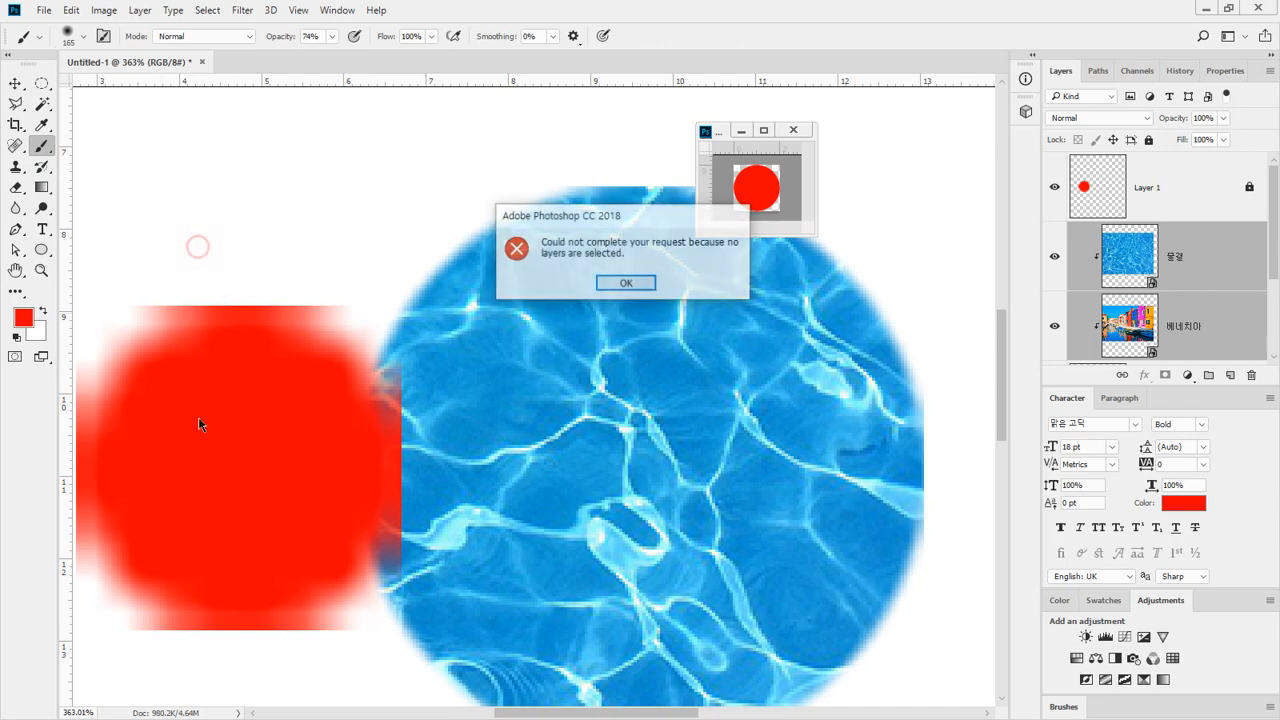
pyautogui.click(630, 281)
# Step: Remove the full lock from Layer 1 and lock only its position
pyautogui.click(1189, 199)
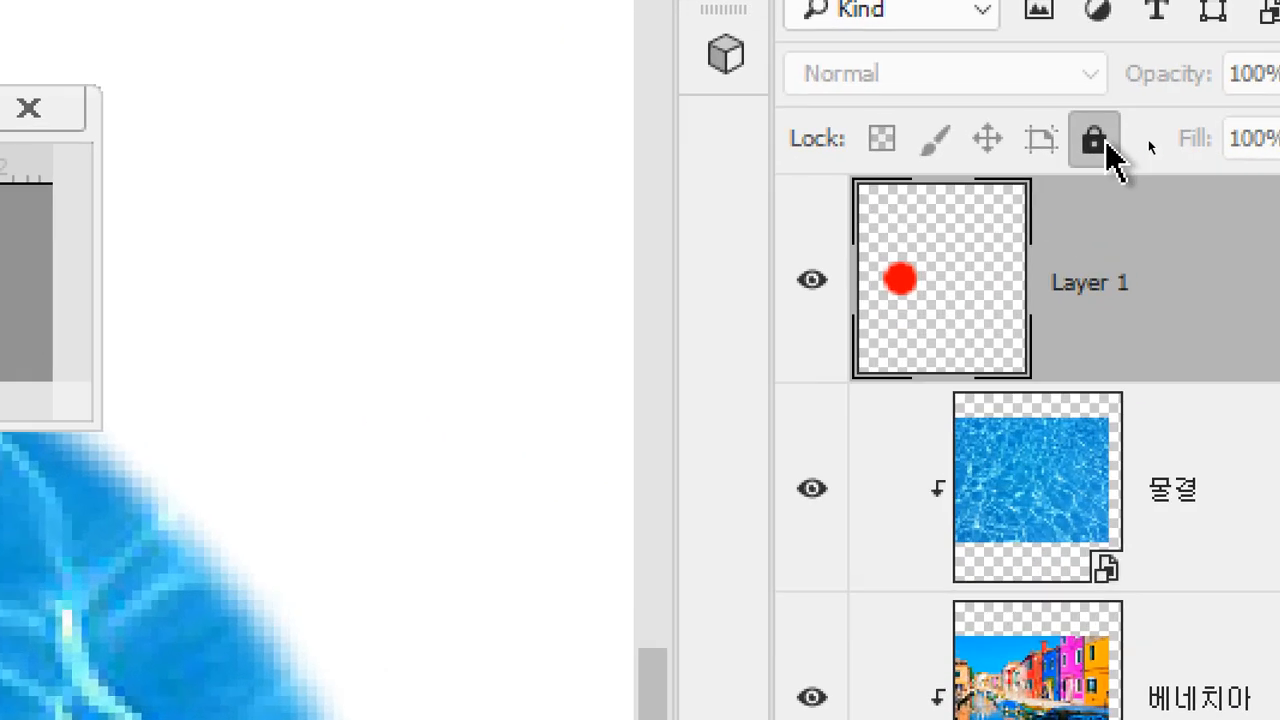
pyautogui.click(1149, 140)
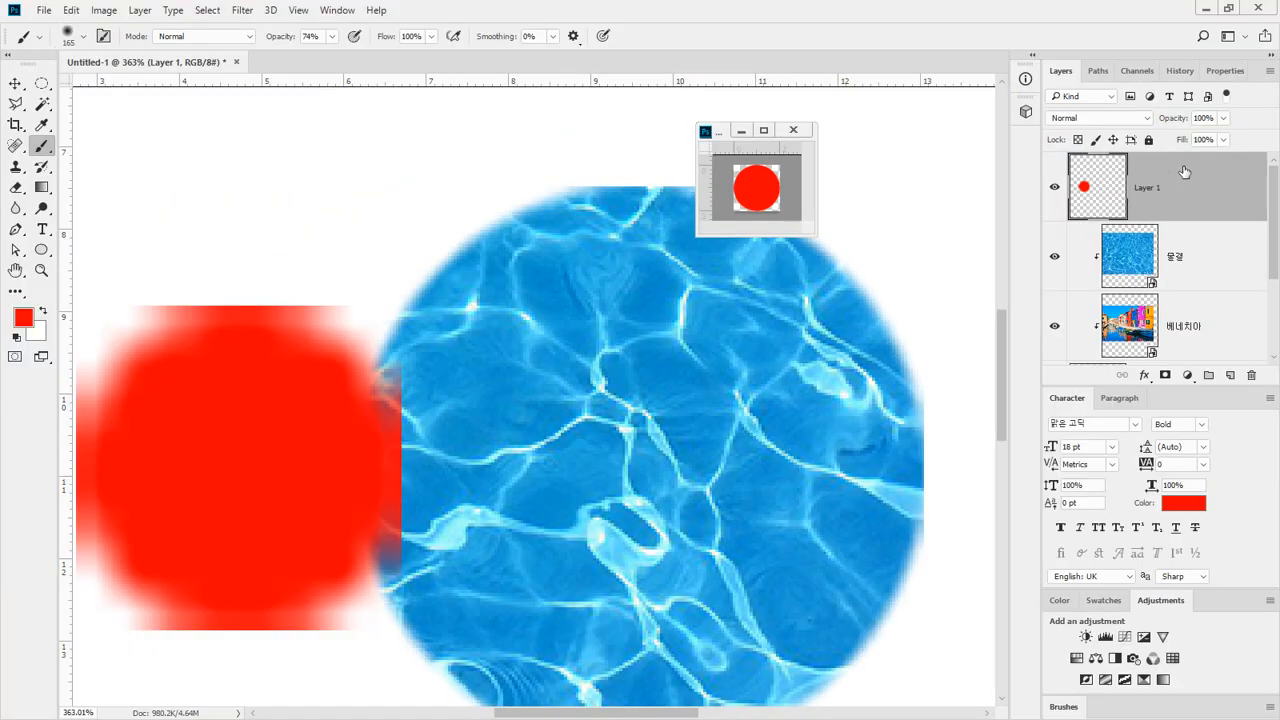
pyautogui.hotkey('ctrl', 'z')
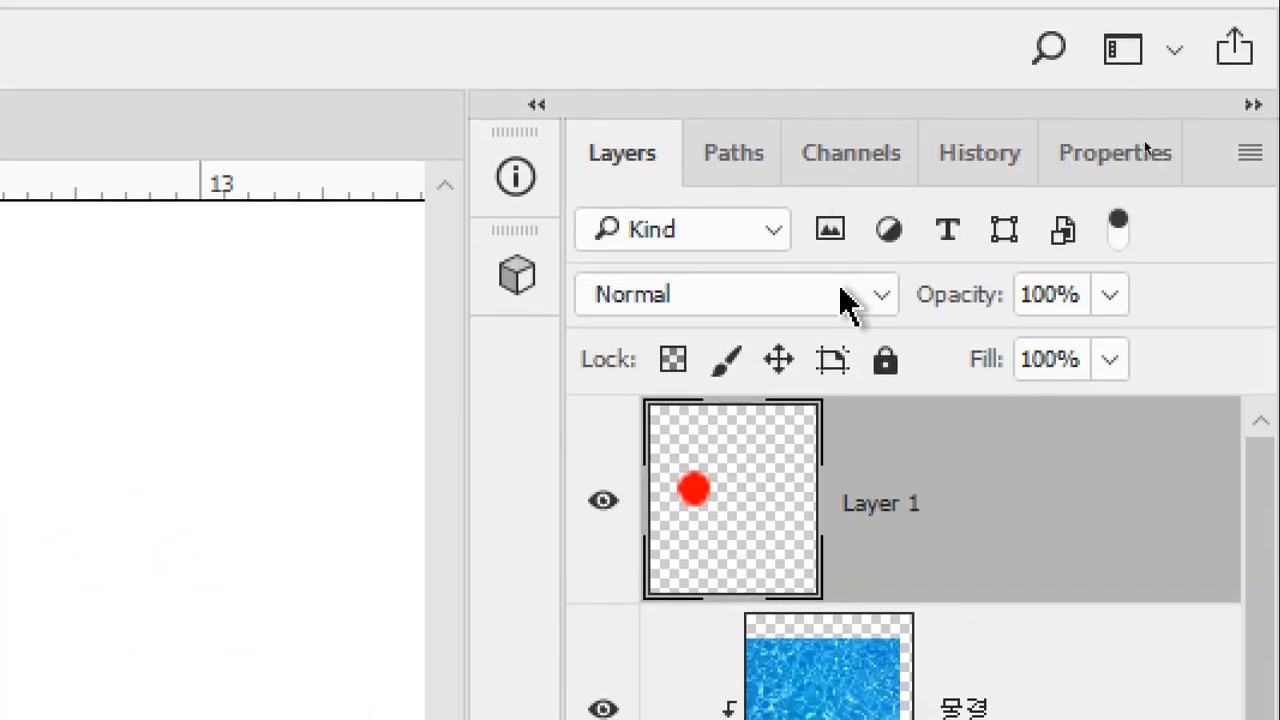
pyautogui.click(772, 362)
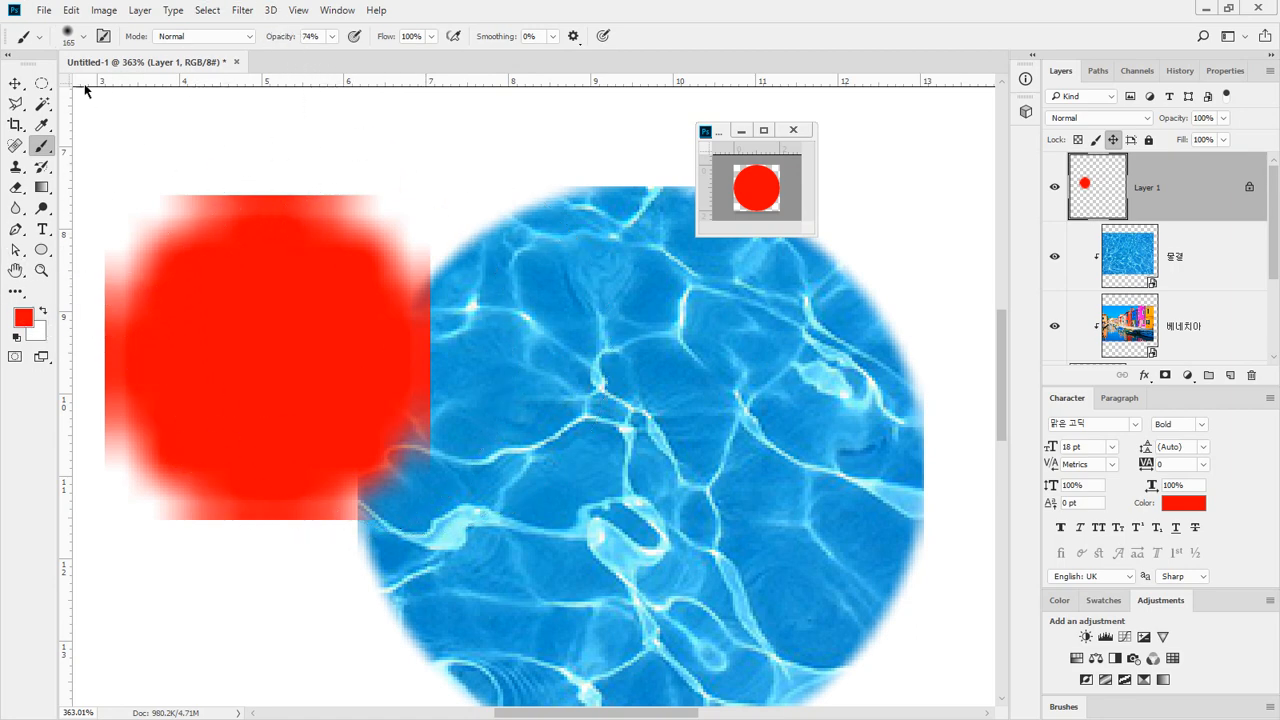
# Step: Try to move the position-locked red dot of Layer 1 with the Move tool
pyautogui.click(15, 83)
pyautogui.moveTo(293, 322)
pyautogui.mouseDown()
pyautogui.moveTo(370, 226)
pyautogui.moveTo(378, 233)
pyautogui.mouseUp()
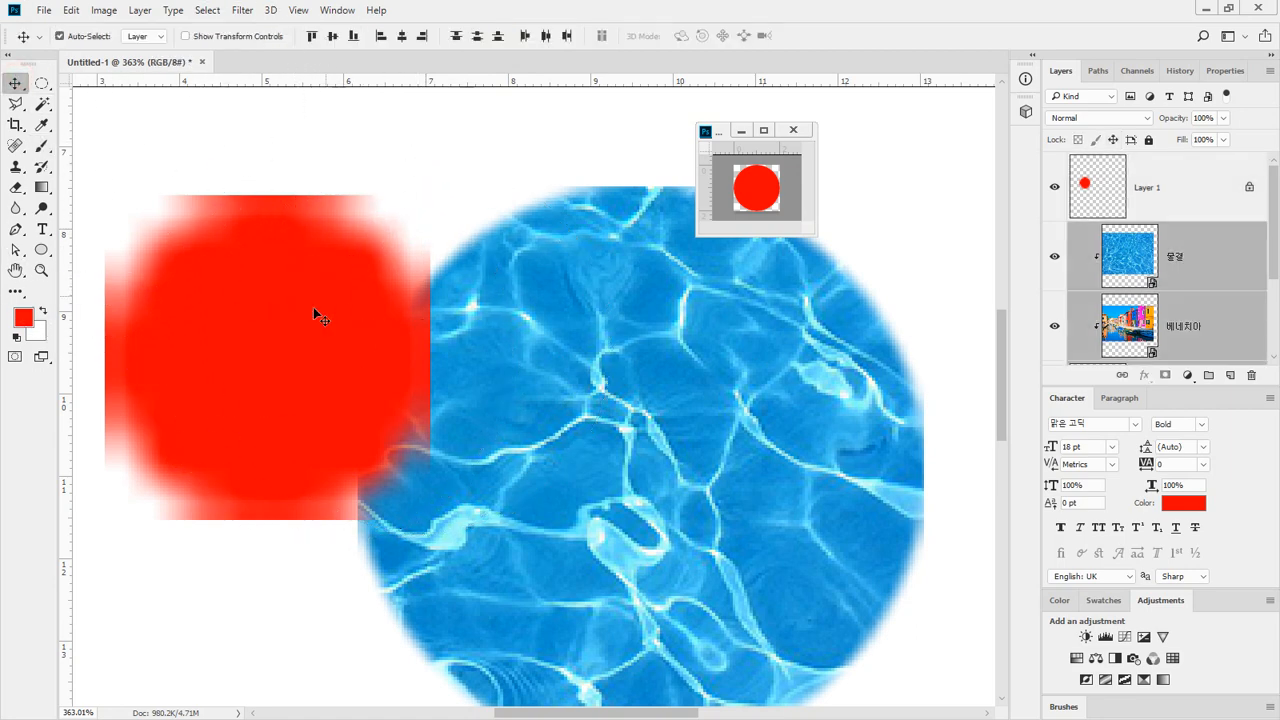
pyautogui.moveTo(251, 357); pyautogui.dragTo(206, 337)
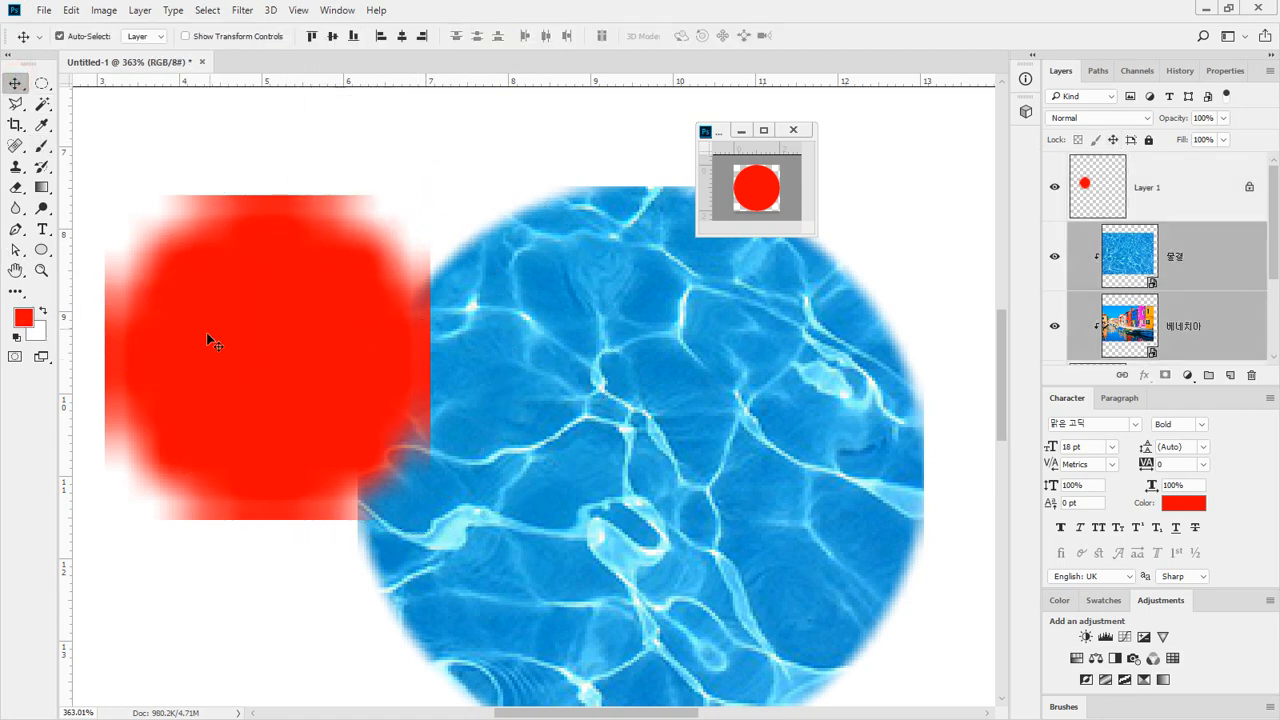
pyautogui.click(1177, 195)
pyautogui.moveTo(363, 331); pyautogui.dragTo(262, 331)
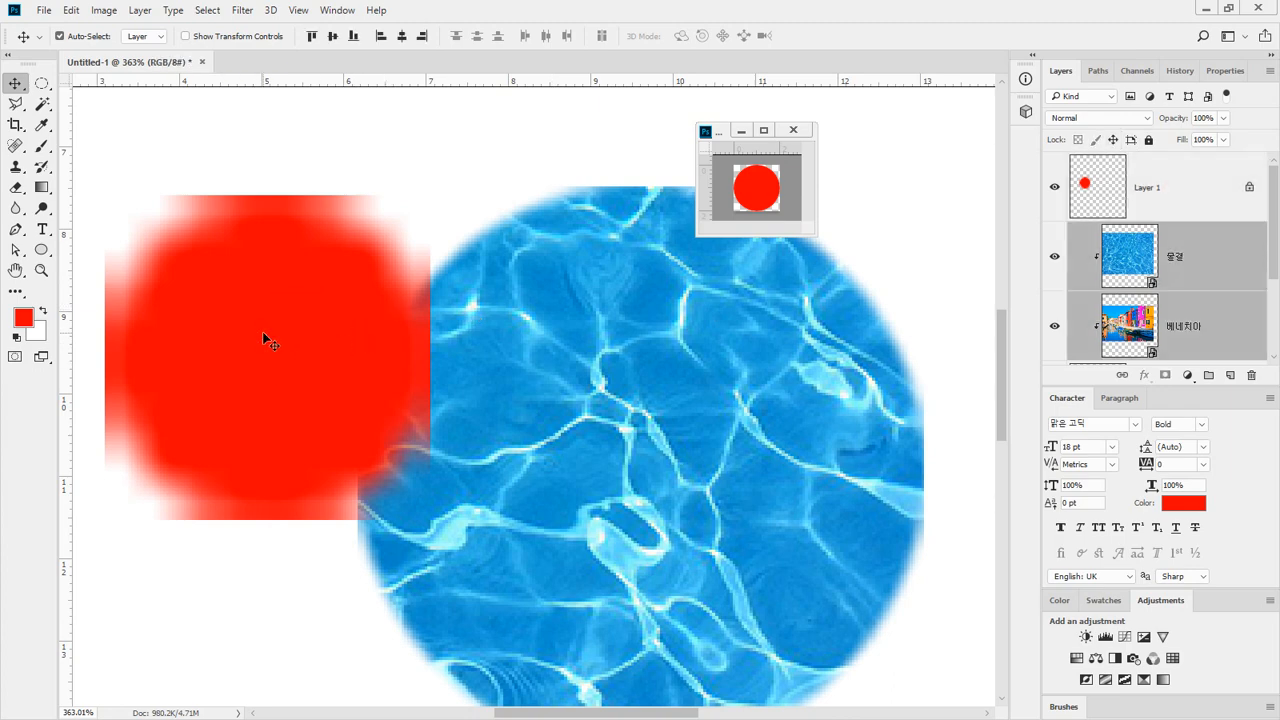
# Step: Paint a soft red brush stroke over the water circle on Layer 1, and undo it
pyautogui.click(1184, 202)
pyautogui.click(40, 148)
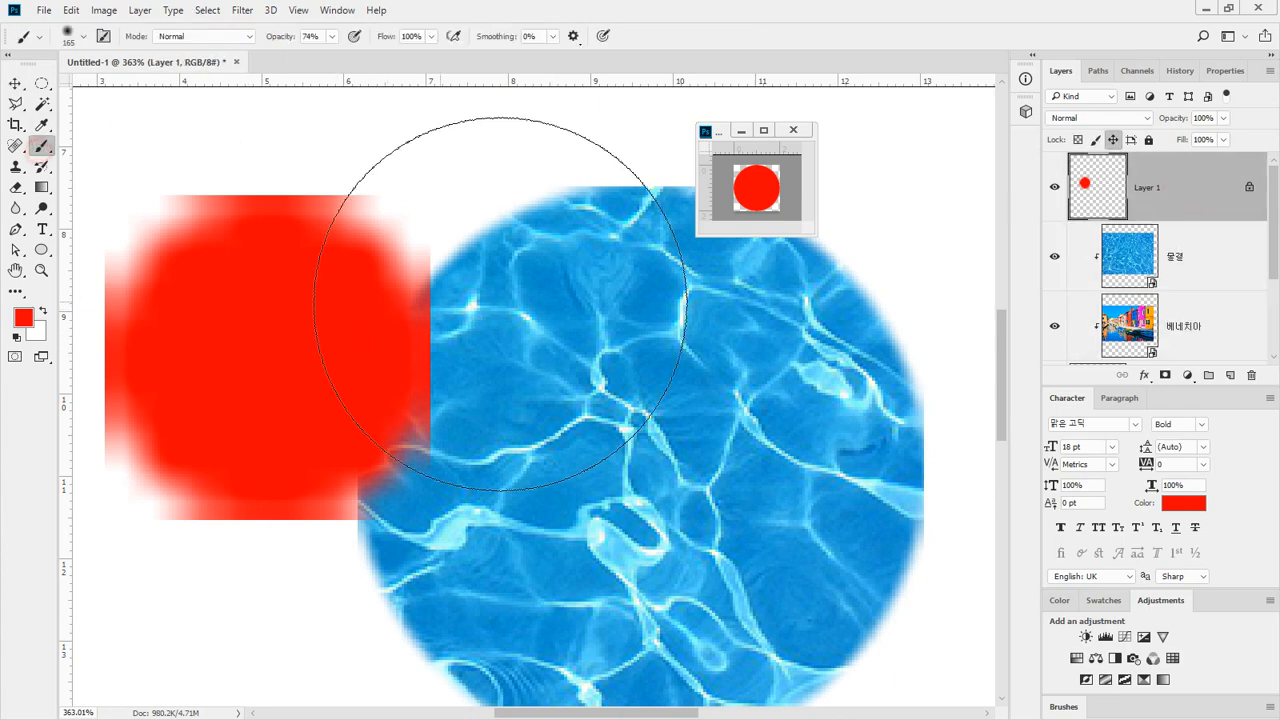
pyautogui.moveTo(491, 271)
pyautogui.mouseDown()
pyautogui.moveTo(642, 239)
pyautogui.moveTo(698, 526)
pyautogui.moveTo(668, 595)
pyautogui.mouseUp()
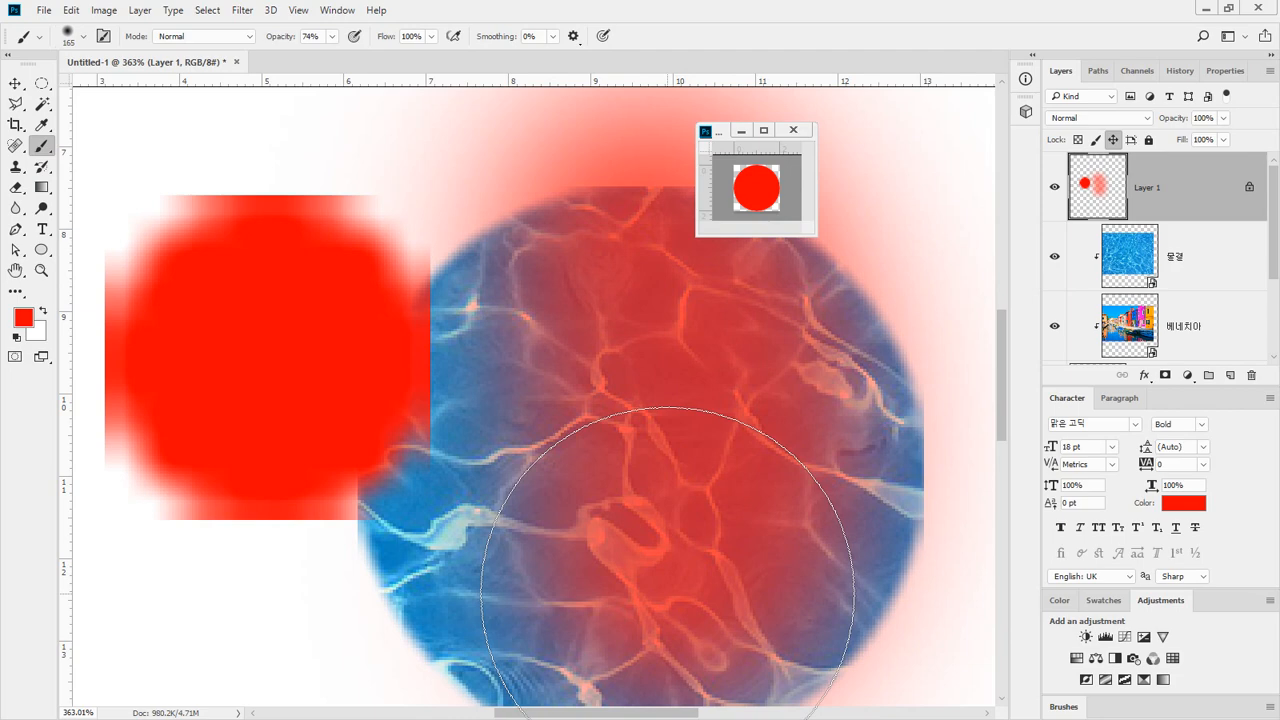
pyautogui.hotkey('ctrl', 'z')
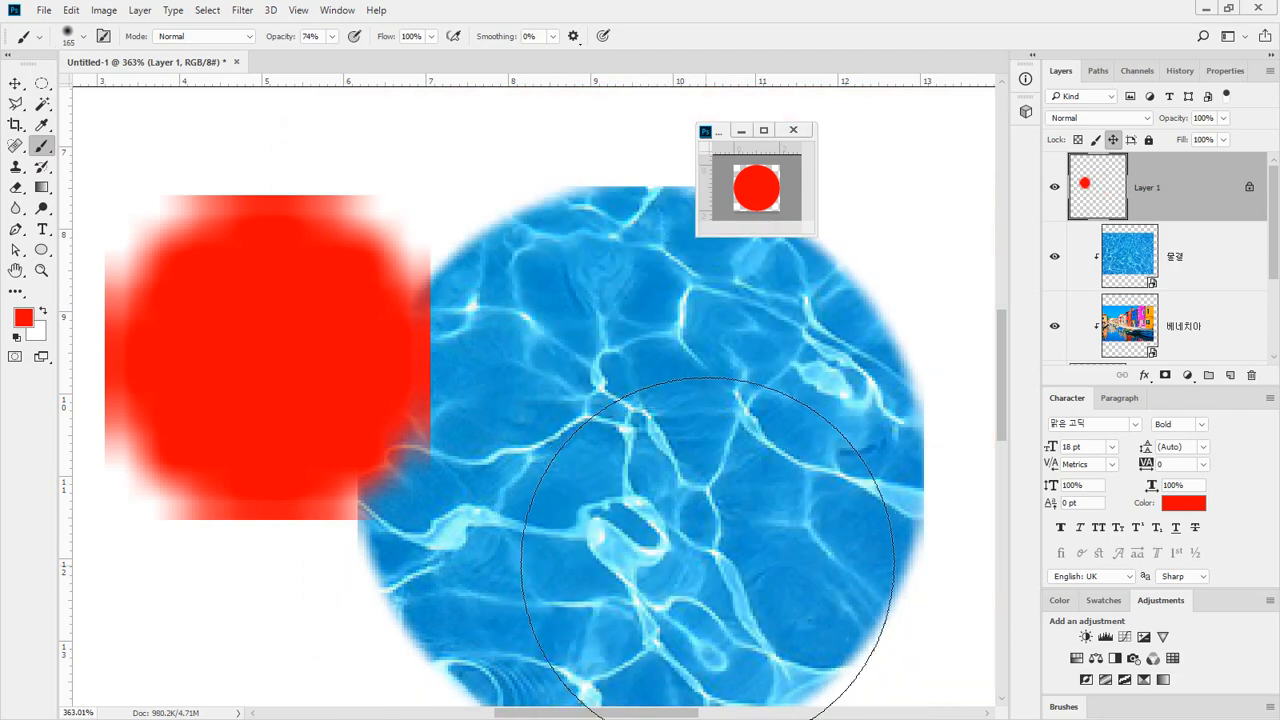
# Step: Lock Layer 1's image pixels instead of its position, and try to paint on it with the Brush tool
pyautogui.click(1107, 140)
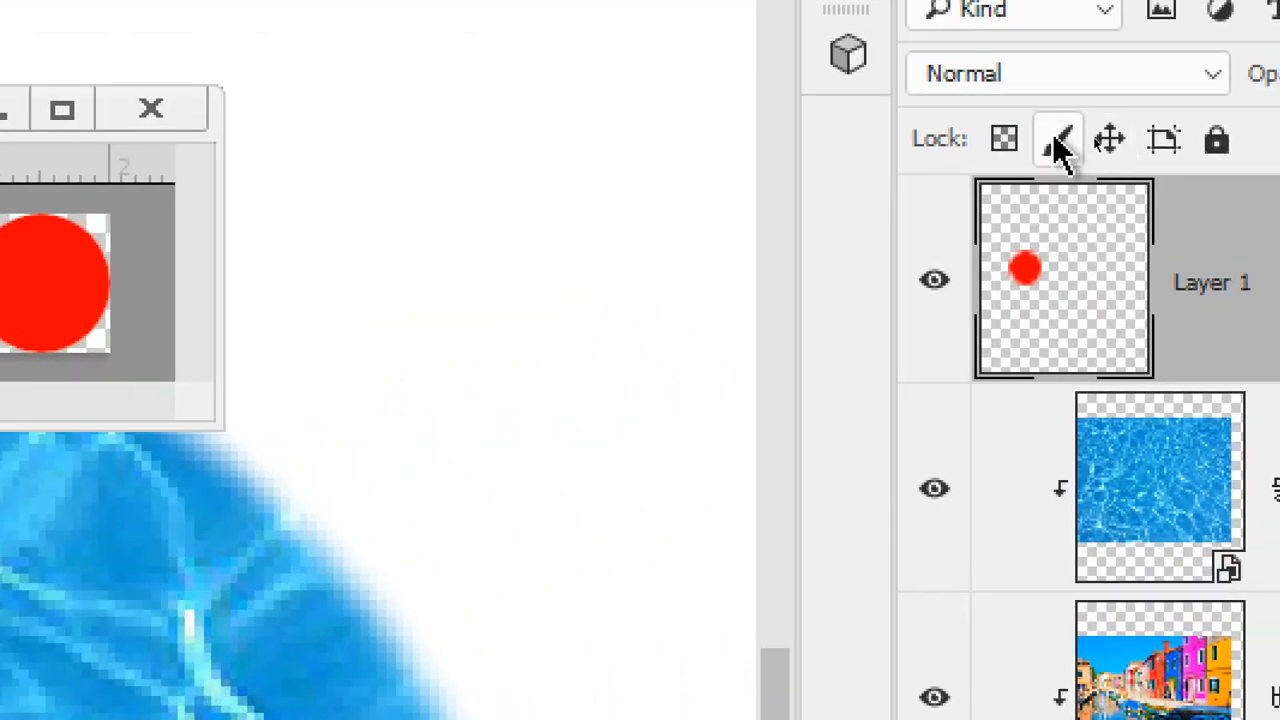
pyautogui.click(1058, 145)
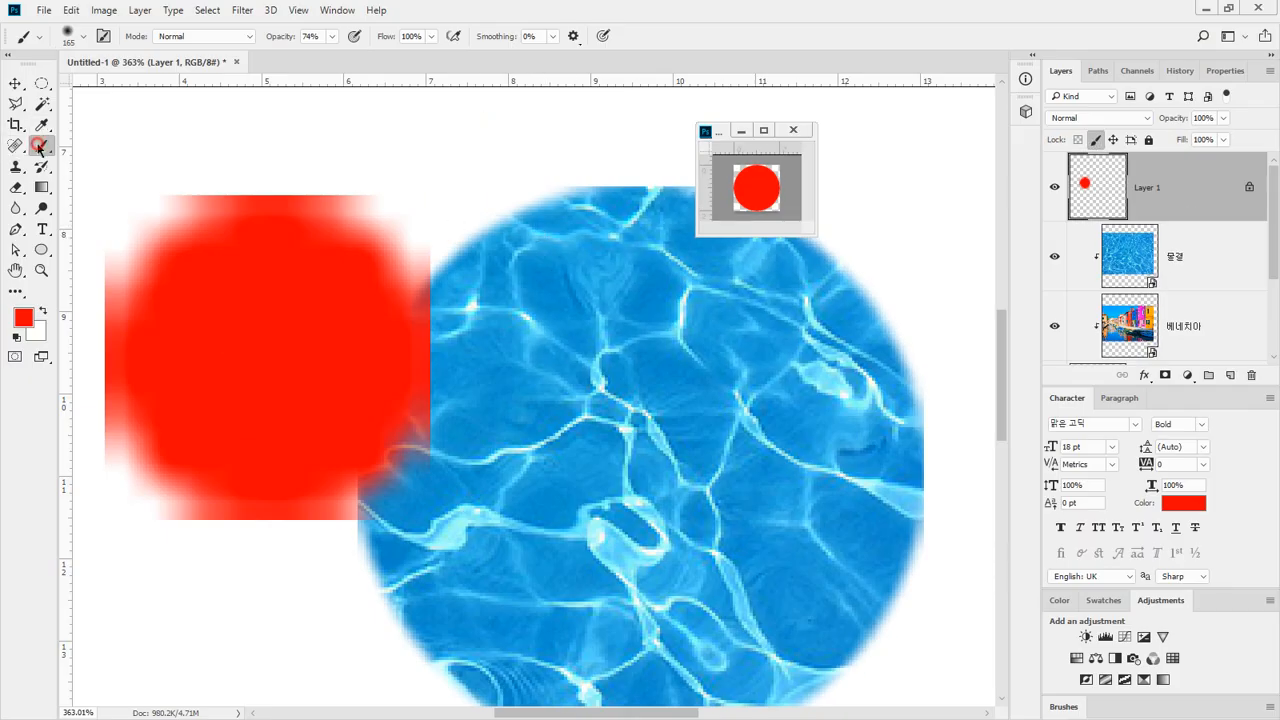
pyautogui.click(572, 163)
pyautogui.press('Return')
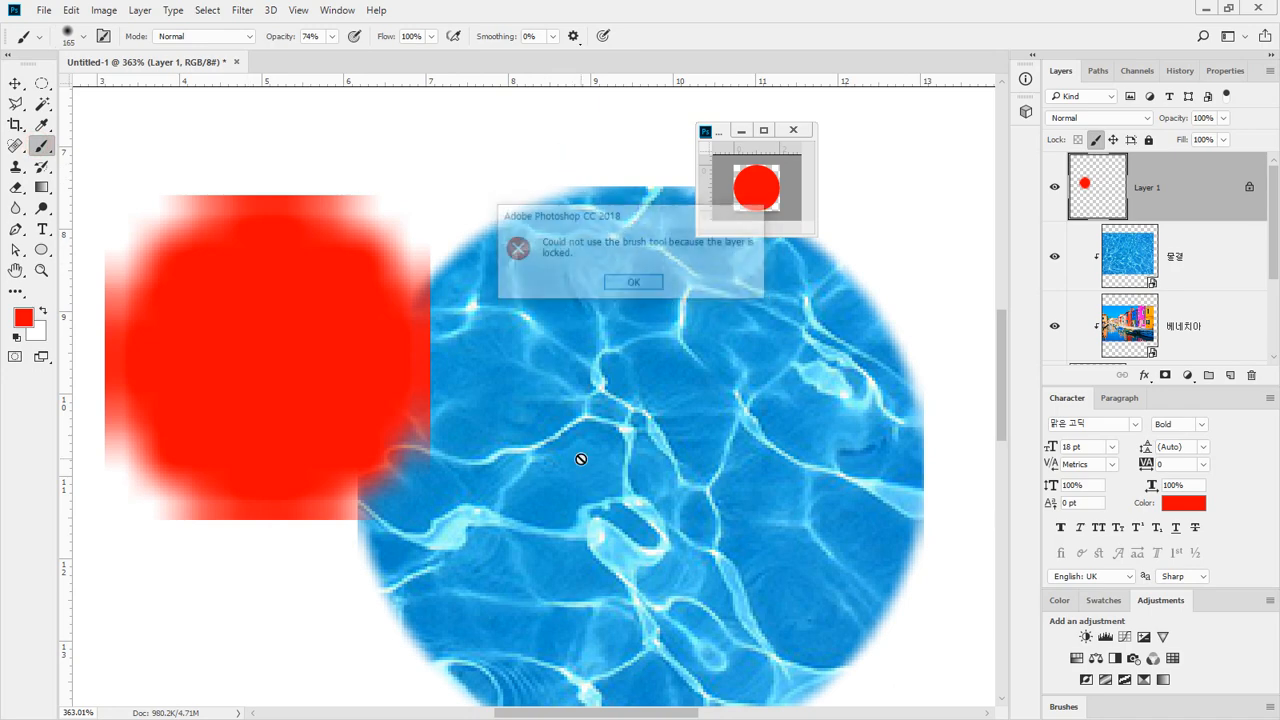
# Step: Move the red dot of the pixel-locked Layer 1 diagonally up and to the right with the Move tool
pyautogui.click(15, 83)
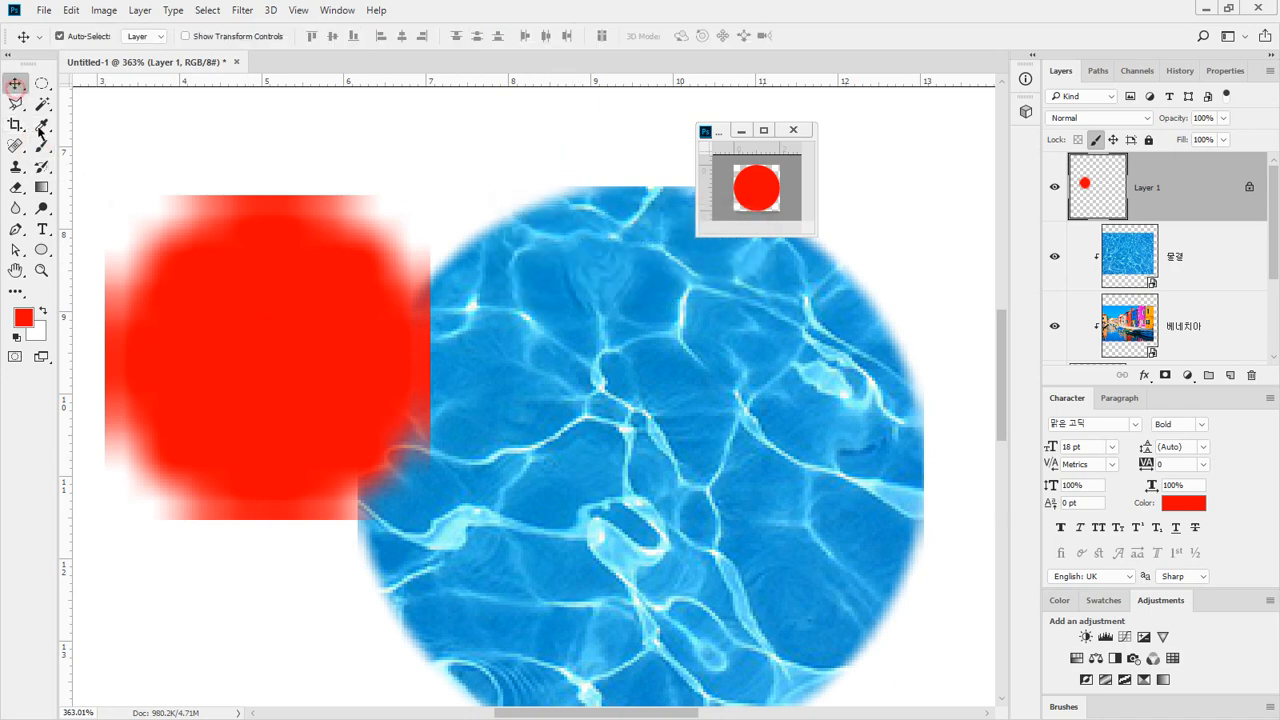
pyautogui.moveTo(260, 328); pyautogui.dragTo(326, 253)
pyautogui.moveTo(259, 385); pyautogui.dragTo(349, 266)
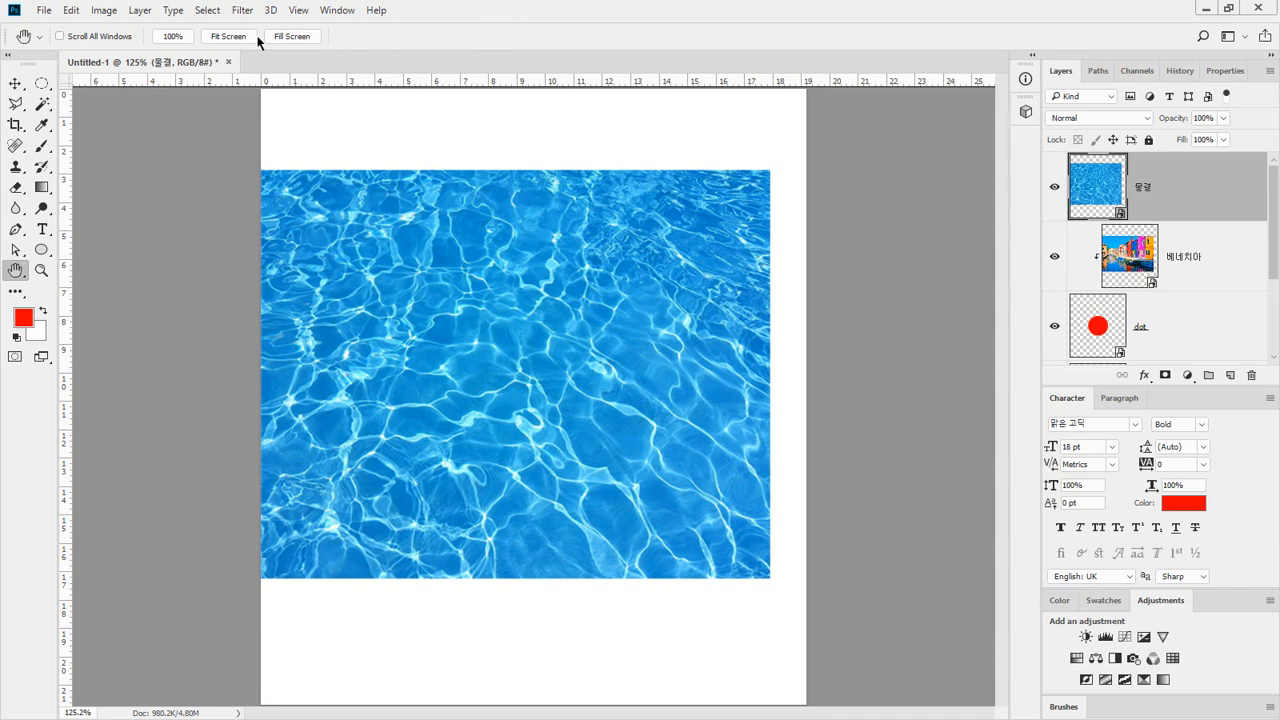
# Step: Reselect the previous selection, and replace it with a small circular selection in the upper part of the water photo
pyautogui.click(209, 11)
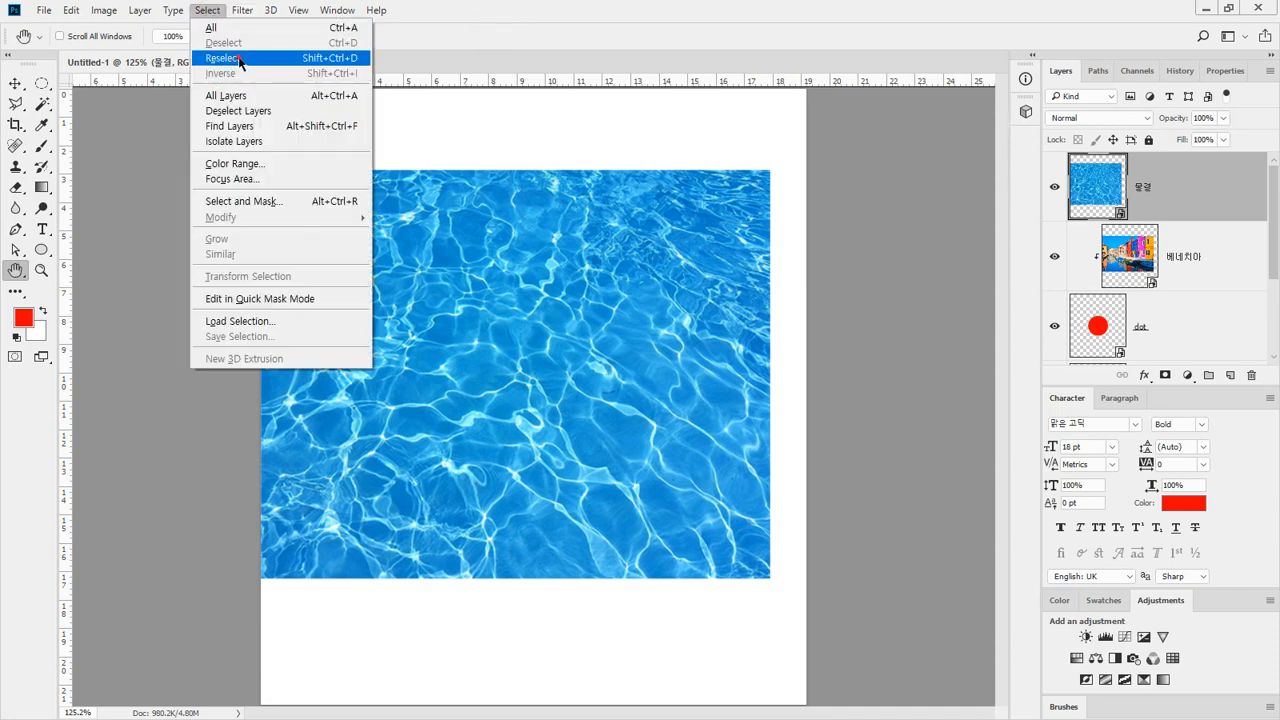
pyautogui.click(239, 58)
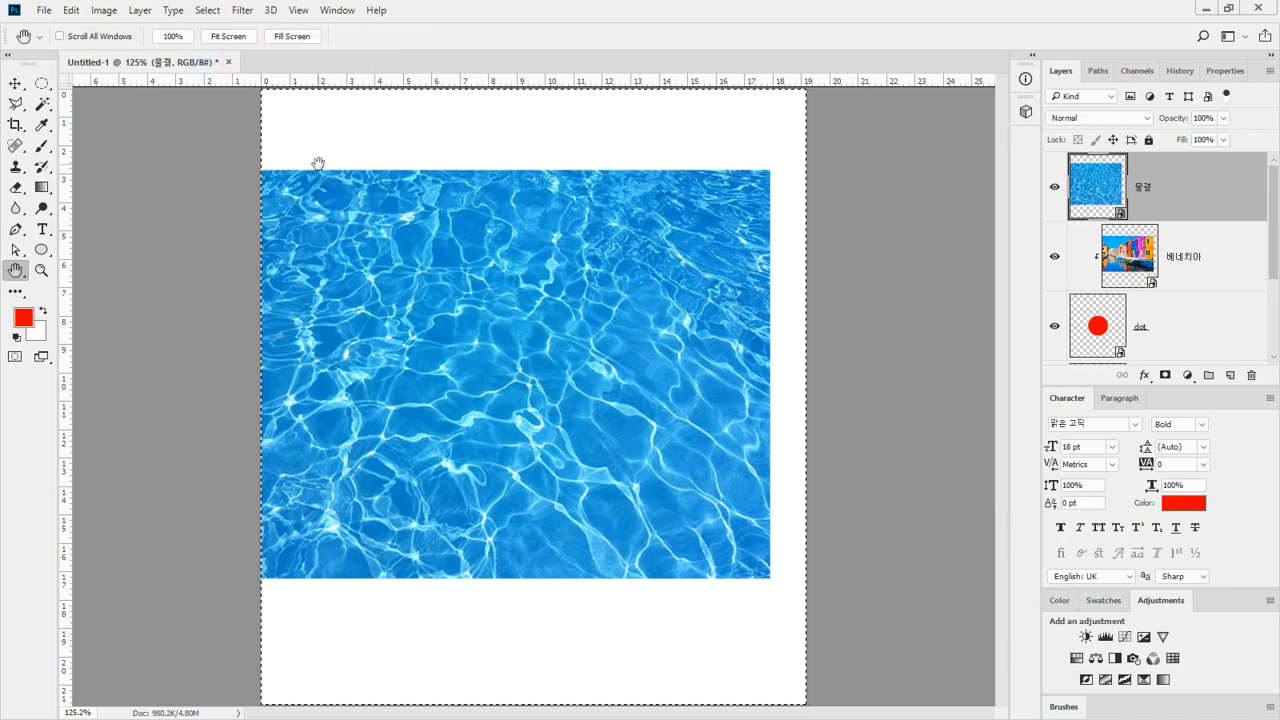
pyautogui.click(41, 83)
pyautogui.click(145, 215)
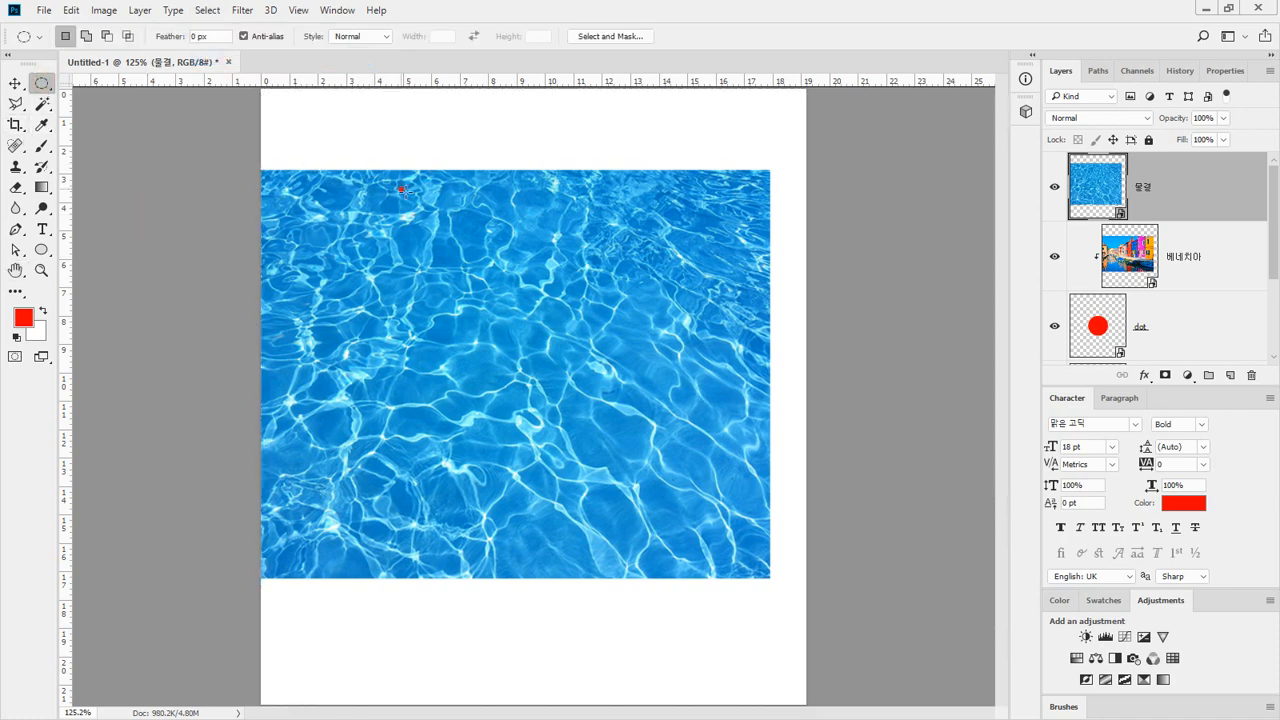
pyautogui.moveTo(401, 189); pyautogui.dragTo(484, 272)
# Step: Make a rectangular selection about 7 by 2 ruler units across the water photo's upper edge, and invert it
pyautogui.rightClick(41, 84)
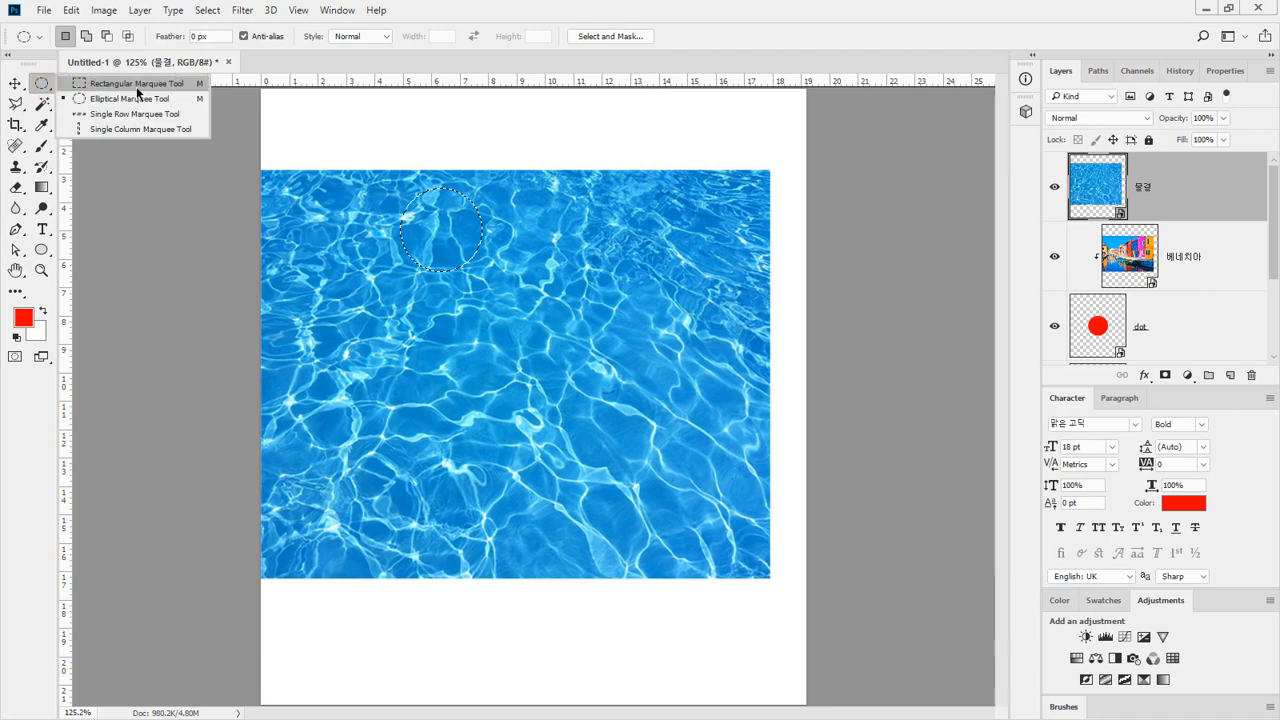
pyautogui.click(134, 93)
pyautogui.moveTo(352, 186); pyautogui.dragTo(558, 125)
pyautogui.click(207, 10)
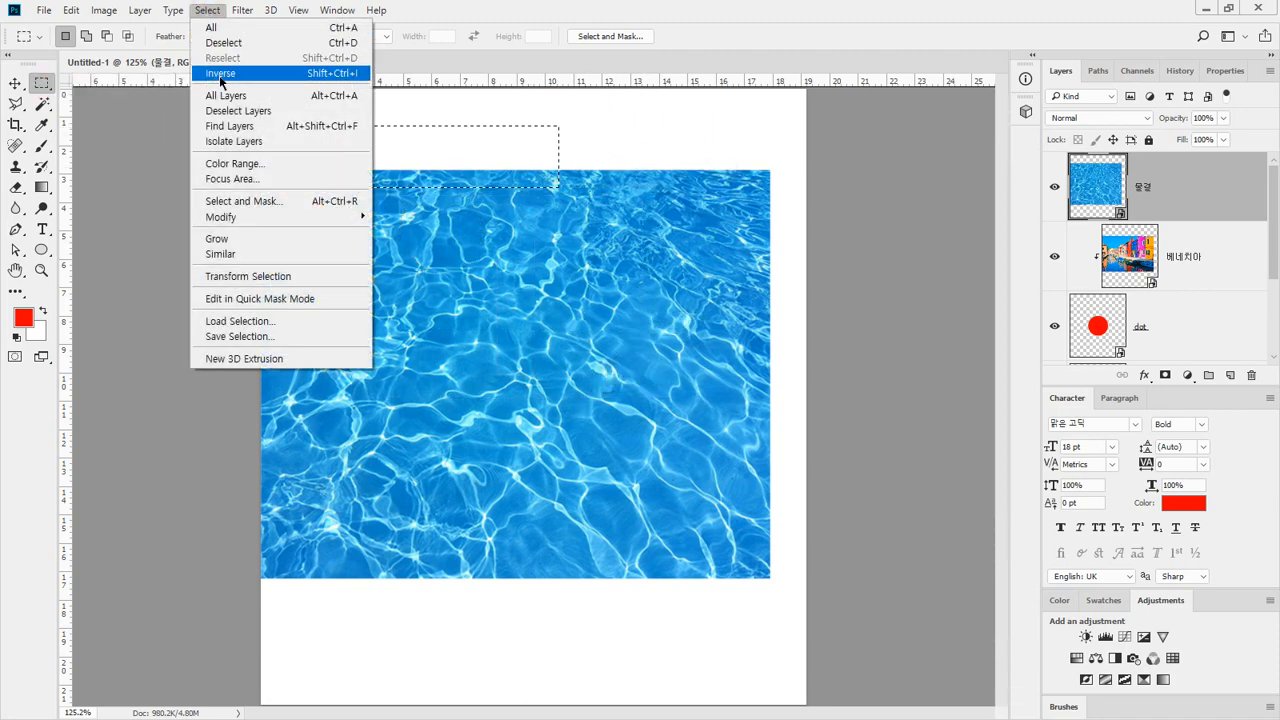
pyautogui.click(226, 76)
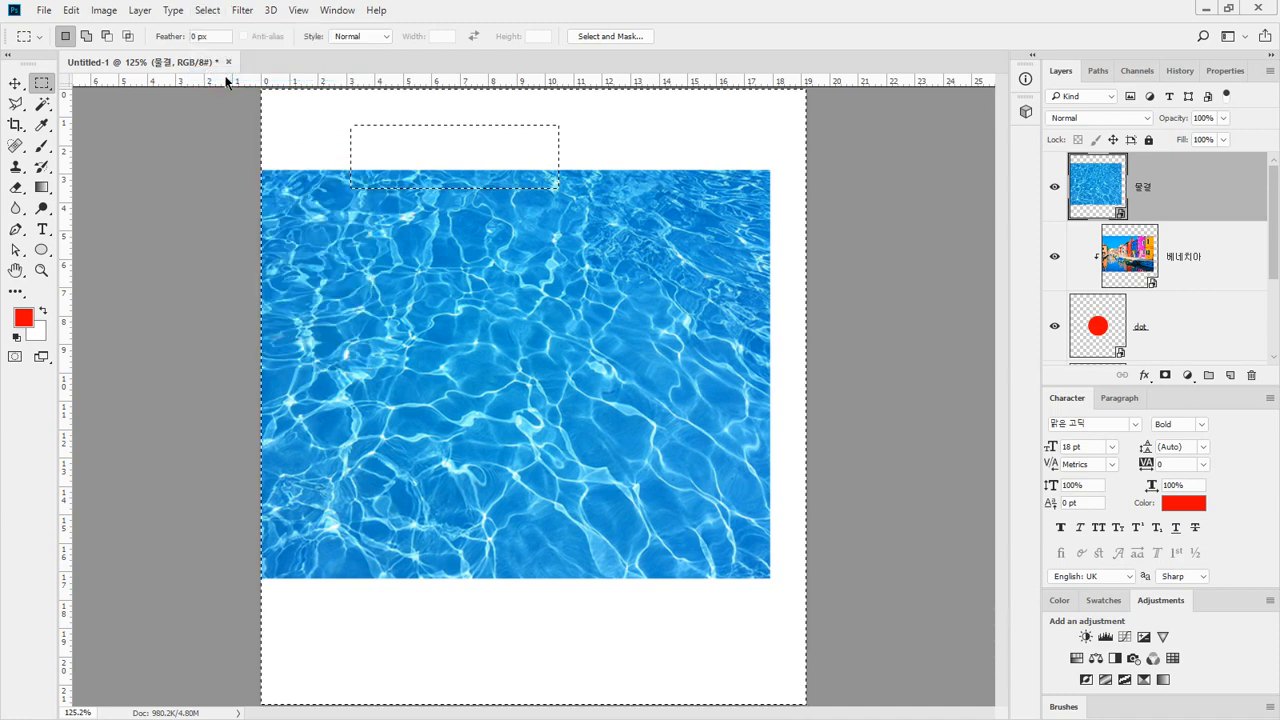
# Step: Clear the inverted selection, and invert the water photo layer's colours four times
pyautogui.click(524, 197)
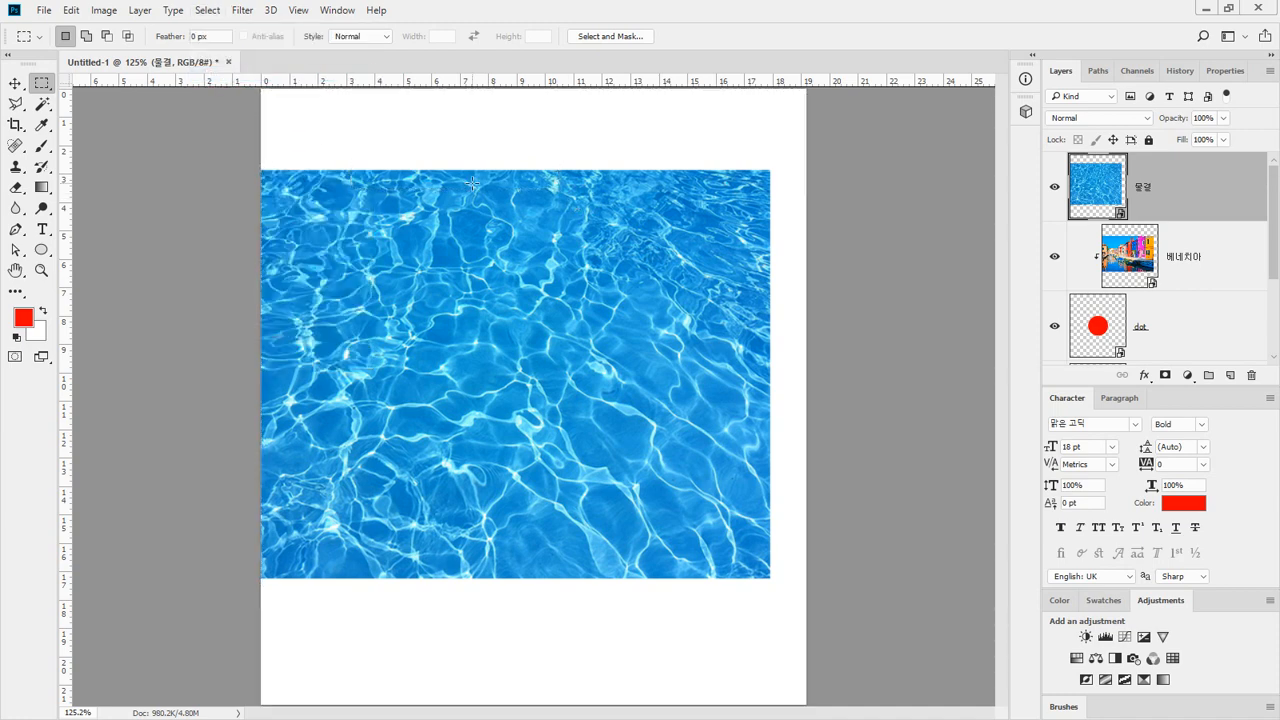
pyautogui.hotkey('ctrl', 'i')
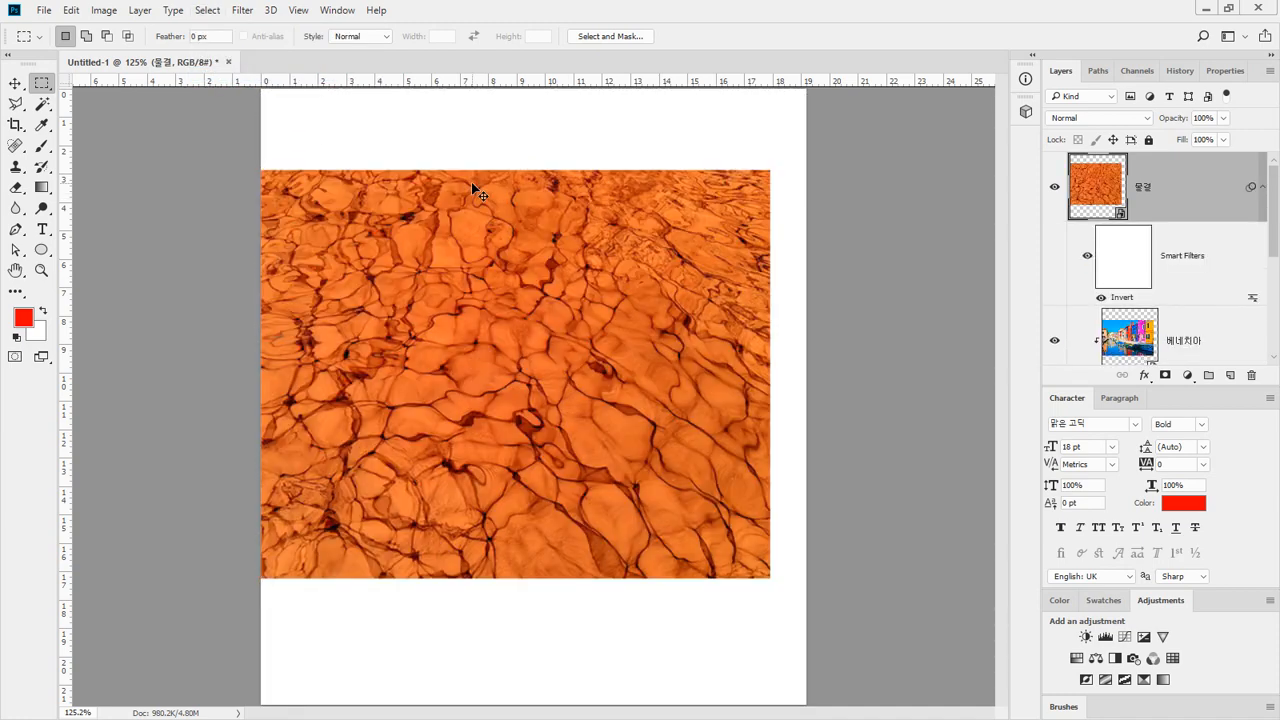
pyautogui.hotkey('ctrl', 'i')
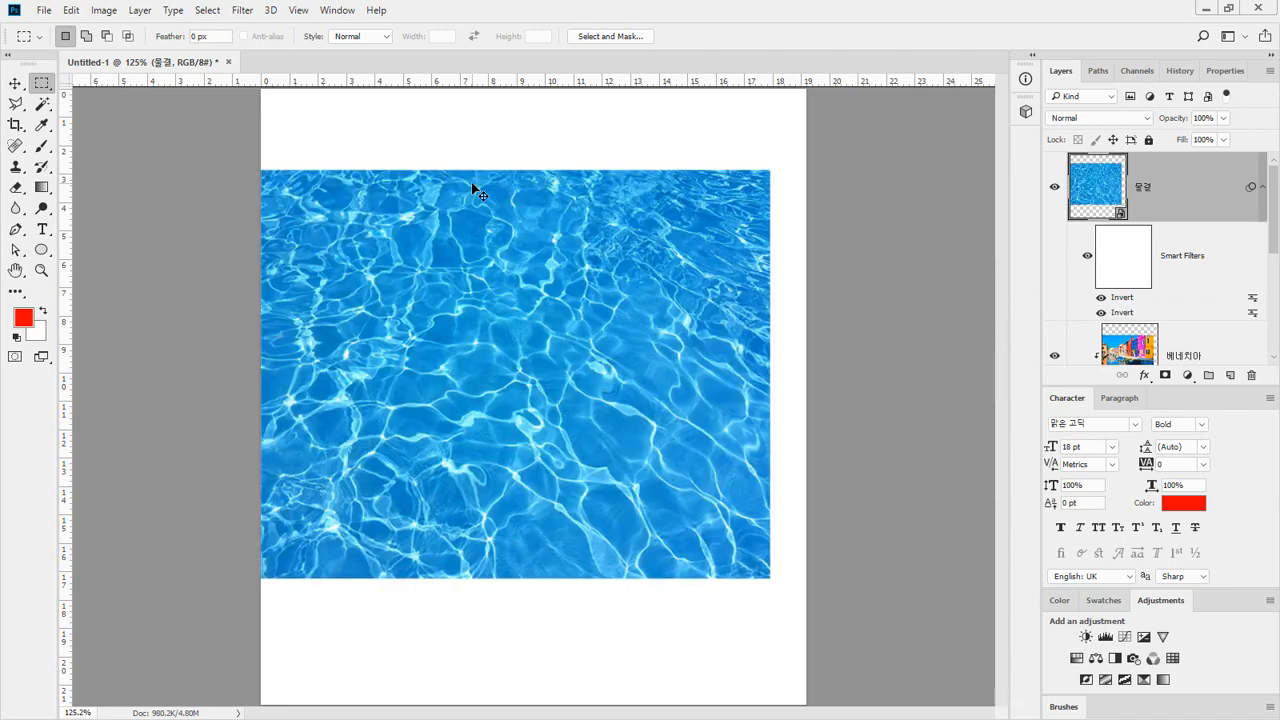
pyautogui.hotkey('ctrl', 'i')
pyautogui.hotkey('ctrl', 'i')
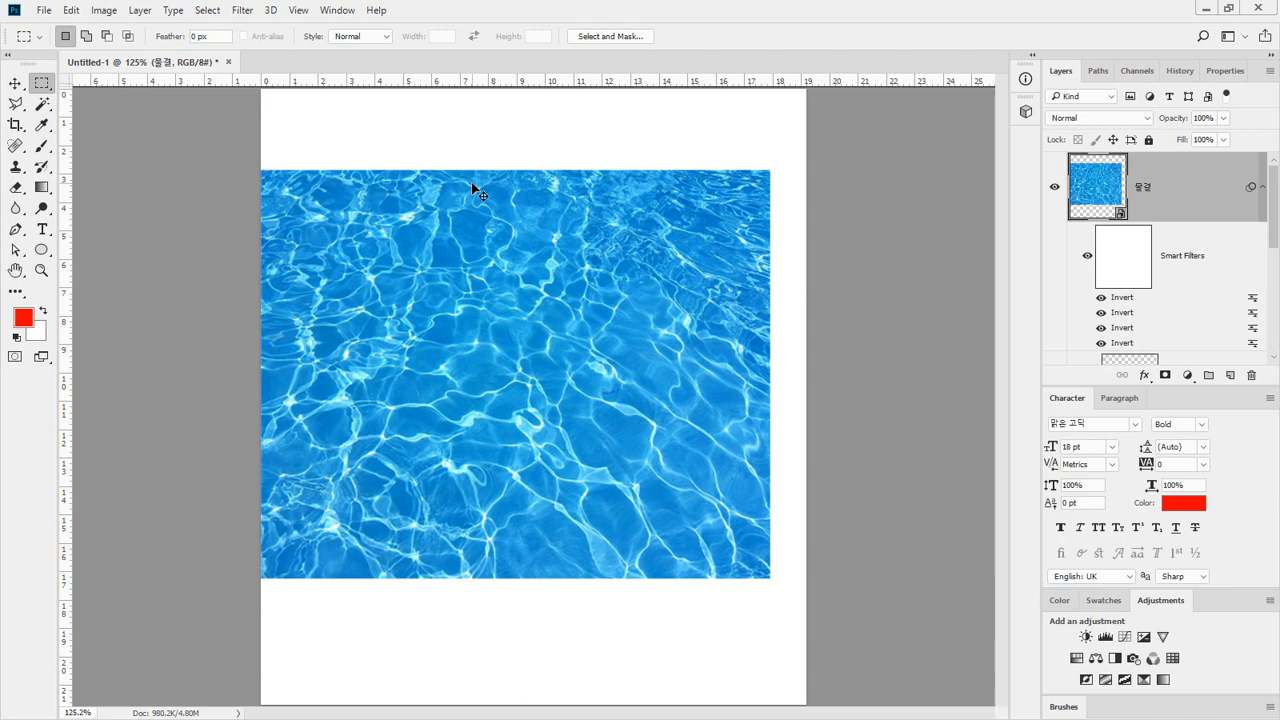
# Step: Hide the water photo layer, and make a rectangular selection about 4 by 4 ruler units in the white area above the red dot
pyautogui.click(207, 10)
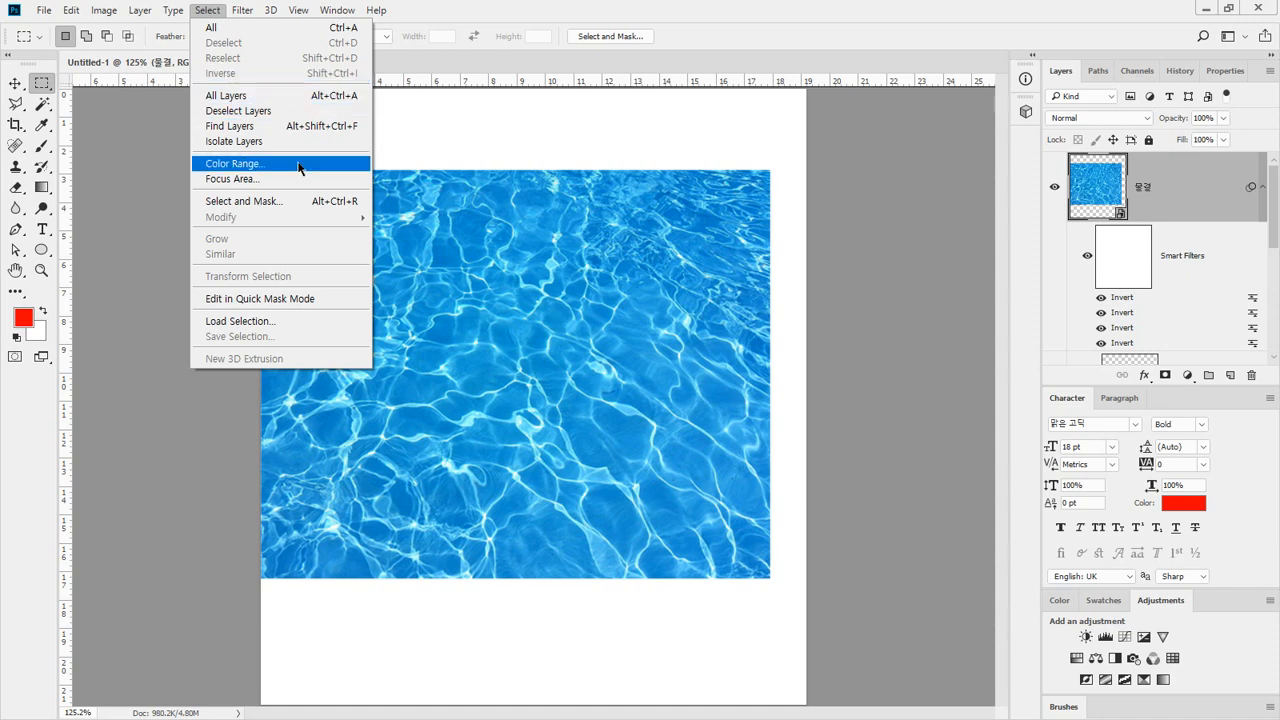
pyautogui.click(478, 240)
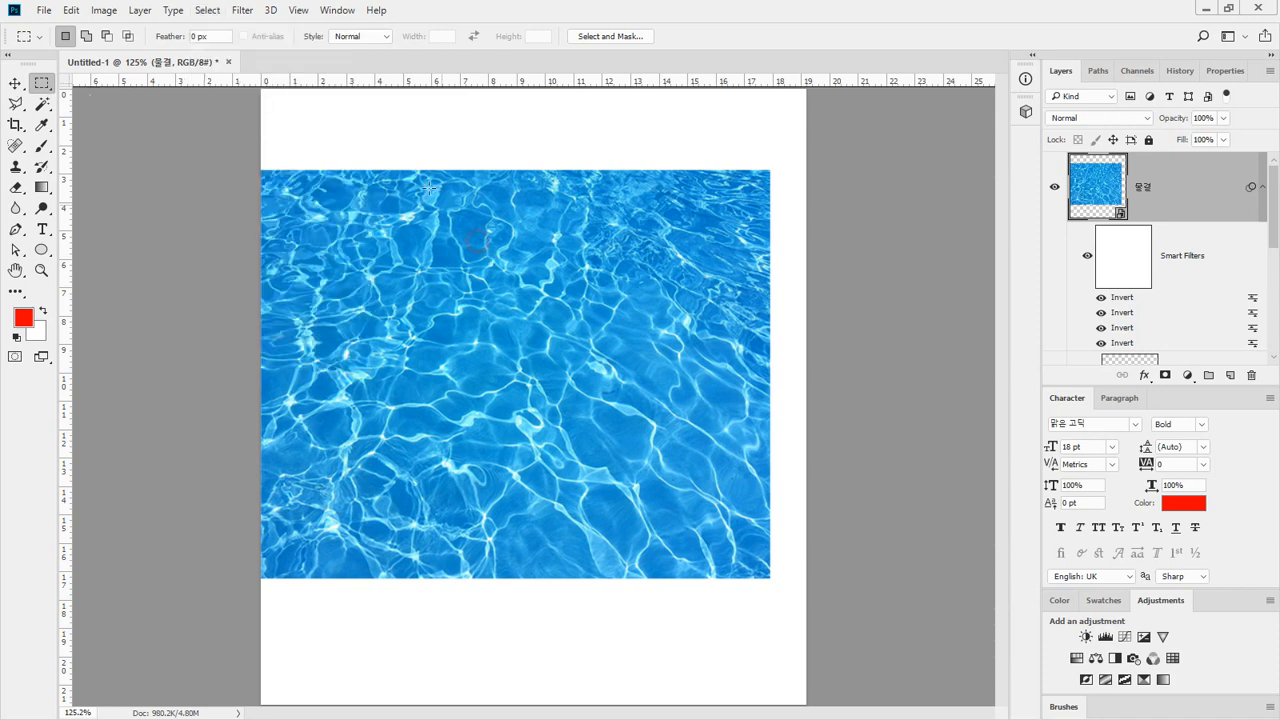
pyautogui.click(1050, 186)
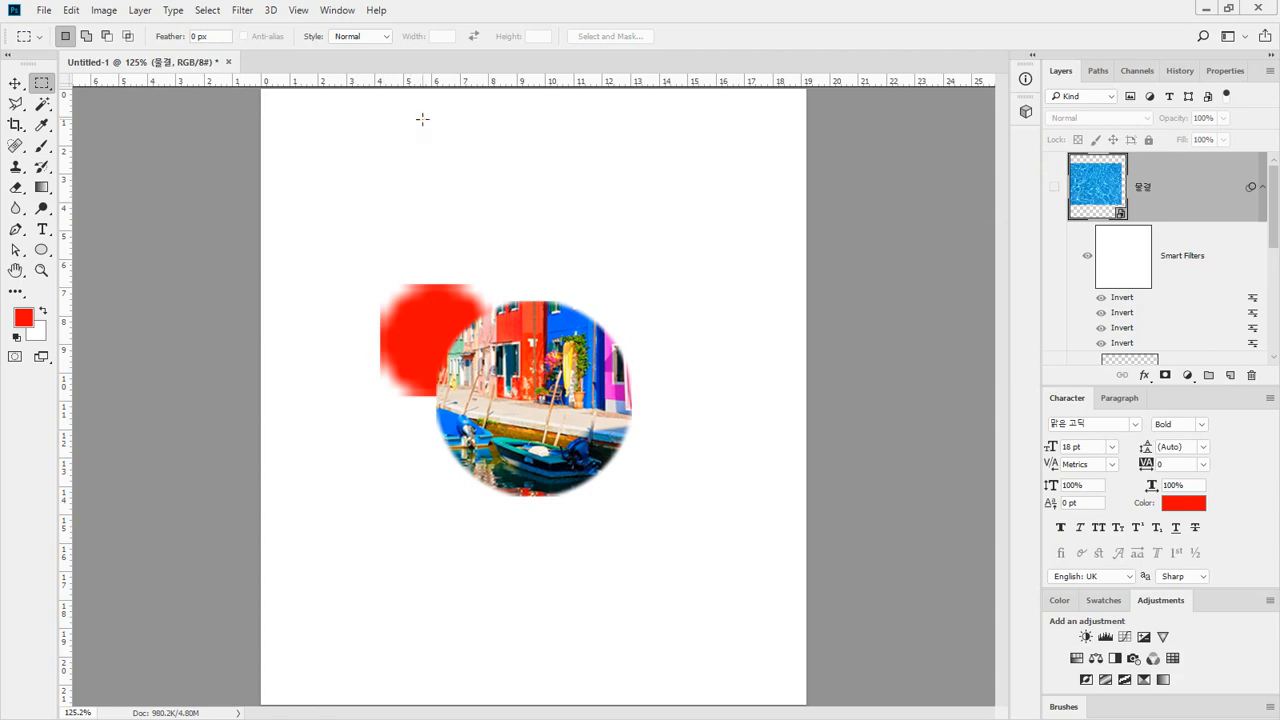
pyautogui.moveTo(422, 117); pyautogui.dragTo(514, 229)
pyautogui.moveTo(409, 109); pyautogui.dragTo(426, 254)
pyautogui.click(440, 266)
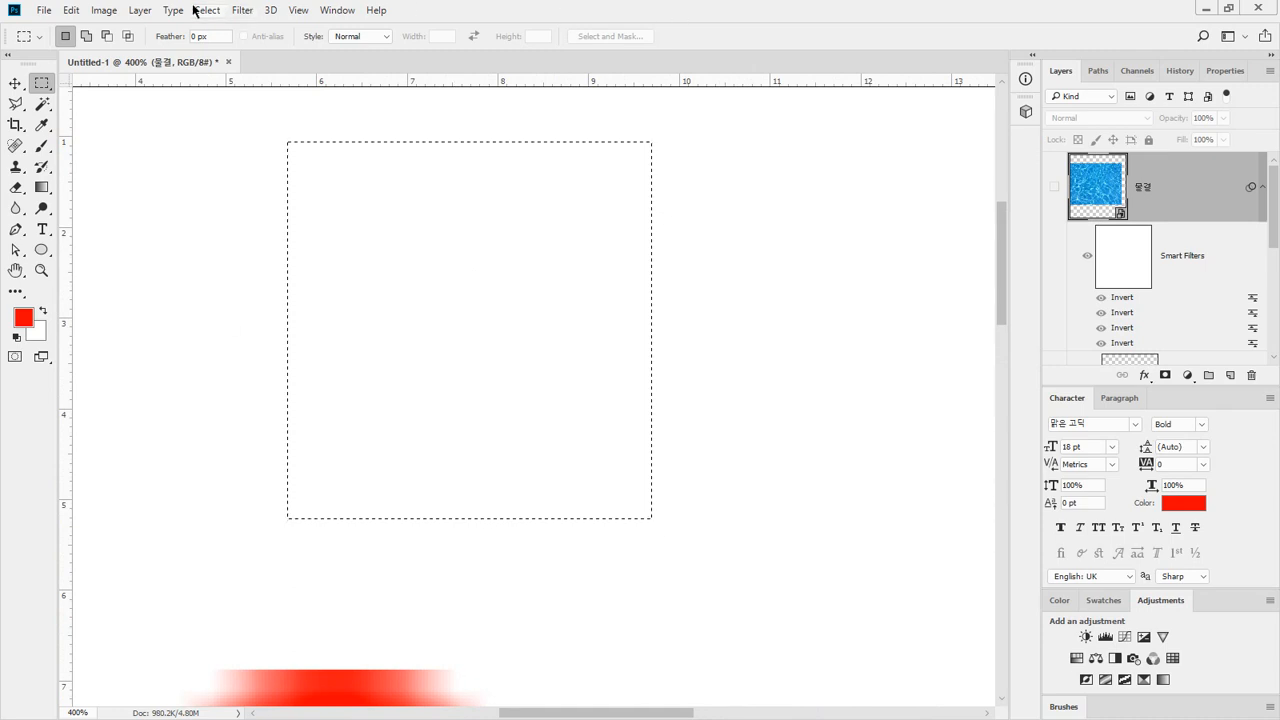
# Step: Convert the rectangular selection into a border selection along its outline
pyautogui.click(204, 11)
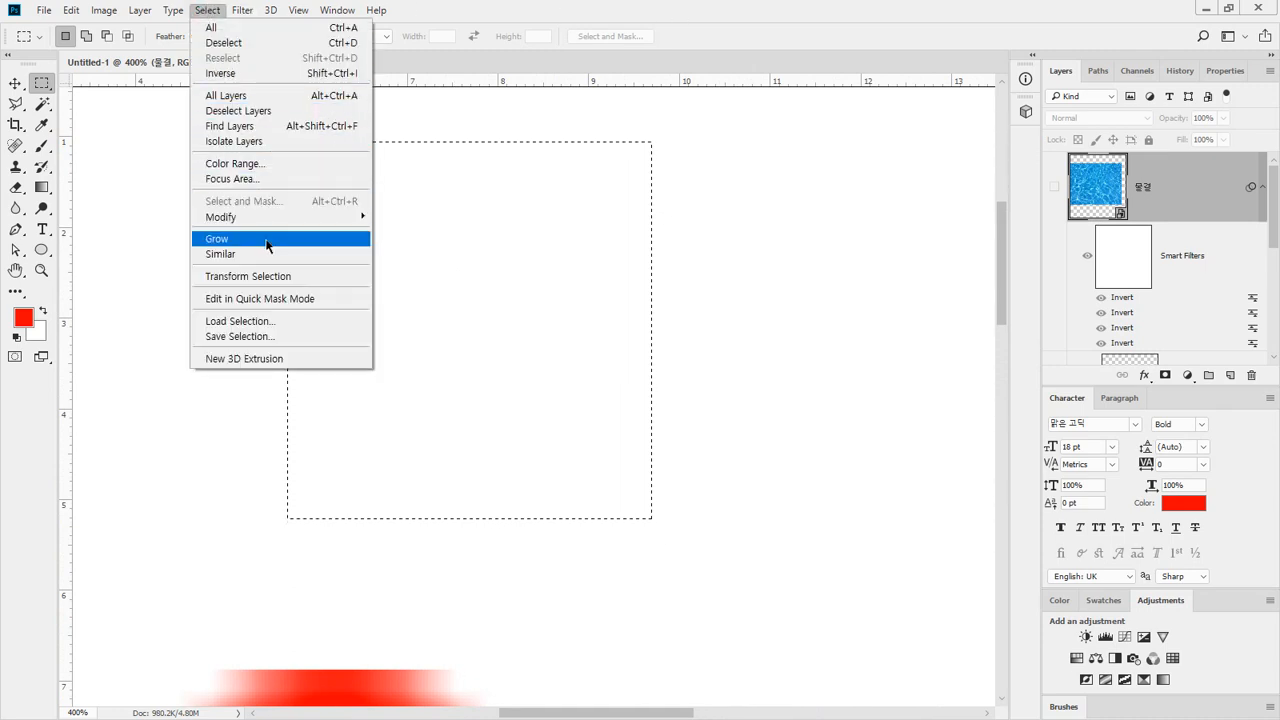
pyautogui.moveTo(265, 223)
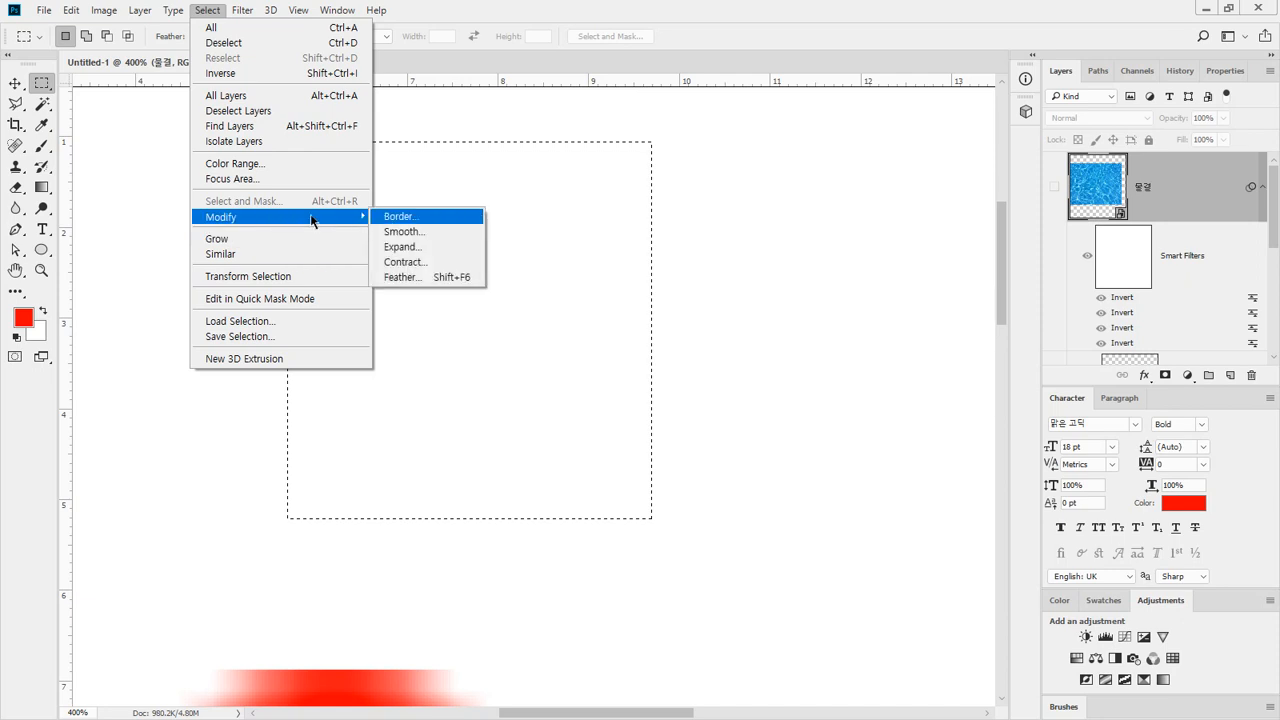
pyautogui.click(400, 218)
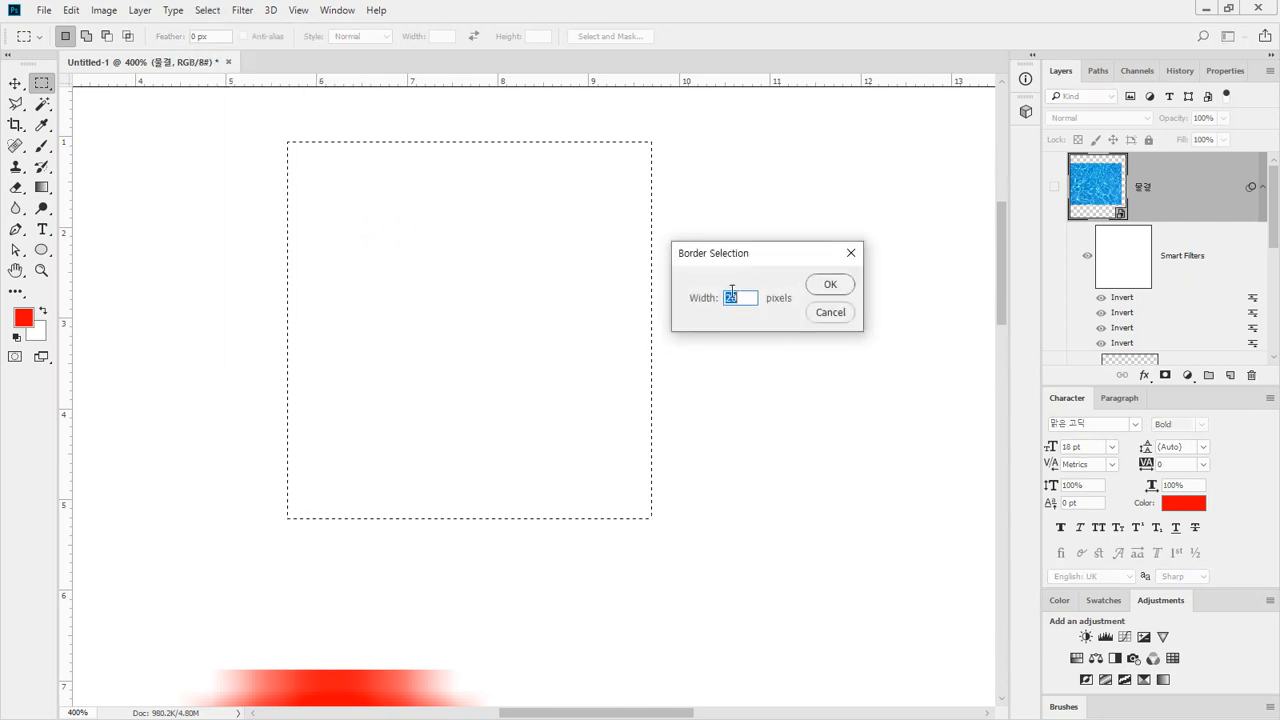
pyautogui.press('Return')
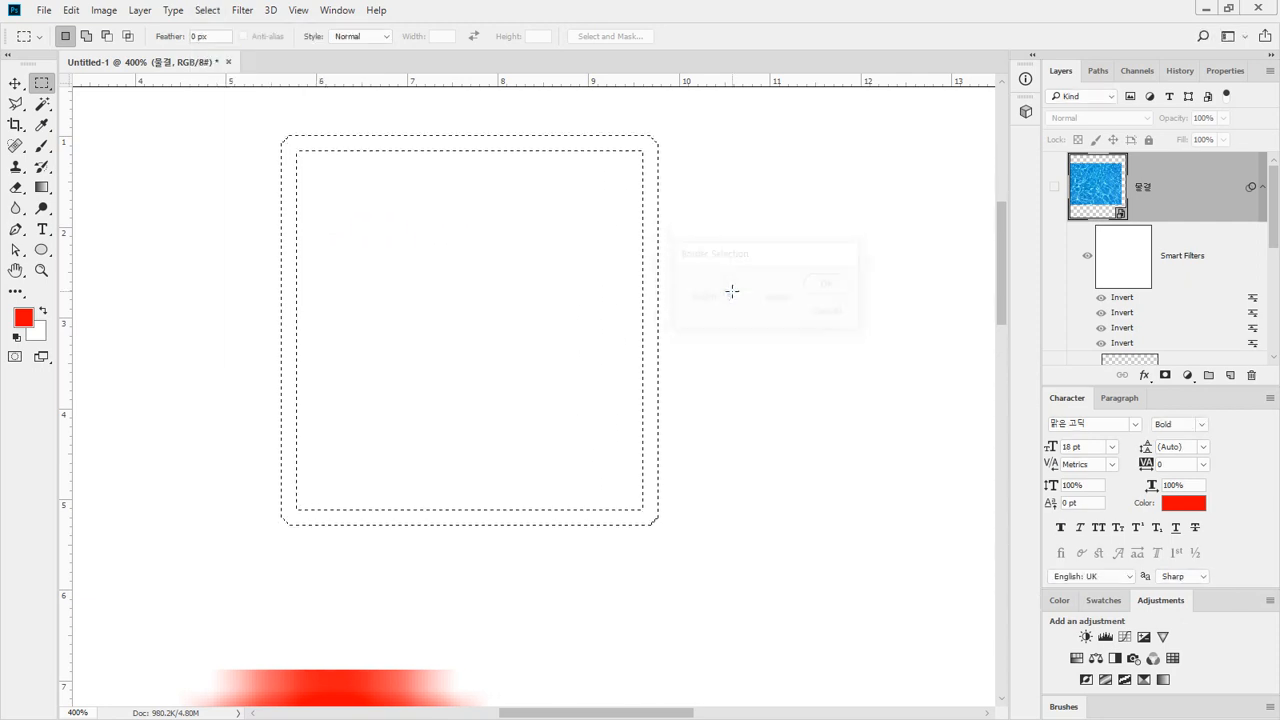
# Step: Paint the border selection red with the Brush tool on a new layer, and undo the stroke
pyautogui.click(42, 146)
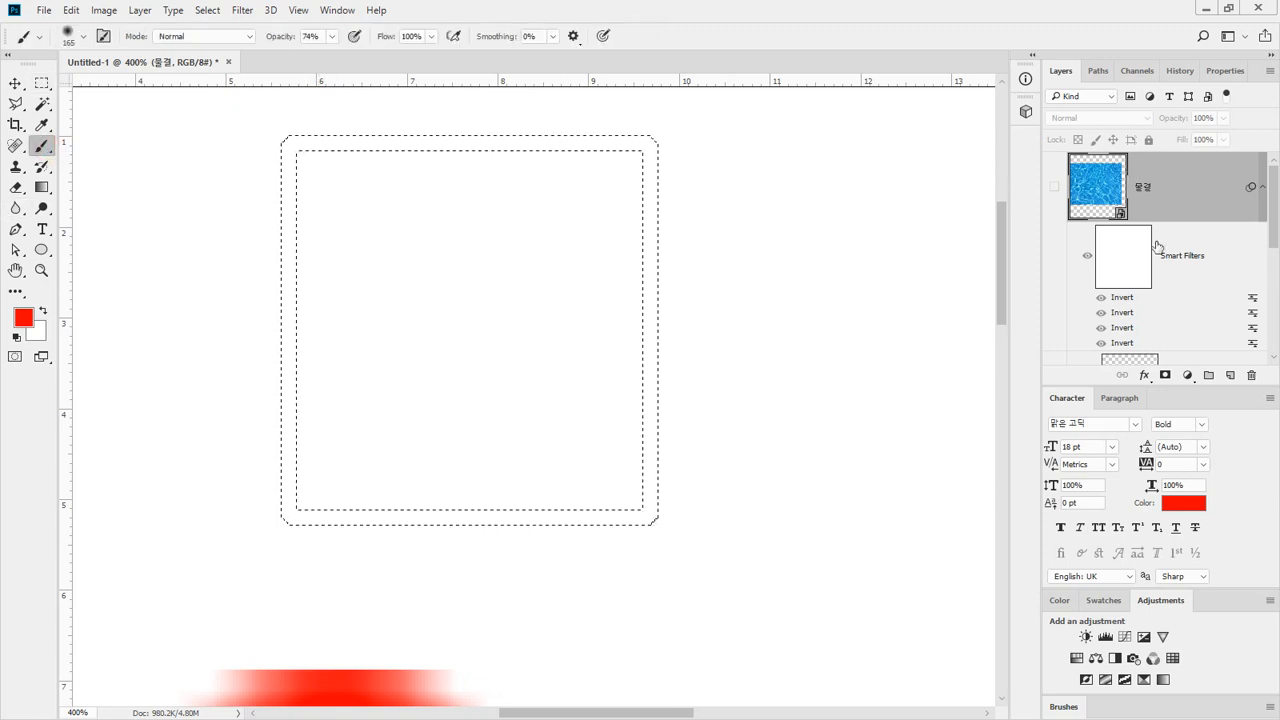
pyautogui.click(1234, 375)
pyautogui.moveTo(354, 194)
pyautogui.mouseDown()
pyautogui.moveTo(712, 175)
pyautogui.moveTo(792, 240)
pyautogui.moveTo(722, 580)
pyautogui.moveTo(205, 520)
pyautogui.moveTo(223, 129)
pyautogui.mouseUp()
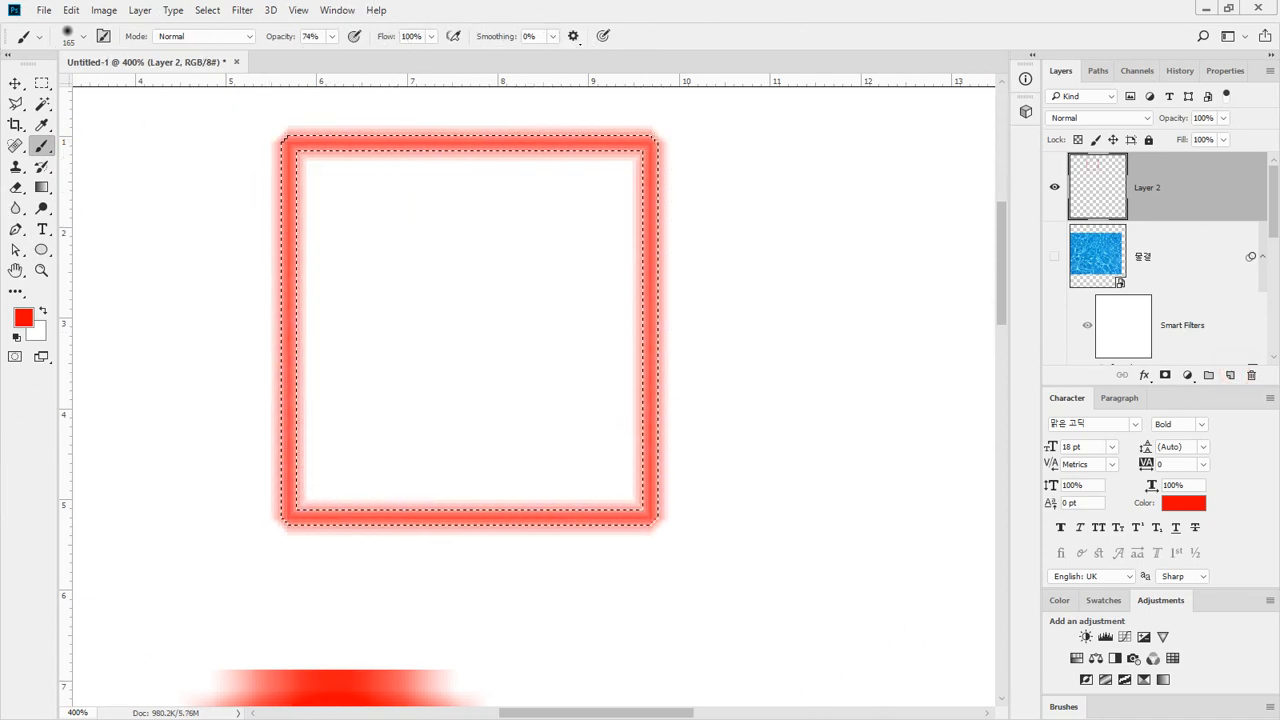
pyautogui.hotkey('ctrl', 'z')
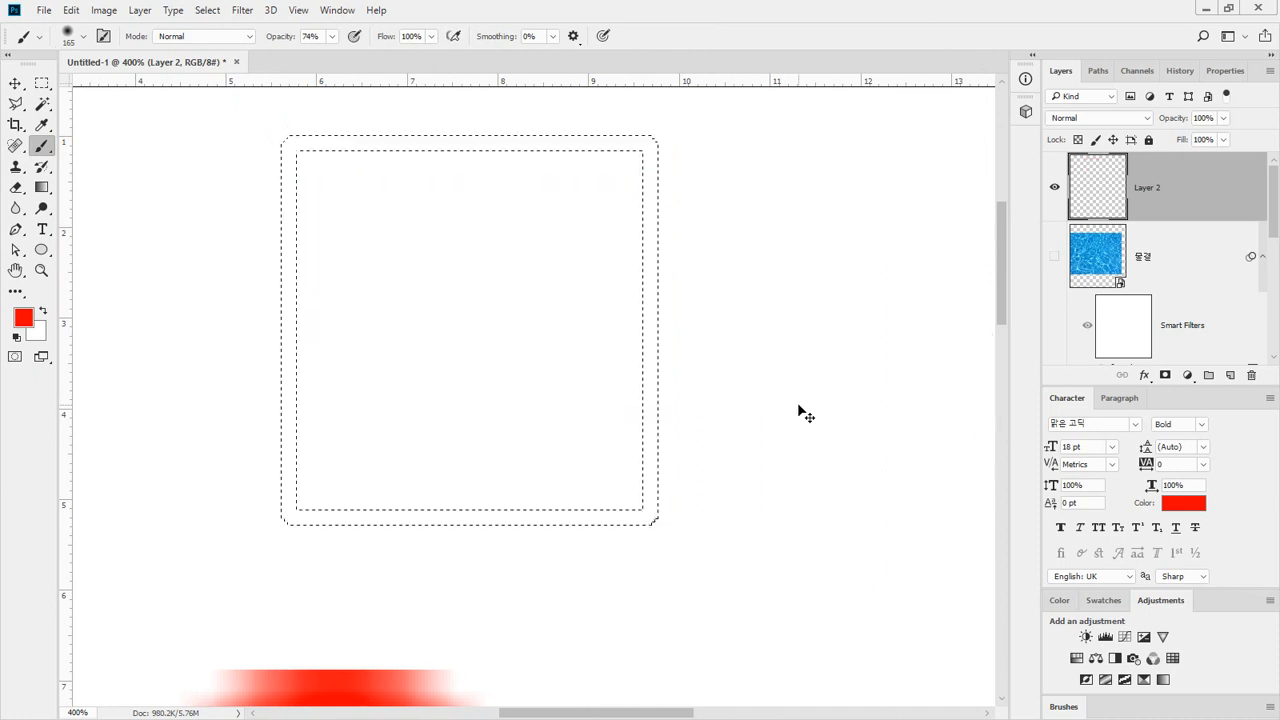
# Step: Step back through the history to the Rectangular Marquee state, before the border and the new layer
pyautogui.click(1179, 70)
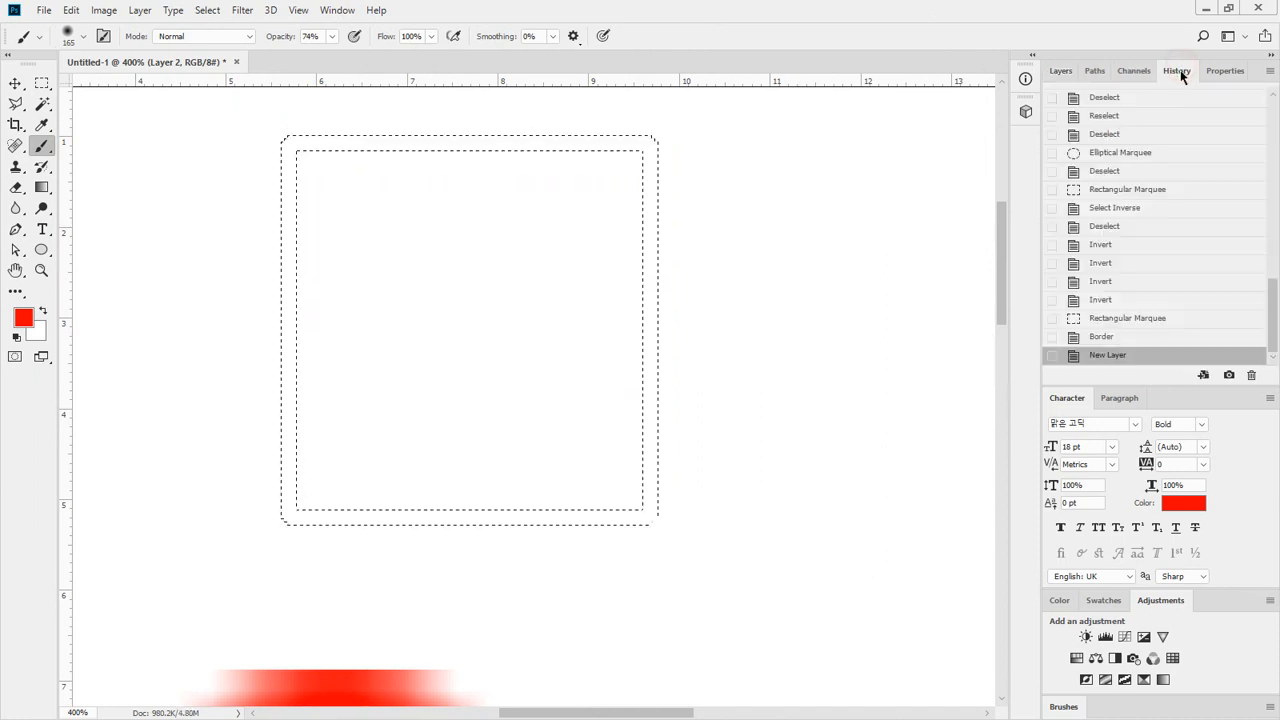
pyautogui.click(1109, 339)
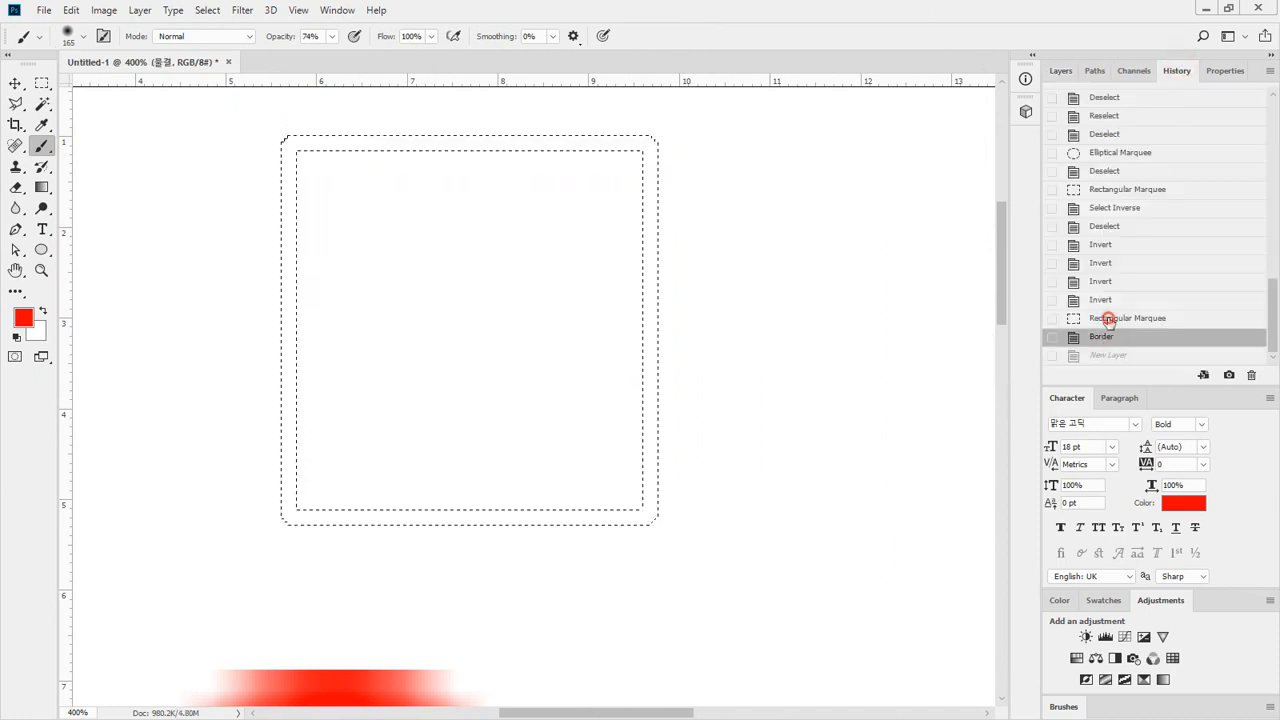
pyautogui.click(1108, 319)
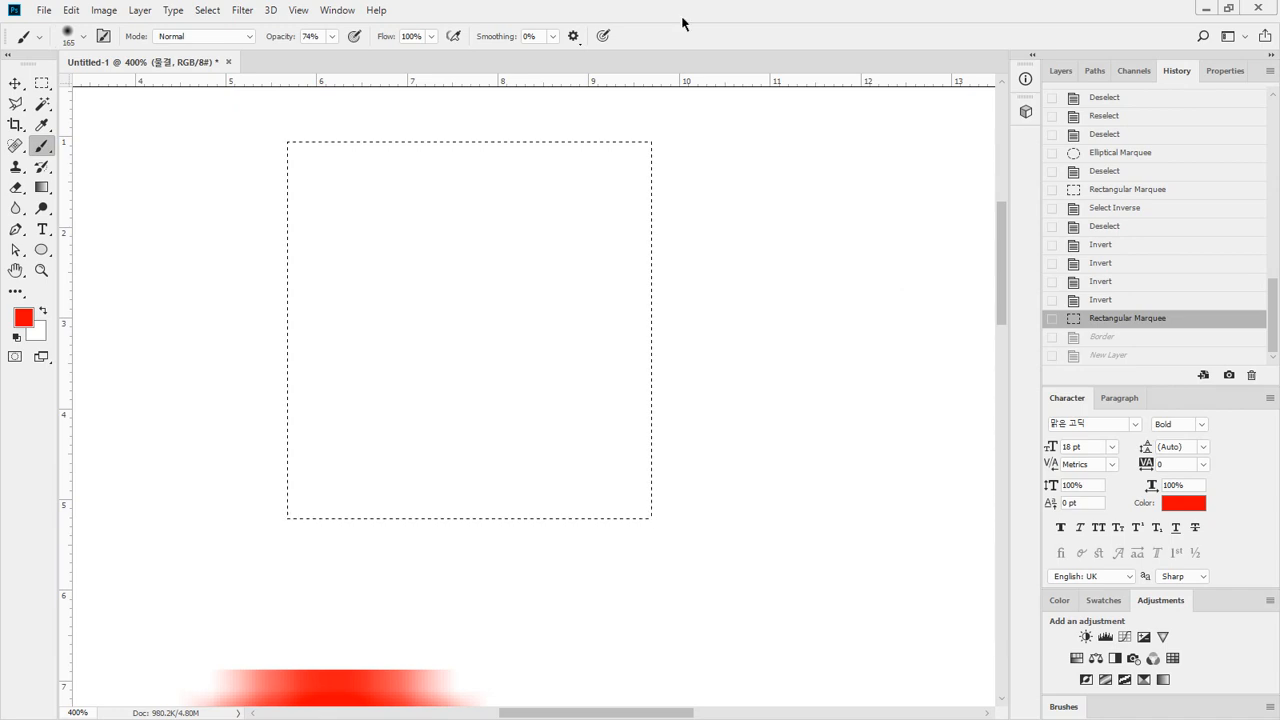
# Step: Smooth the rectangular selection with a sample radius of 10 pixels
pyautogui.click(207, 10)
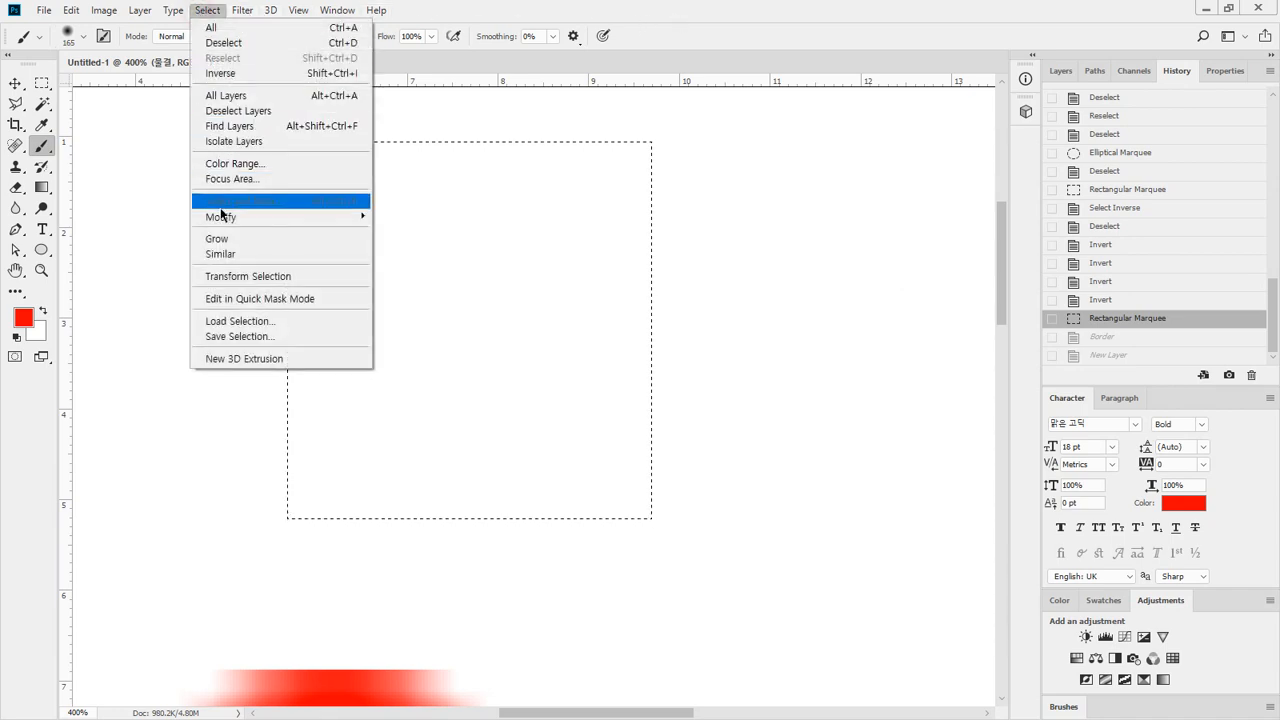
pyautogui.moveTo(225, 222)
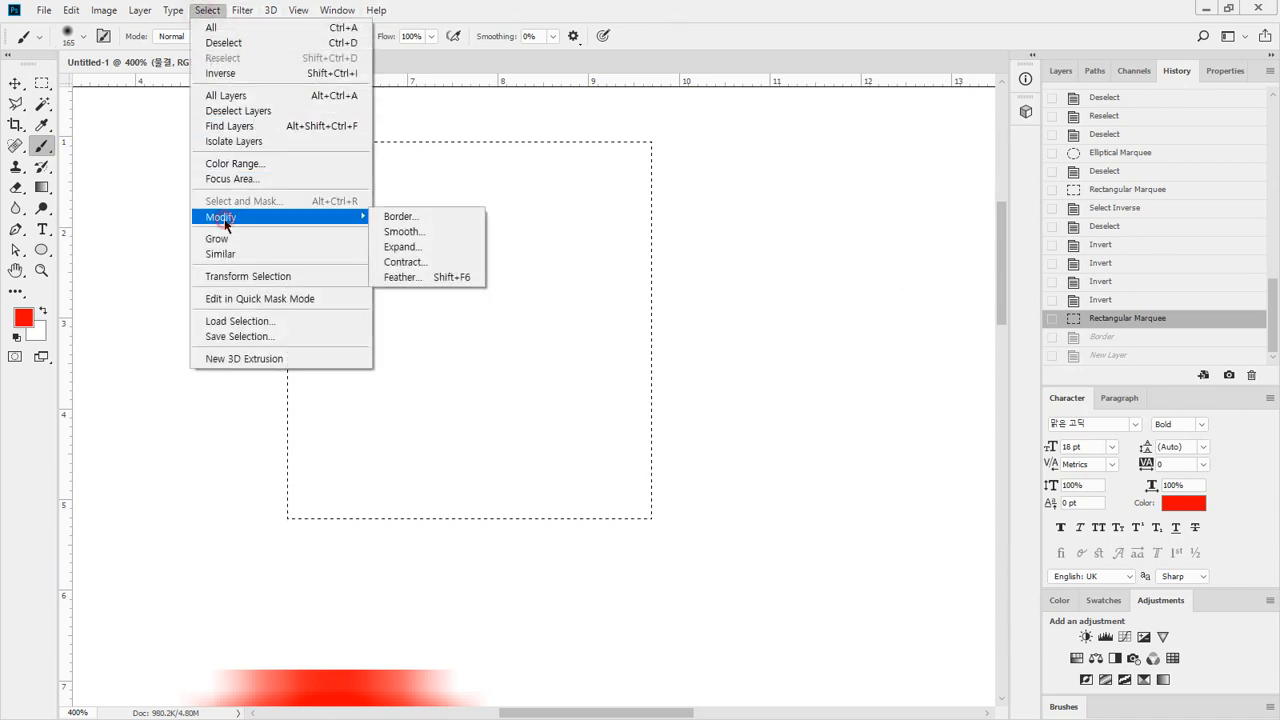
pyautogui.click(467, 236)
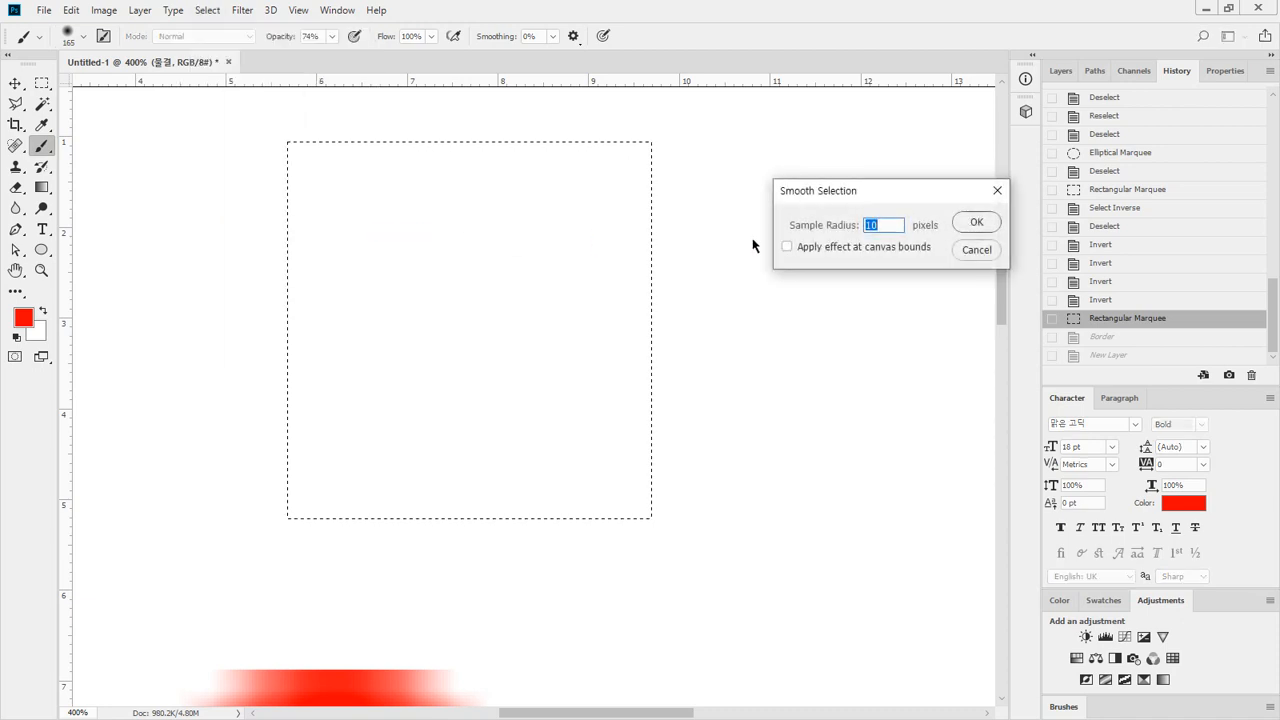
pyautogui.click(965, 226)
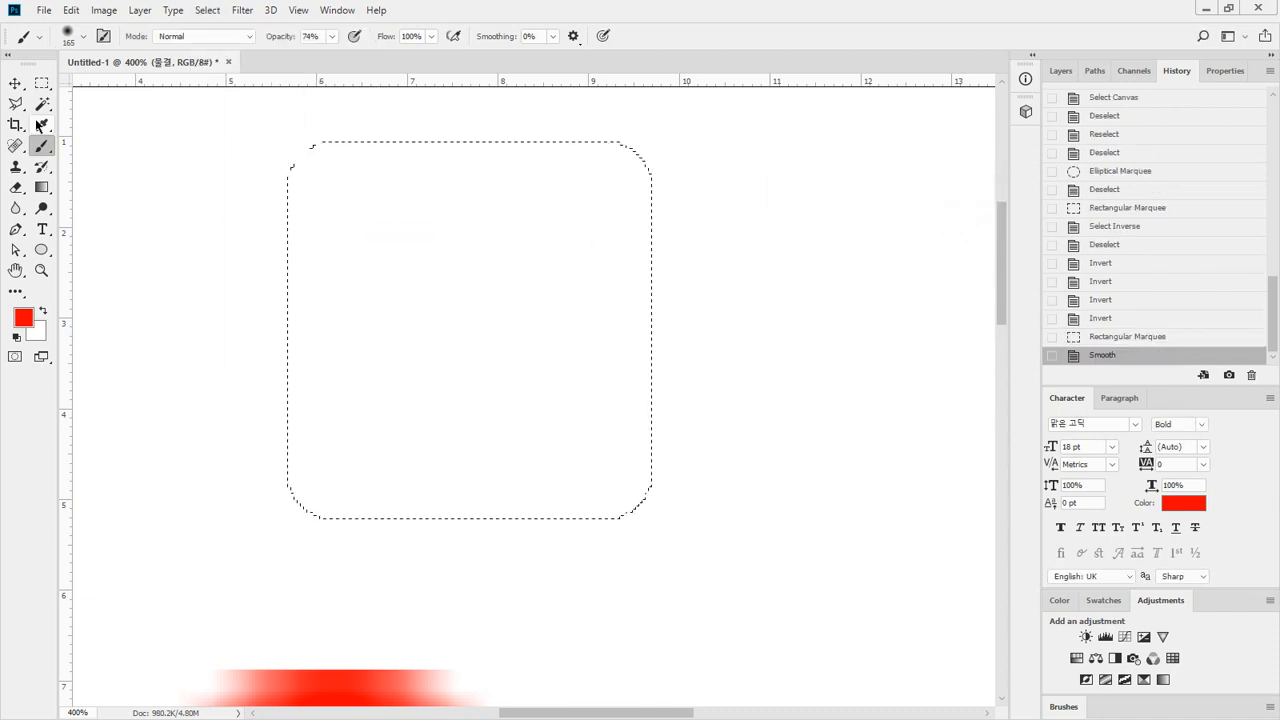
# Step: Add a new layer, and fill the smoothed selection on it with red strokes of the Brush tool
pyautogui.click(236, 148)
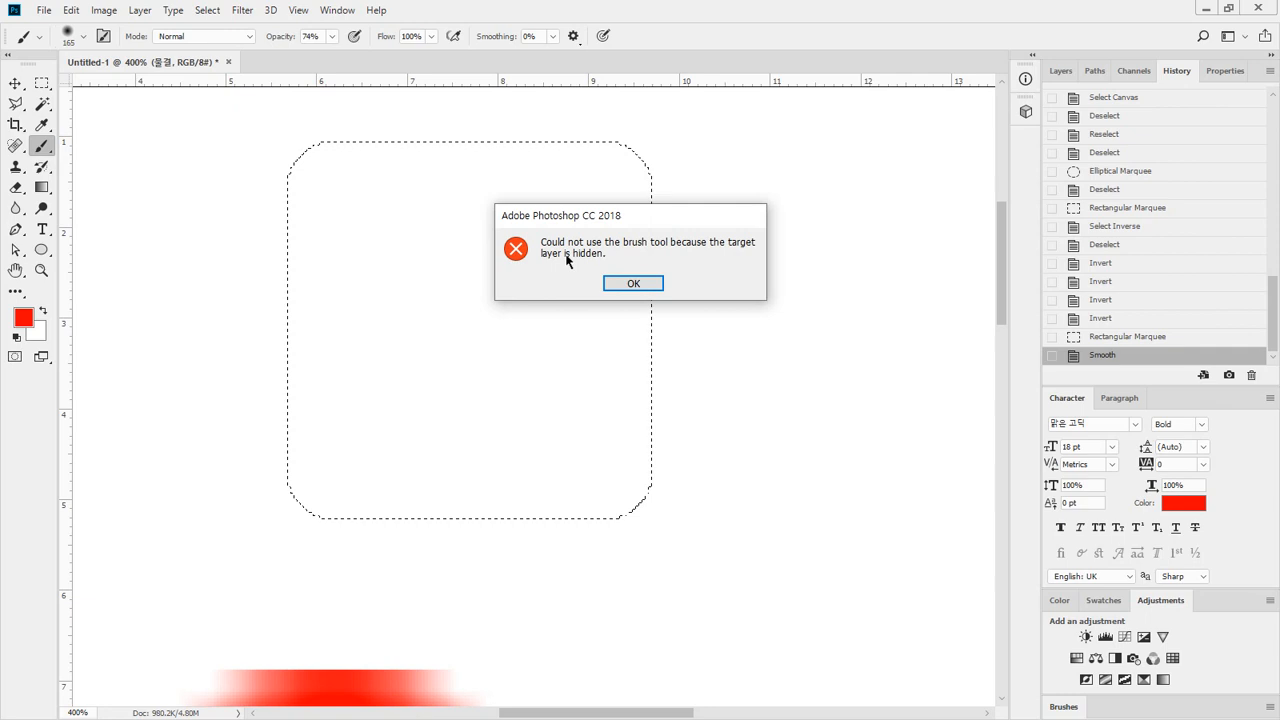
pyautogui.click(640, 283)
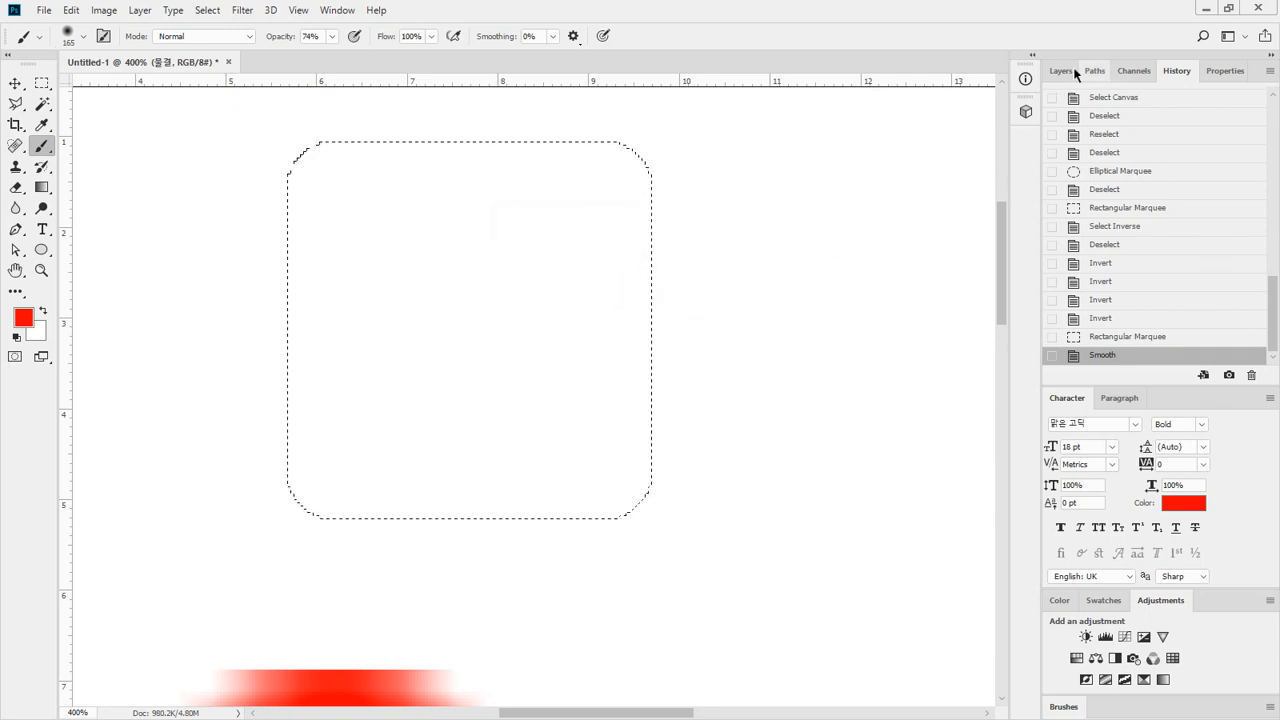
pyautogui.click(1060, 72)
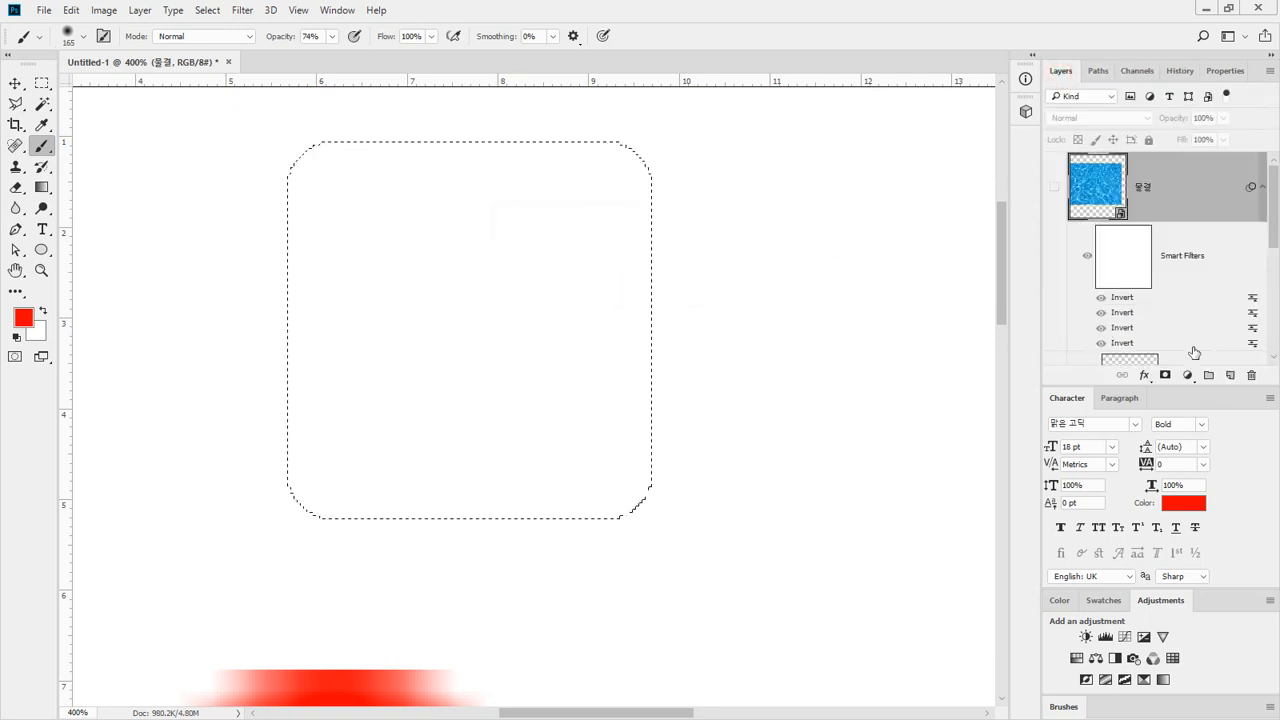
pyautogui.click(1232, 375)
pyautogui.moveTo(643, 143)
pyautogui.mouseDown()
pyautogui.moveTo(455, 166)
pyautogui.moveTo(262, 138)
pyautogui.moveTo(388, 157)
pyautogui.moveTo(310, 220)
pyautogui.moveTo(386, 436)
pyautogui.moveTo(755, 428)
pyautogui.moveTo(682, 185)
pyautogui.moveTo(586, 129)
pyautogui.mouseUp()
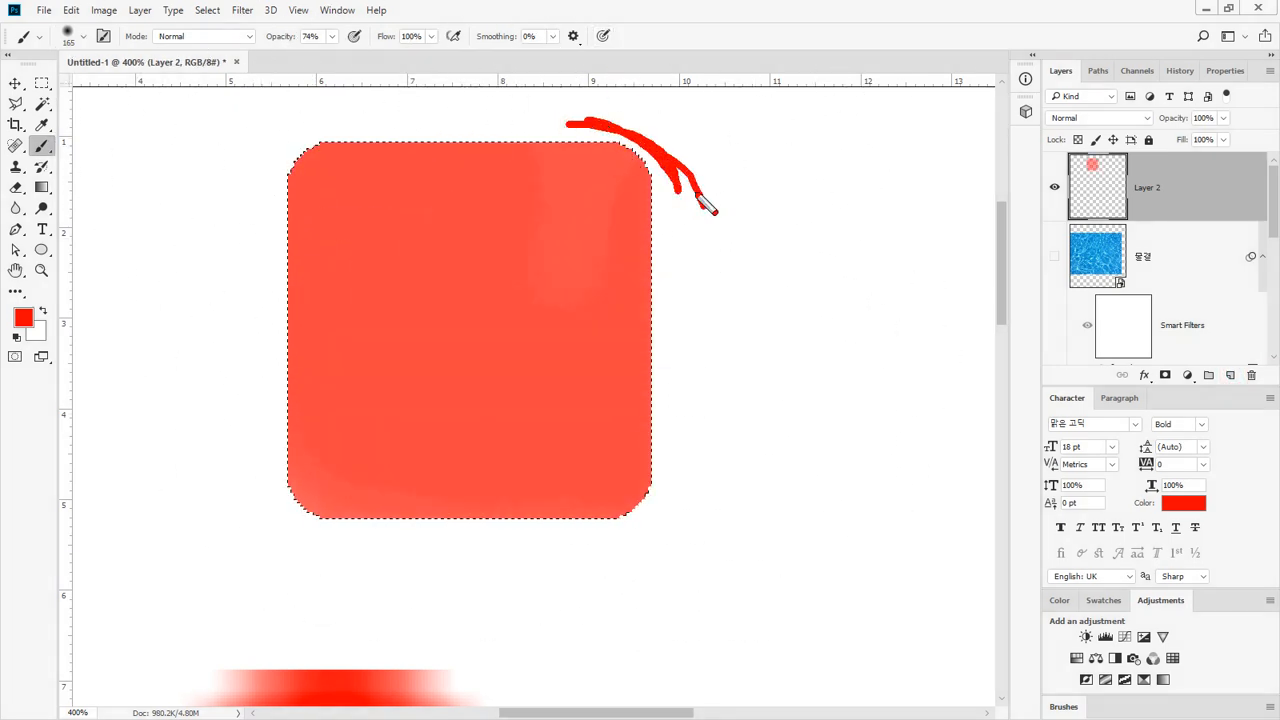
# Step: Return the history to the plain rectangular selection, discarding the brush stroke, new layer and smoothing
pyautogui.click(1178, 71)
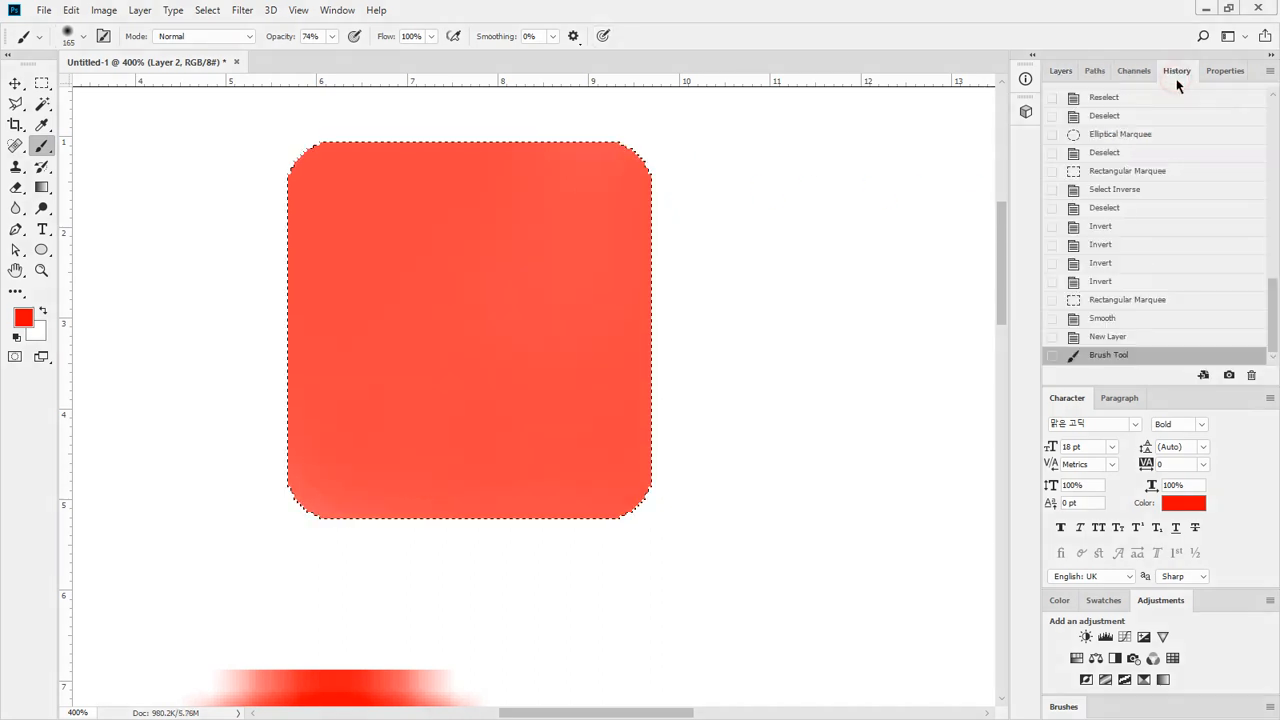
pyautogui.click(1142, 337)
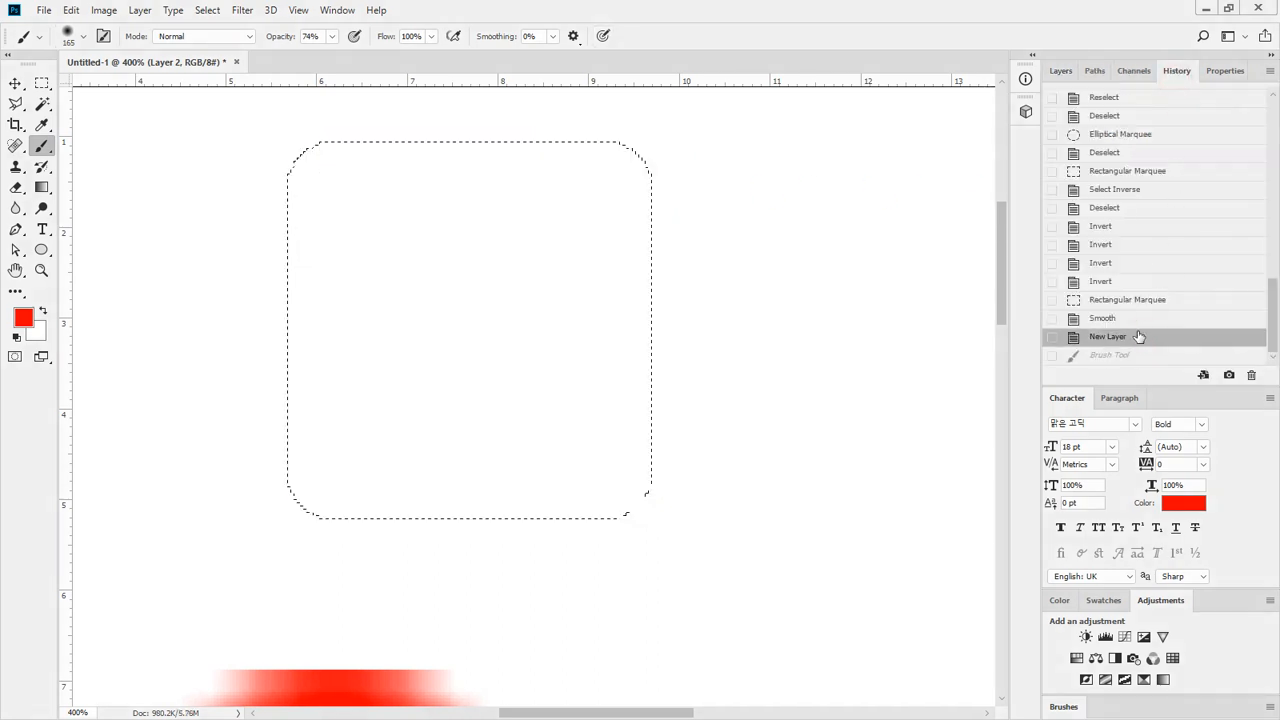
pyautogui.click(1137, 299)
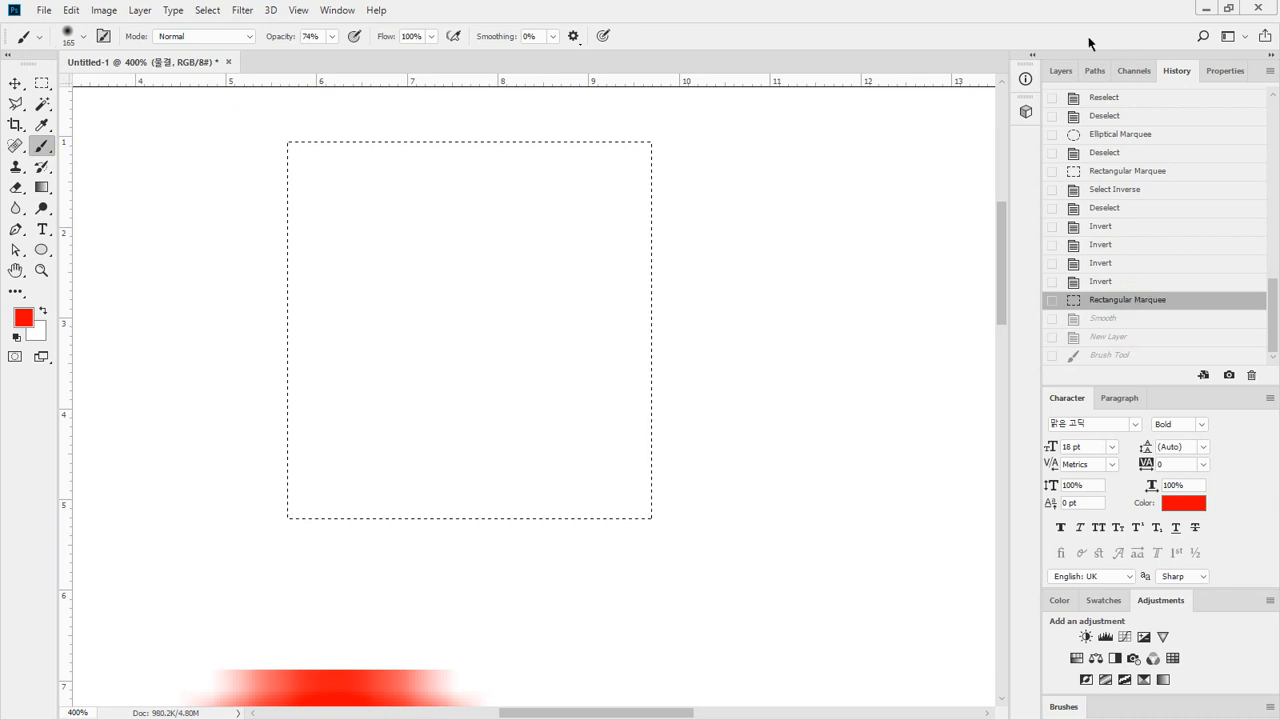
# Step: Add a new layer above the water photo, and expand the rectangular selection by 10 pixels
pyautogui.click(1060, 71)
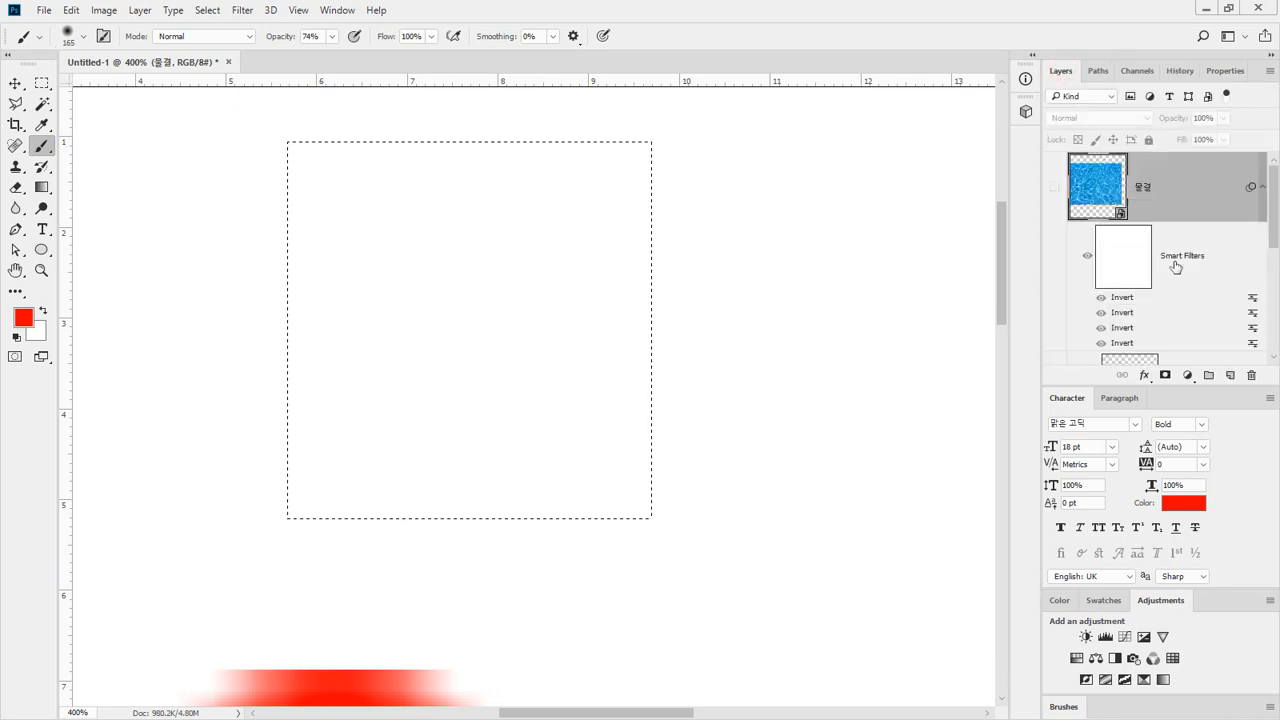
pyautogui.click(1230, 376)
pyautogui.click(207, 10)
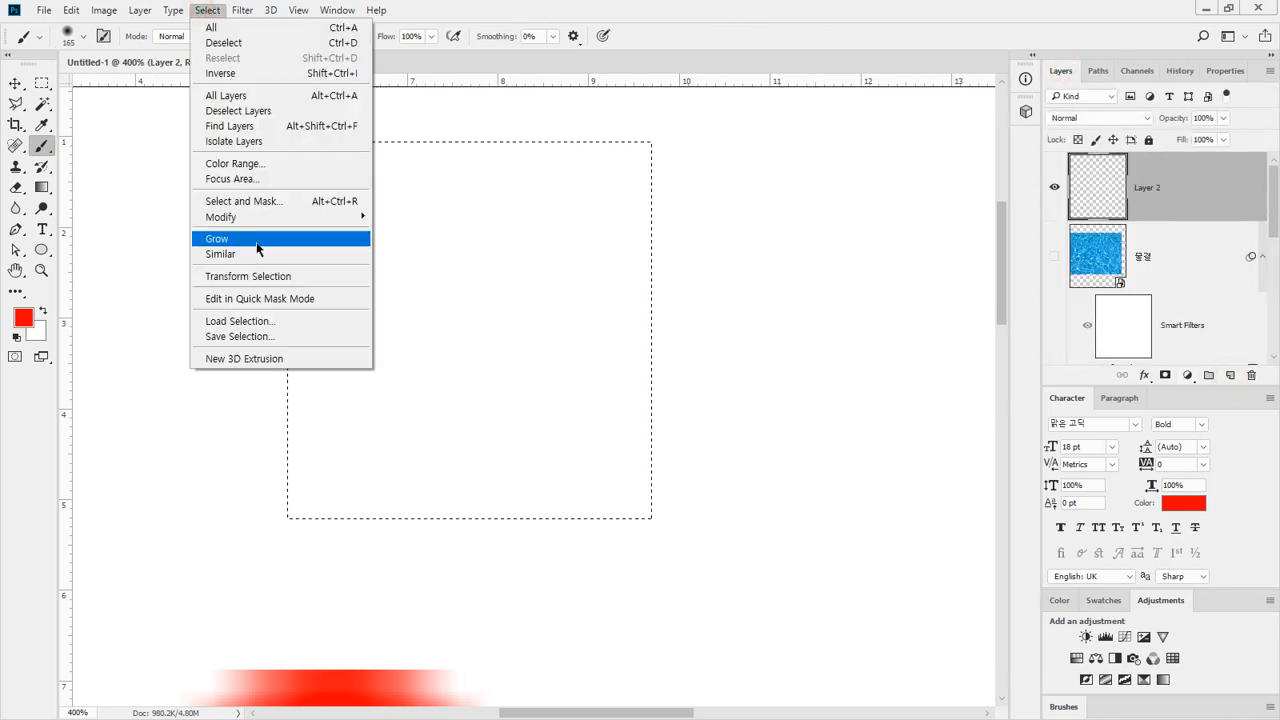
pyautogui.moveTo(258, 217)
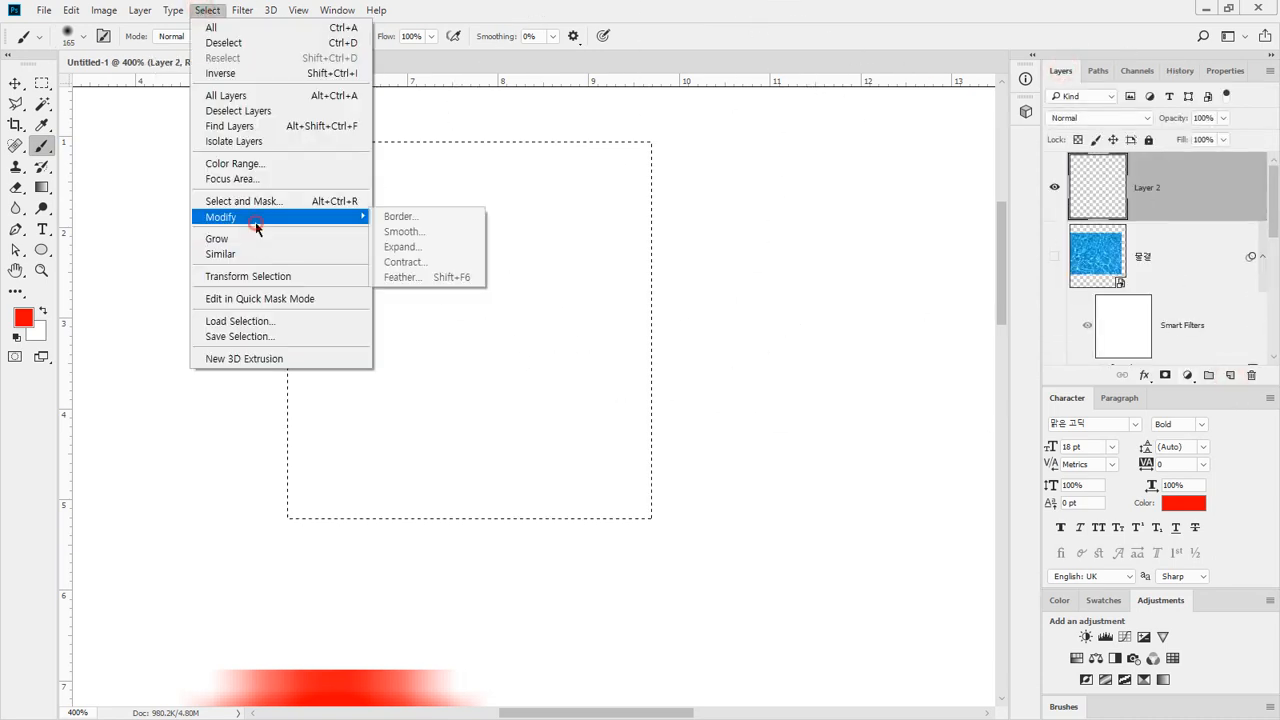
pyautogui.click(461, 246)
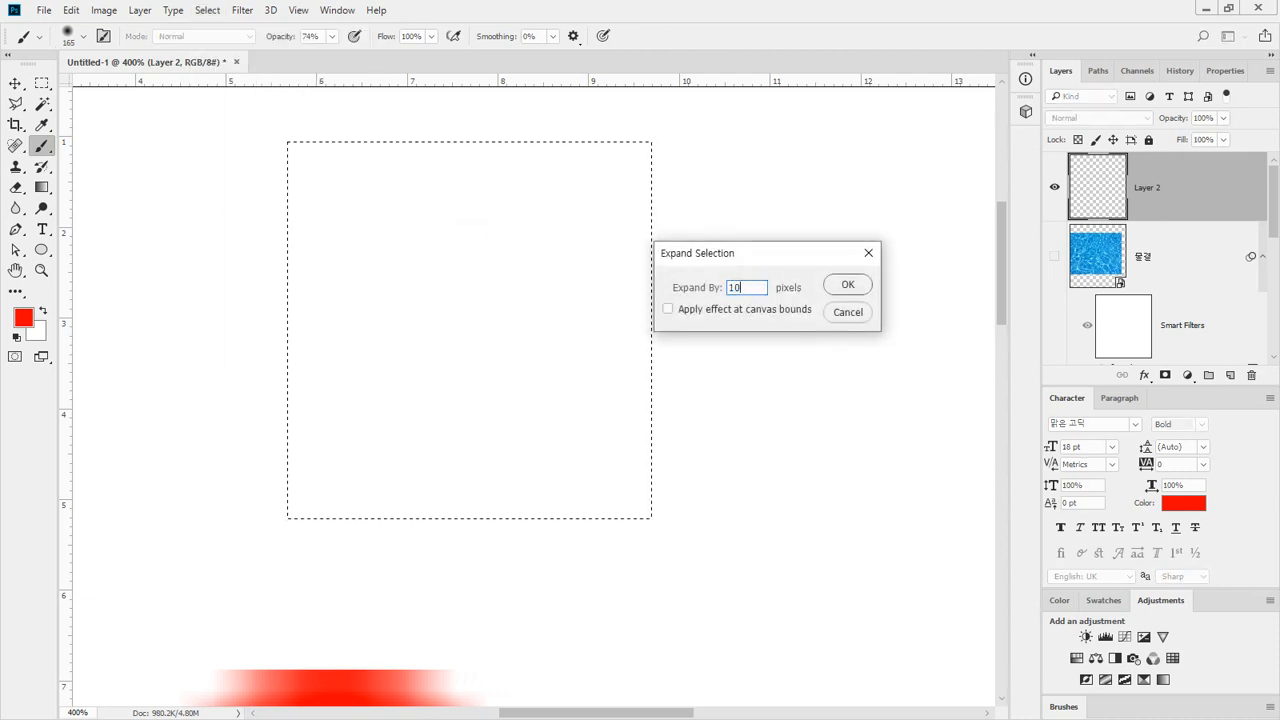
pyautogui.write('10')
pyautogui.press('Return')
# Step: Paint over the expanded selection with the Brush tool, and undo the stroke
pyautogui.moveTo(760, 282)
pyautogui.mouseDown()
pyautogui.moveTo(726, 248)
pyautogui.moveTo(464, 138)
pyautogui.moveTo(172, 231)
pyautogui.moveTo(234, 374)
pyautogui.mouseUp()
pyautogui.hotkey('ctrl', 'z')
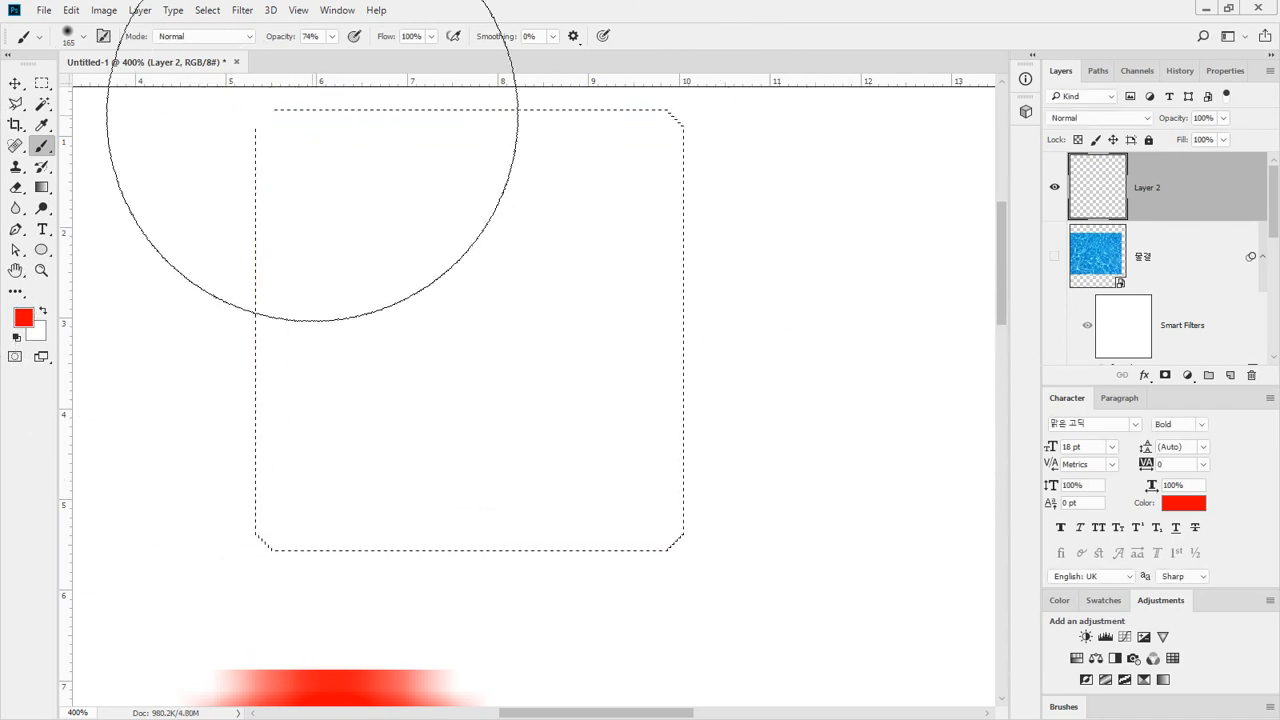
pyautogui.click(243, 10)
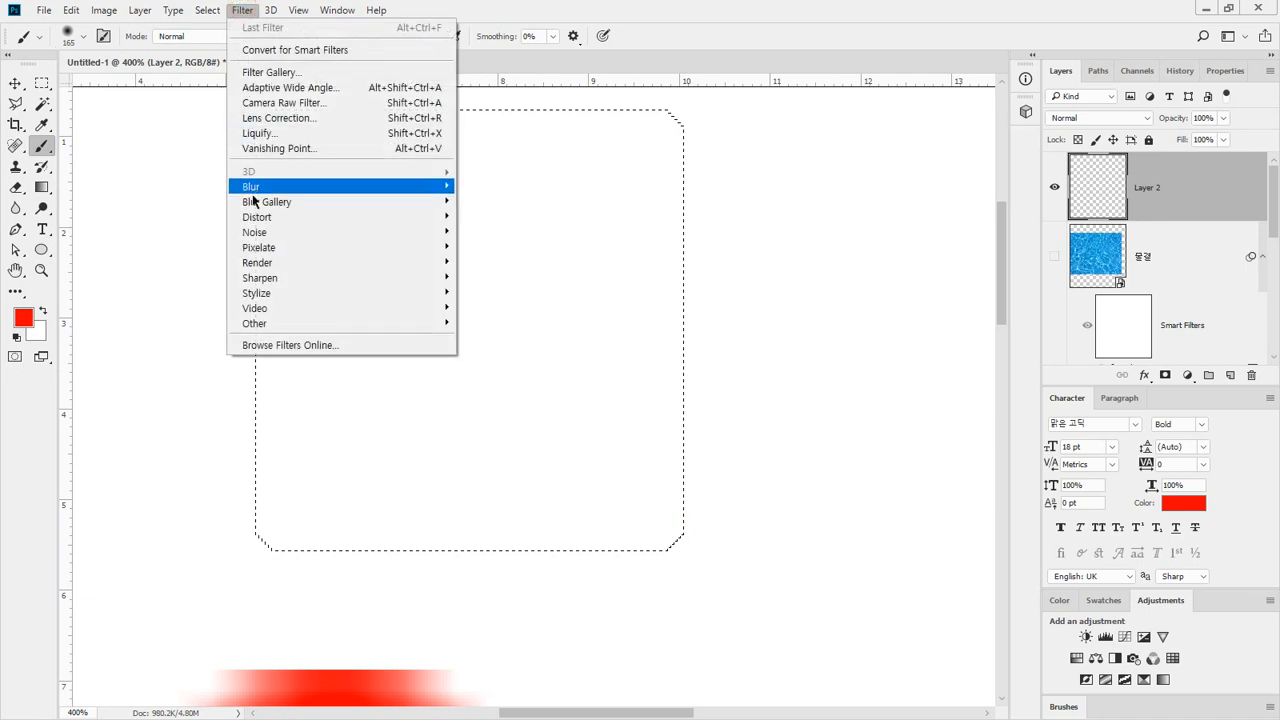
# Step: Contract the expanded selection on Layer 2 by 15 pixels
pyautogui.moveTo(207, 11)
pyautogui.moveTo(225, 220)
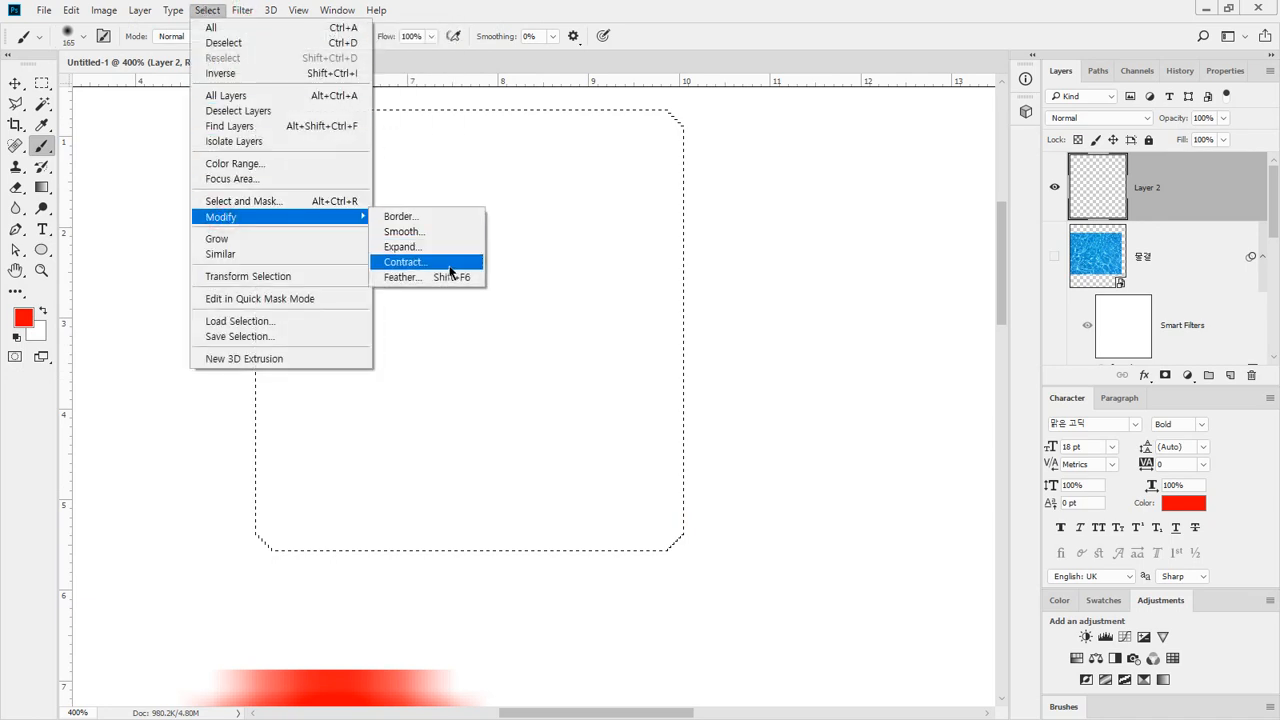
pyautogui.click(450, 270)
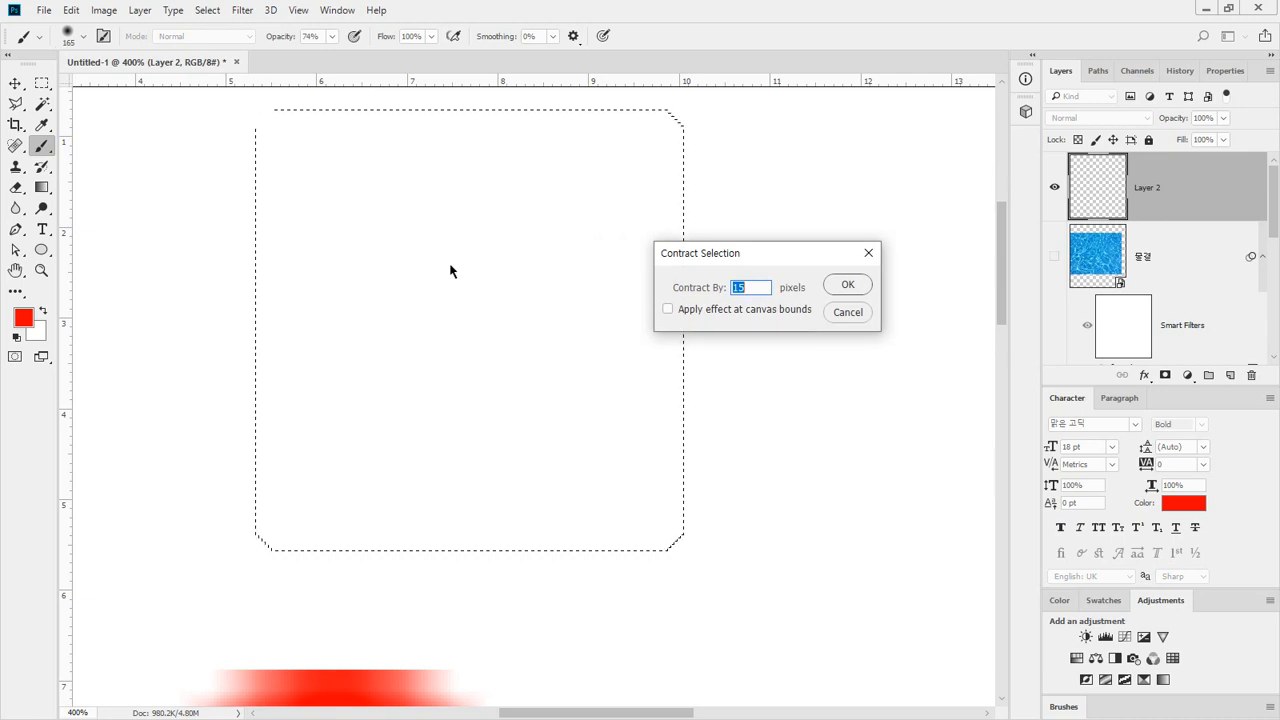
pyautogui.press('Return')
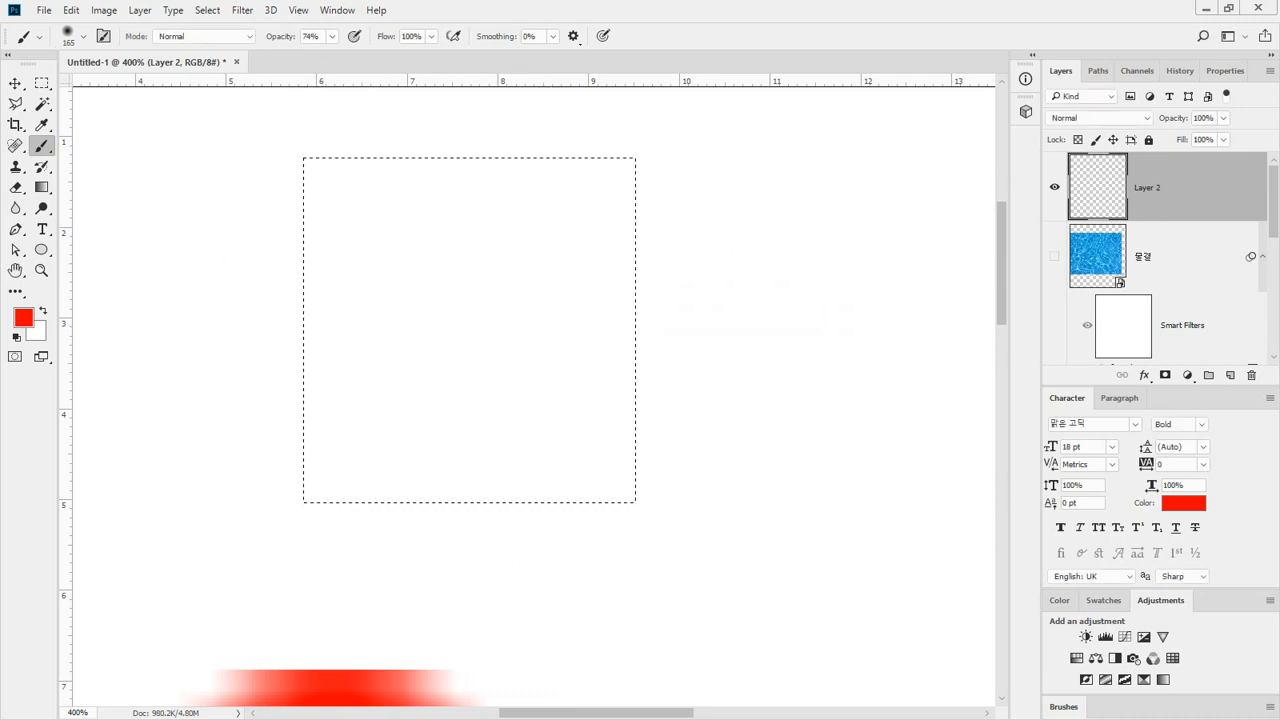
# Step: Paint a red dab inside the contracted selection with the Brush tool, and undo it
pyautogui.scroll(1, 400, 150)
pyautogui.click(42, 84)
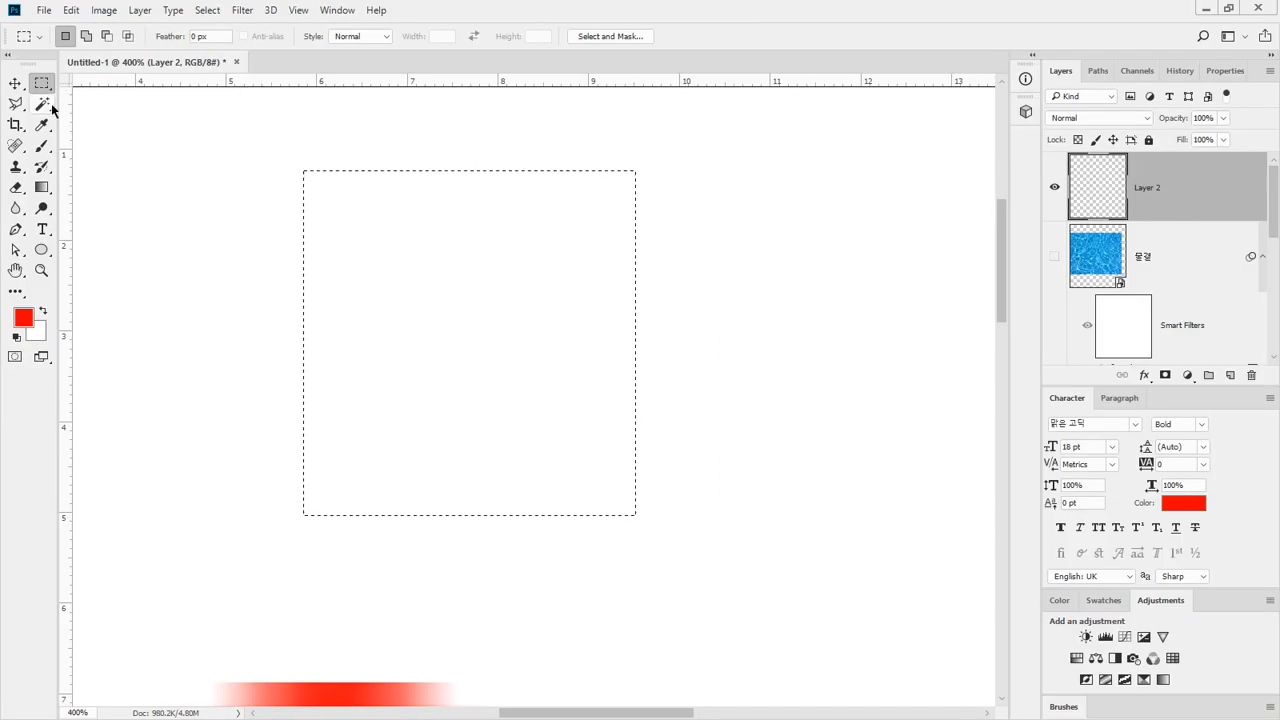
pyautogui.click(42, 146)
pyautogui.click(340, 217)
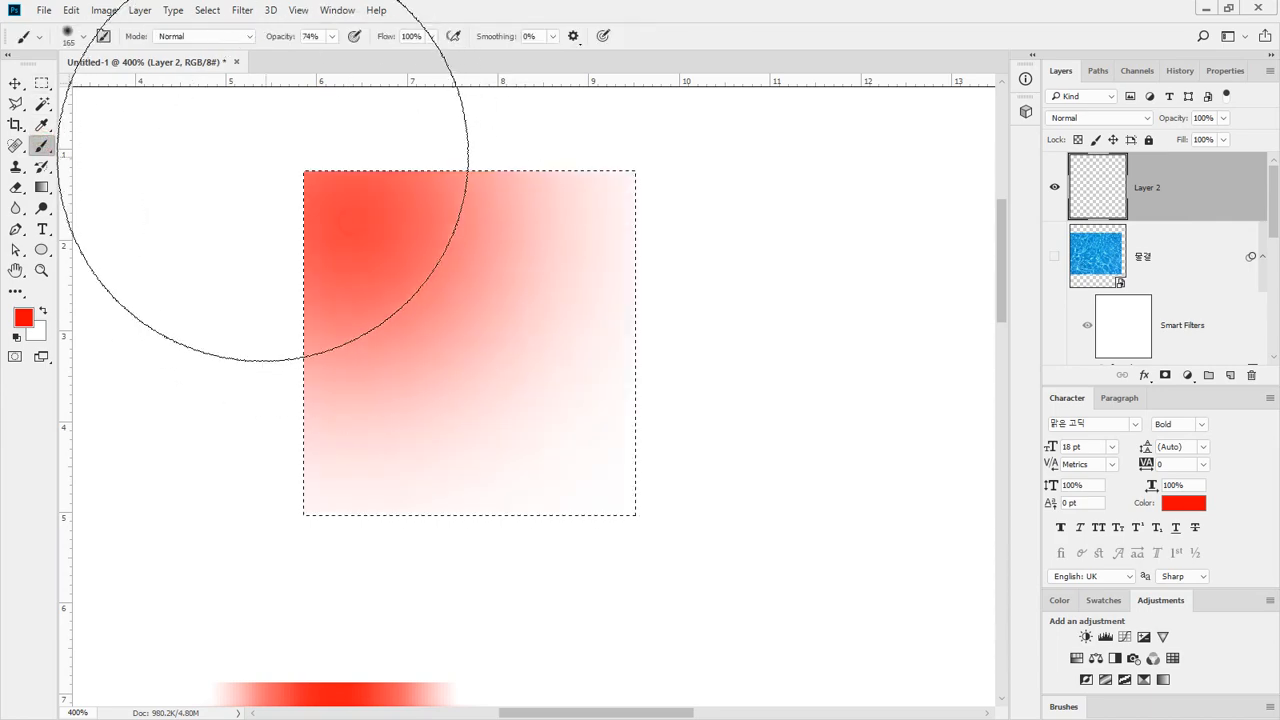
pyautogui.scroll(3, 309, 177)
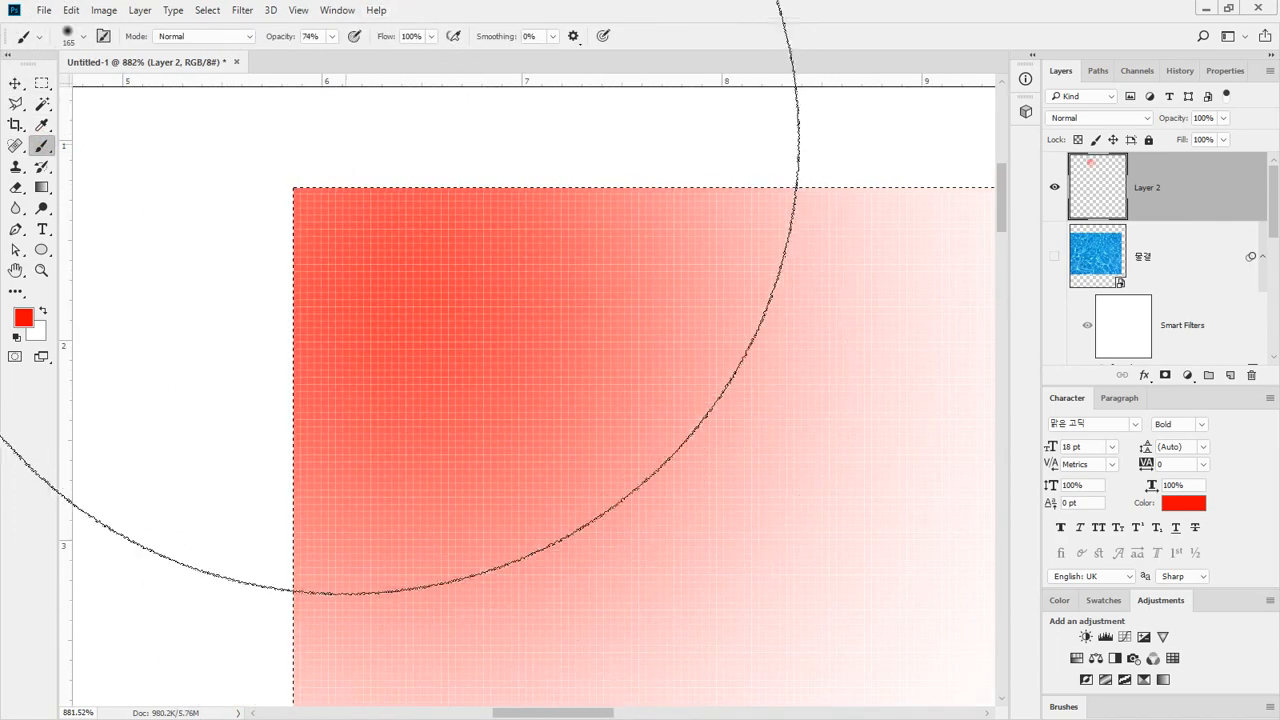
pyautogui.hotkey('ctrl', 'z')
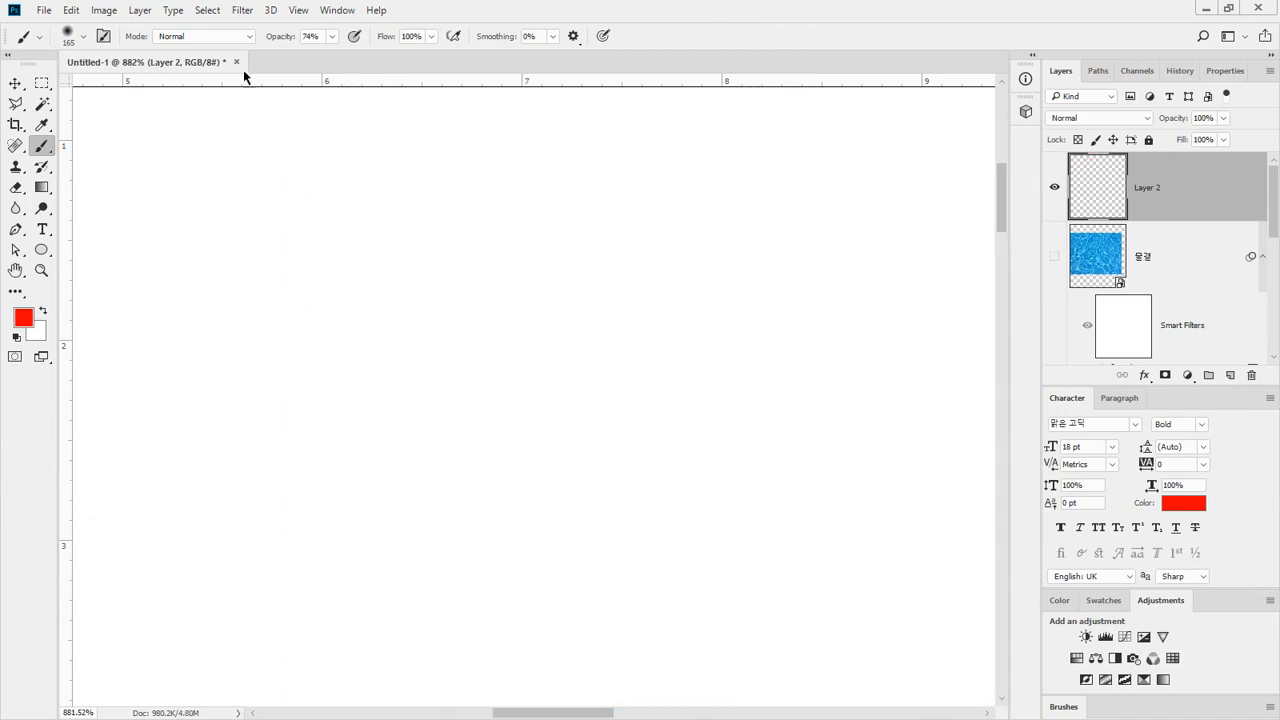
# Step: Set the Rectangular Marquee feather to 10 px, and draw a feathered selection on the empty canvas area
pyautogui.click(42, 83)
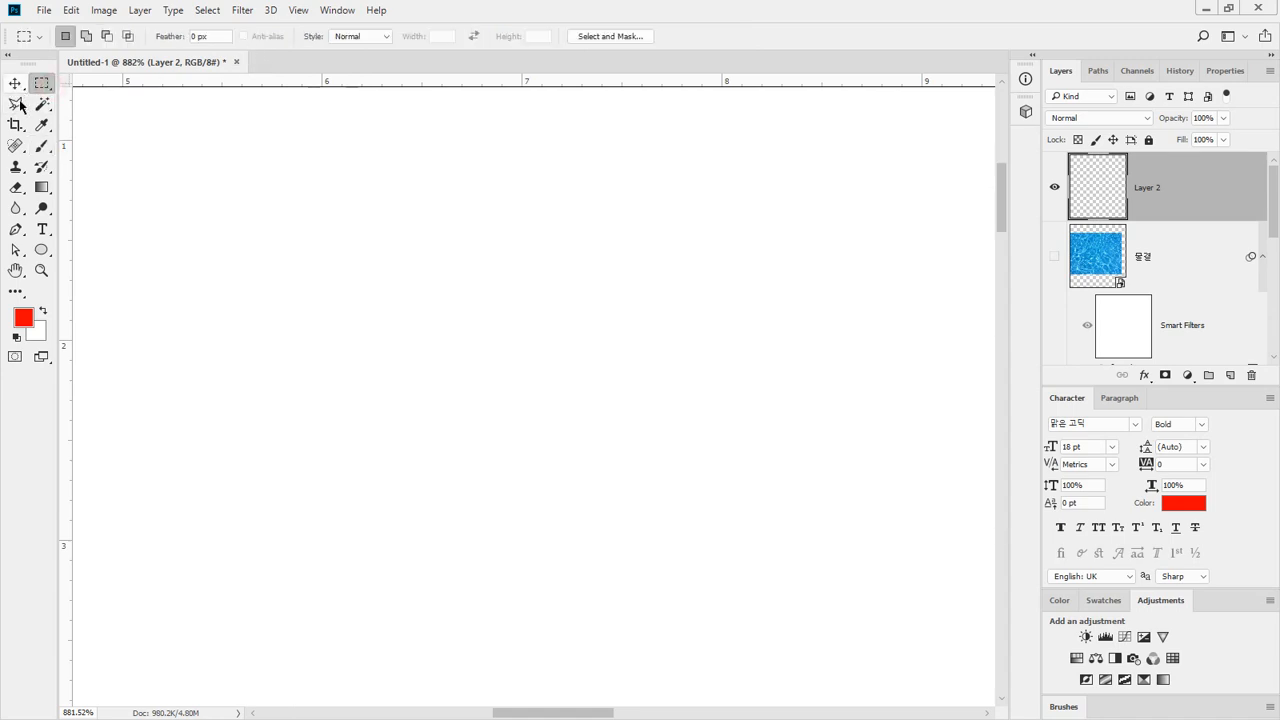
pyautogui.click(16, 103)
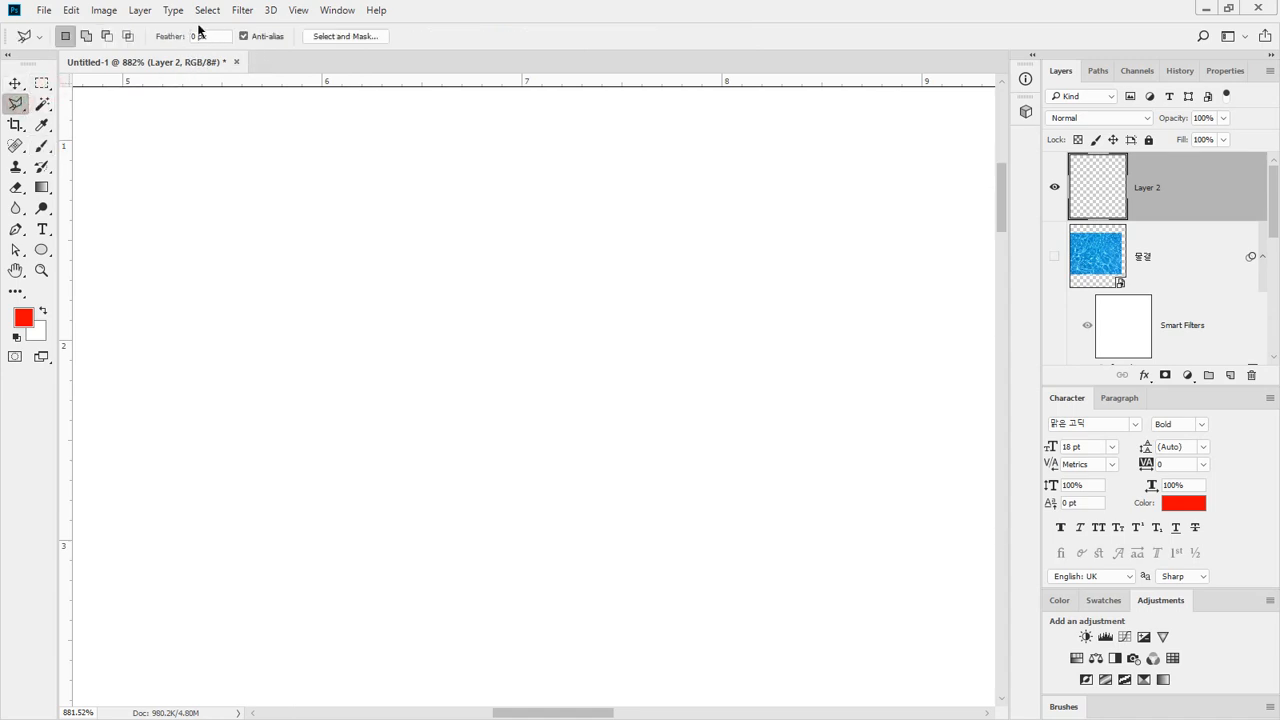
pyautogui.click(42, 83)
pyautogui.click(215, 36)
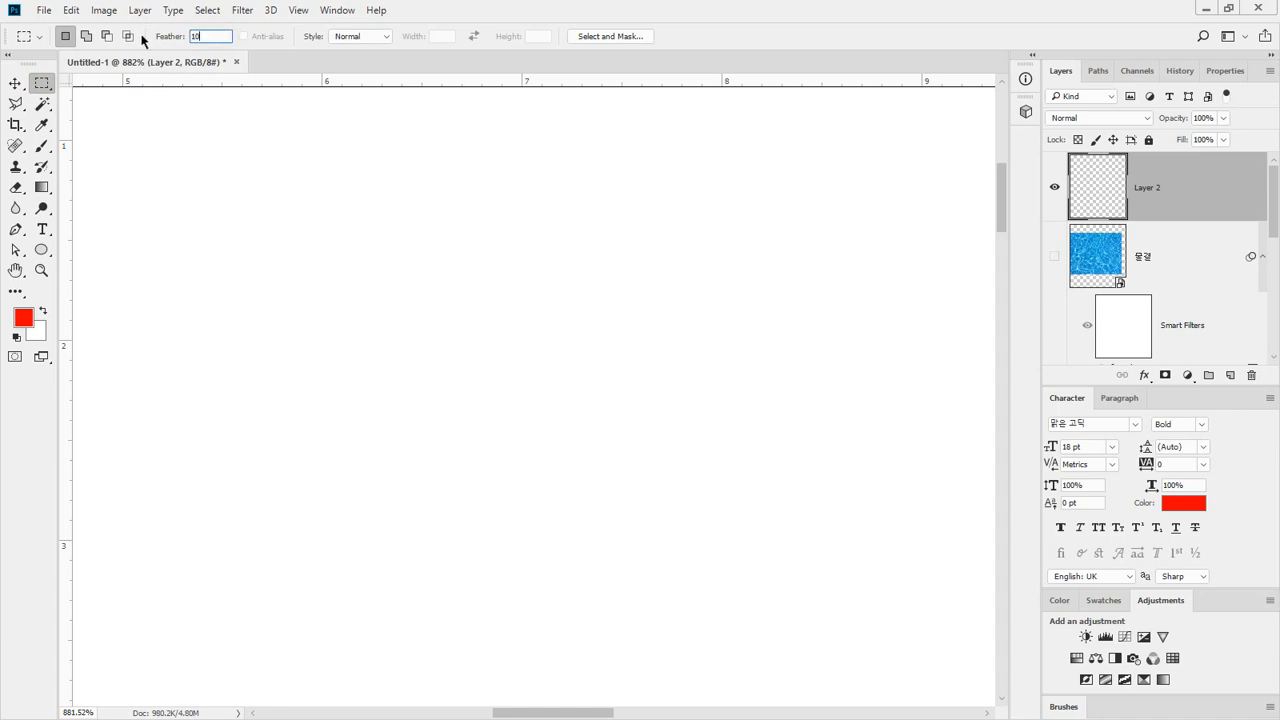
pyautogui.press('Return')
pyautogui.moveTo(209, 182); pyautogui.dragTo(800, 716)
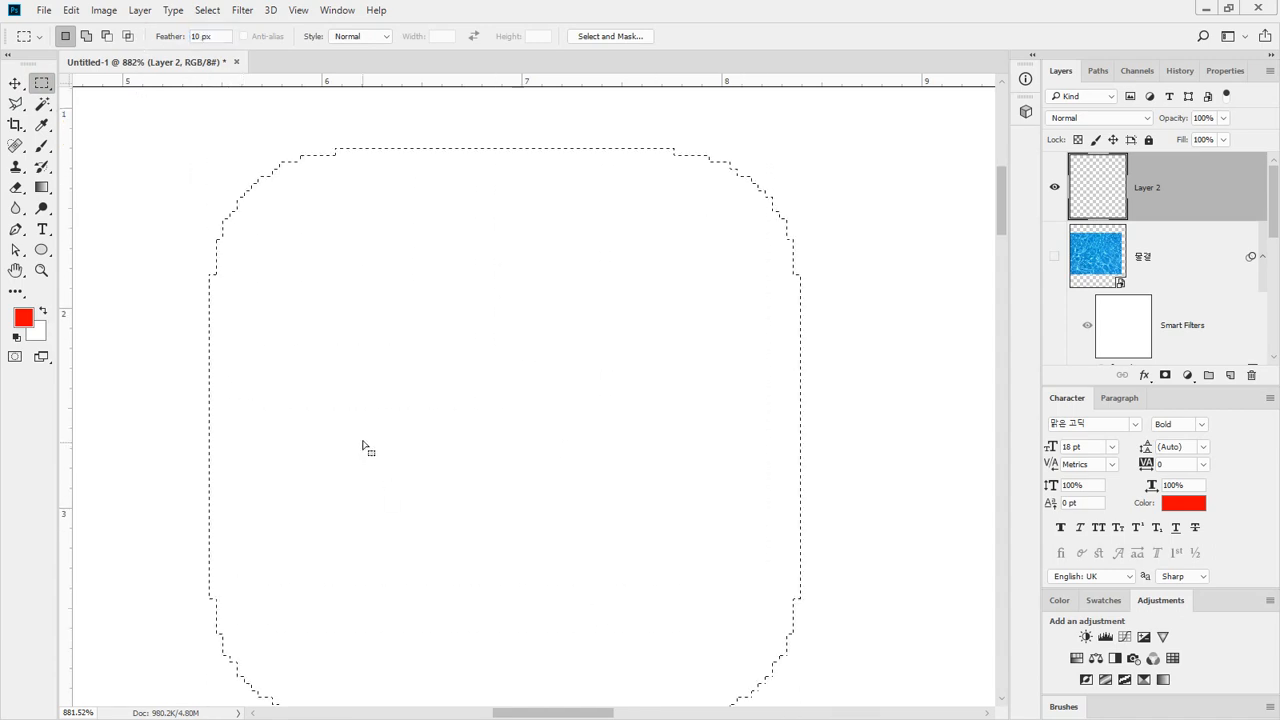
# Step: Paint red over the feathered selection with the Brush tool, mark the faded edge zone, and undo the paint
pyautogui.click(42, 146)
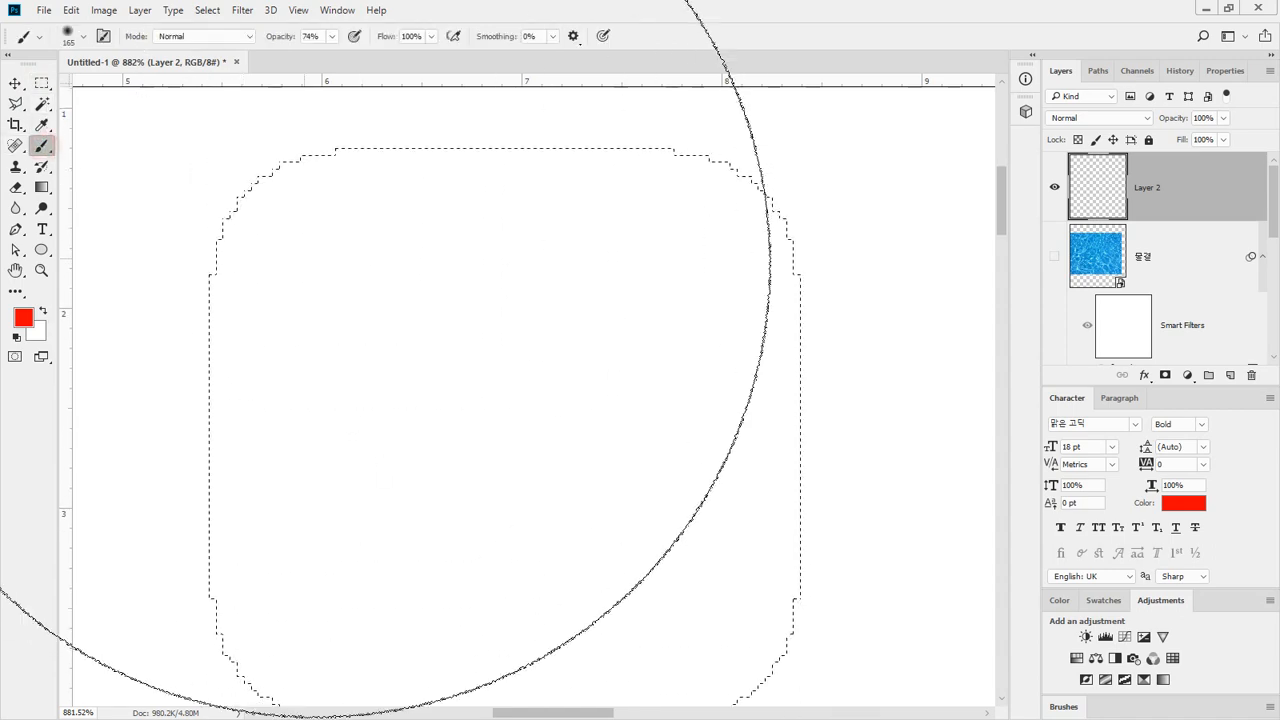
pyautogui.moveTo(325, 270)
pyautogui.mouseDown()
pyautogui.moveTo(200, 229)
pyautogui.moveTo(157, 143)
pyautogui.moveTo(371, 114)
pyautogui.moveTo(407, 76)
pyautogui.moveTo(448, 137)
pyautogui.moveTo(478, 246)
pyautogui.mouseUp()
pyautogui.press('space')
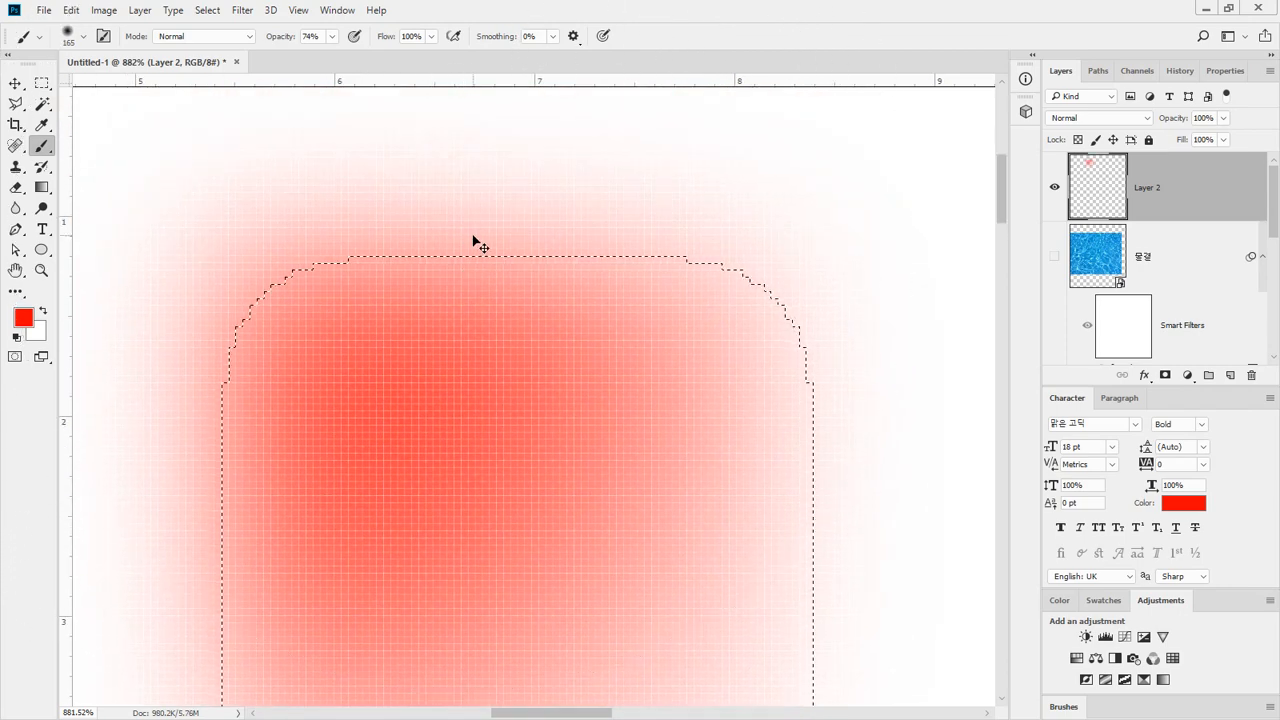
pyautogui.moveTo(494, 191)
pyautogui.mouseDown()
pyautogui.moveTo(533, 188)
pyautogui.moveTo(512, 320)
pyautogui.moveTo(530, 317)
pyautogui.mouseUp()
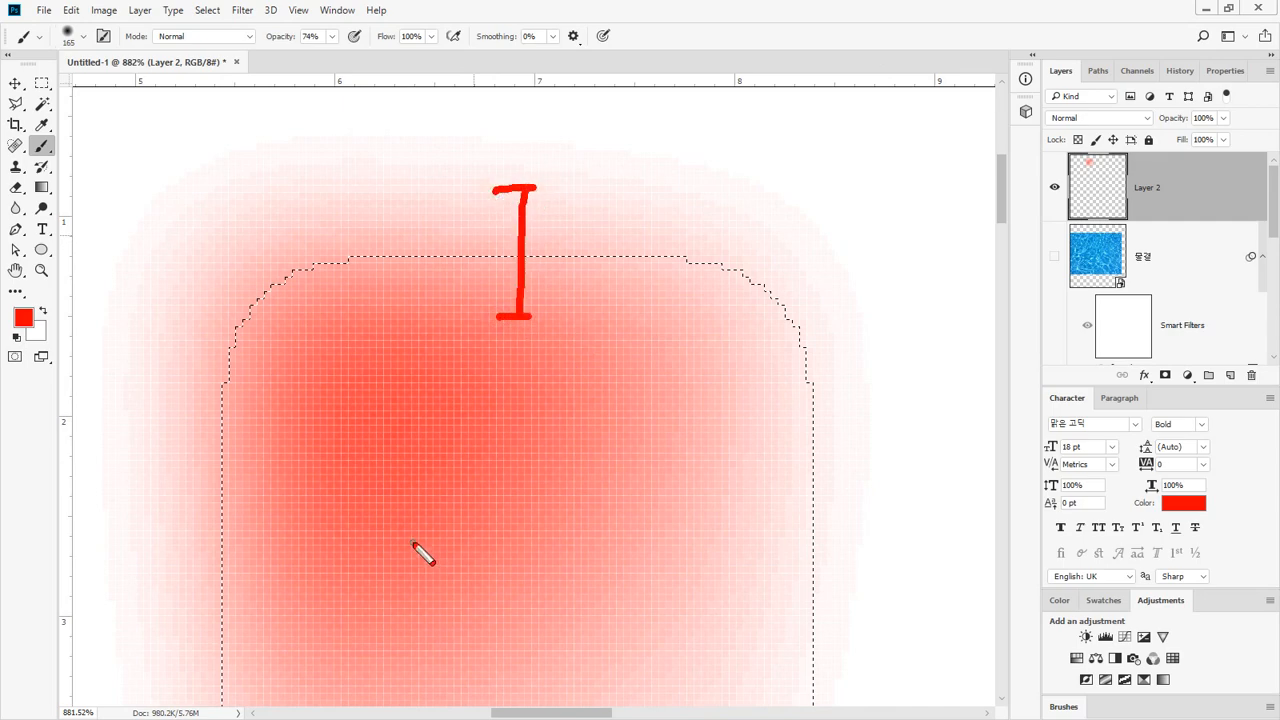
pyautogui.hotkey('ctrl', 'z')
pyautogui.hotkey('ctrl', 'z')
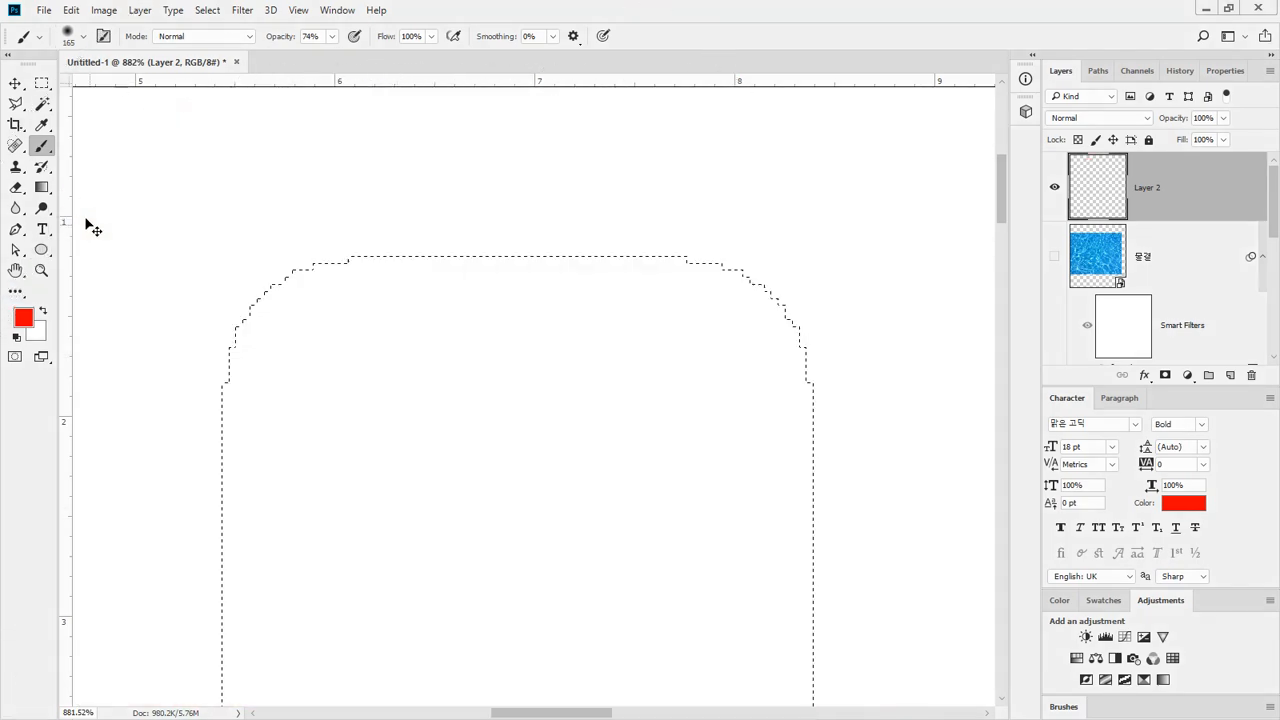
# Step: Reset the marquee feather to 0 px, and replace the selection with a sharp-edged rectangle above the circular photo
pyautogui.click(47, 86)
pyautogui.press('Return')
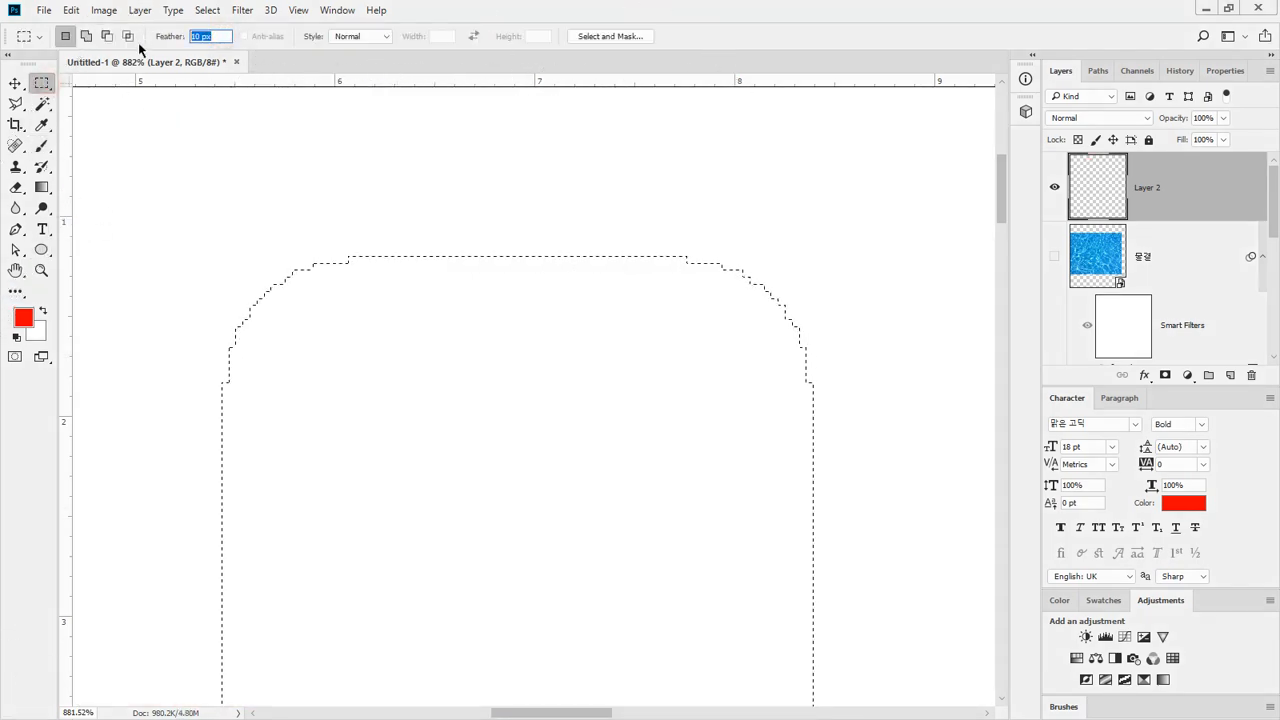
pyautogui.click(199, 171)
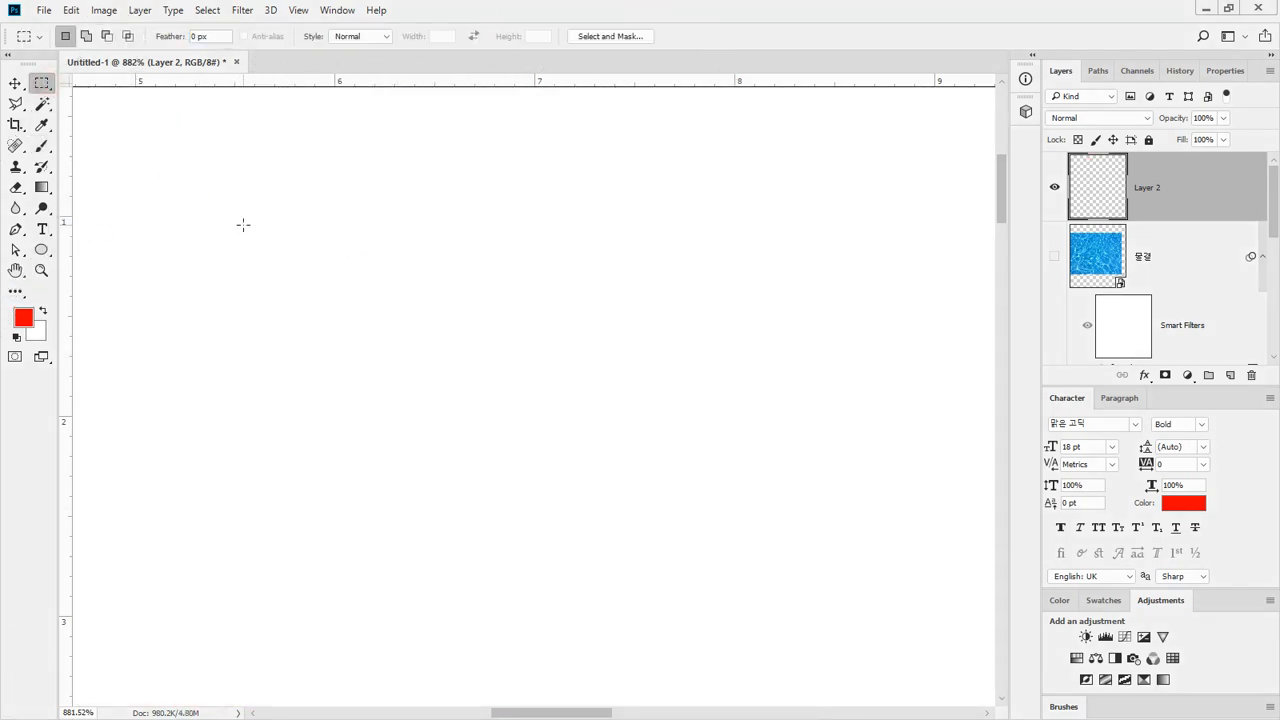
pyautogui.click(417, 336)
pyautogui.moveTo(560, 331); pyautogui.dragTo(457, 409)
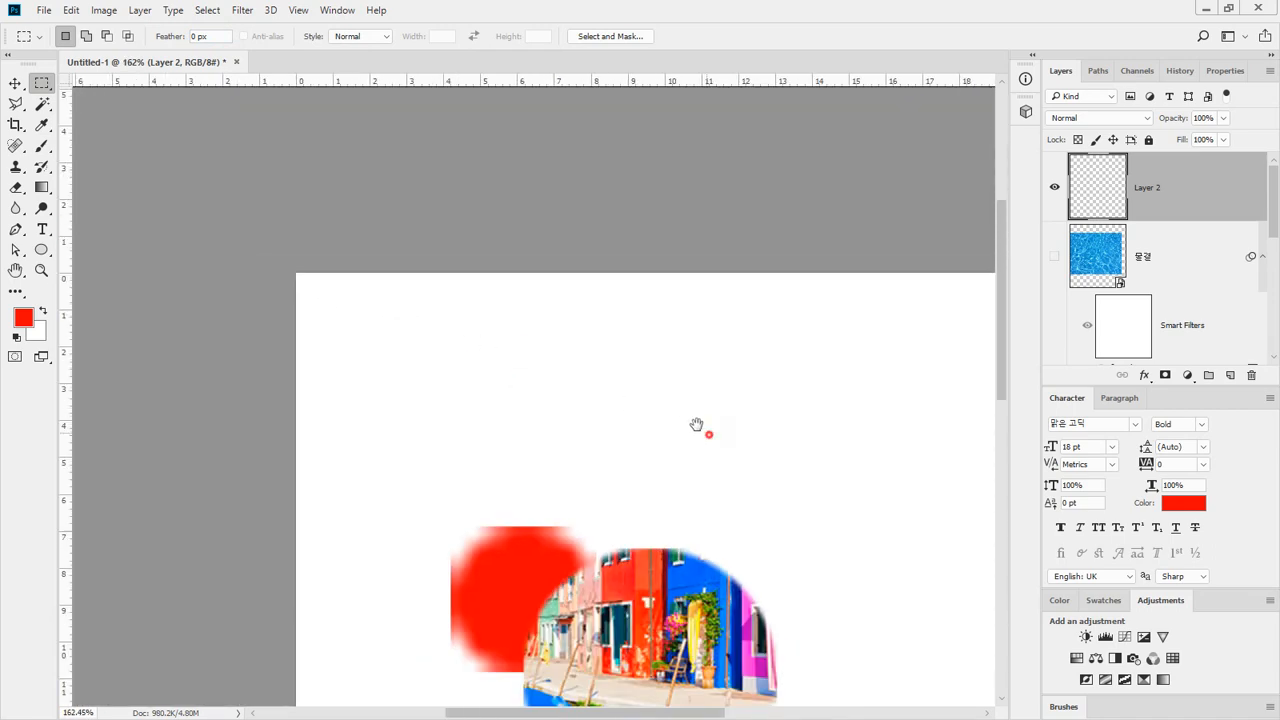
pyautogui.moveTo(697, 426); pyautogui.dragTo(307, 252)
pyautogui.moveTo(291, 163); pyautogui.dragTo(384, 270)
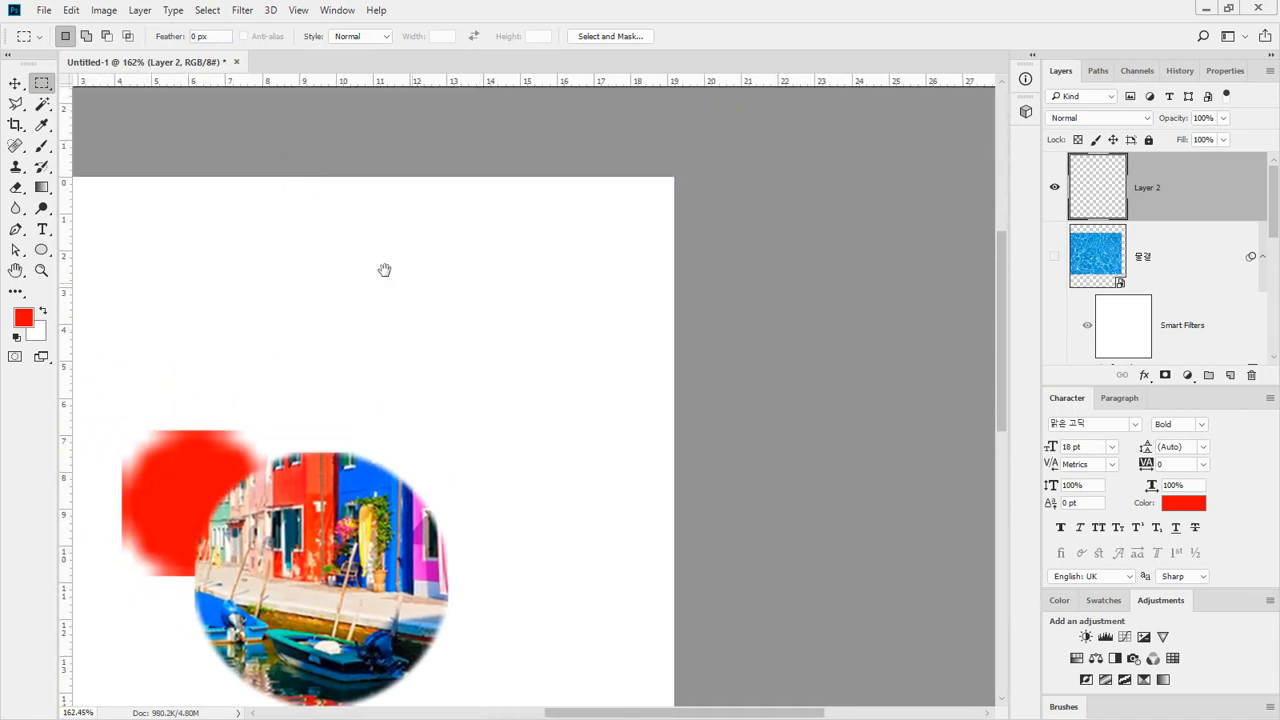
pyautogui.moveTo(262, 216); pyautogui.dragTo(423, 397)
pyautogui.click(423, 397)
pyautogui.moveTo(306, 257); pyautogui.dragTo(357, 283)
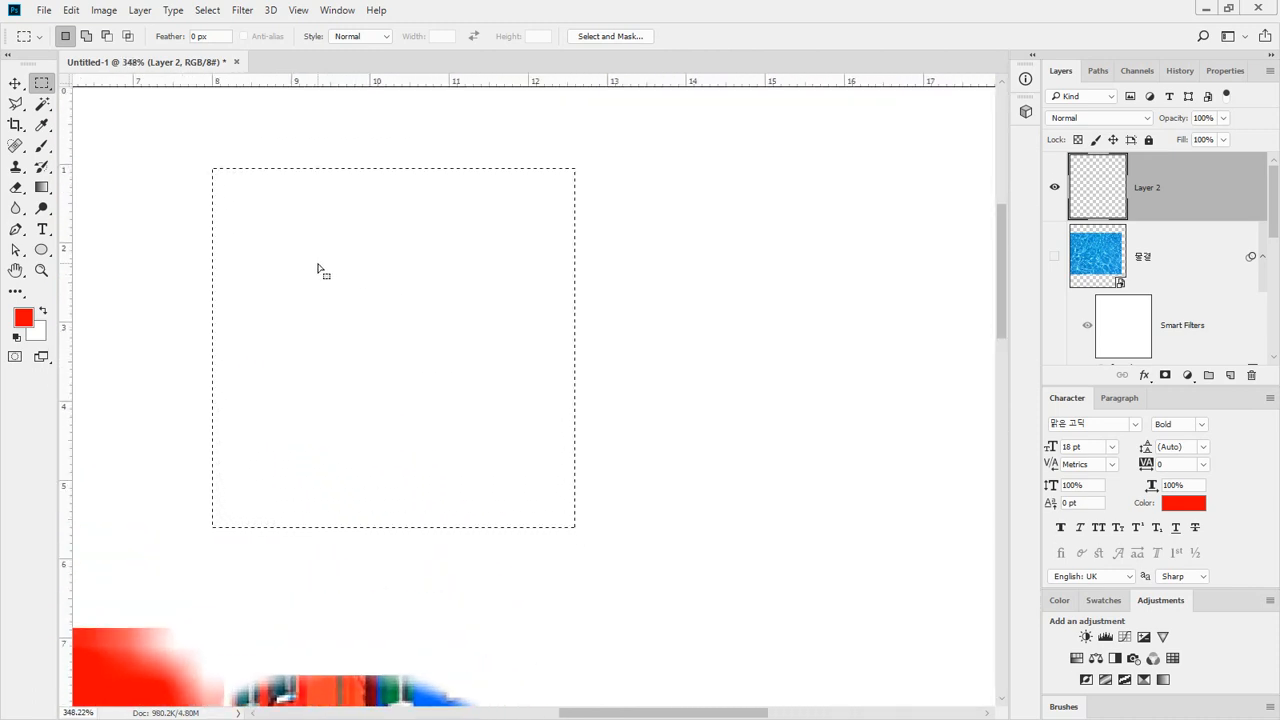
# Step: Change the foreground colour from the Color Picker to the medium grey #676767
pyautogui.click(27, 322)
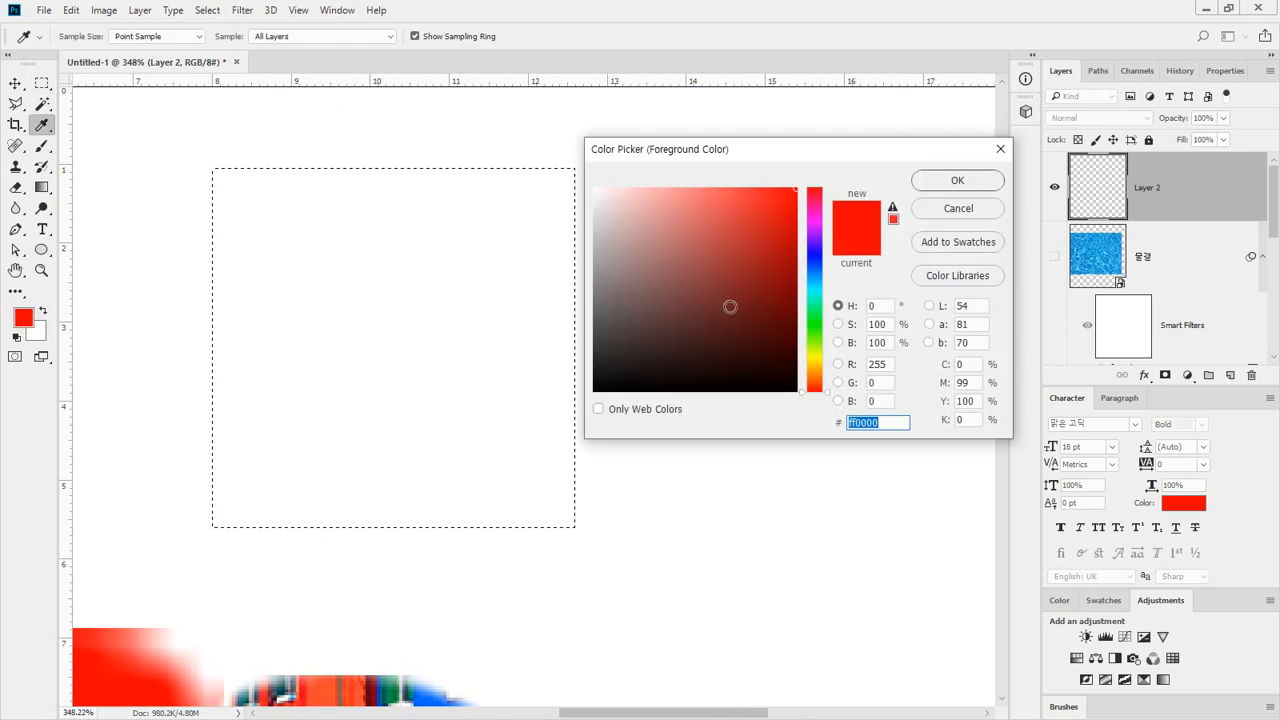
pyautogui.click(557, 308)
pyautogui.click(955, 181)
pyautogui.press('m')
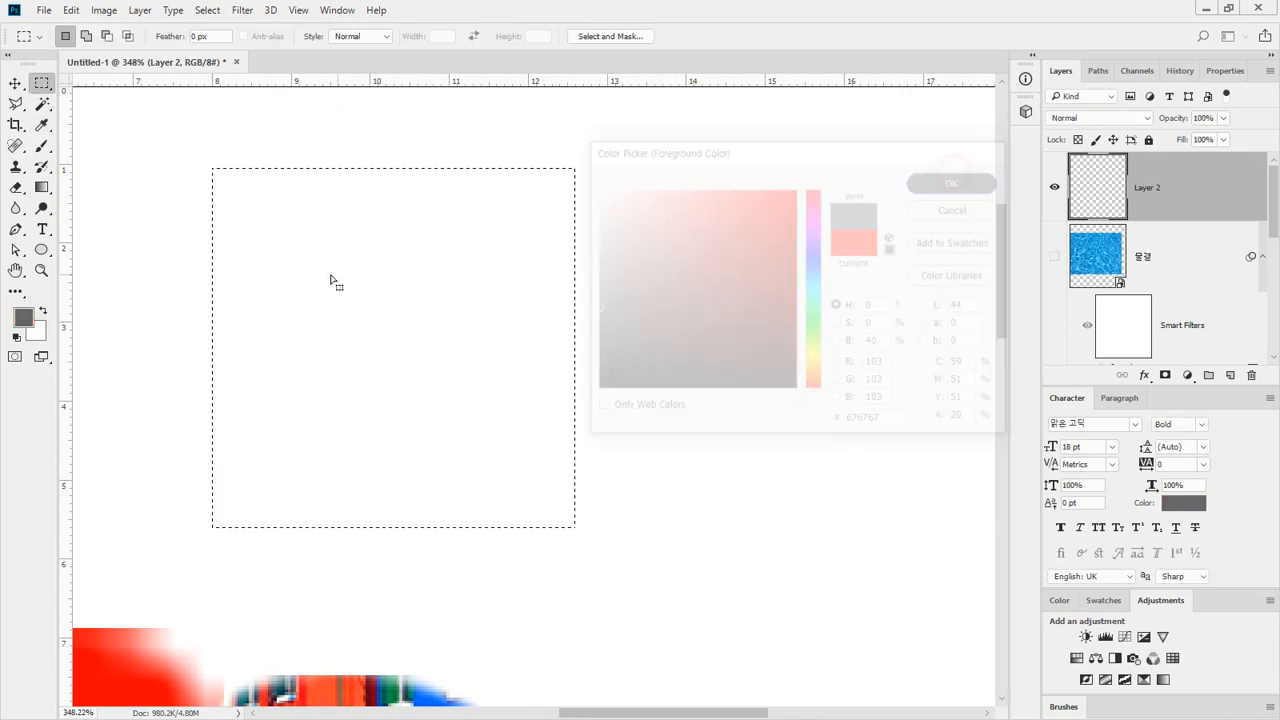
# Step: Shift the rectangular selection slightly, choose the Brush tool, and feather the selection by 5 pixels
pyautogui.moveTo(298, 302)
pyautogui.mouseDown()
pyautogui.moveTo(374, 109)
pyautogui.moveTo(300, 314)
pyautogui.moveTo(271, 346)
pyautogui.moveTo(518, 286)
pyautogui.moveTo(480, 537)
pyautogui.moveTo(371, 200)
pyautogui.moveTo(600, 162)
pyautogui.mouseUp()
pyautogui.click(41, 125)
pyautogui.click(41, 146)
pyautogui.press('Delete')
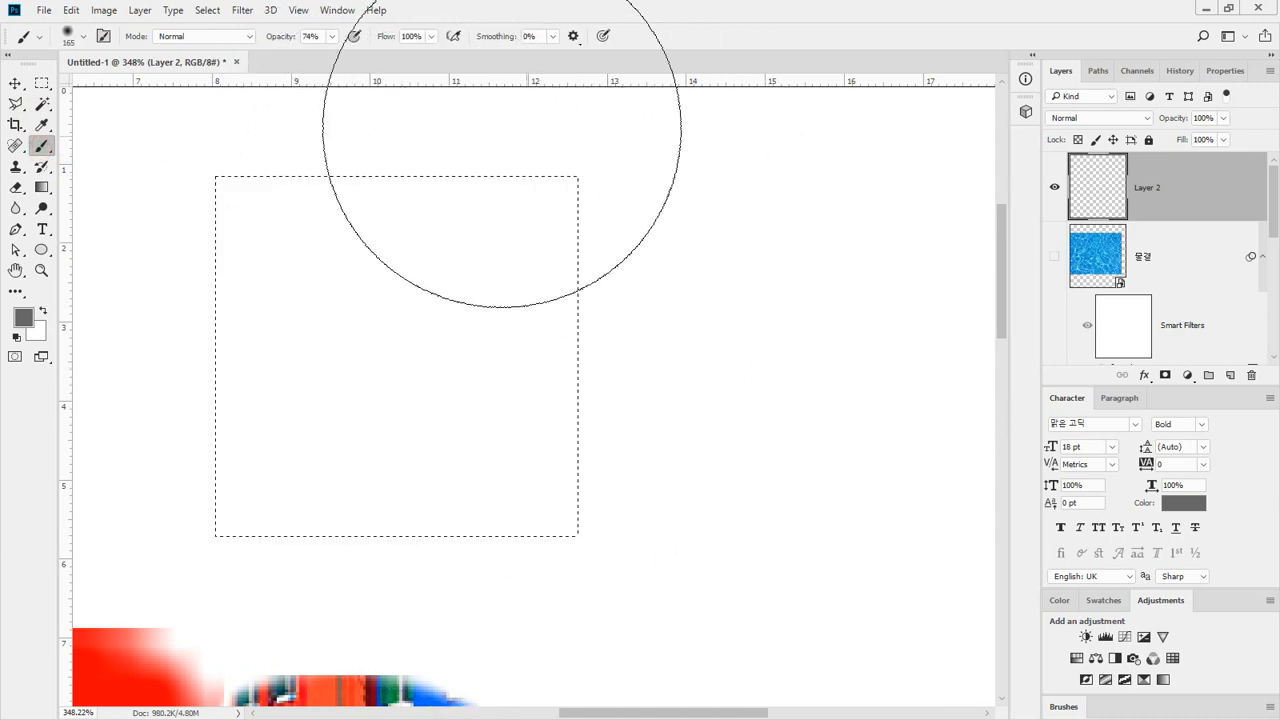
pyautogui.click(205, 10)
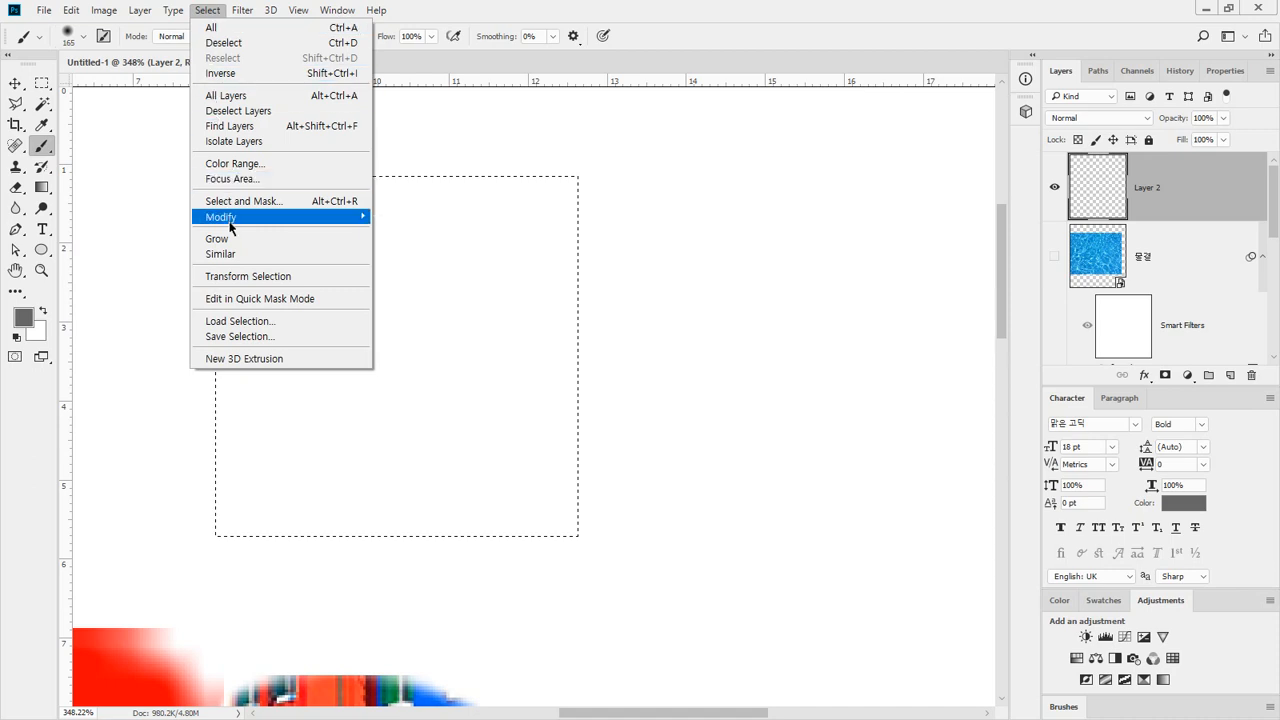
pyautogui.click(425, 280)
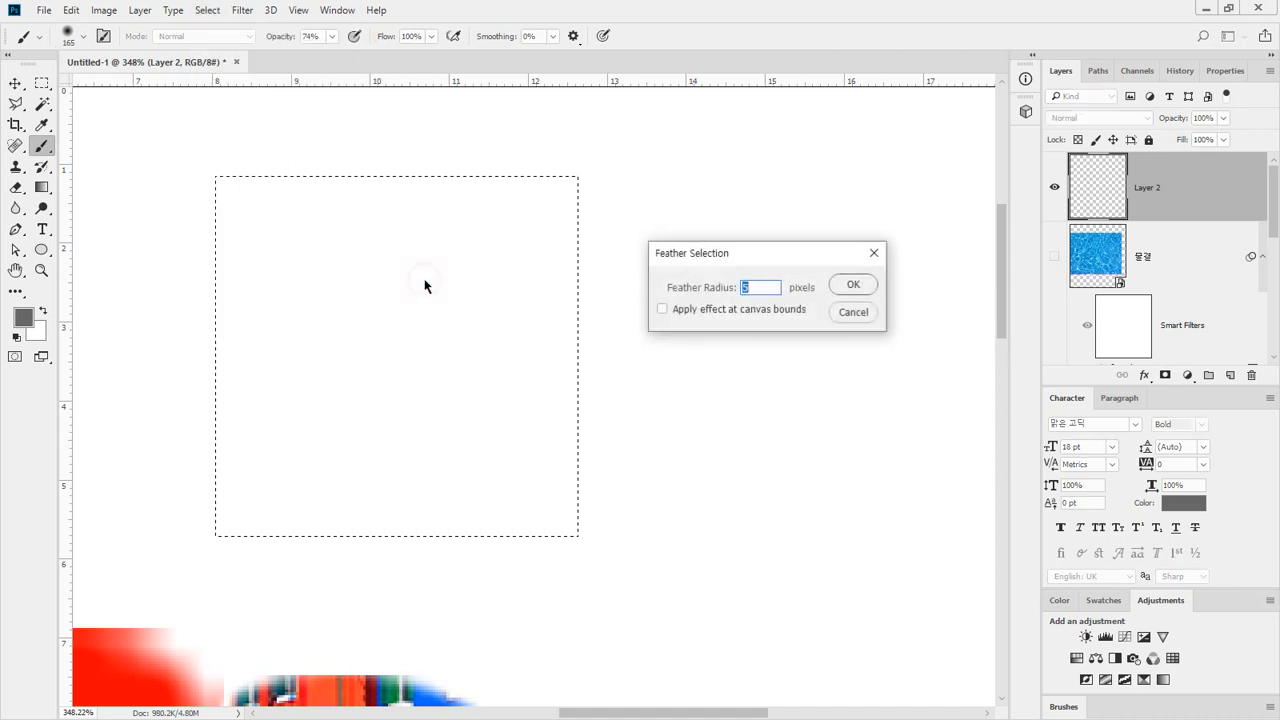
pyautogui.press('Return')
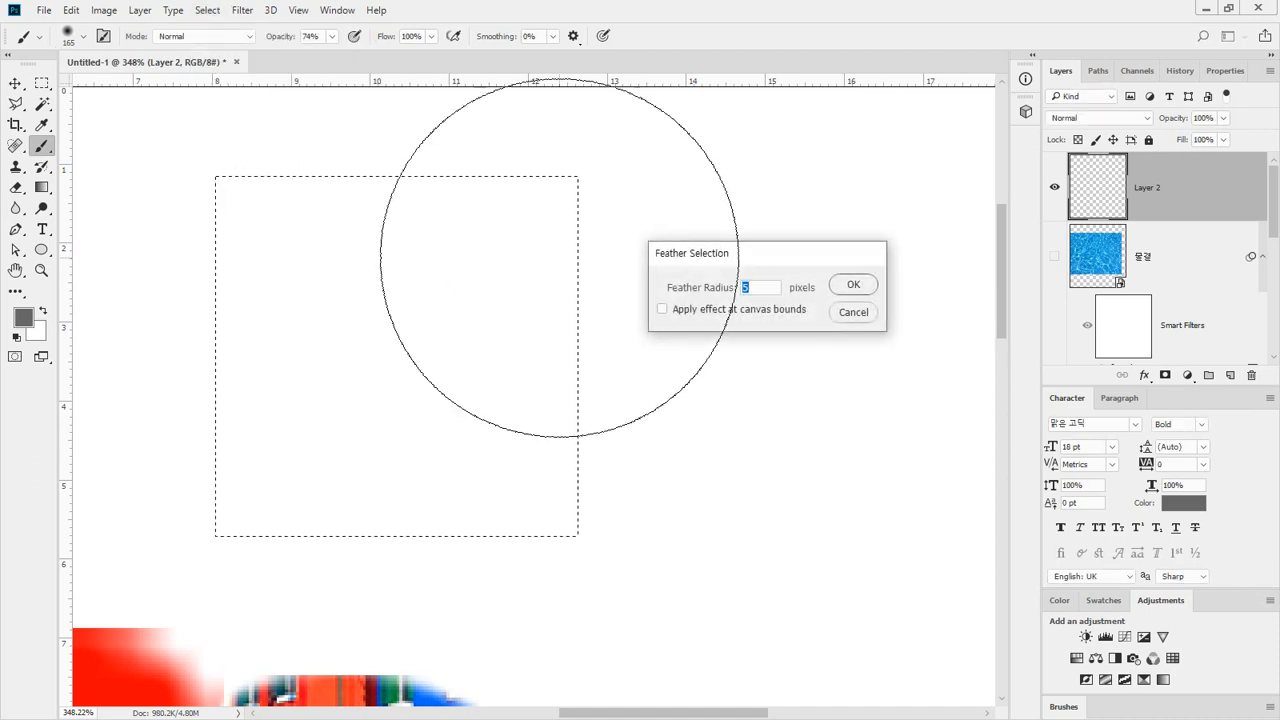
# Step: Fill the feathered selection with grey strokes of the Brush tool, and remove the paint
pyautogui.moveTo(429, 300)
pyautogui.mouseDown()
pyautogui.moveTo(223, 130)
pyautogui.moveTo(566, 166)
pyautogui.moveTo(598, 300)
pyautogui.moveTo(581, 536)
pyautogui.moveTo(373, 526)
pyautogui.moveTo(300, 365)
pyautogui.moveTo(307, 236)
pyautogui.mouseUp()
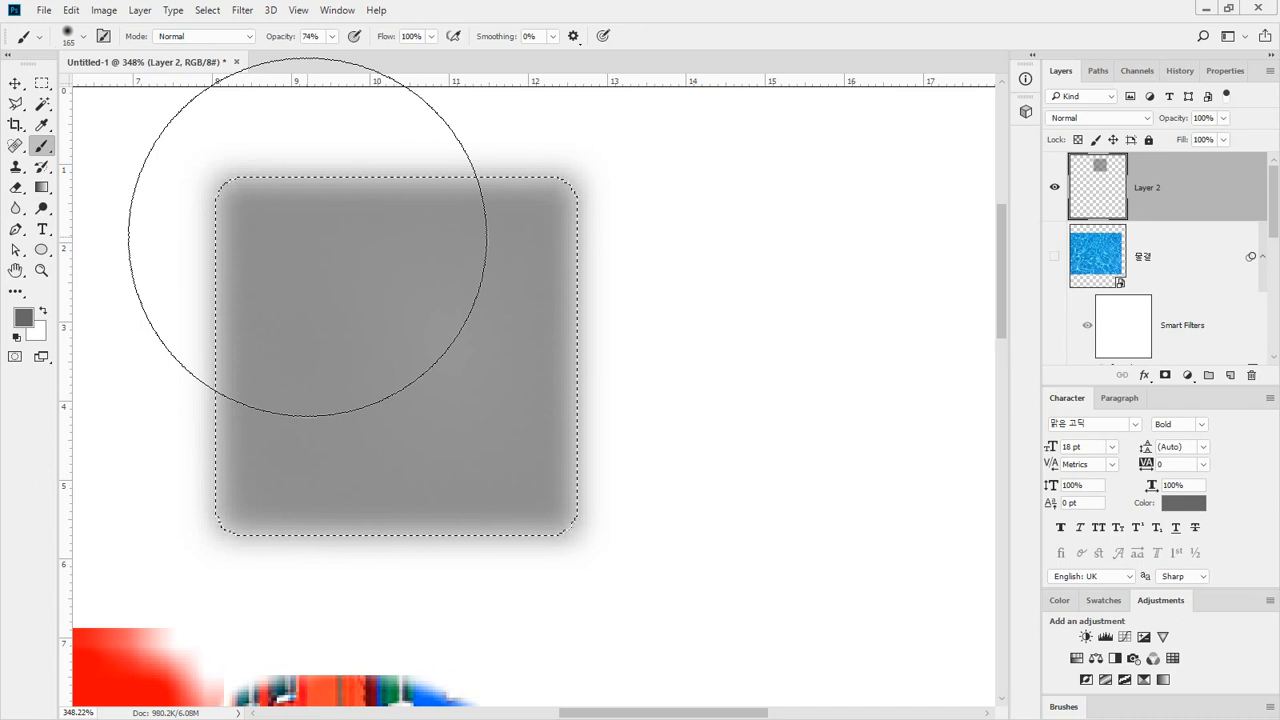
pyautogui.click(210, 10)
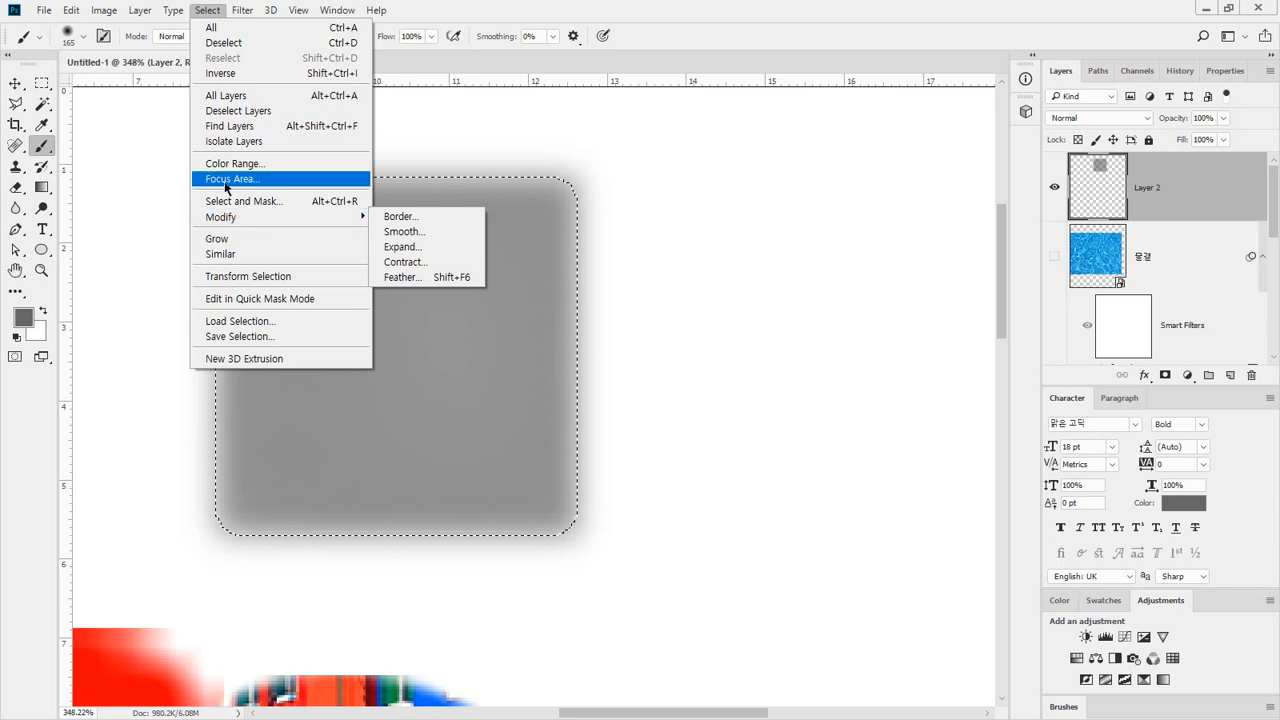
pyautogui.click(645, 8)
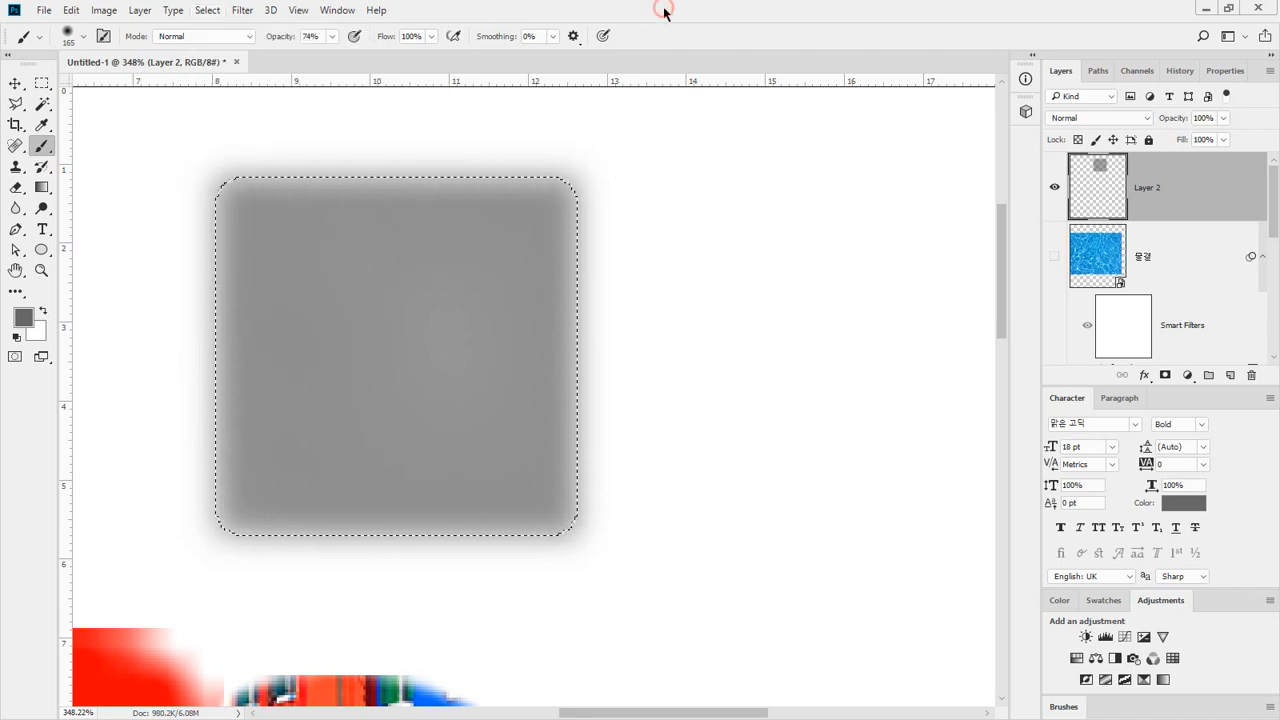
pyautogui.press('Delete')
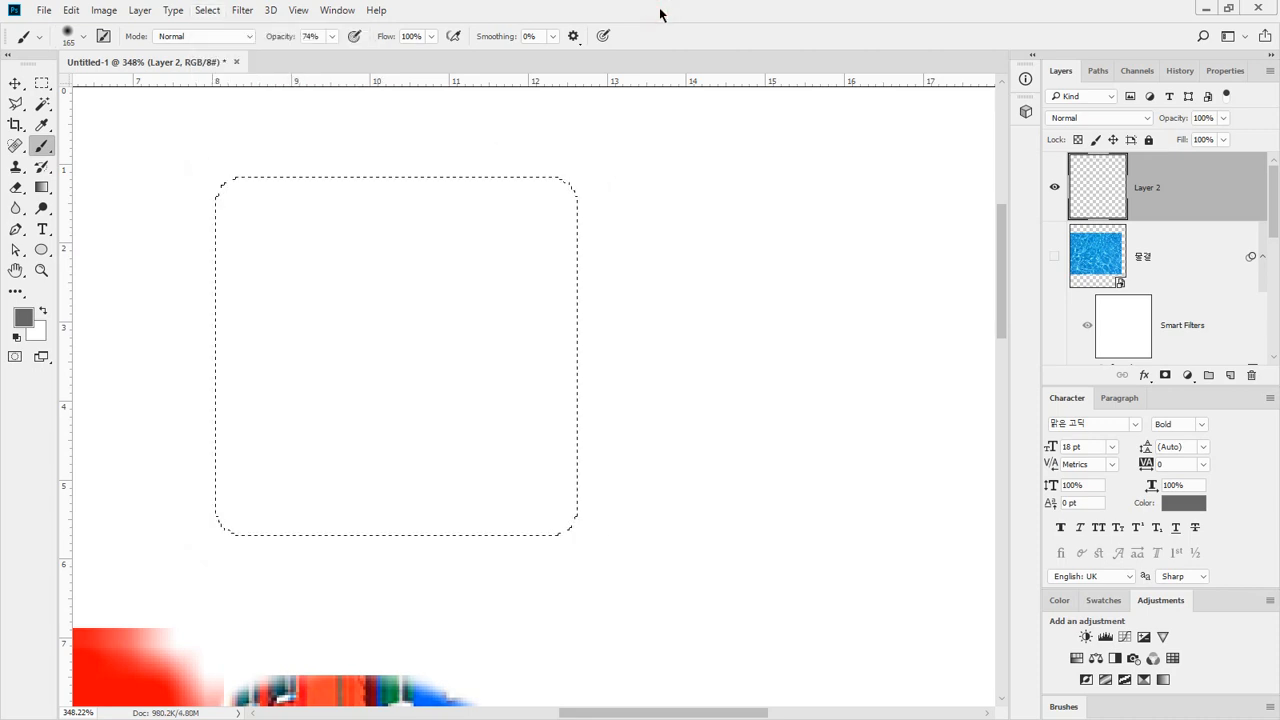
# Step: Return the history to an earlier state with the full 베네치아 photo, and open the Filter Gallery for that layer
pyautogui.click(1177, 71)
pyautogui.click(1118, 337)
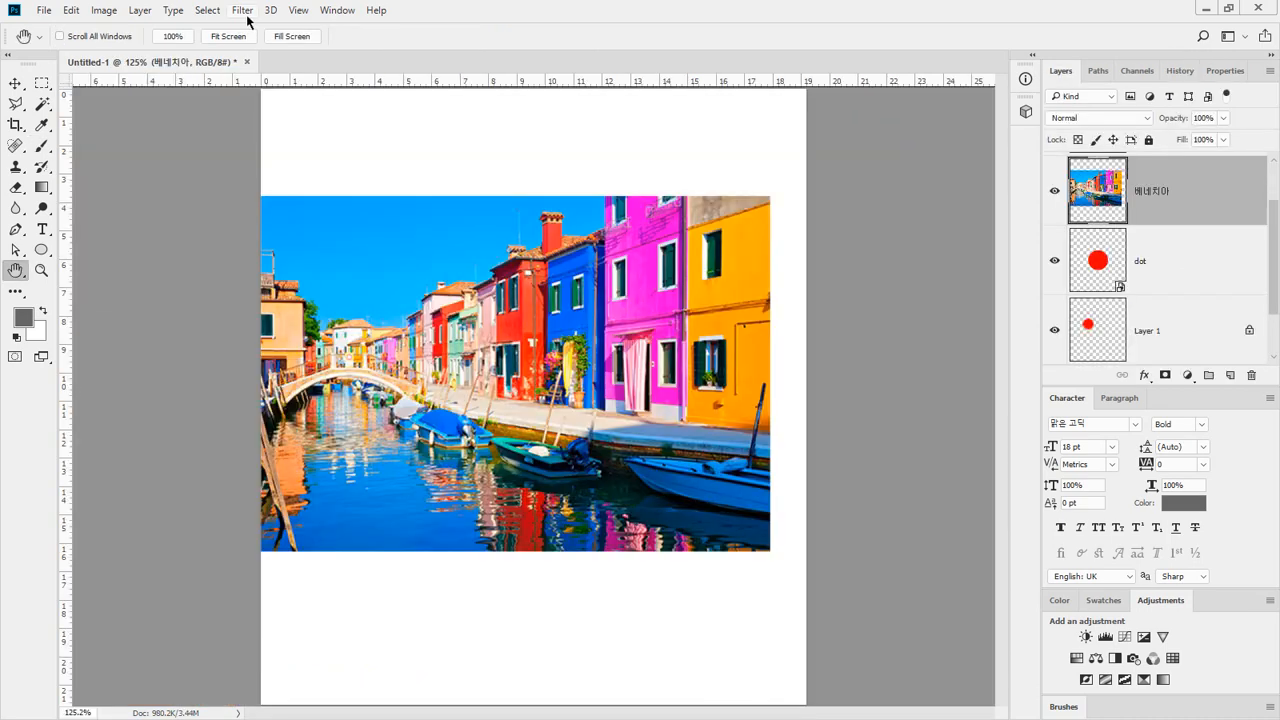
pyautogui.click(241, 11)
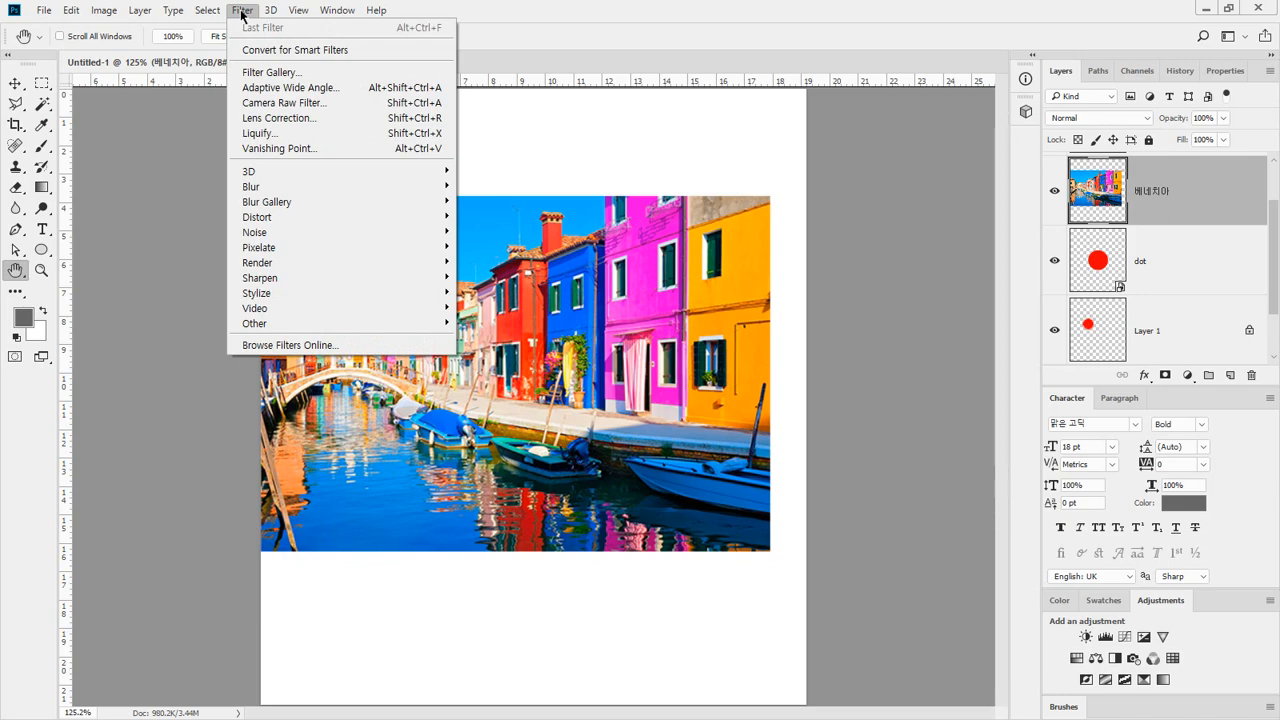
pyautogui.click(289, 73)
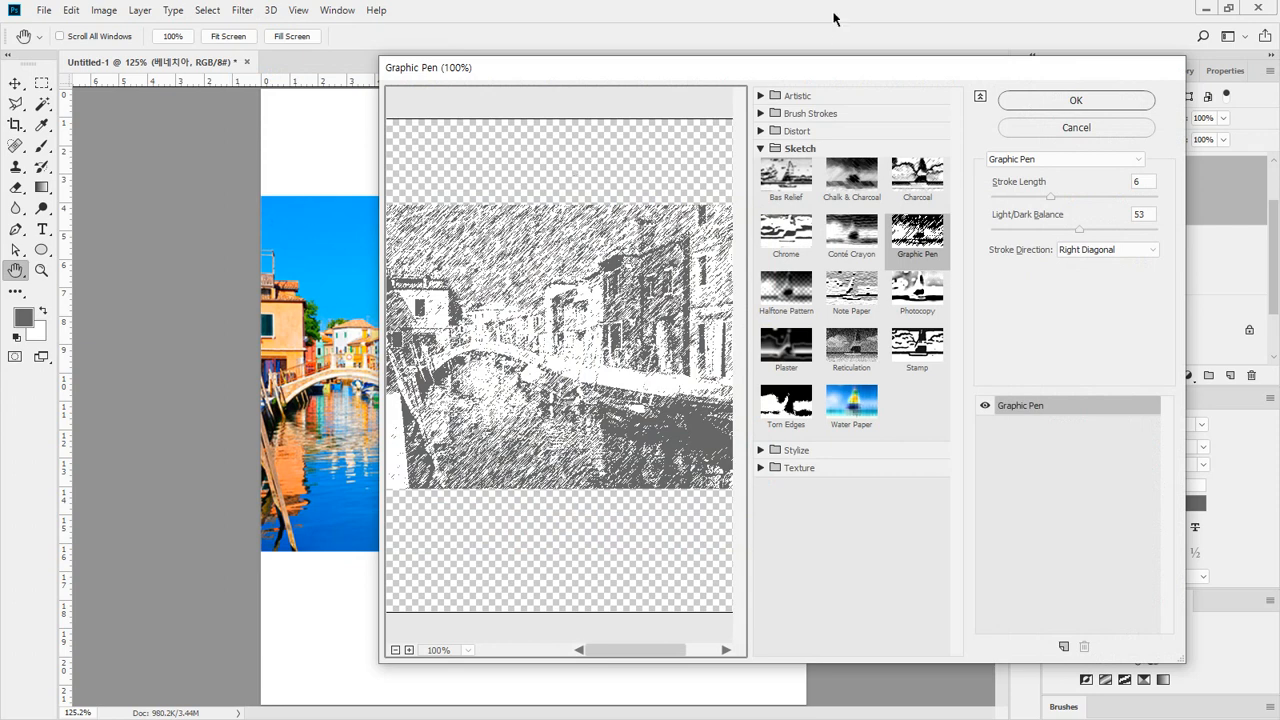
# Step: Expand the Artistic filter category, and preview the Colored Pencil filter on the photo
pyautogui.moveTo(778, 75); pyautogui.dragTo(536, 79)
pyautogui.click(519, 100)
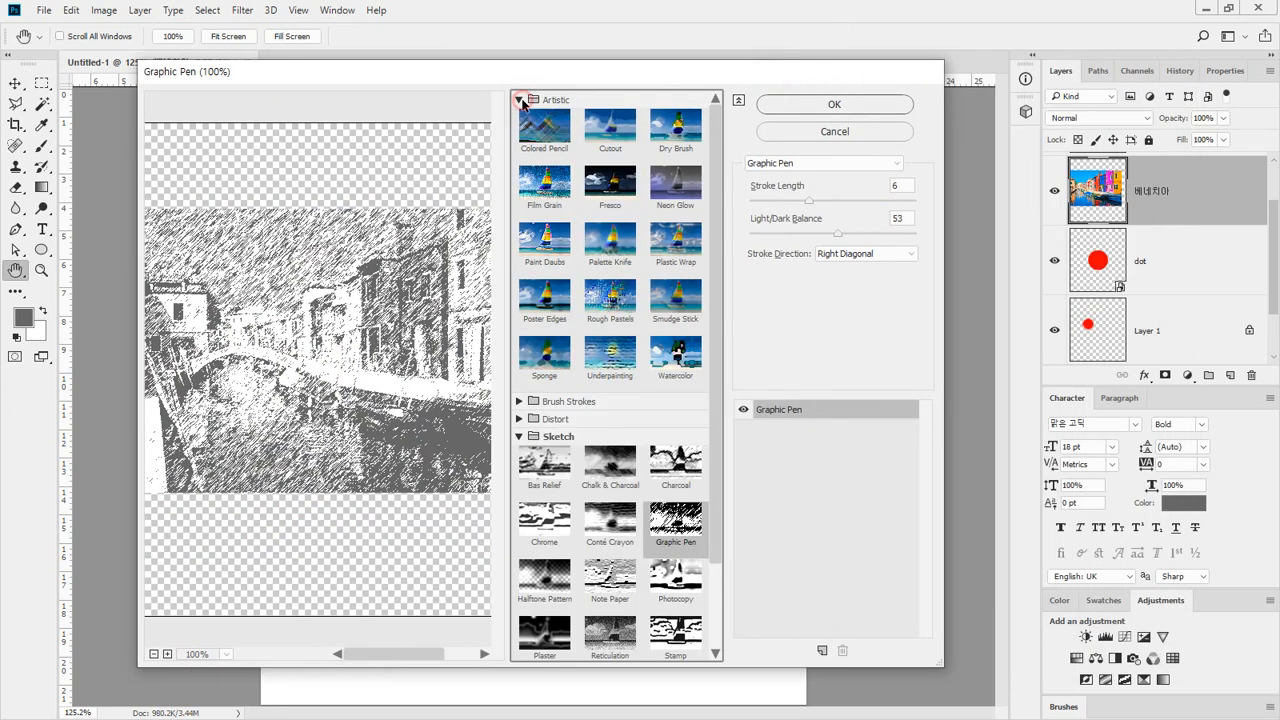
pyautogui.click(544, 127)
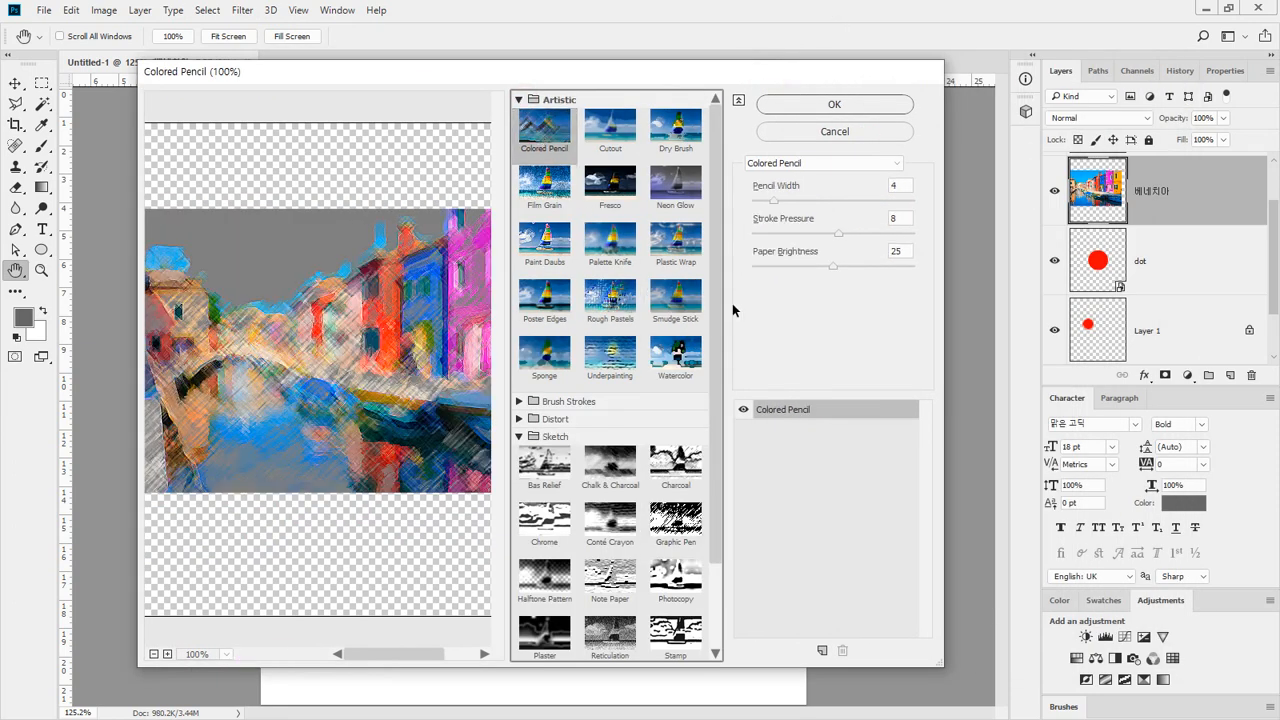
# Step: Set the Colored Pencil filter's Pencil Width to 7, and collapse the Artistic and Sketch filter categories
pyautogui.moveTo(775, 201); pyautogui.dragTo(796, 201)
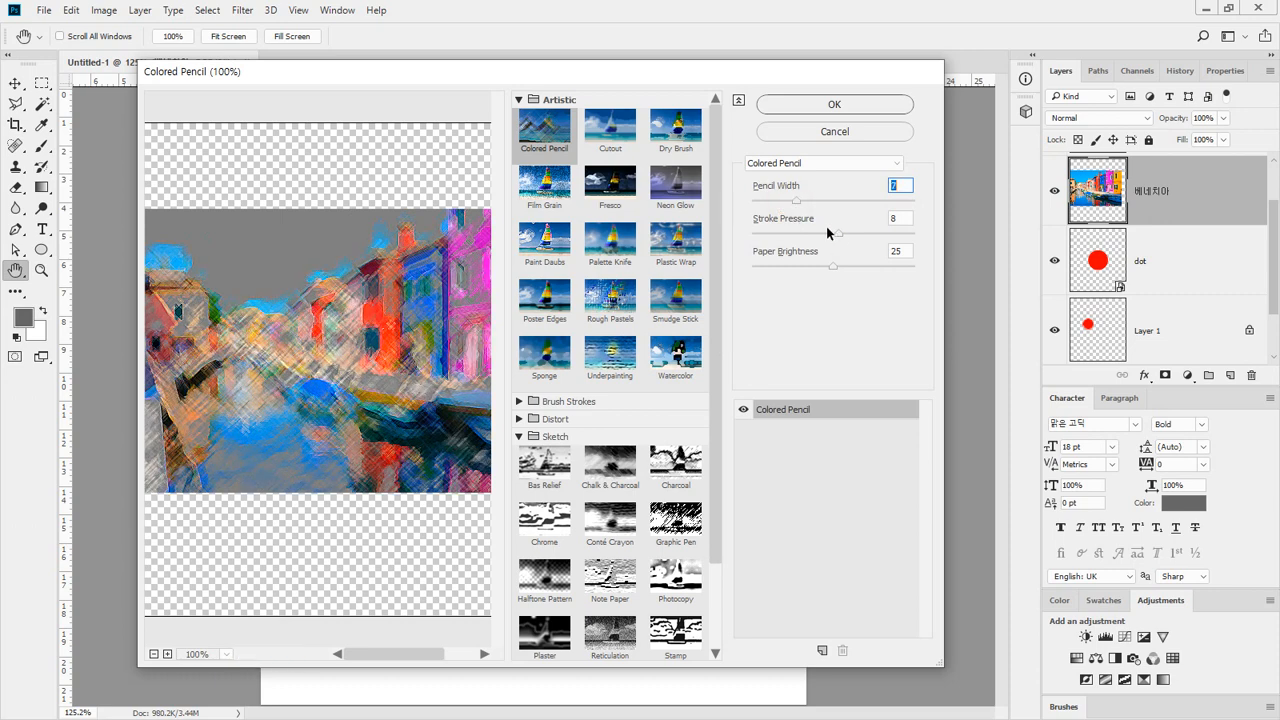
pyautogui.click(519, 100)
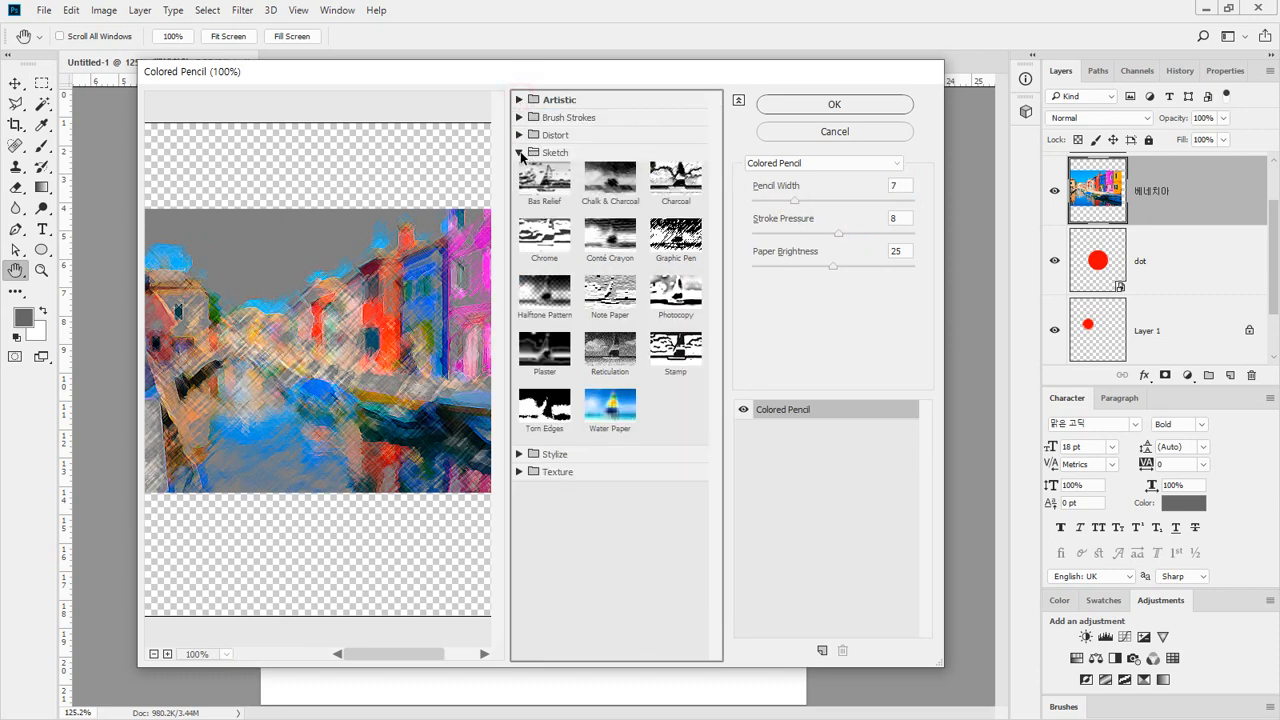
pyautogui.click(520, 153)
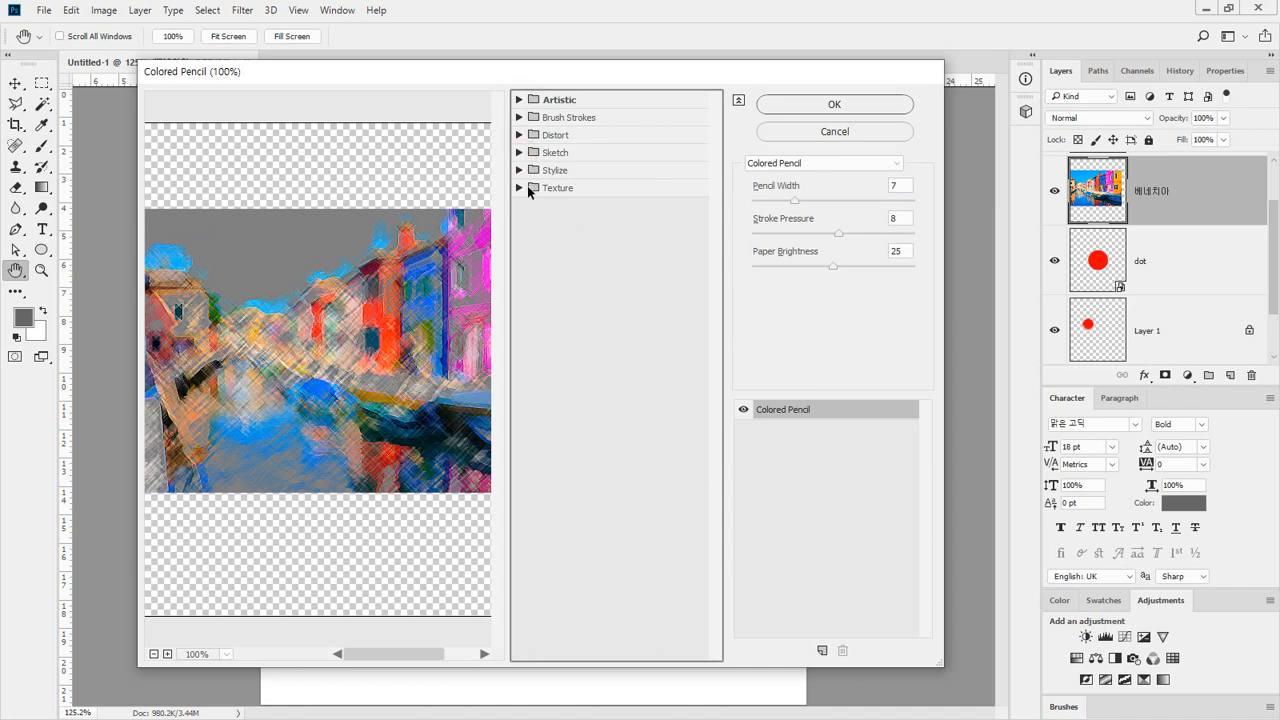
# Step: Expand the Texture filter category, and preview its filters on the photo, including Patchwork, Stained Glass, Texturizer, Mosaic Tiles, Grain and Craquelure
pyautogui.click(529, 190)
pyautogui.click(555, 226)
pyautogui.click(564, 279)
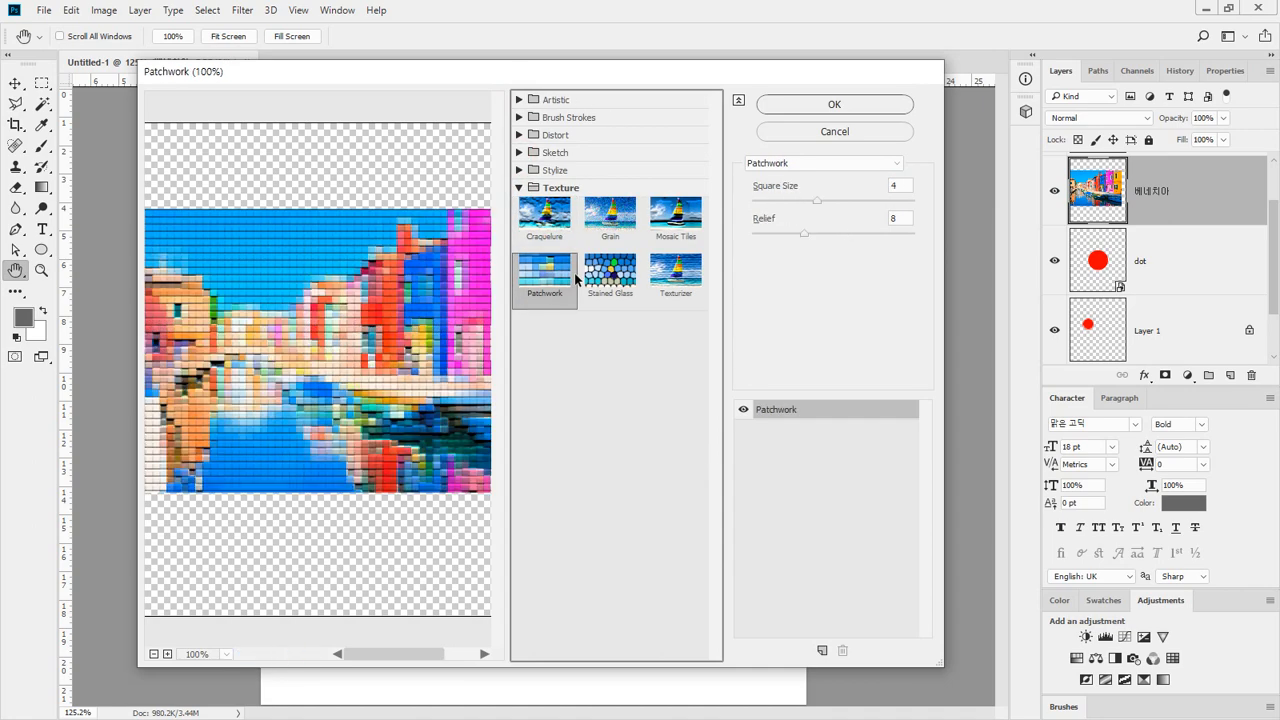
pyautogui.click(602, 274)
pyautogui.click(672, 274)
pyautogui.click(648, 226)
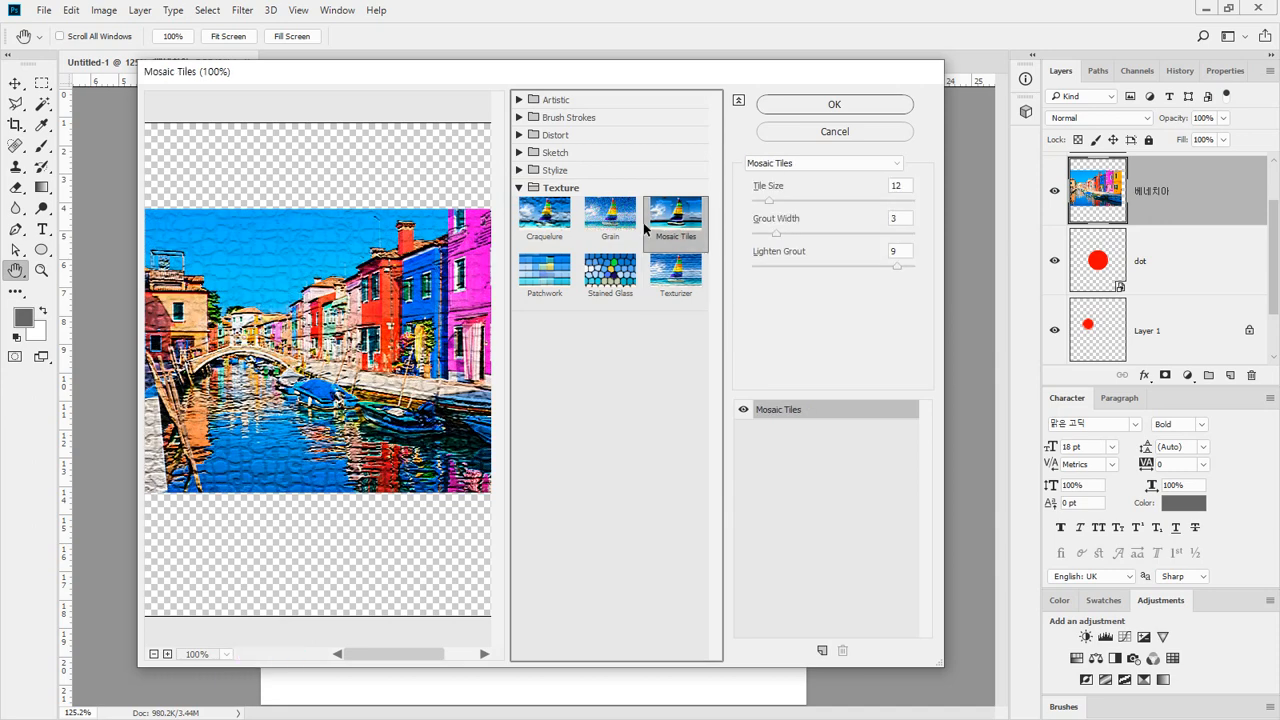
pyautogui.click(610, 220)
pyautogui.click(613, 275)
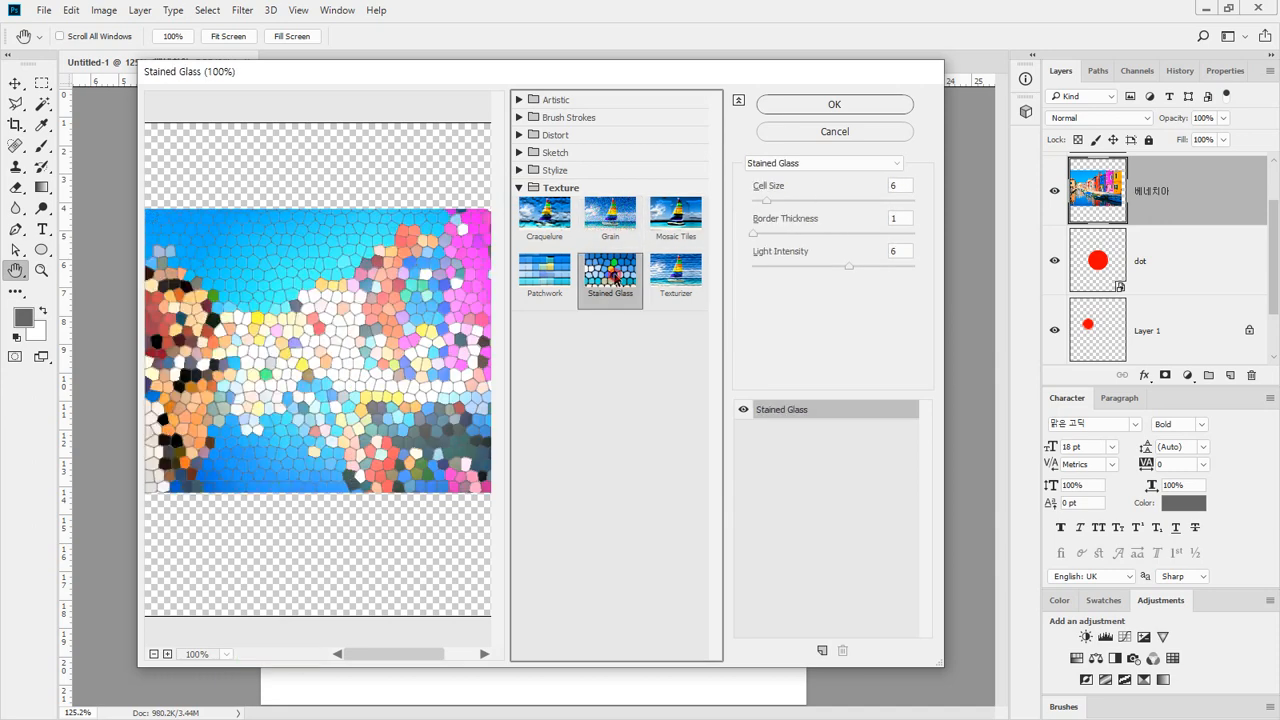
pyautogui.click(555, 218)
# Step: Preview the Glowing Edges filter from the Stylize category in place of Texture, and leave the Filter Gallery without applying anything
pyautogui.click(519, 188)
pyautogui.click(519, 170)
pyautogui.click(531, 207)
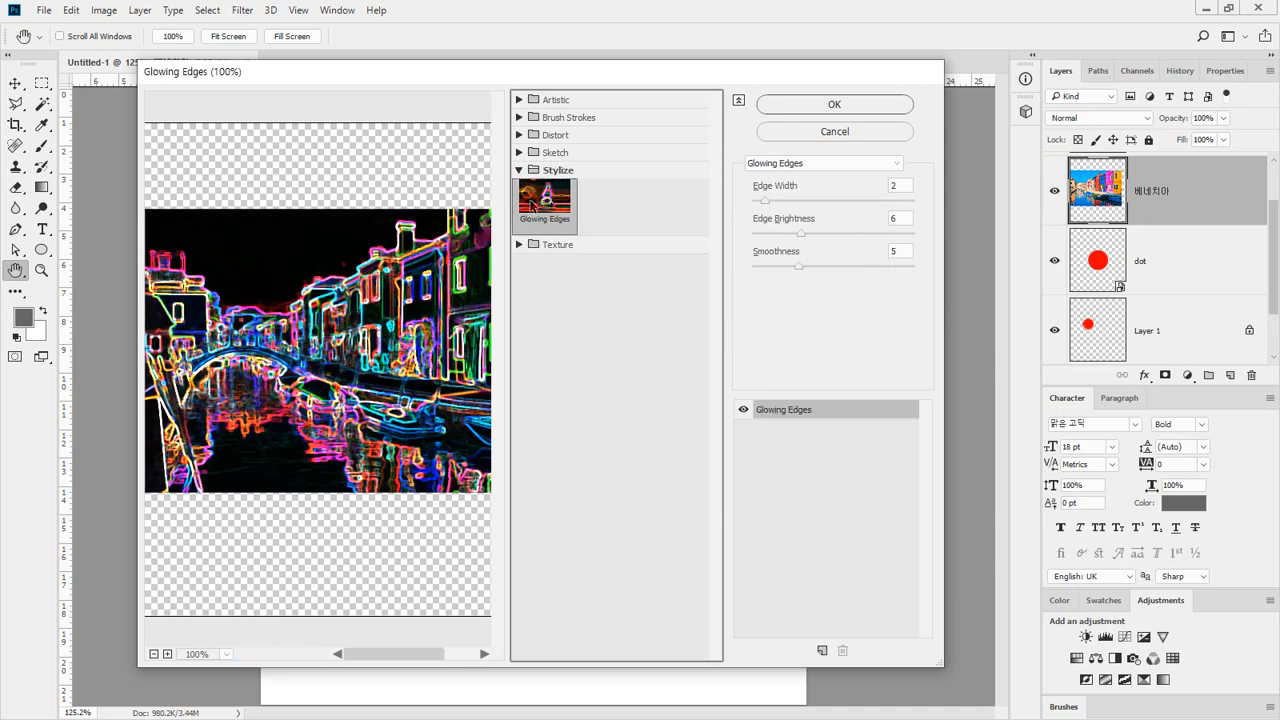
pyautogui.click(556, 170)
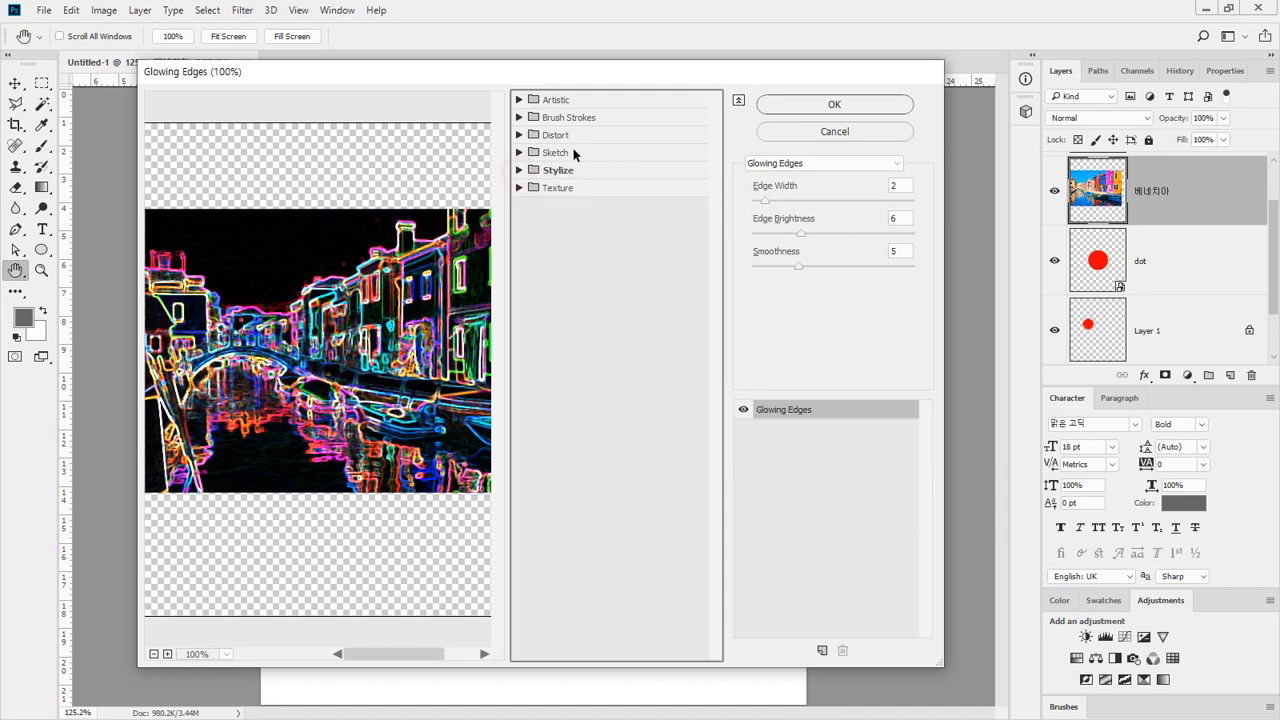
pyautogui.click(825, 136)
pyautogui.click(245, 10)
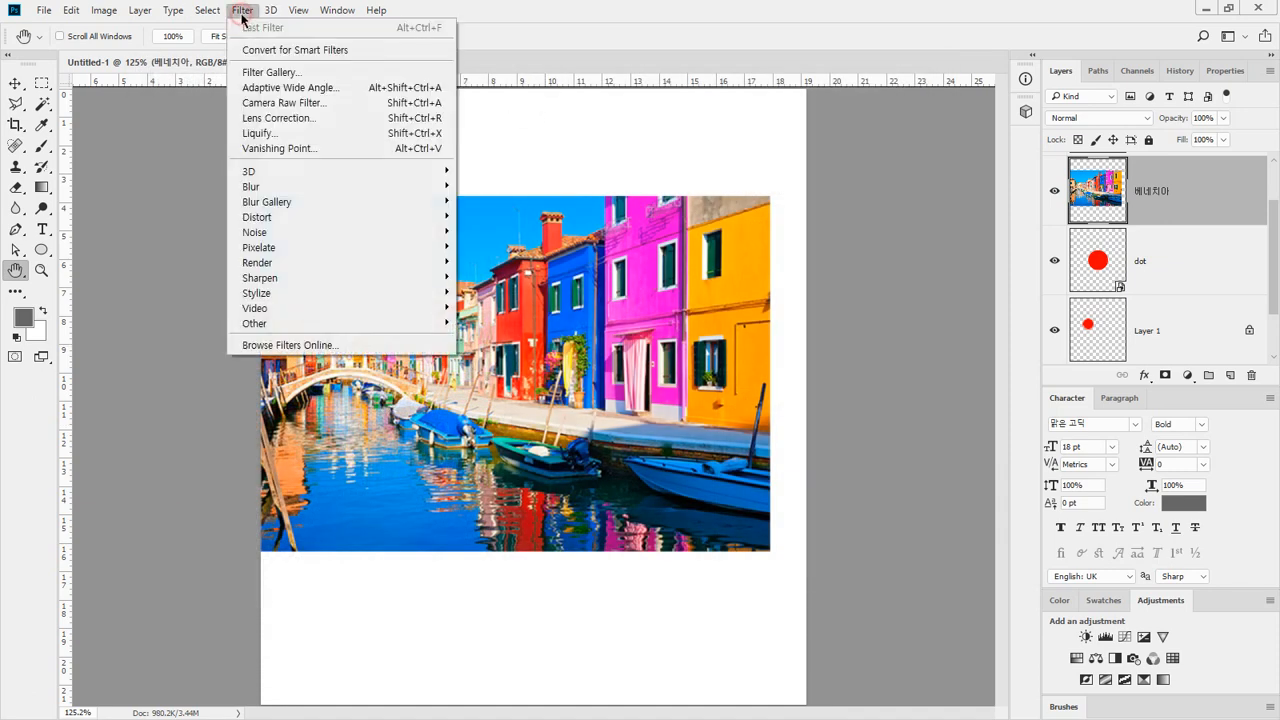
pyautogui.moveTo(318, 197)
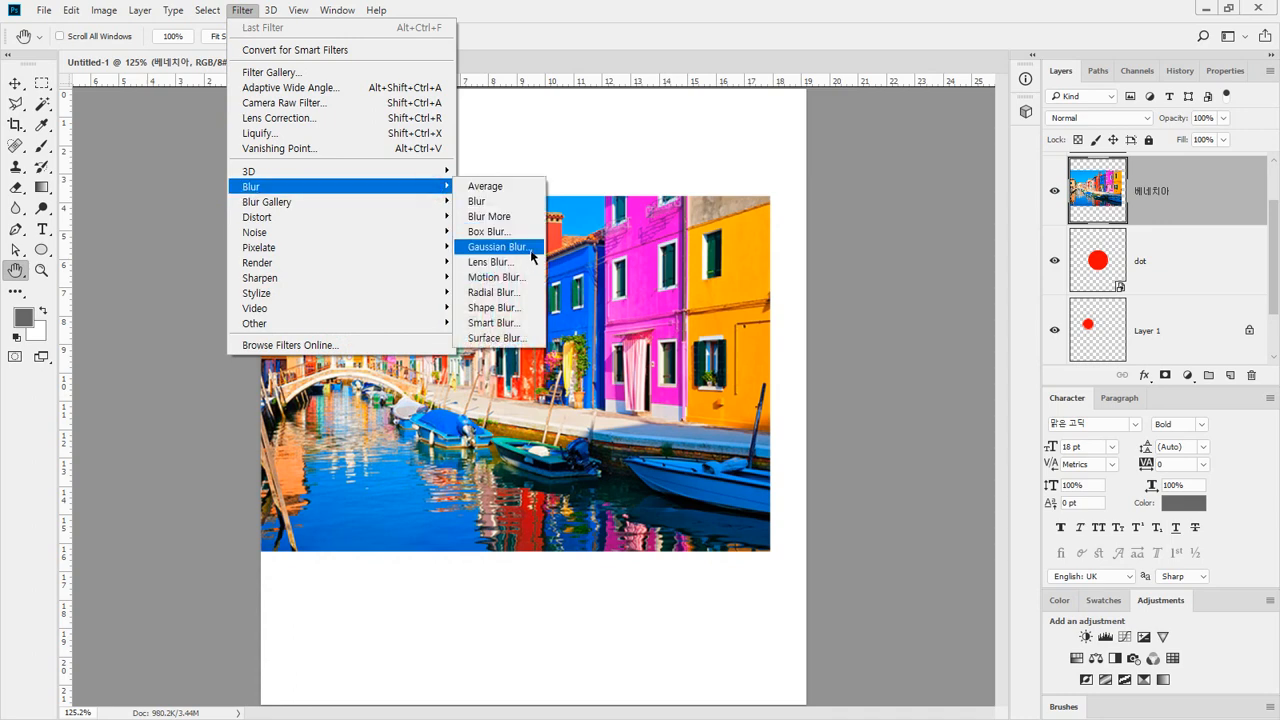
pyautogui.press('Escape')
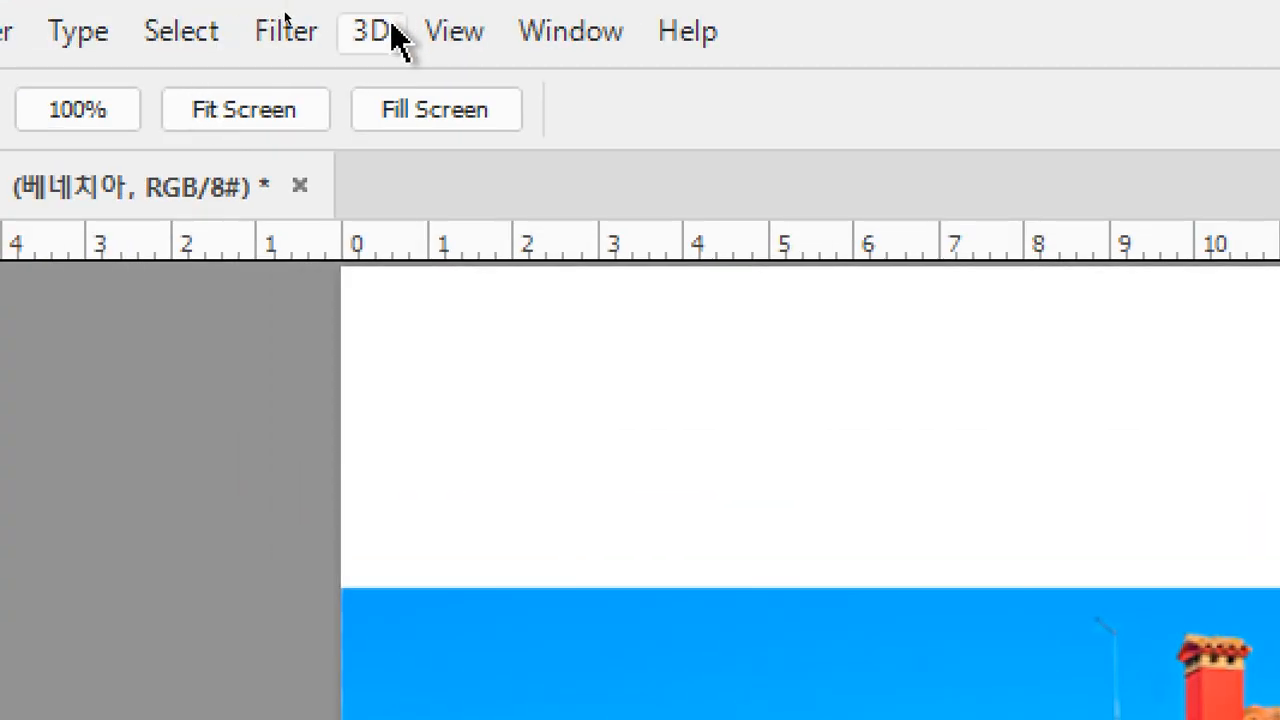
# Step: Apply a Gaussian Blur with a radius of 3.7 pixels to the 베네치아 photo
pyautogui.click(318, 33)
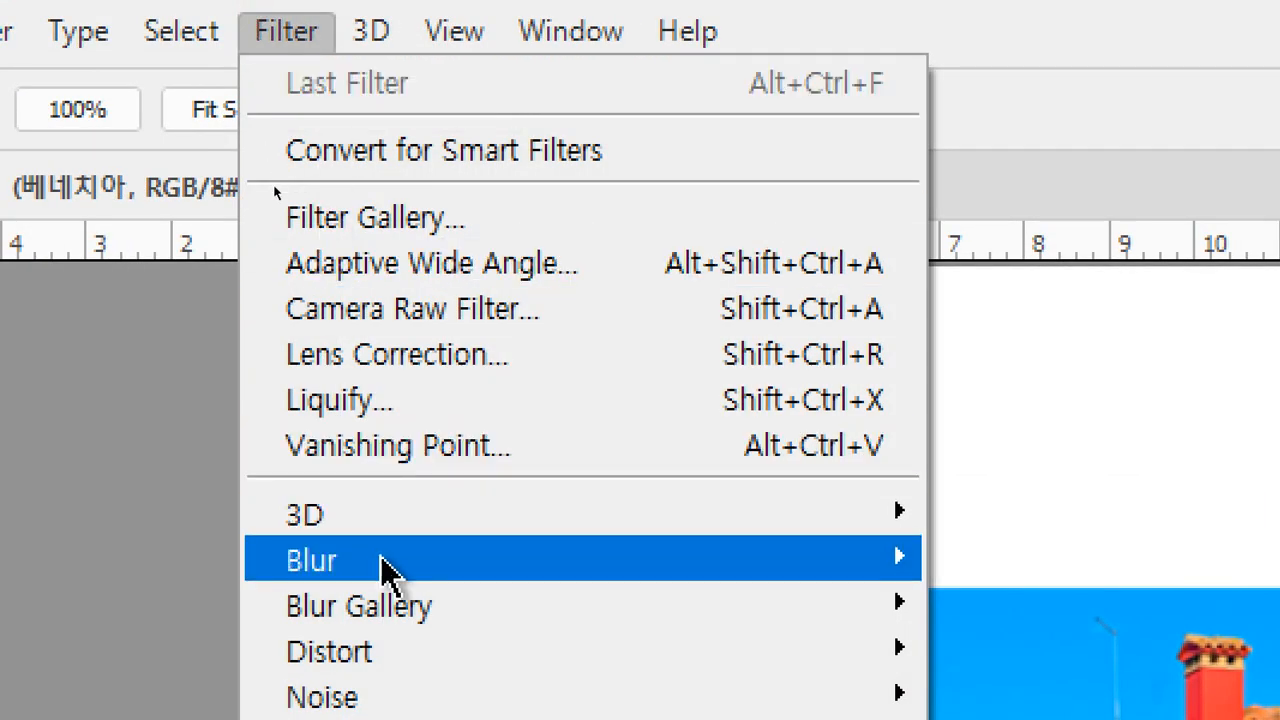
pyautogui.moveTo(397, 575)
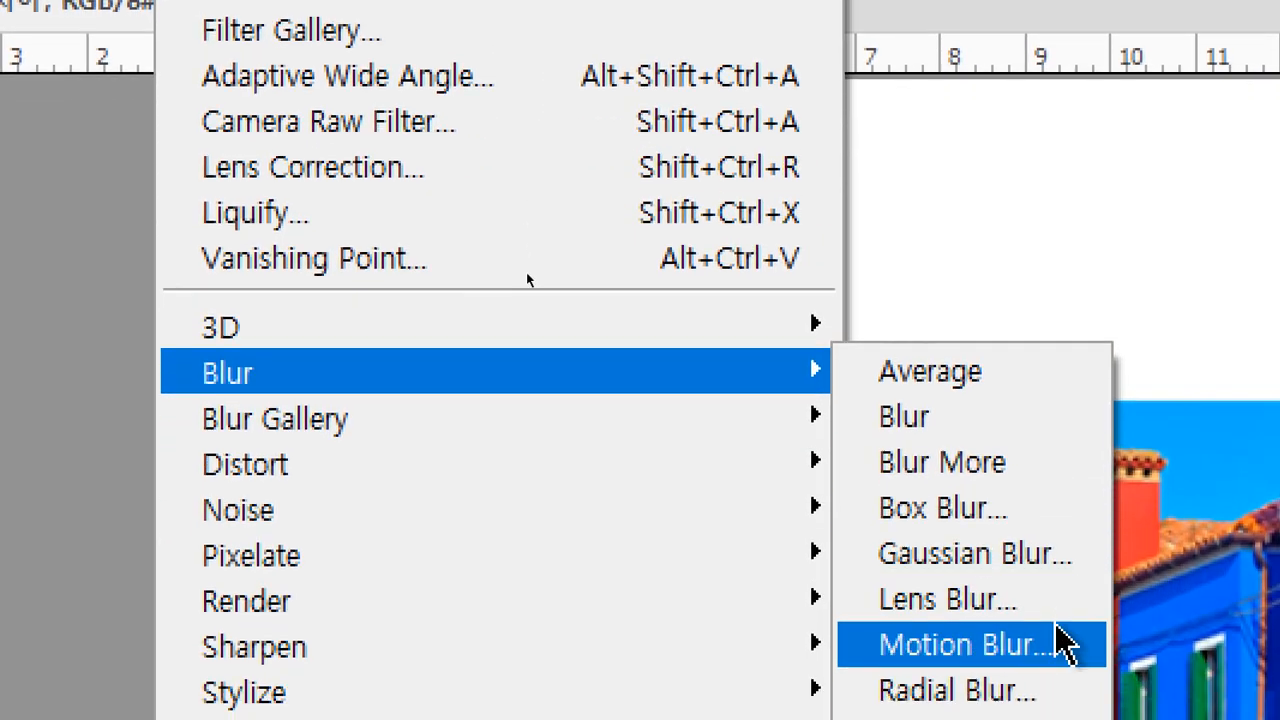
pyautogui.click(1060, 690)
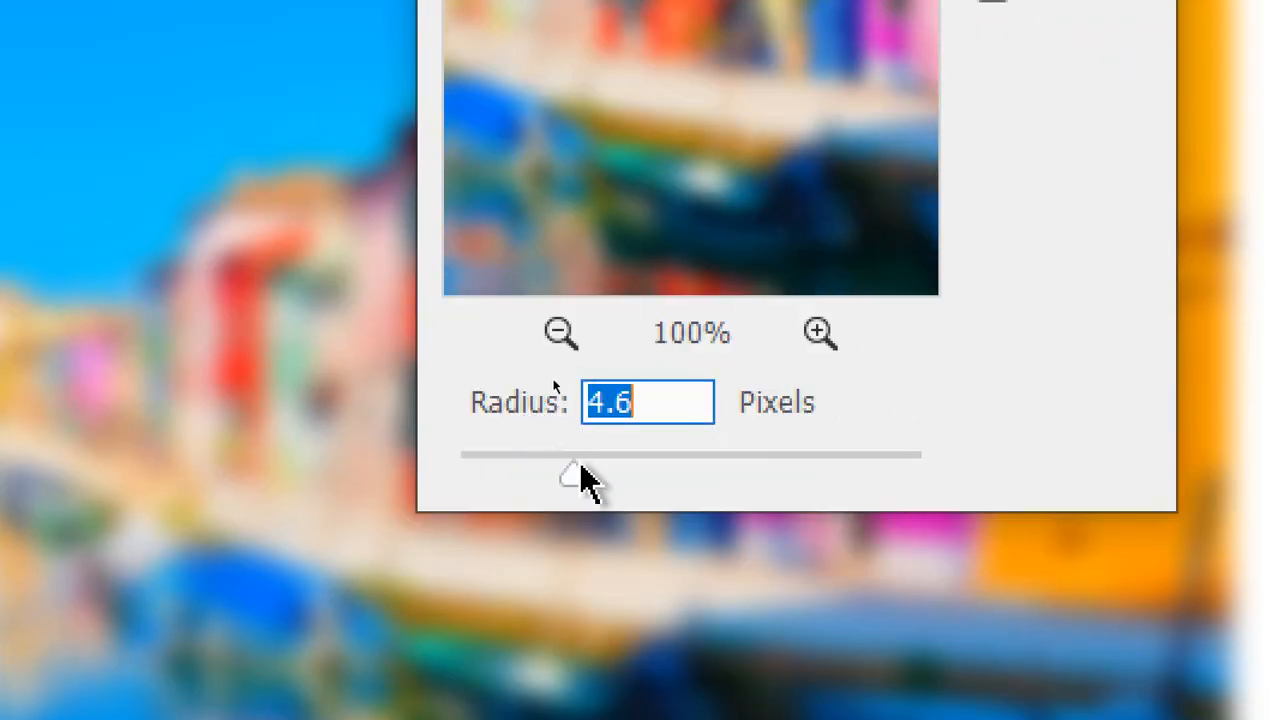
pyautogui.moveTo(578, 470); pyautogui.dragTo(556, 490)
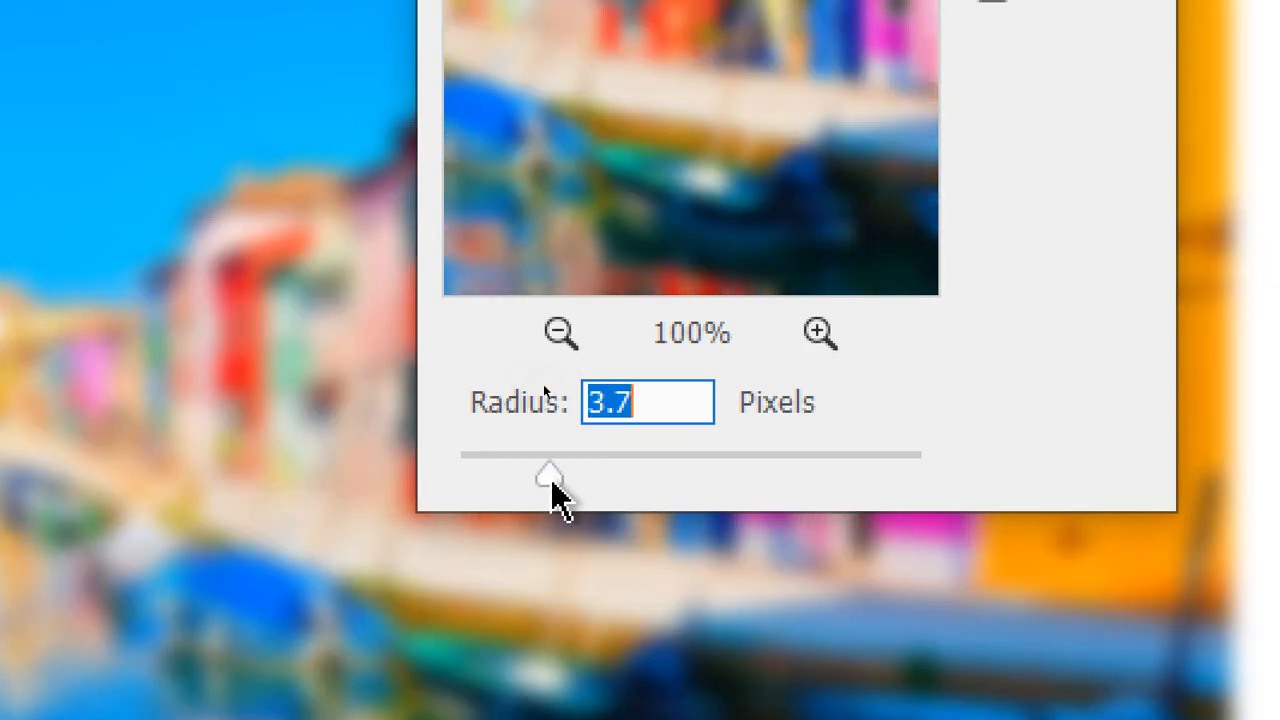
pyautogui.press('Return')
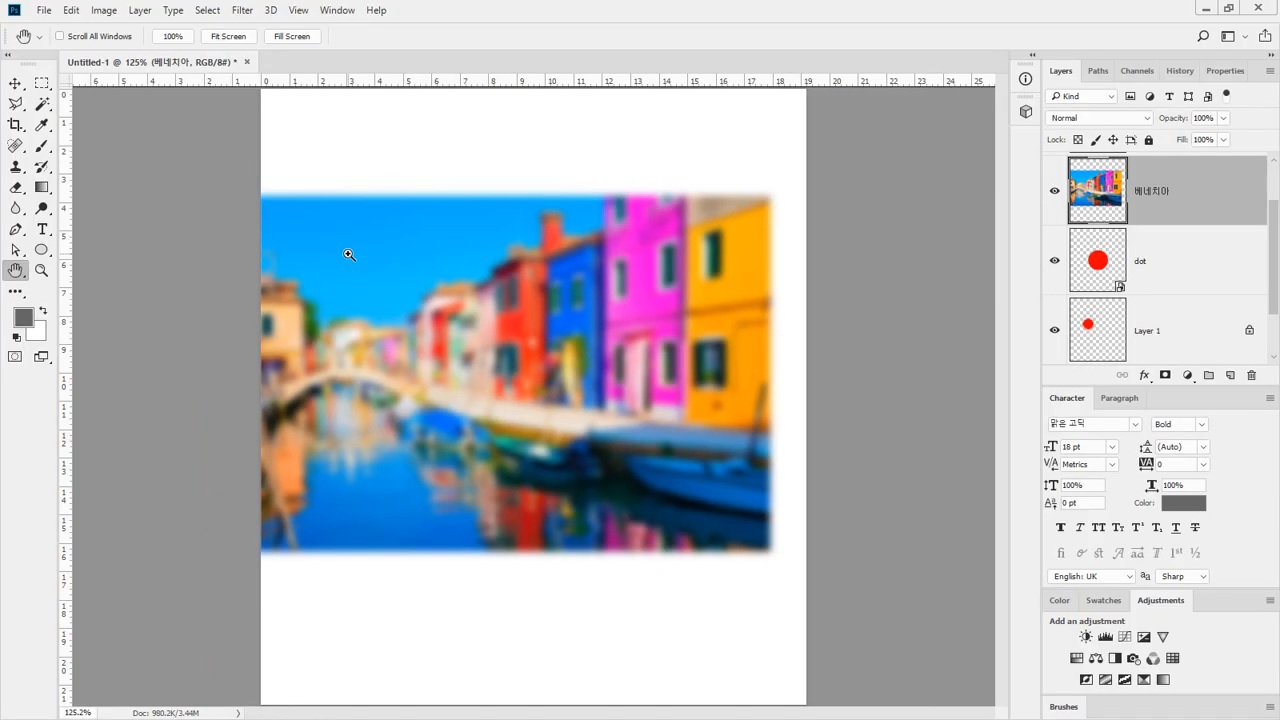
# Step: Compare the photo with and without the Gaussian Blur, and leave the blur undone
pyautogui.hotkey('ctrl', 'z')
pyautogui.hotkey('ctrl', 'shift', 'z')
pyautogui.hotkey('ctrl', 'z')
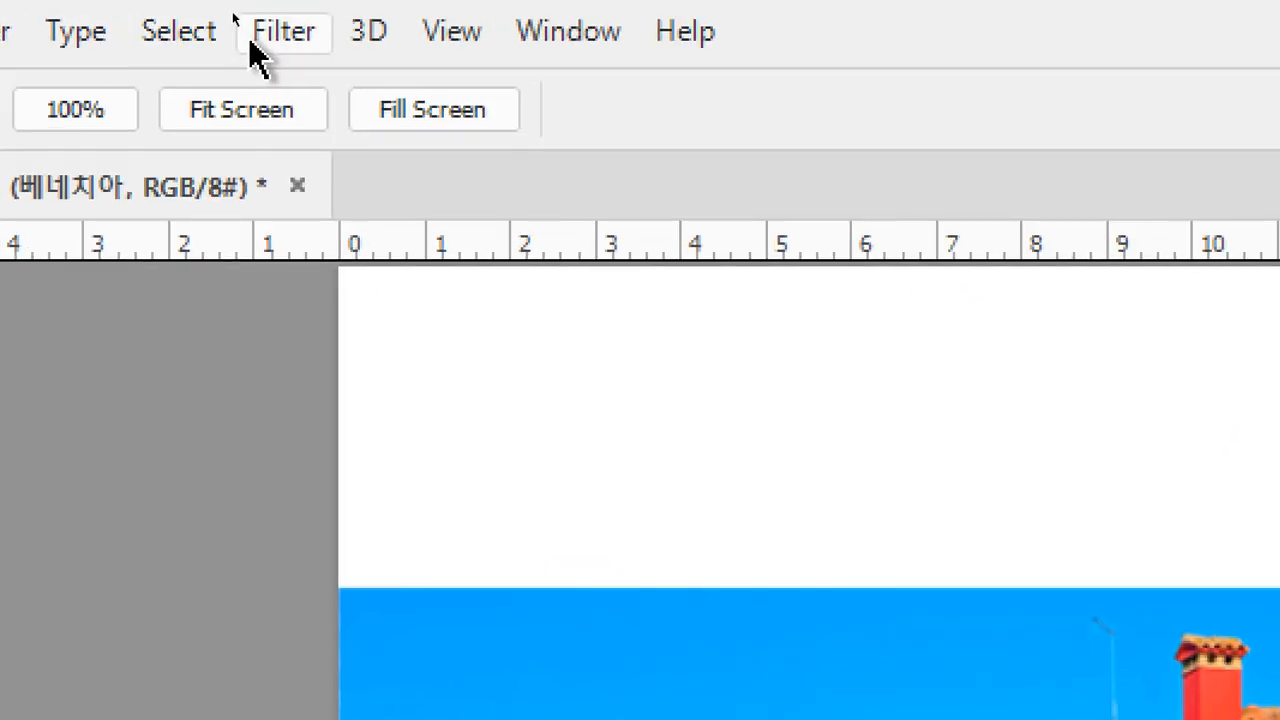
# Step: Apply a Motion Blur with an angle of 0° and a distance of 47 pixels to the 베네치아 photo
pyautogui.click(233, 15)
pyautogui.moveTo(520, 560)
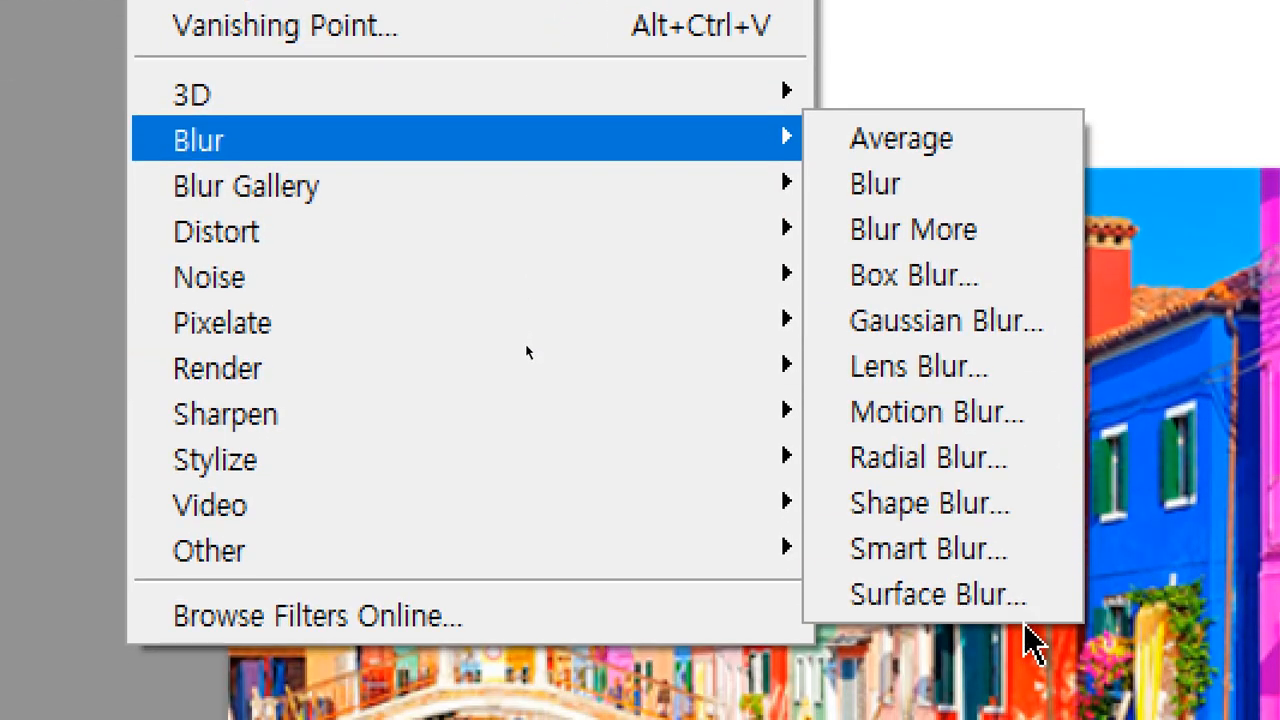
pyautogui.click(1020, 425)
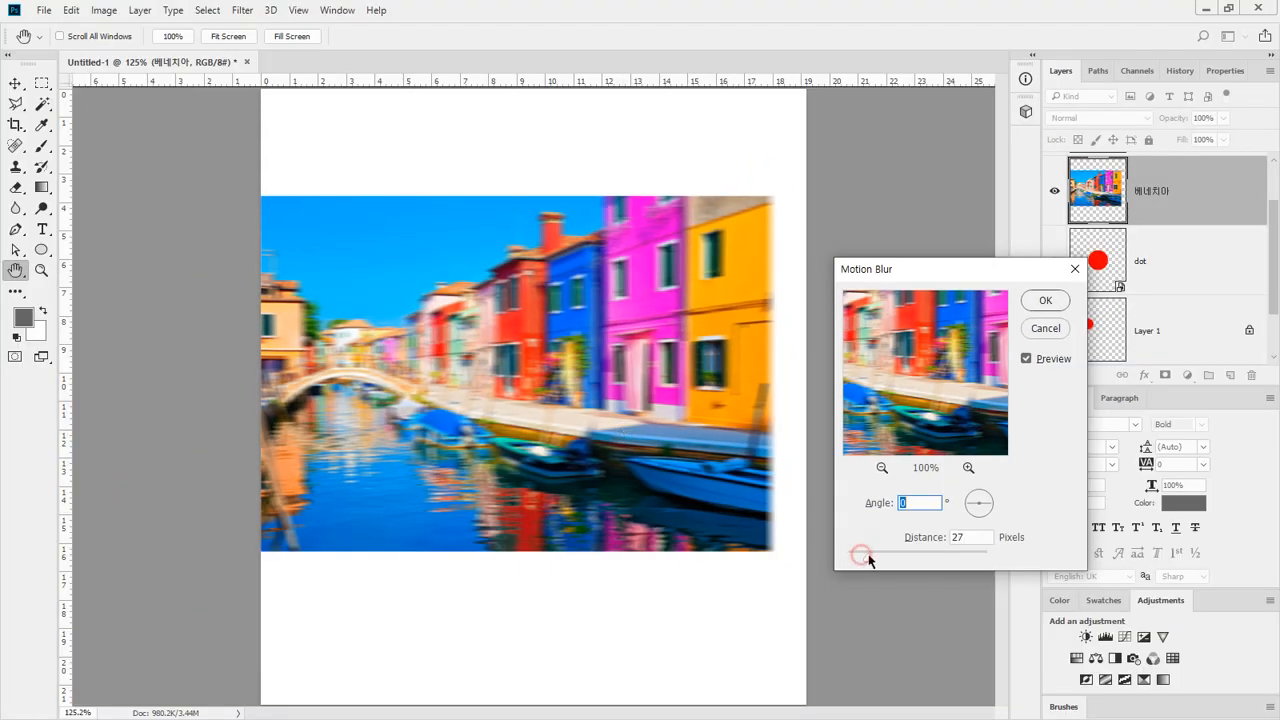
pyautogui.moveTo(877, 561)
pyautogui.mouseDown()
pyautogui.moveTo(982, 558)
pyautogui.moveTo(879, 557)
pyautogui.moveTo(870, 572)
pyautogui.mouseUp()
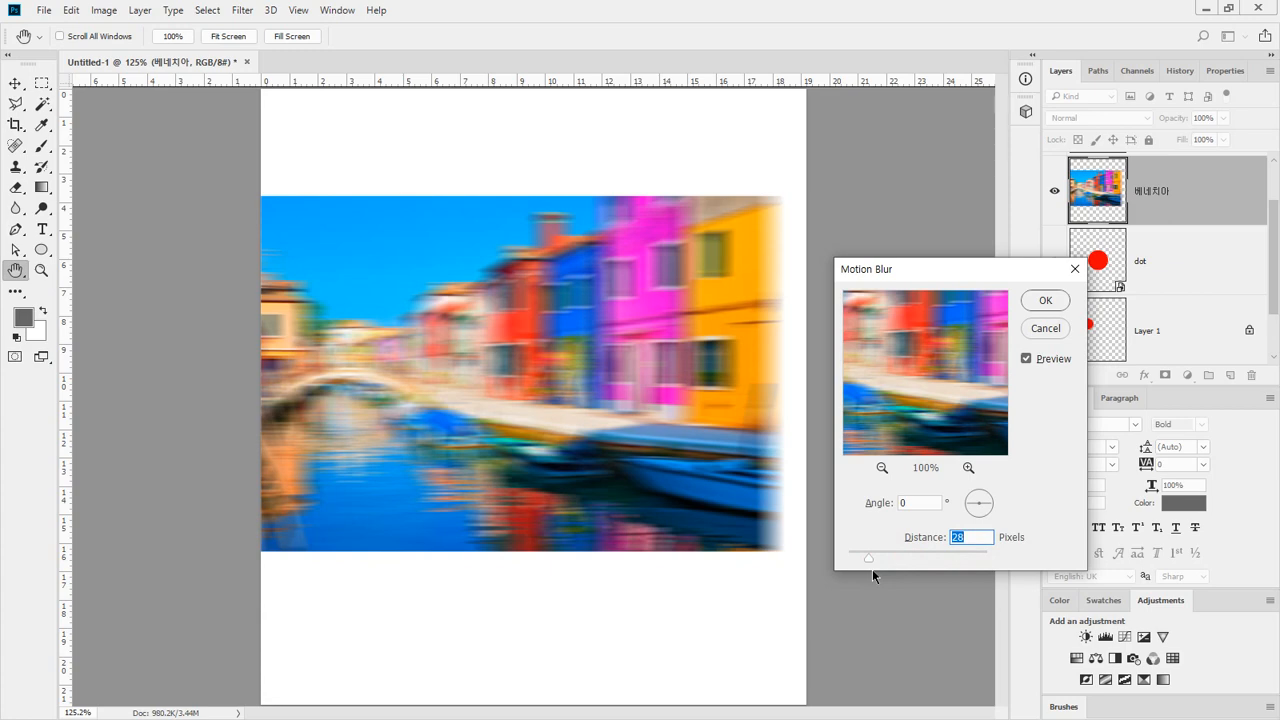
pyautogui.moveTo(888, 562); pyautogui.dragTo(884, 560)
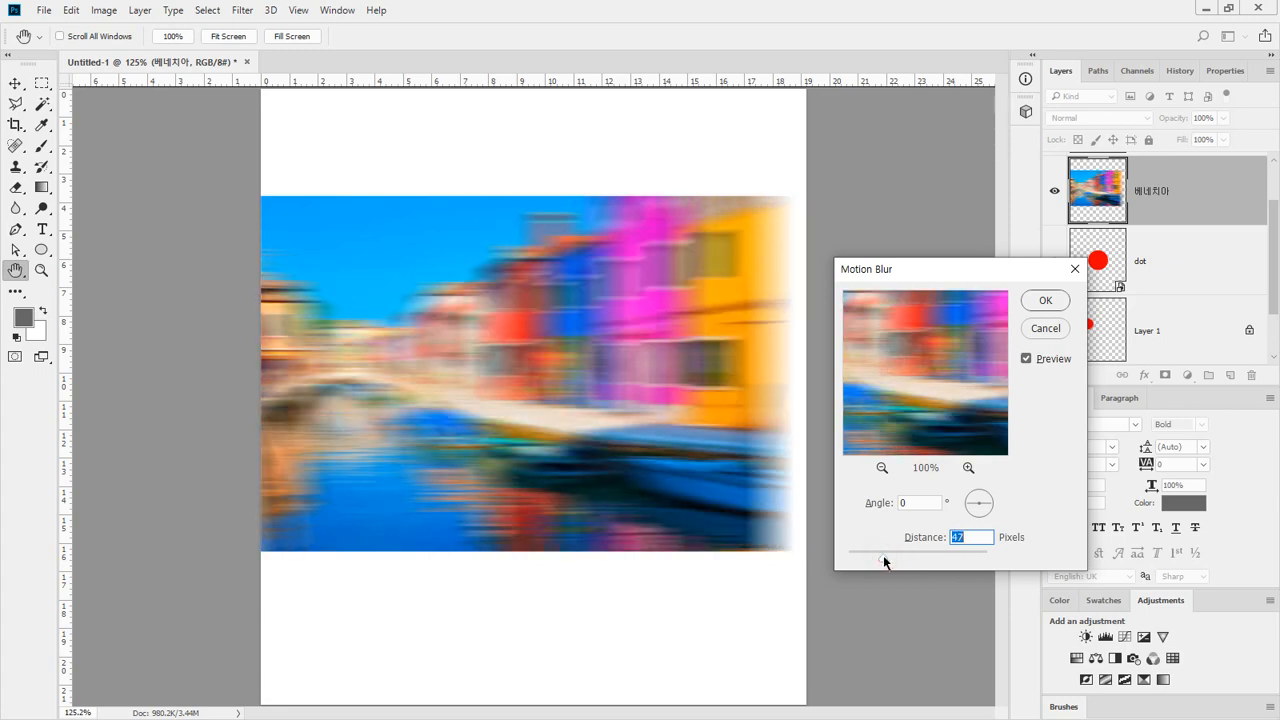
pyautogui.click(1040, 302)
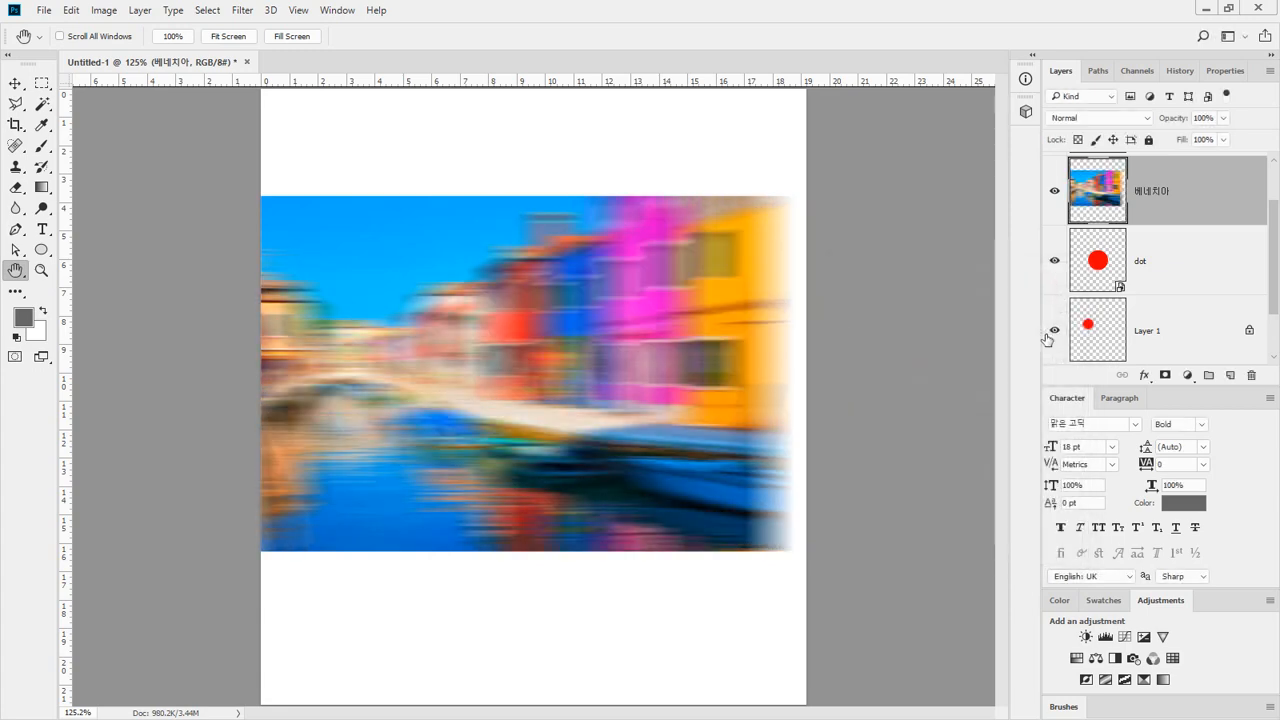
# Step: Compare the photo with and without the Motion Blur, and leave the blur undone
pyautogui.hotkey('ctrl', 'z')
pyautogui.hotkey('ctrl', 'shift', 'z')
pyautogui.hotkey('ctrl', 'z')
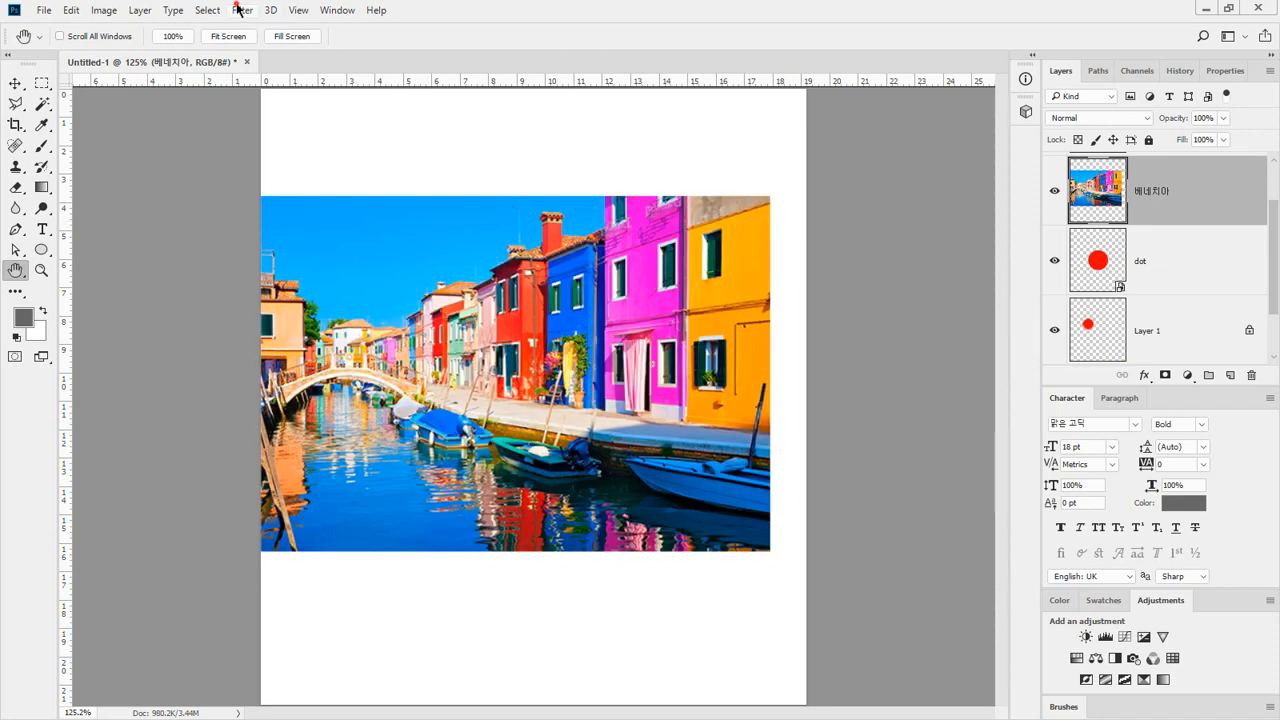
# Step: Apply a Spin Radial Blur with amount 37 and Good quality to the 베네치아 photo, and undo it
pyautogui.click(239, 9)
pyautogui.moveTo(282, 187)
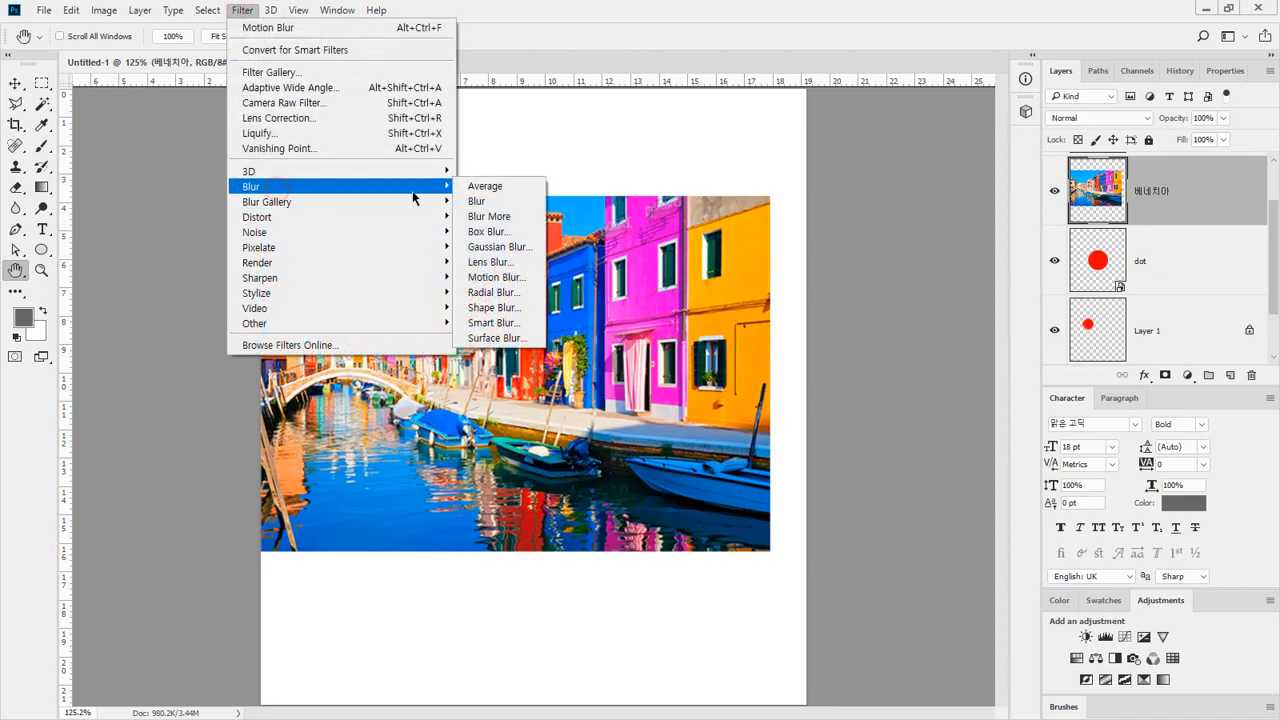
pyautogui.click(492, 292)
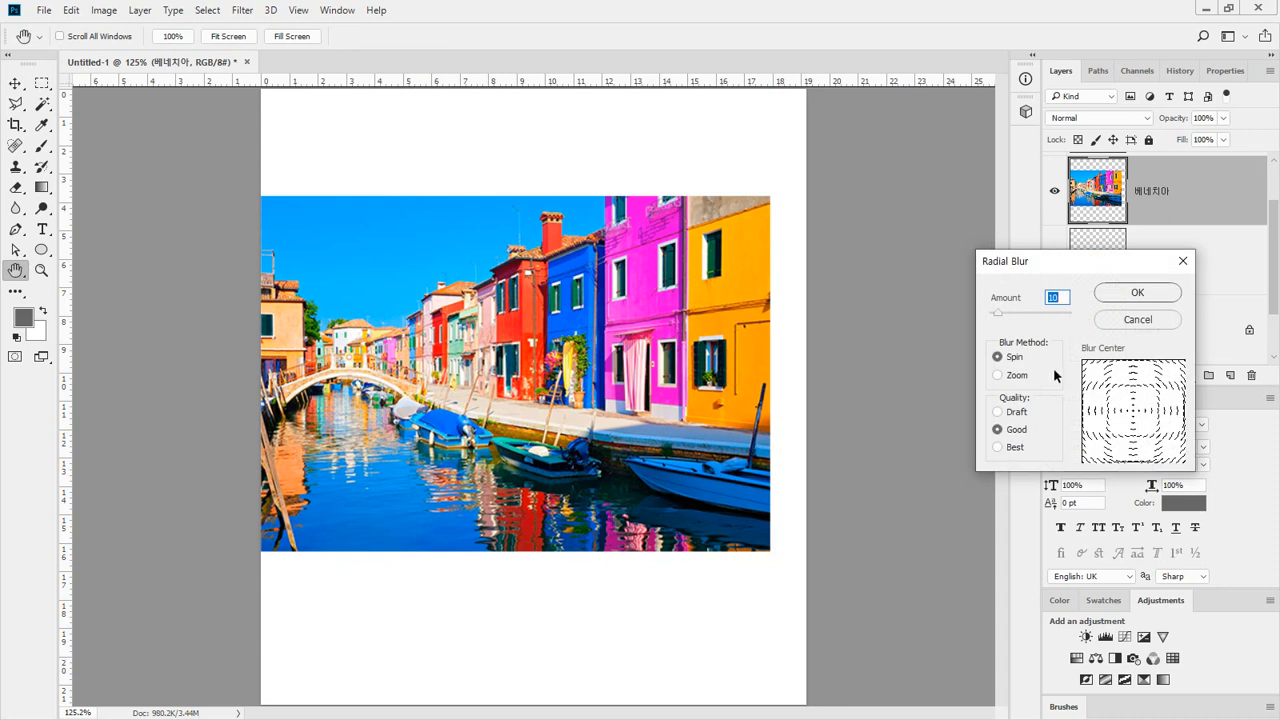
pyautogui.moveTo(993, 267); pyautogui.dragTo(660, 263)
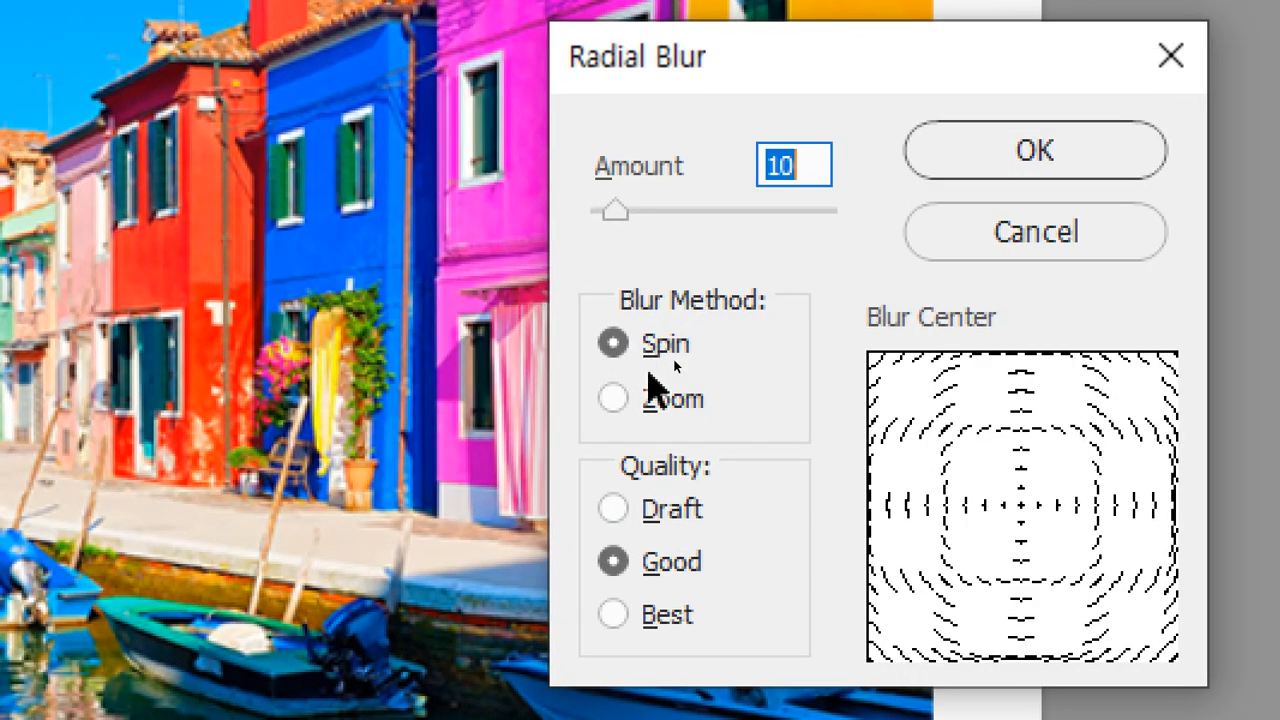
pyautogui.moveTo(615, 210); pyautogui.dragTo(680, 210)
pyautogui.click(1057, 143)
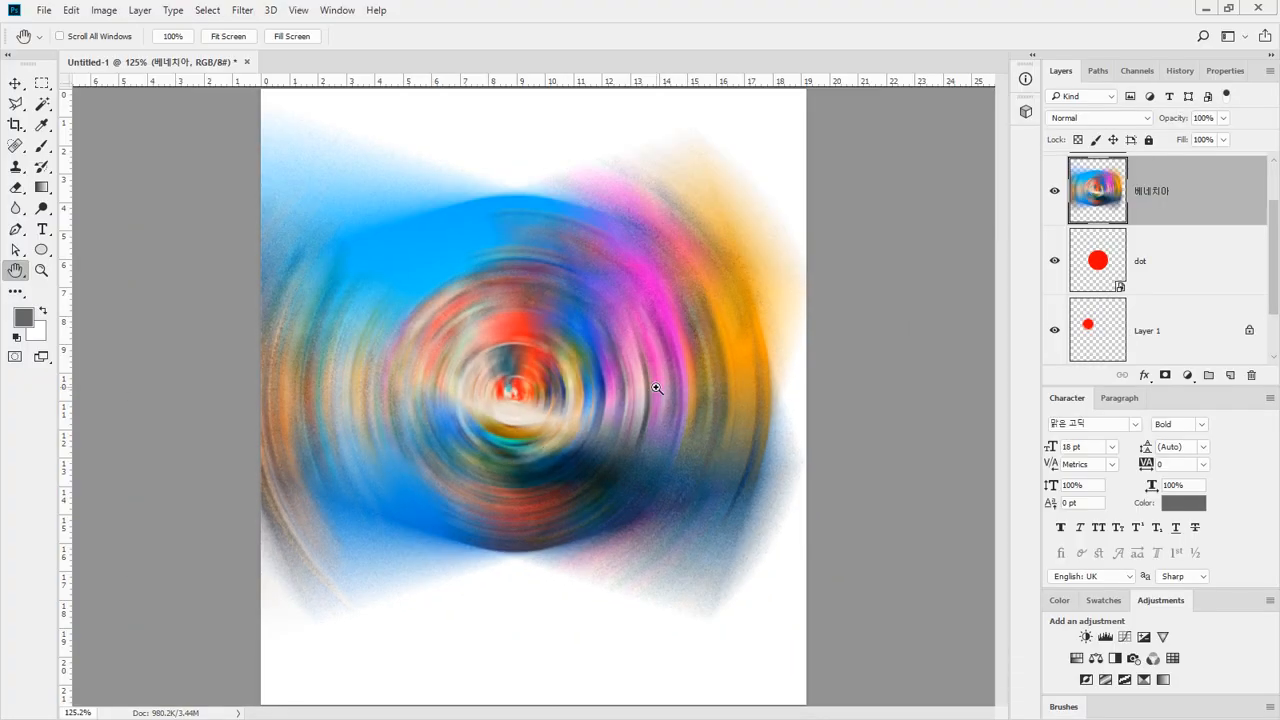
pyautogui.hotkey('ctrl', 'z')
# Step: Apply a Radial Blur to the 베네치아 photo with the Zoom method, Good quality and a slightly higher amount
pyautogui.click(248, 11)
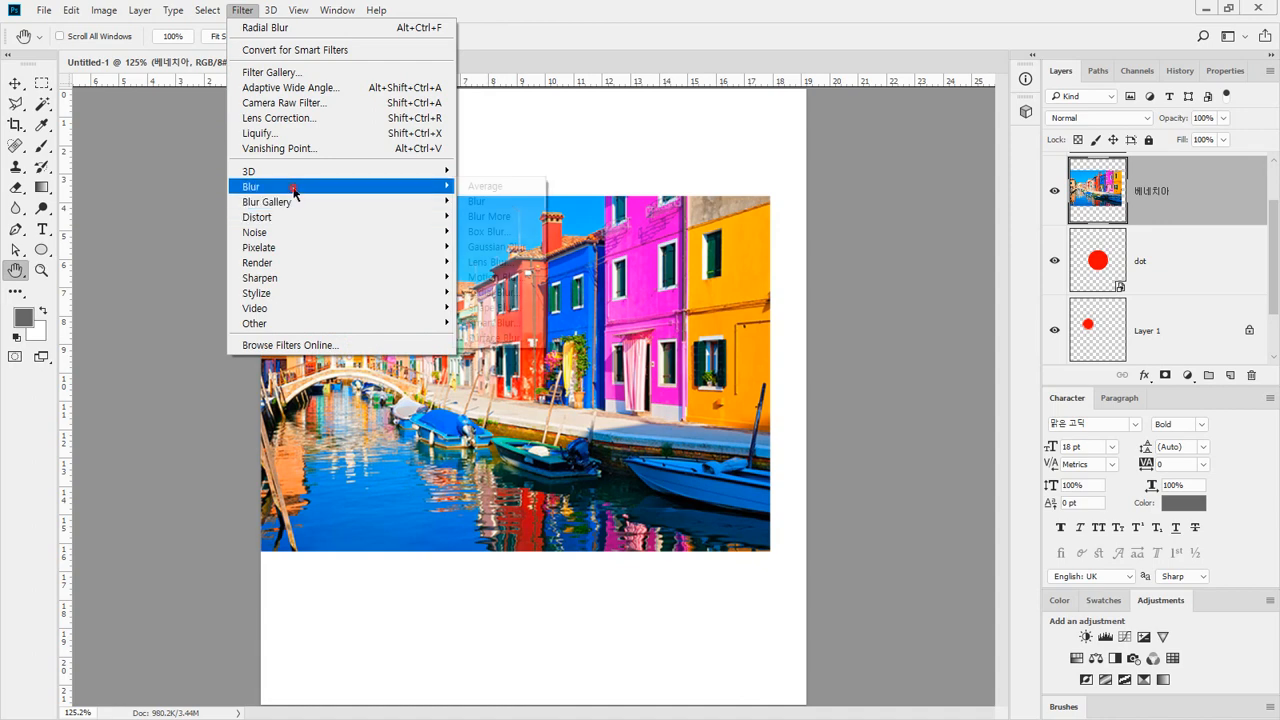
pyautogui.moveTo(295, 187)
pyautogui.click(499, 293)
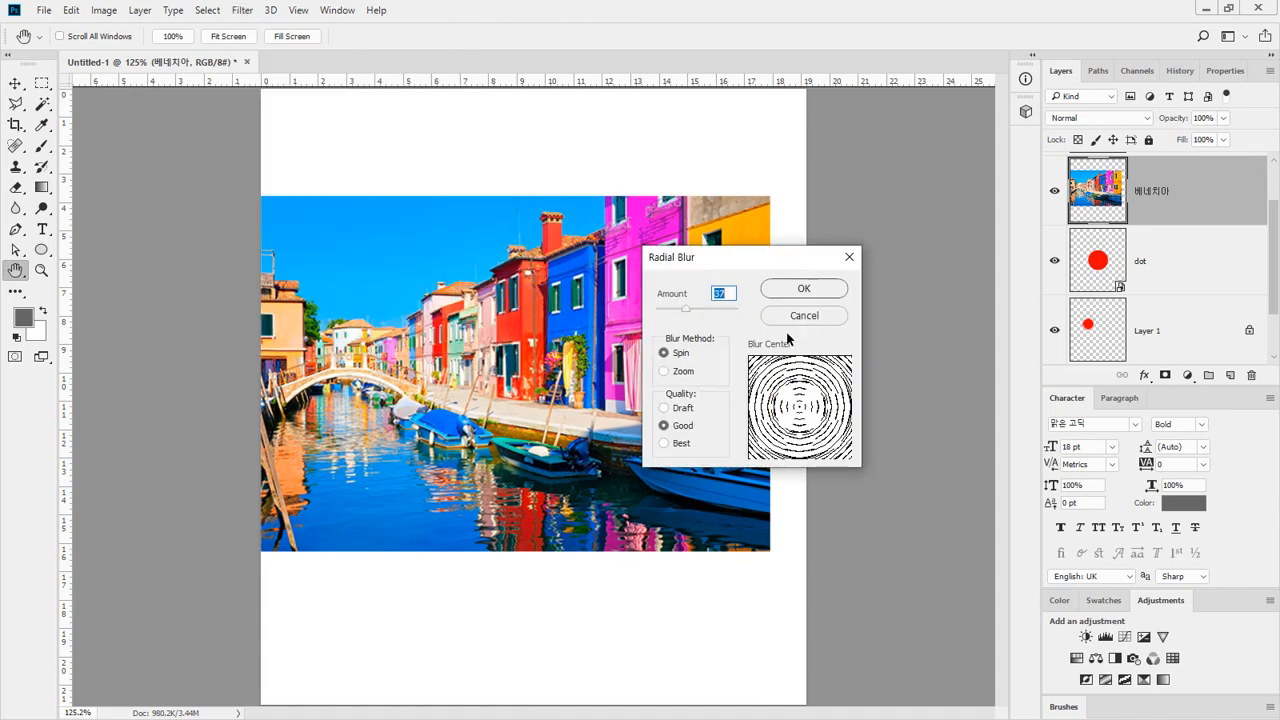
pyautogui.click(682, 376)
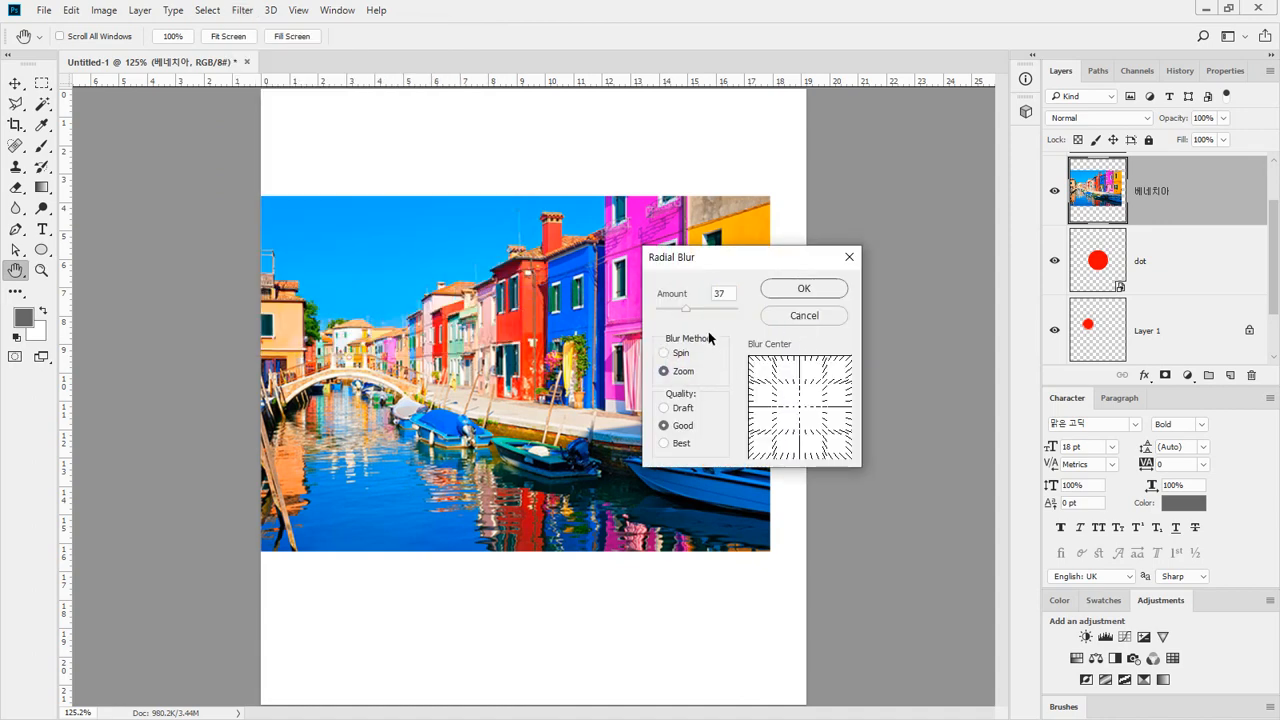
pyautogui.moveTo(686, 308); pyautogui.dragTo(691, 309)
pyautogui.click(790, 289)
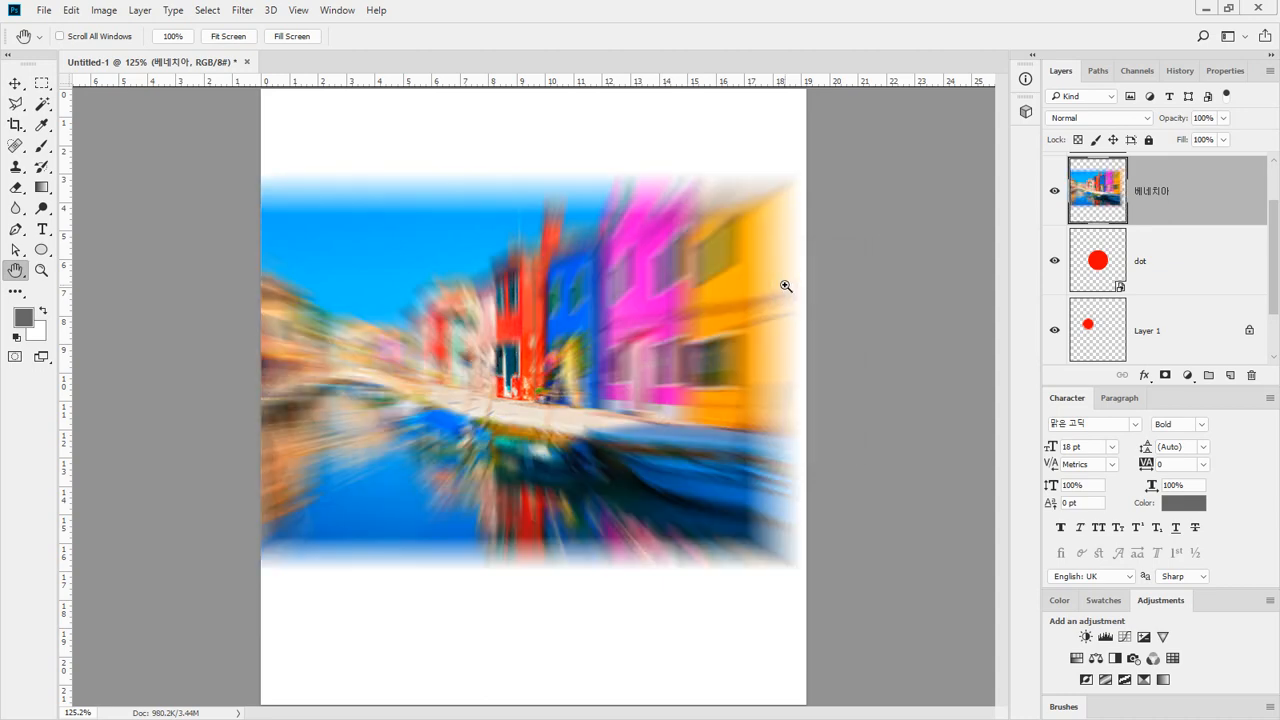
# Step: Compare the photo with and without the Zoom Radial Blur, and leave the blur undone
pyautogui.hotkey('ctrl', 'z')
pyautogui.hotkey('ctrl', 'shift', 'z')
pyautogui.hotkey('ctrl', 'z')
pyautogui.hotkey('ctrl', 'shift', 'z')
pyautogui.hotkey('ctrl', 'z')
# Step: Apply a 50-300mm Zoom Lens Flare at 100% brightness between the red and blue houses of the 베네치아 photo, and undo it
pyautogui.click(242, 10)
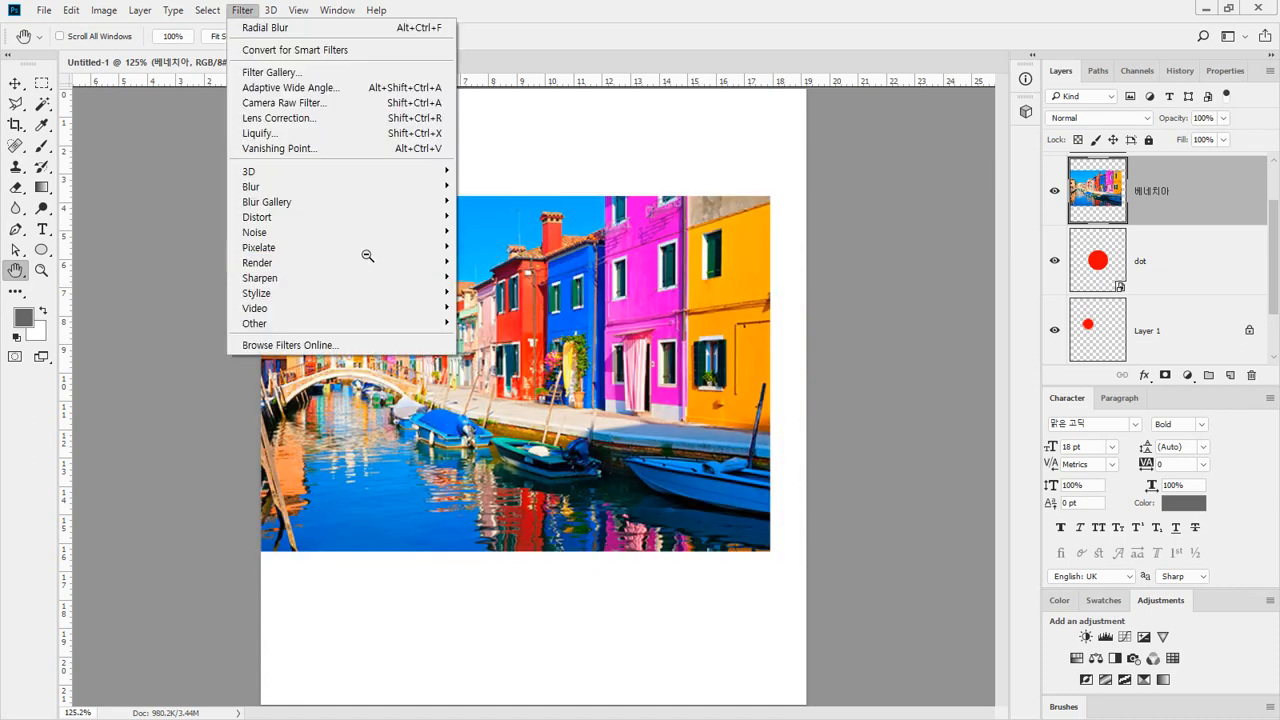
pyautogui.press('Escape')
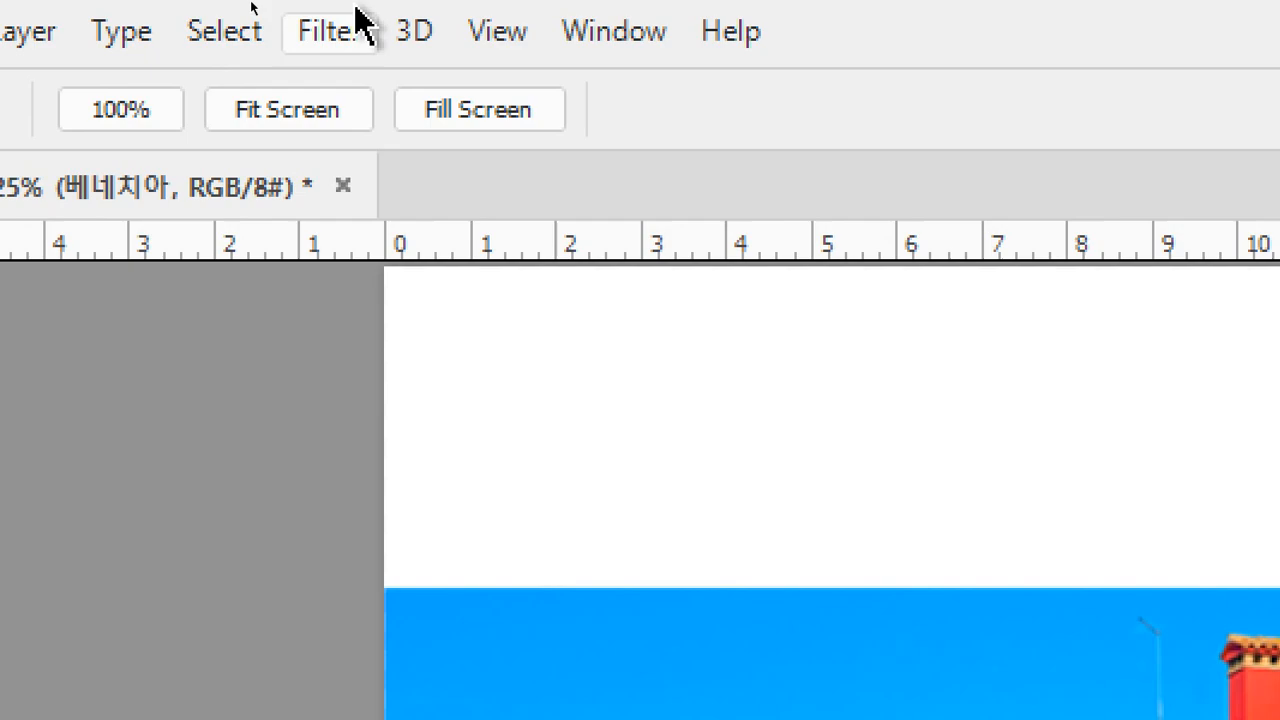
pyautogui.click(331, 22)
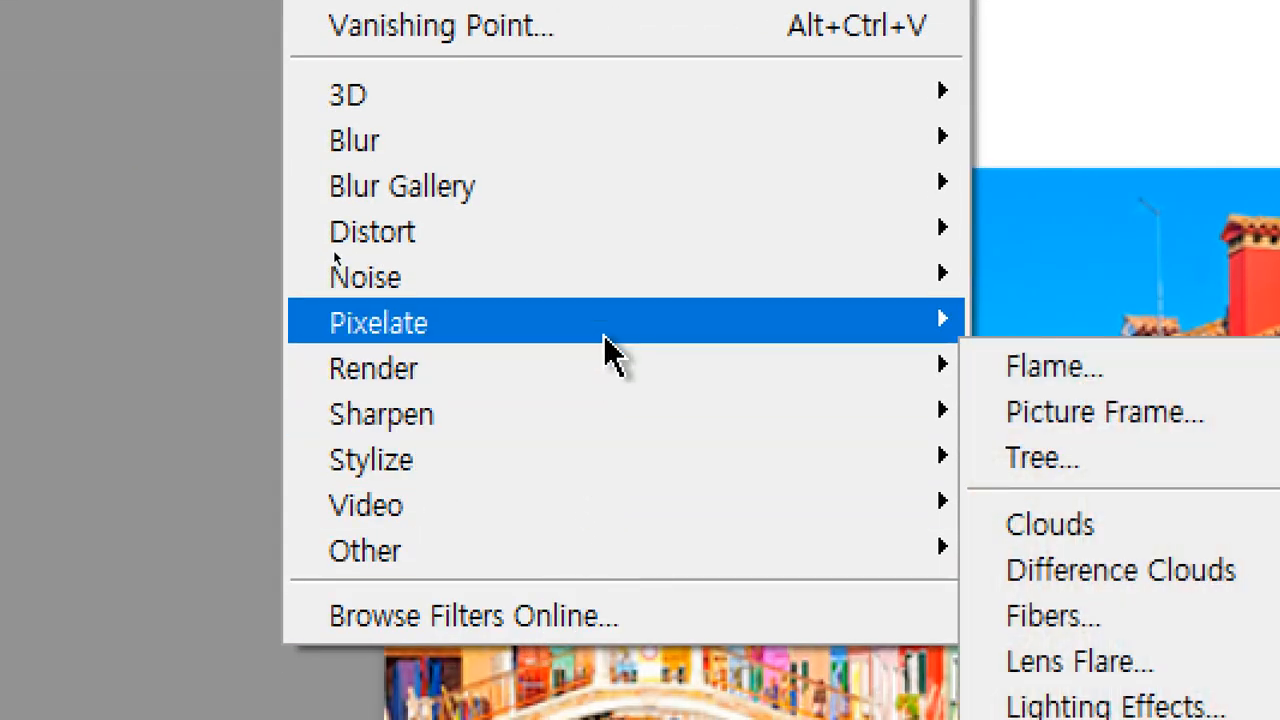
pyautogui.moveTo(604, 336)
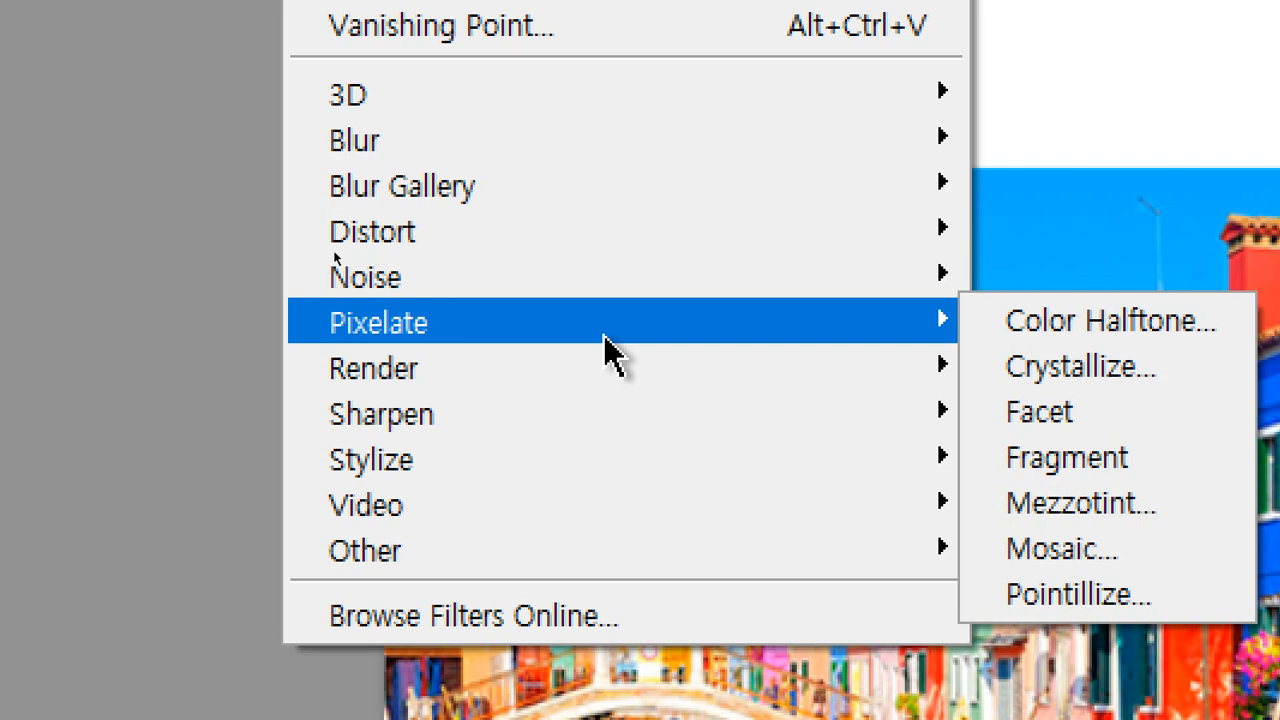
pyautogui.moveTo(590, 372)
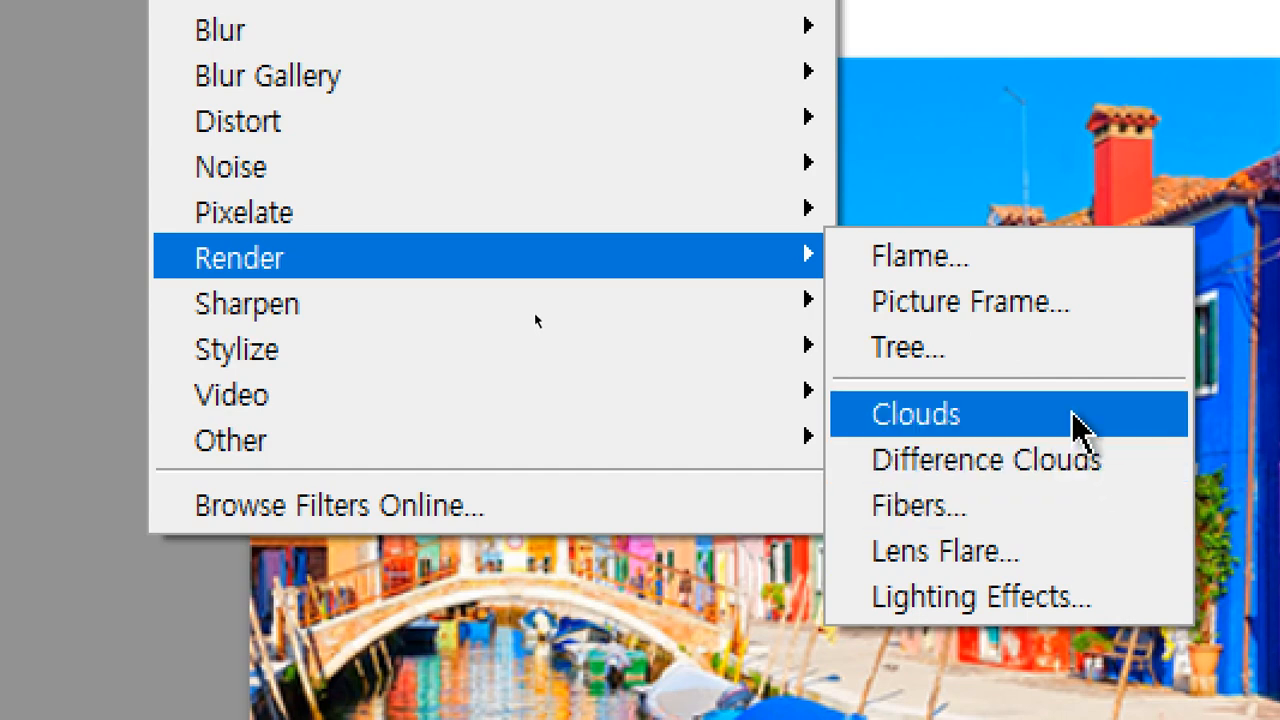
pyautogui.click(1003, 558)
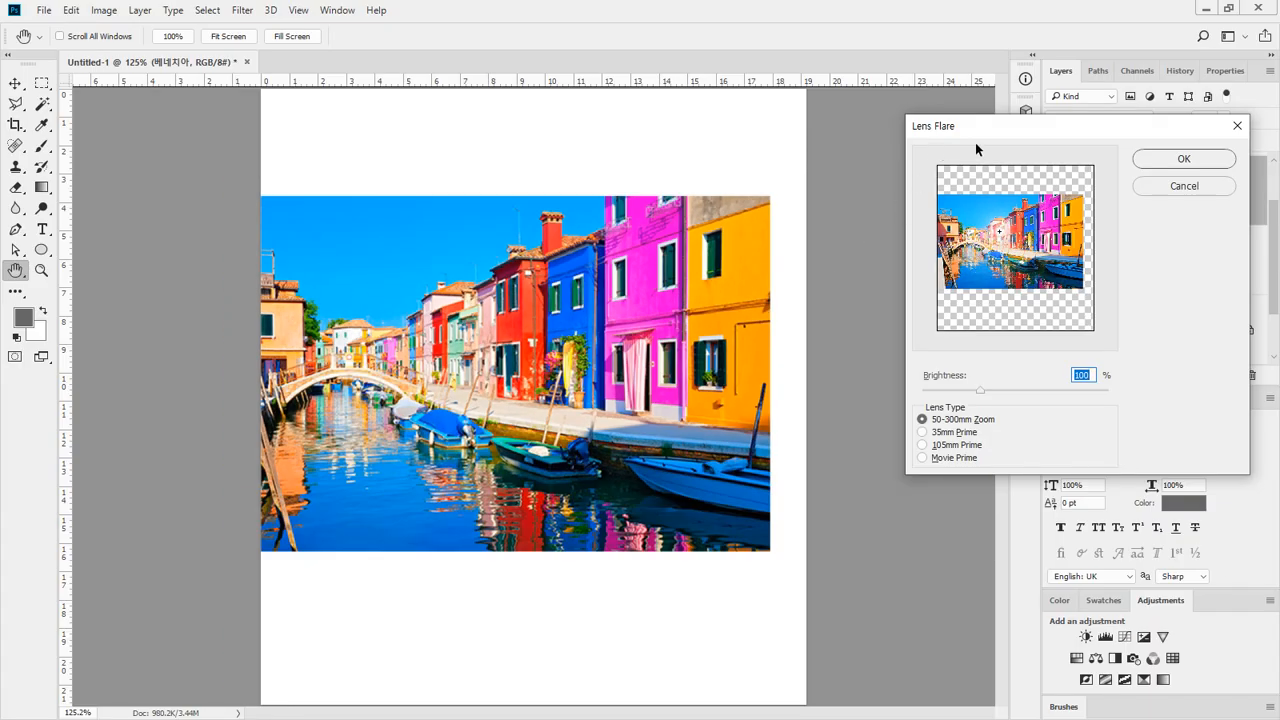
pyautogui.moveTo(975, 148); pyautogui.dragTo(513, 218)
pyautogui.press('alt')
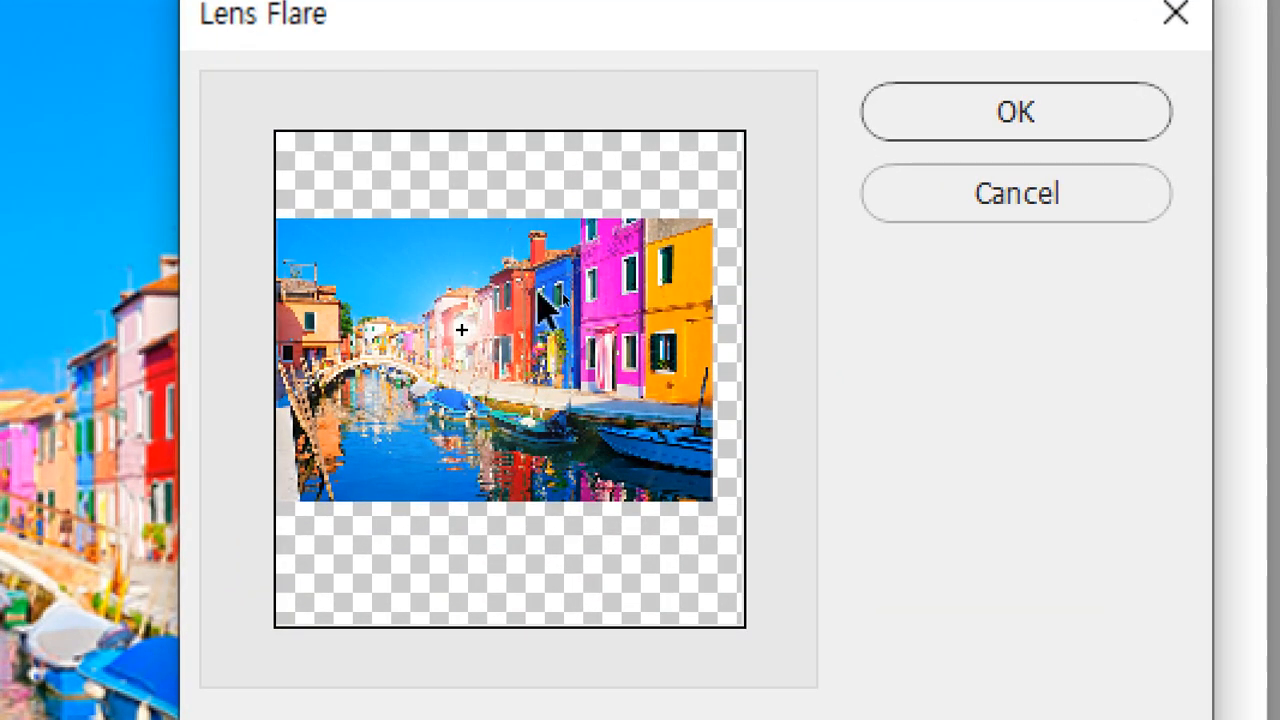
pyautogui.click(536, 290)
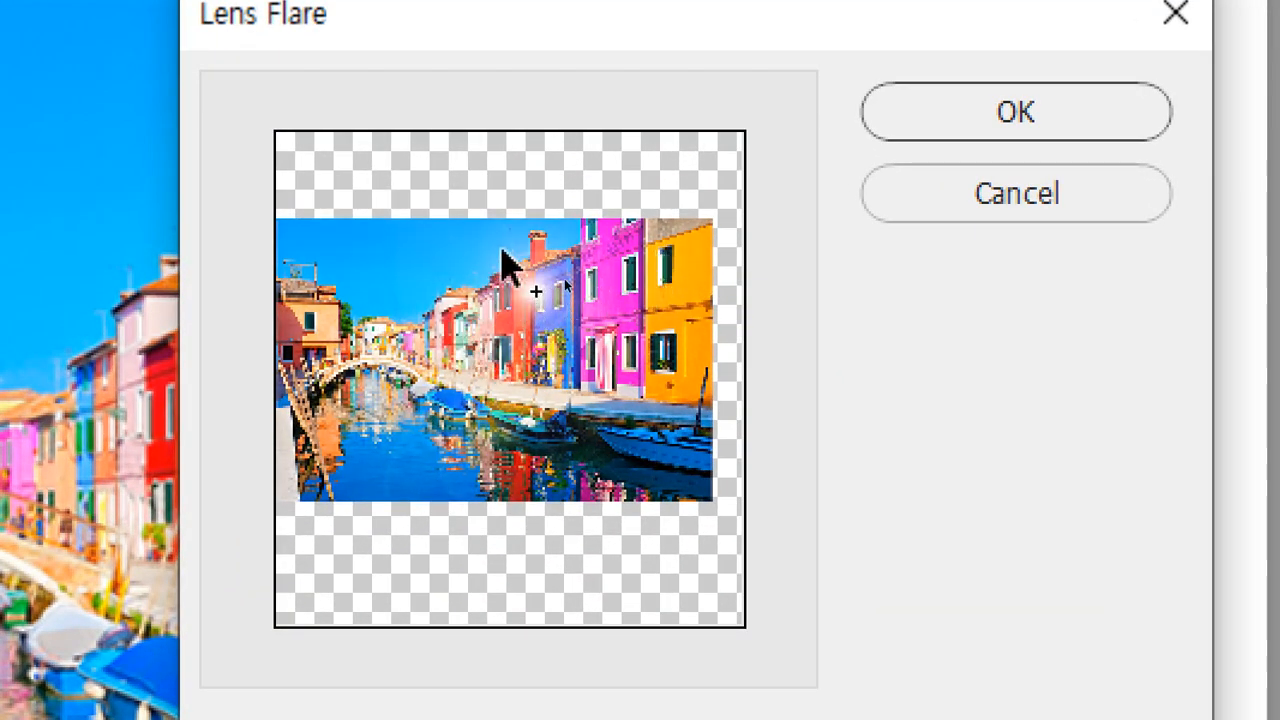
pyautogui.click(916, 141)
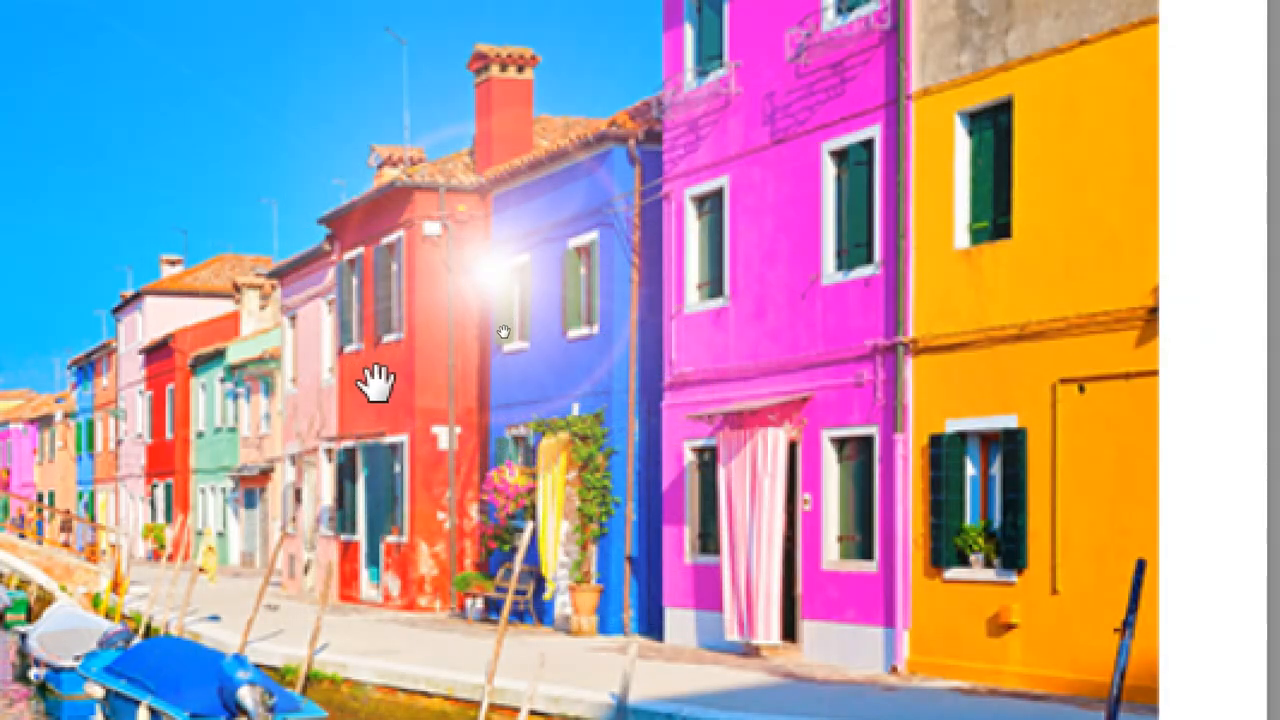
pyautogui.hotkey('ctrl', 'z')
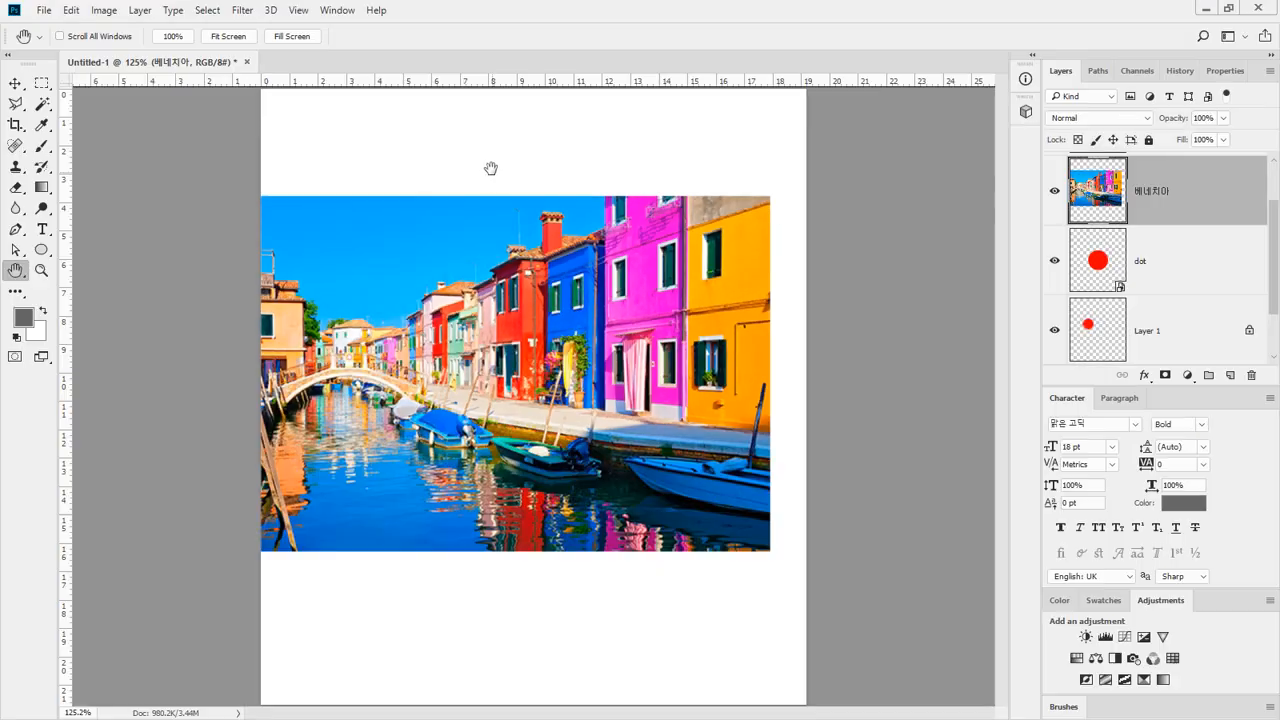
# Step: Compare the Lens Flare lens types on the 베네치아 photo, apply the flare with 35mm Prime, and undo it
pyautogui.click(240, 10)
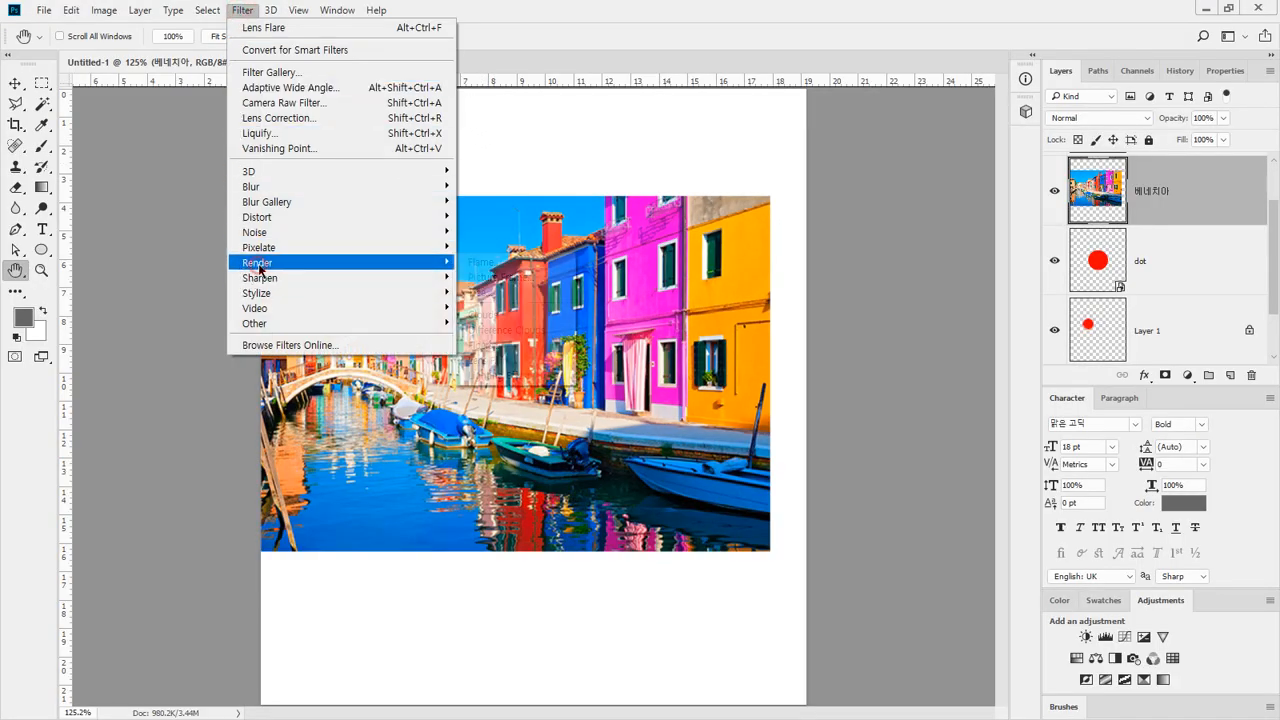
pyautogui.moveTo(252, 262)
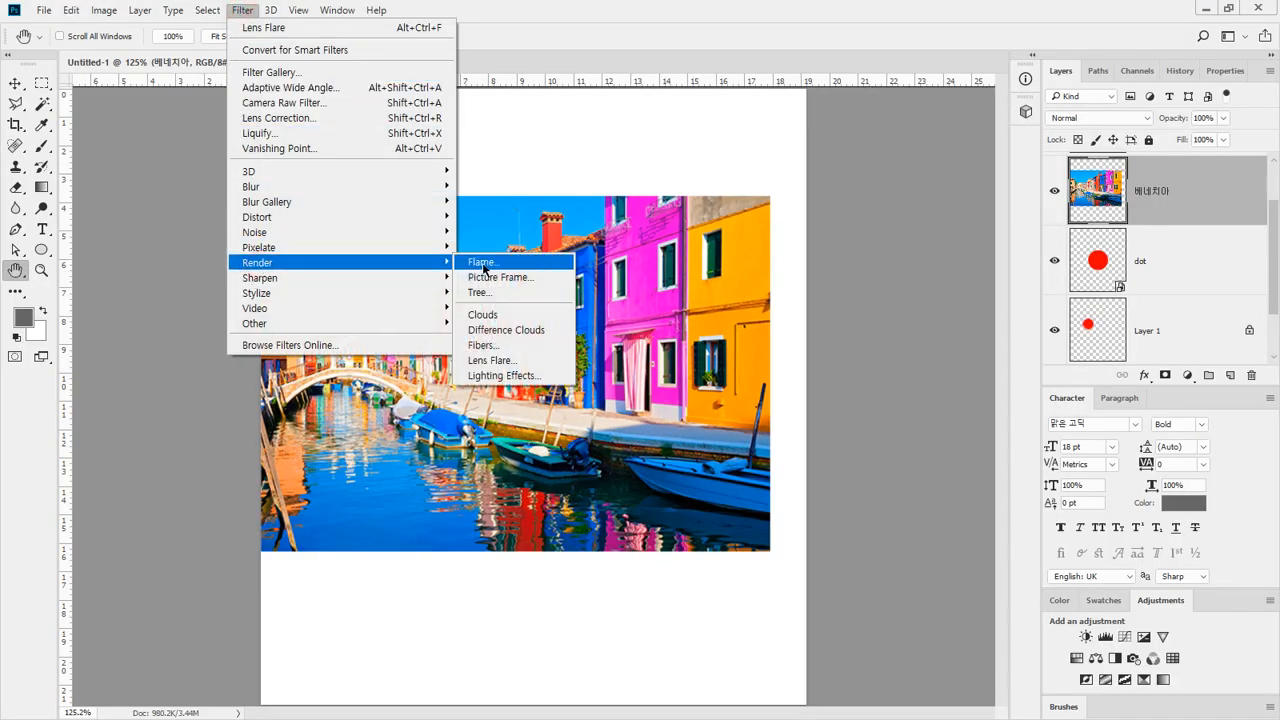
pyautogui.click(495, 360)
pyautogui.moveTo(556, 212); pyautogui.dragTo(651, 202)
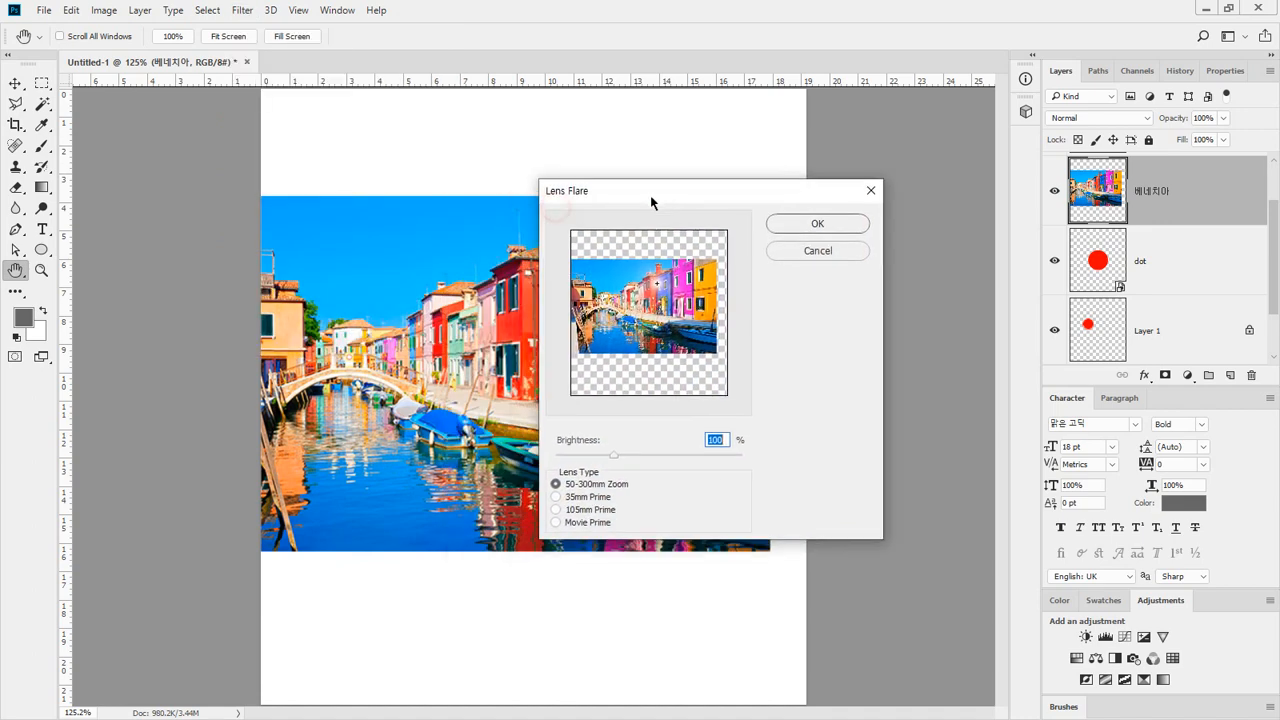
pyautogui.click(596, 499)
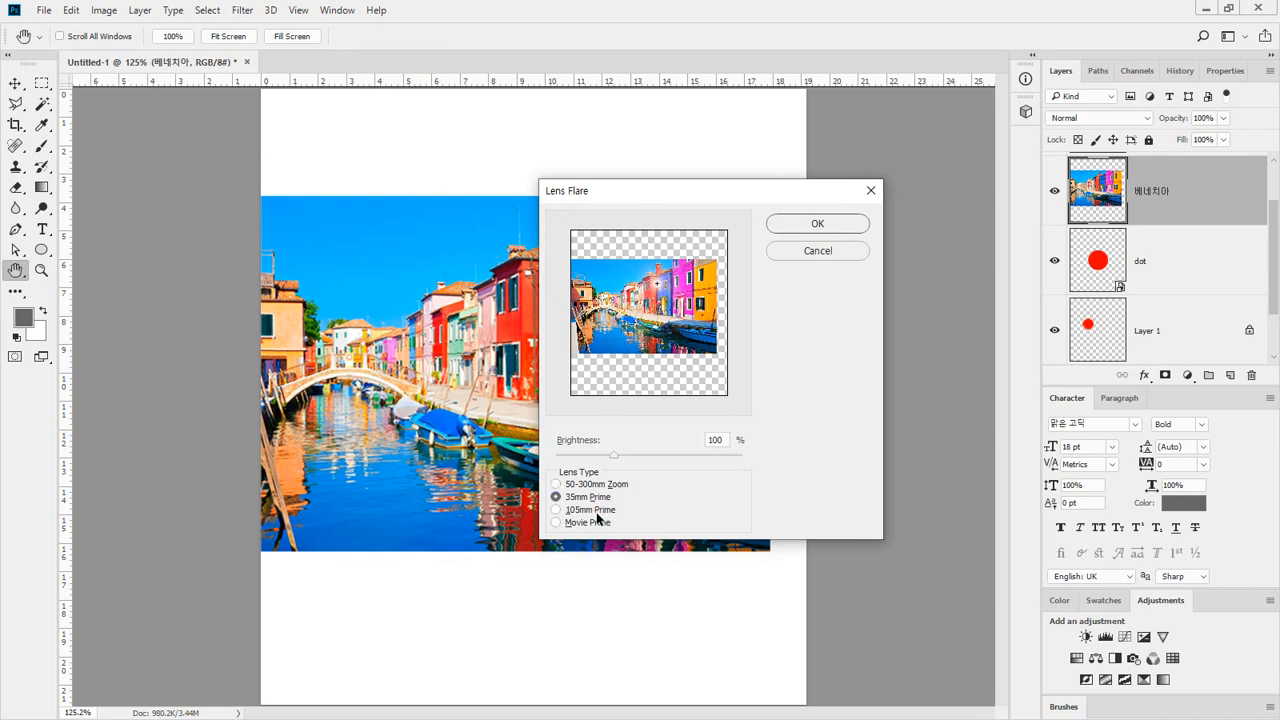
pyautogui.click(596, 511)
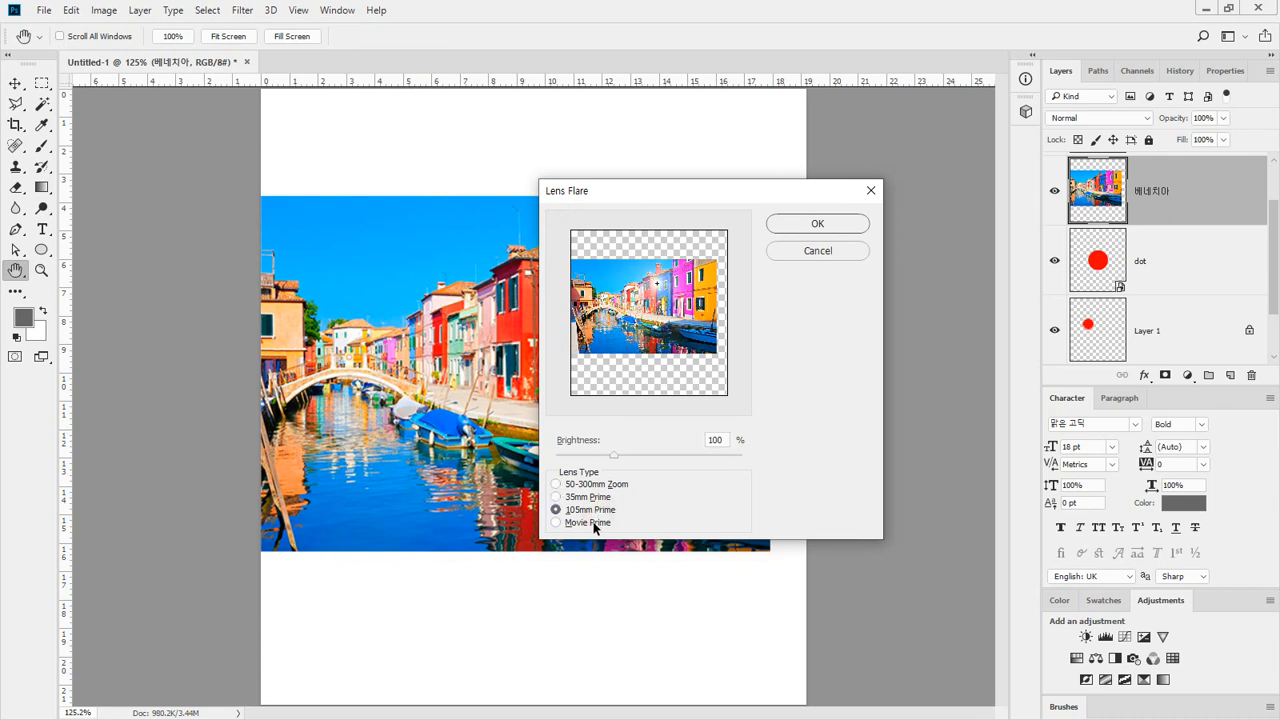
pyautogui.click(593, 524)
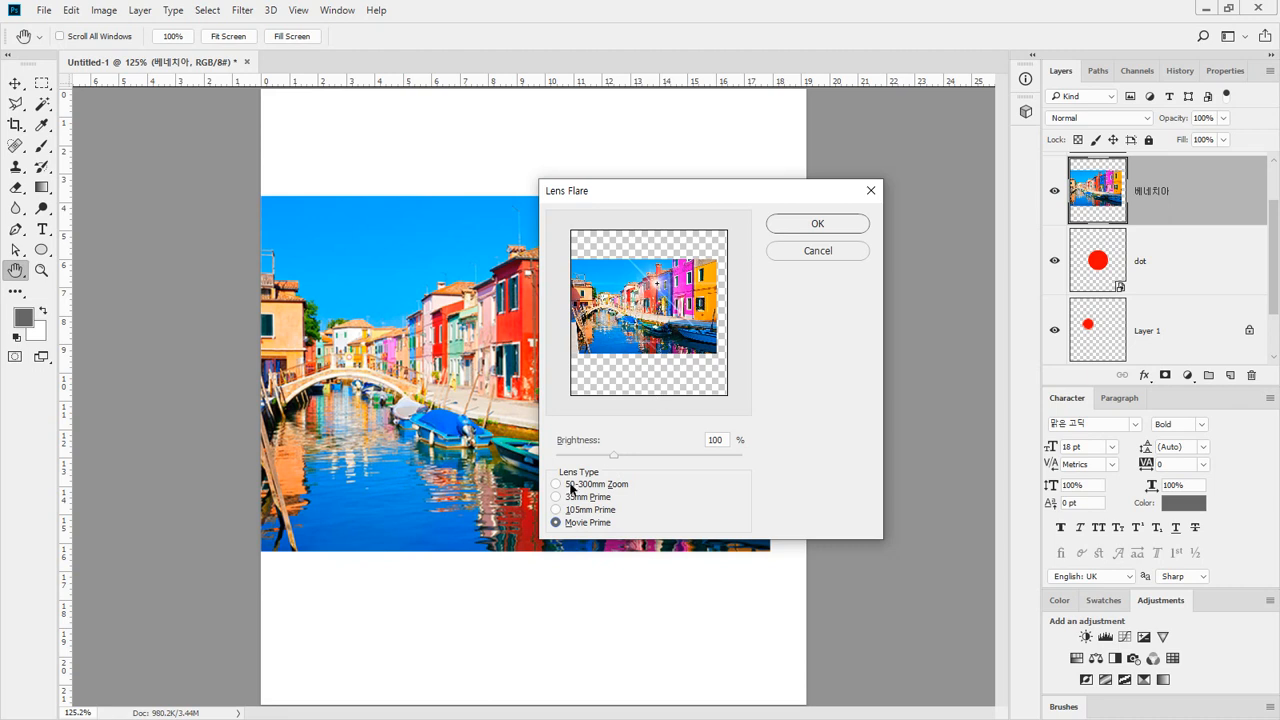
pyautogui.click(571, 486)
pyautogui.click(580, 498)
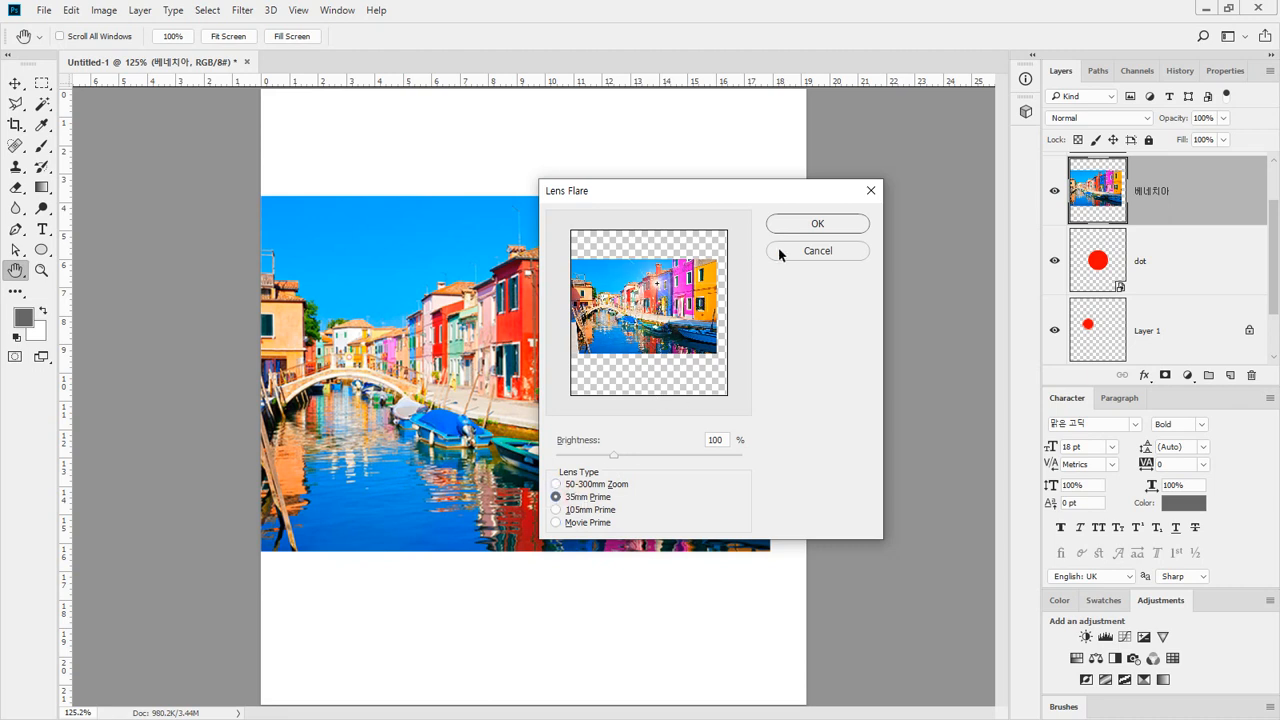
pyautogui.click(804, 227)
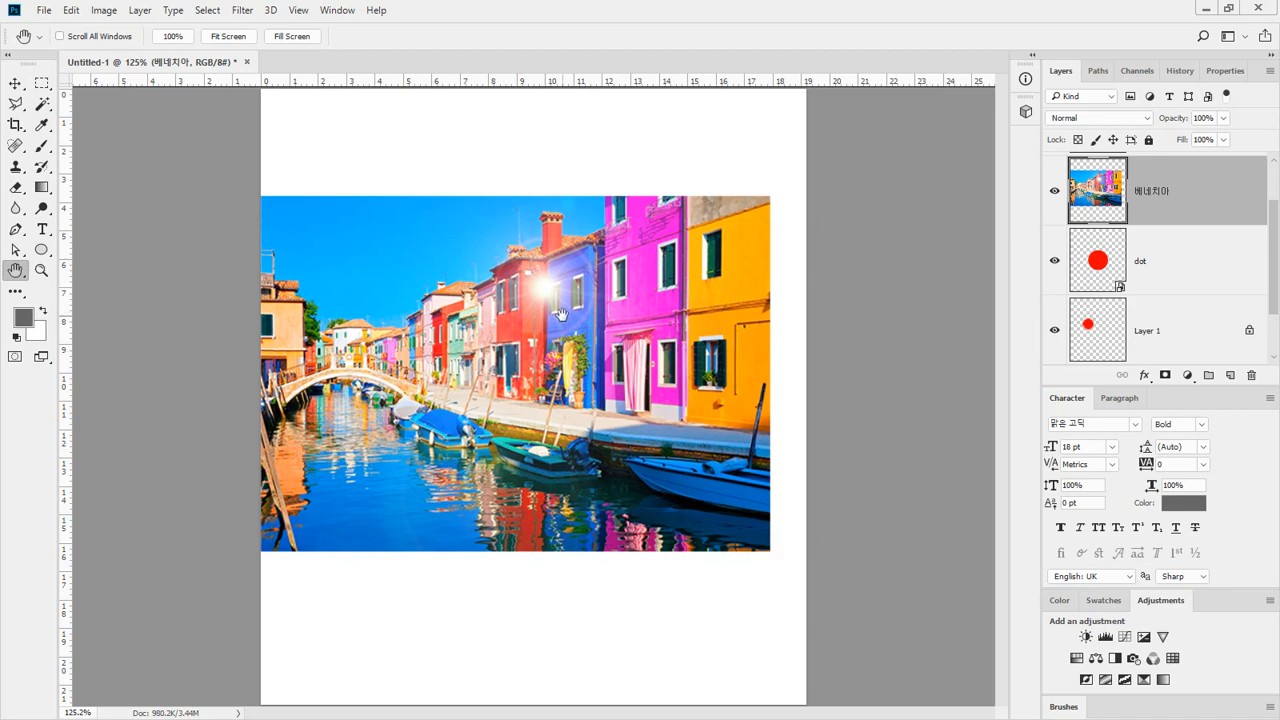
pyautogui.hotkey('ctrl', 'z')
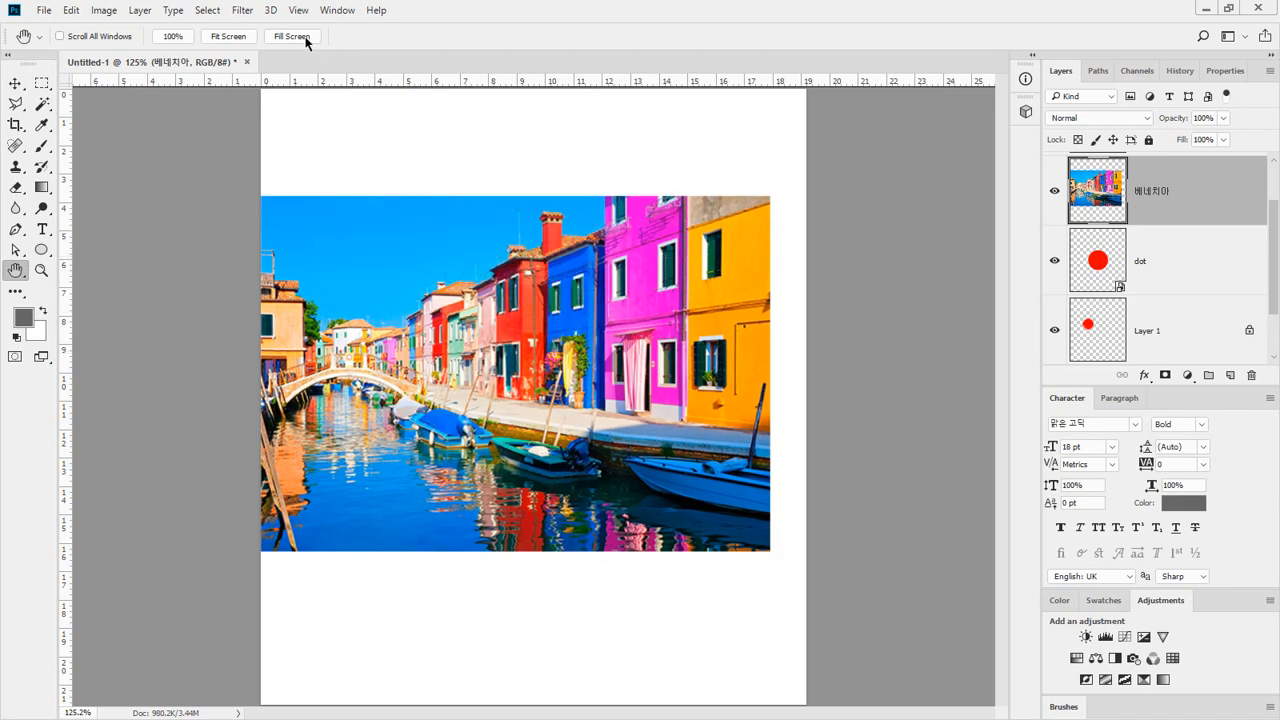
# Step: Add an empty layer above the 베네치아 photo and open the Tree render filter for it
pyautogui.press('v')
pyautogui.hotkey('ctrl', 'shift', 'alt', 'n')
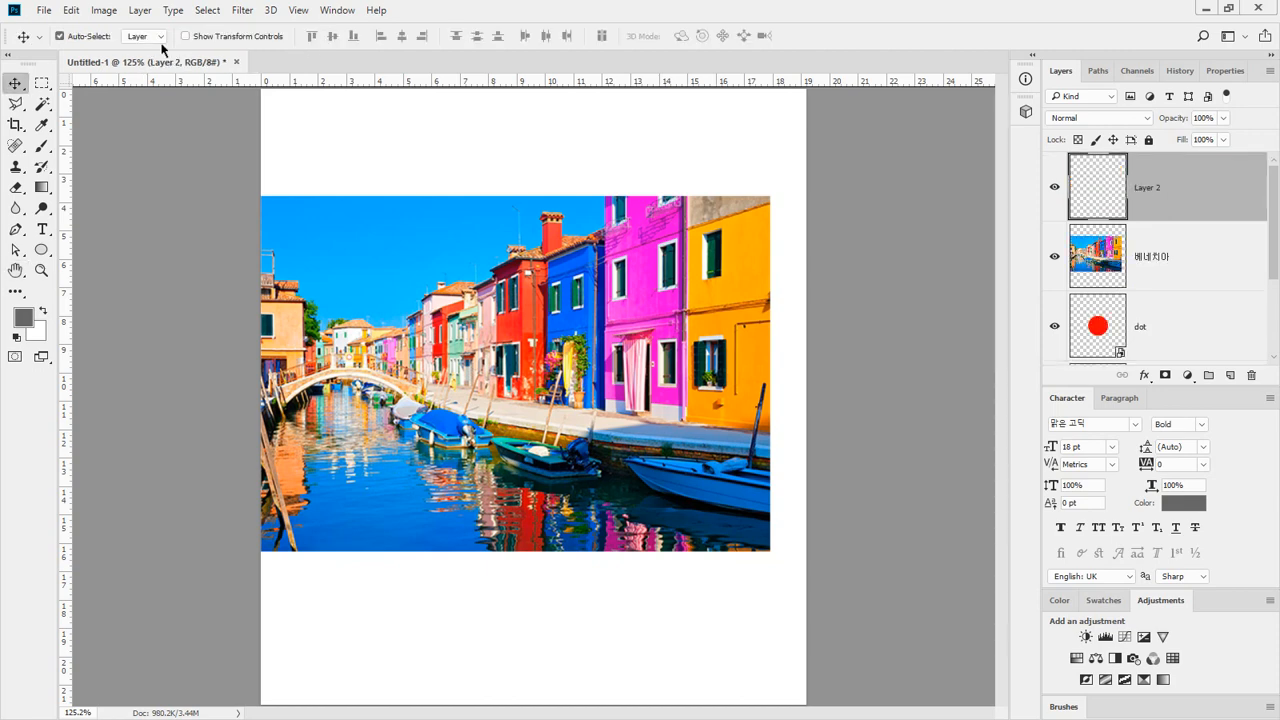
pyautogui.click(245, 12)
pyautogui.moveTo(296, 263)
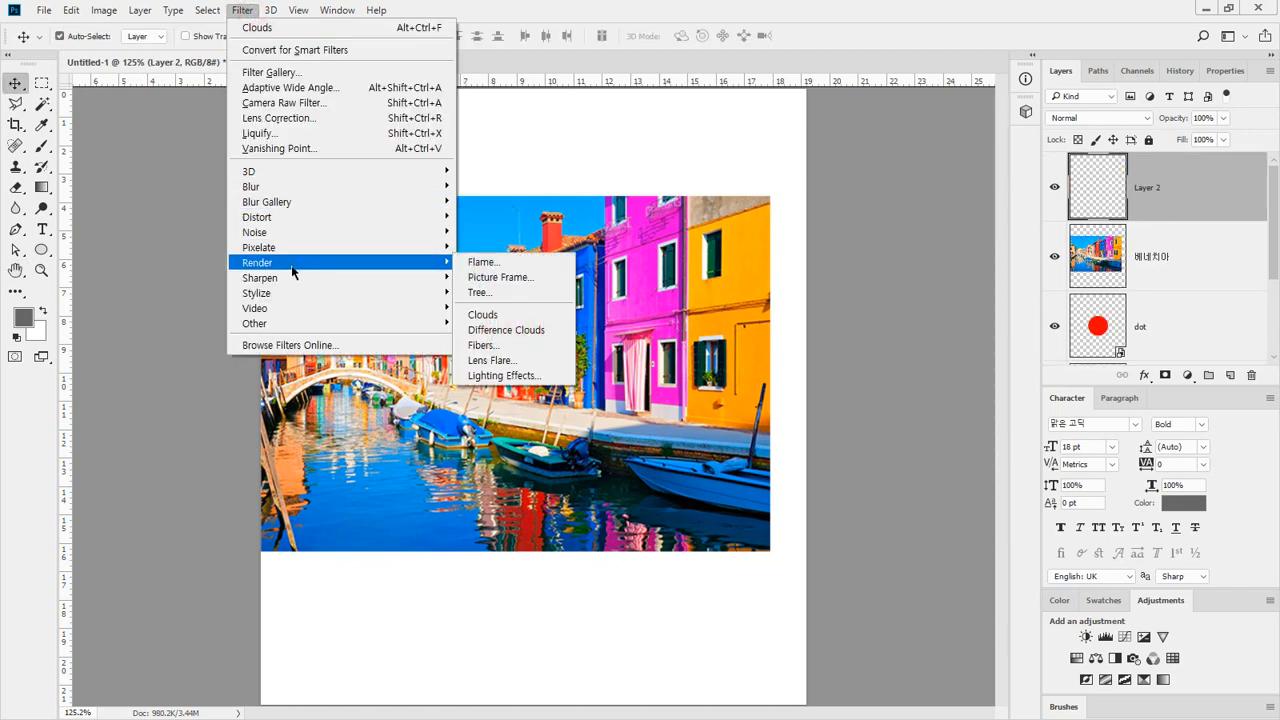
pyautogui.click(530, 293)
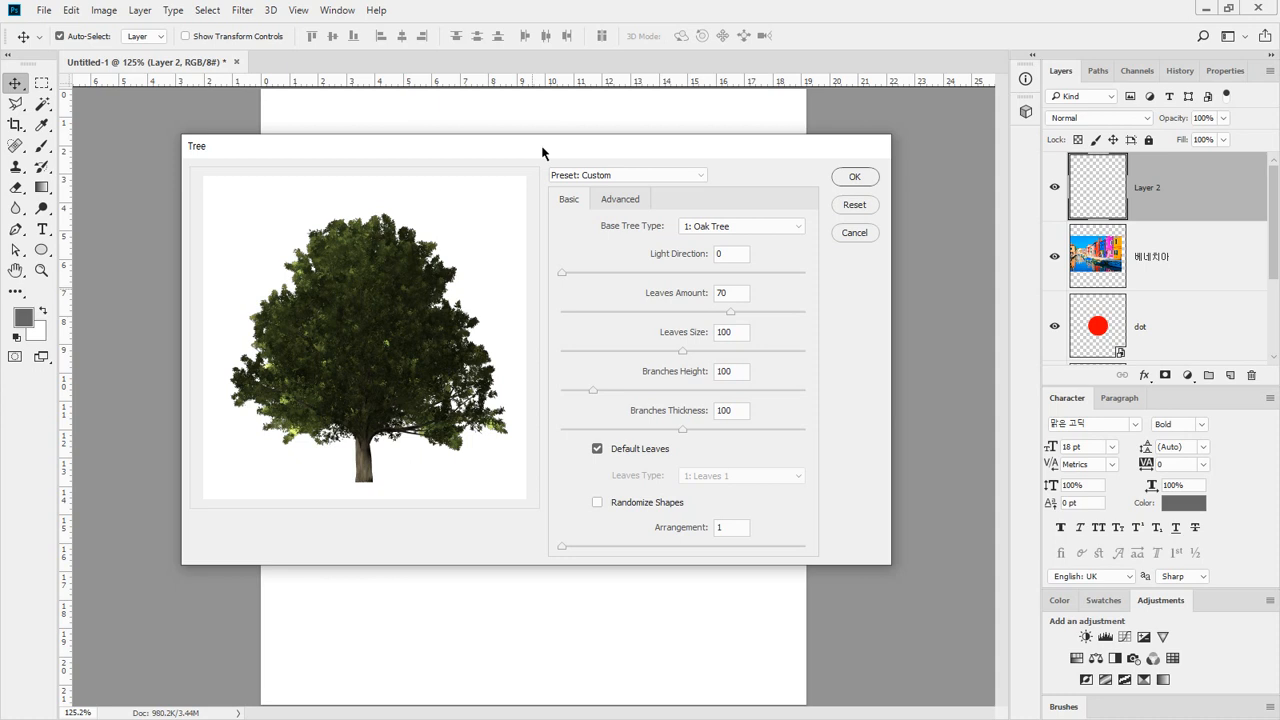
# Step: Try Palm Tree as the base tree type and look through the Tree filter's presets and advanced settings
pyautogui.click(698, 227)
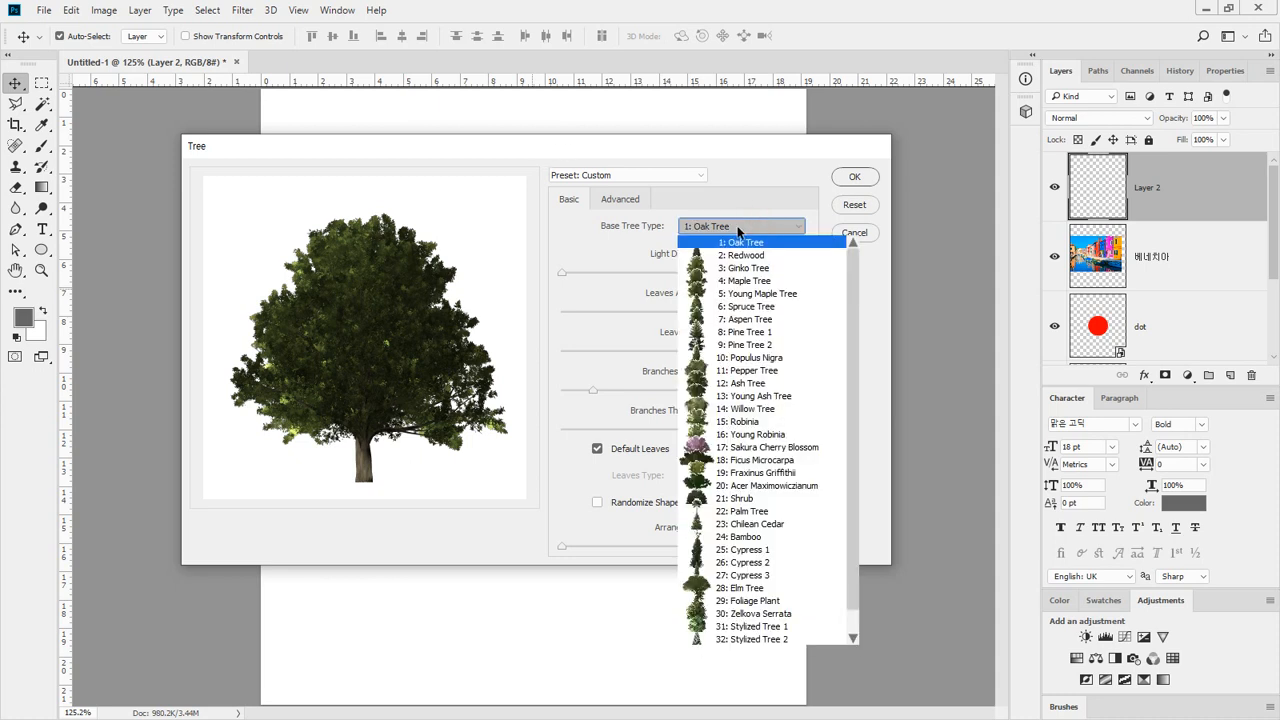
pyautogui.scroll(-1, 855, 336)
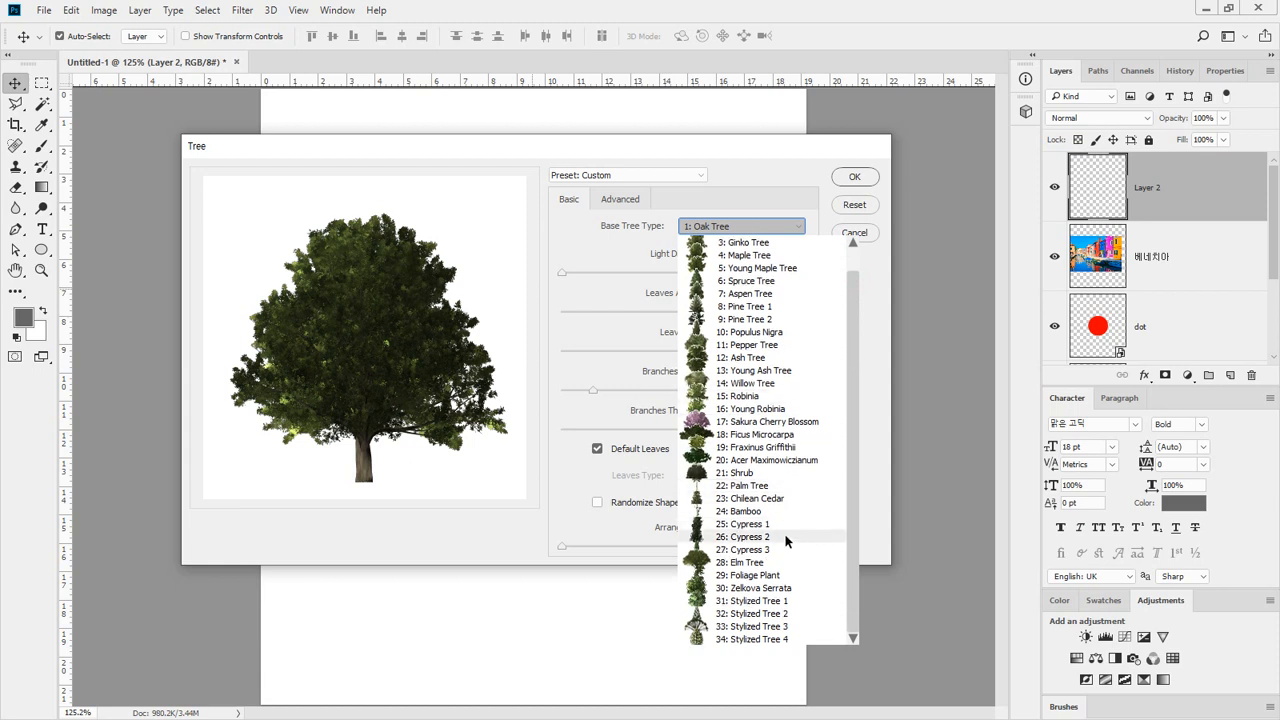
pyautogui.click(732, 488)
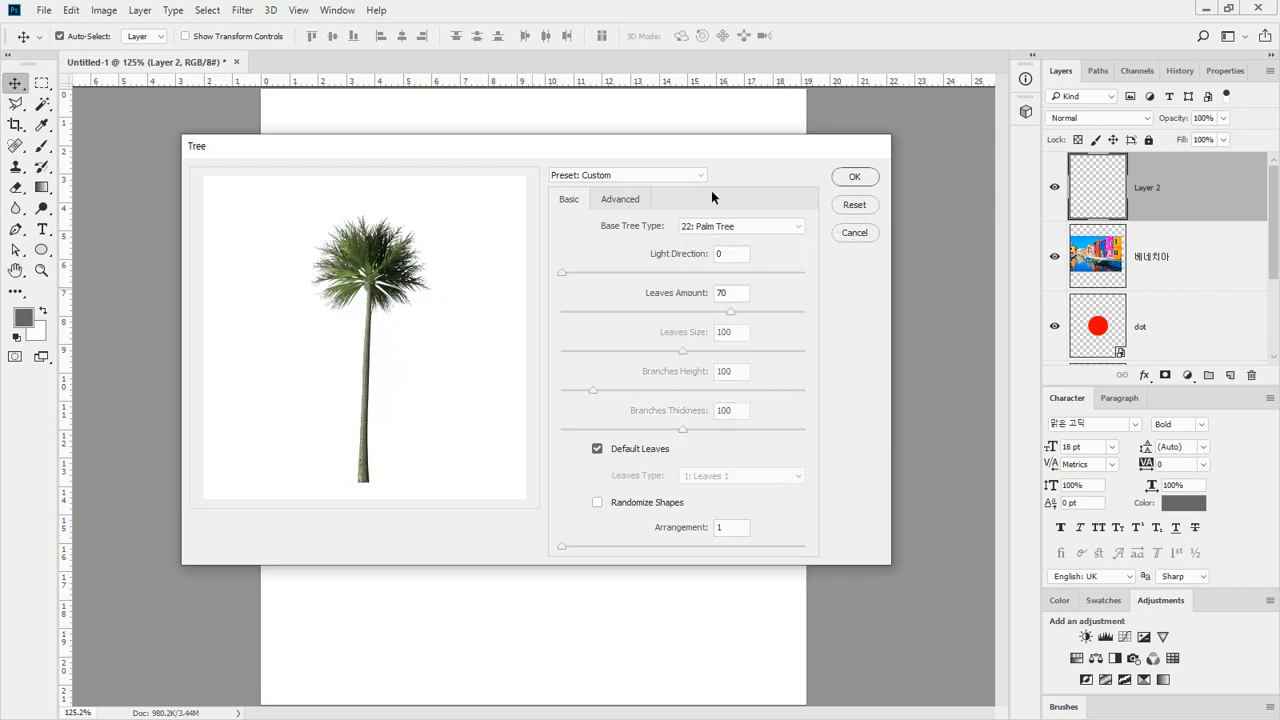
pyautogui.click(651, 176)
pyautogui.click(679, 172)
pyautogui.click(634, 203)
pyautogui.click(570, 202)
# Step: Render a tree of base type Oak Tree on the new layer and move it slightly upward
pyautogui.click(717, 228)
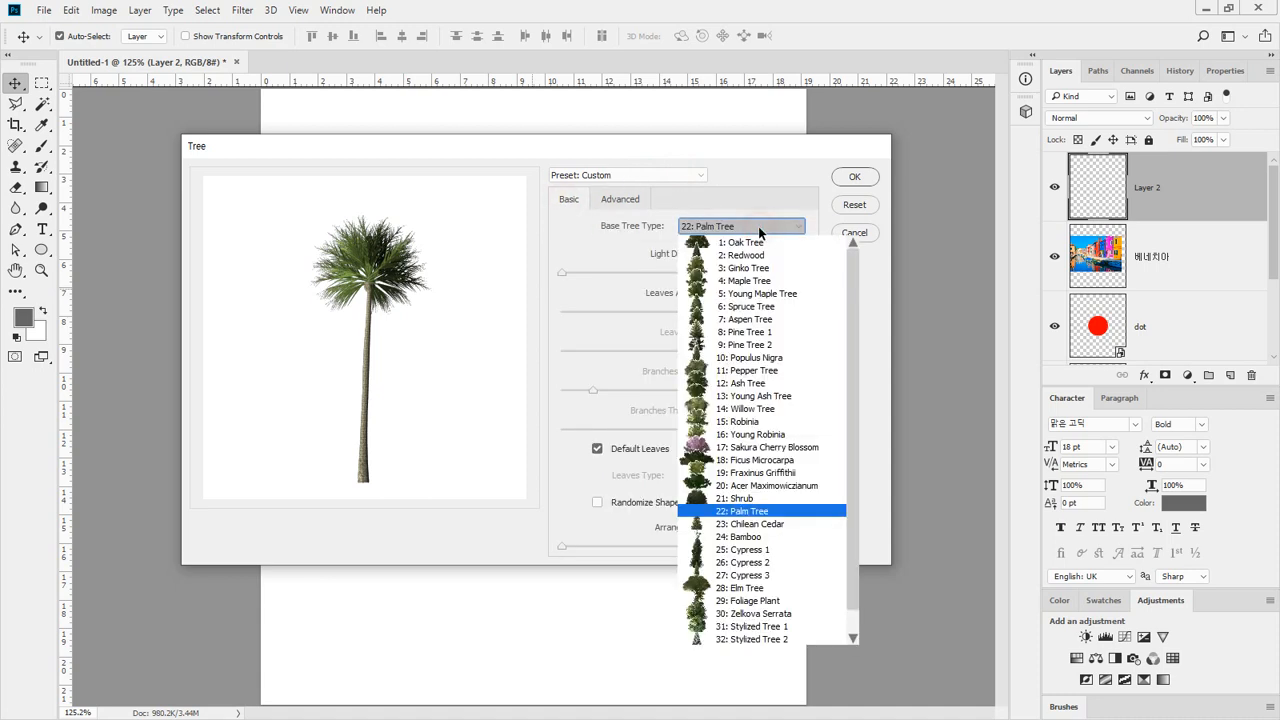
pyautogui.click(762, 246)
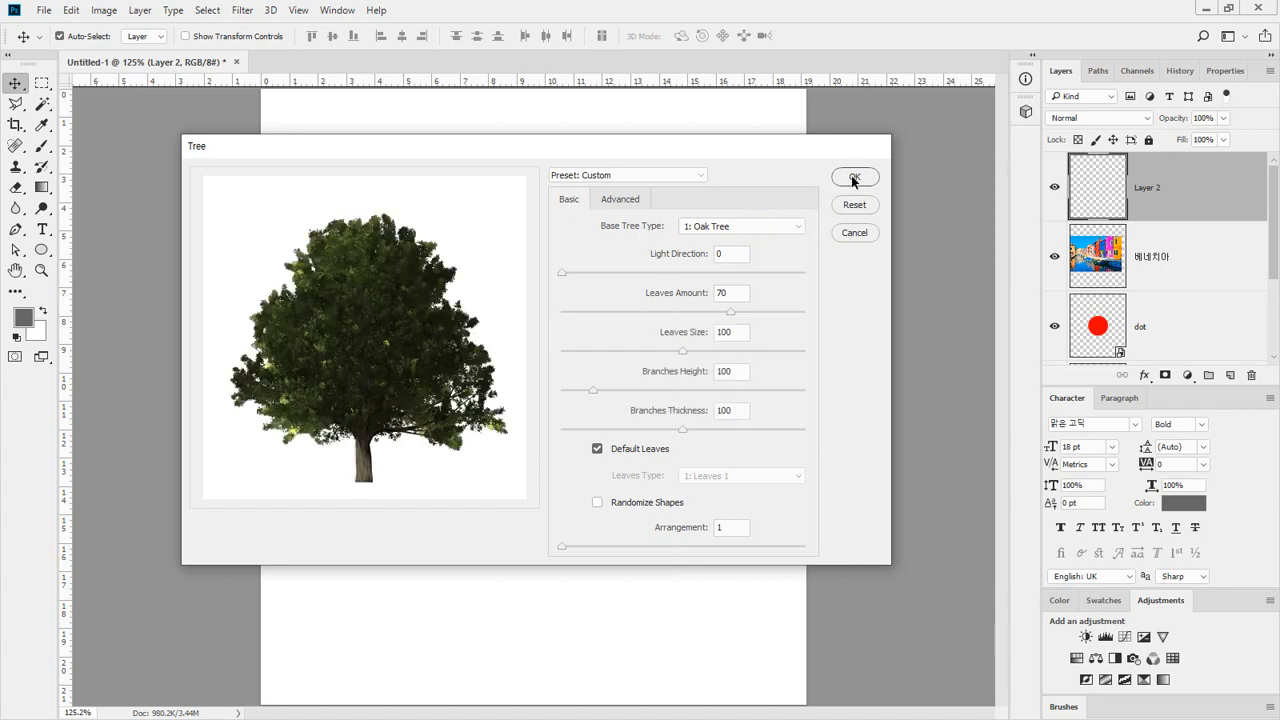
pyautogui.click(853, 179)
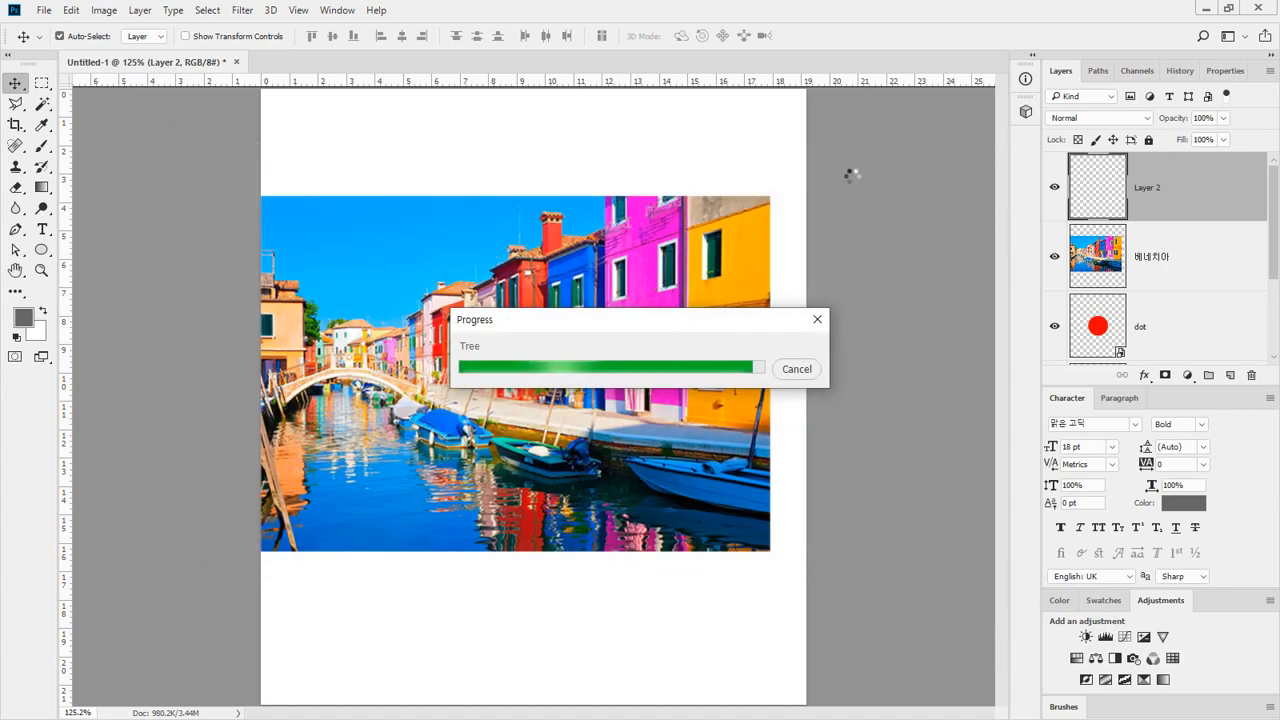
pyautogui.moveTo(530, 512); pyautogui.dragTo(529, 434)
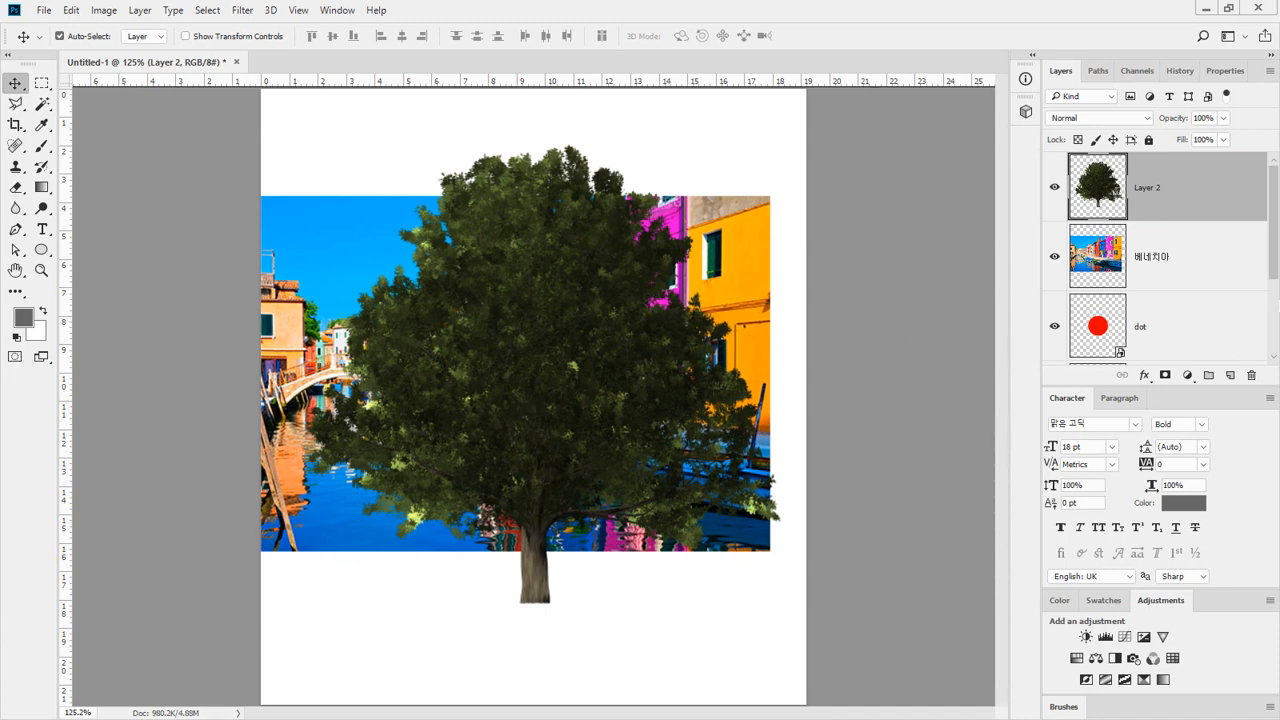
# Step: Delete every layer except the tree layer and crop the canvas to a selection of the tree
pyautogui.moveTo(1220, 271); pyautogui.dragTo(1250, 377)
pyautogui.moveTo(1189, 251); pyautogui.dragTo(1250, 375)
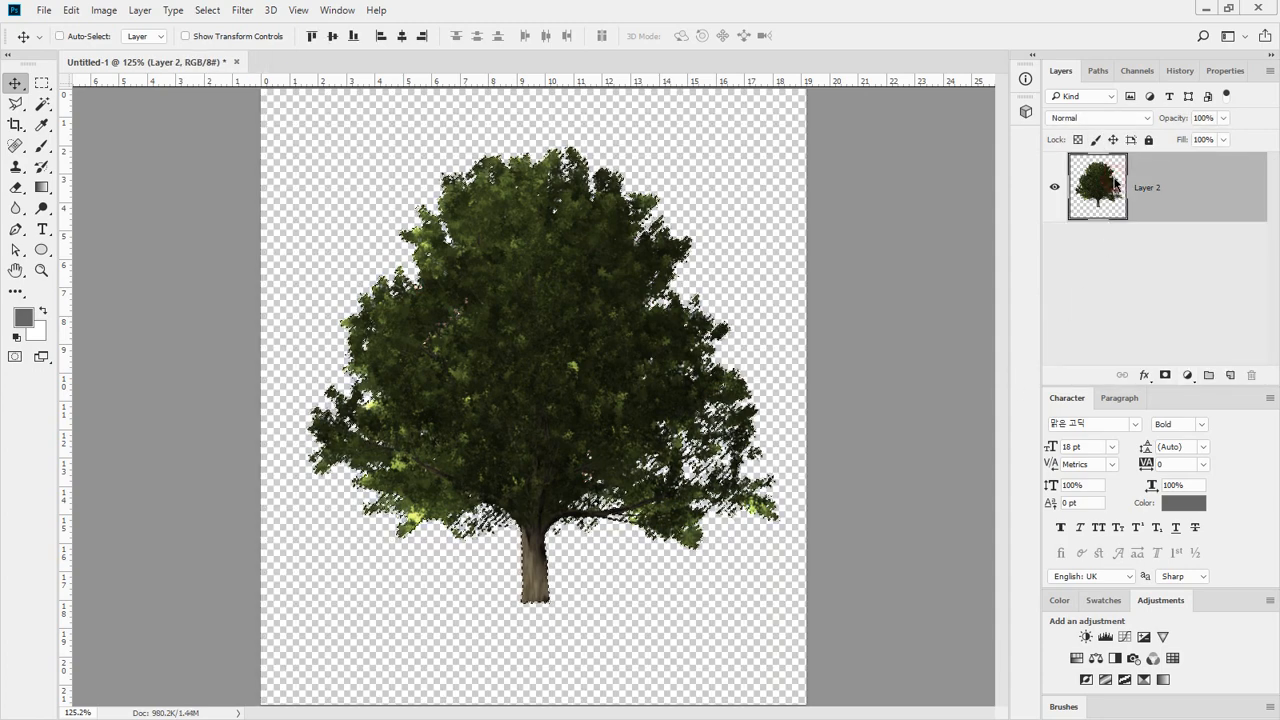
pyautogui.click(104, 10)
pyautogui.click(115, 172)
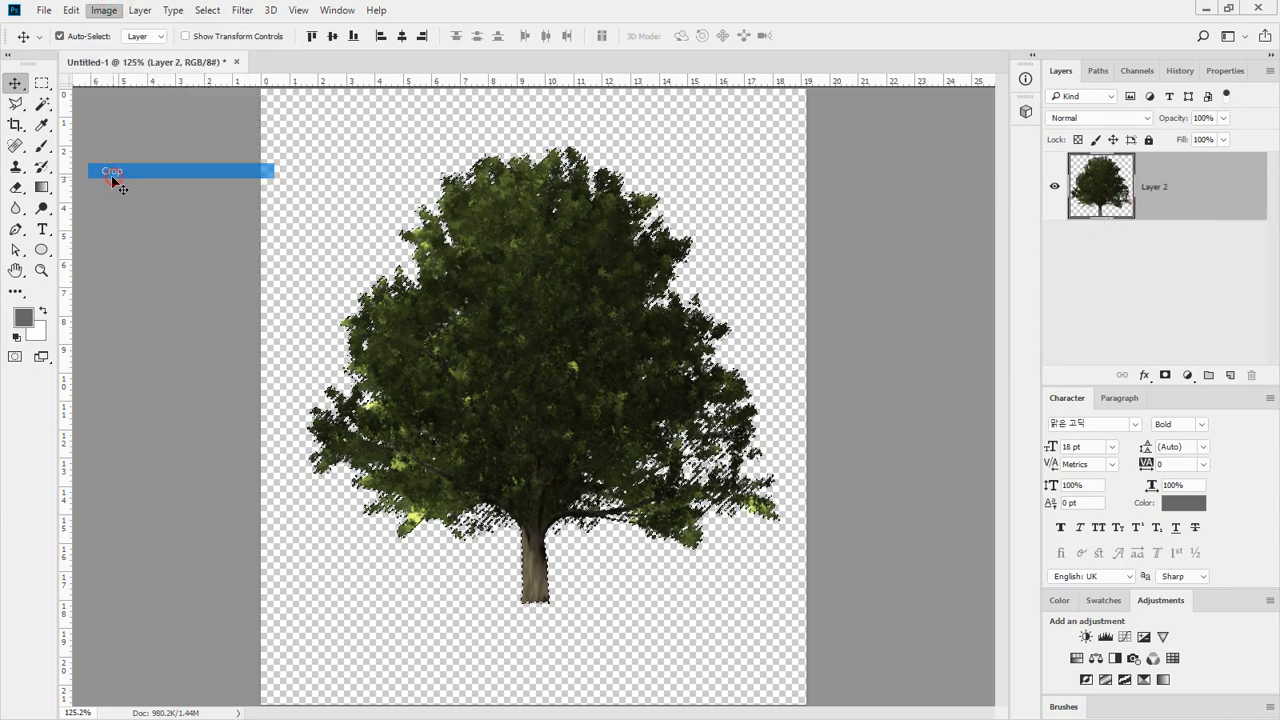
# Step: Duplicate the cropped tree image into a separate document
pyautogui.click(104, 11)
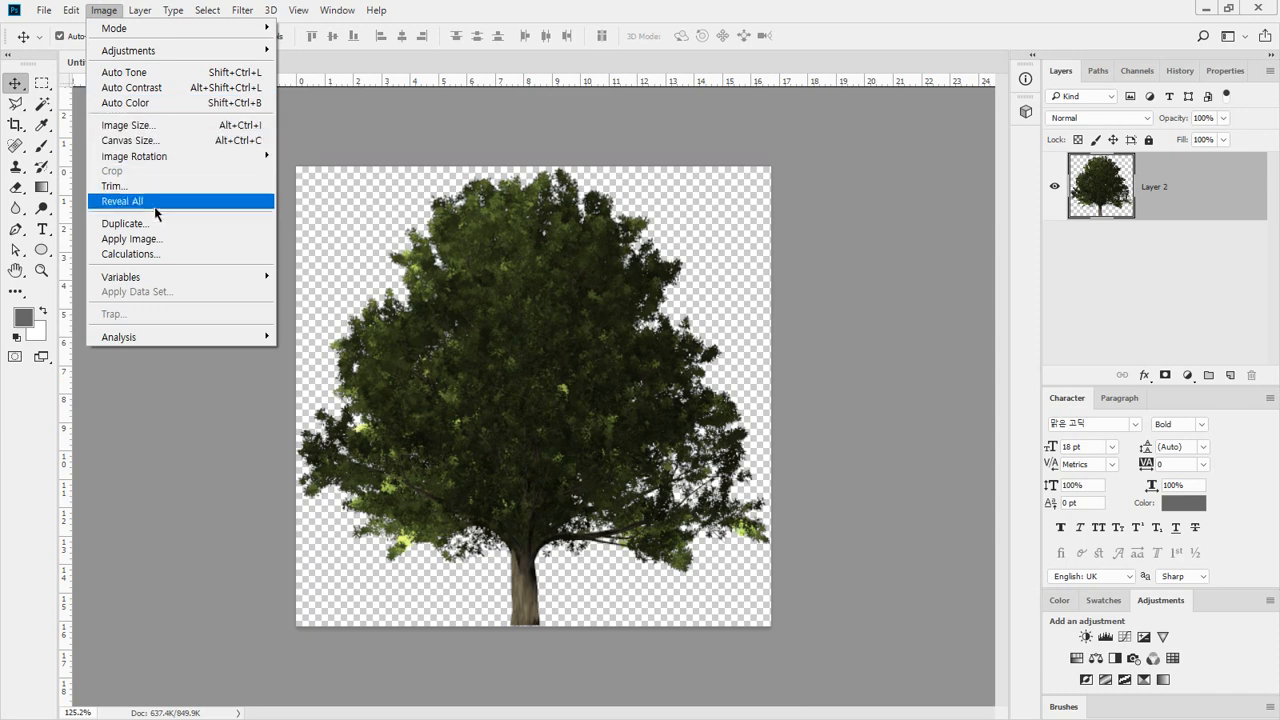
pyautogui.click(125, 223)
pyautogui.click(886, 285)
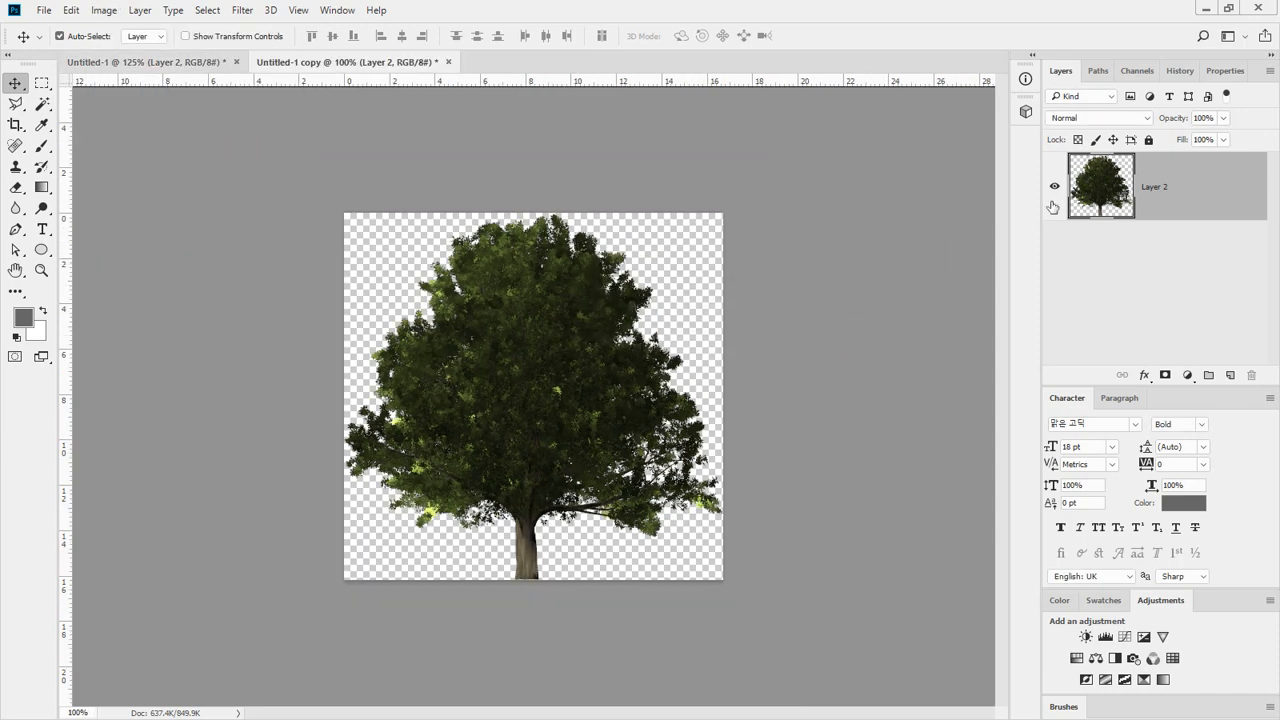
# Step: Add a layer filled with the white background color beneath the tree in the duplicate, and select the tree layer
pyautogui.click(1230, 375)
pyautogui.click(1167, 190)
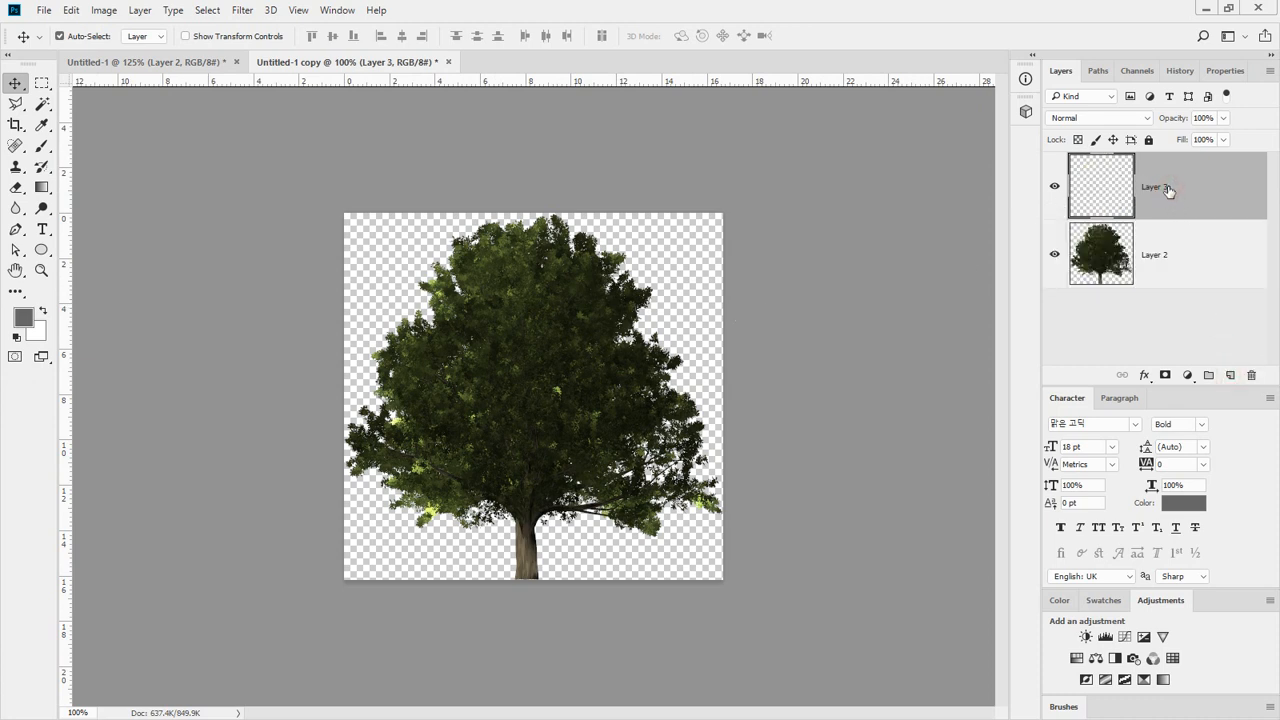
pyautogui.hotkey('ctrl', 'BackSpace')
pyautogui.moveTo(1167, 190); pyautogui.dragTo(1165, 290)
pyautogui.click(1110, 190)
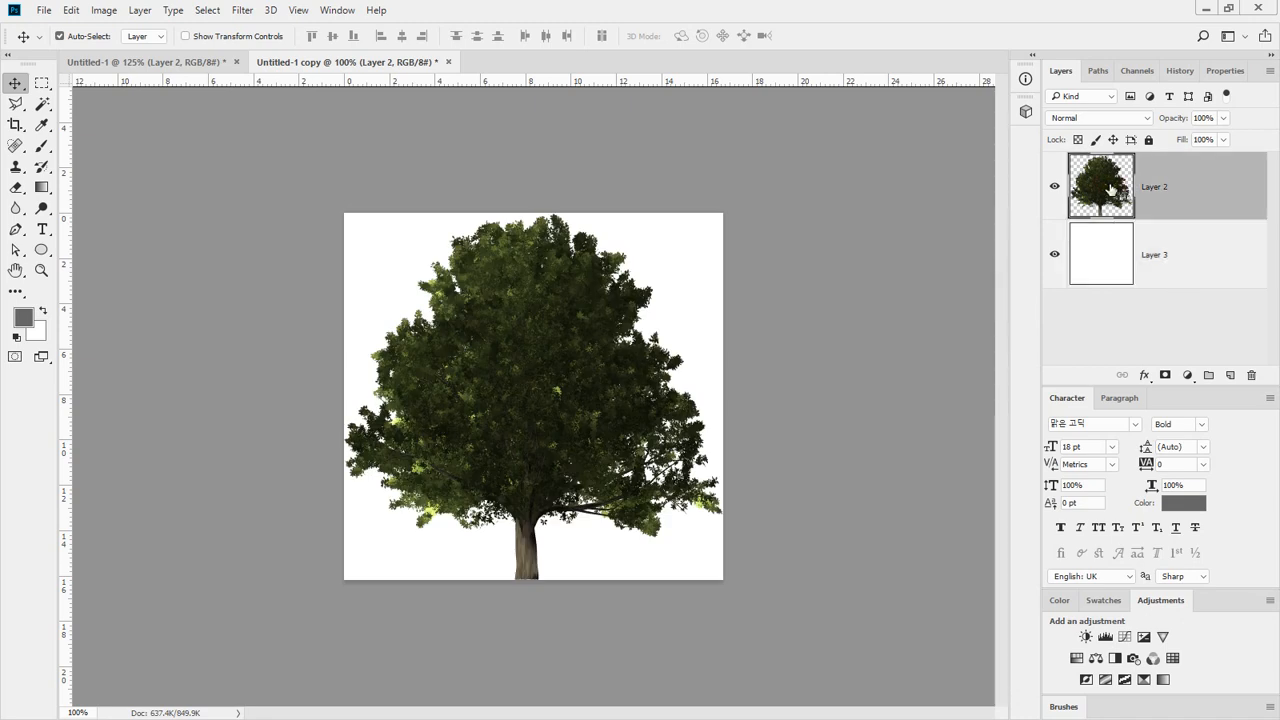
# Step: Darken the tree layer into a black silhouette with Levels by raising the input shadow level to 234
pyautogui.hotkey('ctrl', 'l')
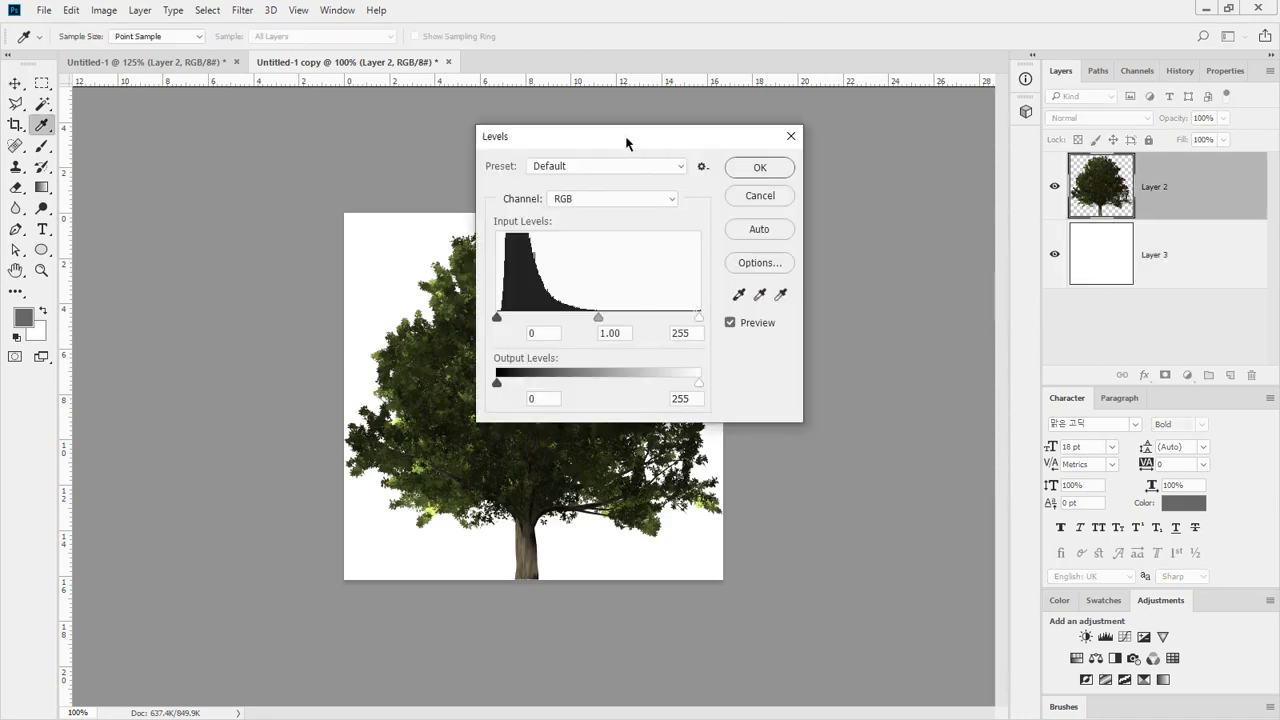
pyautogui.moveTo(627, 143); pyautogui.dragTo(777, 133)
pyautogui.moveTo(648, 307); pyautogui.dragTo(848, 306)
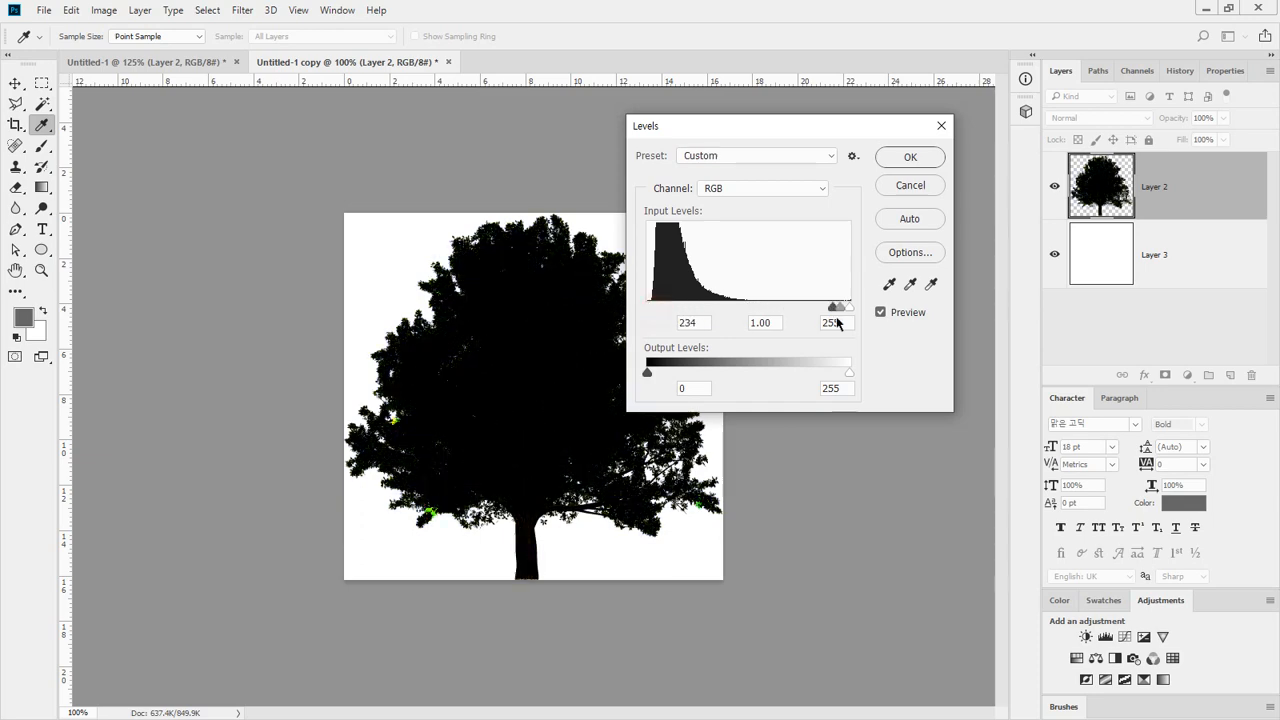
pyautogui.click(905, 158)
# Step: Remove the remaining color from the tree silhouette with Hue/Saturation at a saturation of -100
pyautogui.hotkey('ctrl', 'u')
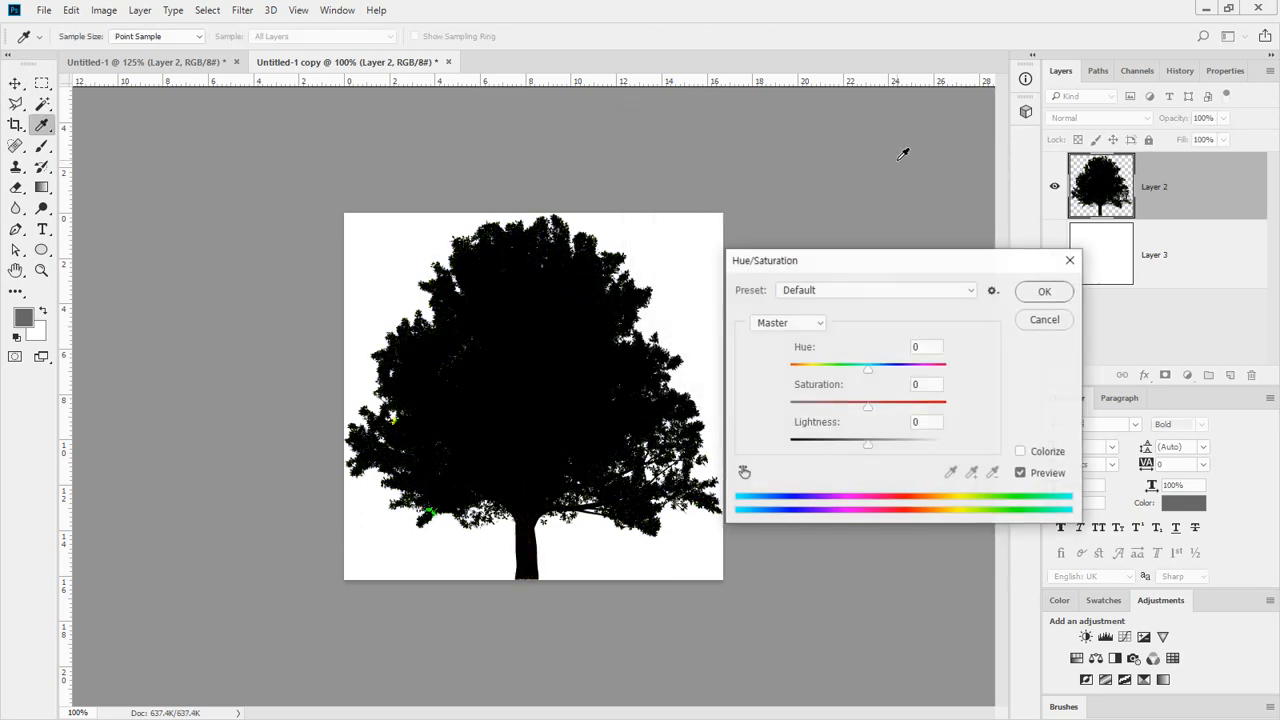
pyautogui.moveTo(818, 402); pyautogui.dragTo(762, 408)
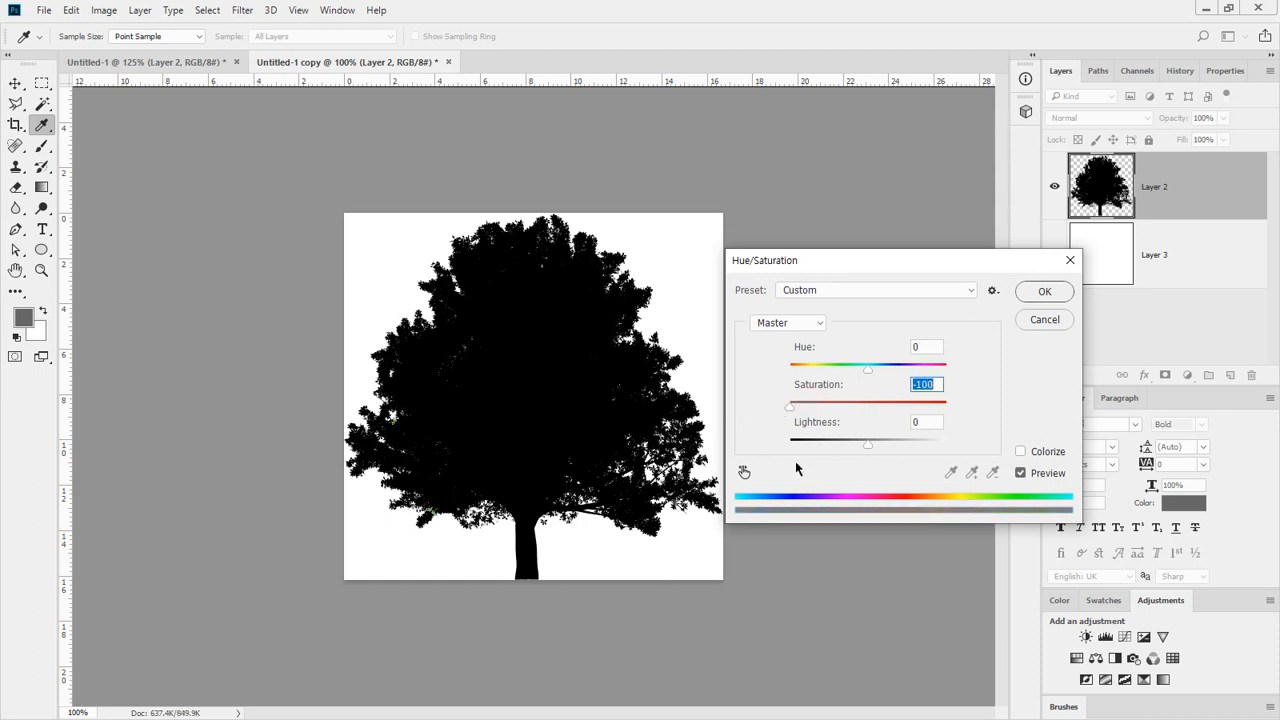
pyautogui.click(1040, 292)
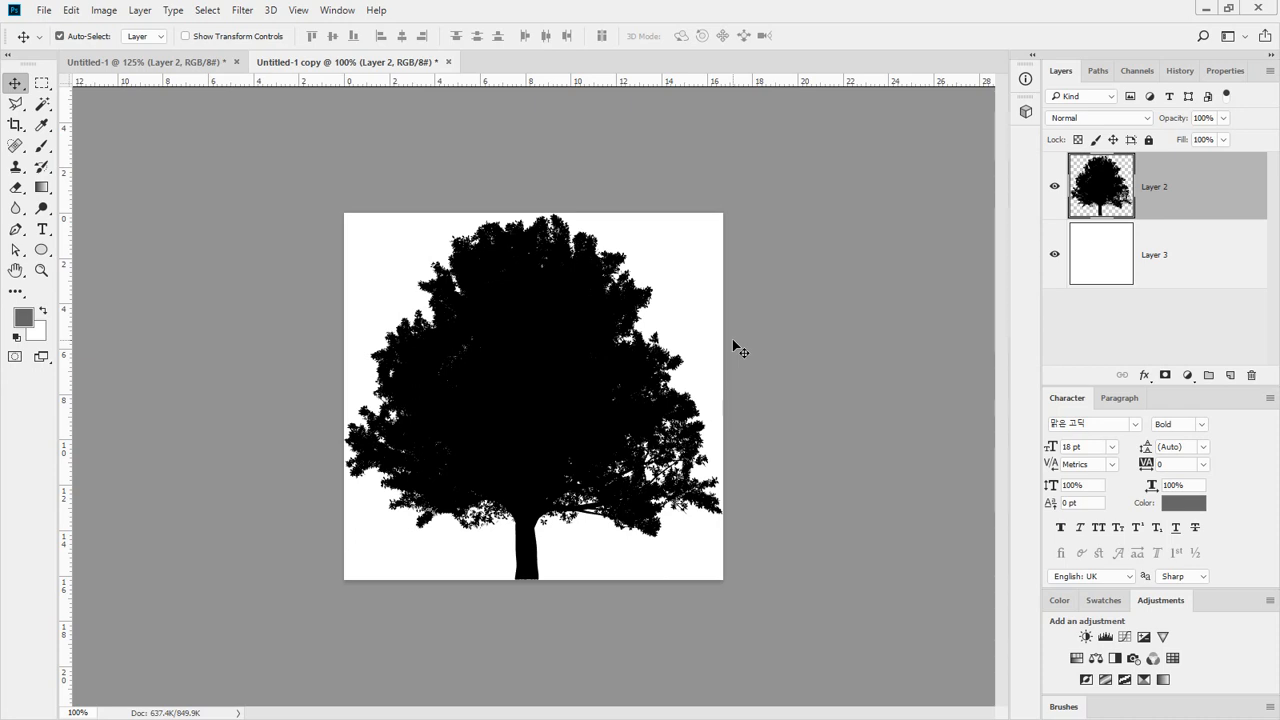
# Step: Reset to the default colors, fill the layer beneath the tree with black, and invert the tree layer to white
pyautogui.press('d')
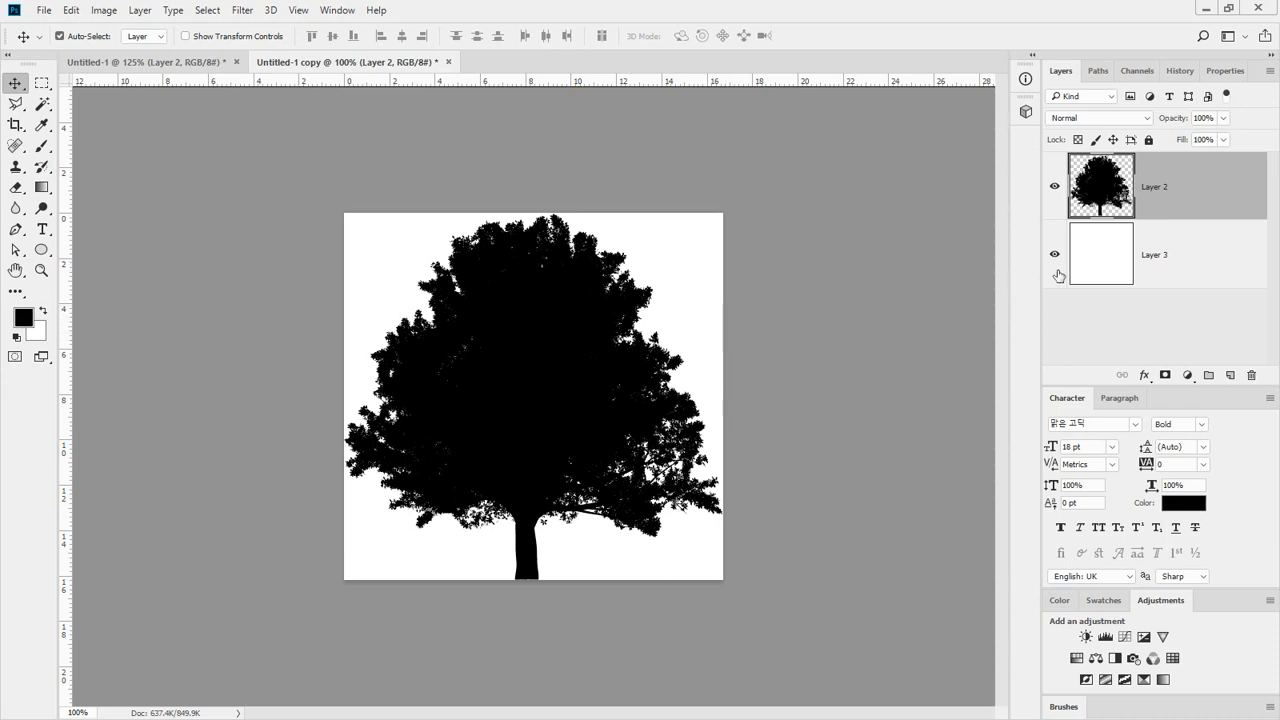
pyautogui.click(1141, 262)
pyautogui.hotkey('alt', 'BackSpace')
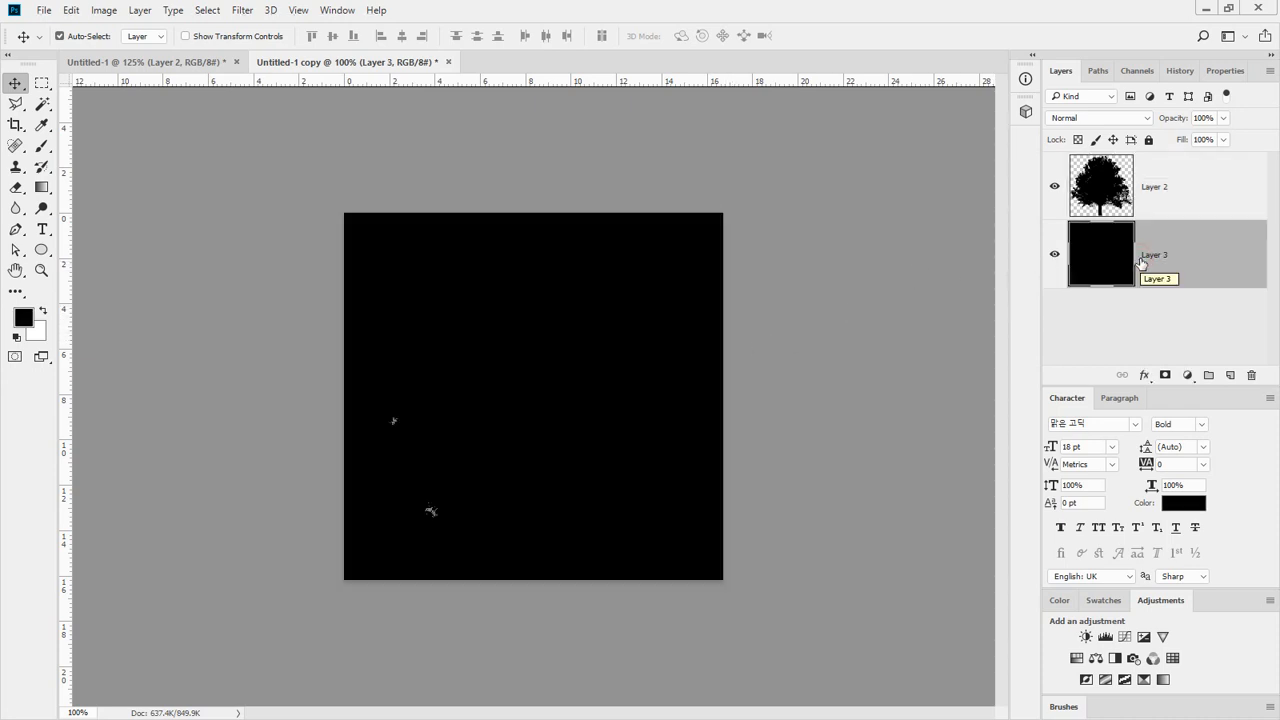
pyautogui.click(1155, 191)
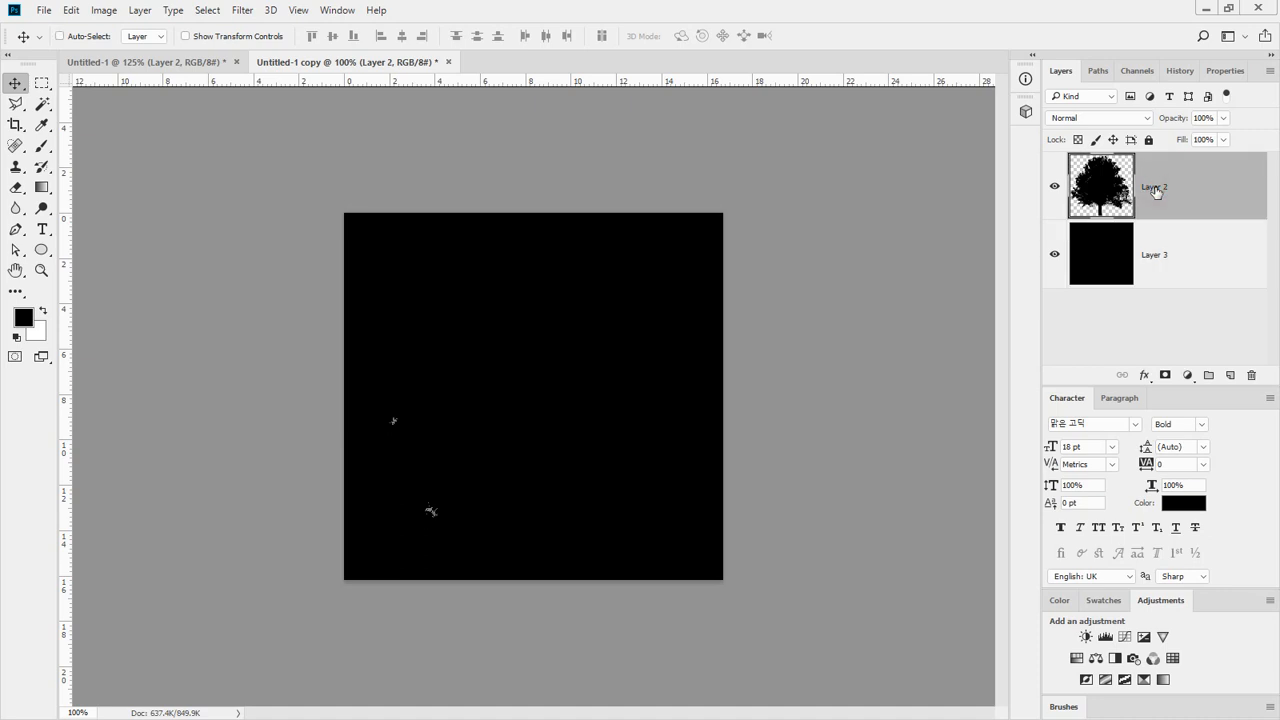
pyautogui.hotkey('ctrl', 'i')
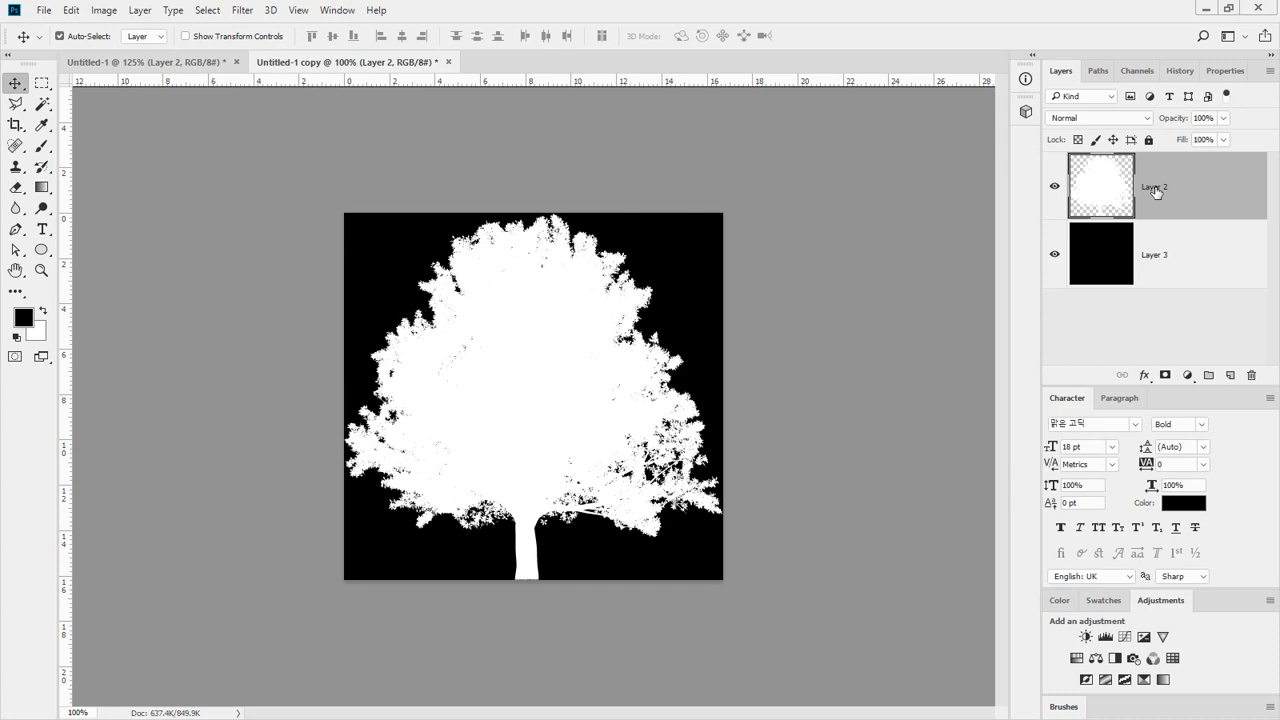
# Step: Hide the black background layer and invert the tree layer repeatedly between black and white
pyautogui.click(1054, 254)
pyautogui.hotkey('ctrl', 'i')
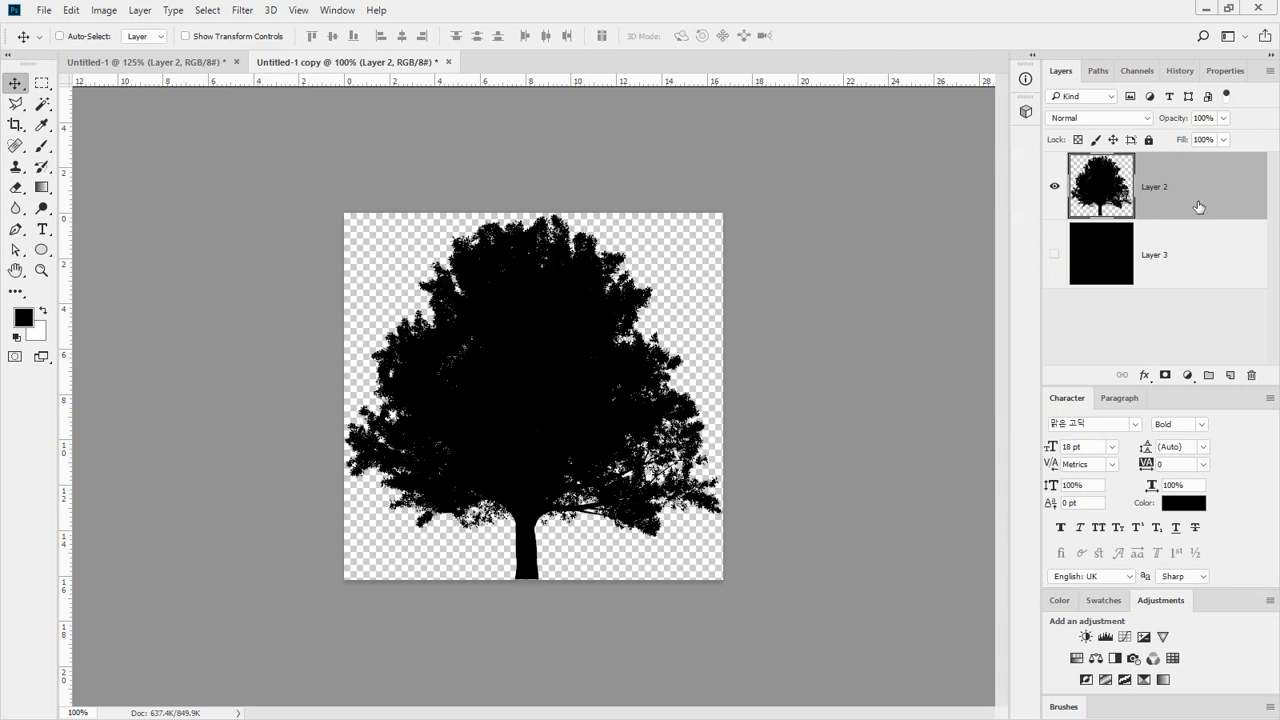
pyautogui.hotkey('ctrl', 'i')
pyautogui.hotkey('ctrl', 'i')
pyautogui.hotkey('ctrl', 'i')
pyautogui.press('ctrl')
# Step: Show only the background layer and fill it alternately with the white background and black foreground colors
pyautogui.keyDown('ctrl'); pyautogui.click(1056, 188); pyautogui.keyUp('ctrl')
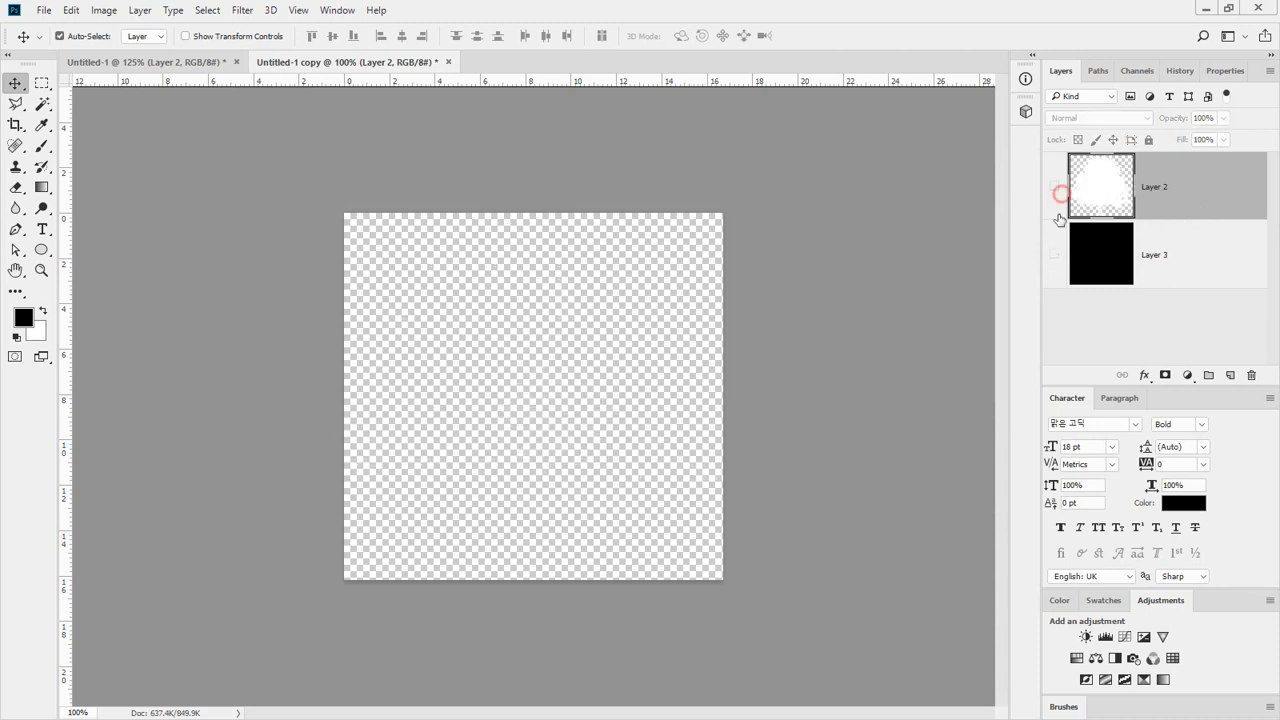
pyautogui.keyDown('ctrl'); pyautogui.click(1054, 252); pyautogui.keyUp('ctrl')
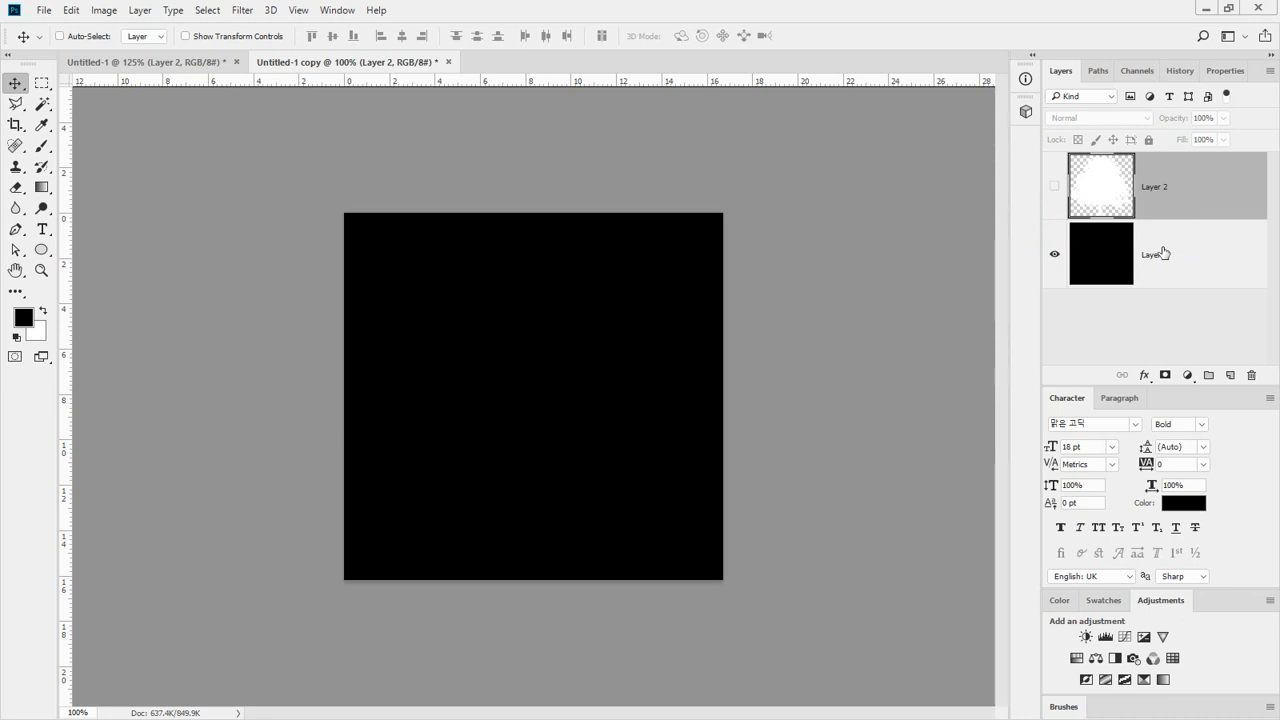
pyautogui.hotkey('alt', 'BackSpace')
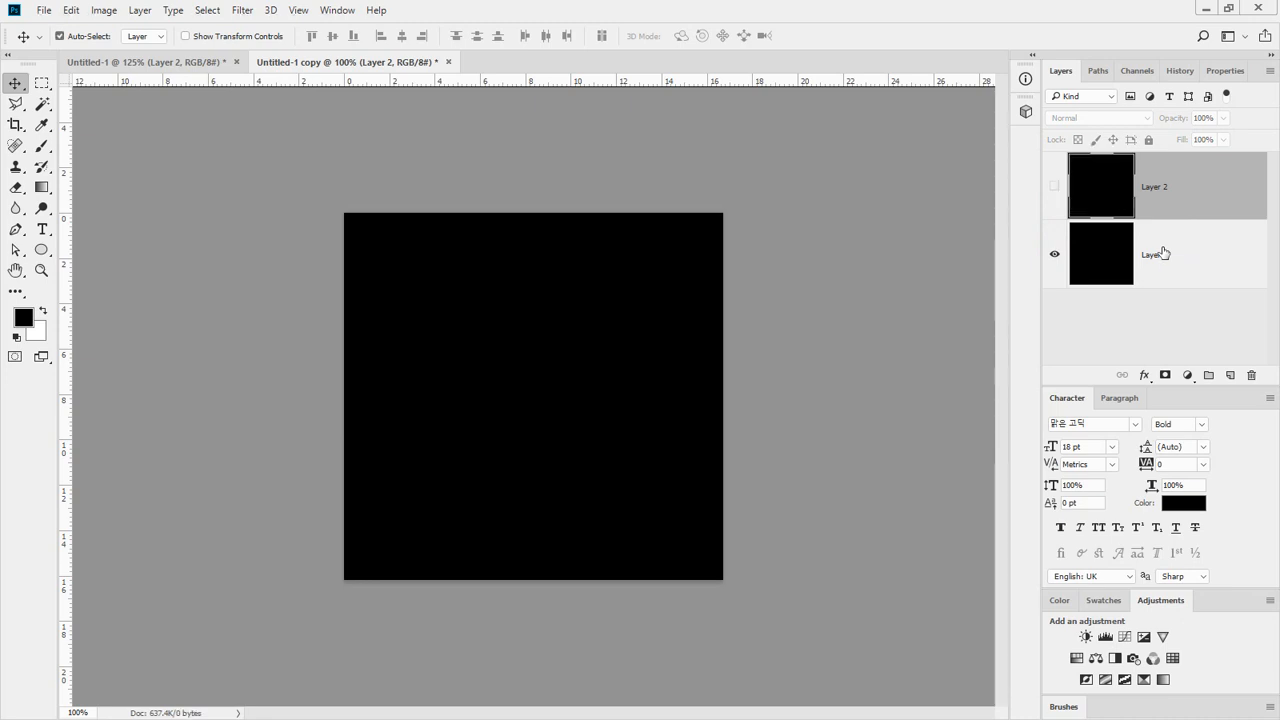
pyautogui.hotkey('ctrl', 'z')
pyautogui.click(1174, 262)
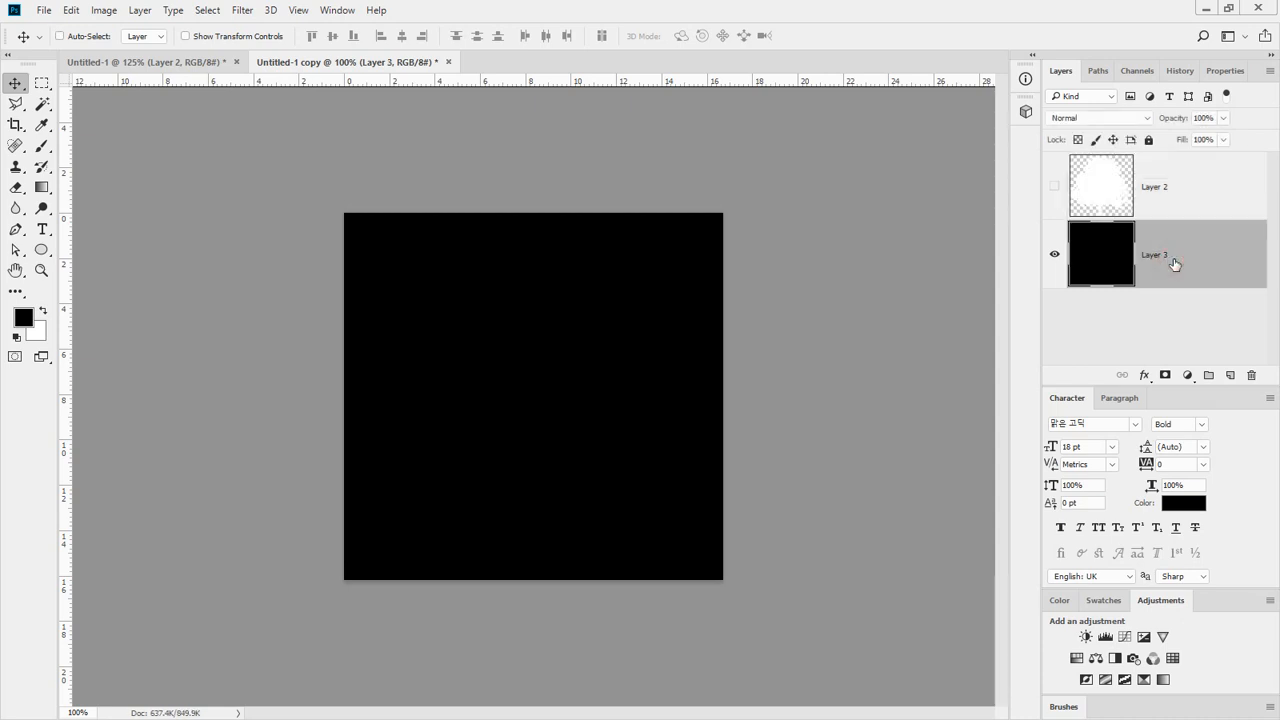
pyautogui.hotkey('ctrl', 'BackSpace')
pyautogui.hotkey('alt', 'BackSpace')
pyautogui.hotkey('ctrl', 'BackSpace')
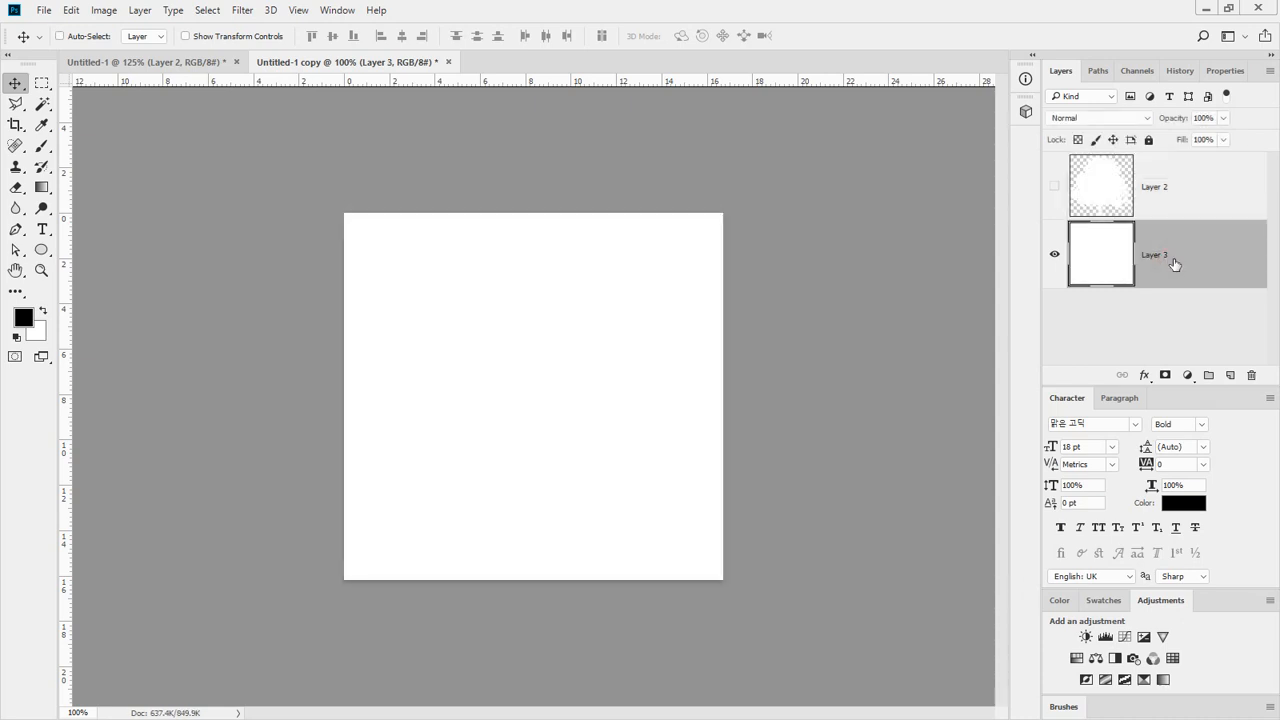
pyautogui.hotkey('alt', 'BackSpace')
pyautogui.hotkey('ctrl', 'BackSpace')
# Step: Show the tree layer again and fill the background layer with black
pyautogui.click(1054, 186)
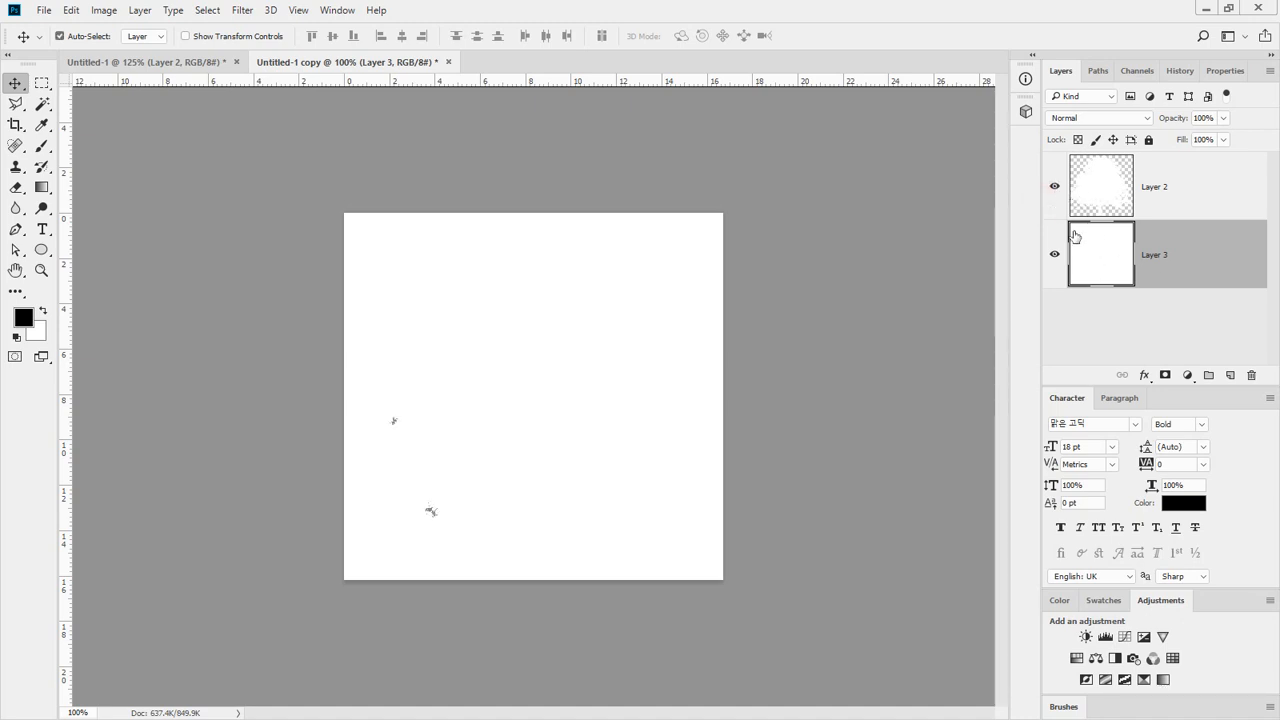
pyautogui.moveTo(1074, 236); pyautogui.dragTo(1106, 260)
pyautogui.hotkey('alt', 'BackSpace')
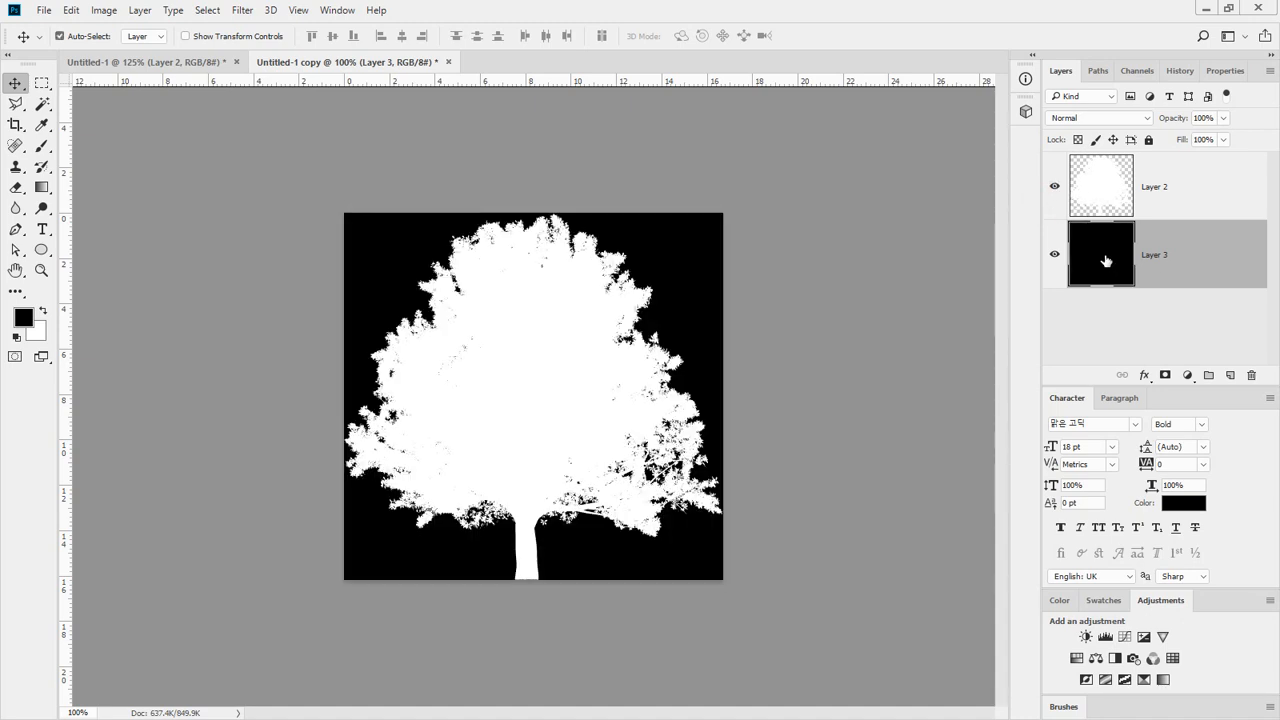
# Step: Switch to the kitchen perspective image 주방투시도.png and add a new empty layer above it
pyautogui.click(170, 63)
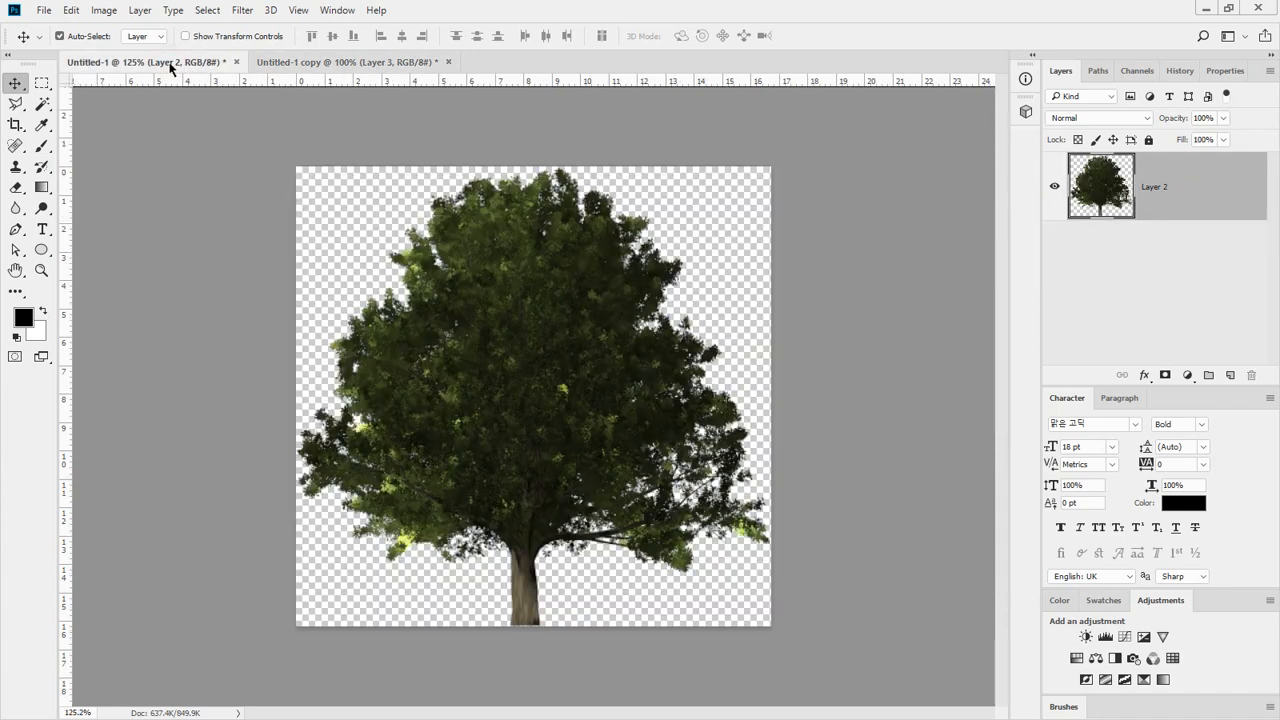
pyautogui.click(300, 62)
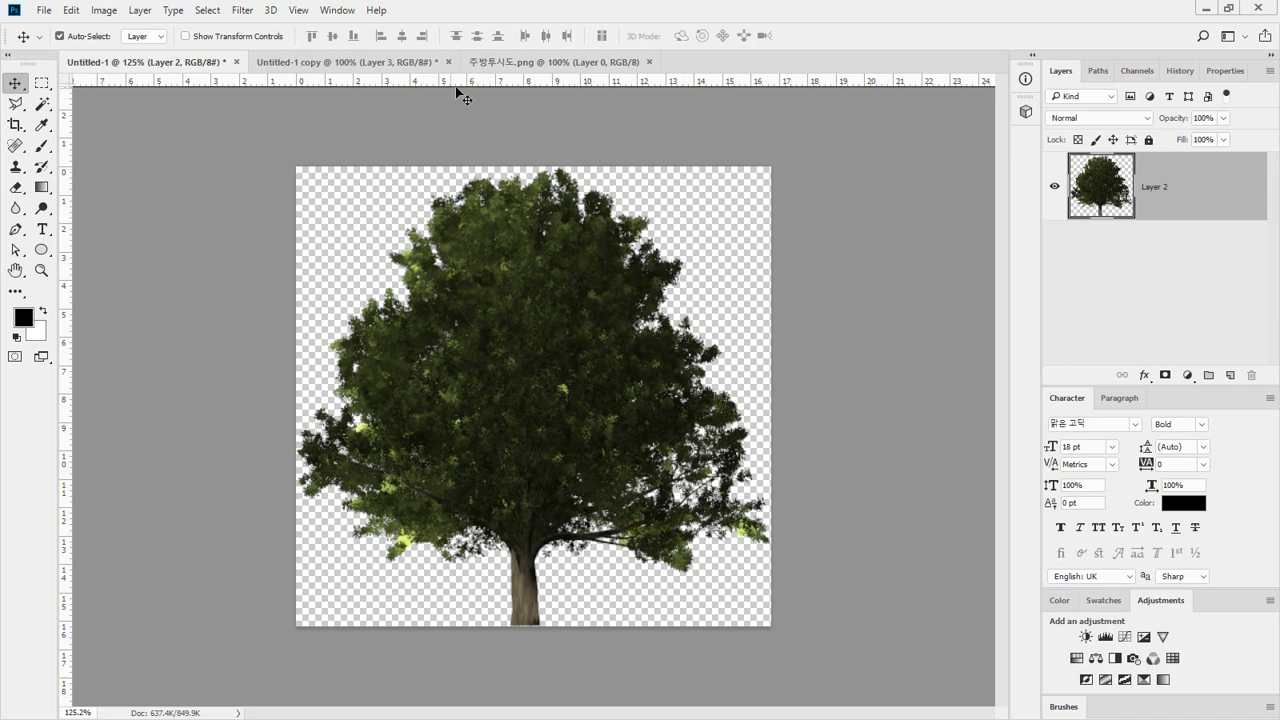
pyautogui.click(566, 64)
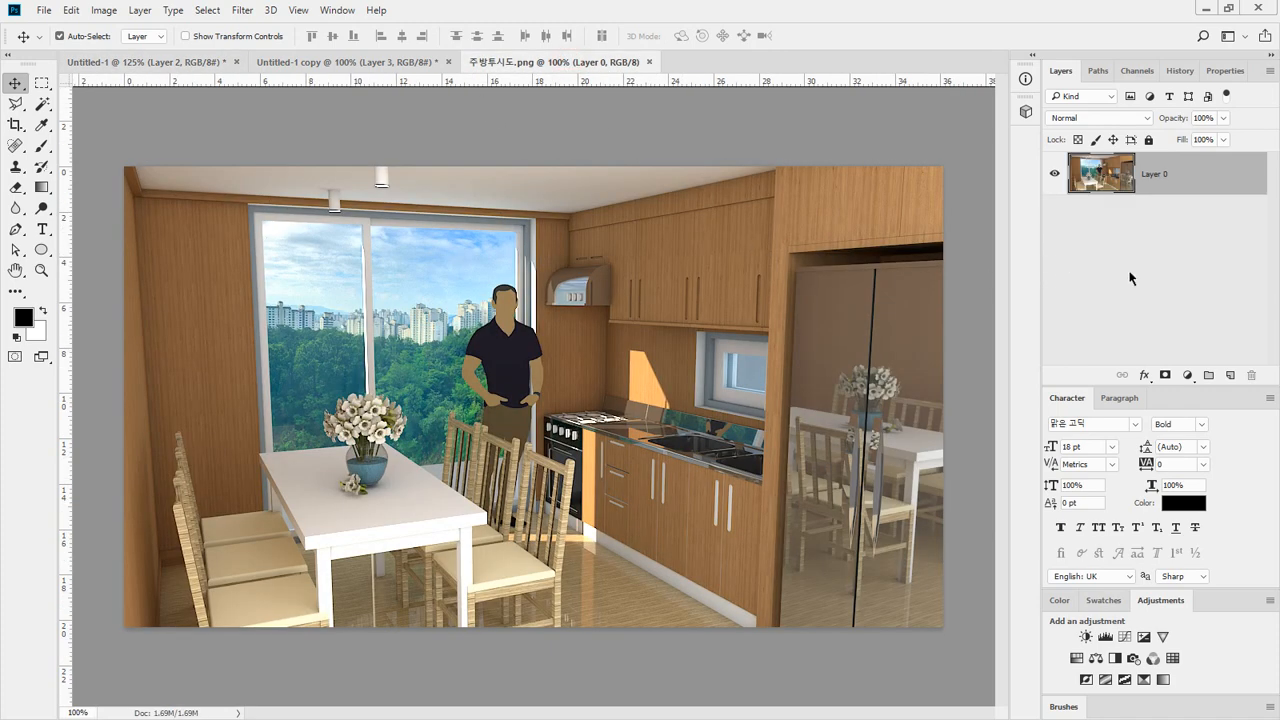
pyautogui.click(1231, 374)
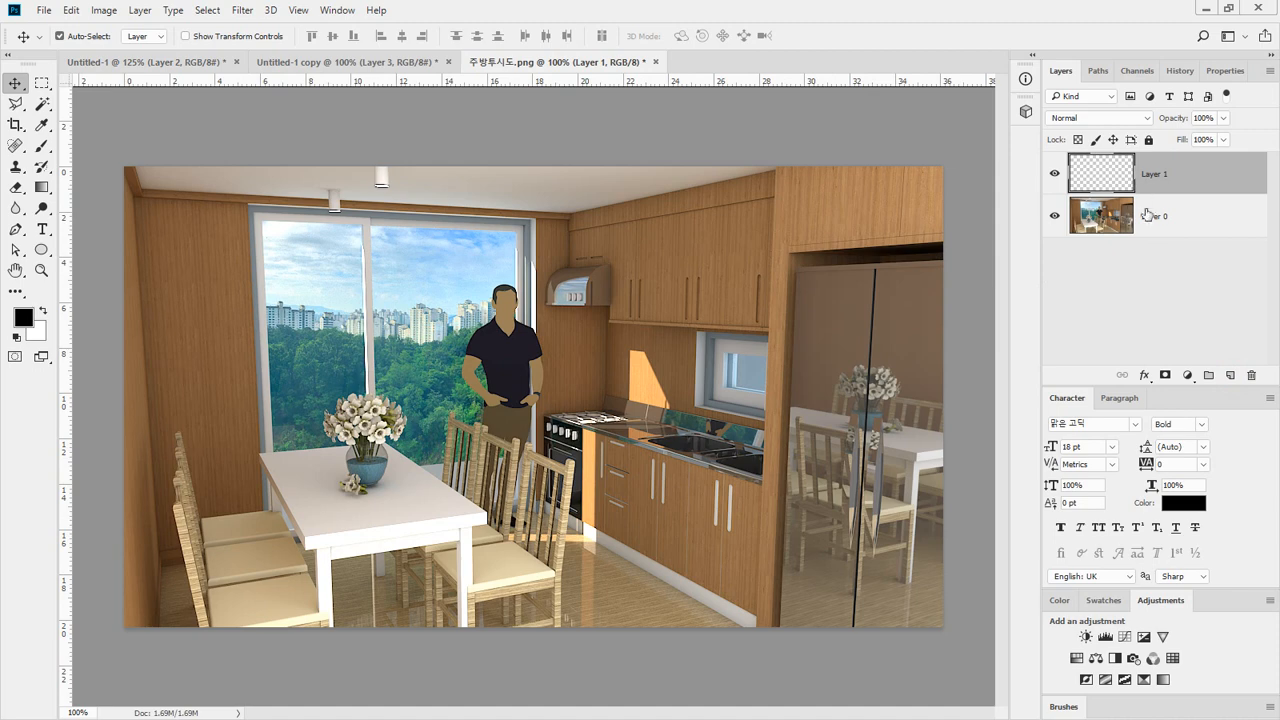
# Step: Outline a light cone from the ceiling lamp to the image's lower edge with the Polygonal Lasso, fill it white, and deselect
pyautogui.click(15, 104)
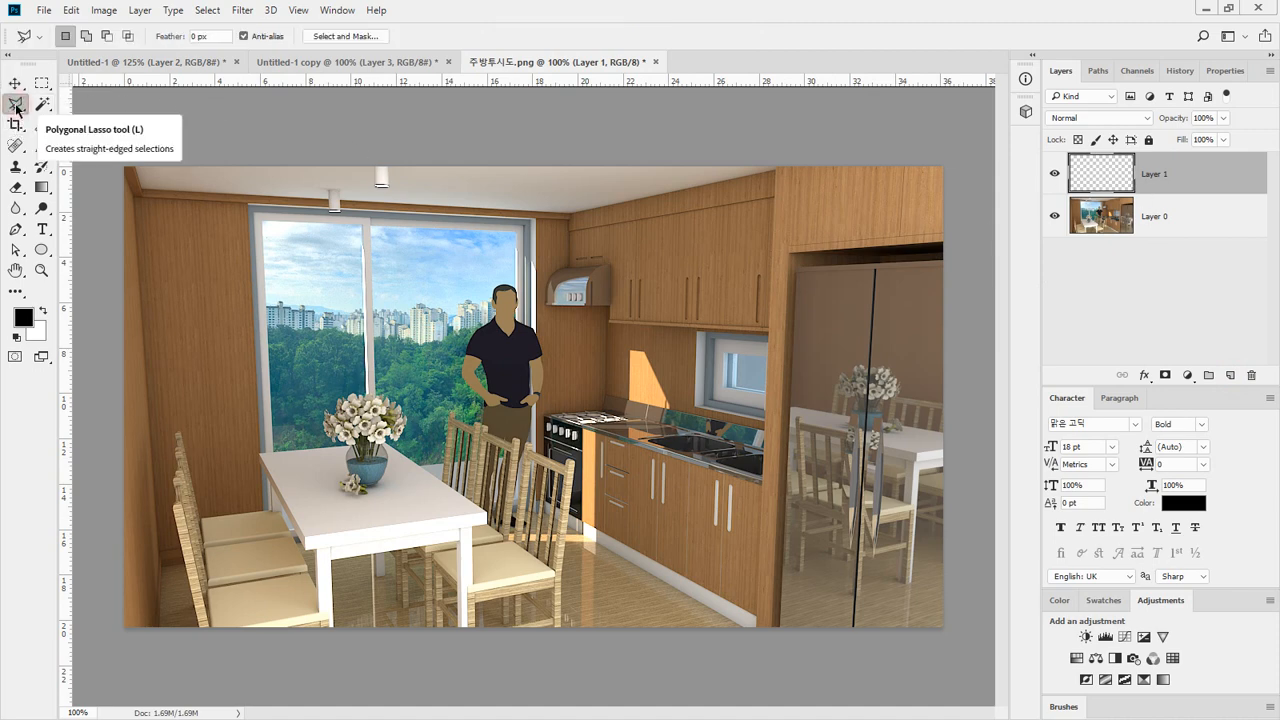
pyautogui.rightClick(18, 106)
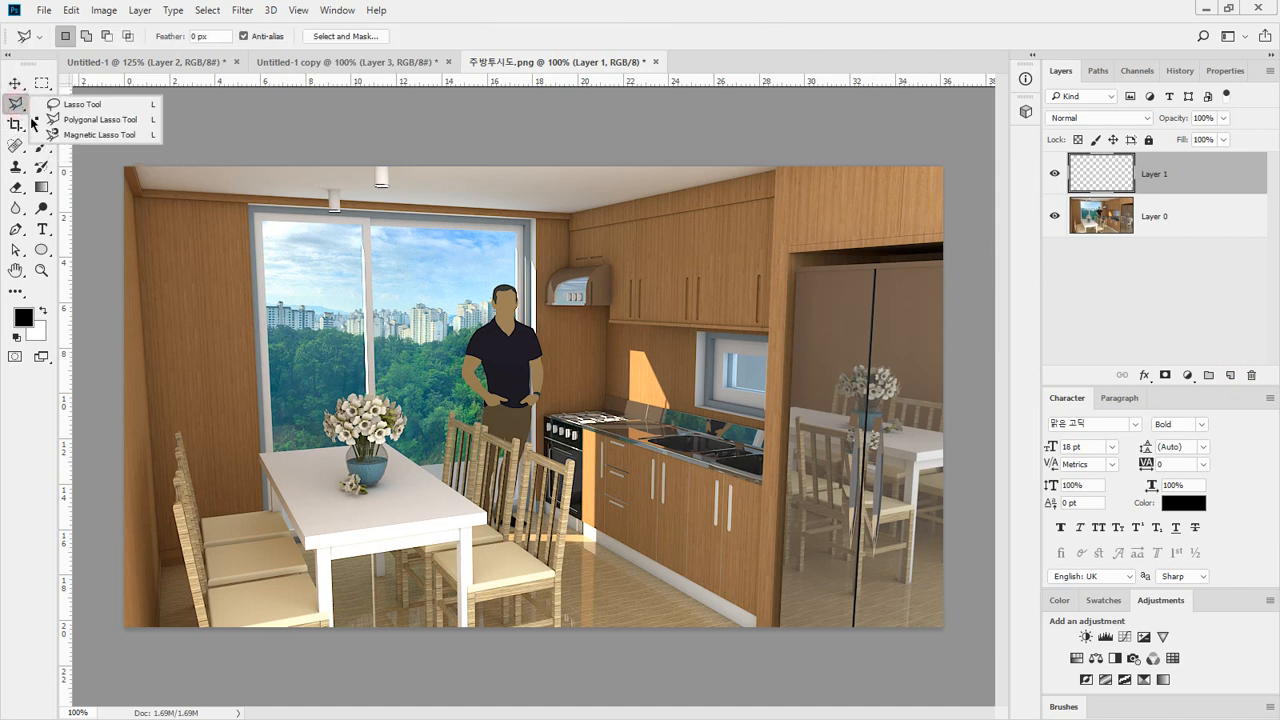
pyautogui.click(97, 119)
pyautogui.click(376, 186)
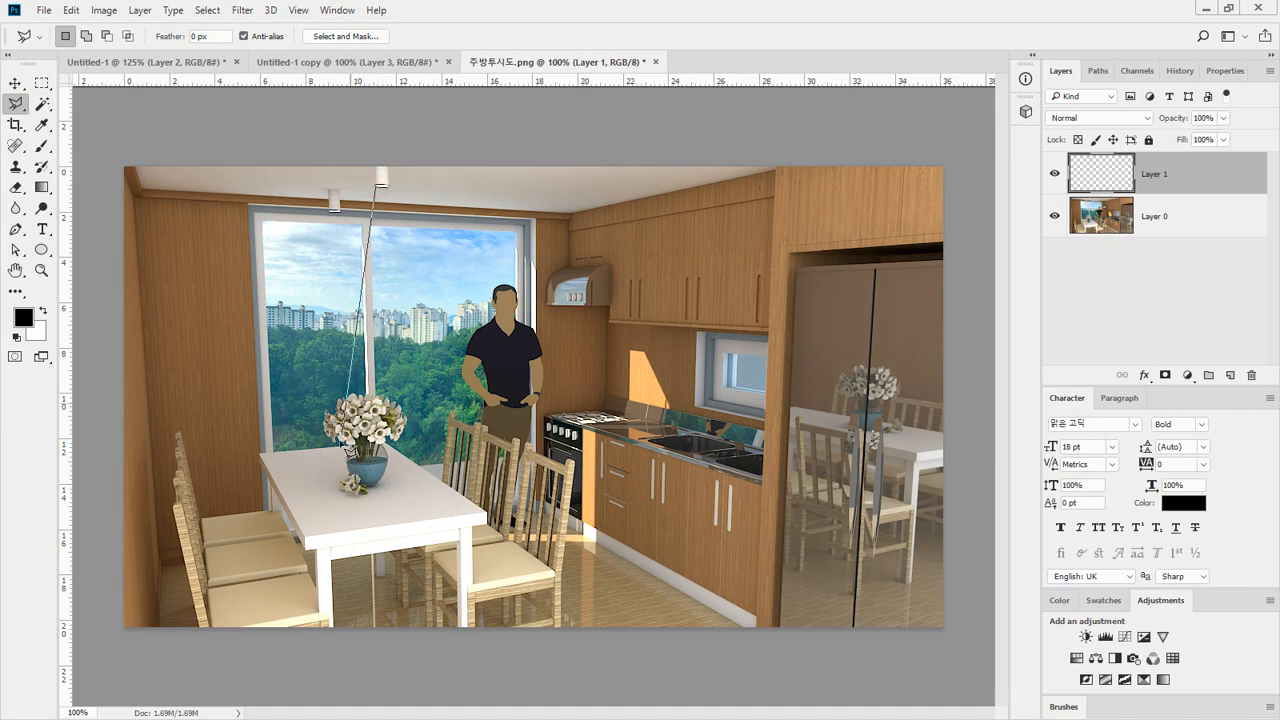
pyautogui.moveTo(360, 524)
pyautogui.mouseDown()
pyautogui.moveTo(339, 578)
pyautogui.moveTo(354, 638)
pyautogui.moveTo(496, 683)
pyautogui.moveTo(468, 636)
pyautogui.moveTo(434, 284)
pyautogui.moveTo(384, 188)
pyautogui.mouseUp()
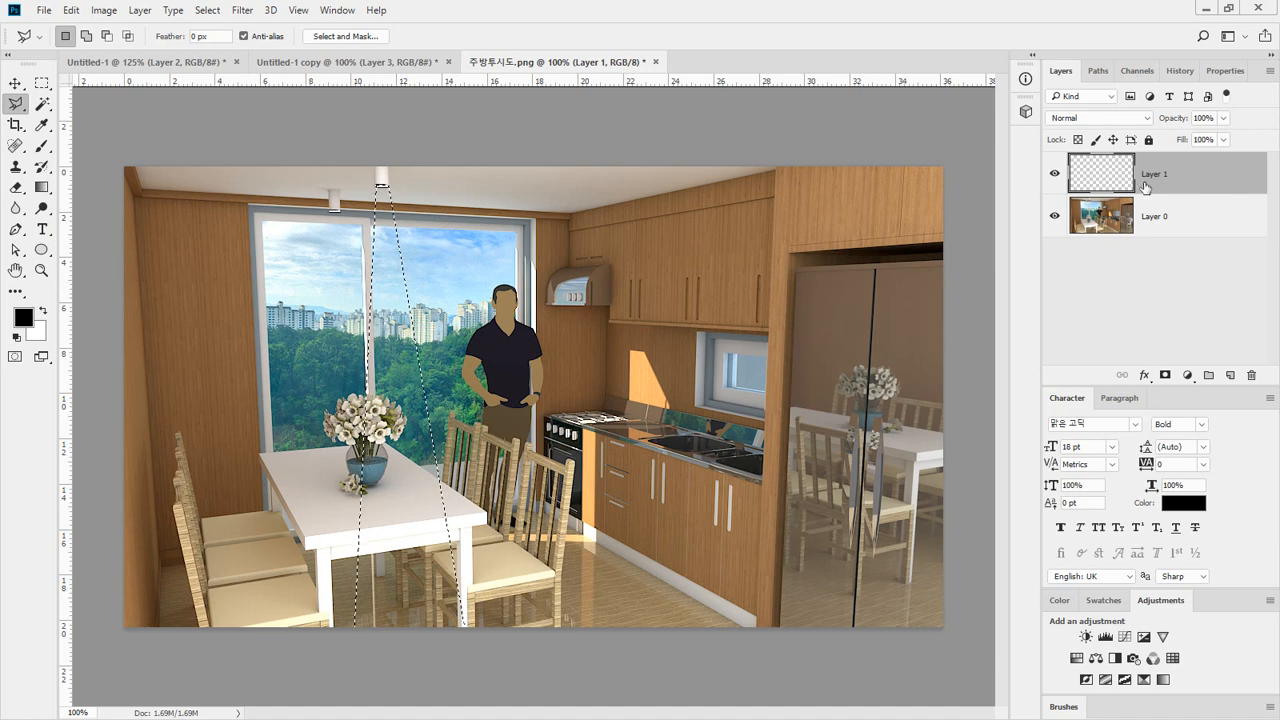
pyautogui.hotkey('ctrl', 'BackSpace')
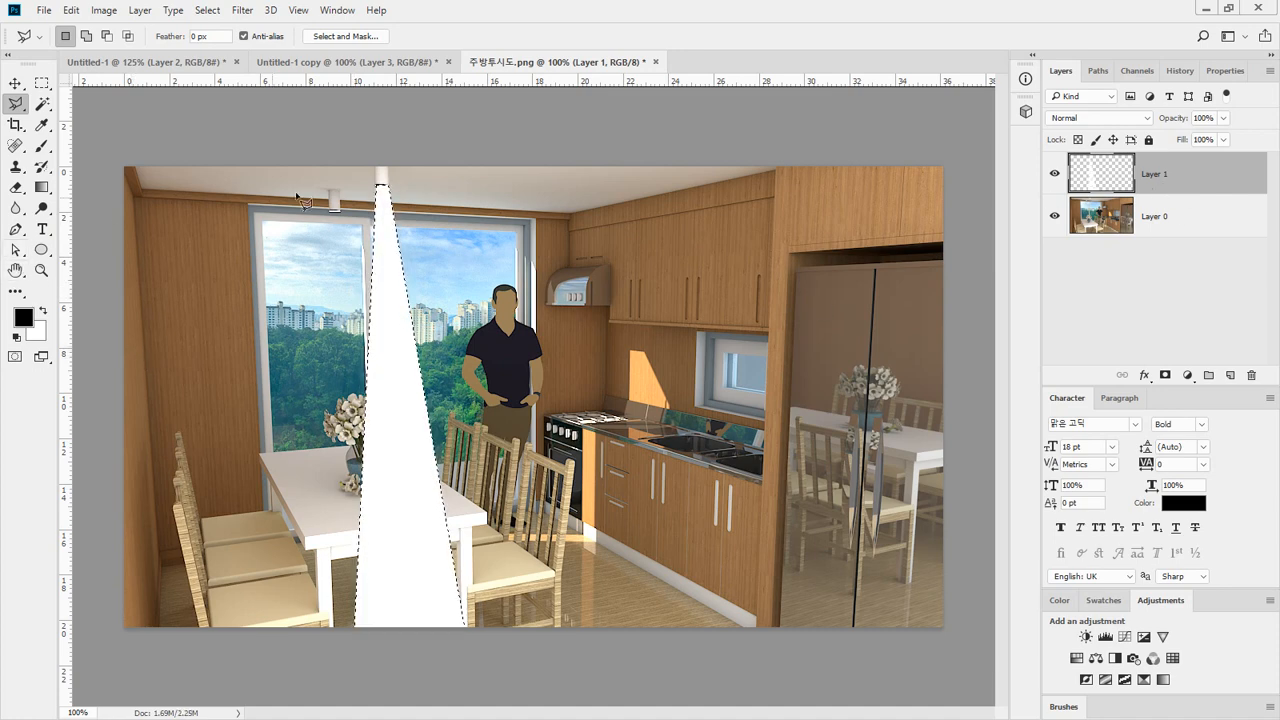
pyautogui.hotkey('ctrl', 'd')
# Step: Widen the white light cone along its left edge with another polygonal selection filled white, and deselect
pyautogui.click(378, 185)
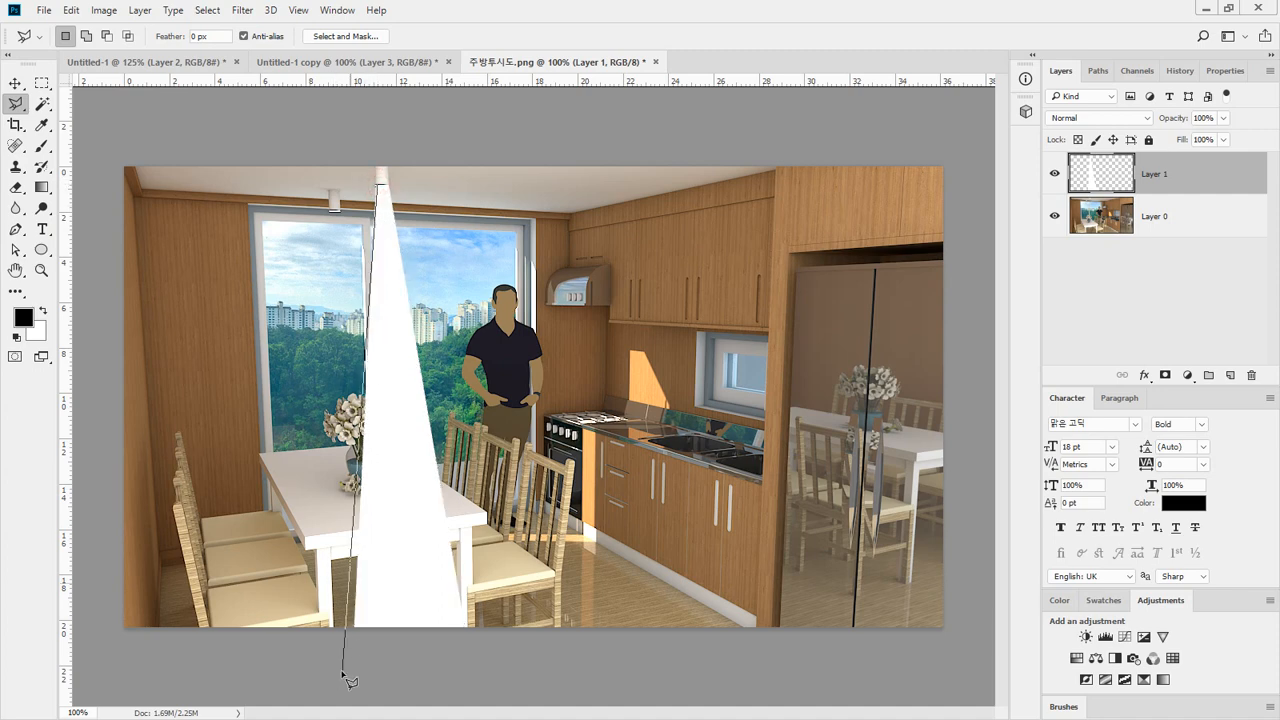
pyautogui.click(337, 661)
pyautogui.click(415, 660)
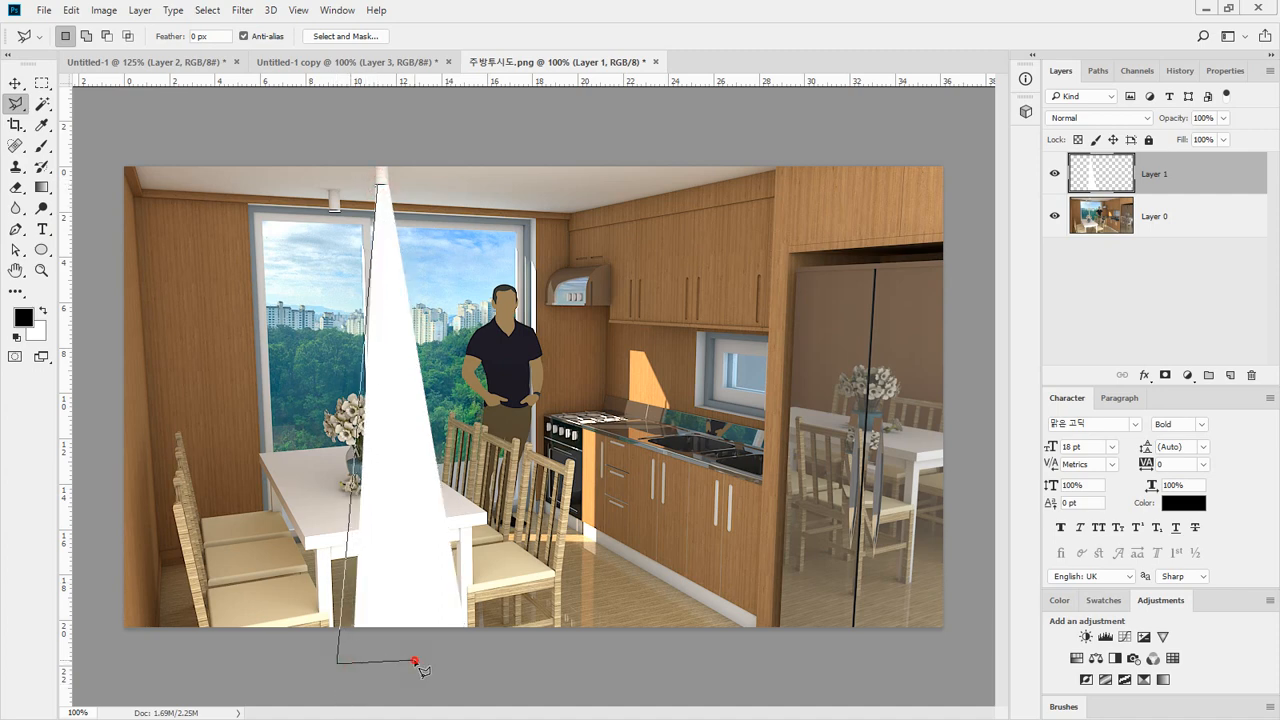
pyautogui.click(415, 660)
pyautogui.hotkey('ctrl', 'BackSpace')
pyautogui.hotkey('ctrl', 'd')
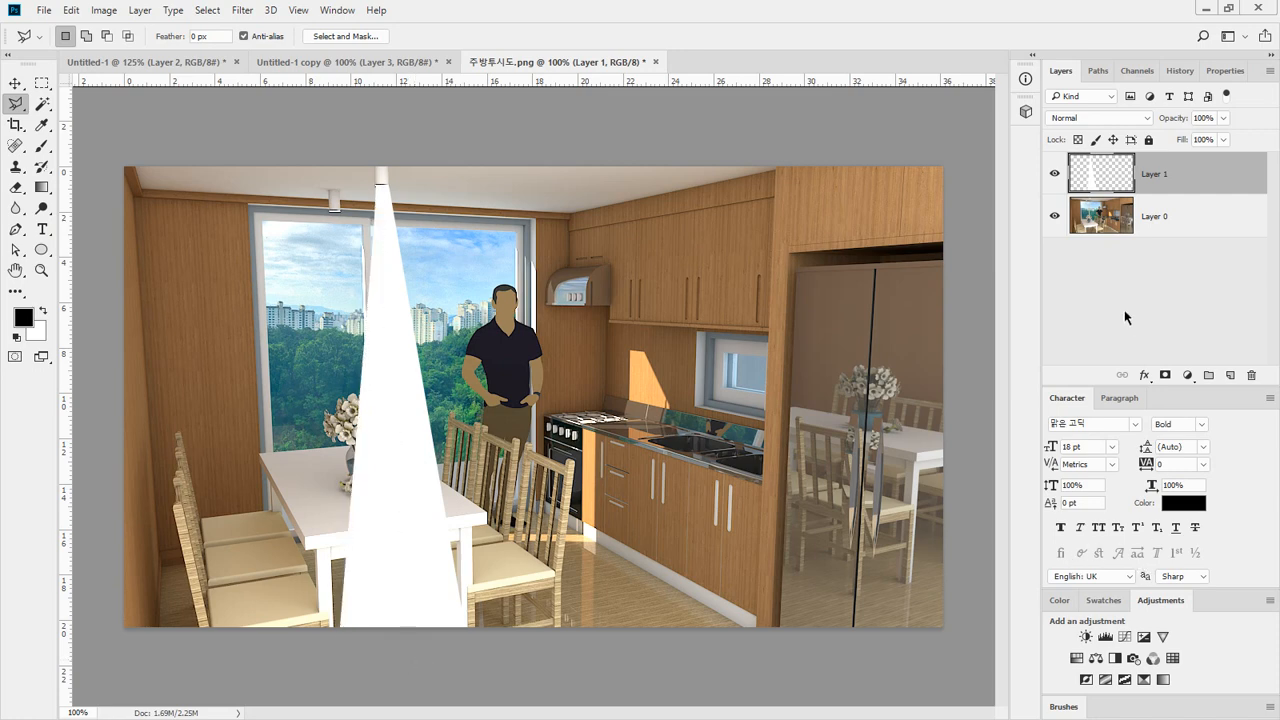
# Step: Lower the light cone layer's opacity to 23%
pyautogui.click(1222, 118)
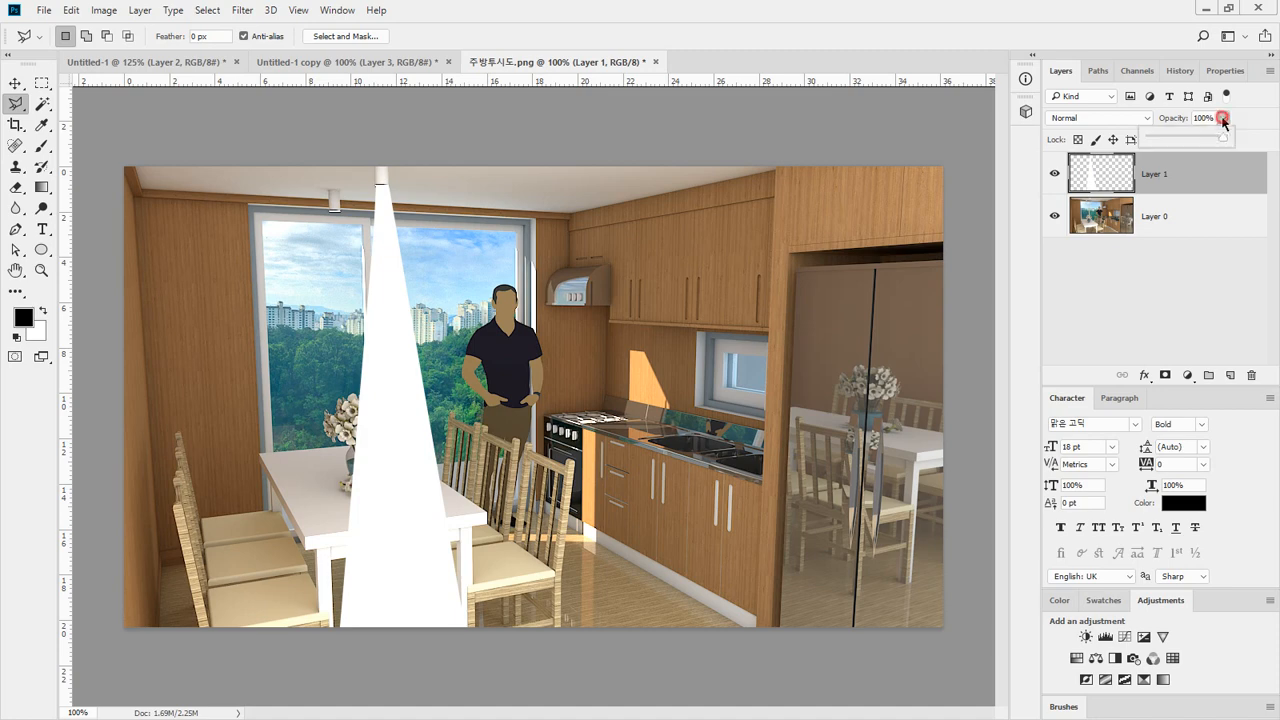
pyautogui.moveTo(1224, 136); pyautogui.dragTo(1167, 135)
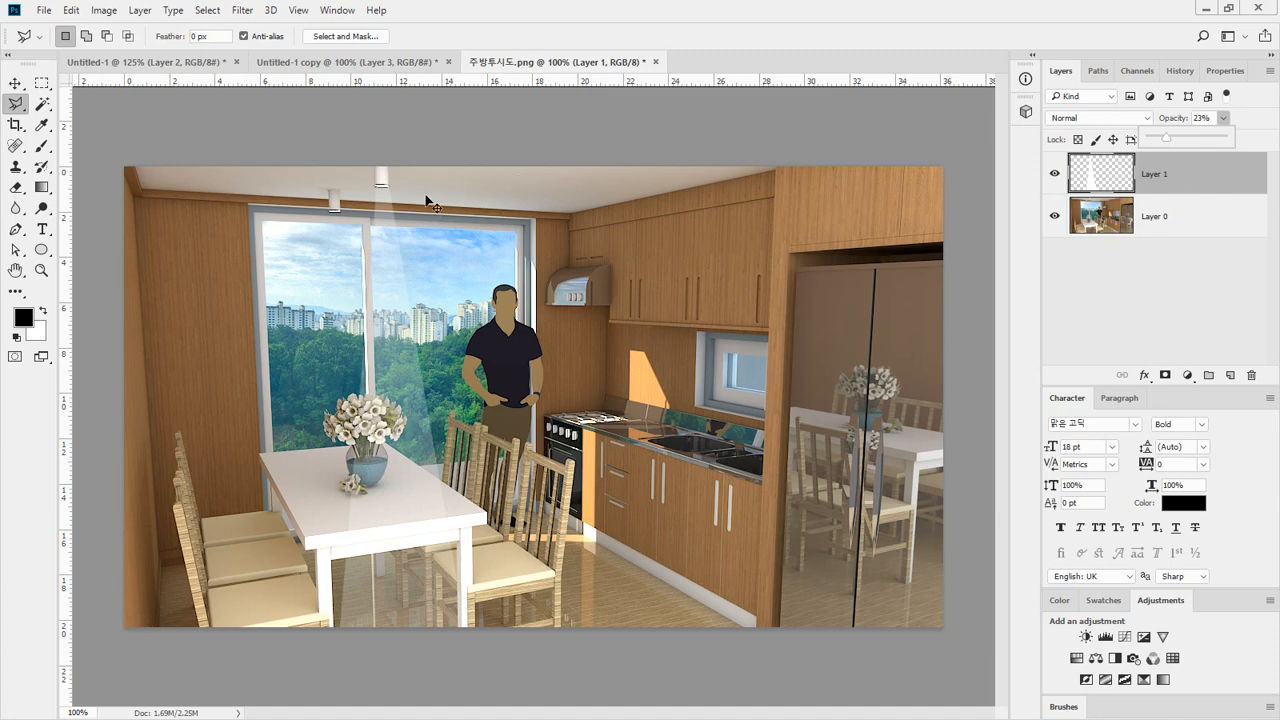
pyautogui.moveTo(408, 183)
pyautogui.mouseDown()
pyautogui.moveTo(443, 184)
pyautogui.moveTo(435, 352)
pyautogui.moveTo(426, 338)
pyautogui.moveTo(462, 350)
pyautogui.mouseUp()
# Step: Add a layer mask to the light cone layer and fade it downward with a white-to-black gradient from lamp to tabletop
pyautogui.click(1175, 178)
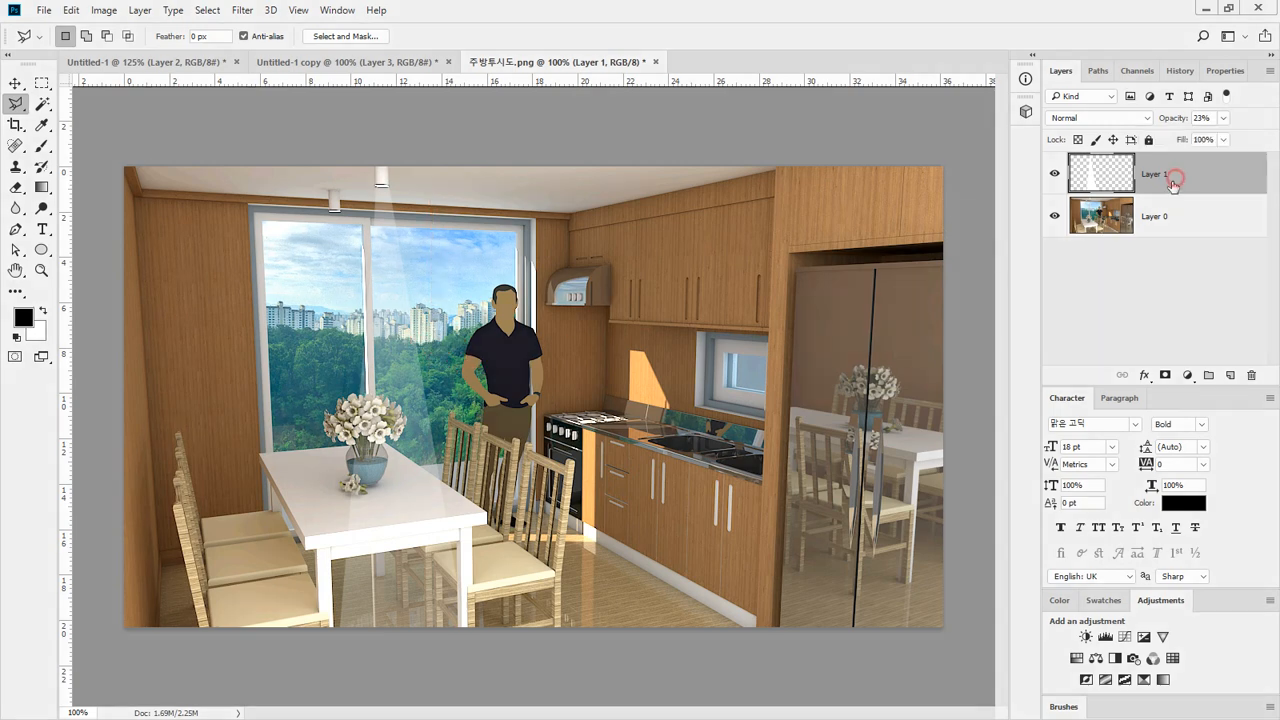
pyautogui.click(1164, 375)
pyautogui.click(42, 187)
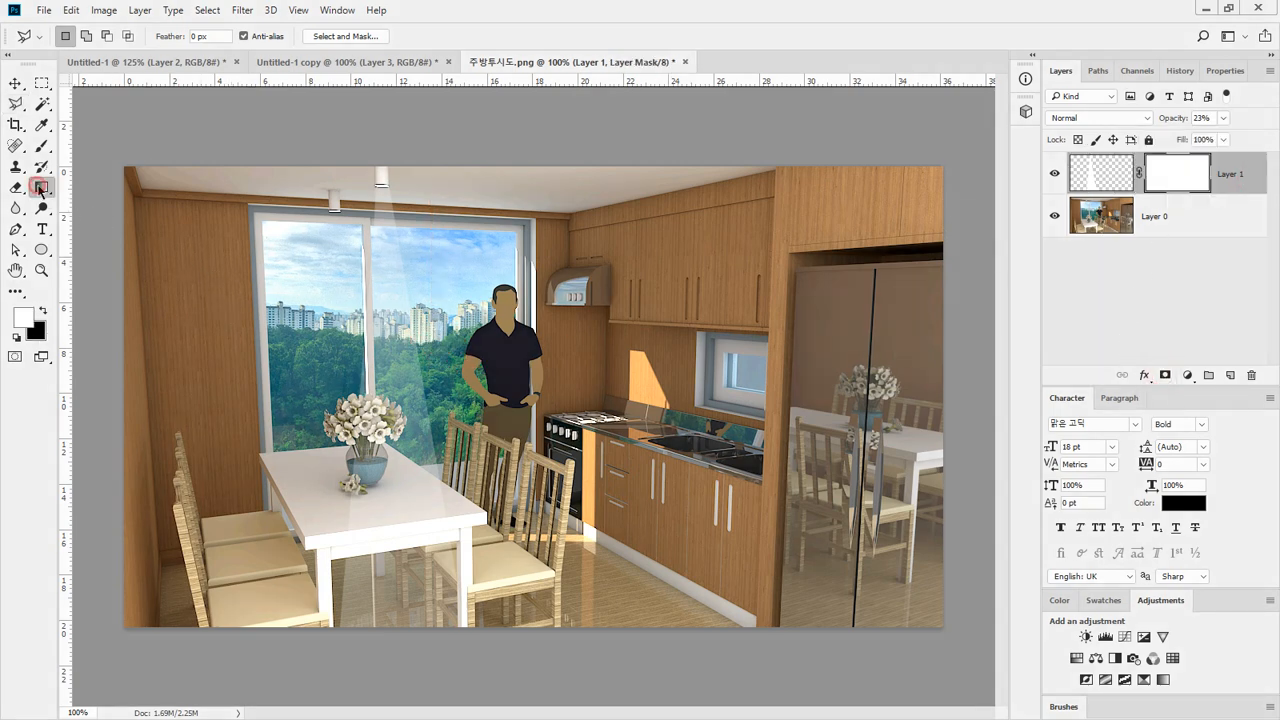
pyautogui.moveTo(380, 190); pyautogui.dragTo(372, 510)
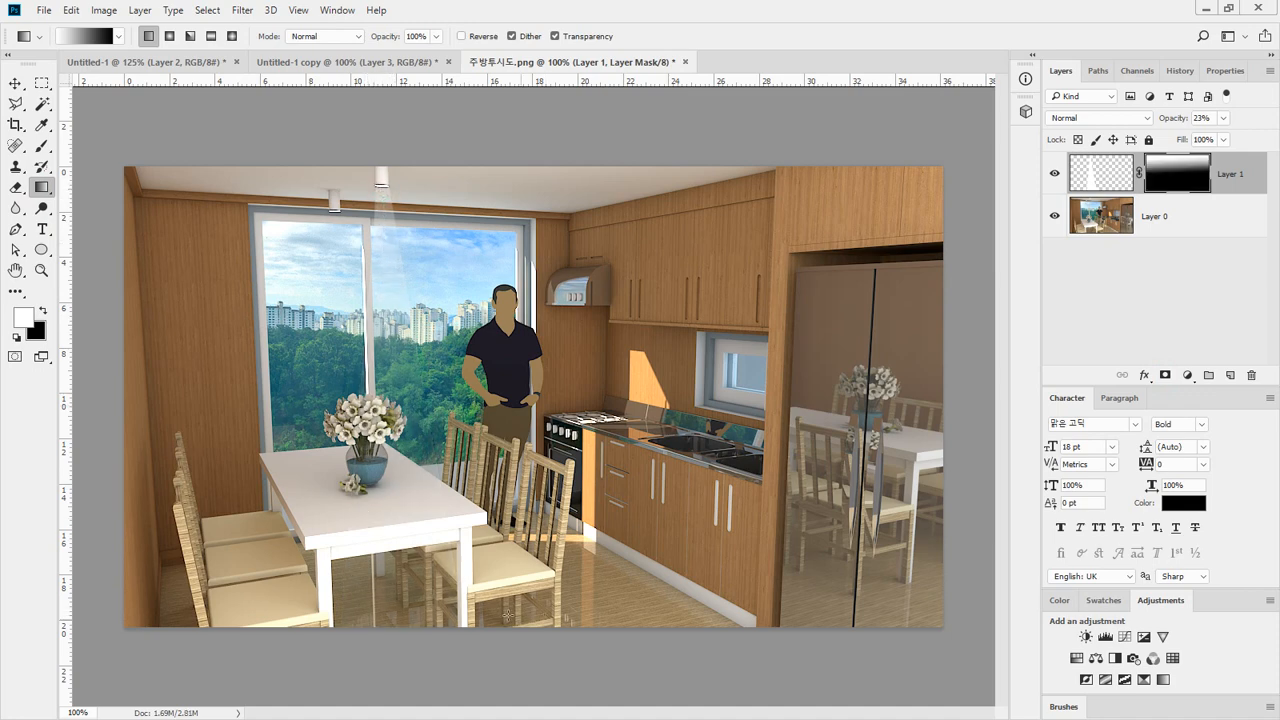
pyautogui.moveTo(429, 690)
pyautogui.mouseDown()
pyautogui.moveTo(317, 585)
pyautogui.moveTo(458, 648)
pyautogui.mouseUp()
pyautogui.moveTo(465, 262)
pyautogui.mouseDown()
pyautogui.moveTo(377, 318)
pyautogui.moveTo(450, 358)
pyautogui.mouseUp()
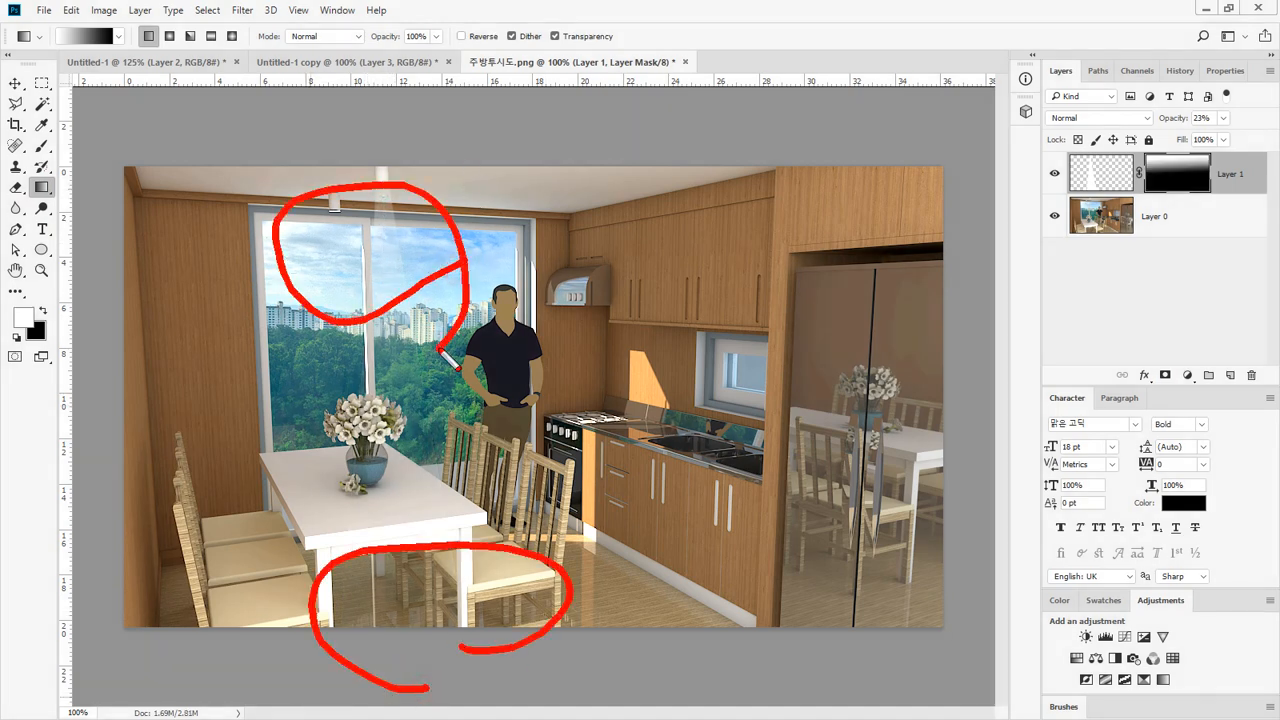
# Step: Duplicate the masked light cone layer and place the copy under the other ceiling lamp, nearer the window's left side
pyautogui.press('Escape')
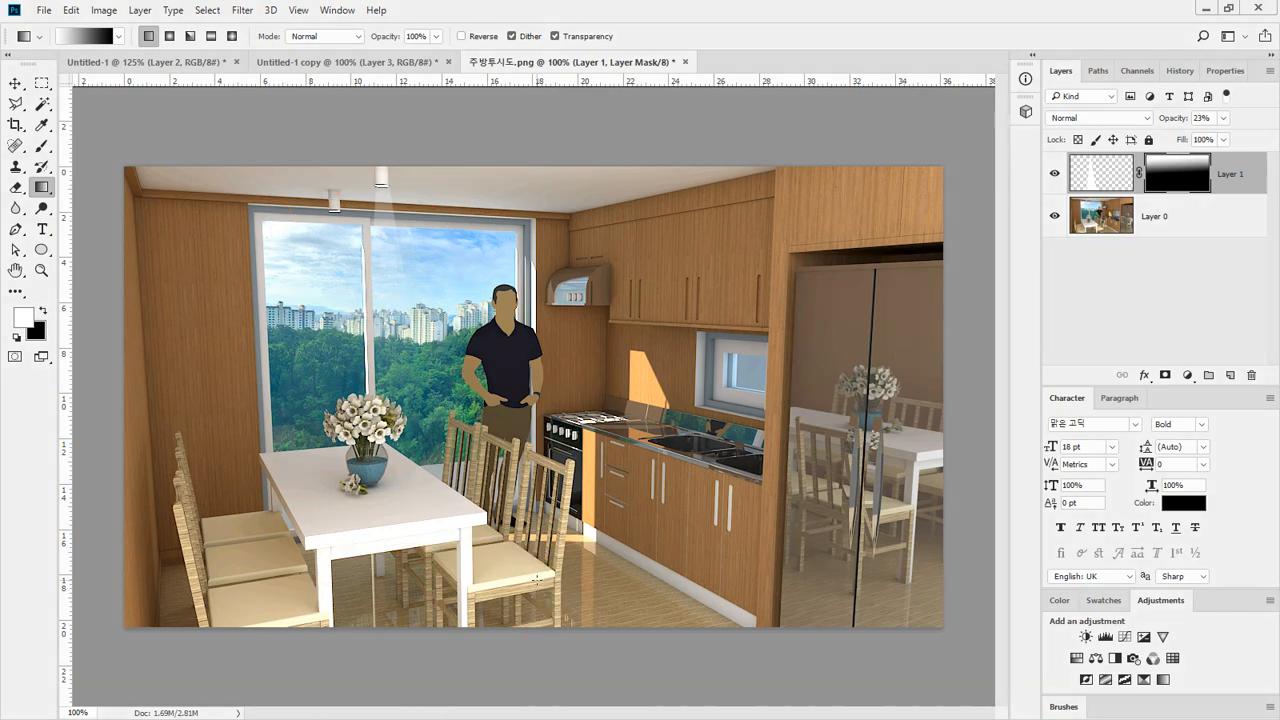
pyautogui.click(1112, 185)
pyautogui.press('v')
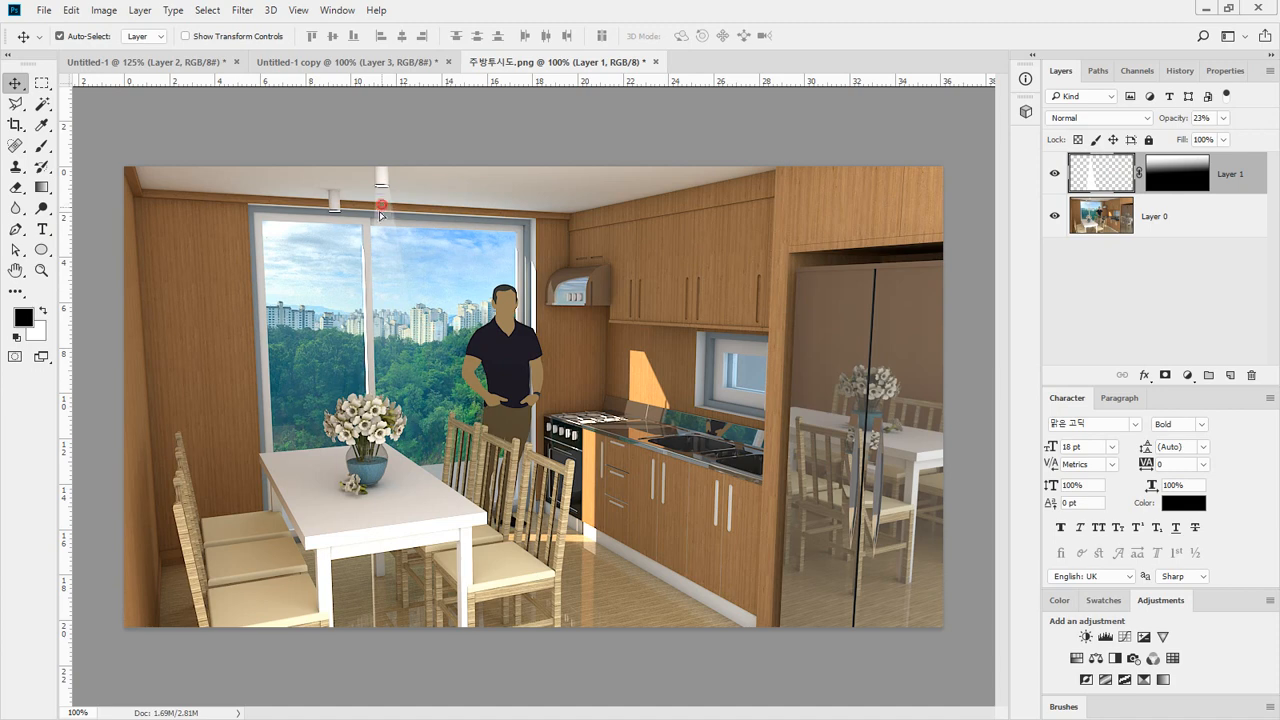
pyautogui.moveTo(388, 207); pyautogui.dragTo(333, 229)
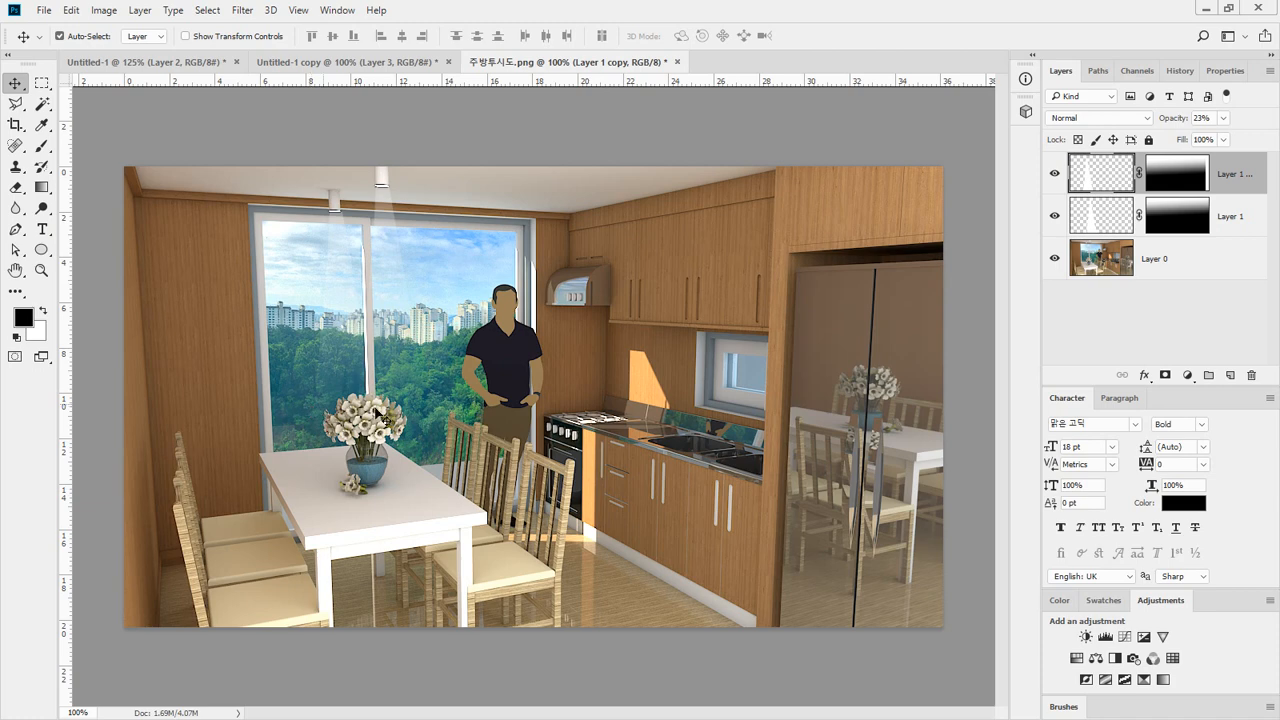
# Step: Raise the kitchen image layer's contrast with an S-shaped RGB Curves adjustment, mapping input 55 to output 34 and input 167 to output 180
pyautogui.click(1180, 259)
pyautogui.press('ctrl')
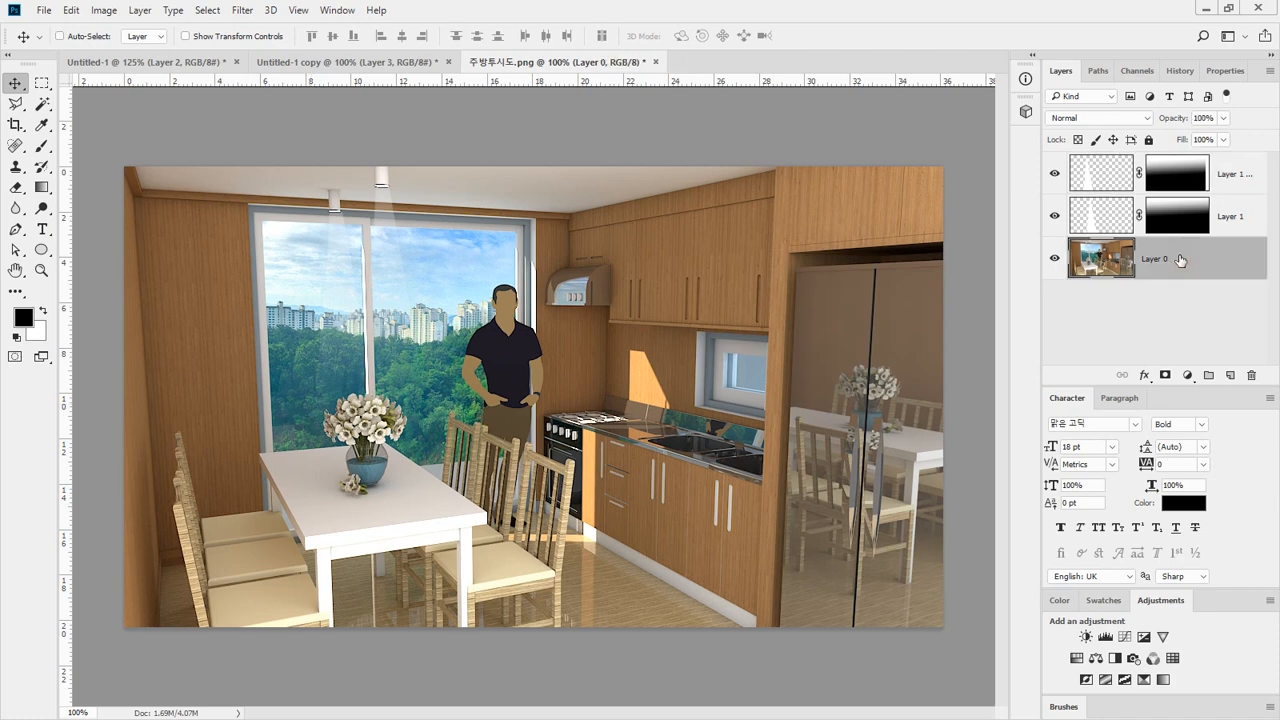
pyautogui.hotkey('ctrl', 'm')
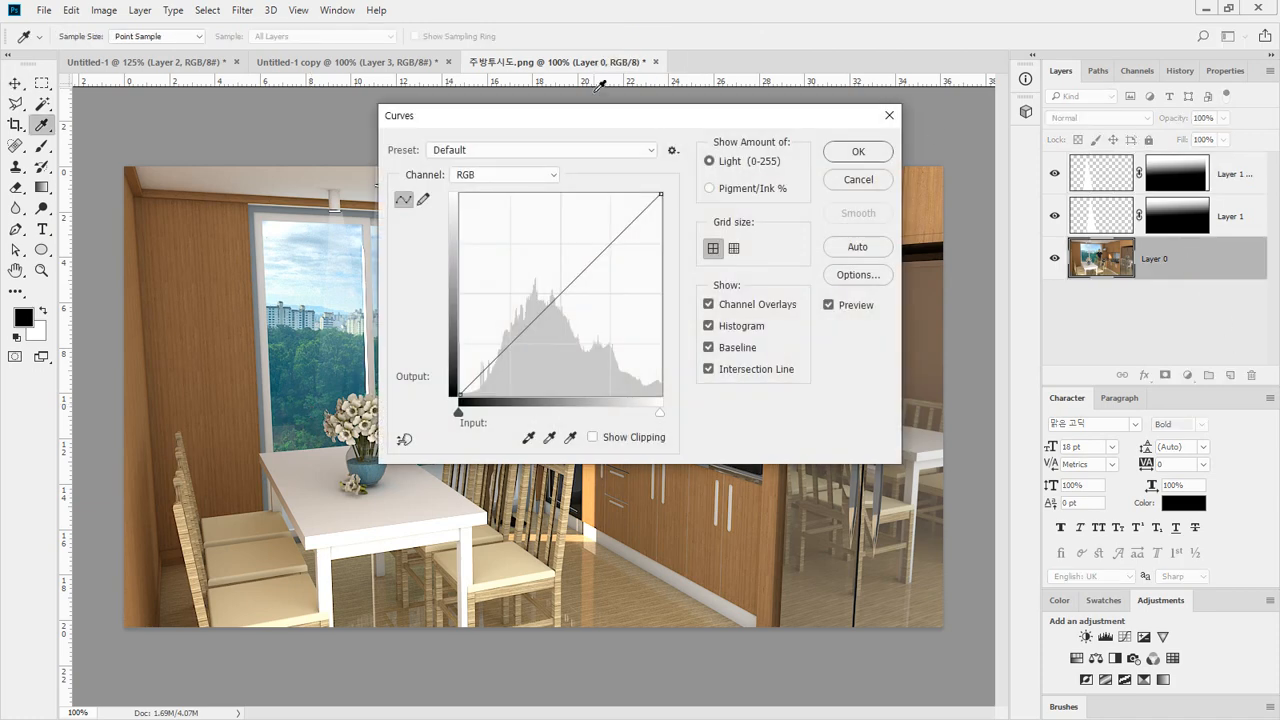
pyautogui.moveTo(626, 122); pyautogui.dragTo(1084, 164)
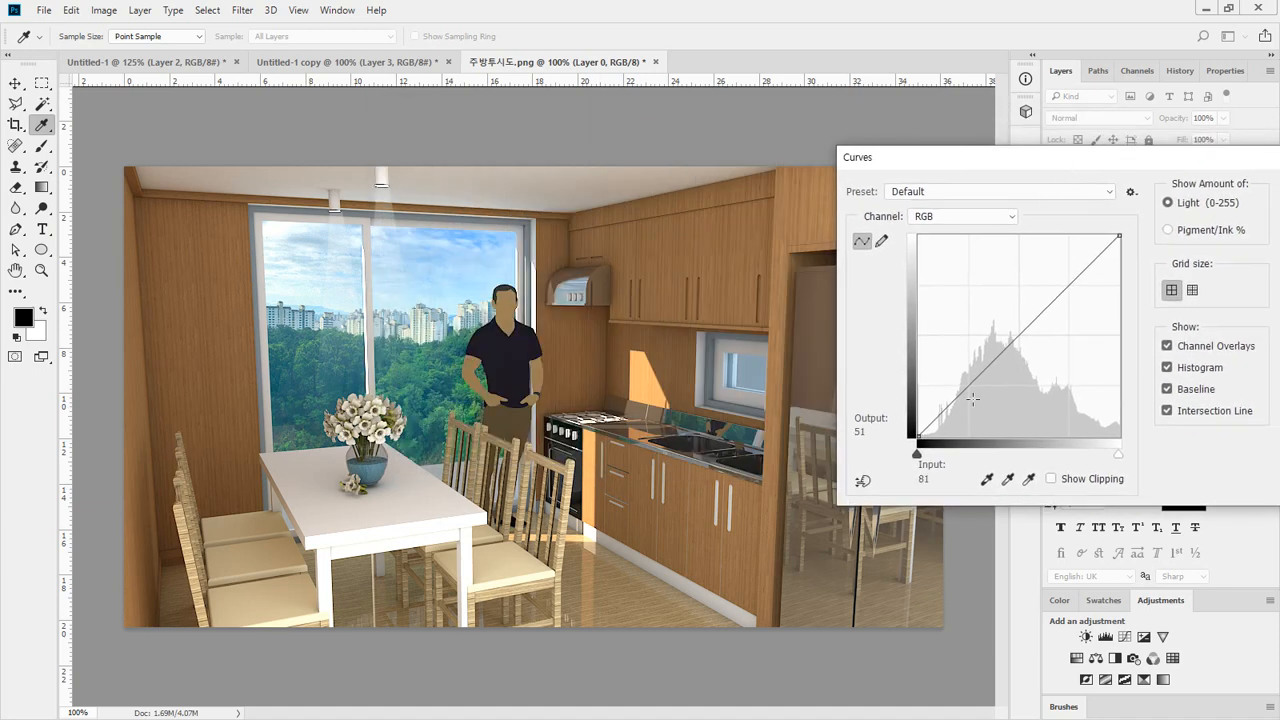
pyautogui.moveTo(1000, 355); pyautogui.dragTo(979, 384)
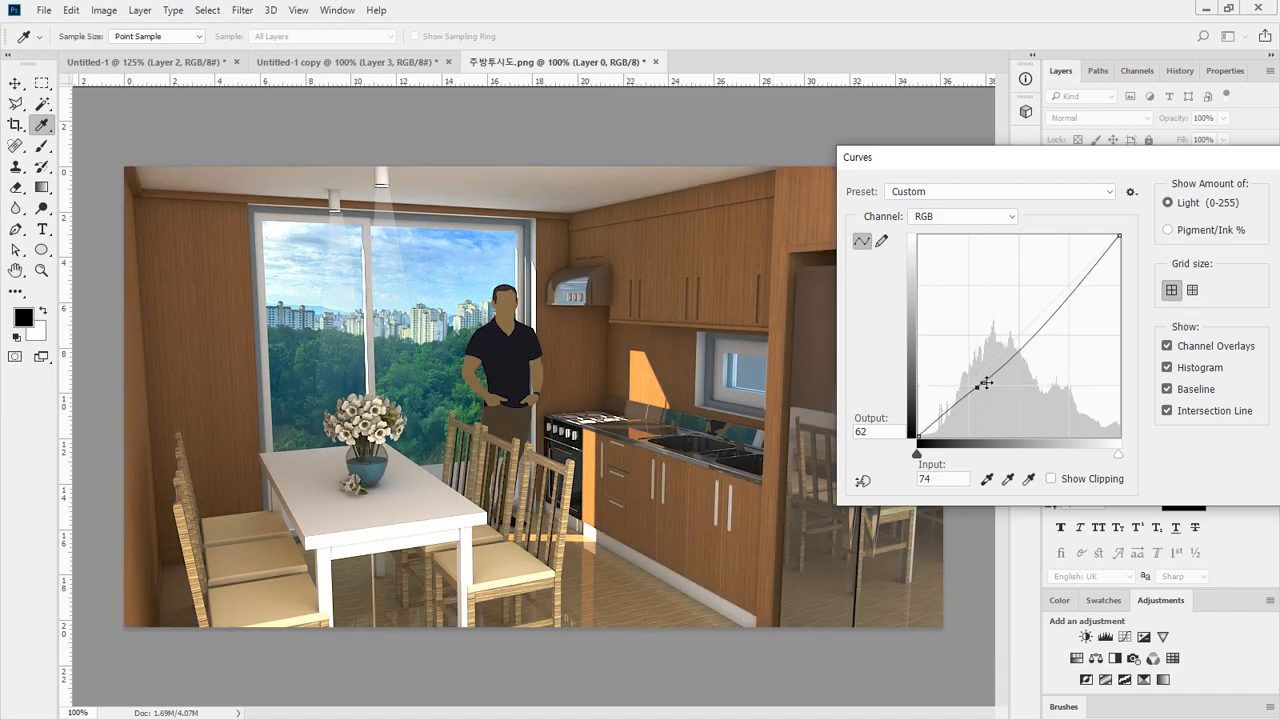
pyautogui.hotkey('ctrl', 'z')
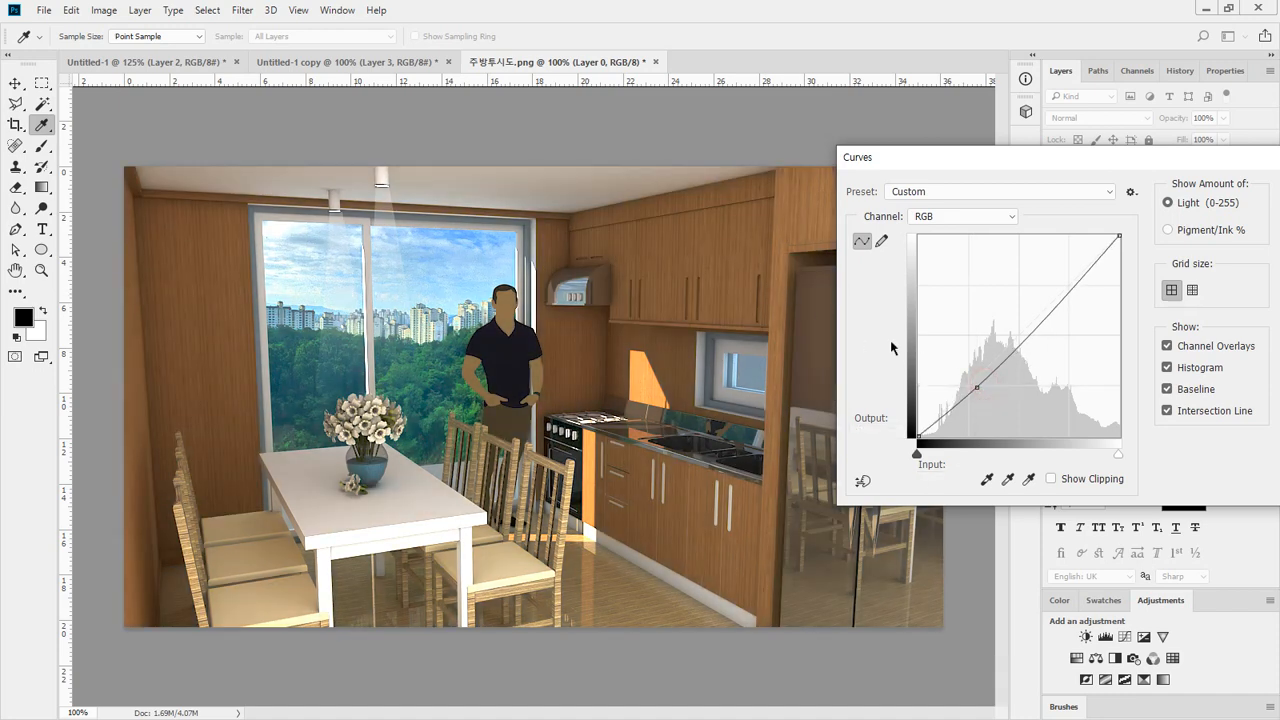
pyautogui.moveTo(1039, 314); pyautogui.dragTo(1041, 309)
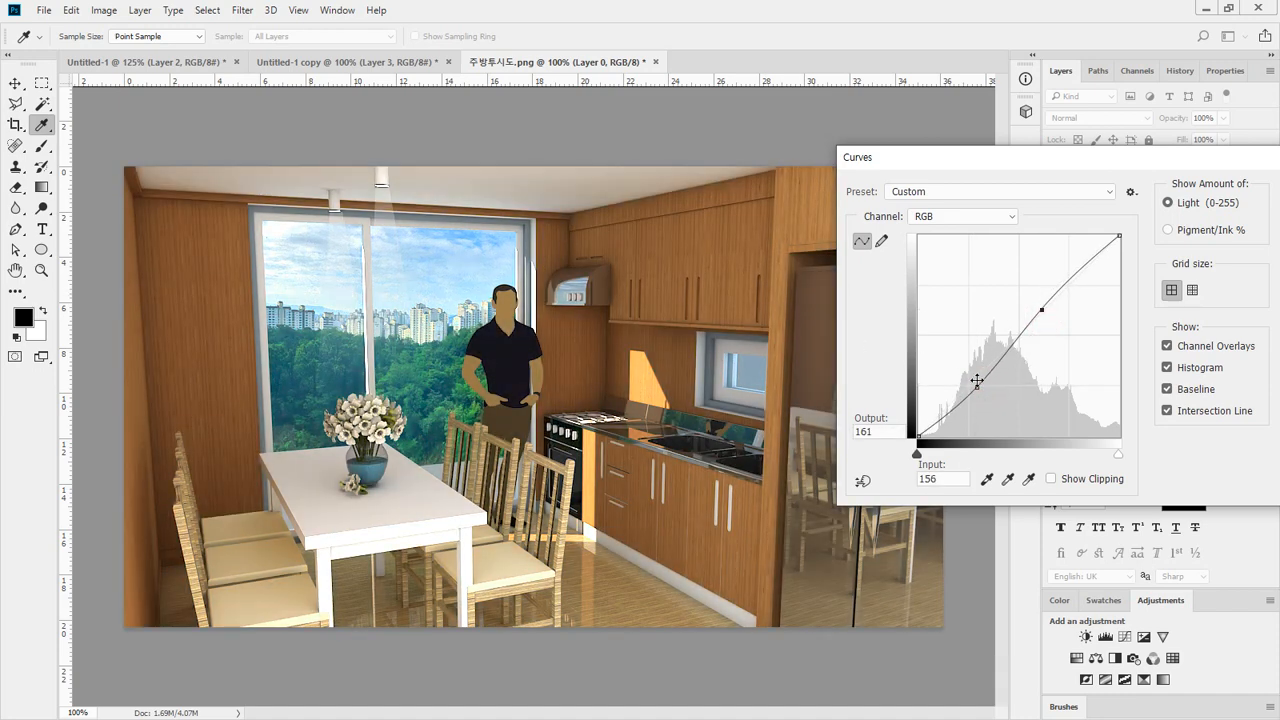
pyautogui.moveTo(977, 386); pyautogui.dragTo(959, 410)
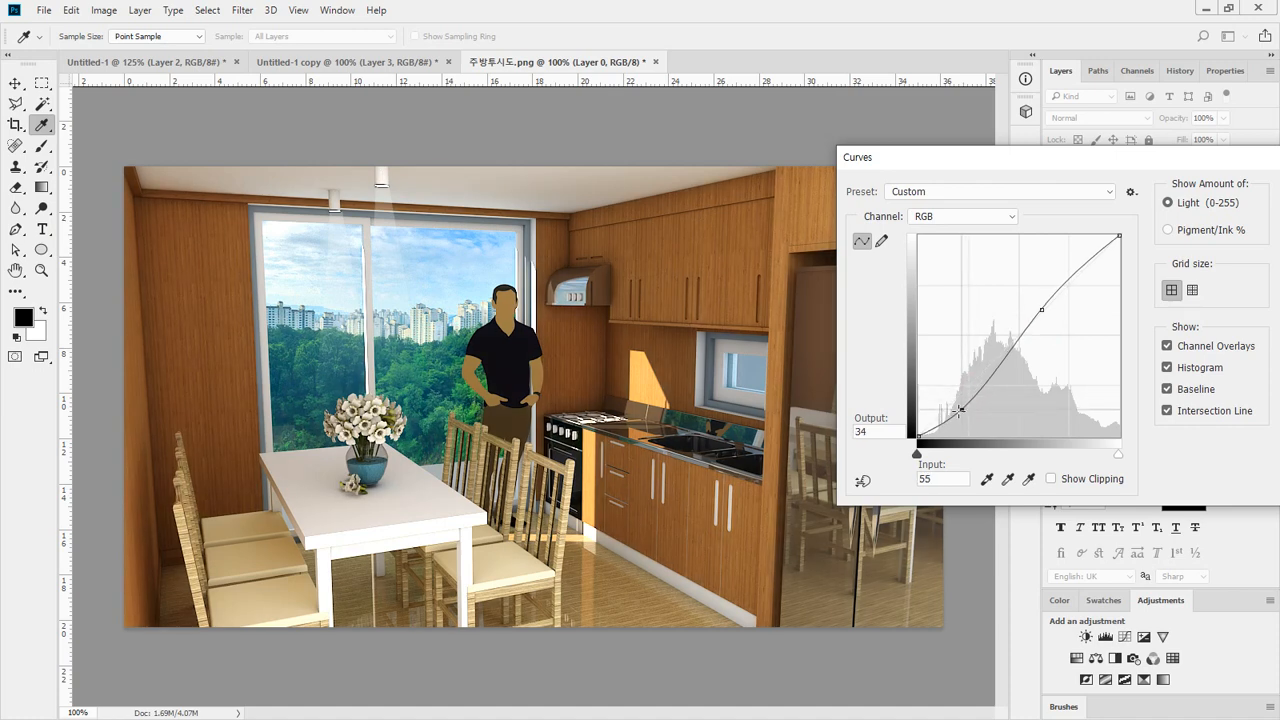
pyautogui.moveTo(1041, 309); pyautogui.dragTo(1049, 293)
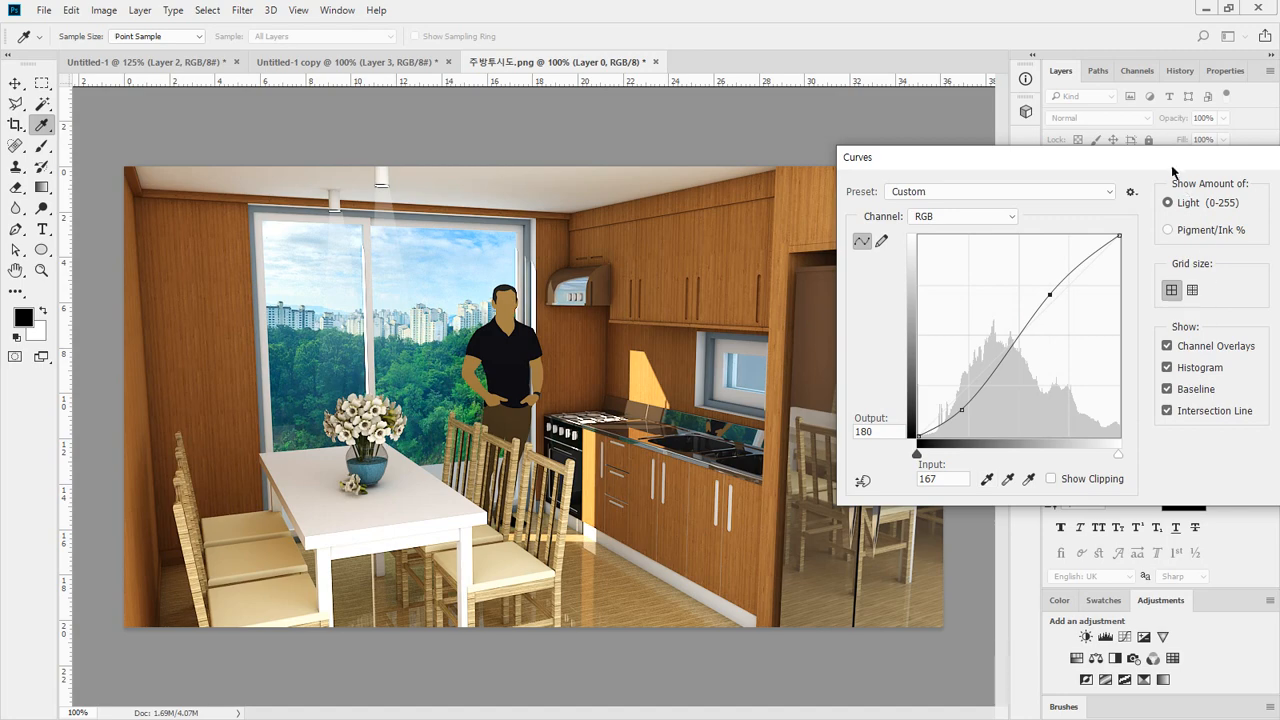
pyautogui.moveTo(1172, 166); pyautogui.dragTo(1148, 183)
pyautogui.click(1235, 183)
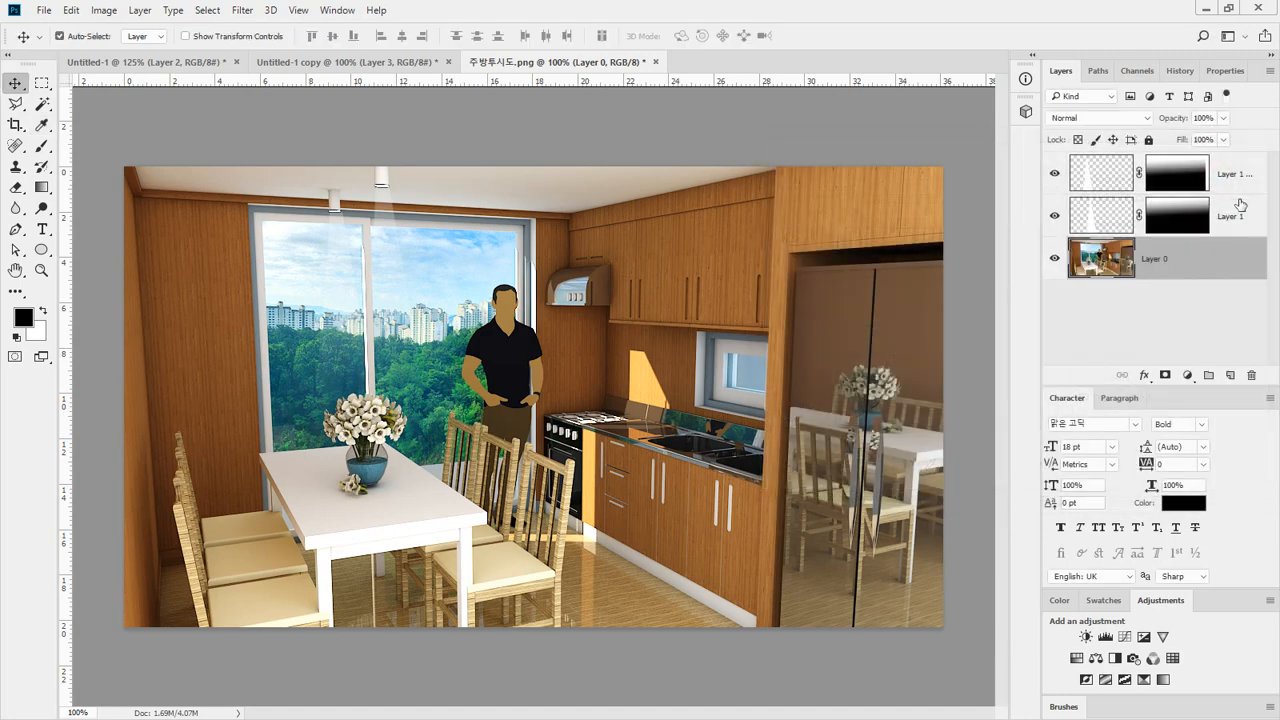
# Step: Undo and redo the Curves adjustment repeatedly to compare the kitchen image before and after
pyautogui.hotkey('ctrl', 'z')
pyautogui.hotkey('ctrl', 'z')
pyautogui.hotkey('ctrl', 'z')
pyautogui.hotkey('ctrl', 'z')
pyautogui.hotkey('ctrl', 'z')
pyautogui.hotkey('ctrl', 'z')
pyautogui.hotkey('ctrl', 'z')
pyautogui.hotkey('ctrl', 'z')
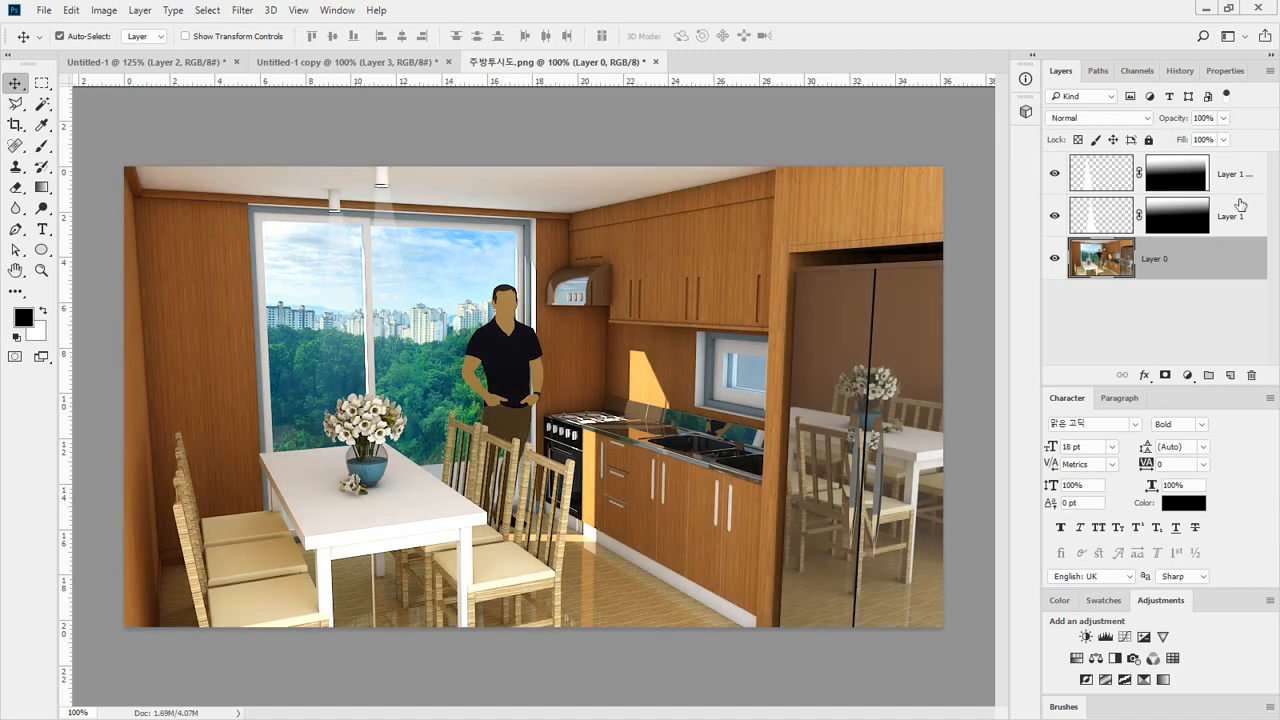